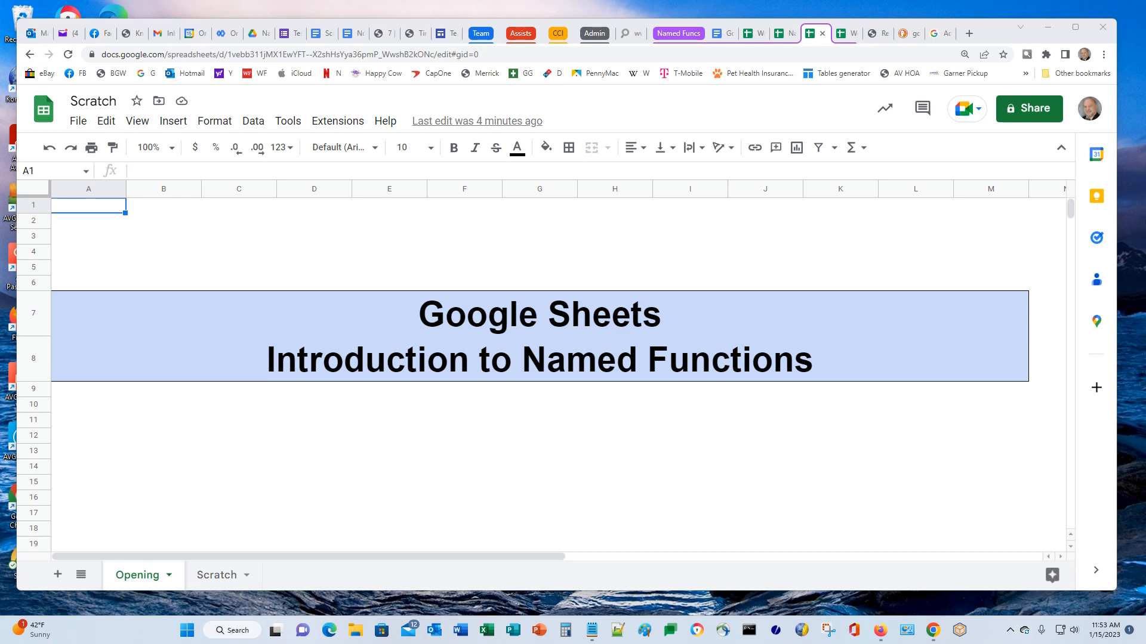
Go to the Scratch sheet of sample e-mail addresses and select cell B5
{"action": "left_click", "coordinate": [208, 578]}
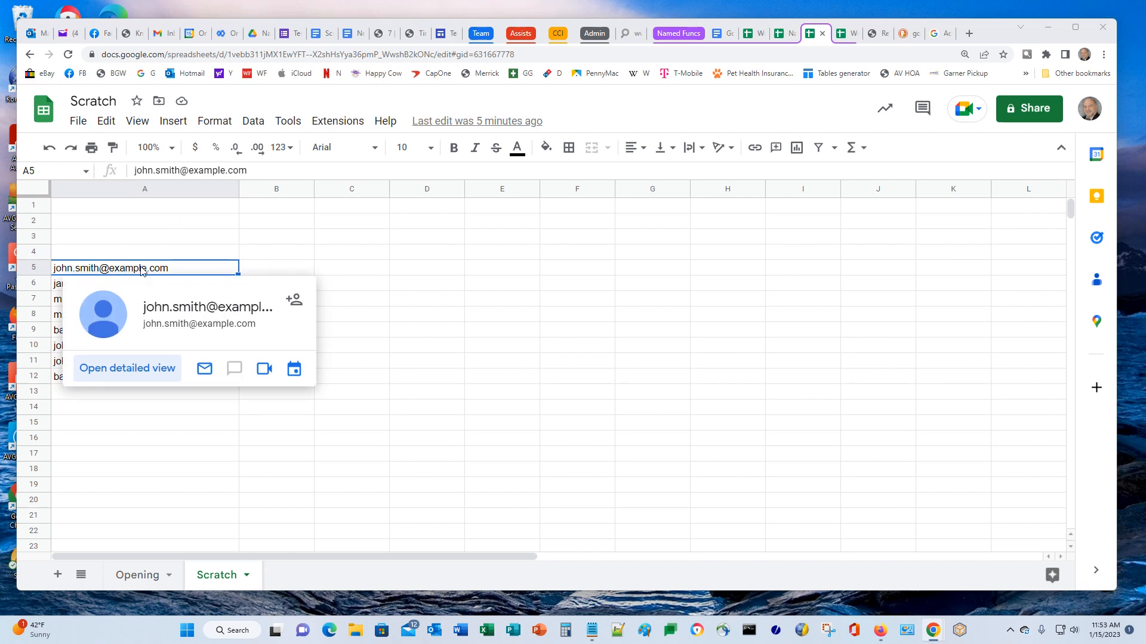
{"action": "left_click", "coordinate": [276, 269]}
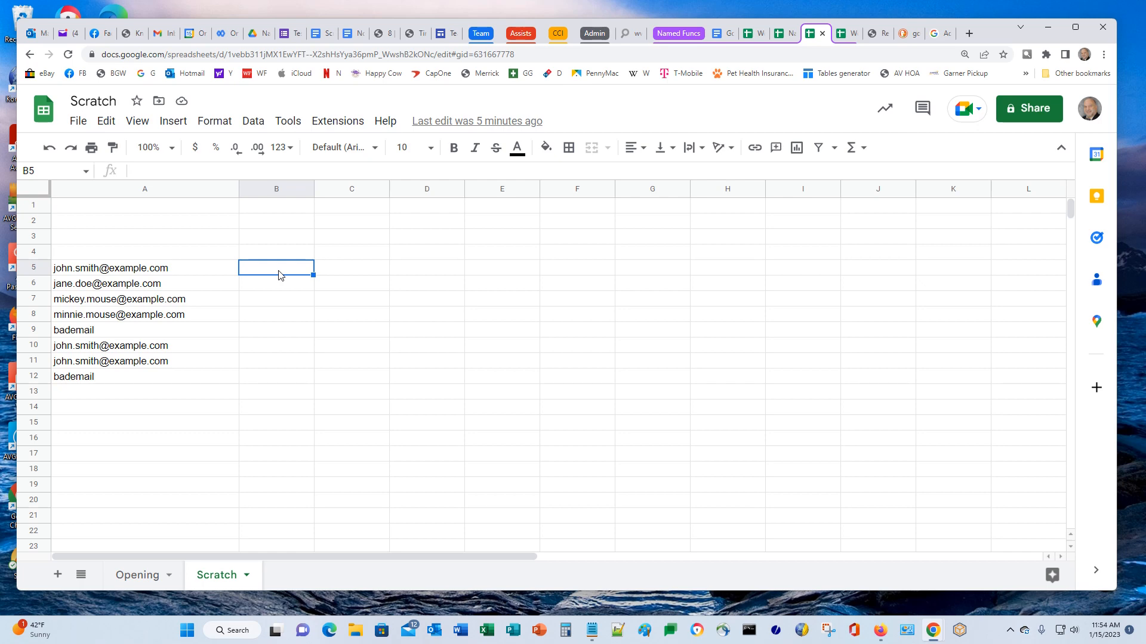
Enter =FIND("@",A5) in B5 and autofill it down through B12
{"action": "type", "text": "="}
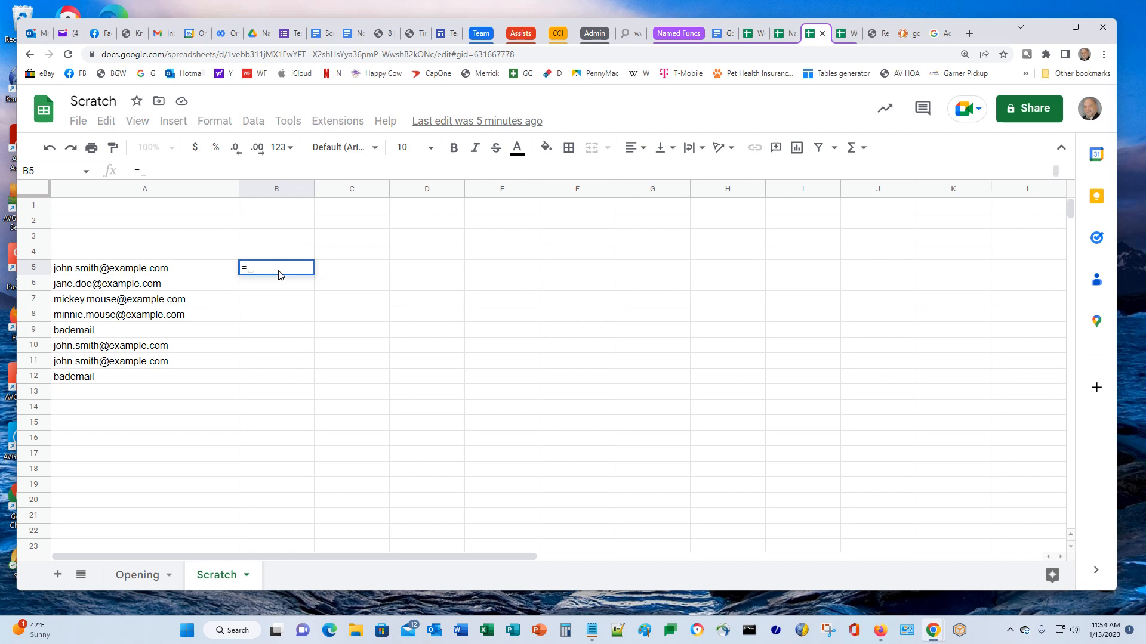
{"action": "type", "text": "FIND(\""}
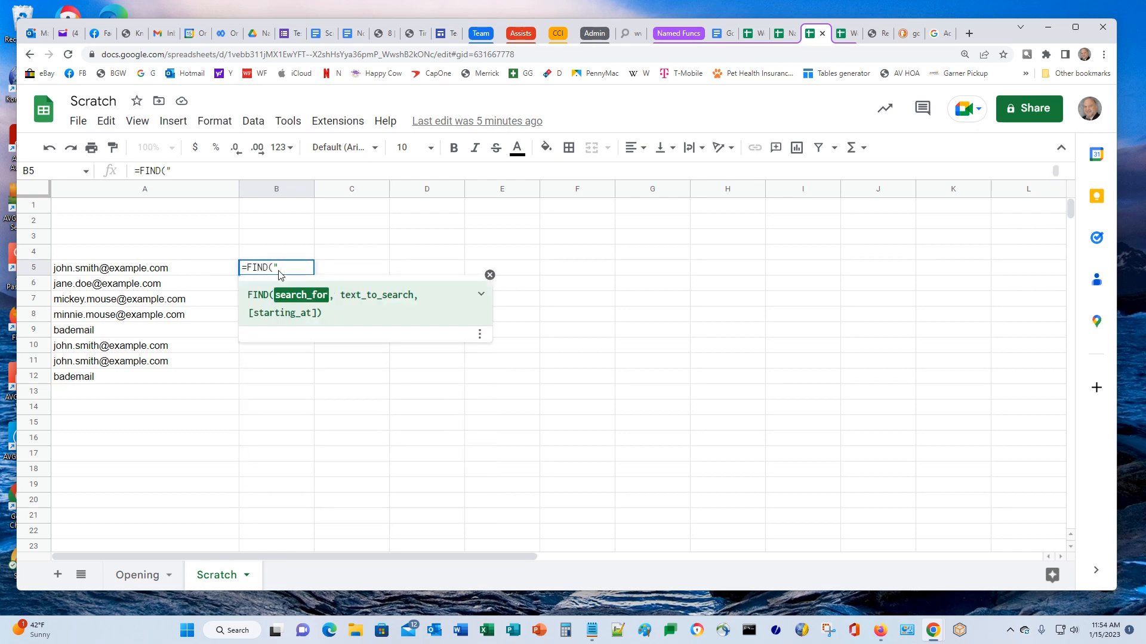
{"action": "type", "text": "@\","}
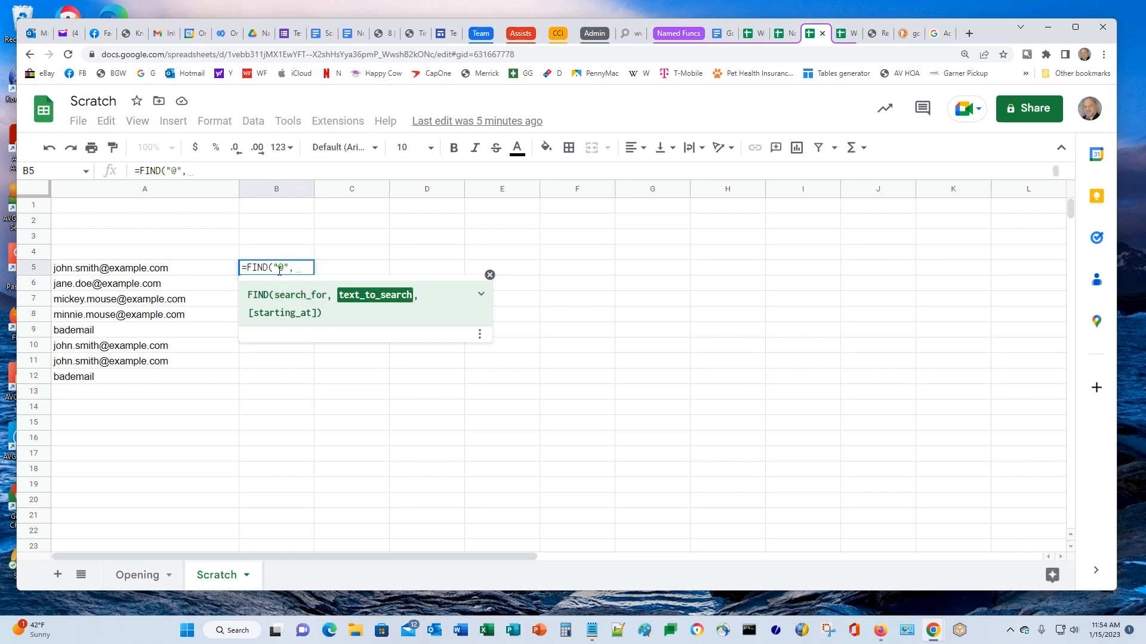
{"action": "type", "text": "A5)"}
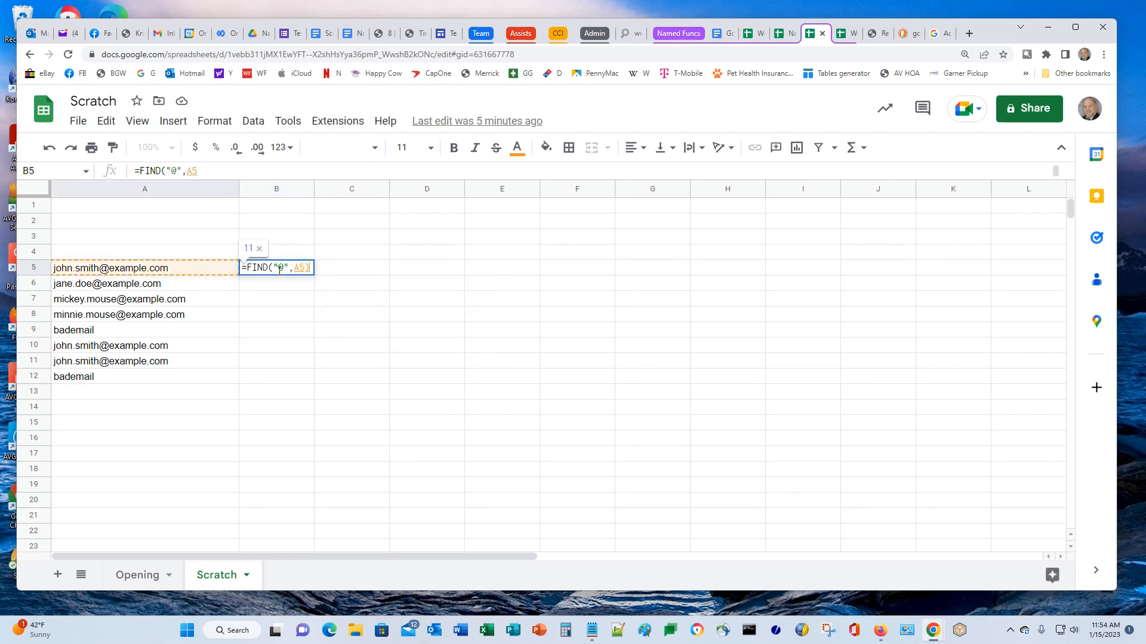
{"action": "key", "text": "Return"}
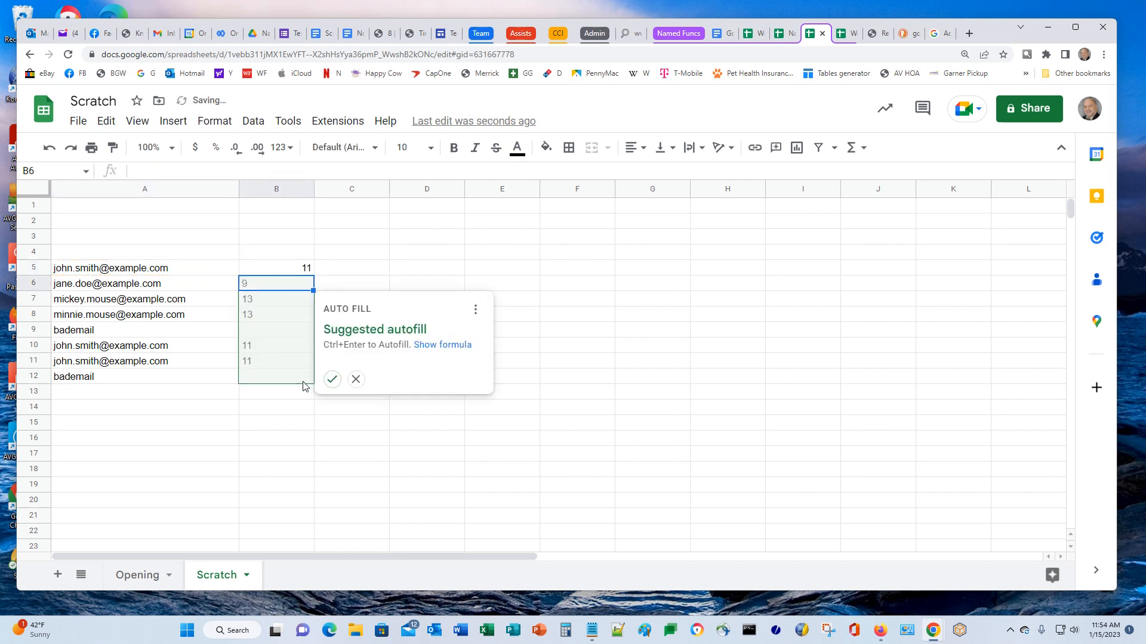
{"action": "left_click", "coordinate": [332, 378]}
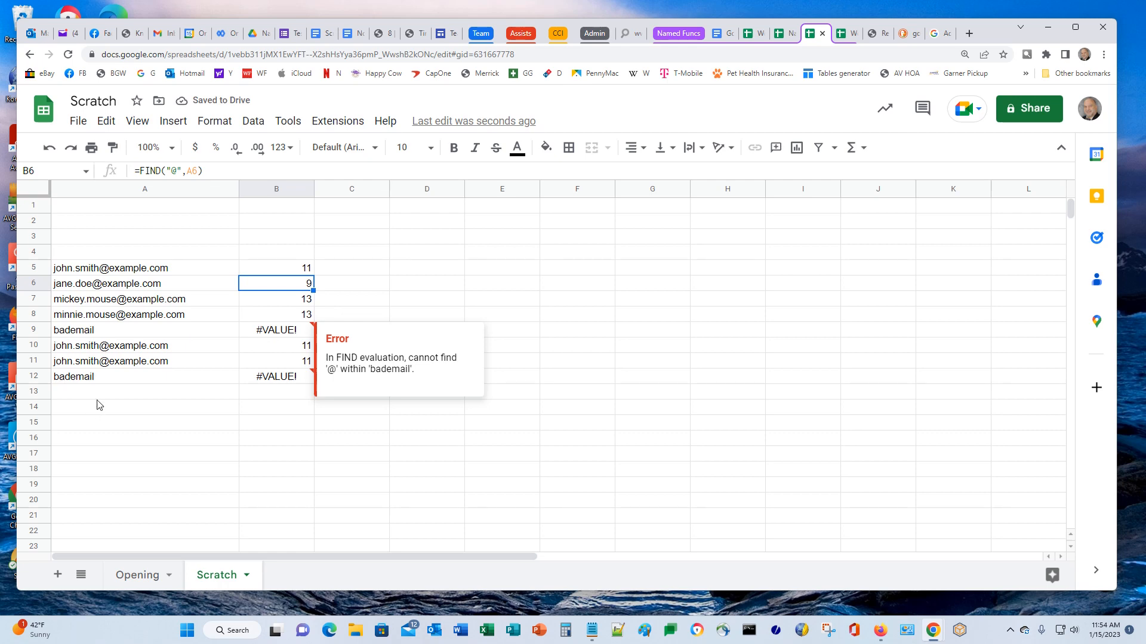
{"action": "left_click", "coordinate": [346, 270]}
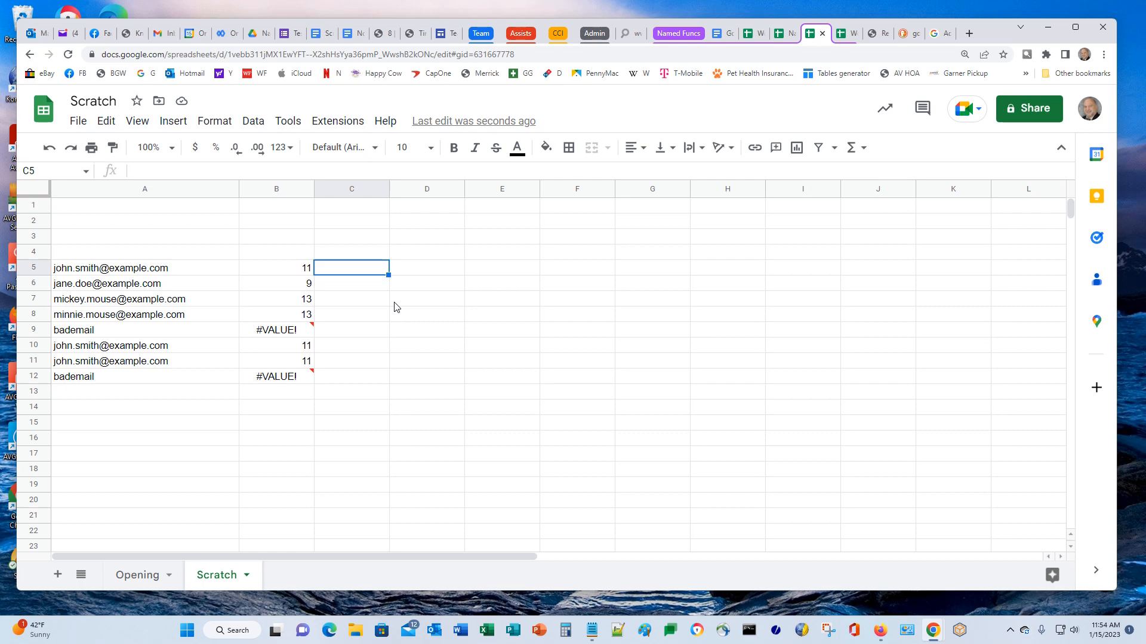
Enter =LEFT(A5,B5-1) in C5 and autofill it down column C
{"action": "type", "text": "=LEFT"}
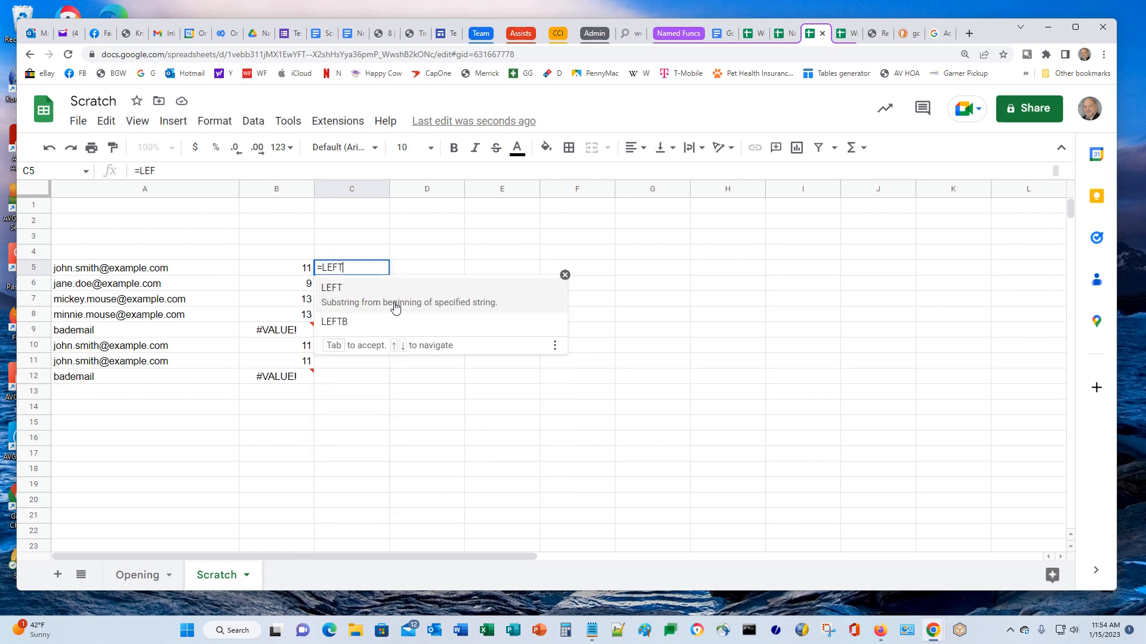
{"action": "type", "text": "("}
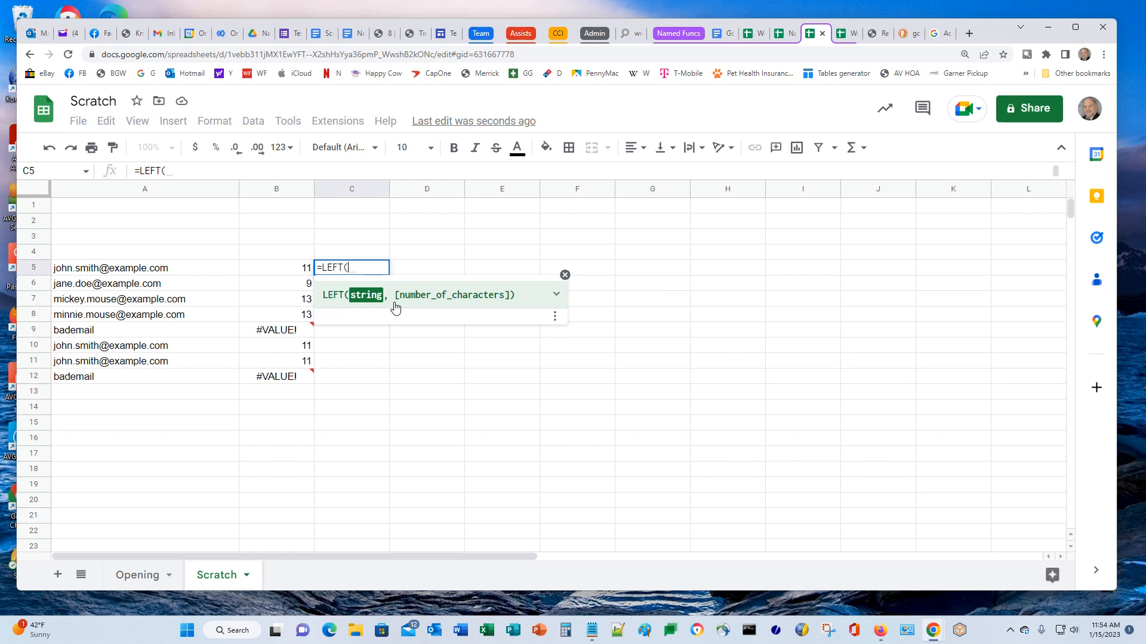
{"action": "key", "text": "Left"}
{"action": "key", "text": "Left"}
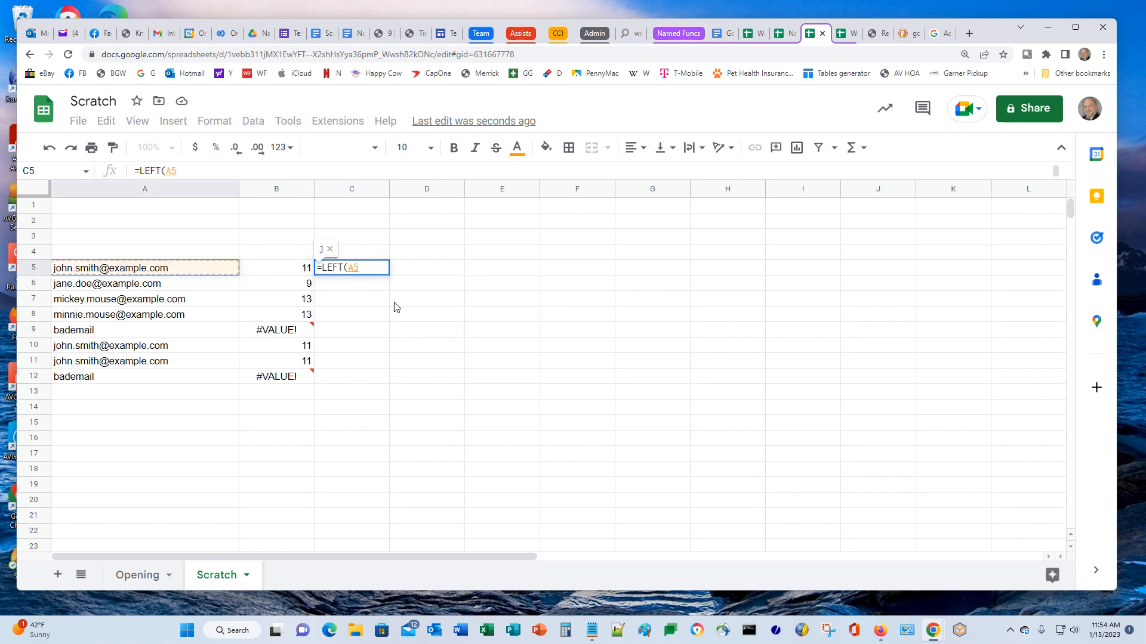
{"action": "type", "text": ","}
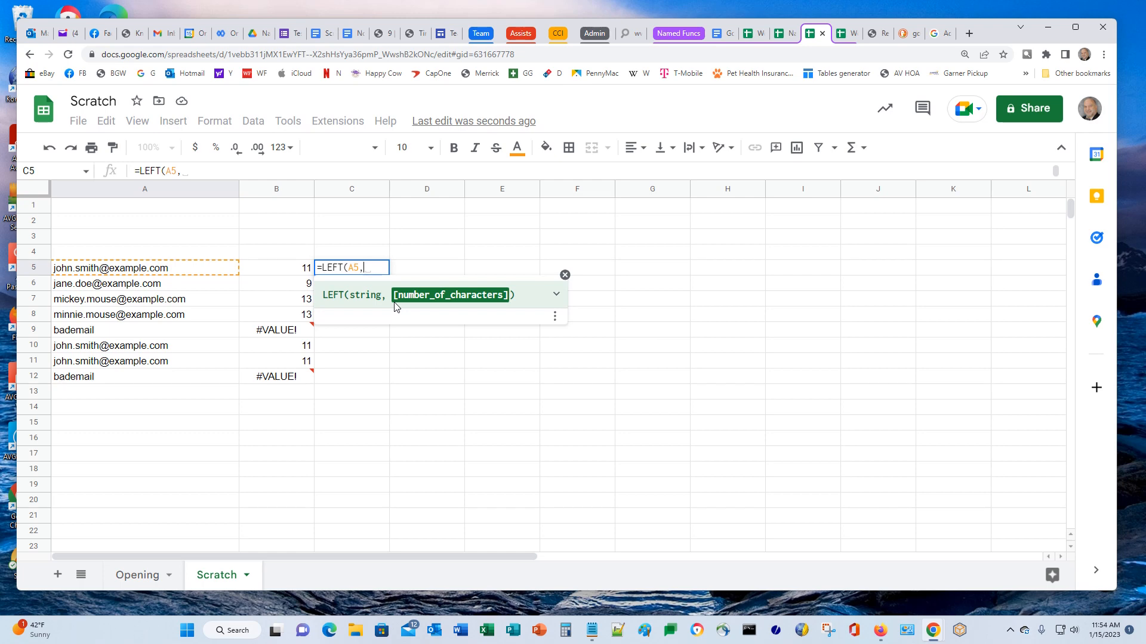
{"action": "key", "text": "Left"}
{"action": "key", "text": "Left"}
{"action": "key", "text": "Right"}
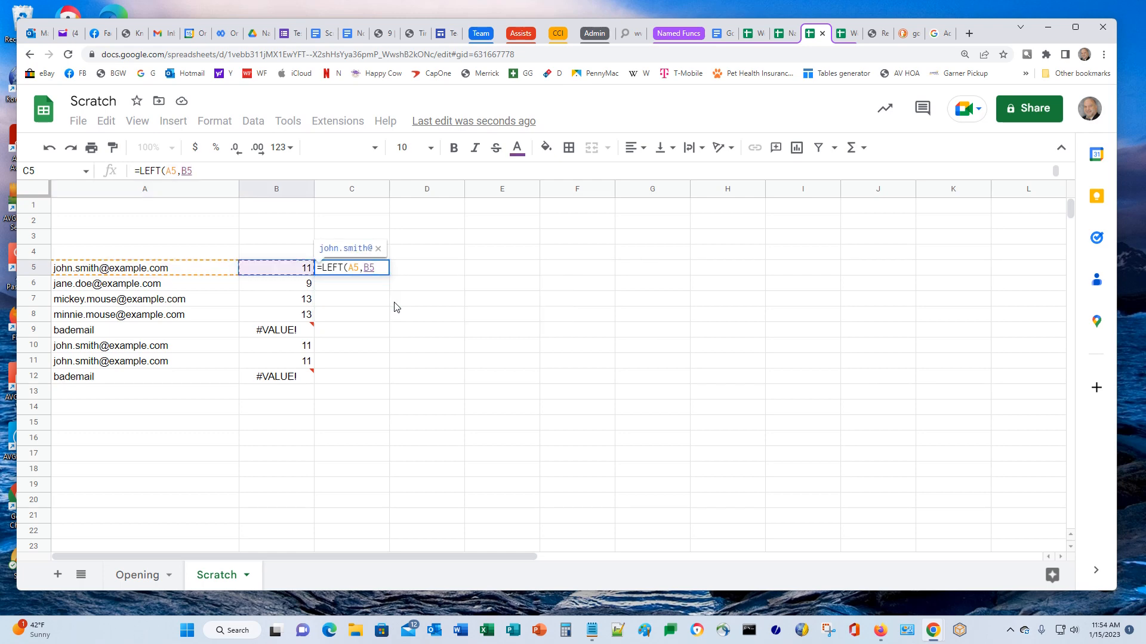
{"action": "type", "text": "-1)"}
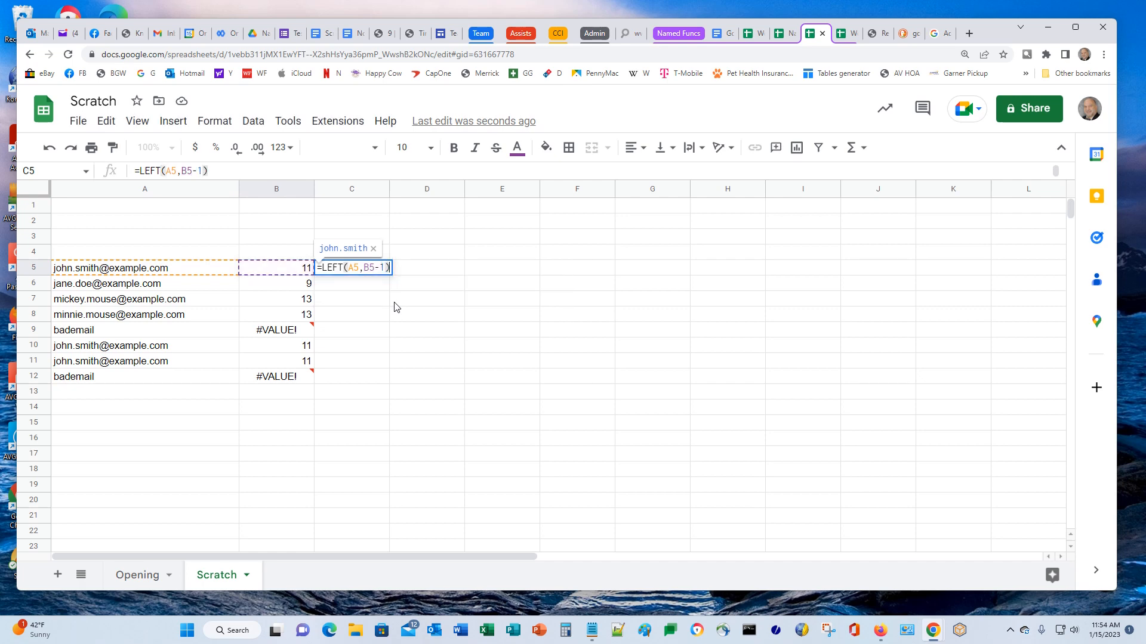
{"action": "key", "text": "Return"}
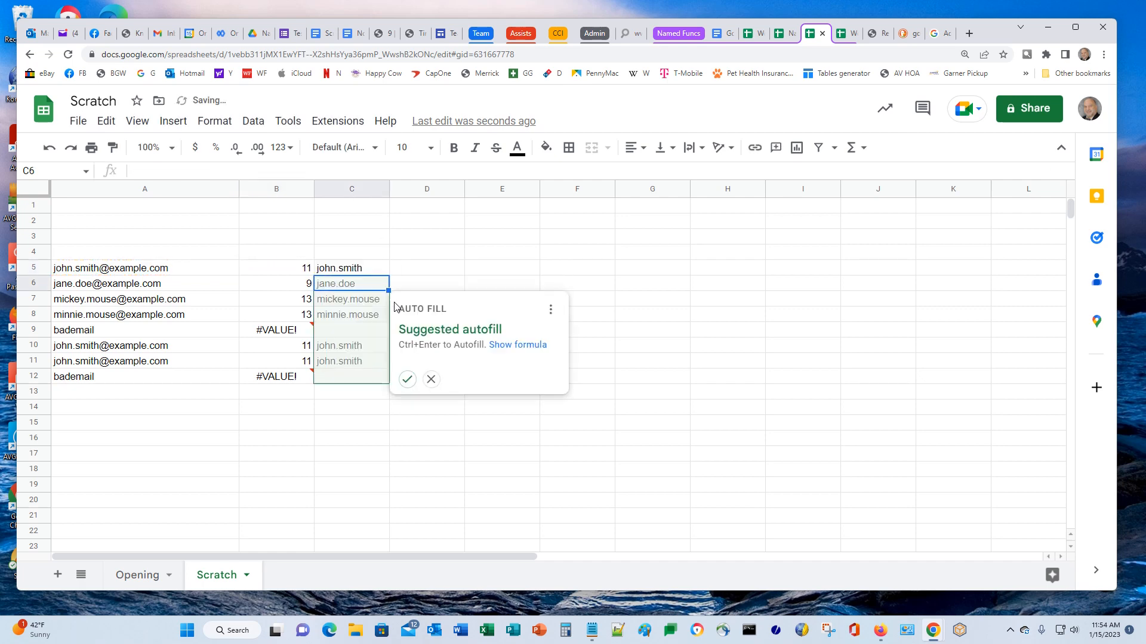
{"action": "left_click", "coordinate": [407, 379]}
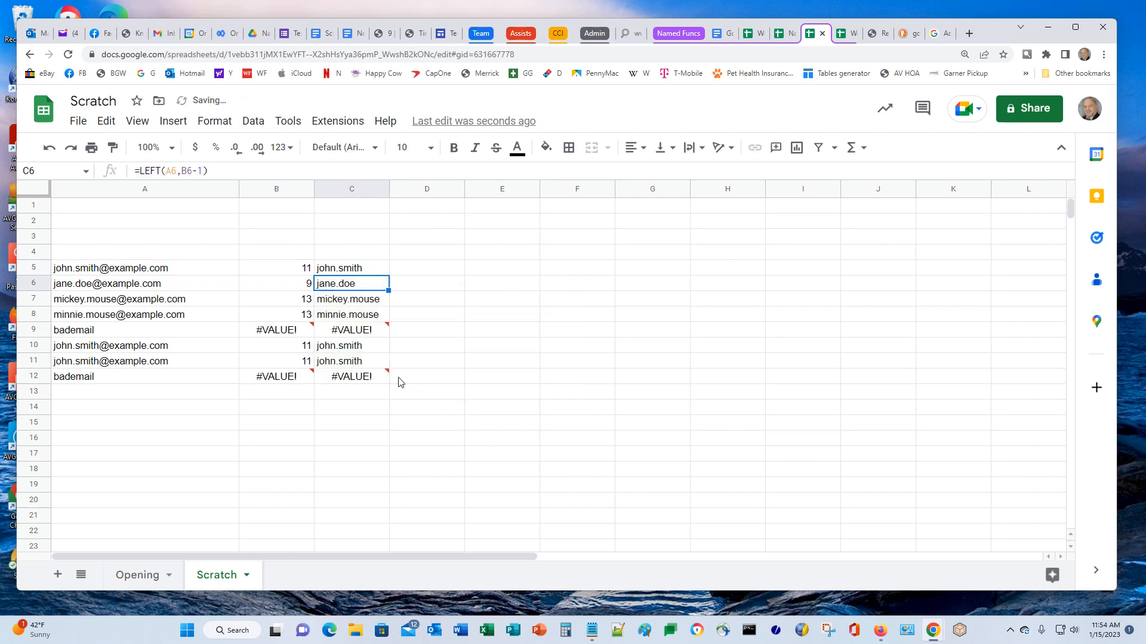
Copy C5's LEFT formula text from the formula bar
{"action": "left_click", "coordinate": [420, 269]}
{"action": "left_click", "coordinate": [351, 268]}
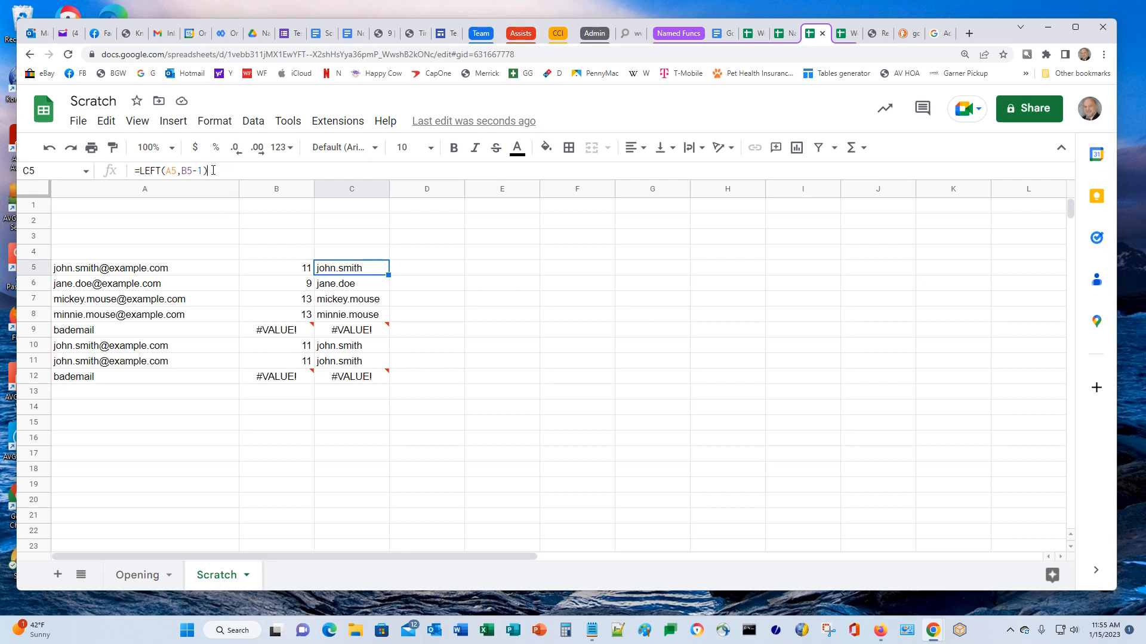
{"action": "left_click_drag", "start_coordinate": [213, 170], "coordinate": [68, 168]}
{"action": "key", "text": "ctrl+c"}
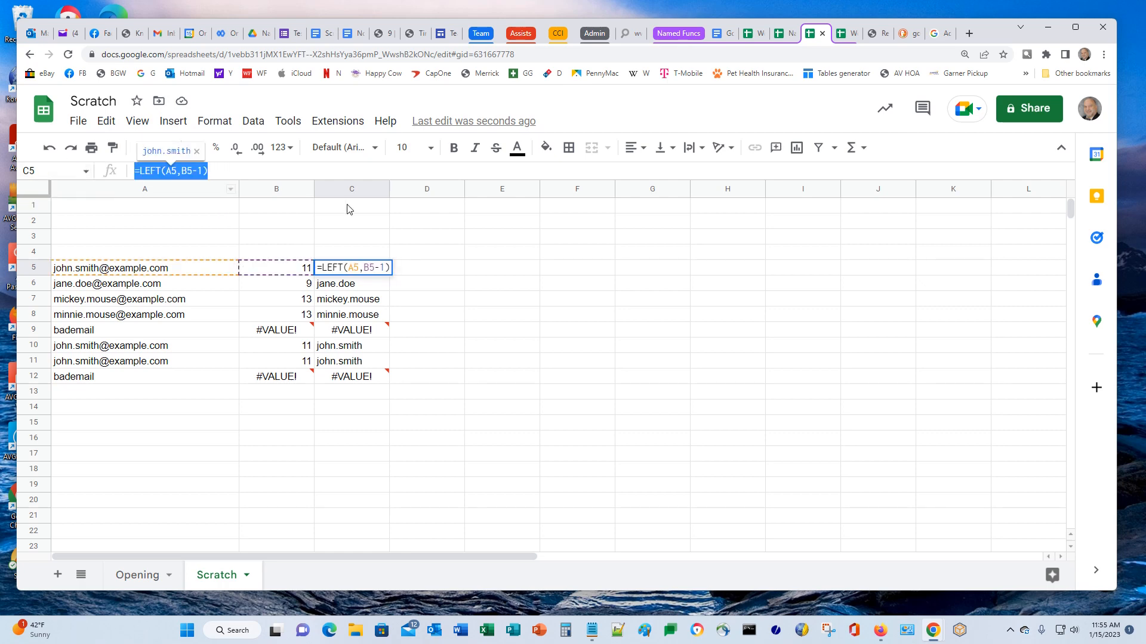
{"action": "left_click", "coordinate": [432, 268]}
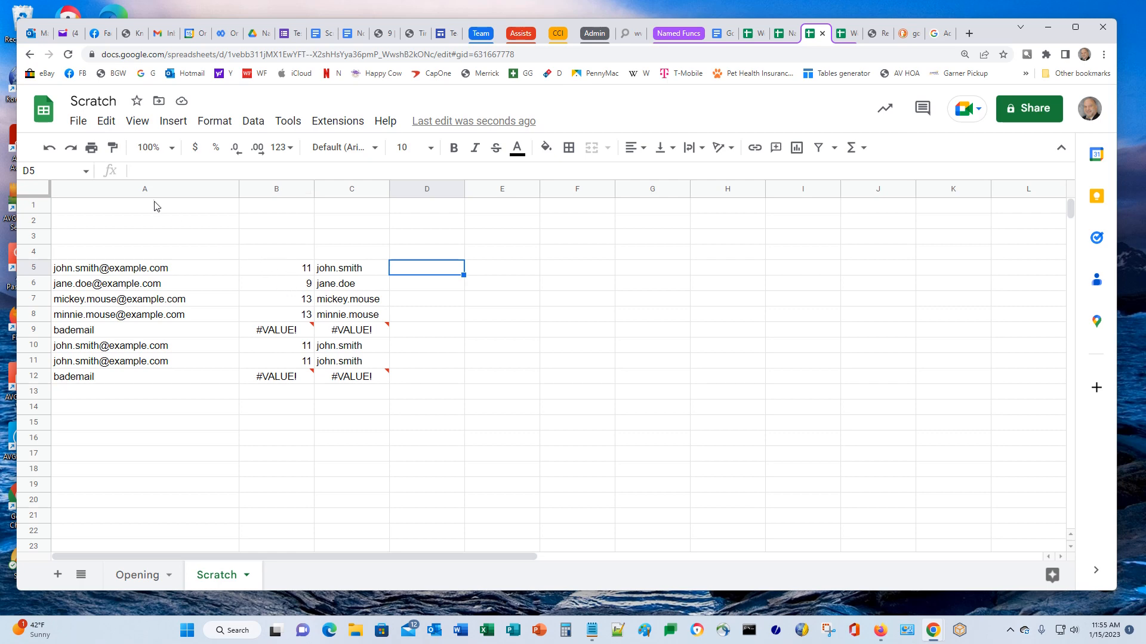
Paste the LEFT formula into D5, then copy B5's FIND formula text
{"action": "left_click", "coordinate": [261, 170]}
{"action": "key", "text": "ctrl+v"}
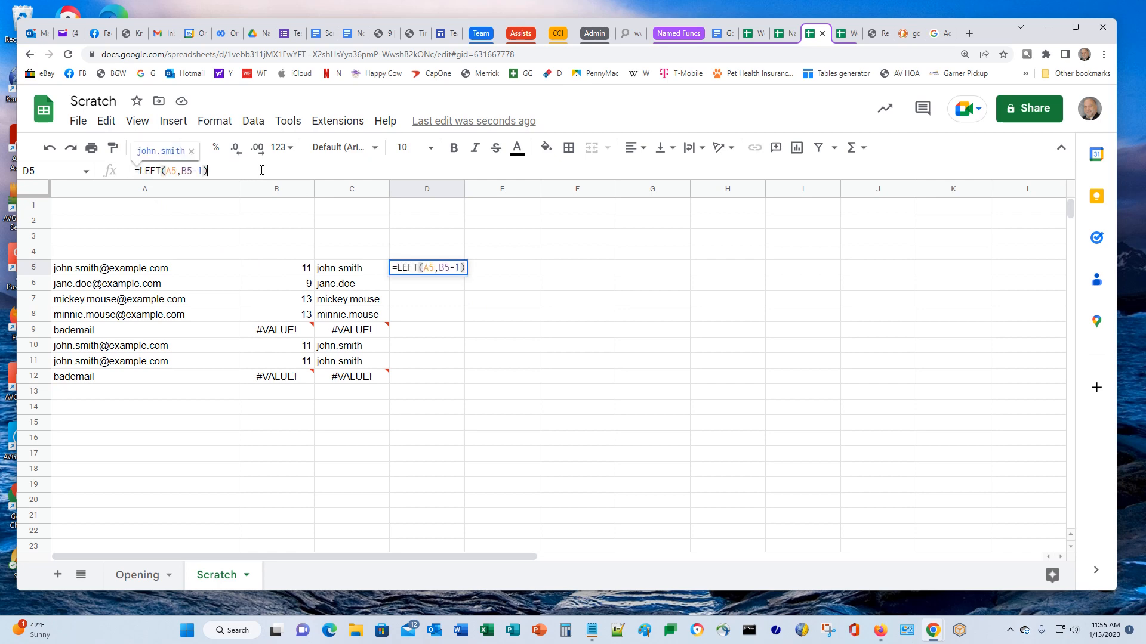
{"action": "left_click", "coordinate": [104, 270]}
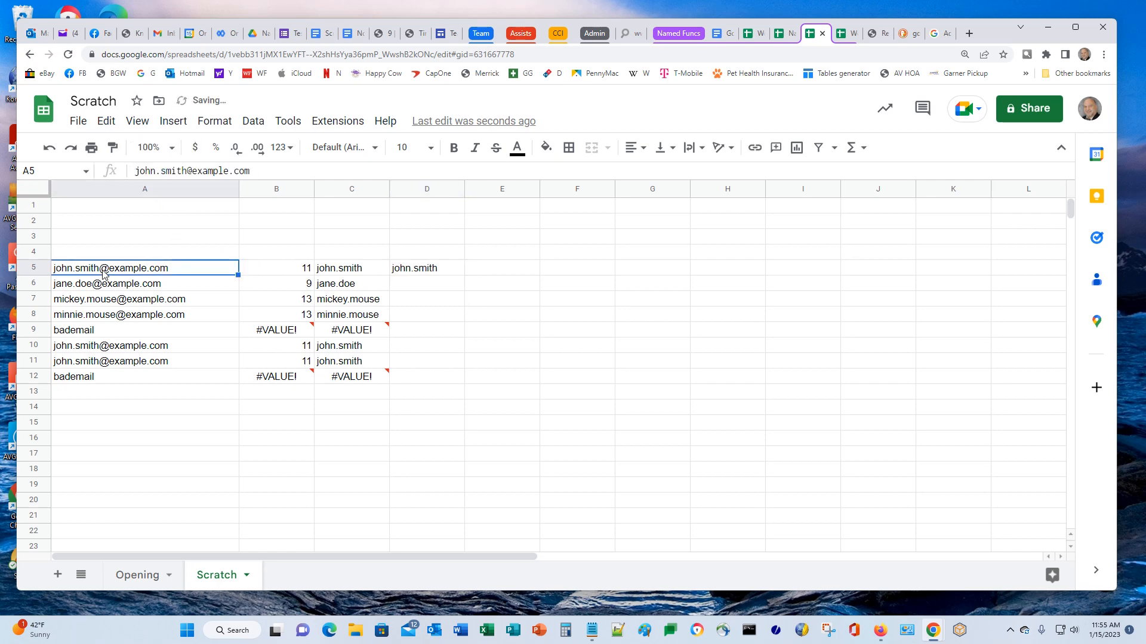
{"action": "left_click", "coordinate": [274, 258]}
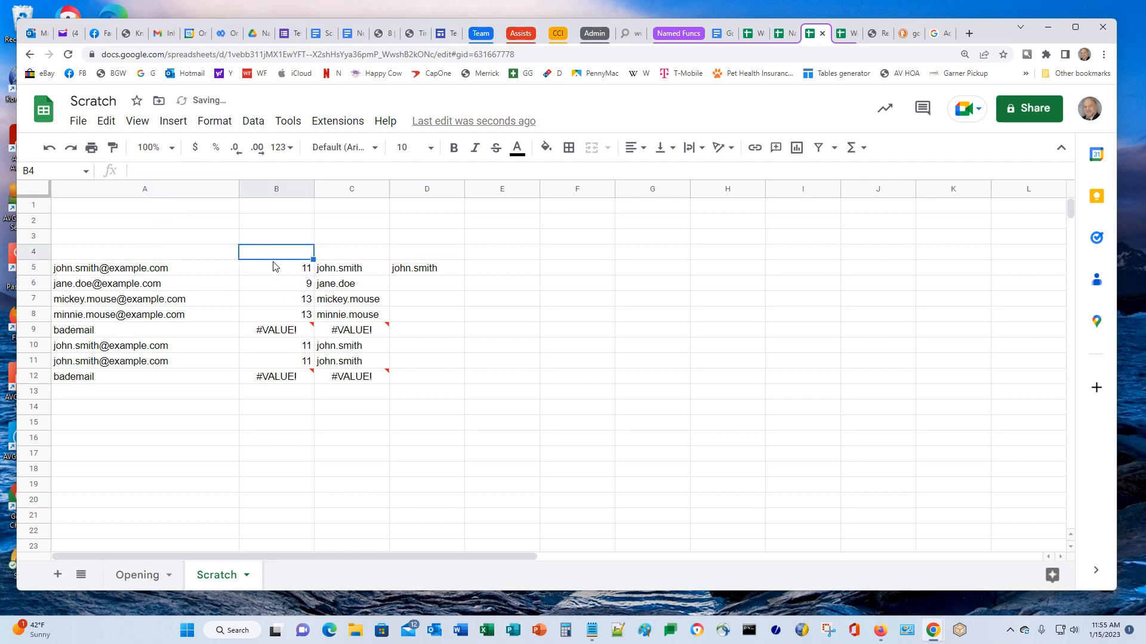
{"action": "left_click", "coordinate": [277, 272]}
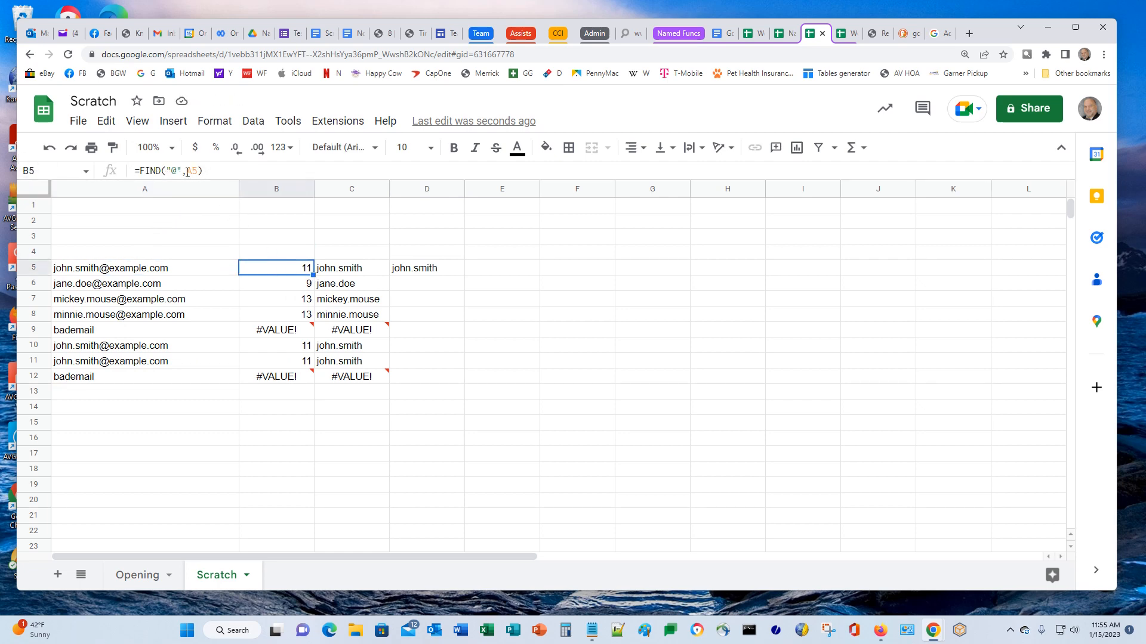
{"action": "left_click", "coordinate": [194, 171]}
{"action": "left_click_drag", "start_coordinate": [219, 173], "coordinate": [105, 158]}
{"action": "key", "text": "ctrl+c"}
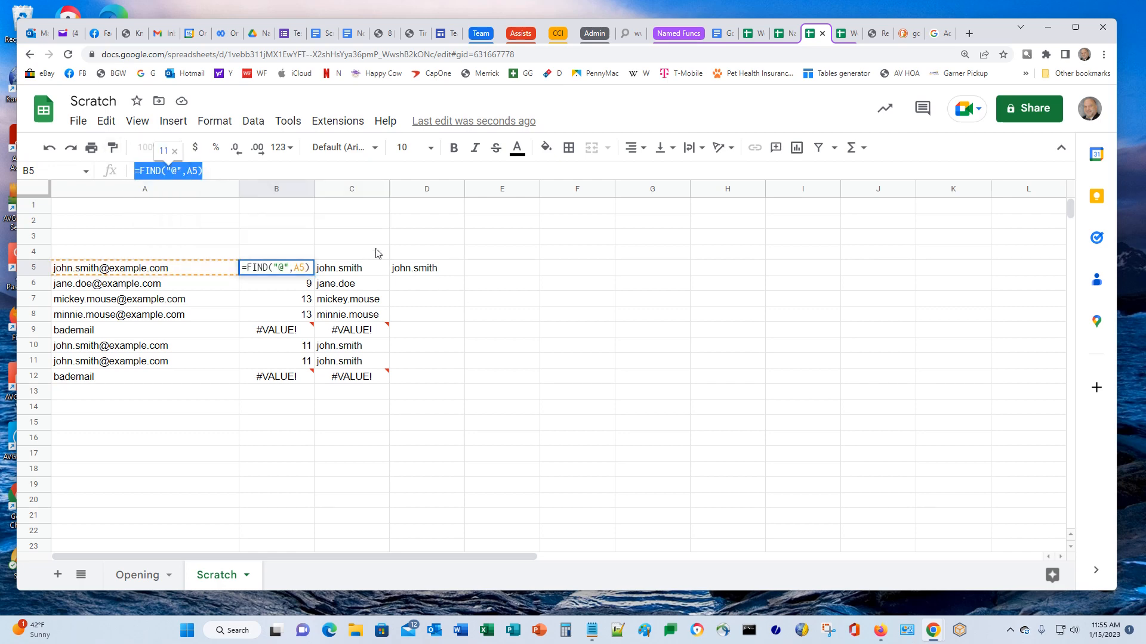
Rewrite D5 as =LEFT(A5,FIND("@",A5)-1) and fill it down column D
{"action": "left_click", "coordinate": [416, 271]}
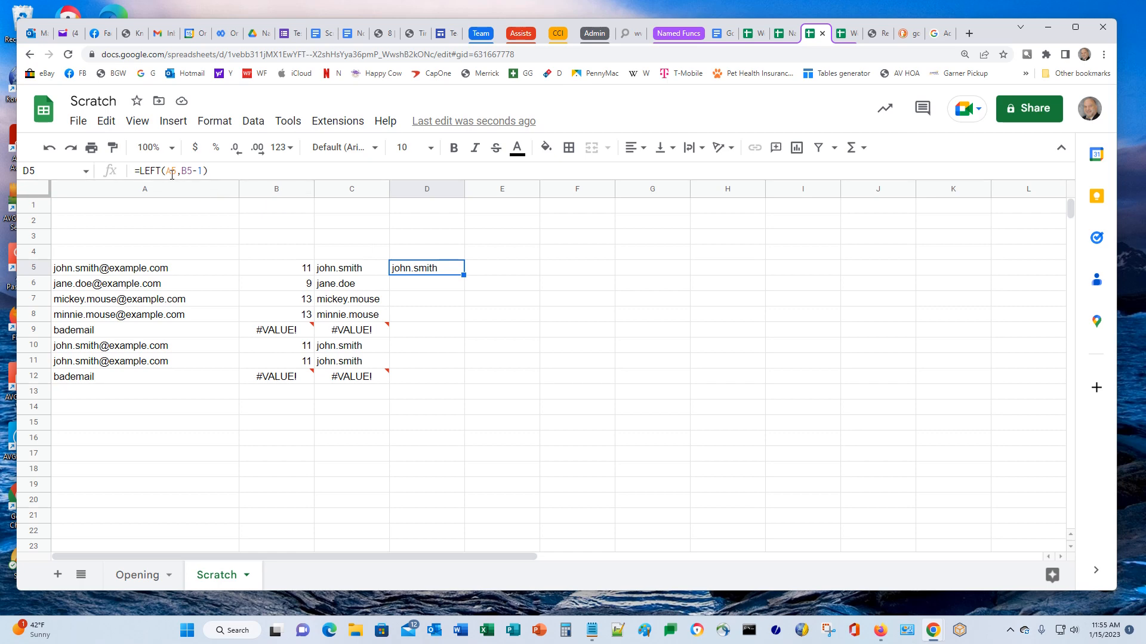
{"action": "left_click", "coordinate": [173, 171]}
{"action": "key", "text": "Right"}
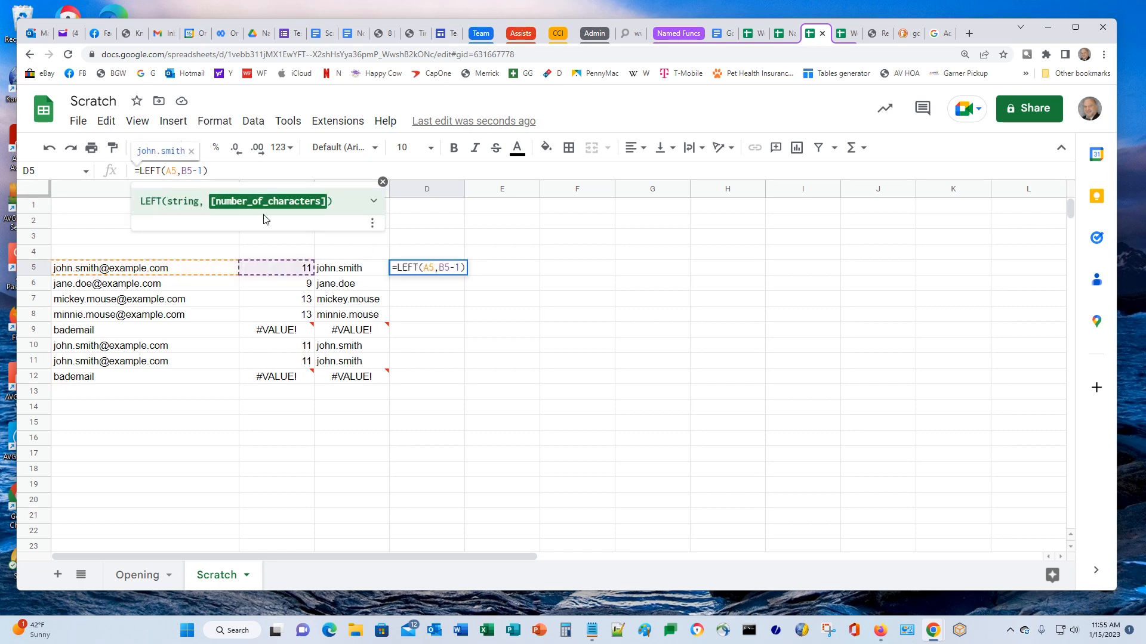
{"action": "key", "text": "shift+Right"}
{"action": "key", "text": "shift+Right"}
{"action": "key", "text": "shift+Right"}
{"action": "key", "text": "shift+Right"}
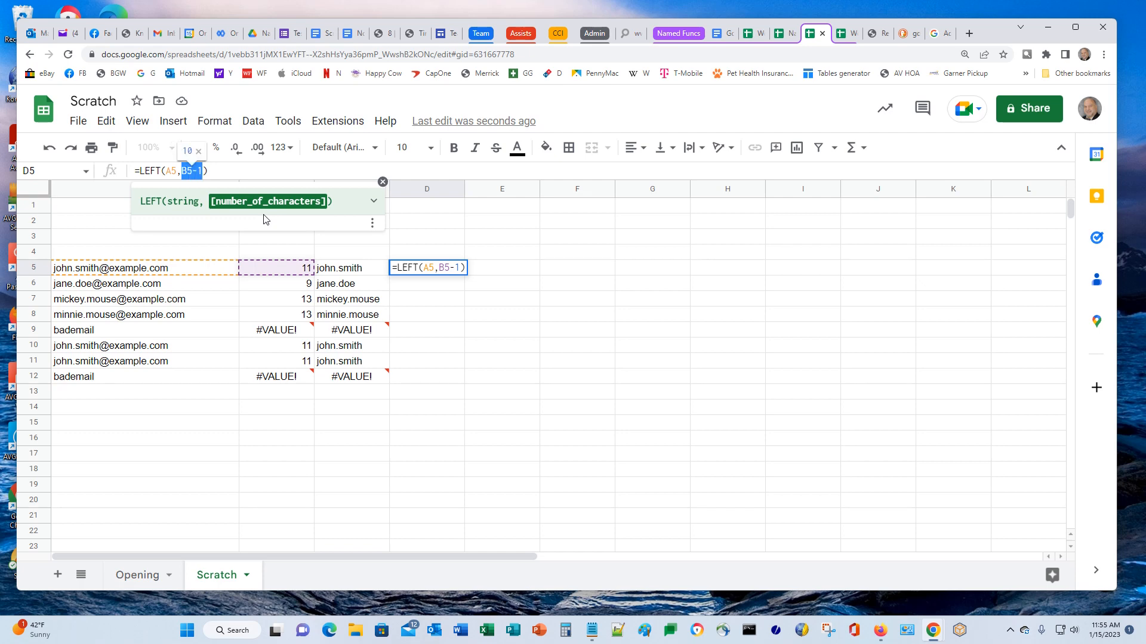
{"action": "key", "text": "shift+Left"}
{"action": "key", "text": "shift+Left"}
{"action": "key", "text": "ctrl+v"}
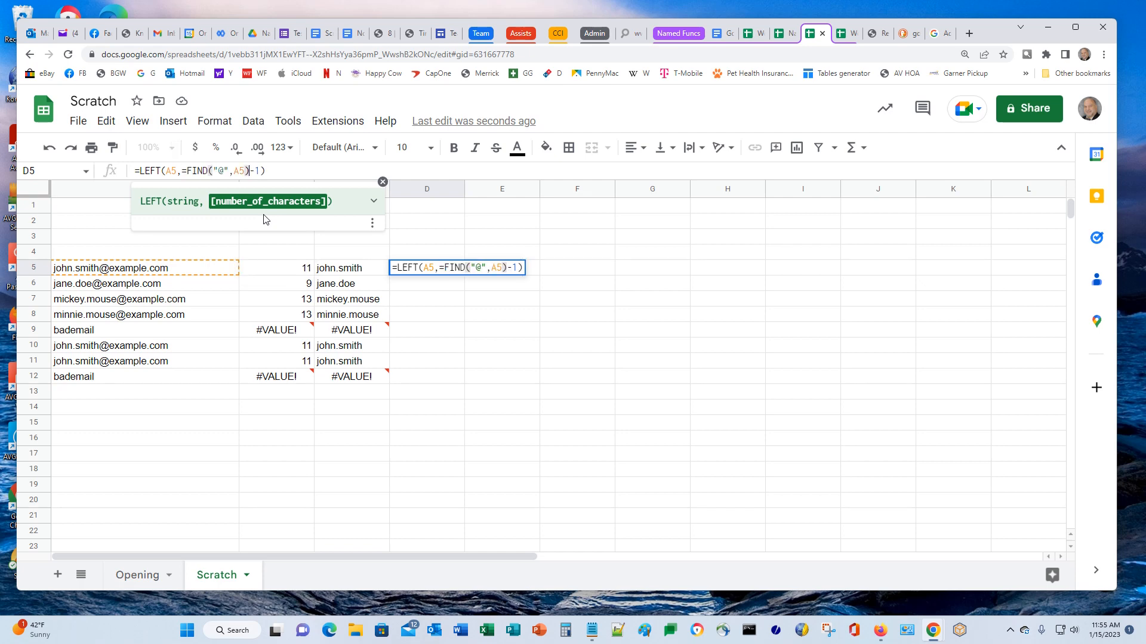
{"action": "key", "text": "Left"}
{"action": "key", "text": "Left"}
{"action": "key", "text": "Left"}
{"action": "key", "text": "Left"}
{"action": "key", "text": "Left"}
{"action": "key", "text": "Left"}
{"action": "key", "text": "Left"}
{"action": "key", "text": "Left"}
{"action": "key", "text": "Left"}
{"action": "key", "text": "Left"}
{"action": "key", "text": "Left"}
{"action": "key", "text": "Left"}
{"action": "key", "text": "Left"}
{"action": "key", "text": "Left"}
{"action": "key", "text": "Right"}
{"action": "key", "text": "Delete"}
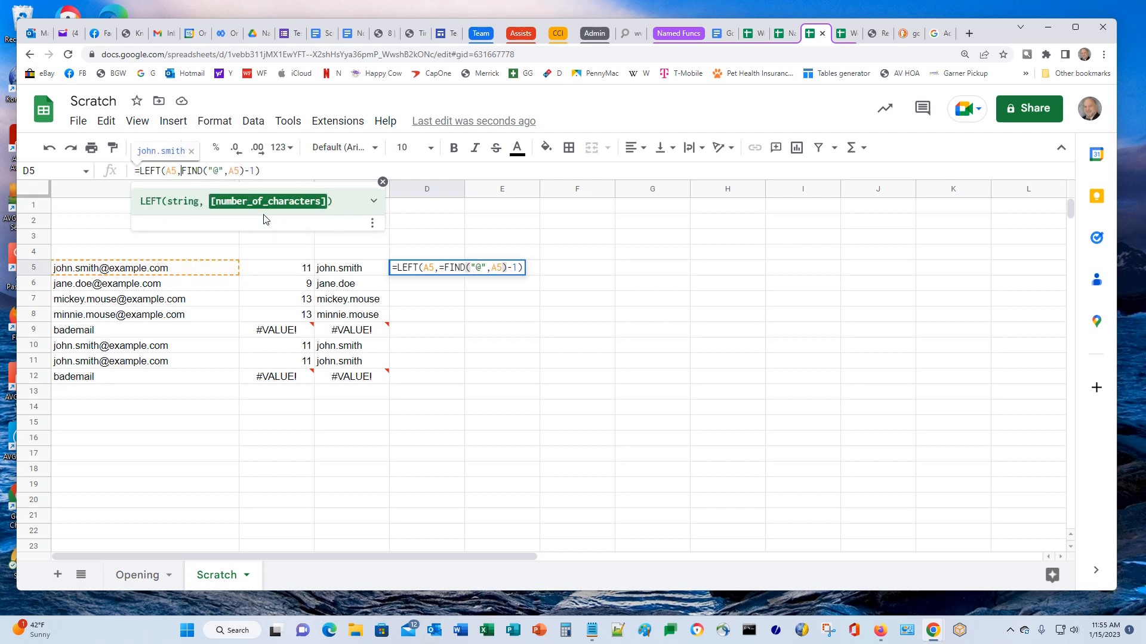
{"action": "key", "text": "Right"}
{"action": "key", "text": "Right"}
{"action": "key", "text": "Right"}
{"action": "key", "text": "Right"}
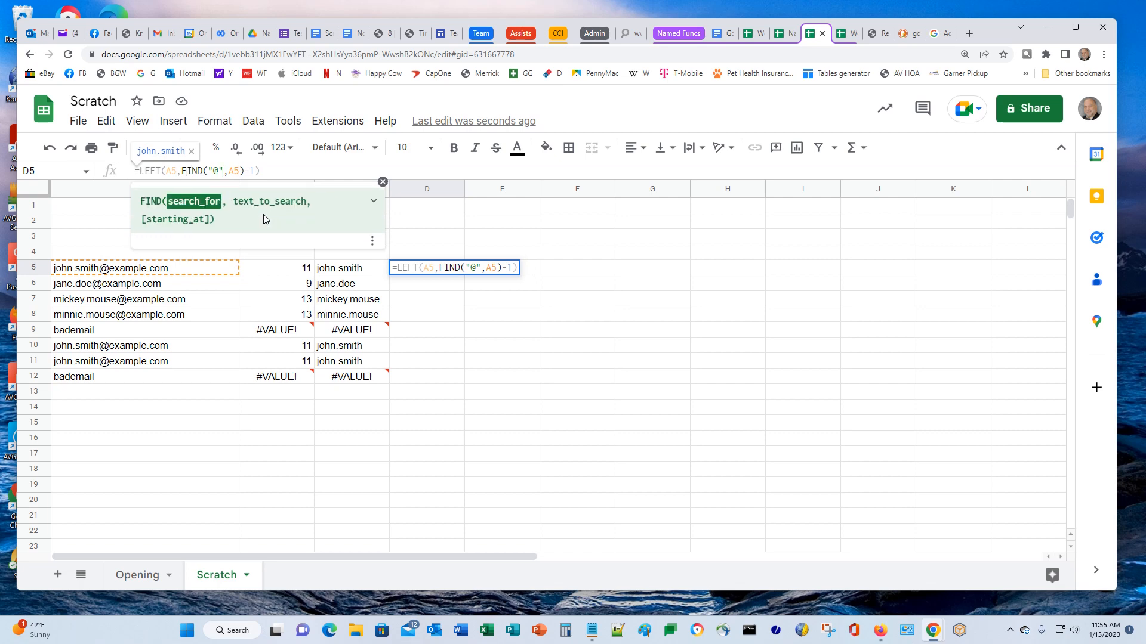
{"action": "key", "text": "End"}
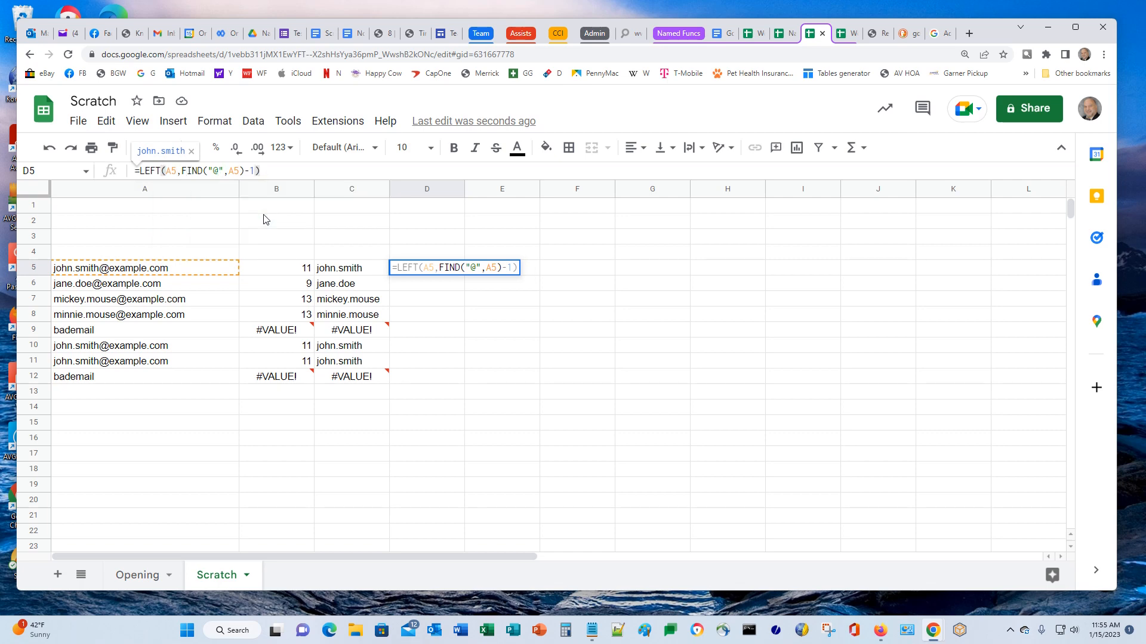
{"action": "key", "text": "Return"}
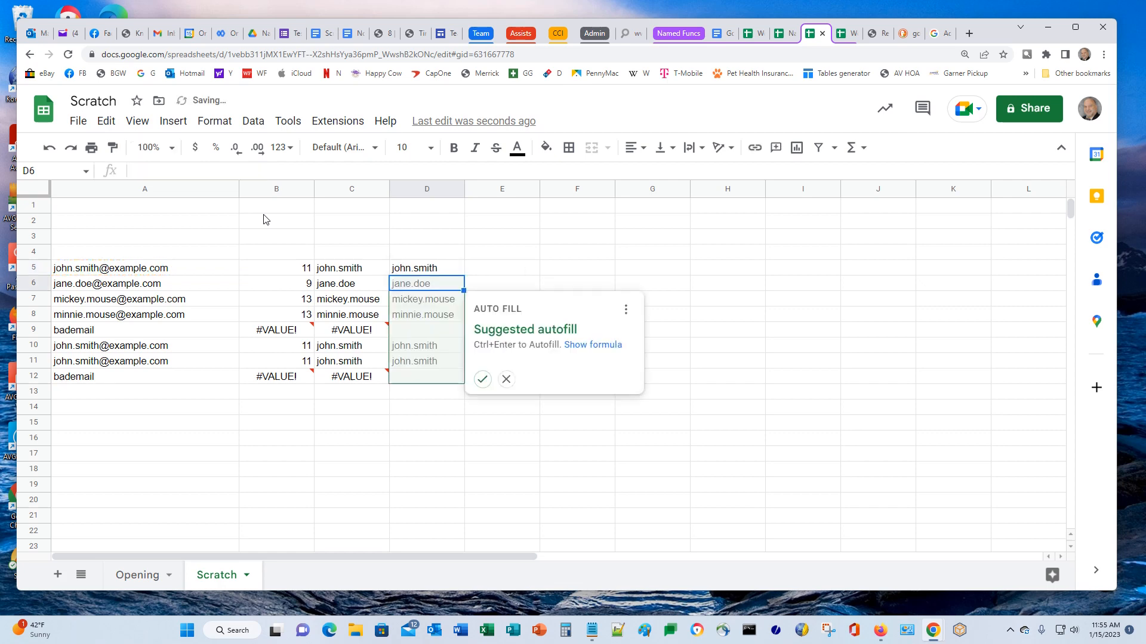
{"action": "left_click", "coordinate": [482, 380]}
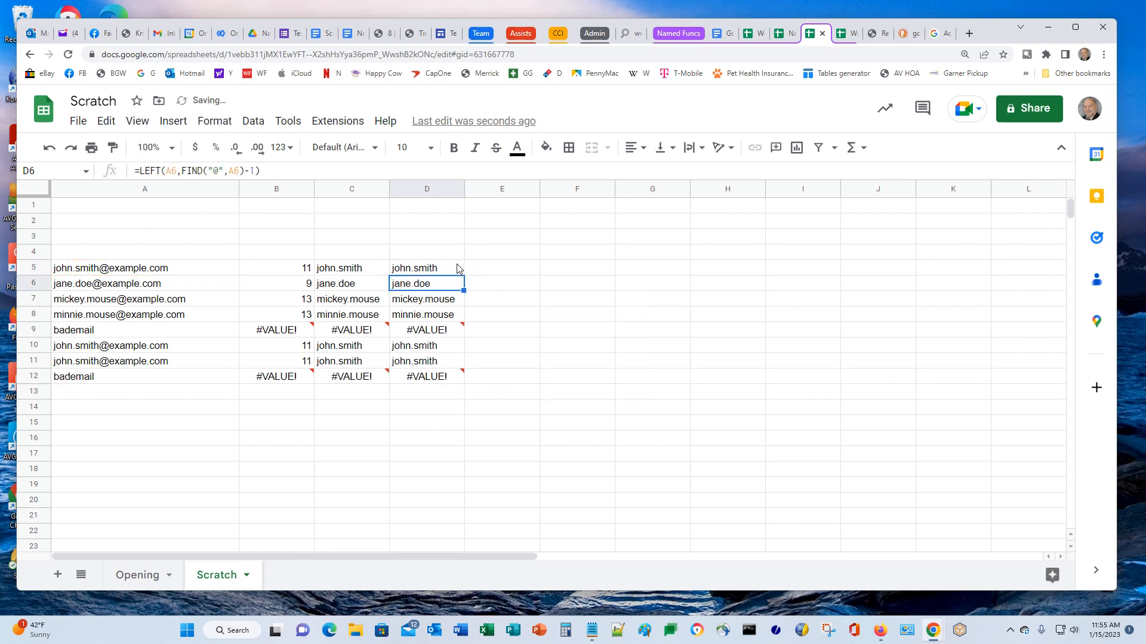
Show D5's formula as text in E5 with a leading apostrophe and widen column E
{"action": "left_click", "coordinate": [431, 270]}
{"action": "left_click_drag", "start_coordinate": [260, 172], "coordinate": [36, 173]}
{"action": "key", "text": "ctrl+c"}
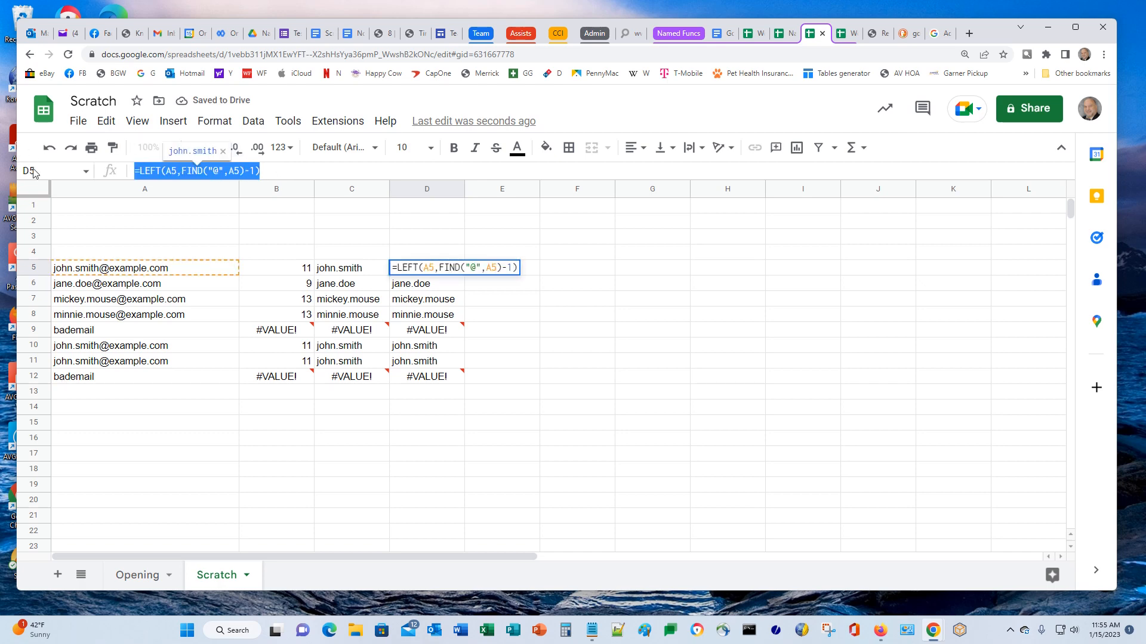
{"action": "left_click", "coordinate": [530, 272]}
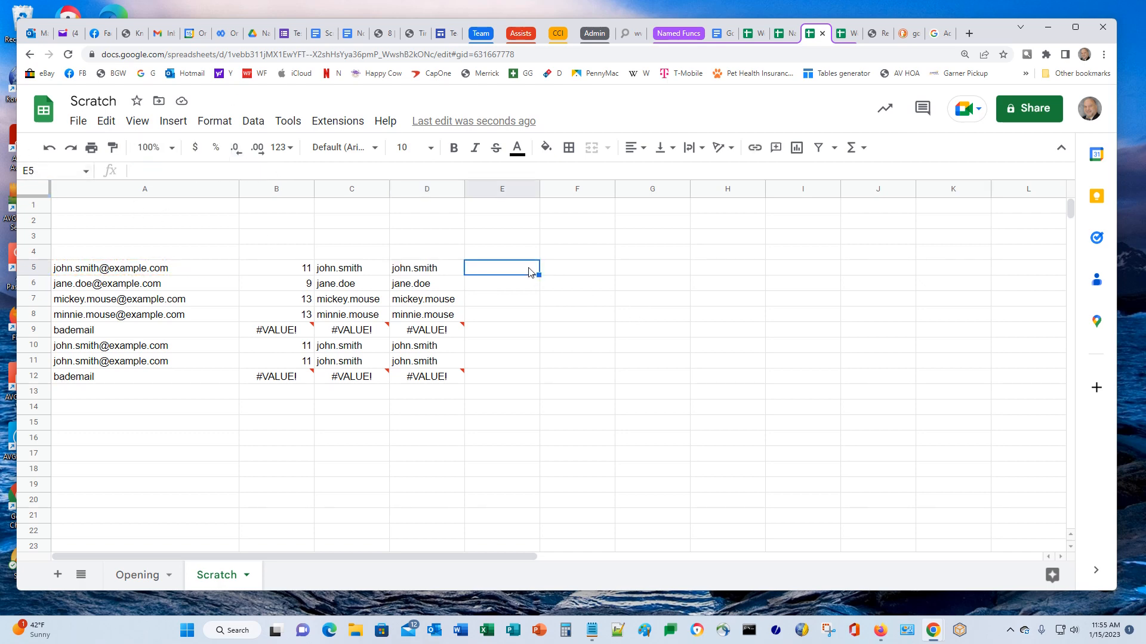
{"action": "type", "text": "'"}
{"action": "key", "text": "ctrl+v"}
{"action": "key", "text": "Return"}
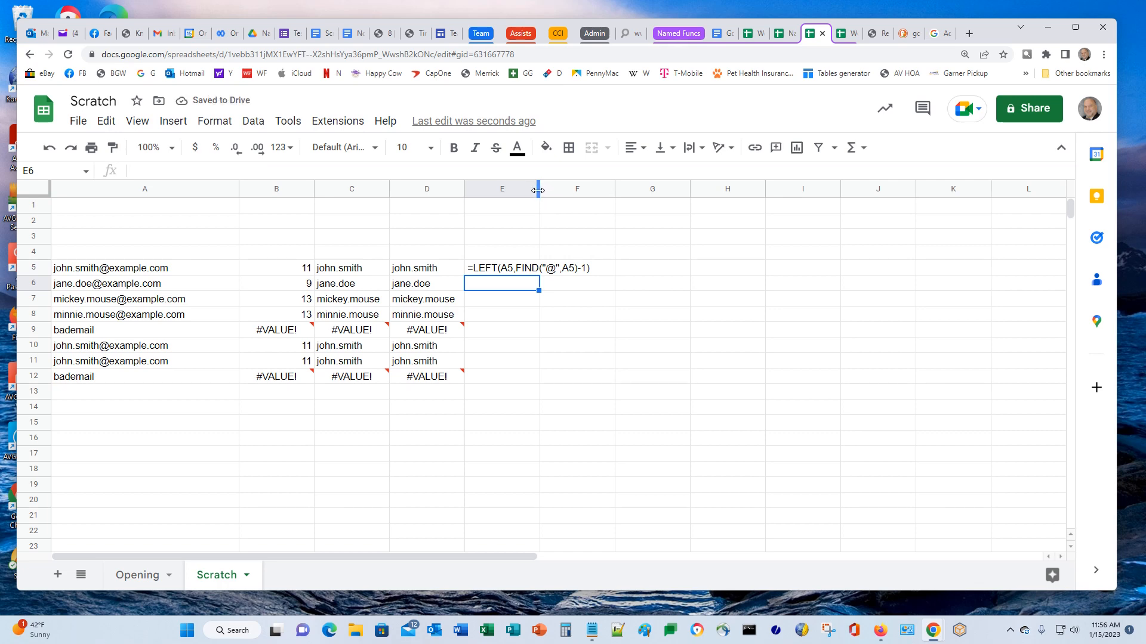
{"action": "left_click_drag", "start_coordinate": [540, 190], "coordinate": [592, 190]}
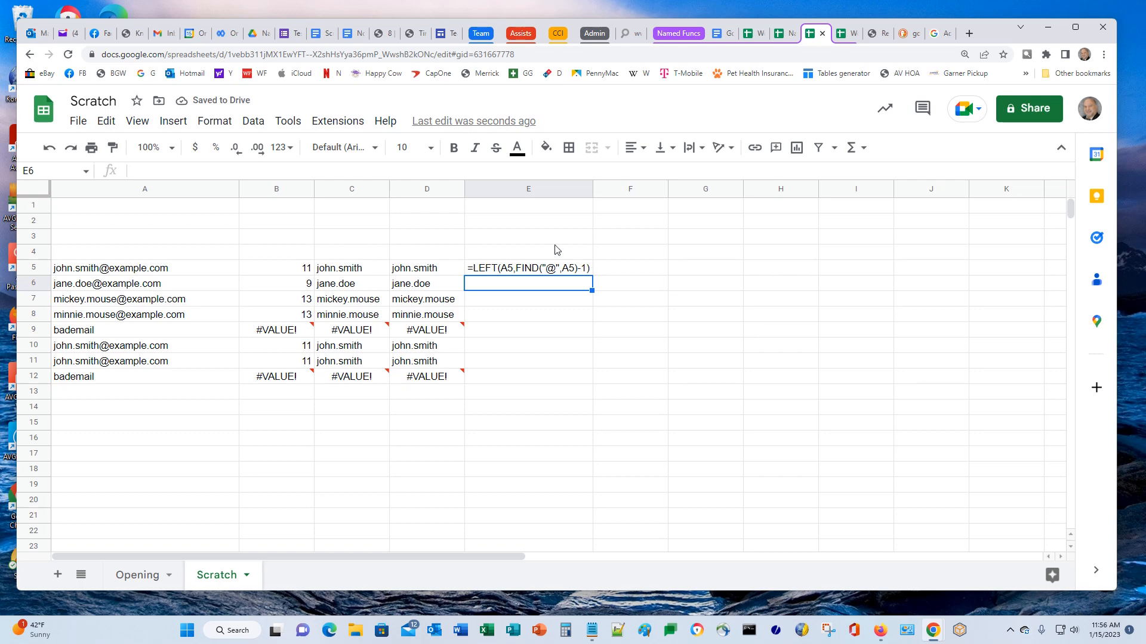
{"action": "left_click", "coordinate": [627, 270]}
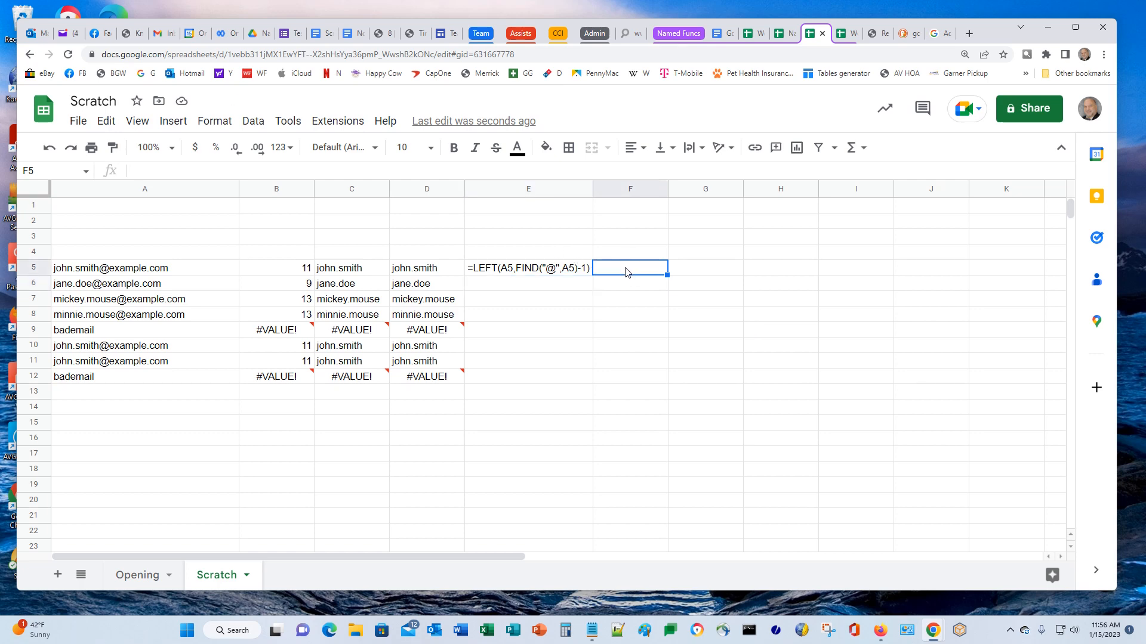
Add named function EXTRACTEMAILID described as 'Returns email ID portion of an email address'
{"action": "left_click", "coordinate": [253, 122]}
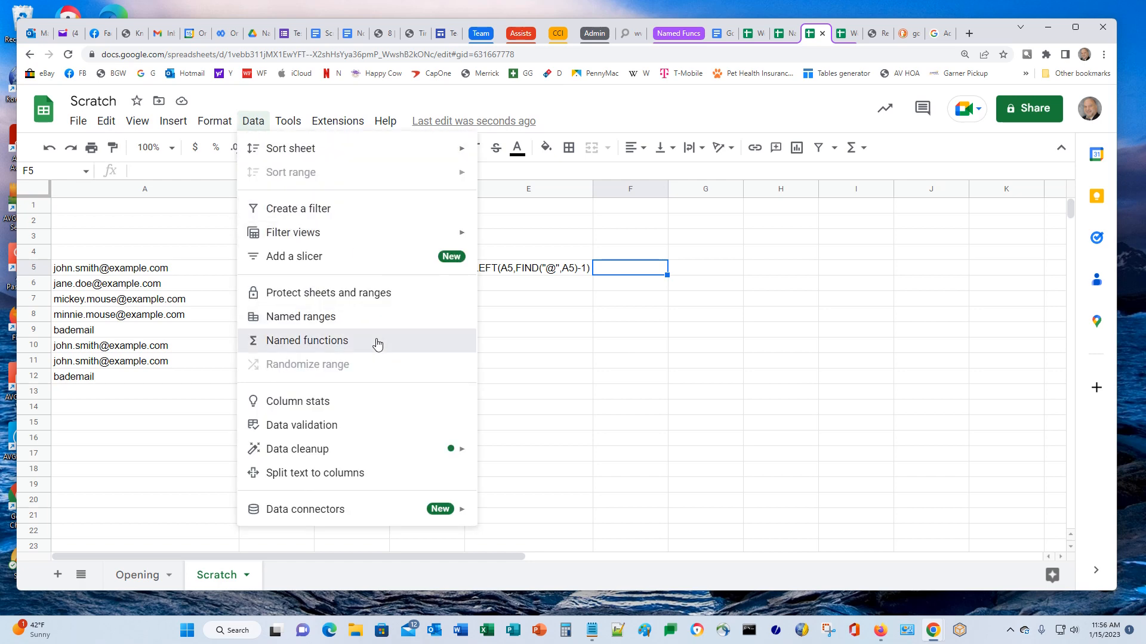
{"action": "left_click", "coordinate": [376, 341]}
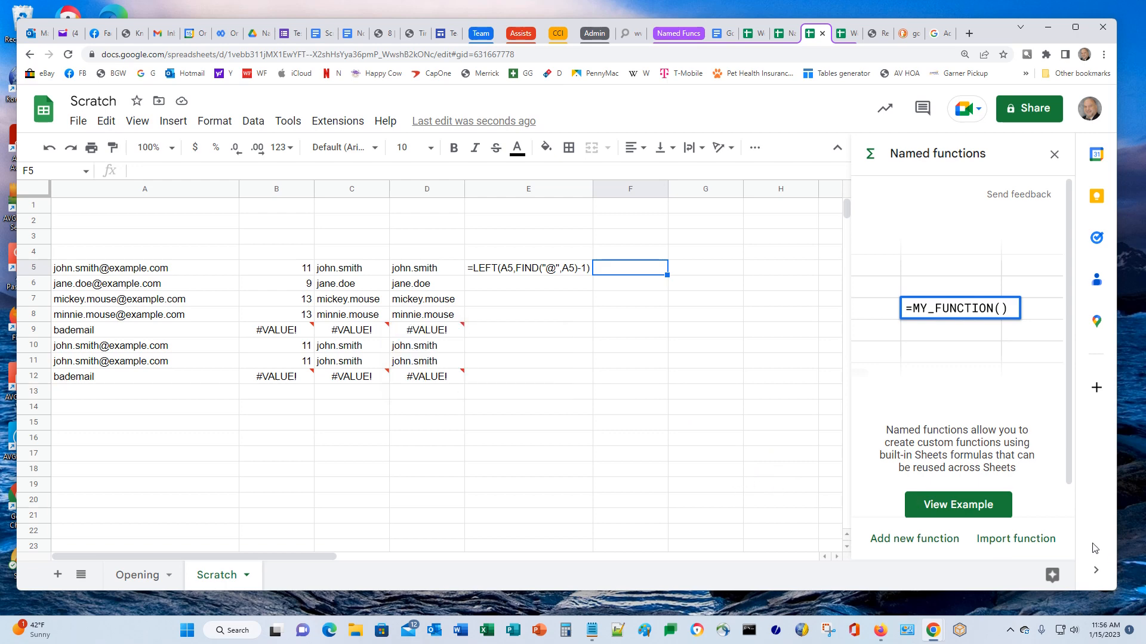
{"action": "left_click", "coordinate": [911, 539]}
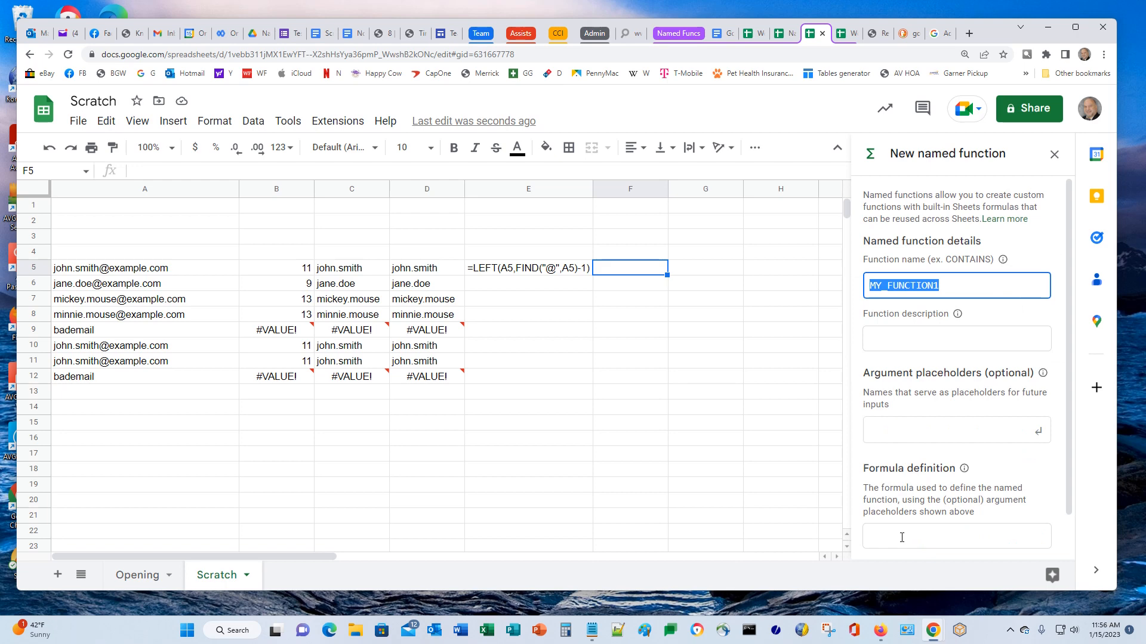
{"action": "type", "text": "EX"}
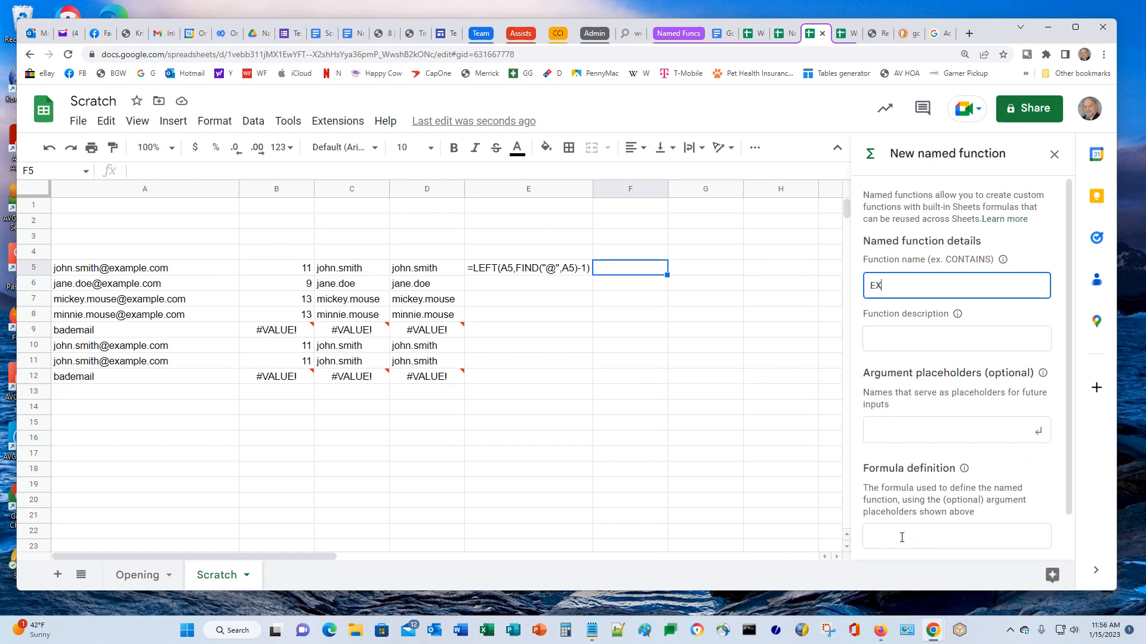
{"action": "type", "text": "TRACTEMAILID"}
{"action": "left_click", "coordinate": [913, 338]}
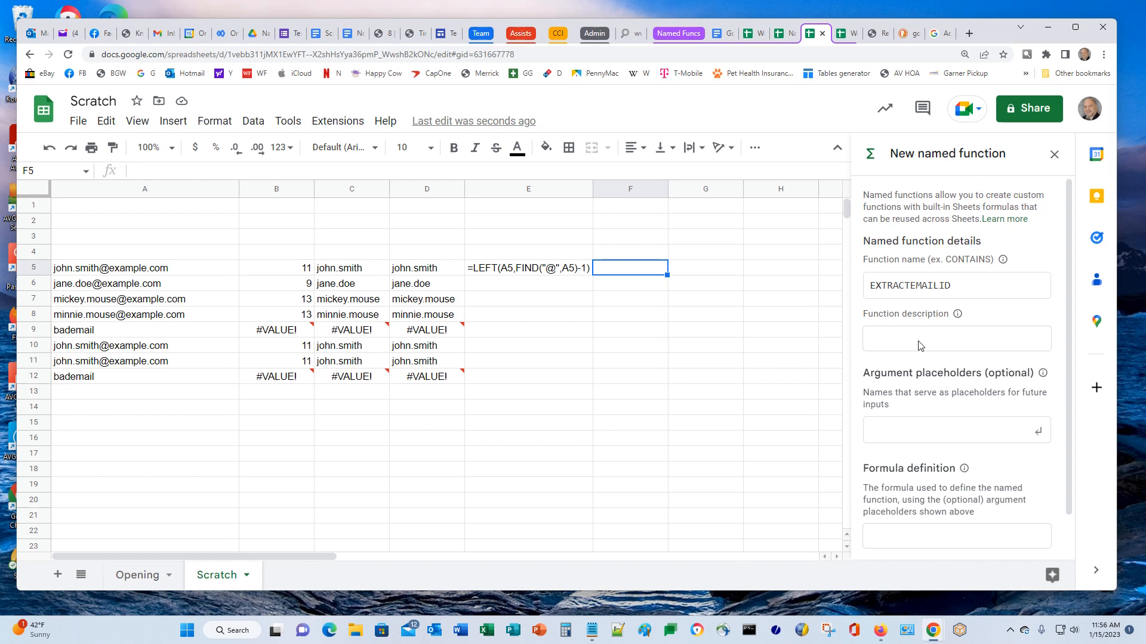
{"action": "left_click", "coordinate": [919, 345]}
{"action": "type", "text": "Returns email ID portion of an em"}
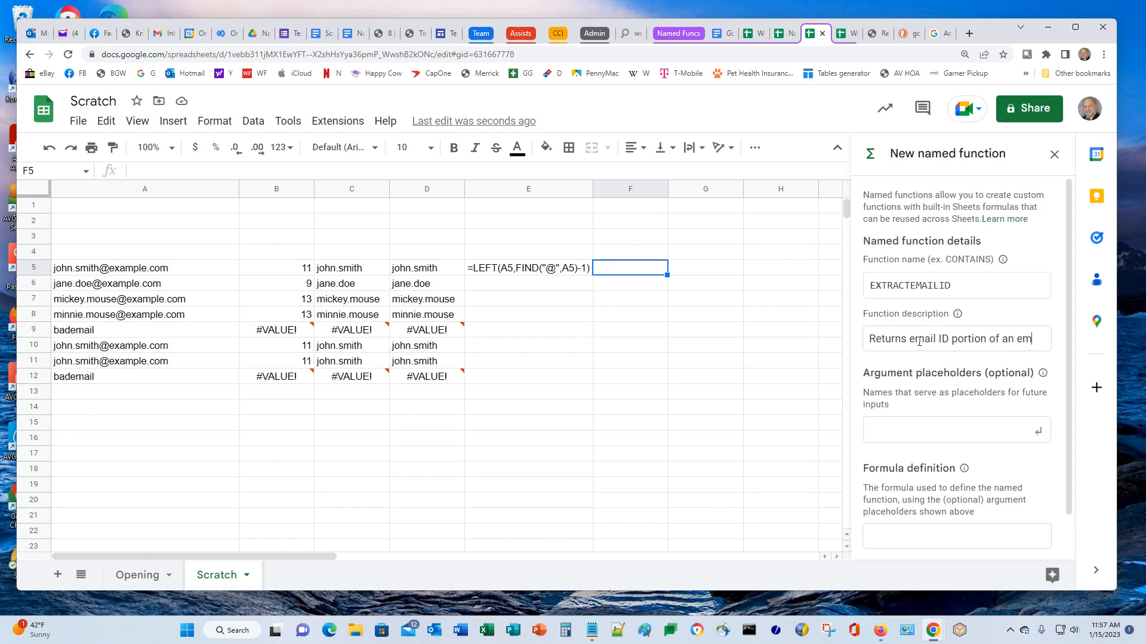
{"action": "type", "text": "ail address"}
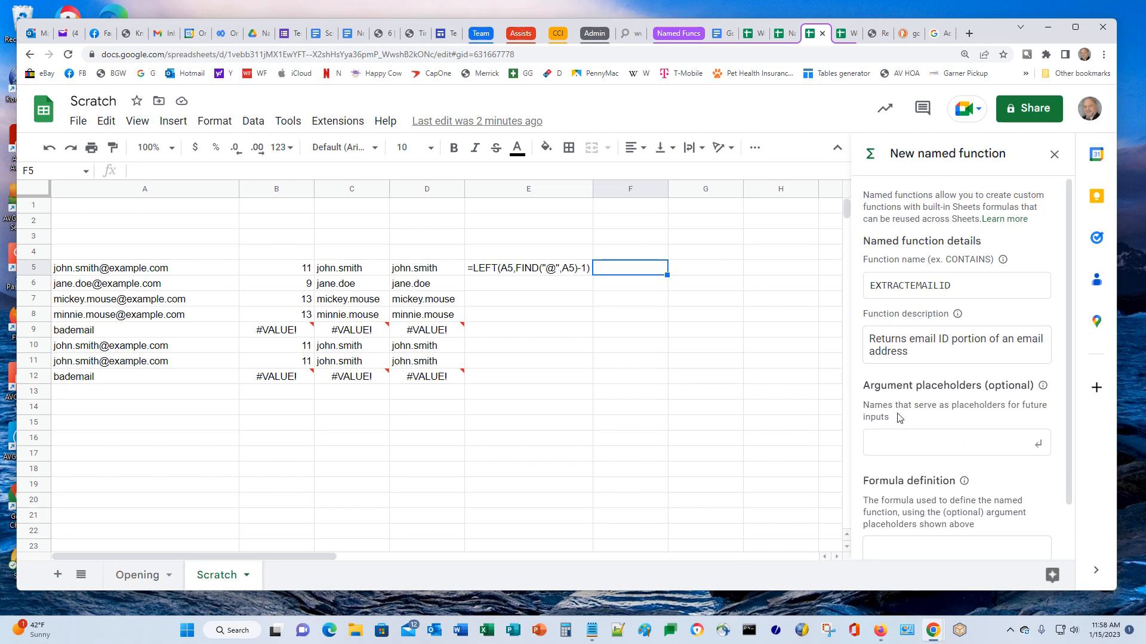
Add arg as the function's argument placeholder
{"action": "left_click", "coordinate": [913, 445]}
{"action": "type", "text": "arg"}
{"action": "scroll", "coordinate": [914, 305], "scroll_direction": "down", "scroll_amount": 1}
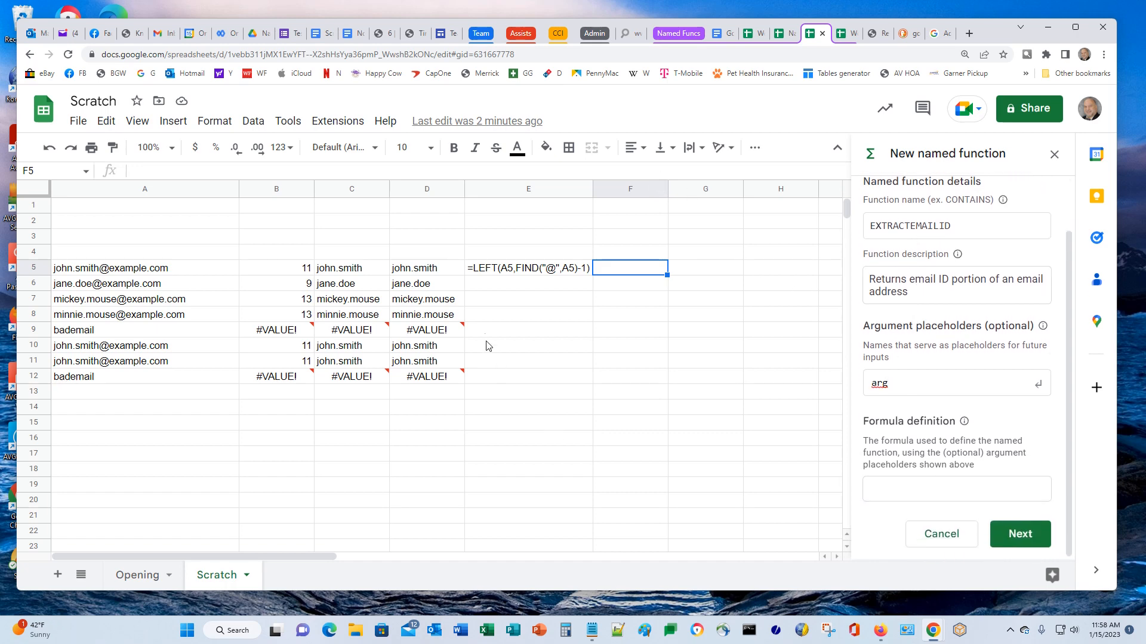
{"action": "left_click", "coordinate": [907, 496]}
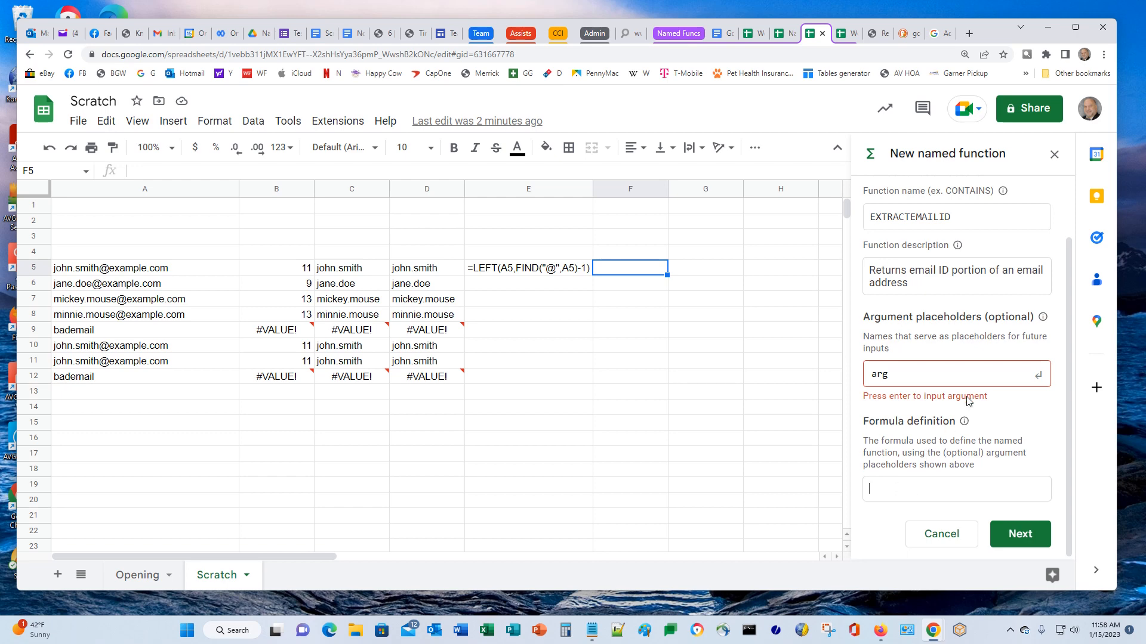
{"action": "left_click", "coordinate": [912, 379]}
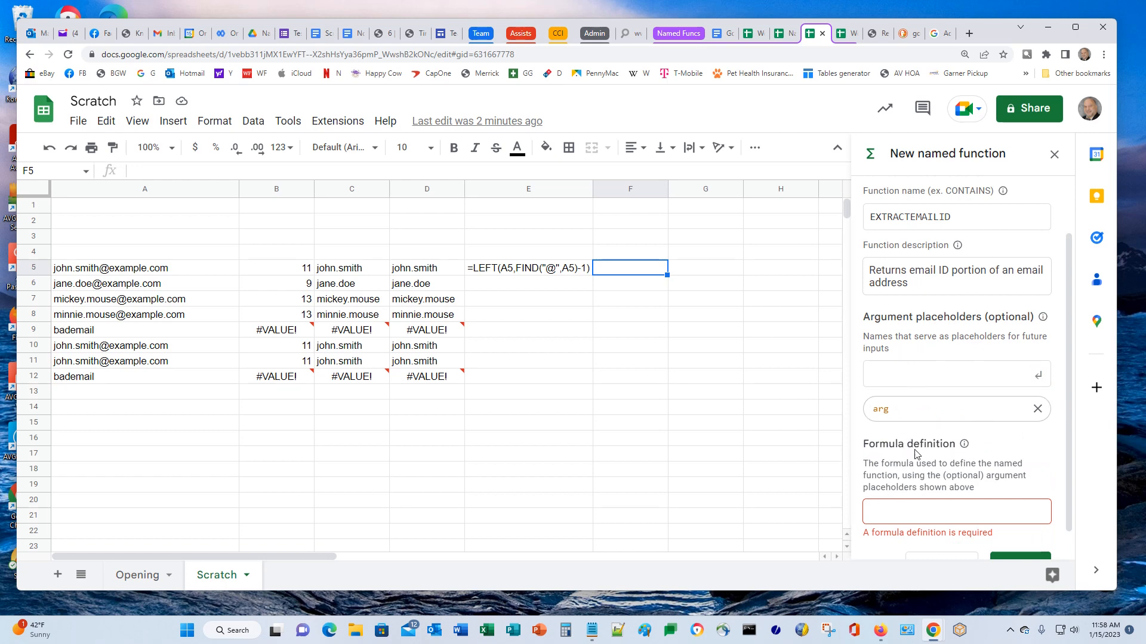
Paste the formula definition, replacing A5 with arg to get =LEFT(arg,FIND("@",arg)-1)
{"action": "scroll", "coordinate": [964, 524], "scroll_direction": "down", "scroll_amount": 1}
{"action": "left_click", "coordinate": [913, 487]}
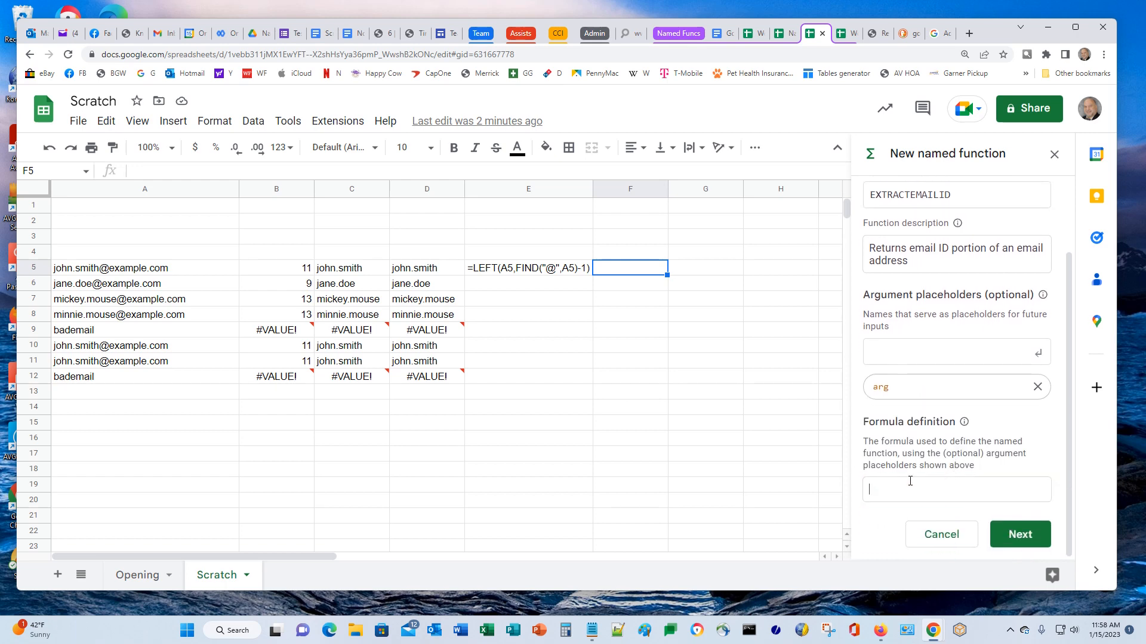
{"action": "key", "text": "ctrl+v"}
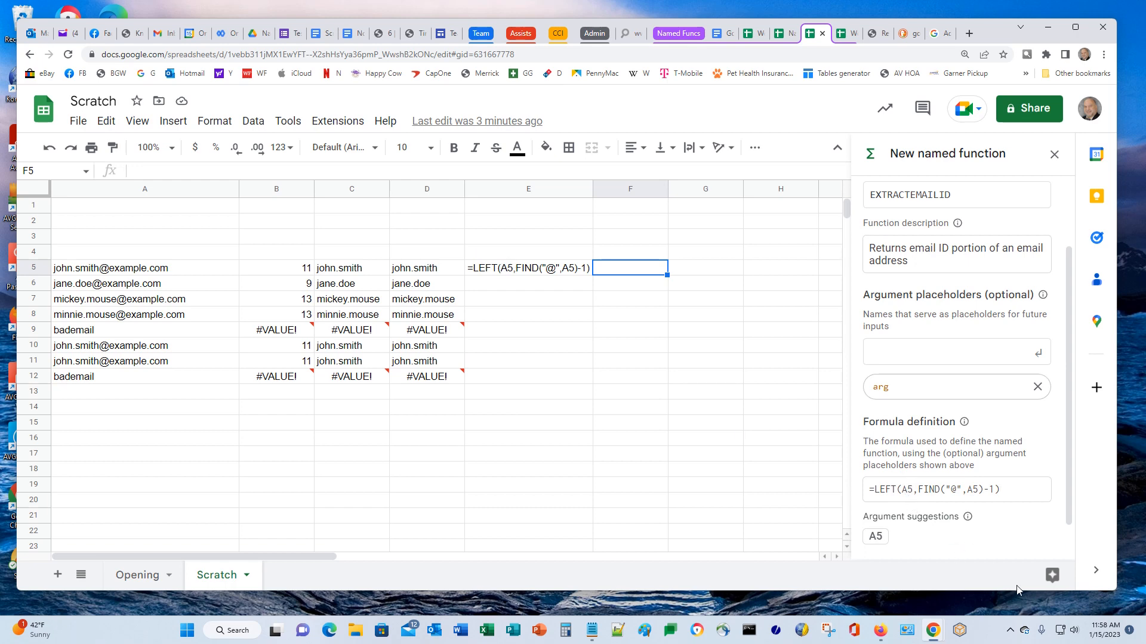
{"action": "key", "text": "Delete"}
{"action": "key", "text": "Delete"}
{"action": "type", "text": "arg"}
{"action": "key", "text": "Delete"}
{"action": "key", "text": "Delete"}
{"action": "type", "text": "arg"}
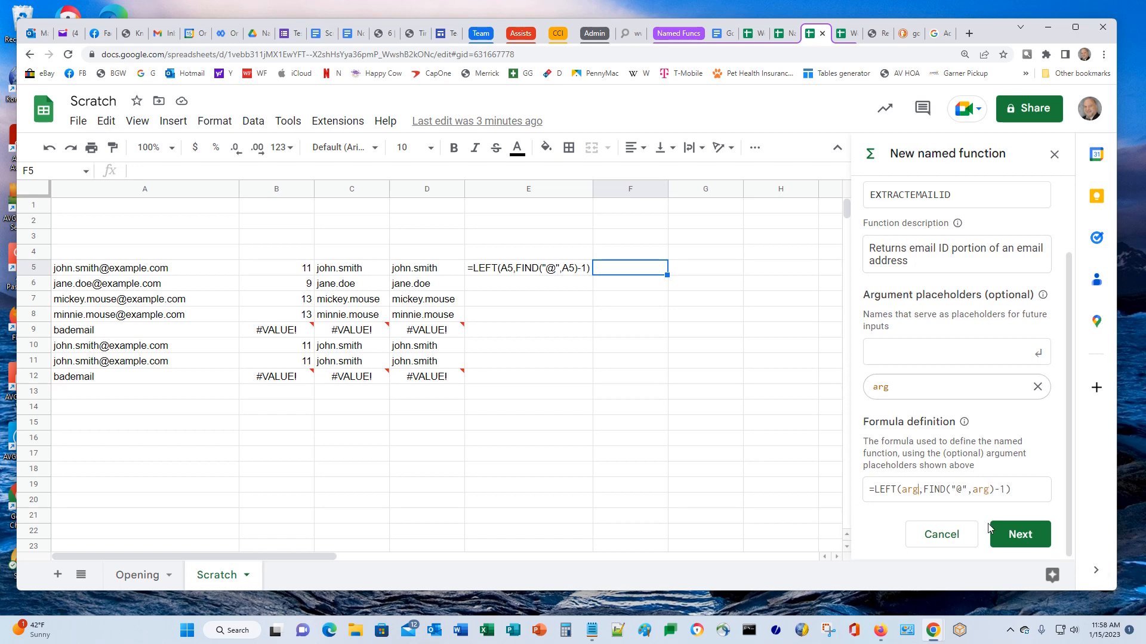
{"action": "type", "text": "ument"}
{"action": "key", "text": "BackSpace"}
{"action": "key", "text": "BackSpace"}
{"action": "key", "text": "BackSpace"}
{"action": "key", "text": "BackSpace"}
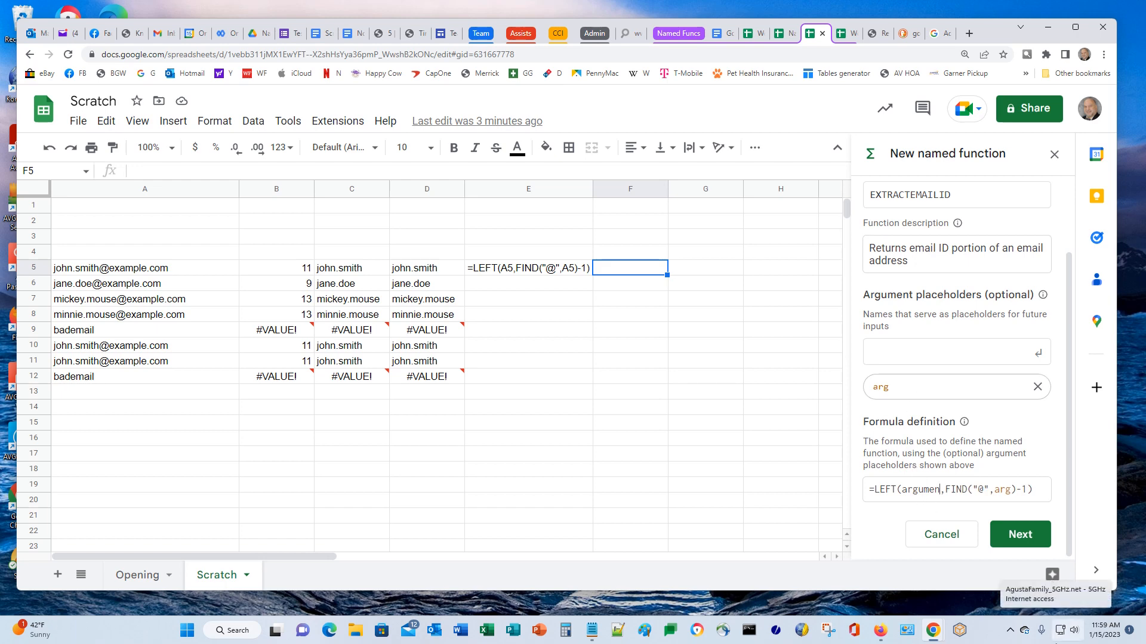
{"action": "key", "text": "BackSpace"}
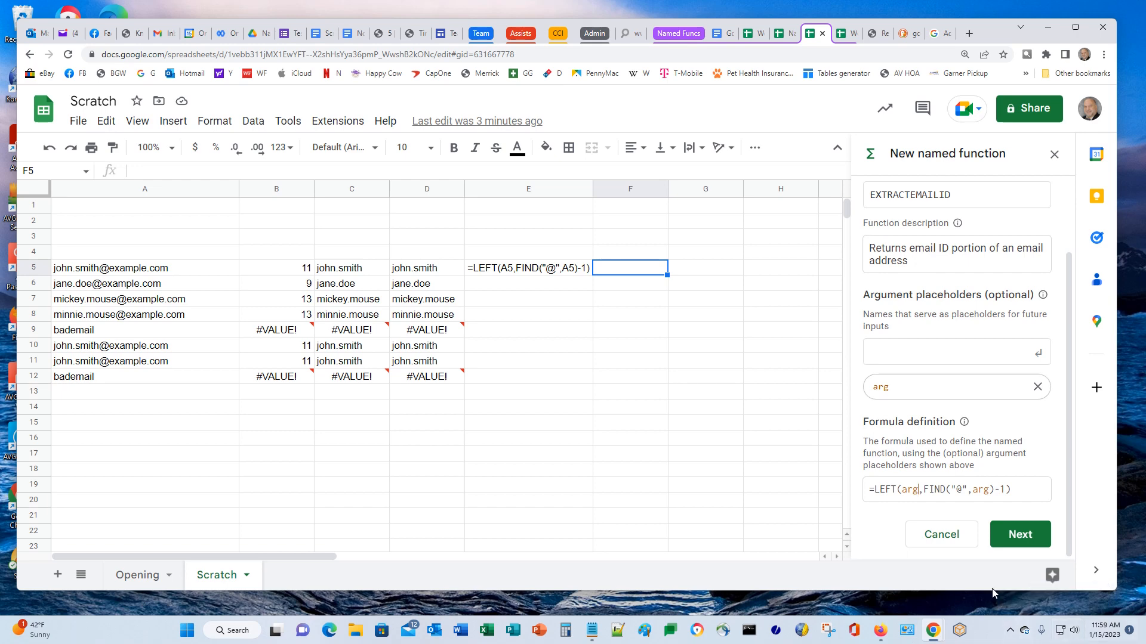
{"action": "left_click", "coordinate": [1010, 542]}
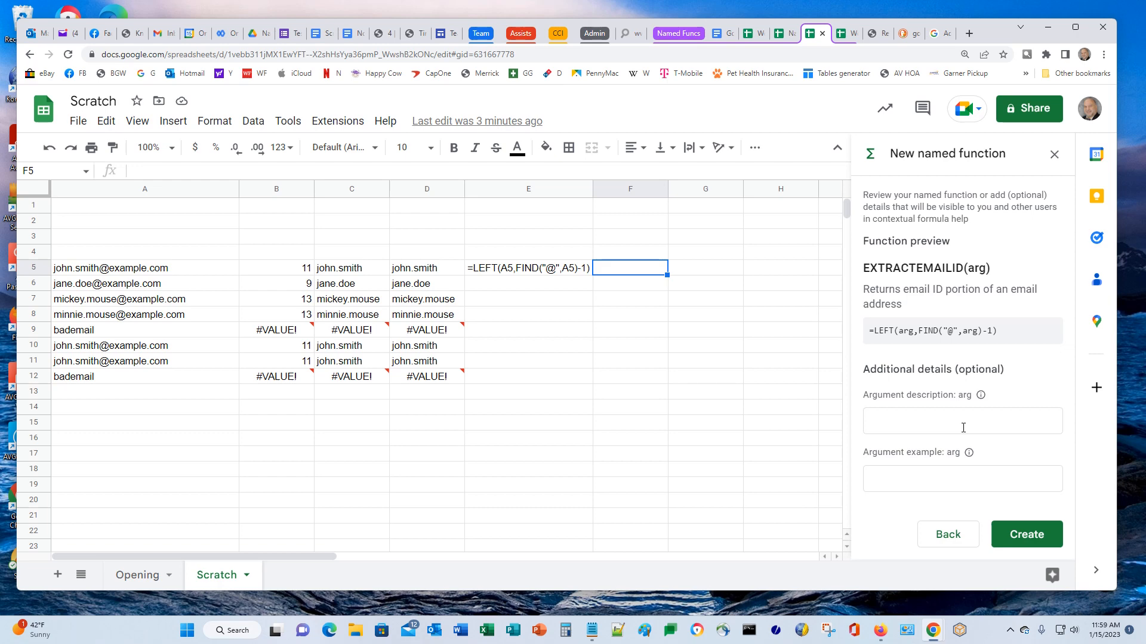
Describe the arg argument as the cell email address to perform on
{"action": "left_click", "coordinate": [902, 428]}
{"action": "type", "text": "T"}
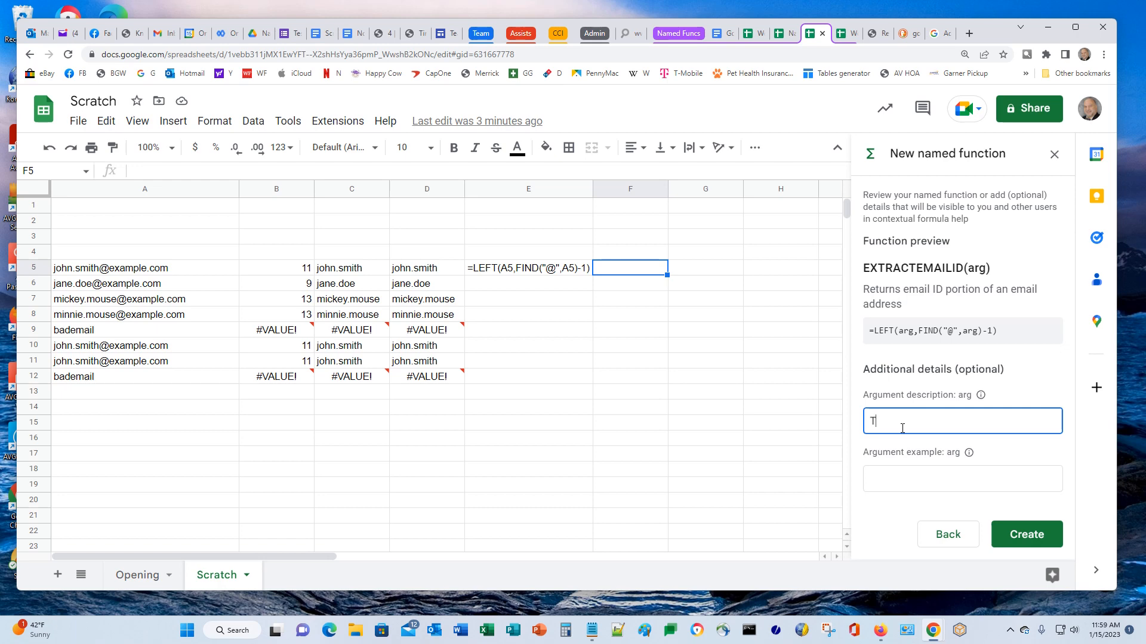
{"action": "type", "text": "he "}
{"action": "type", "text": "cell"}
{"action": "key", "text": "BackSpace"}
{"action": "key", "text": "BackSpace"}
{"action": "type", "text": "email address to perform"}
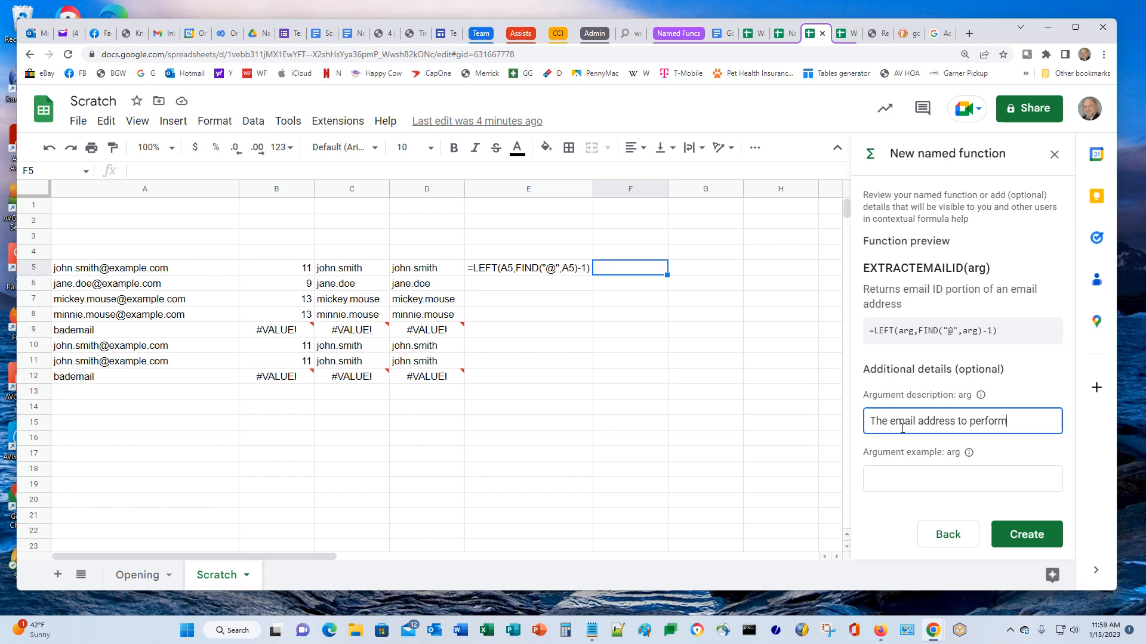
{"action": "type", "text": " on"}
Set the argument example to A5 and create the function
{"action": "left_click", "coordinate": [897, 481]}
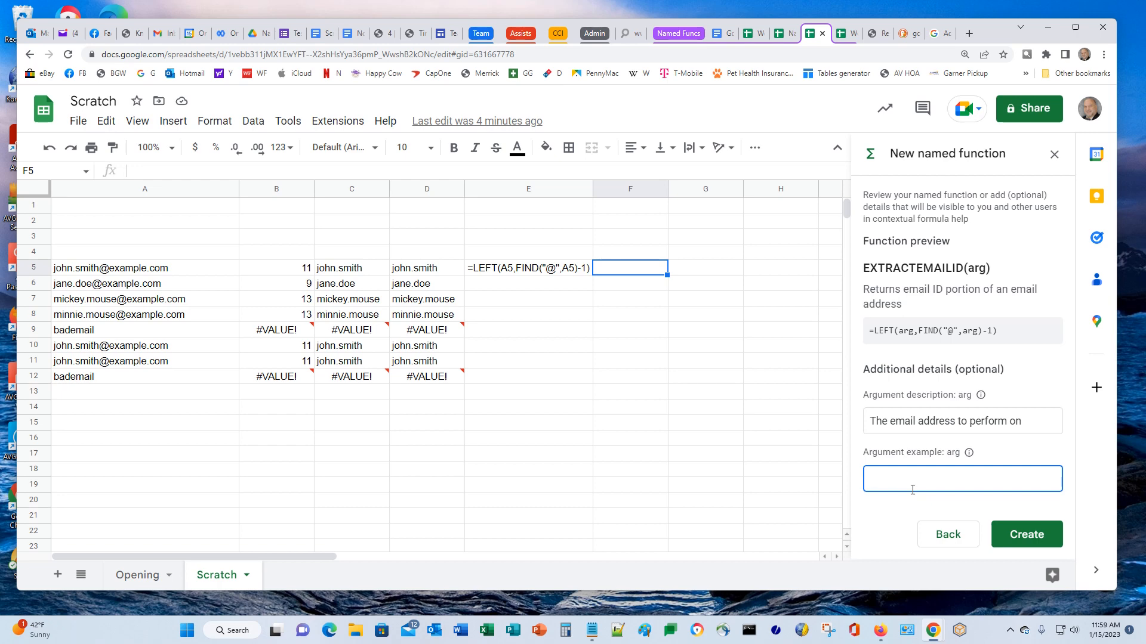
{"action": "type", "text": "jane.dow"}
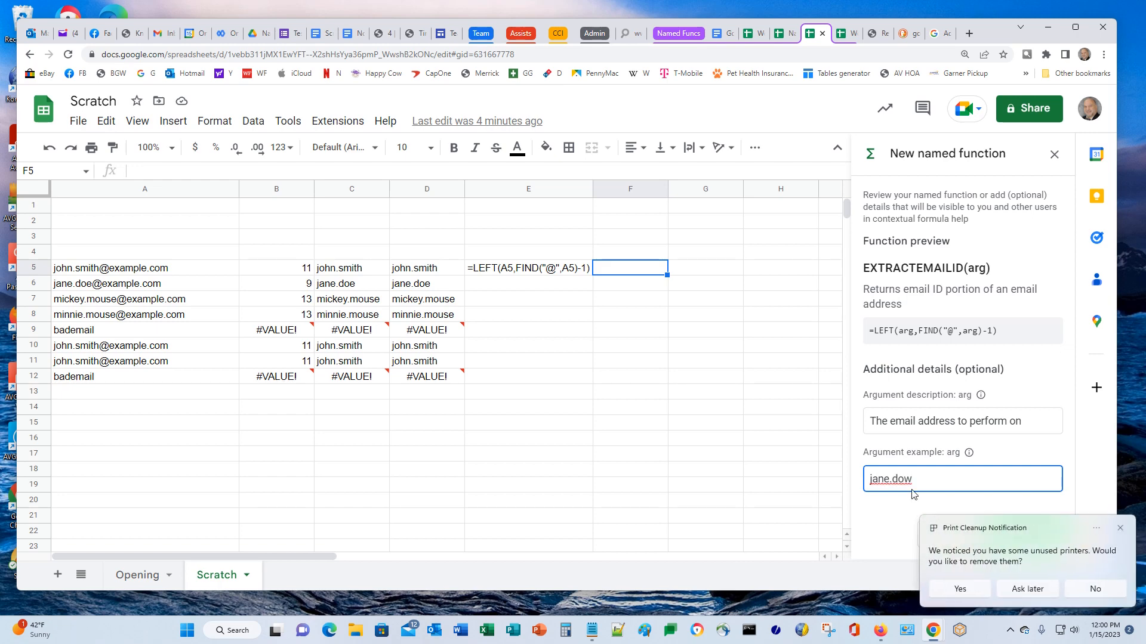
{"action": "left_click", "coordinate": [1082, 593]}
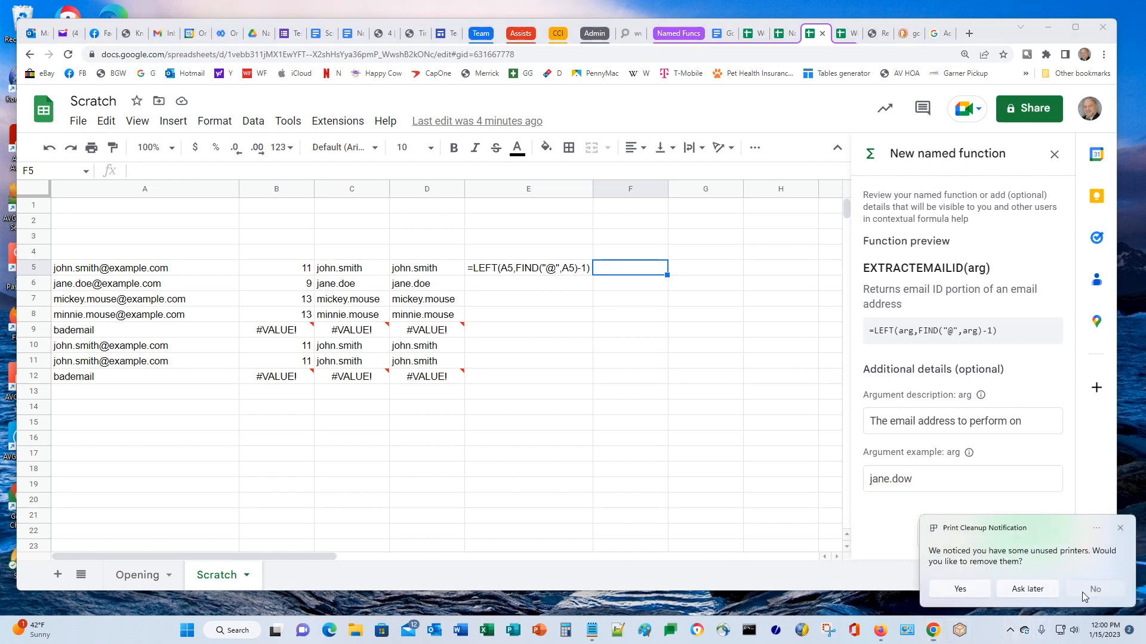
{"action": "left_click", "coordinate": [921, 481]}
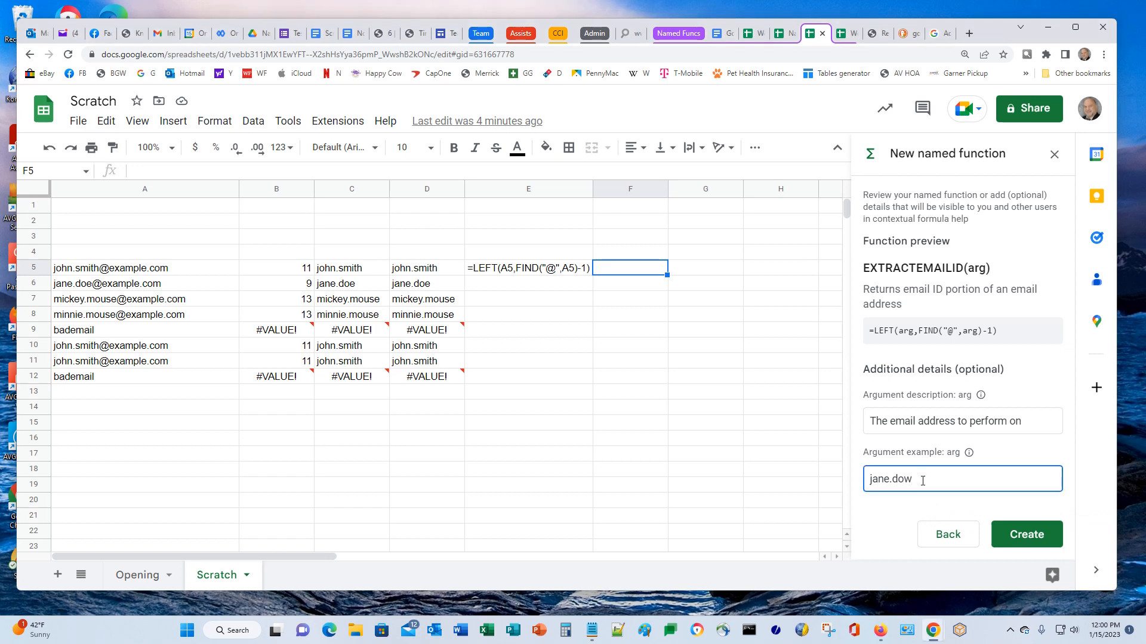
{"action": "key", "text": "BackSpace"}
{"action": "type", "text": "e"}
{"action": "type", "text": "@"}
{"action": "type", "text": "exn"}
{"action": "type", "text": "le"}
{"action": "key", "text": "BackSpace"}
{"action": "key", "text": "BackSpace"}
{"action": "key", "text": "BackSpace"}
{"action": "type", "text": "ample.com"}
{"action": "key", "text": "ctrl+a"}
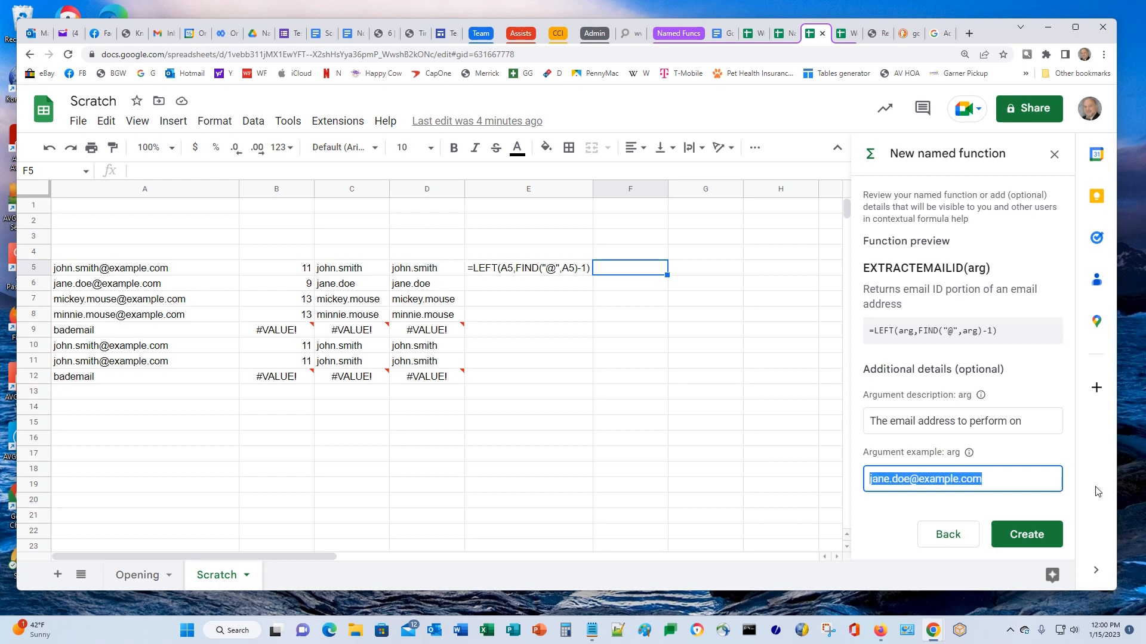
{"action": "type", "text": "A5"}
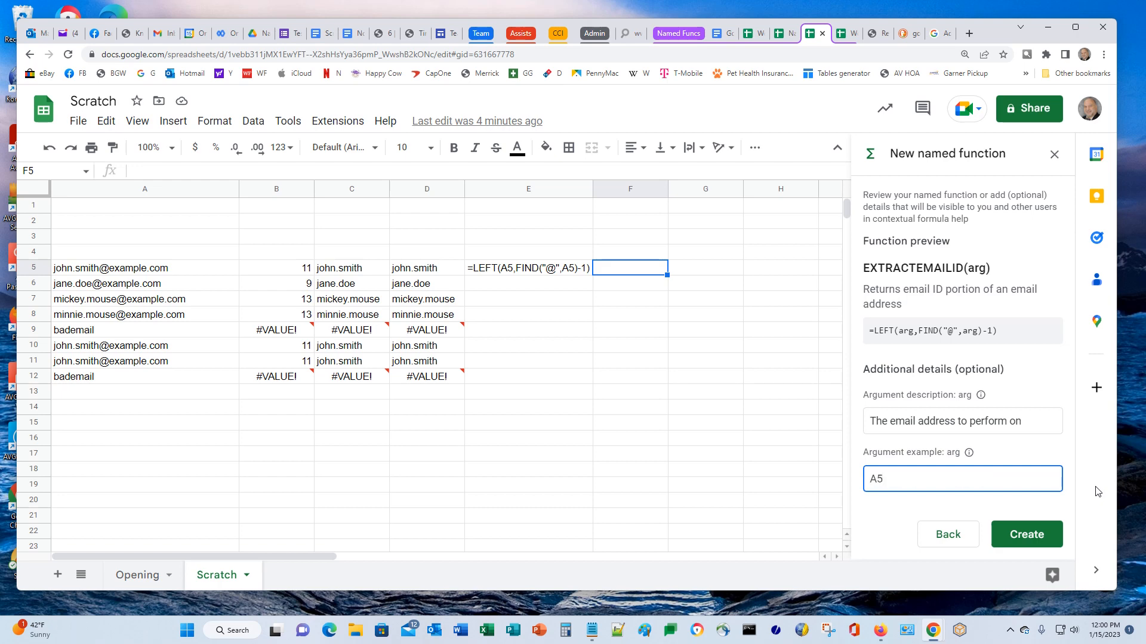
{"action": "left_click", "coordinate": [1026, 535]}
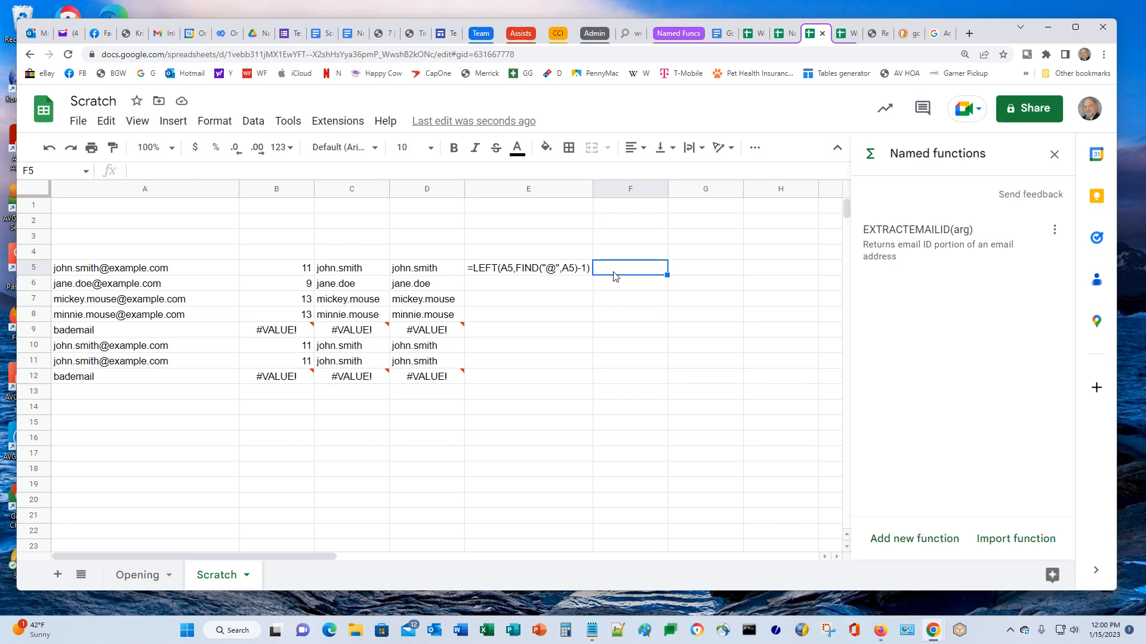
Enter =EXTRACTEMAILID(A5) in F5 and autofill it down to F12
{"action": "type", "text": "="}
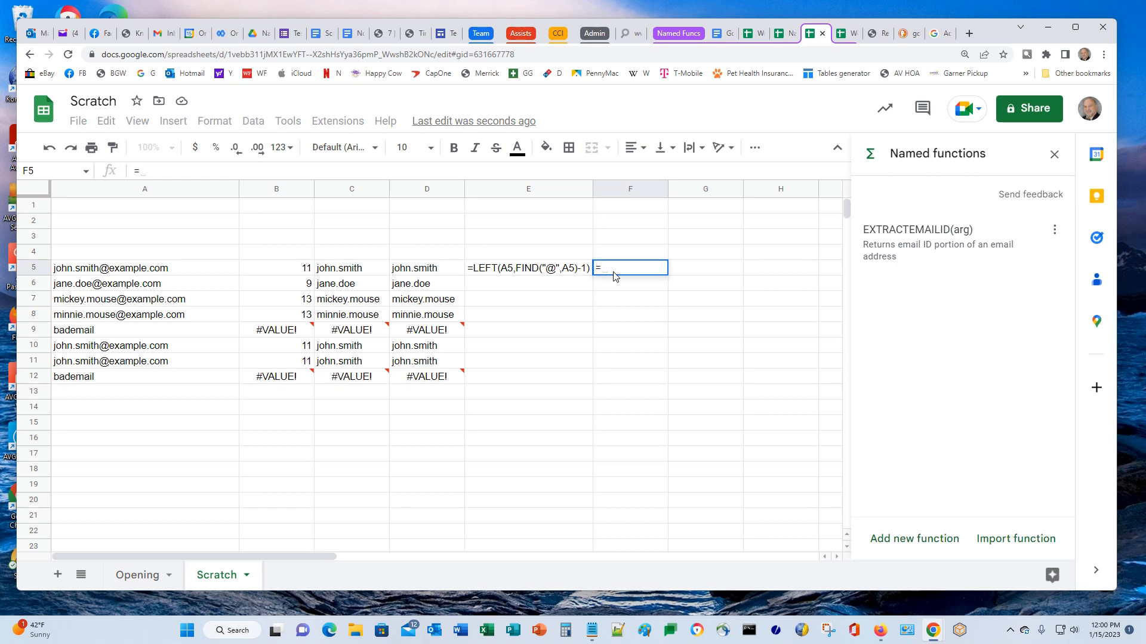
{"action": "type", "text": "EX"}
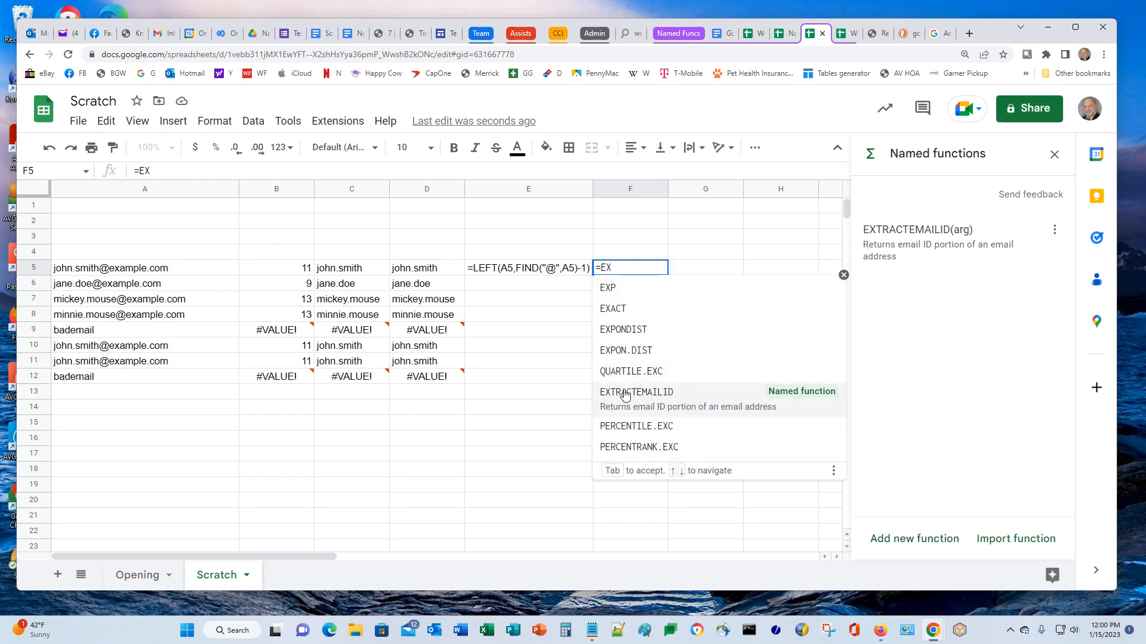
{"action": "left_click", "coordinate": [650, 399]}
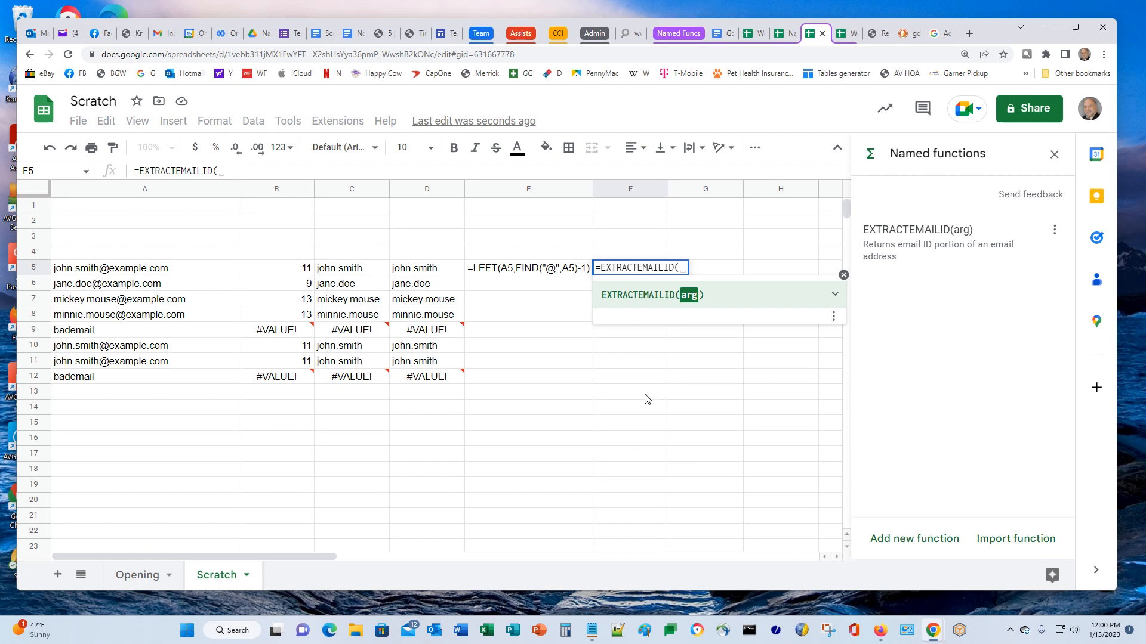
{"action": "key", "text": "Left"}
{"action": "key", "text": "Left"}
{"action": "key", "text": "Left"}
{"action": "key", "text": "Left"}
{"action": "key", "text": "Left"}
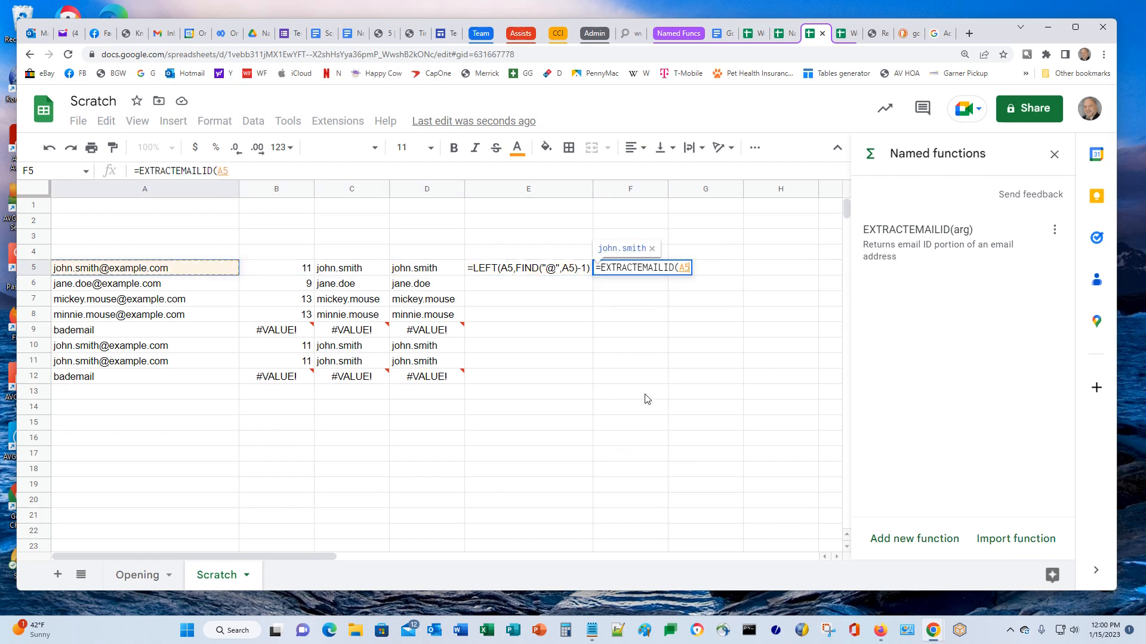
{"action": "type", "text": ")"}
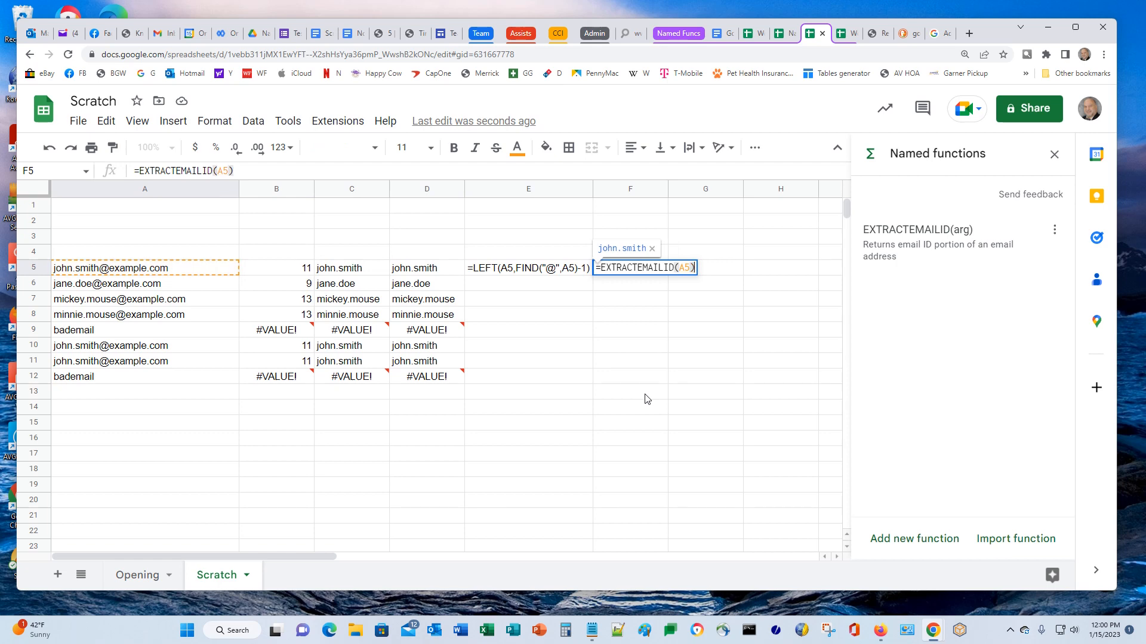
{"action": "key", "text": "Return"}
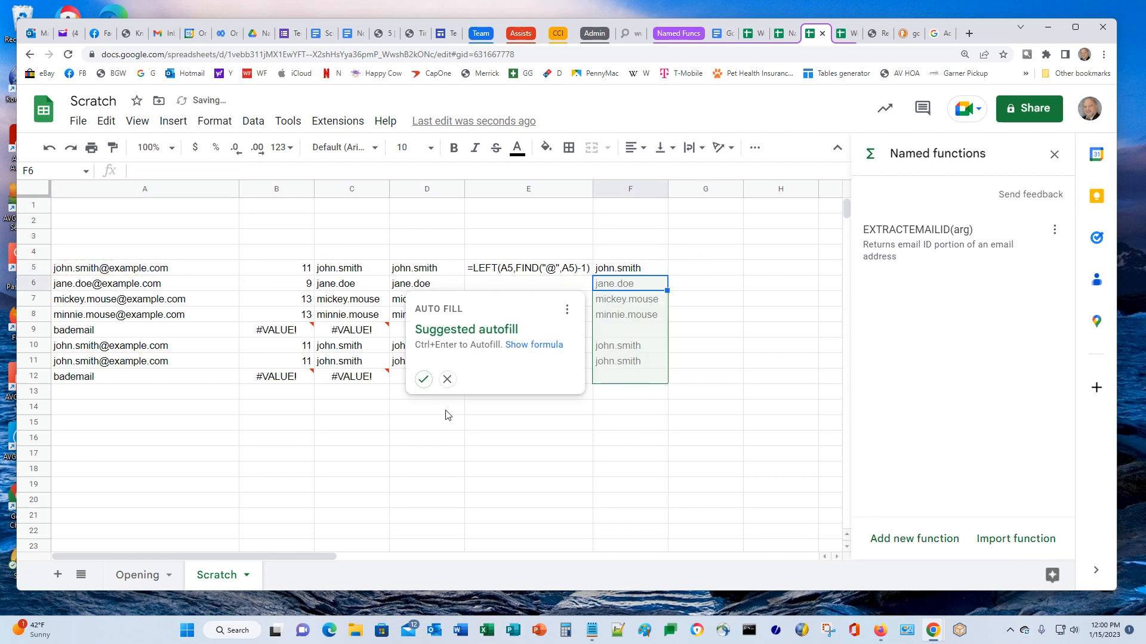
{"action": "left_click", "coordinate": [423, 380]}
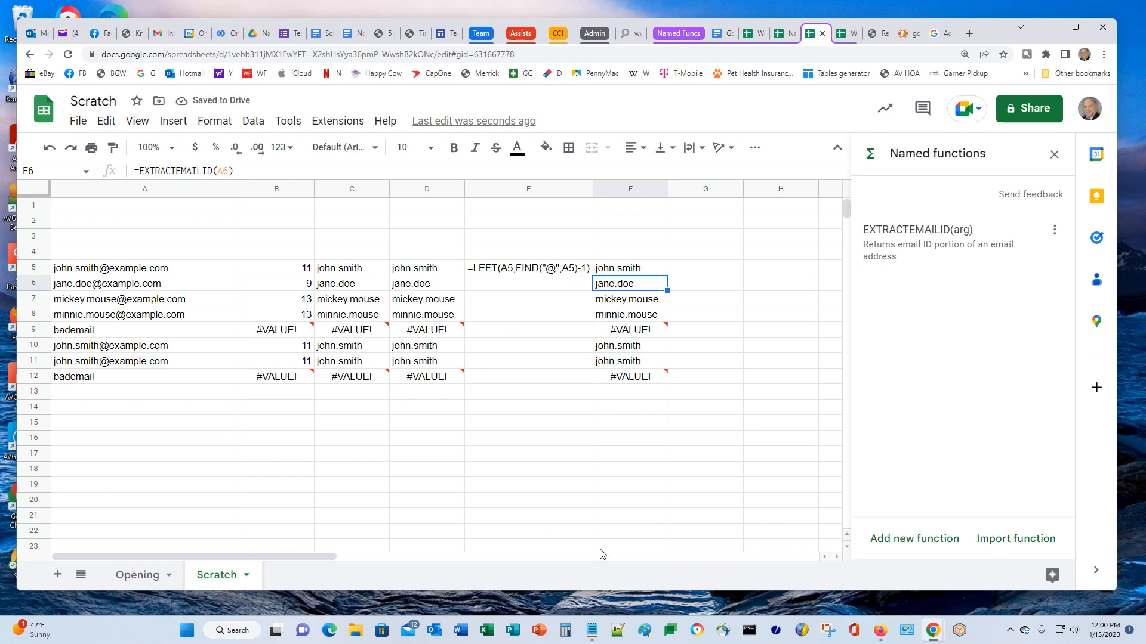
Copy F5's formula text from the formula bar
{"action": "left_click", "coordinate": [629, 272]}
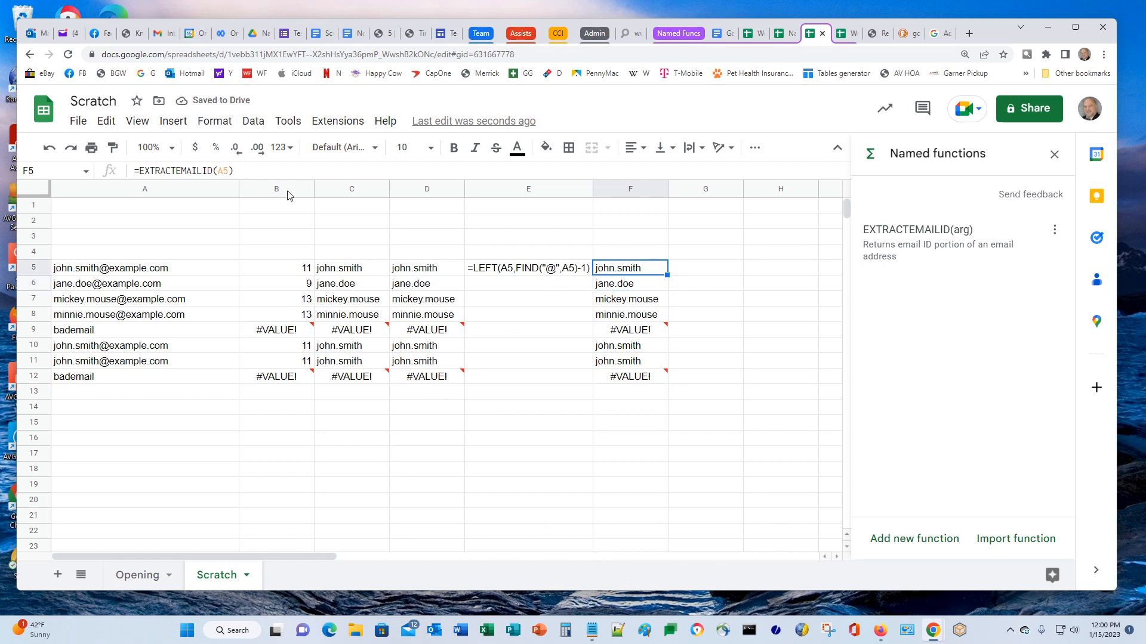
{"action": "left_click_drag", "start_coordinate": [247, 171], "coordinate": [96, 172]}
{"action": "key", "text": "ctrl+c"}
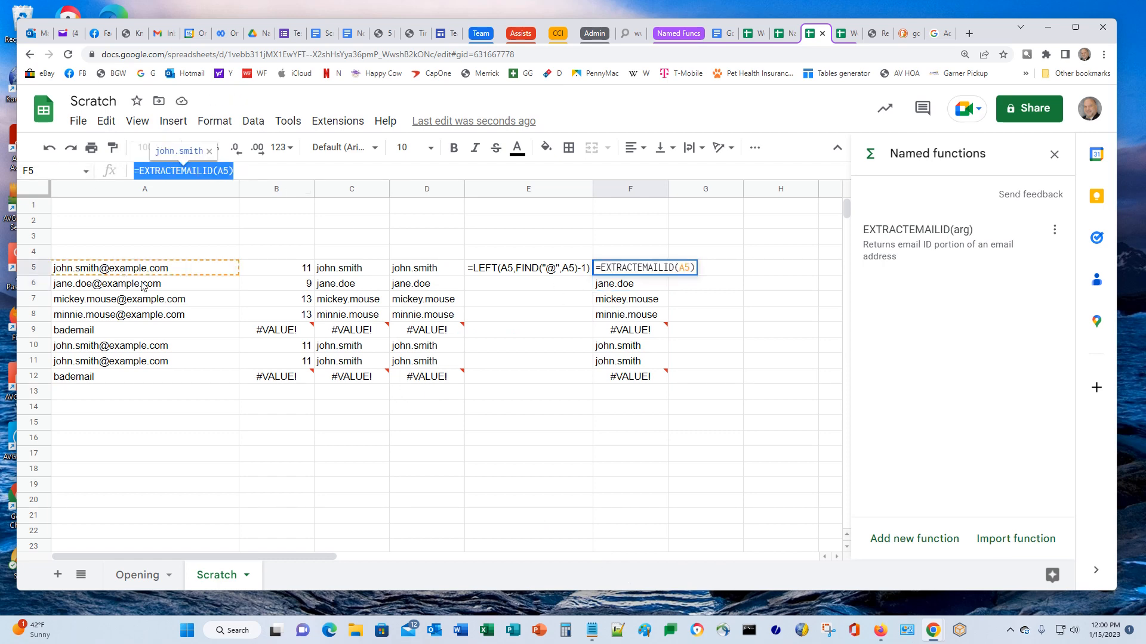
{"action": "left_click", "coordinate": [723, 270]}
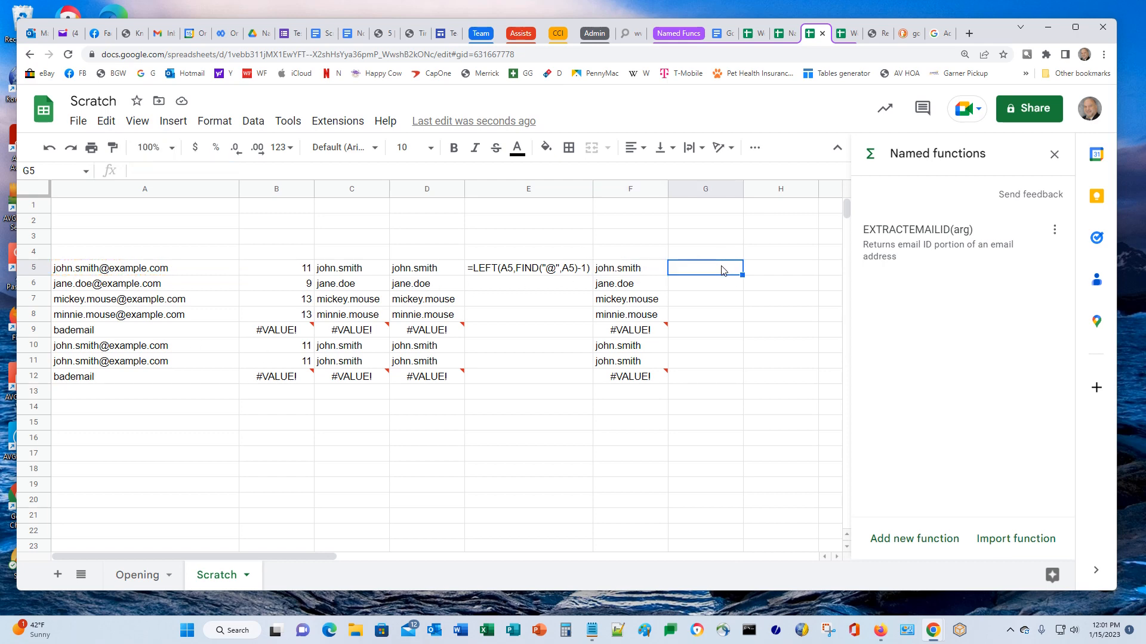
Paste =EXTRACTEMAILID(A5) into G5 as a plain-text label
{"action": "key", "text": "ctrl+v"}
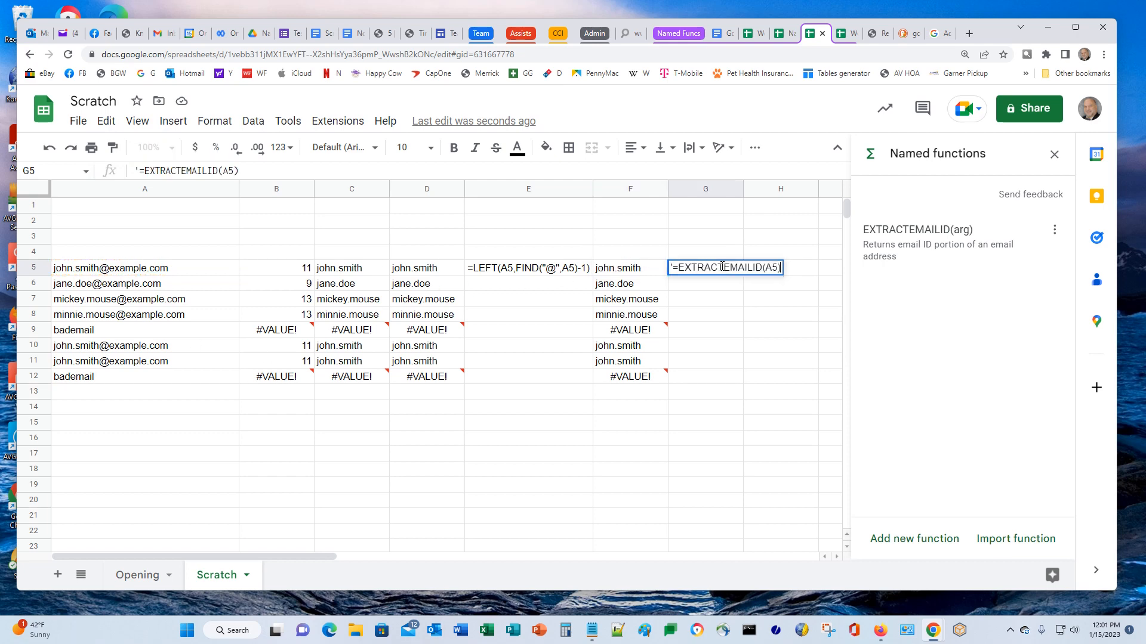
{"action": "key", "text": "Return"}
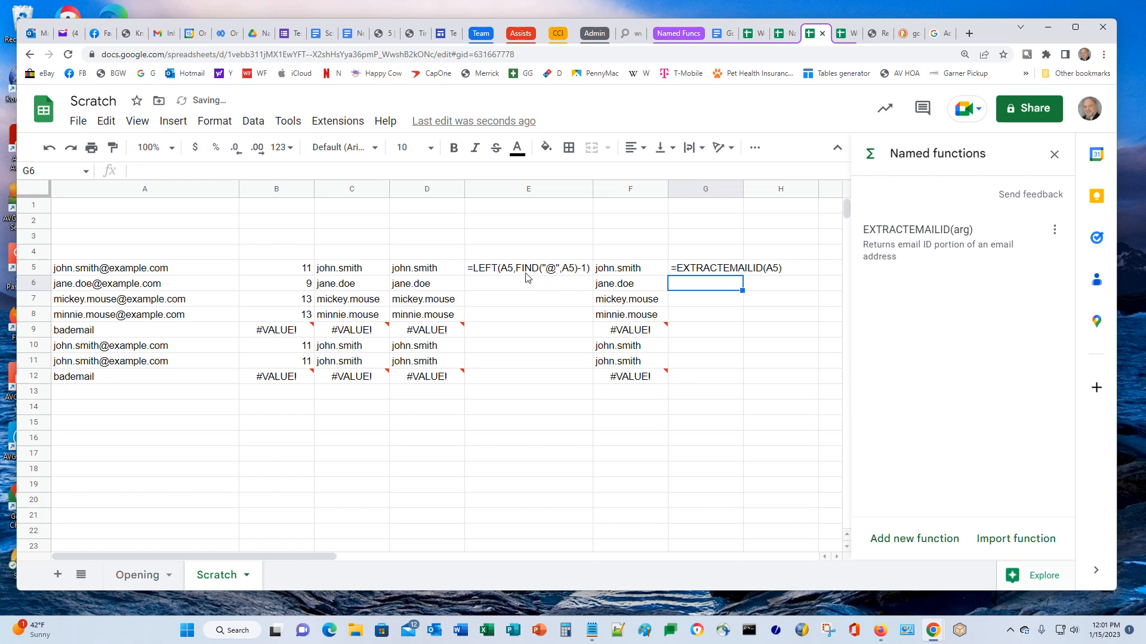
{"action": "left_click", "coordinate": [704, 272]}
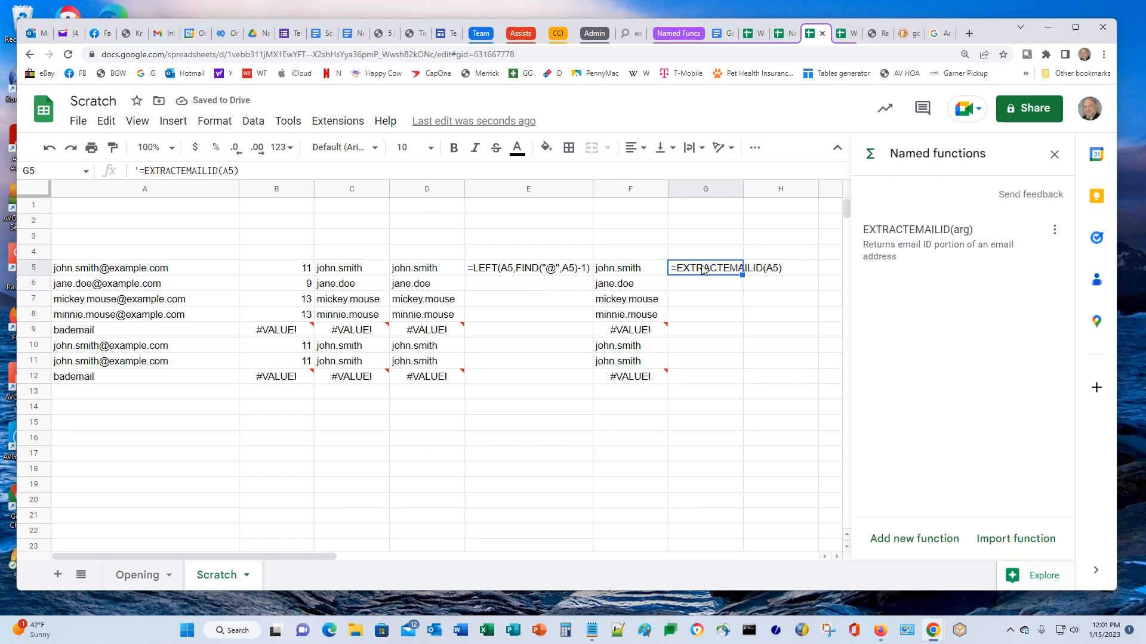
Inspect E5 and the #VALUE! results in F9, F11, F12, B9 and B12
{"action": "left_click", "coordinate": [487, 268]}
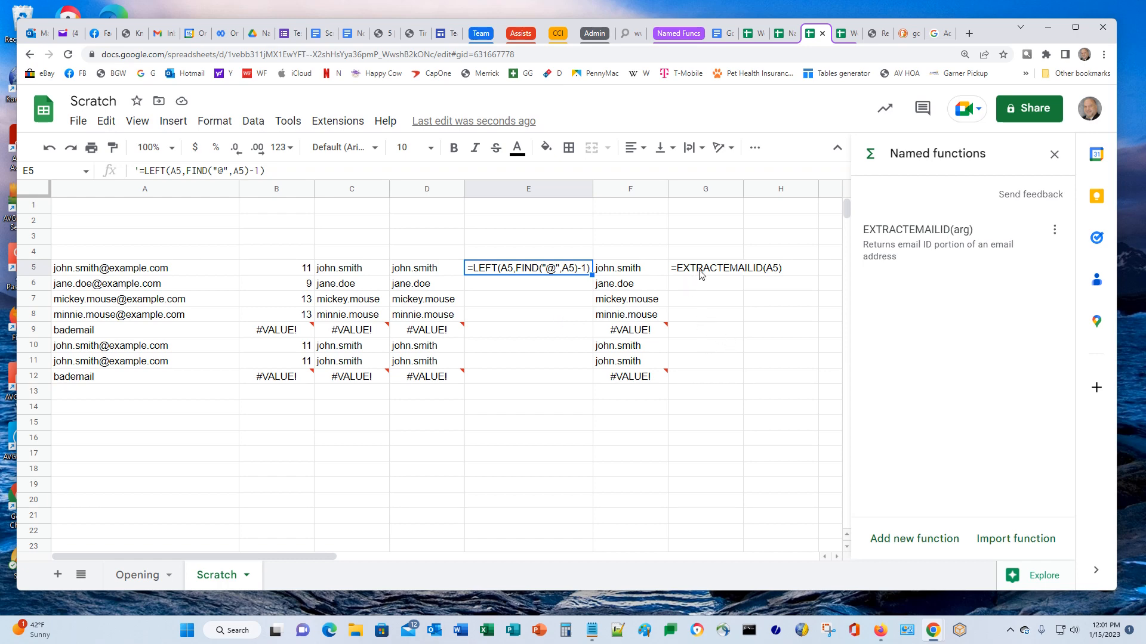
{"action": "left_click", "coordinate": [631, 338]}
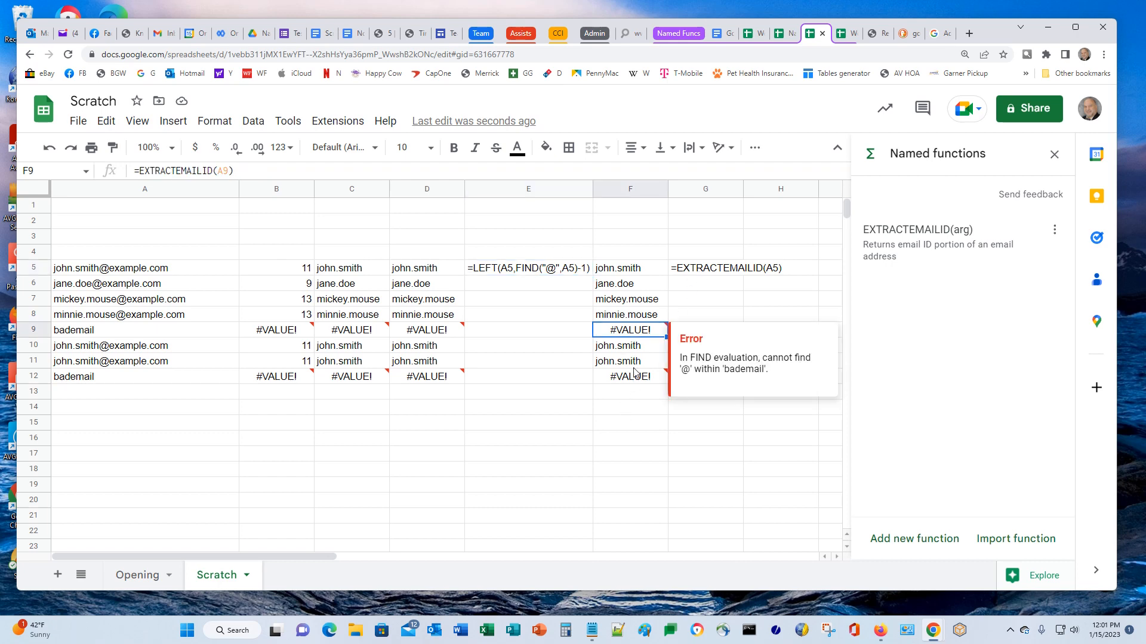
{"action": "left_click", "coordinate": [634, 365]}
{"action": "left_click", "coordinate": [606, 375]}
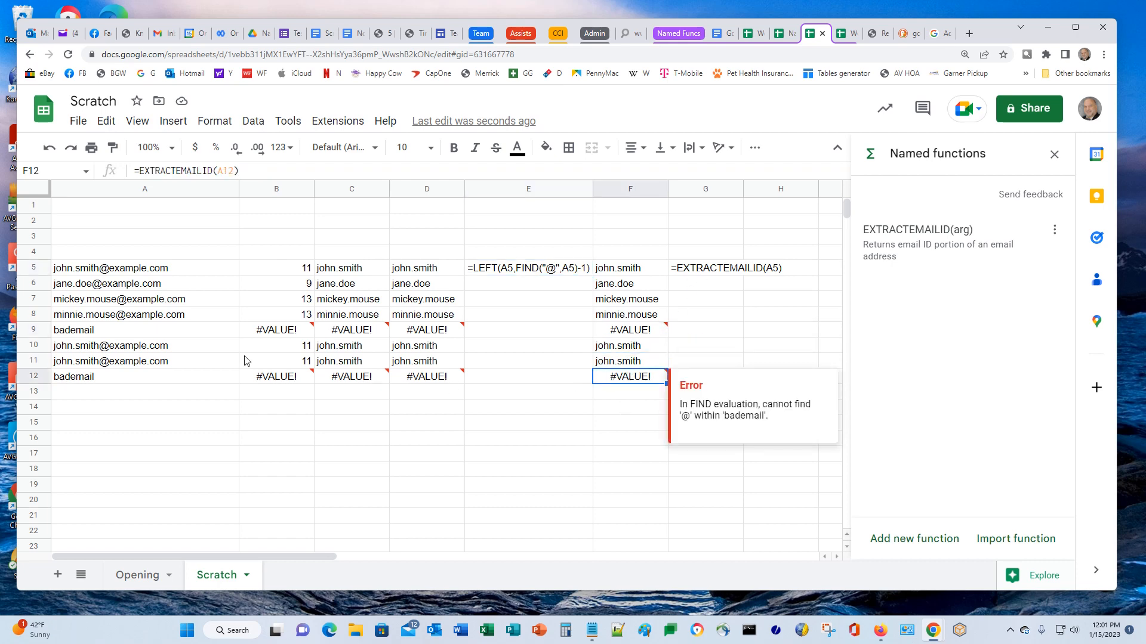
{"action": "left_click", "coordinate": [276, 333]}
{"action": "left_click", "coordinate": [272, 382]}
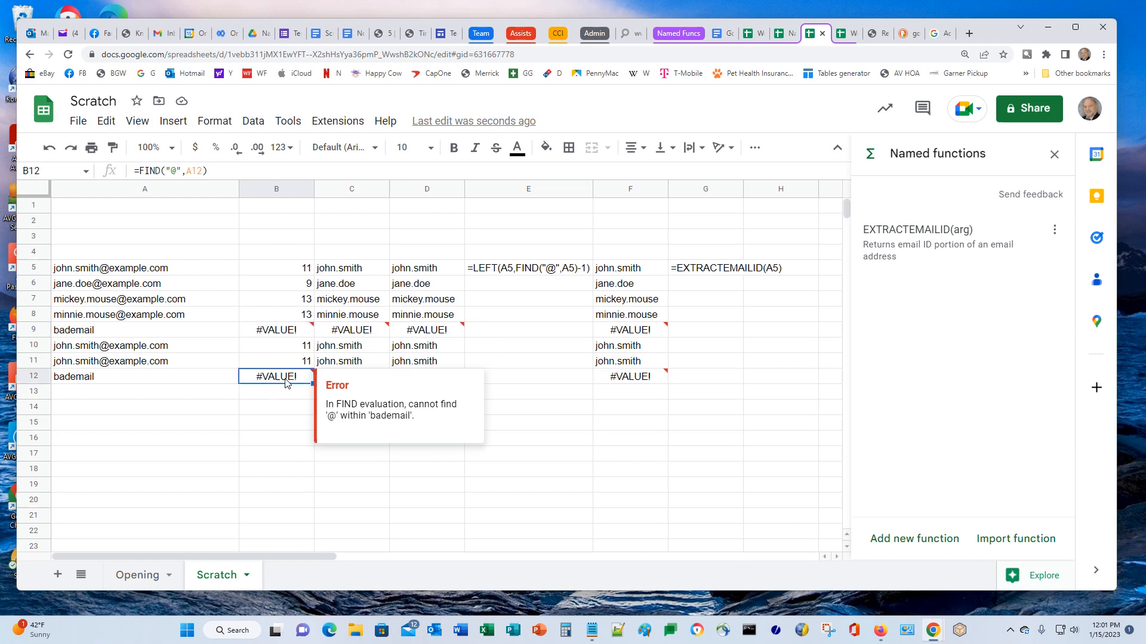
{"action": "left_click", "coordinate": [708, 272]}
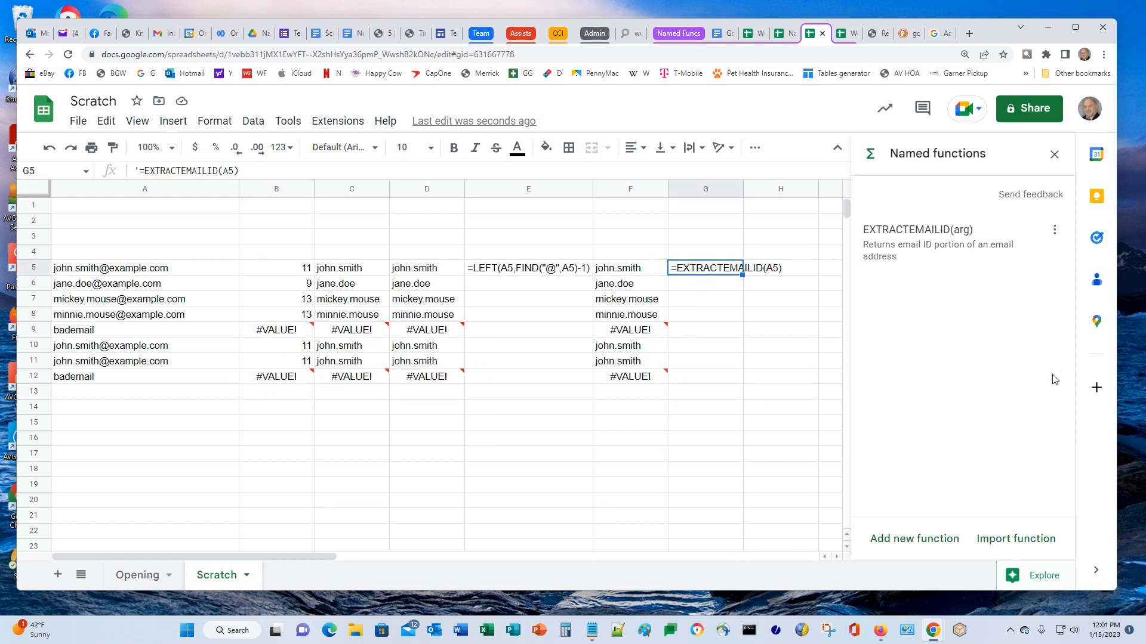
Wrap the EXTRACTEMAILID definition in IFERROR( and save the update
{"action": "left_click", "coordinate": [1054, 231]}
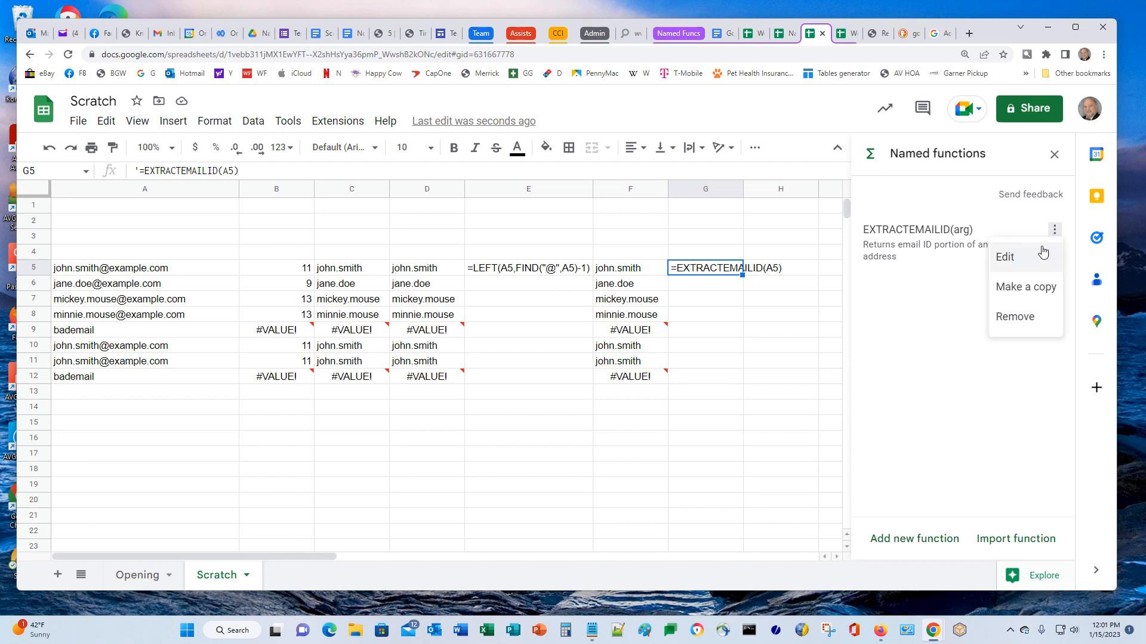
{"action": "left_click", "coordinate": [1011, 266]}
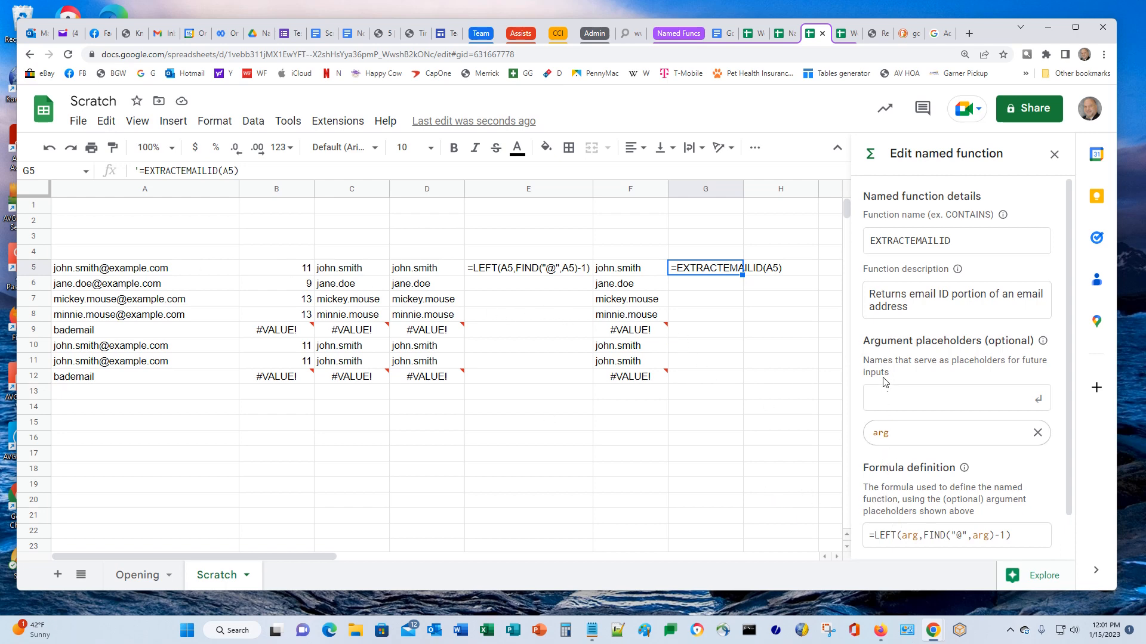
{"action": "scroll", "coordinate": [891, 374], "scroll_direction": "down", "scroll_amount": 1}
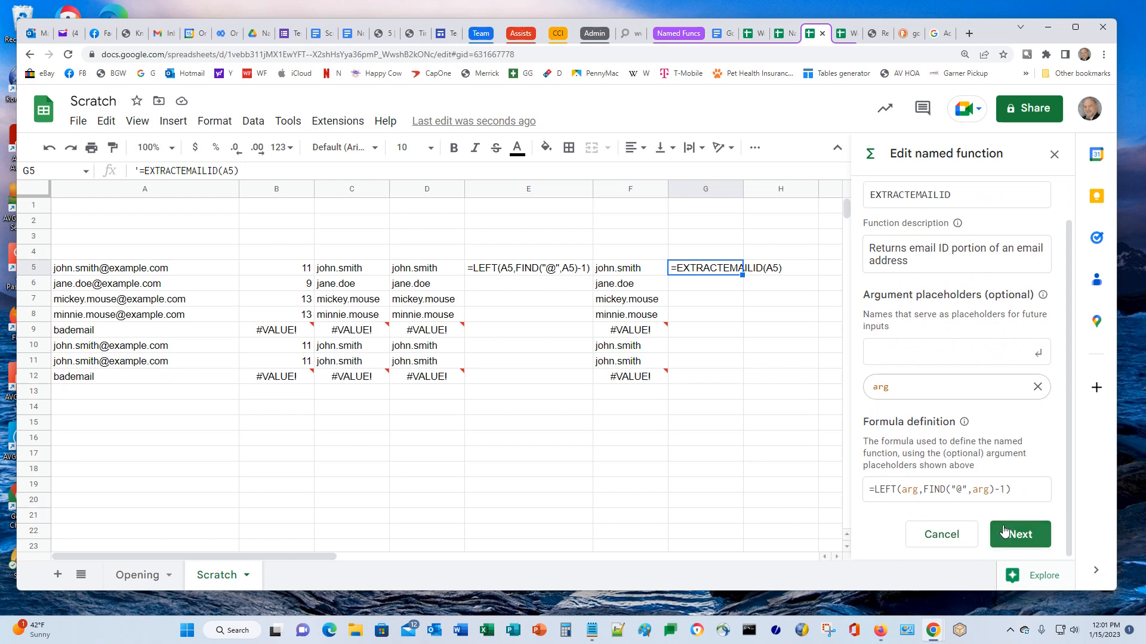
{"action": "type", "text": "IFERR"}
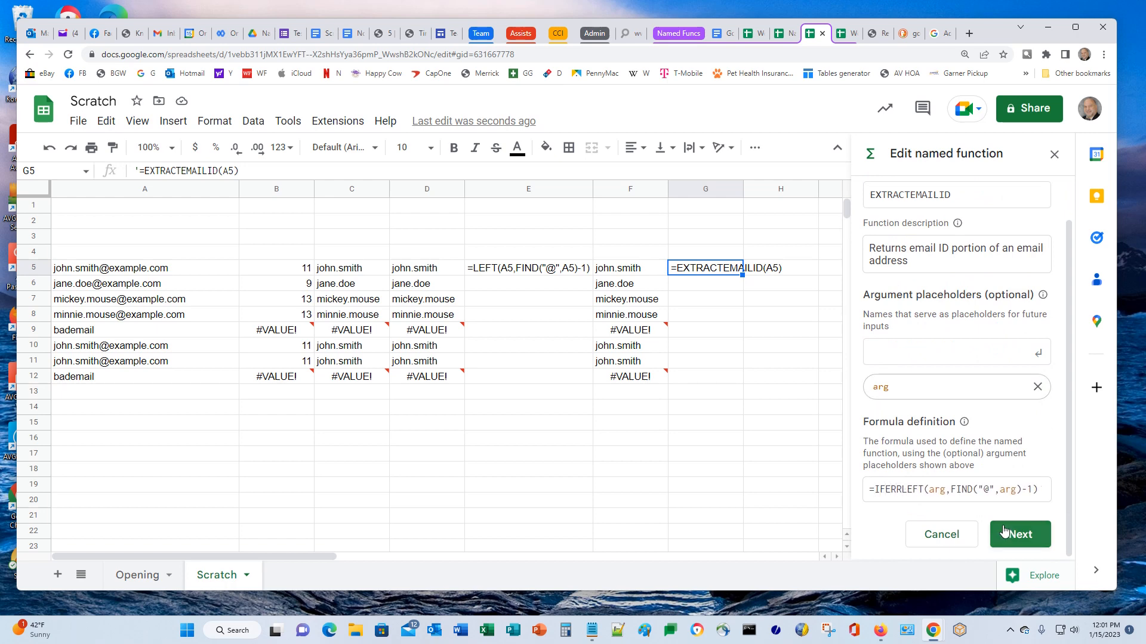
{"action": "type", "text": "OR("}
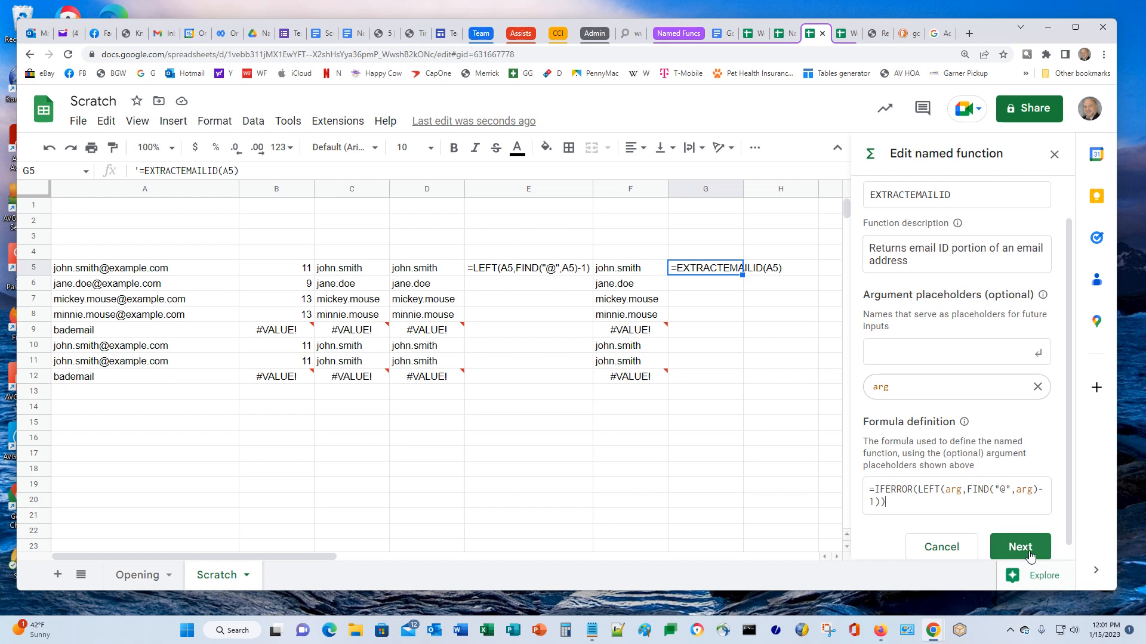
{"action": "left_click", "coordinate": [1020, 546]}
{"action": "left_click", "coordinate": [1032, 539]}
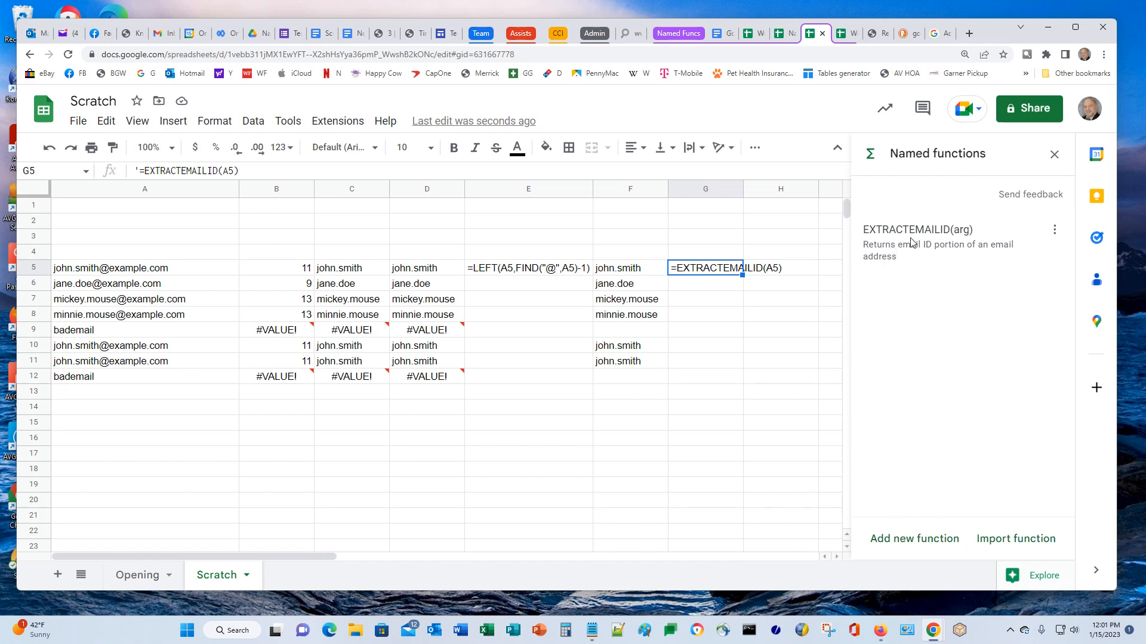
Add ,"" as IFERROR's fallback so errors return blank, then check F5
{"action": "left_click", "coordinate": [1055, 230]}
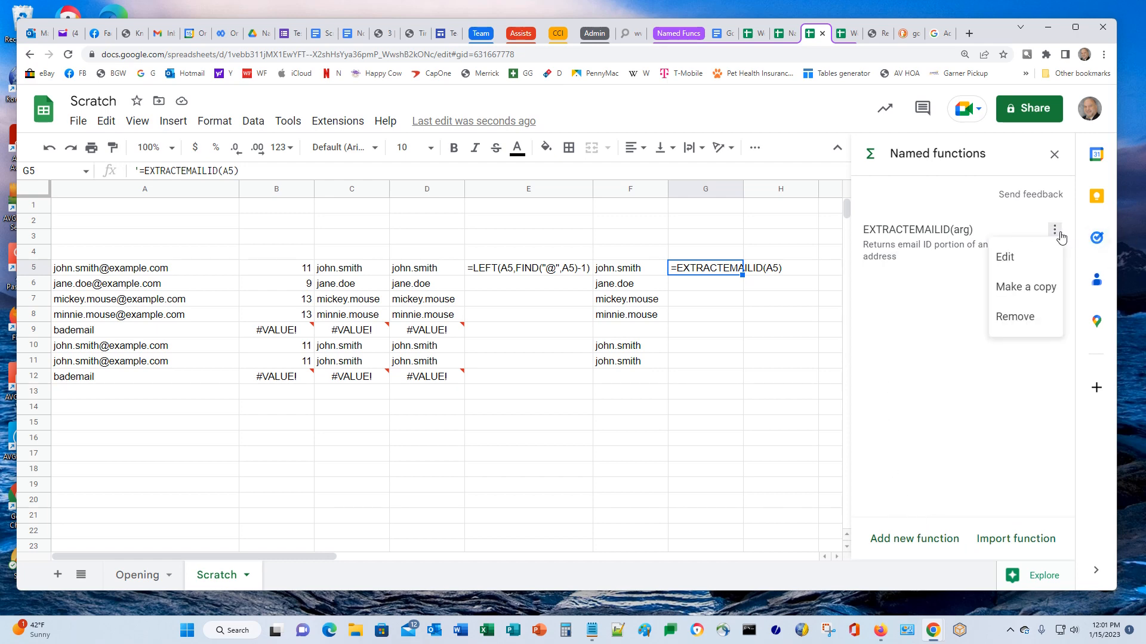
{"action": "left_click", "coordinate": [1017, 263]}
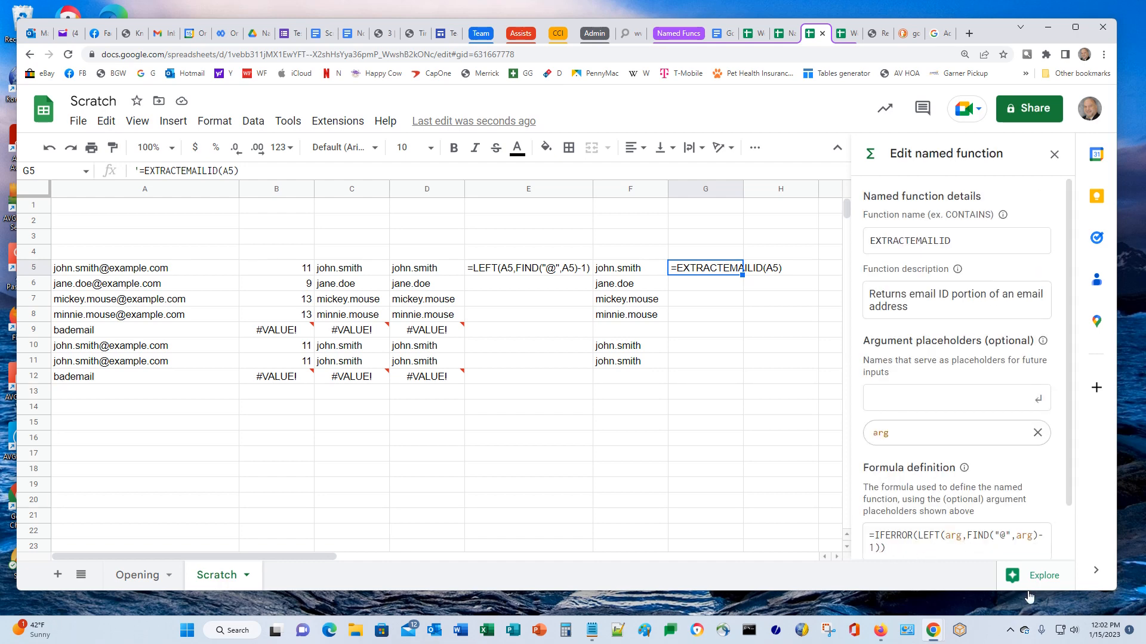
{"action": "type", "text": ",\"\""}
{"action": "scroll", "coordinate": [947, 485], "scroll_direction": "down", "scroll_amount": 2}
{"action": "left_click", "coordinate": [1015, 543]}
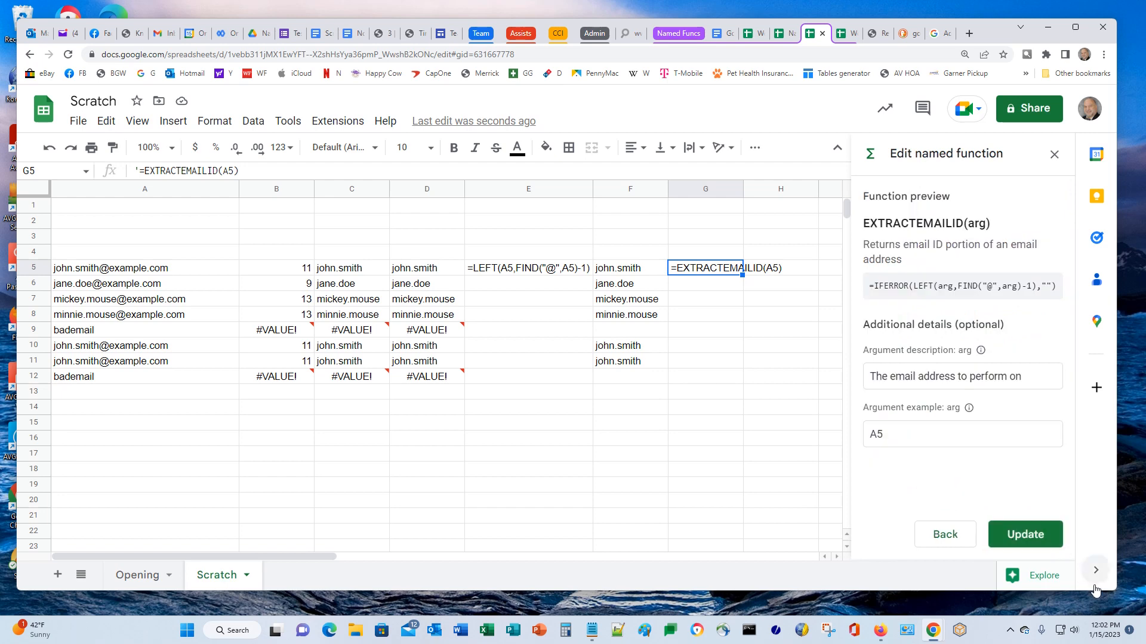
{"action": "left_click", "coordinate": [1024, 535]}
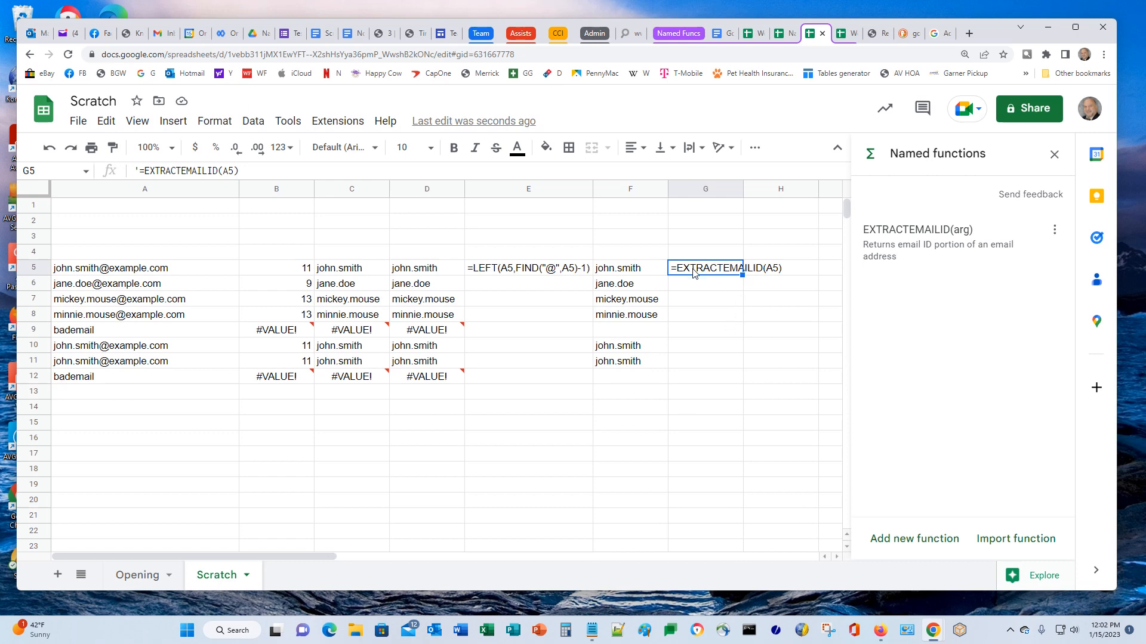
{"action": "left_click", "coordinate": [621, 273]}
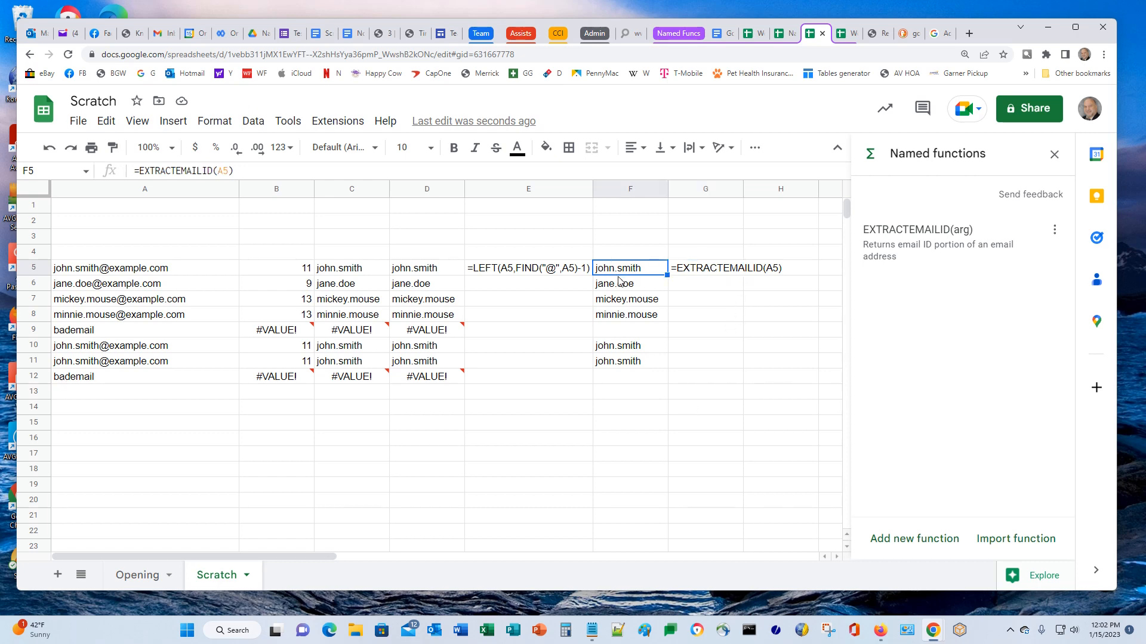
{"action": "left_click", "coordinate": [621, 289]}
{"action": "left_click", "coordinate": [624, 300]}
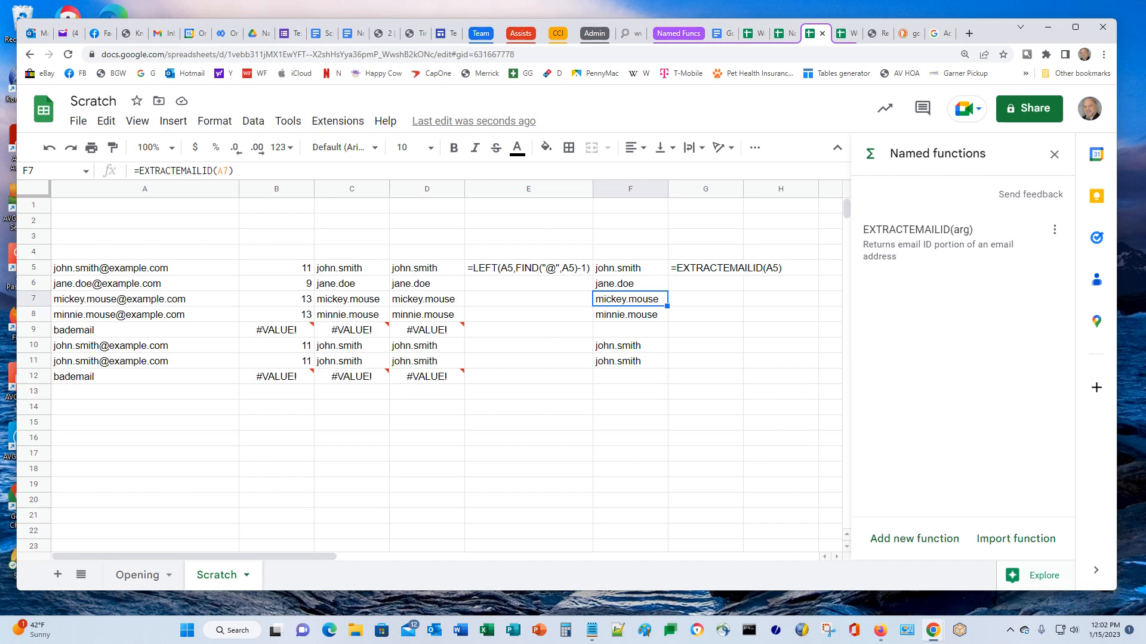
{"action": "mouse_move", "coordinate": [313, 379]}
{"action": "mouse_move", "coordinate": [250, 380]}
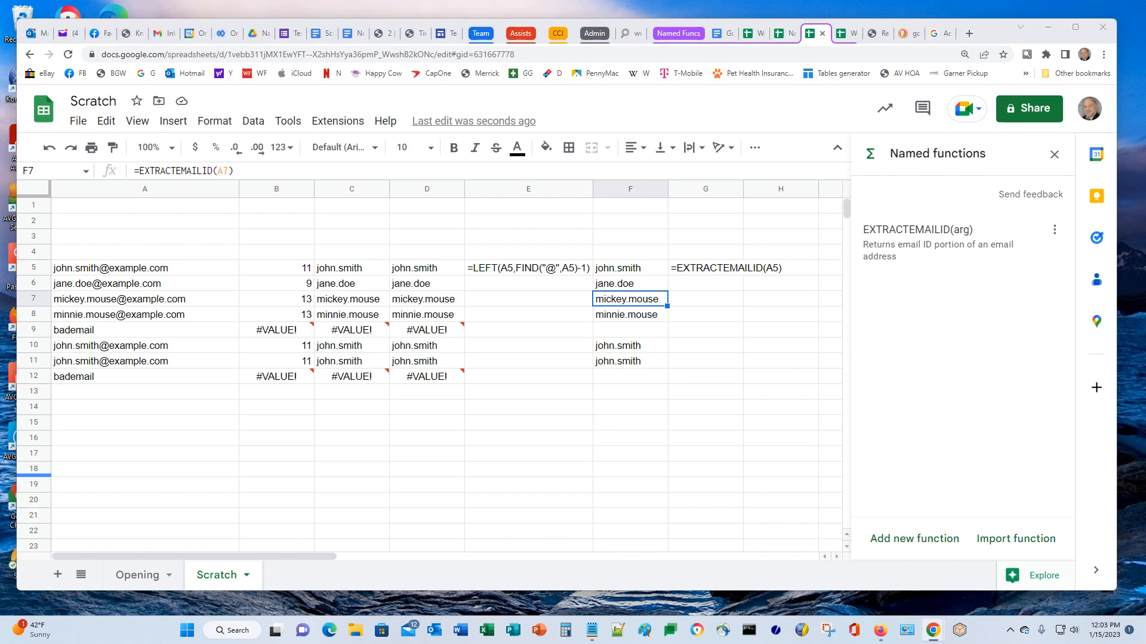
{"action": "left_click", "coordinate": [115, 408]}
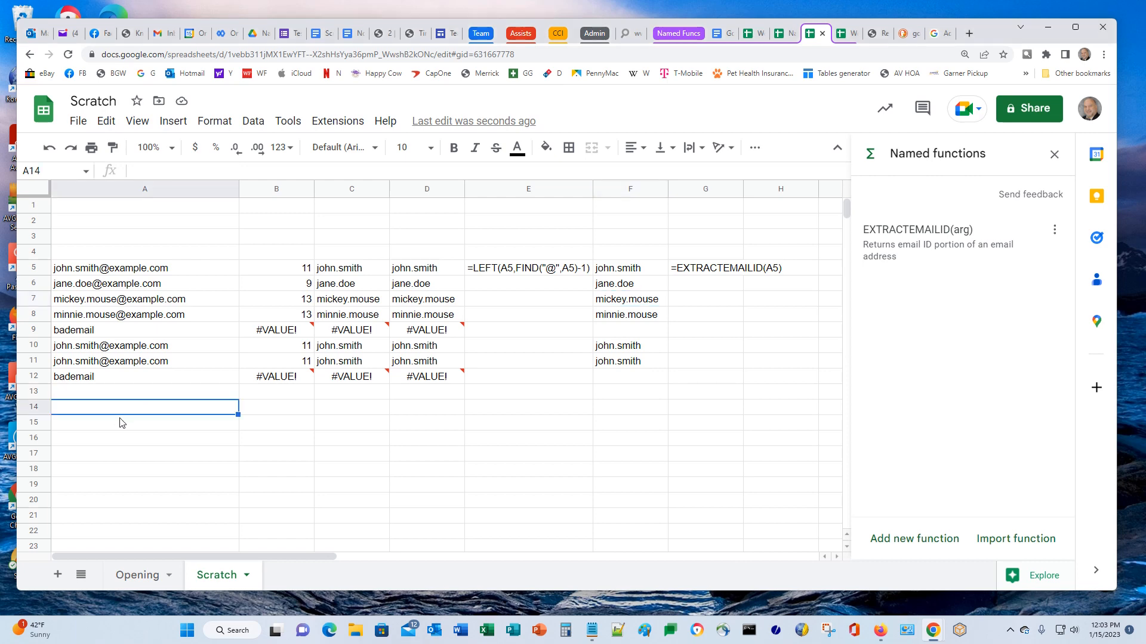
Paste eight sample strings into A14:A21: e-mail addresses, a name, 'The time is upon us' and 'bademail'
{"action": "key", "text": "ctrl+v"}
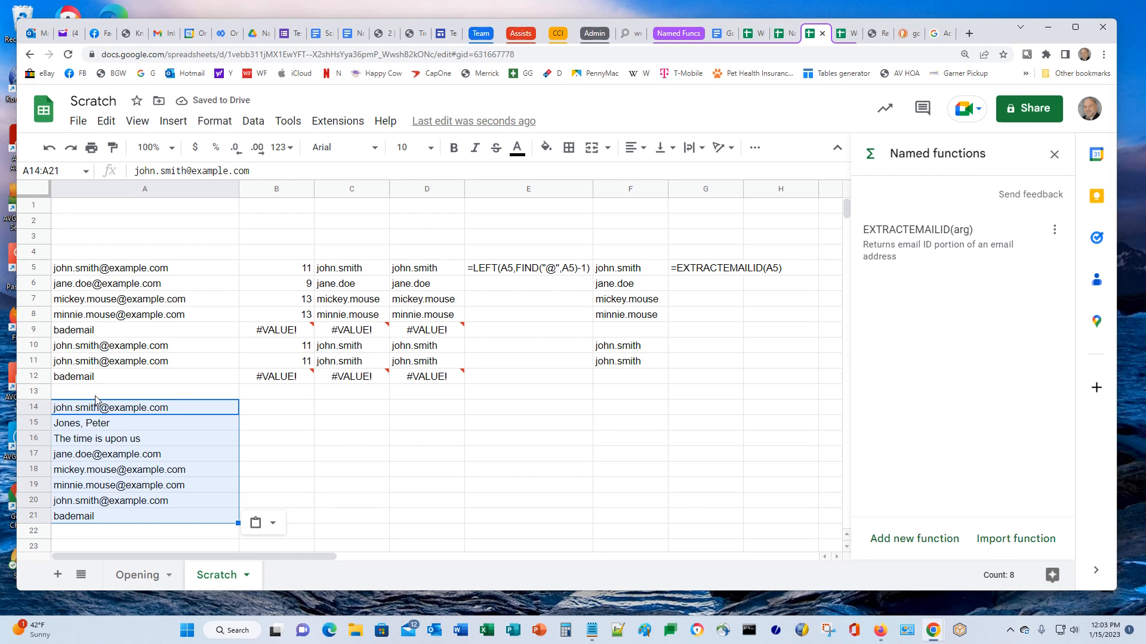
{"action": "left_click", "coordinate": [108, 453]}
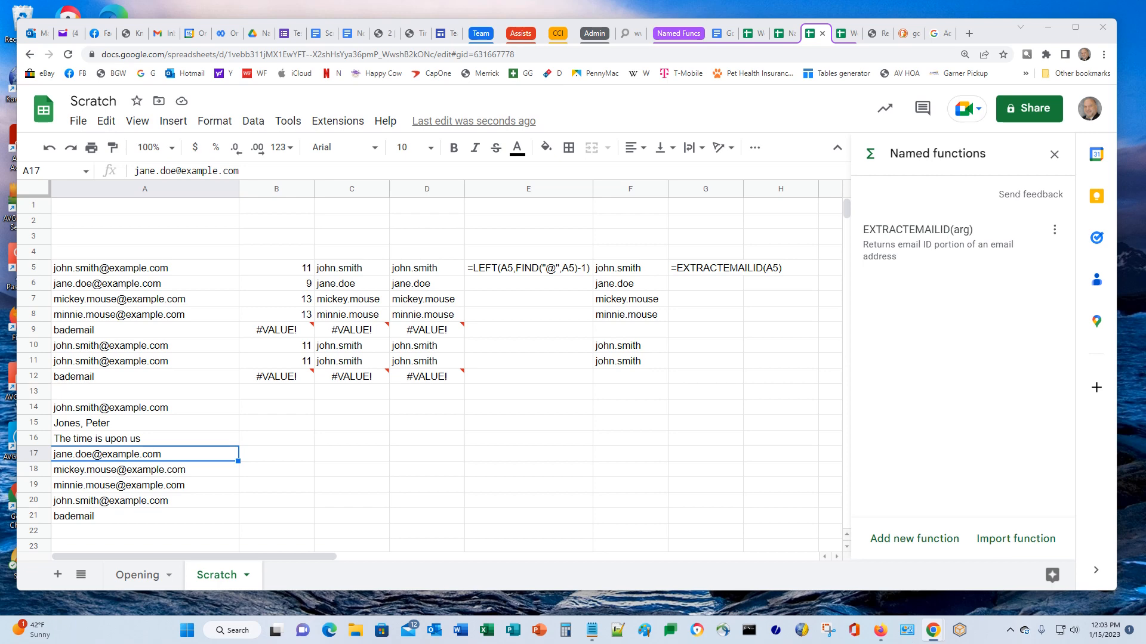
{"action": "left_click", "coordinate": [525, 271]}
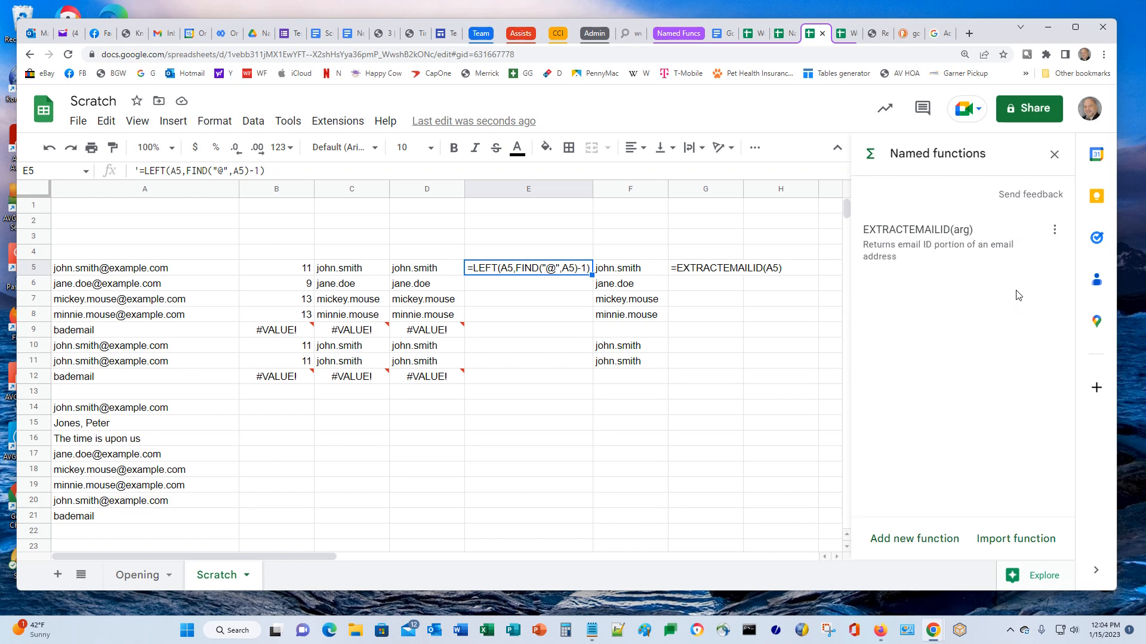
Make a copy of the EXTRACTEMAILID named function and rename the copy STRLEFTOFCHAR
{"action": "left_click", "coordinate": [1055, 230]}
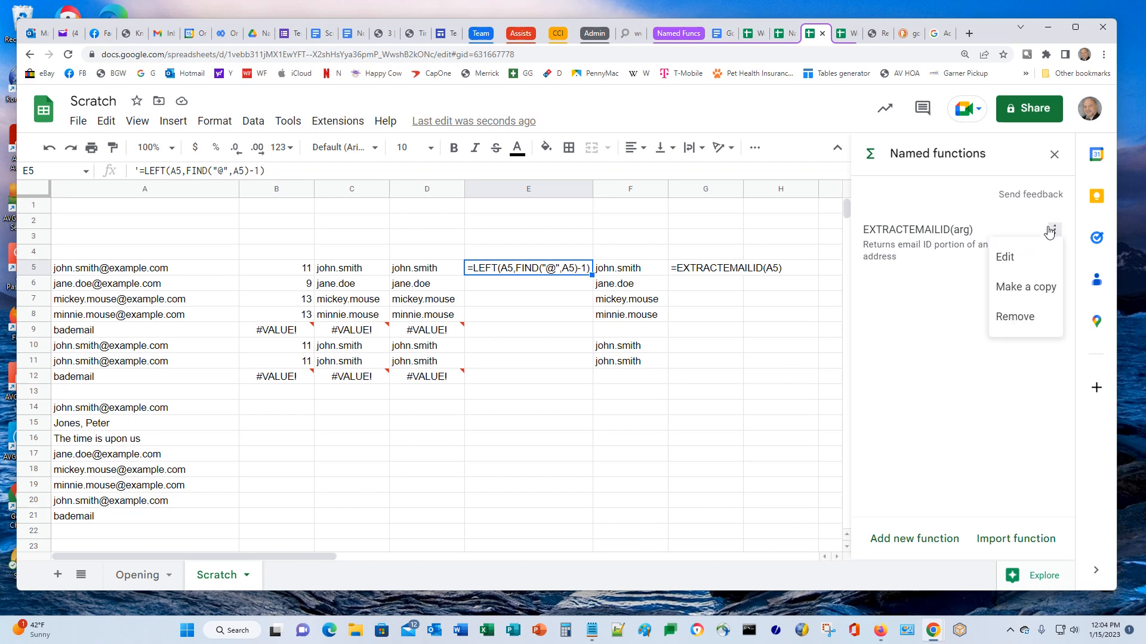
{"action": "left_click", "coordinate": [1028, 285]}
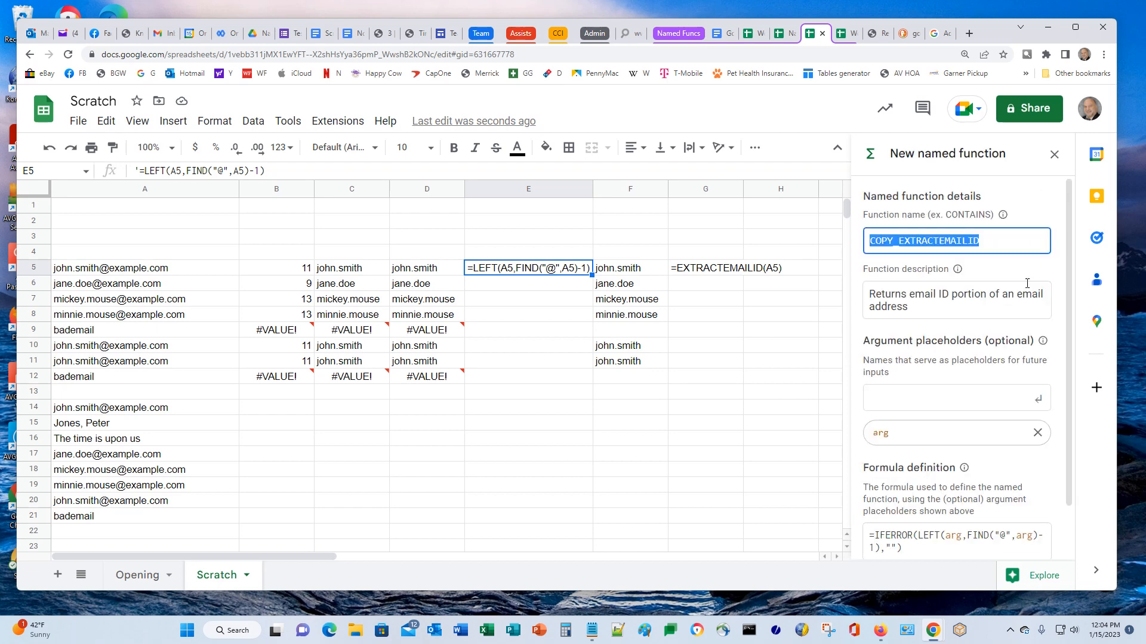
{"action": "left_click", "coordinate": [876, 246]}
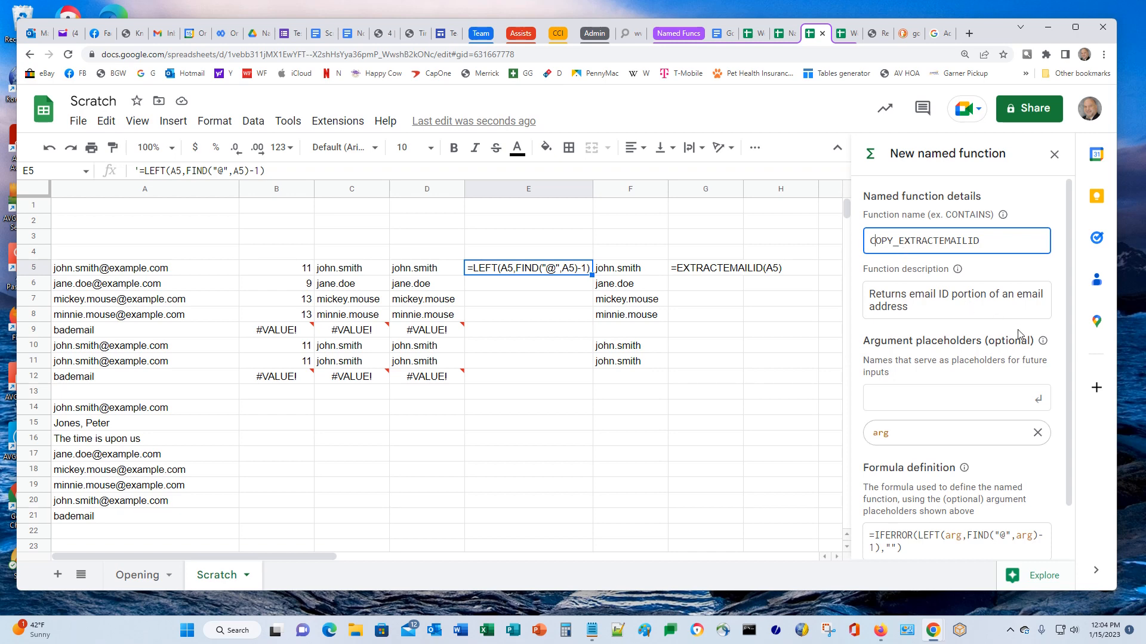
{"action": "key", "text": "ctrl+a"}
{"action": "type", "text": "STR"}
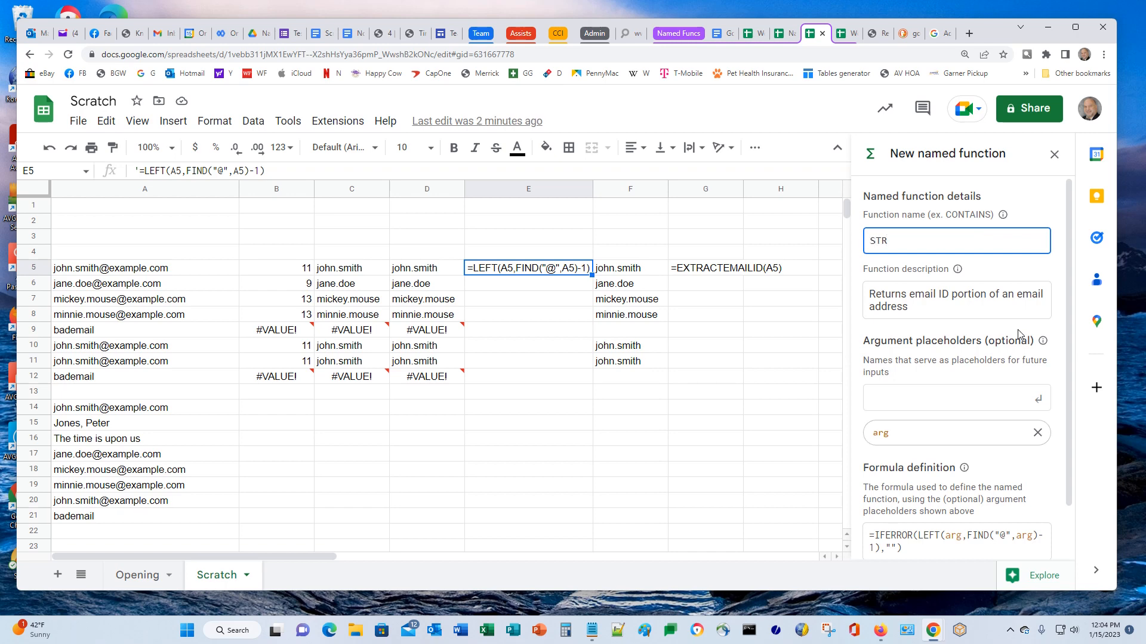
{"action": "type", "text": "LEFTOFCHAR"}
{"action": "left_click", "coordinate": [913, 295]}
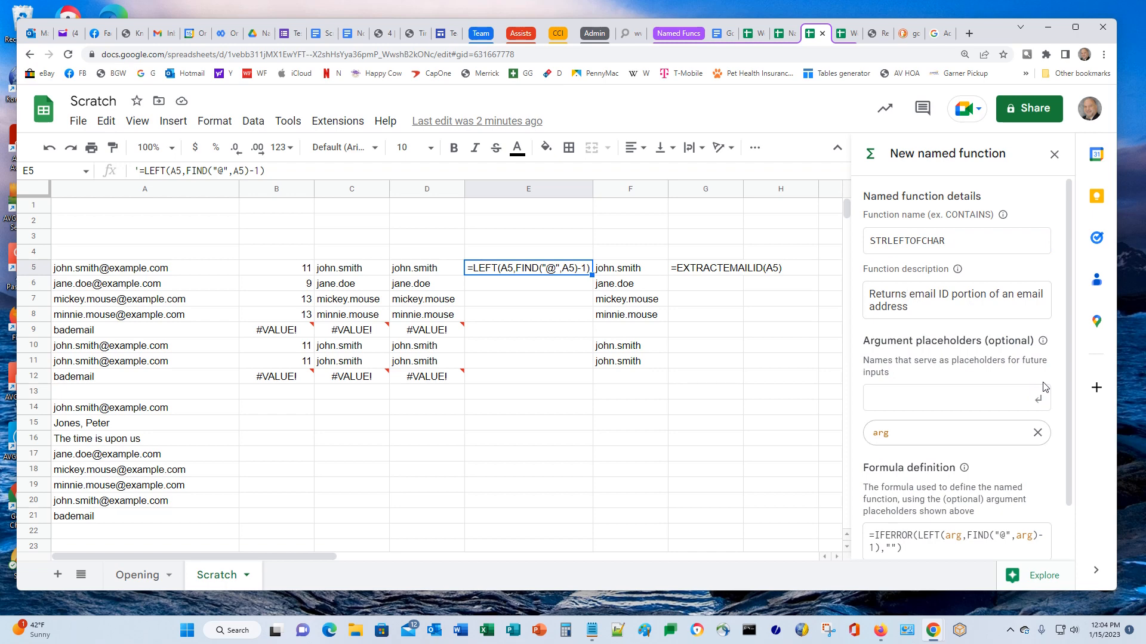
Set the description to returning the left part of a string based on a specified character; add placeholder char
{"action": "type", "text": "the "}
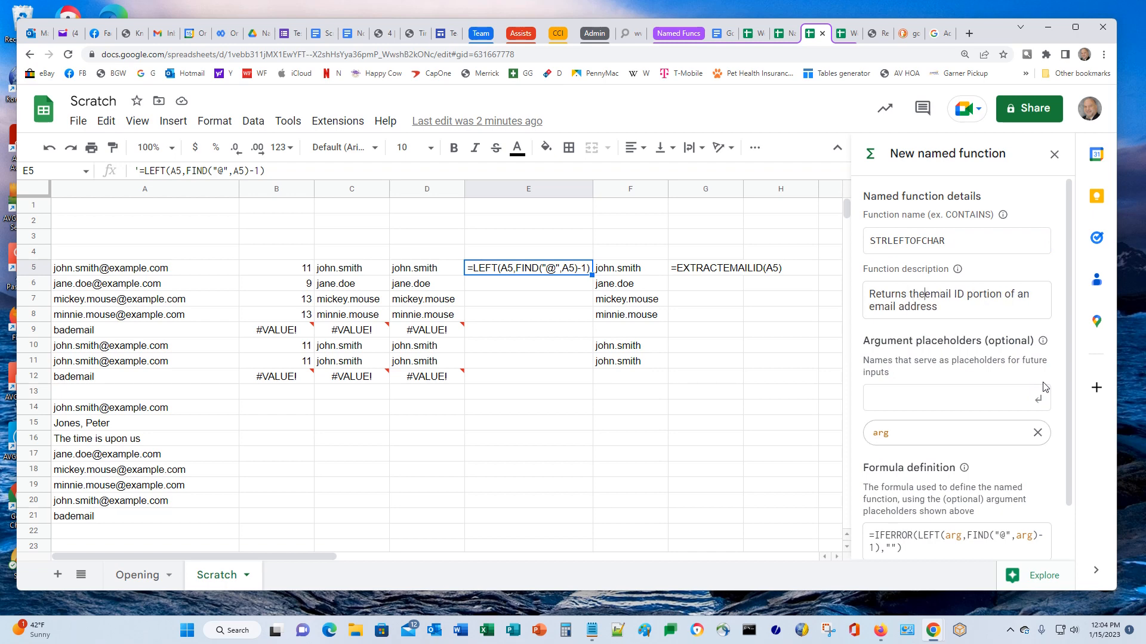
{"action": "type", "text": "left part "}
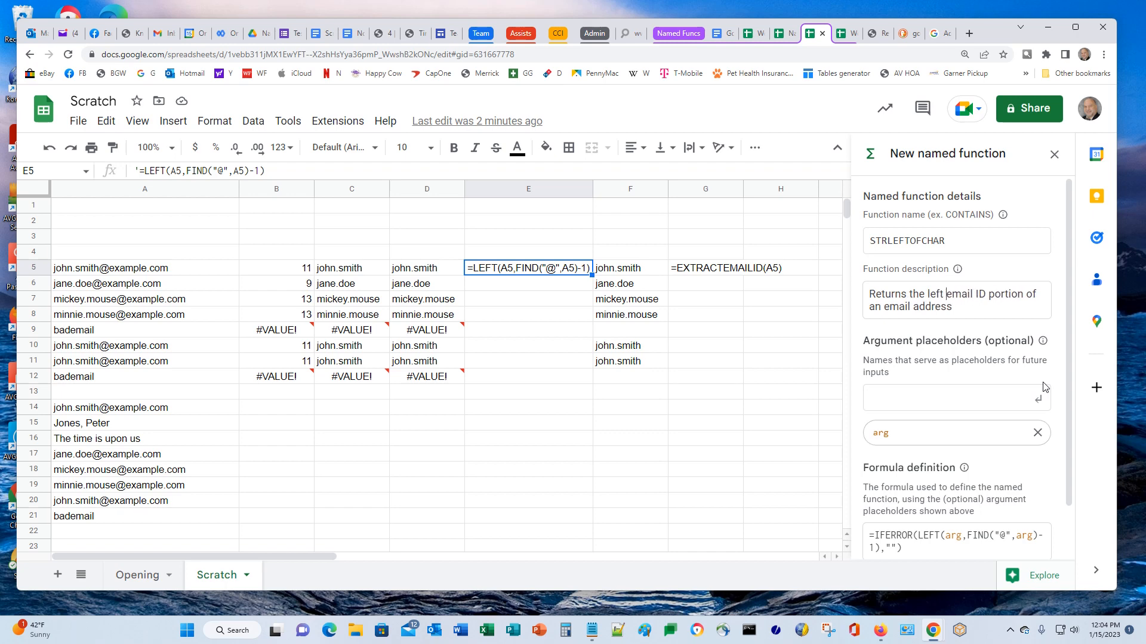
{"action": "type", "text": "of"}
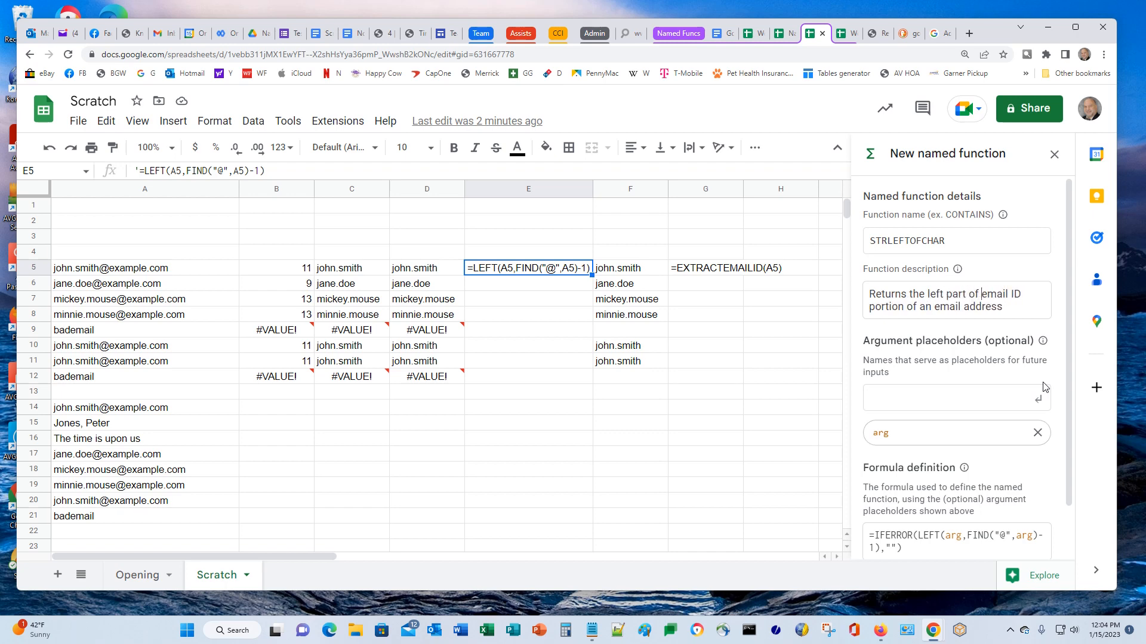
{"action": "key", "text": "shift+Down"}
{"action": "key", "text": "shift+End"}
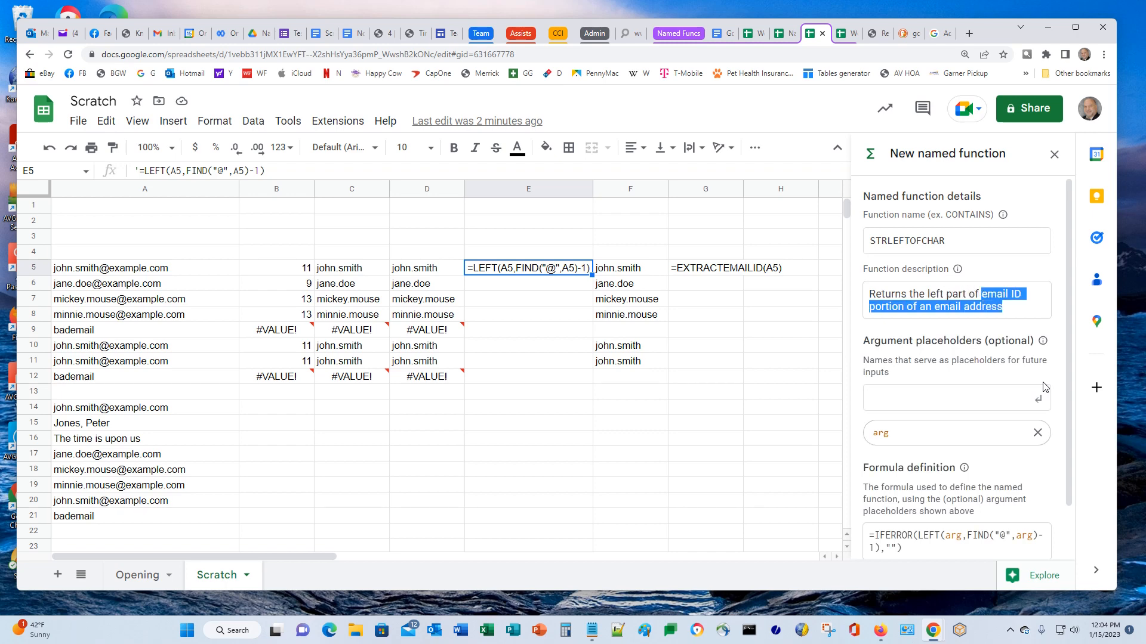
{"action": "type", "text": "a string"}
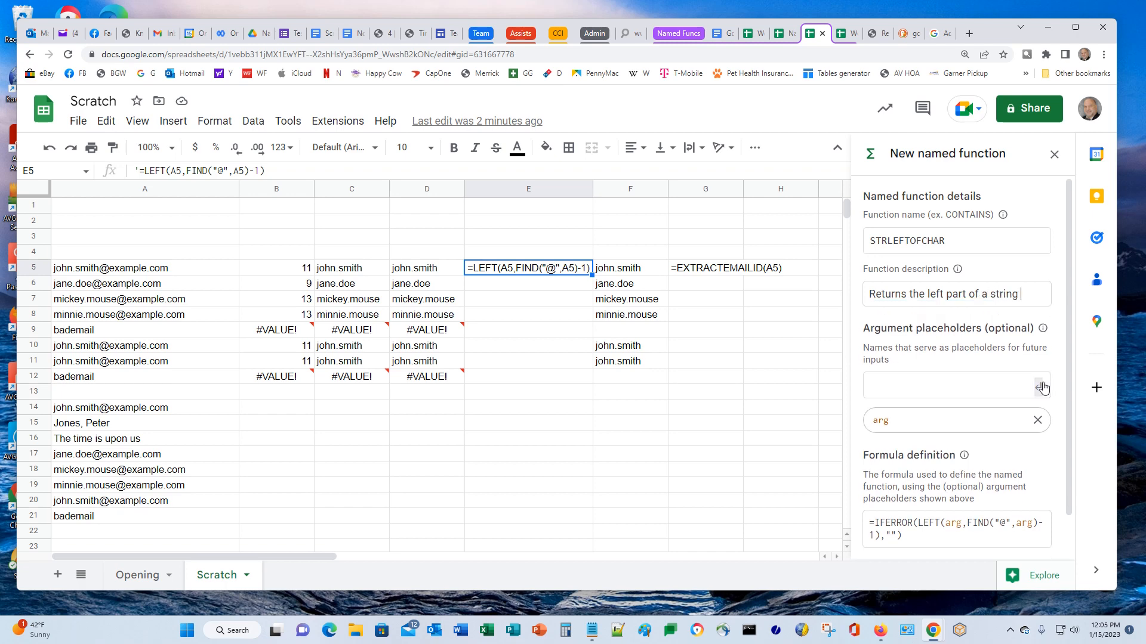
{"action": "type", "text": "based on a"}
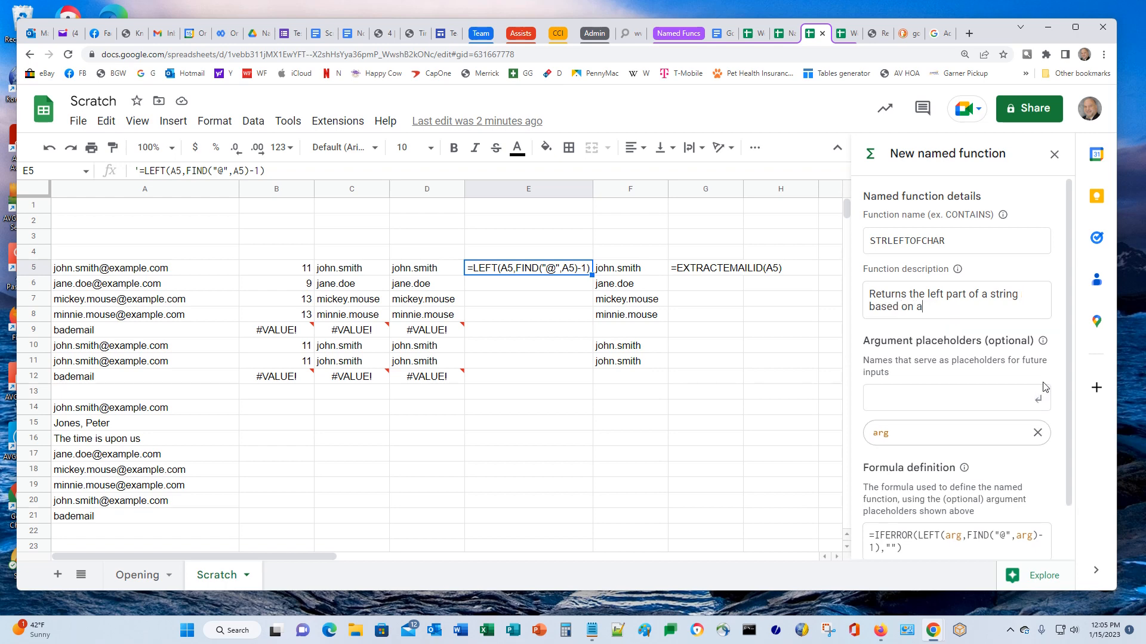
{"action": "type", "text": " specified character"}
{"action": "type", "text": "char"}
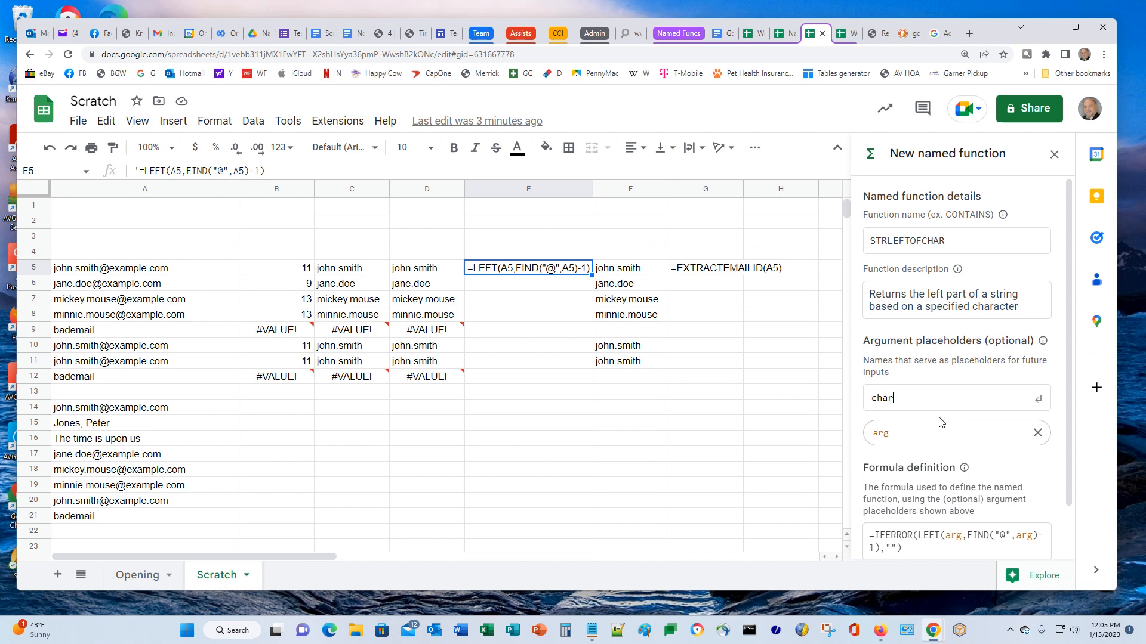
{"action": "key", "text": "Return"}
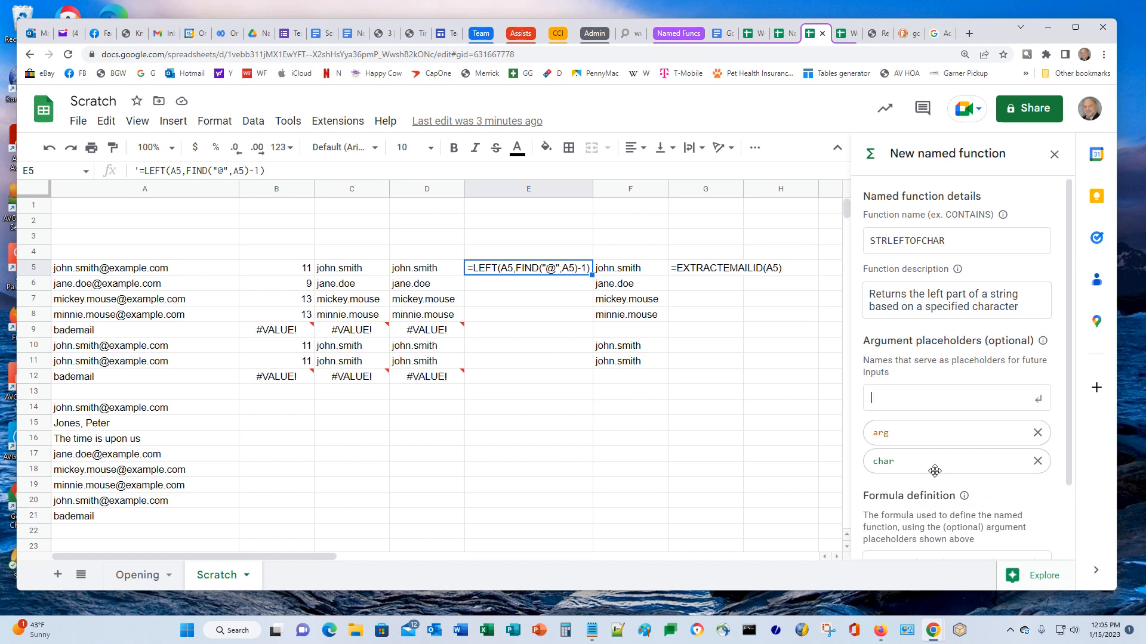
Replace the arg placeholder with string, leaving char and string as arguments
{"action": "left_click", "coordinate": [1037, 433]}
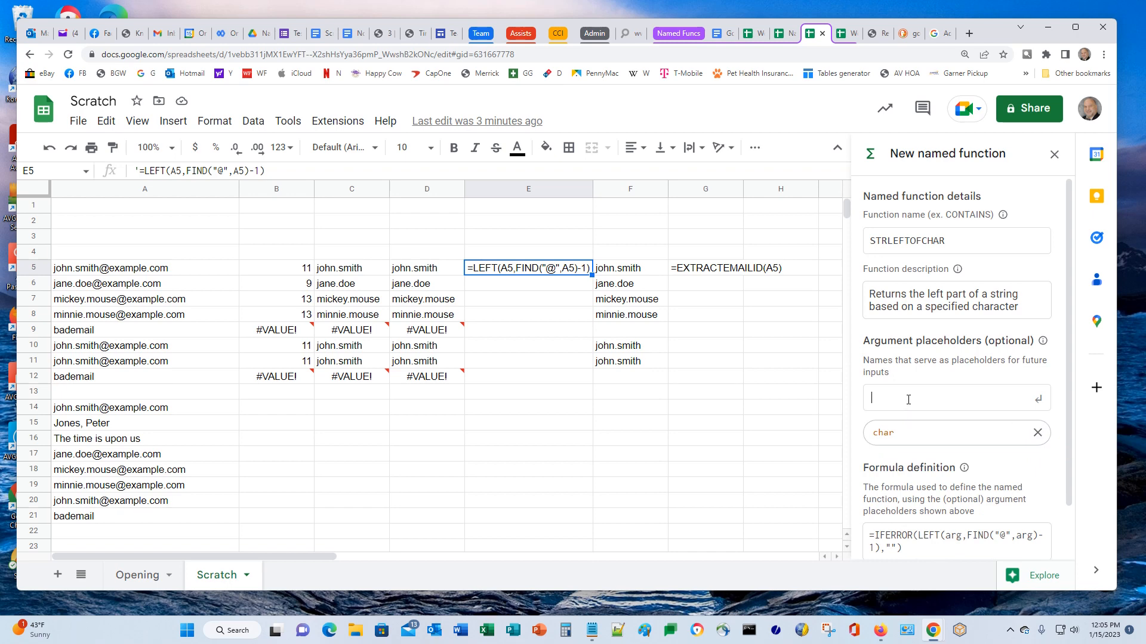
{"action": "type", "text": "string"}
{"action": "key", "text": "Return"}
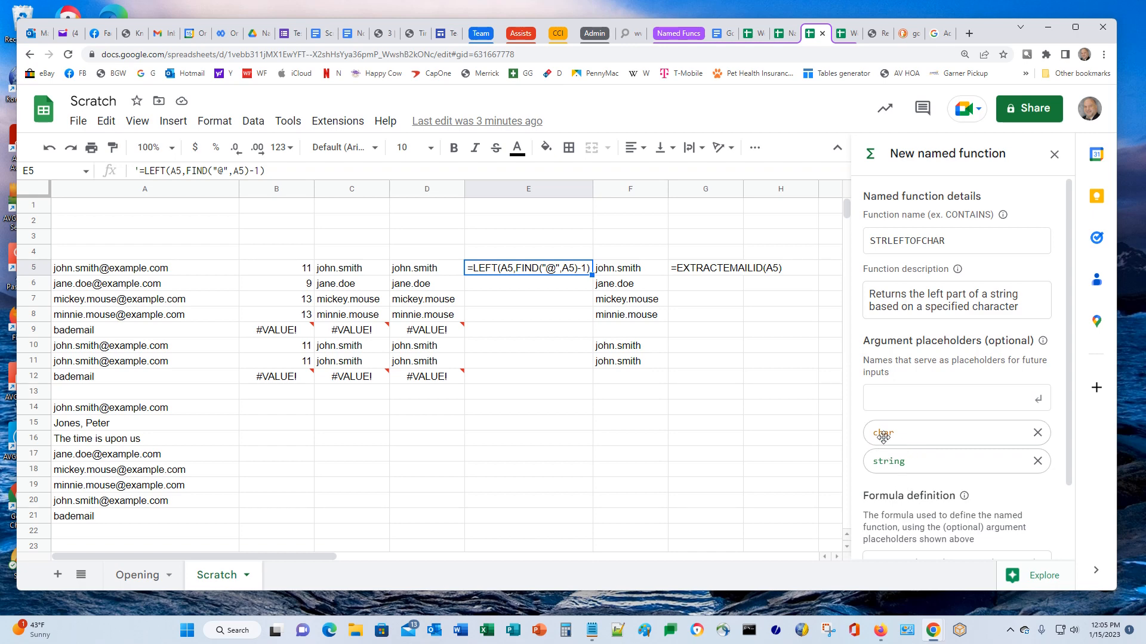
Change the definition to =IFERROR(LEFT(string,FIND(char,string)-1),"")
{"action": "scroll", "coordinate": [865, 442], "scroll_direction": "down", "scroll_amount": 2}
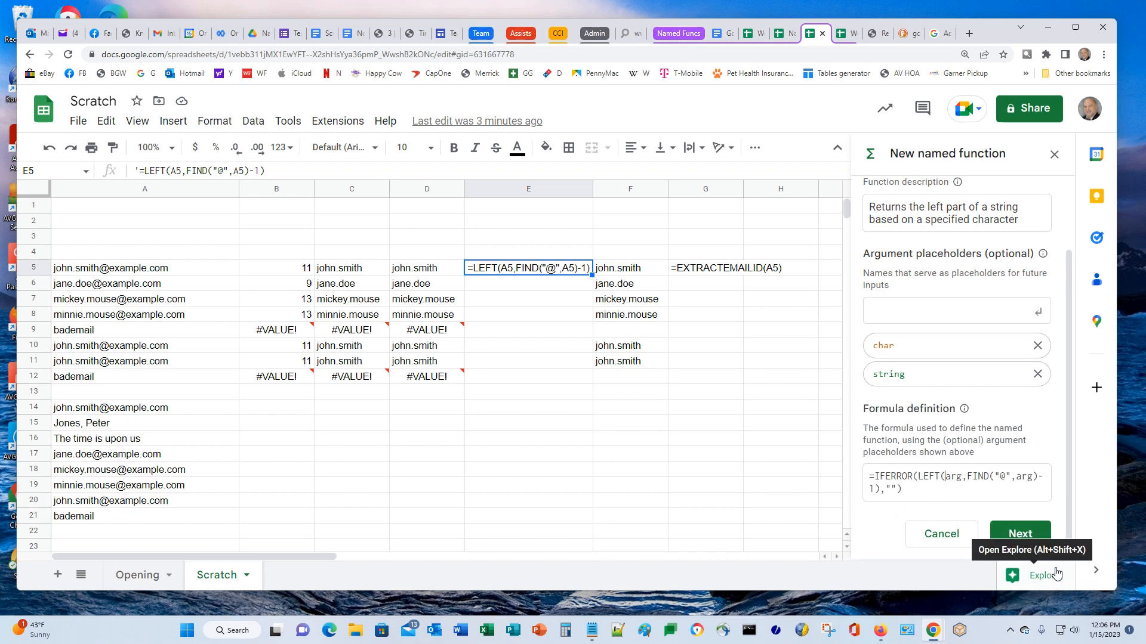
{"action": "key", "text": "BackSpace"}
{"action": "key", "text": "BackSpace"}
{"action": "key", "text": "BackSpace"}
{"action": "type", "text": "str"}
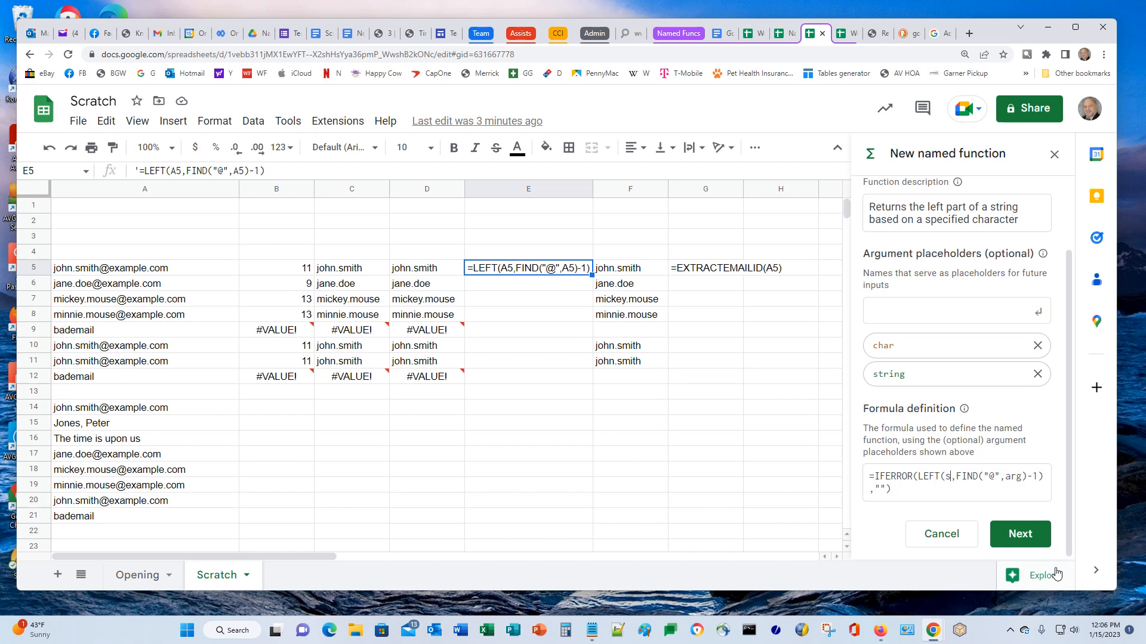
{"action": "type", "text": "ing"}
{"action": "key", "text": "Delete"}
{"action": "key", "text": "Delete"}
{"action": "key", "text": "Delete"}
{"action": "type", "text": "char"}
{"action": "key", "text": "Delete"}
{"action": "key", "text": "Delete"}
{"action": "key", "text": "Delete"}
{"action": "type", "text": "string"}
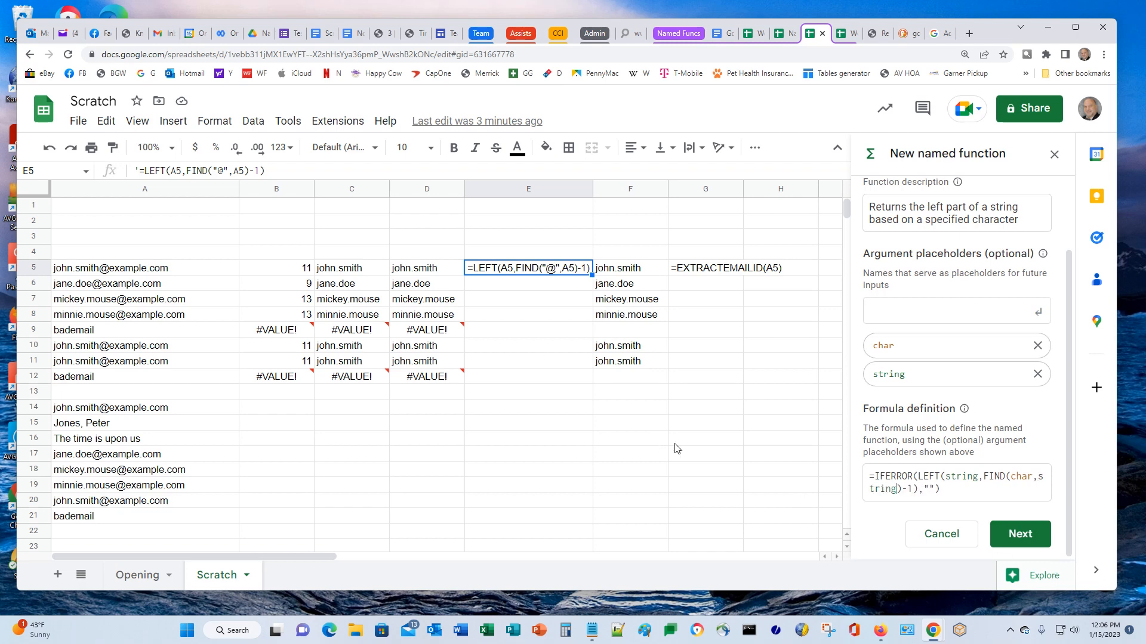
Describe the char argument as 'The character to search for' and give it an example
{"action": "left_click", "coordinate": [1013, 539]}
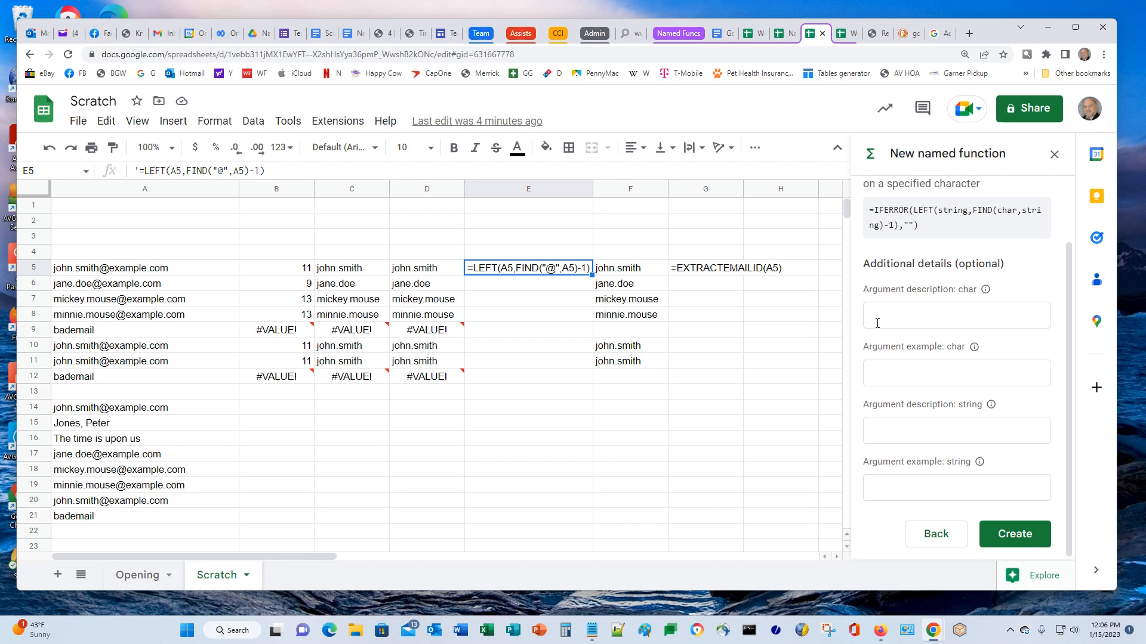
{"action": "left_click", "coordinate": [896, 321]}
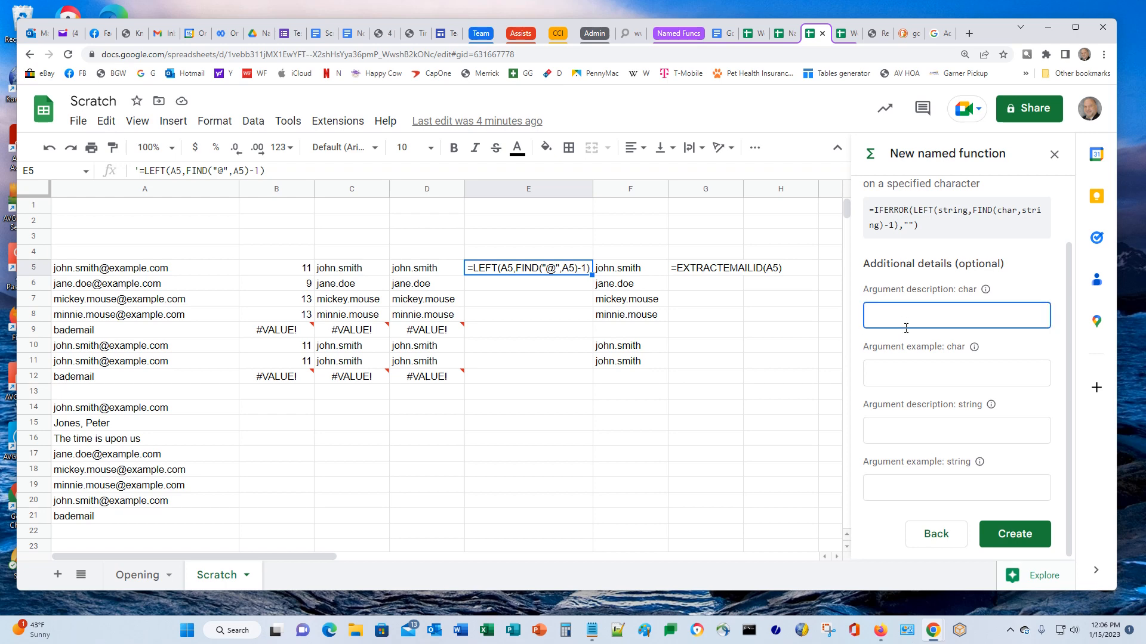
{"action": "type", "text": "The character to search for"}
{"action": "left_click", "coordinate": [905, 370]}
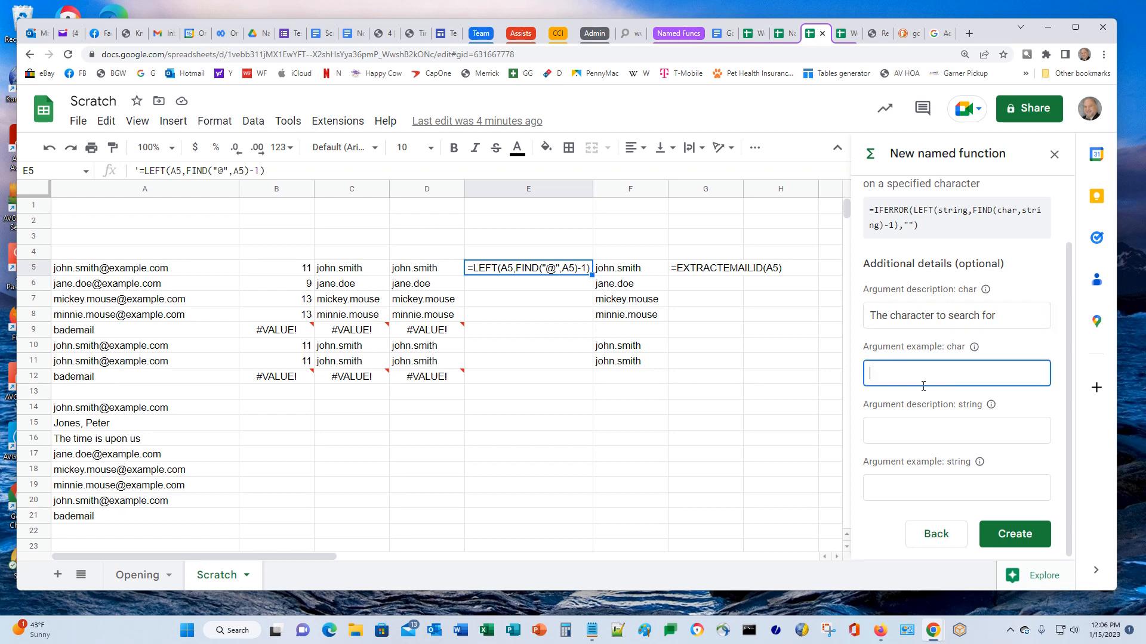
{"action": "type", "text": "A"}
{"action": "type", "text": "@"}
Describe string as 'The string to search' with example A1, then create the named function
{"action": "left_click", "coordinate": [908, 433]}
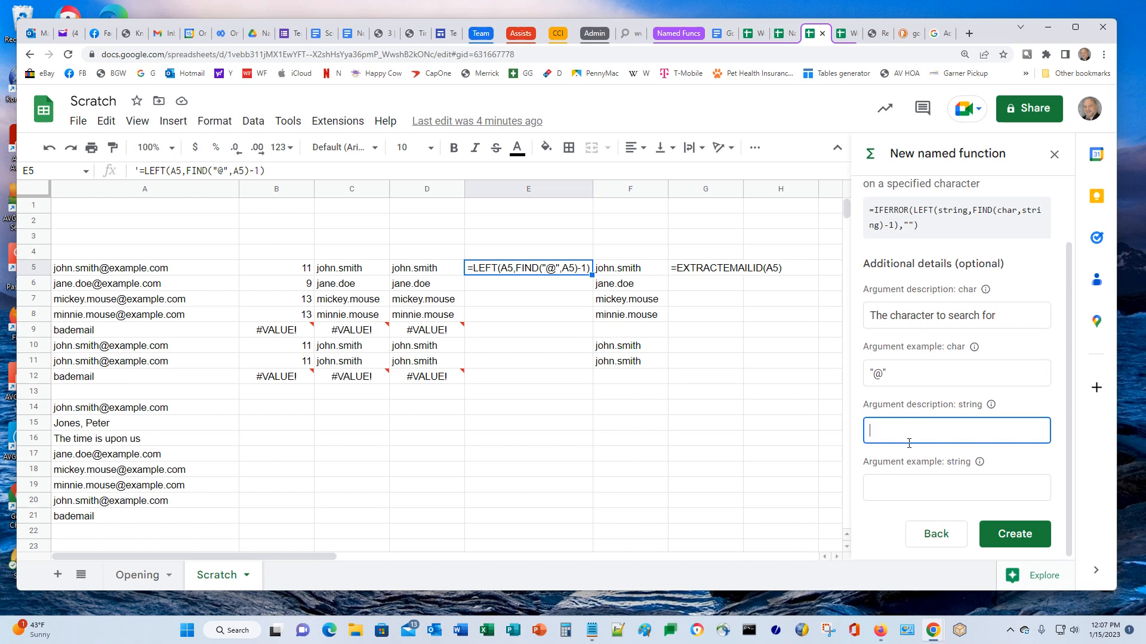
{"action": "type", "text": "The string to search"}
{"action": "left_click", "coordinate": [918, 491]}
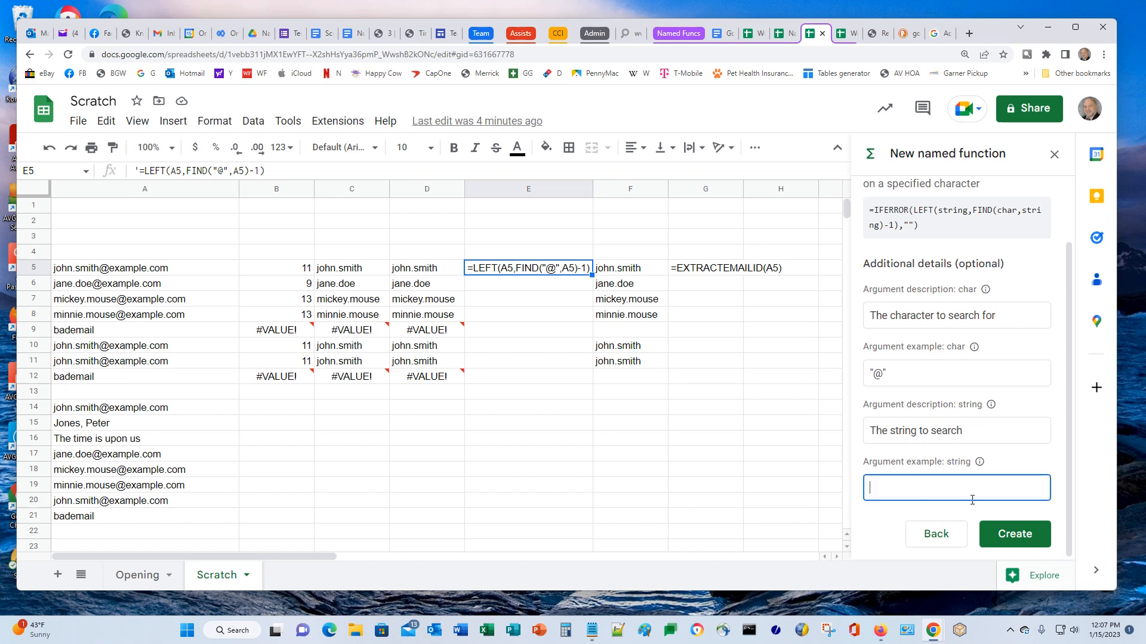
{"action": "type", "text": "A1"}
{"action": "left_click", "coordinate": [1019, 540]}
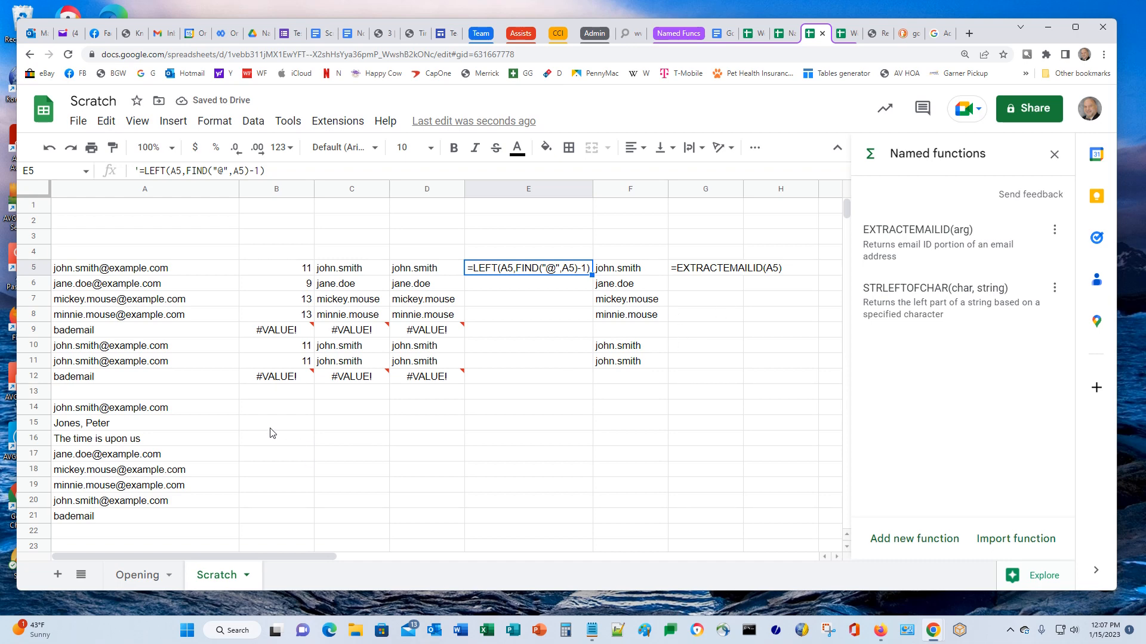
Enter =STRLEFTOFCHAR("@",A14) in B14 using the autocomplete suggestion to extract john.smith
{"action": "left_click", "coordinate": [283, 416]}
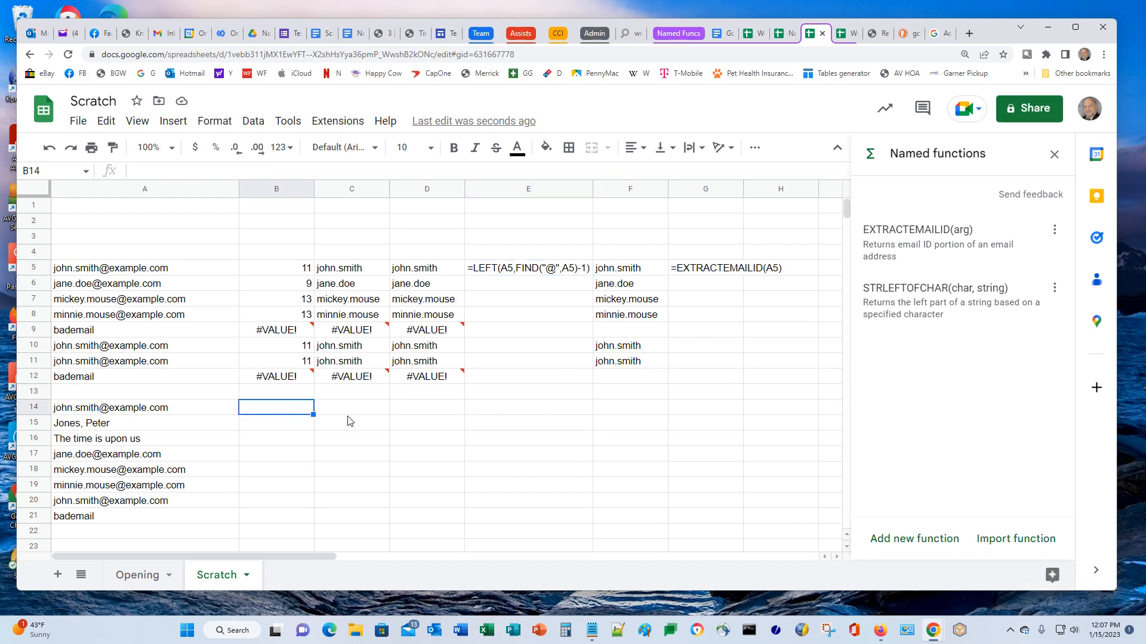
{"action": "type", "text": "="}
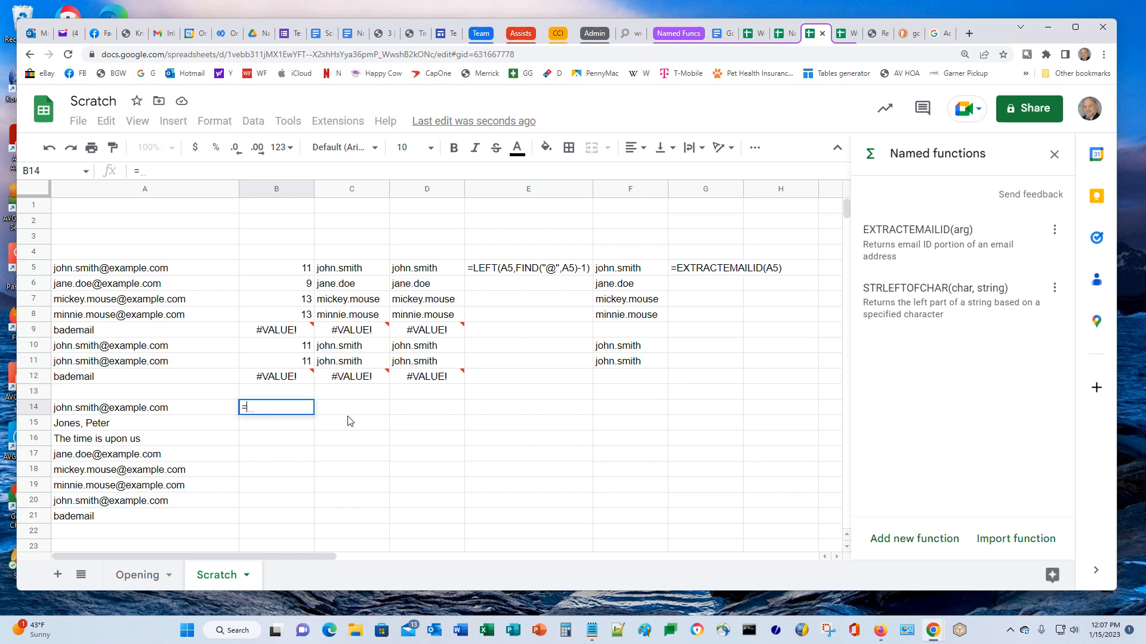
{"action": "type", "text": "str"}
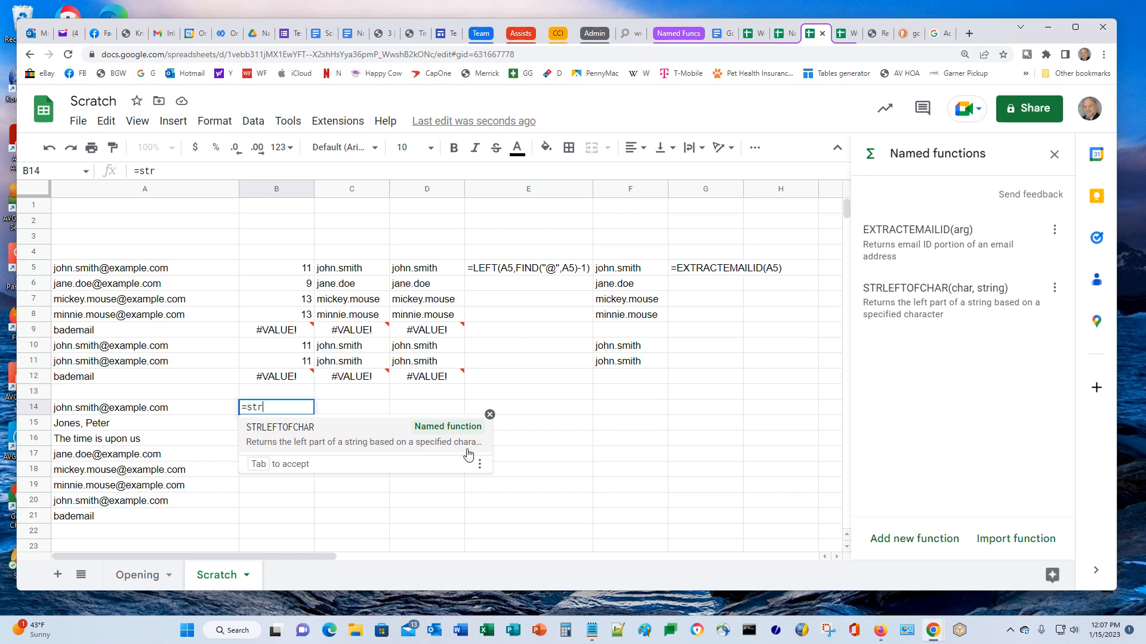
{"action": "left_click", "coordinate": [365, 454]}
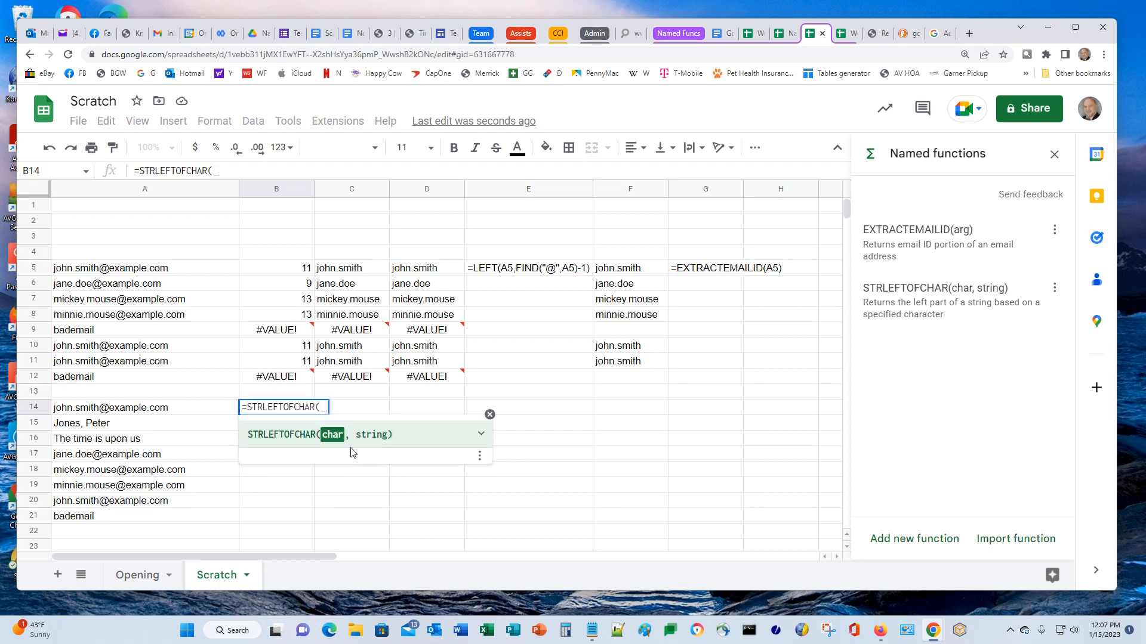
{"action": "left_click", "coordinate": [481, 434]}
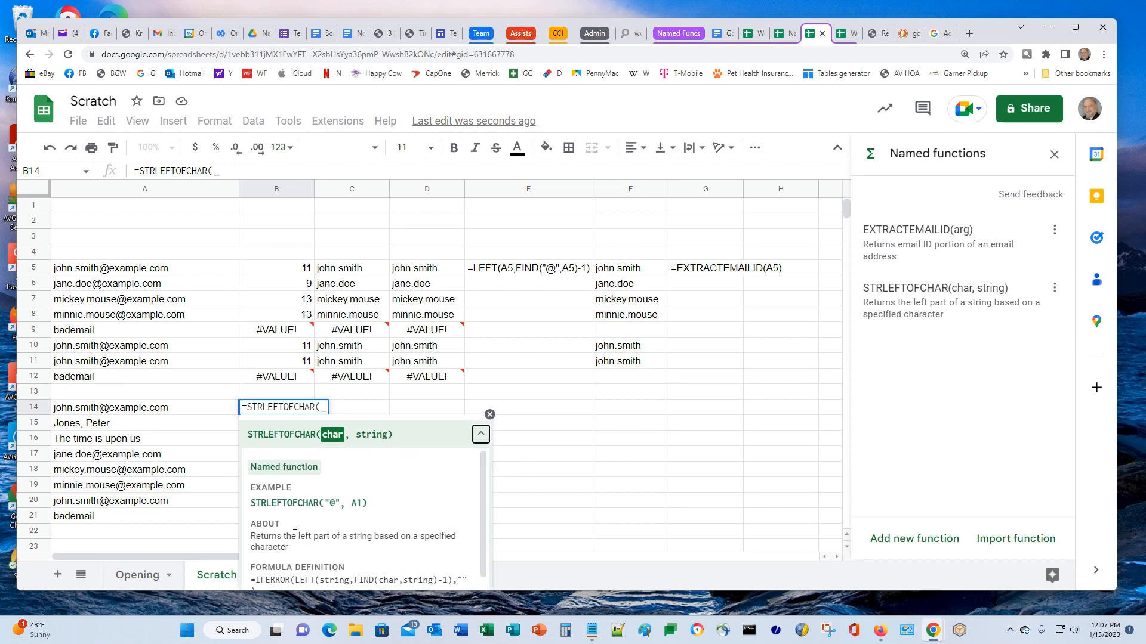
{"action": "scroll", "coordinate": [279, 540], "scroll_direction": "down", "scroll_amount": 1}
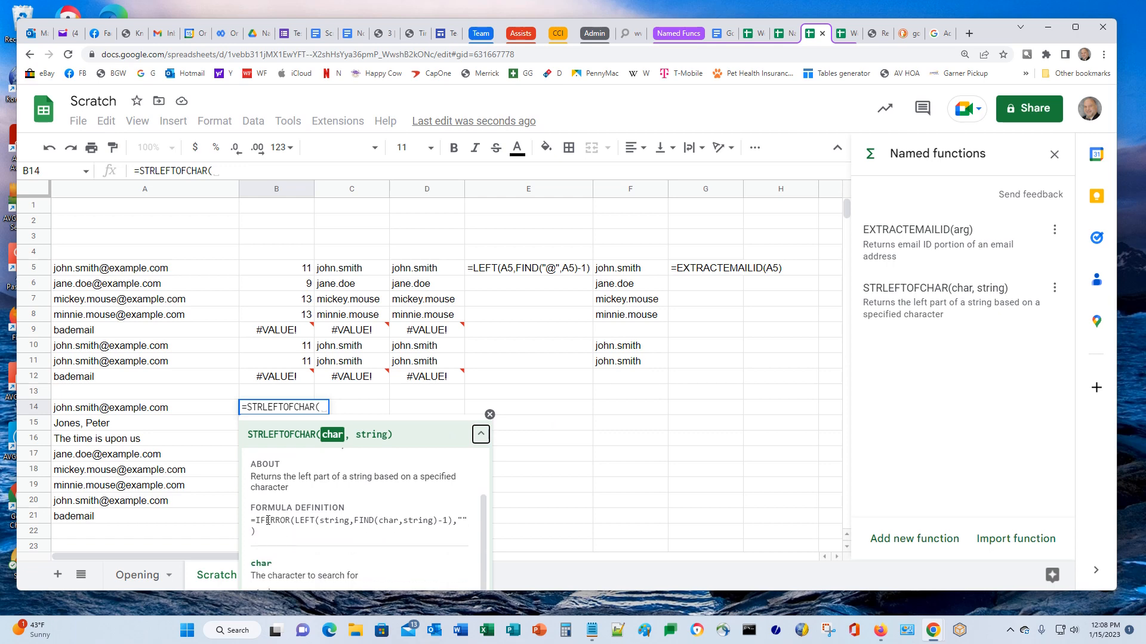
{"action": "scroll", "coordinate": [268, 520], "scroll_direction": "down", "scroll_amount": 1}
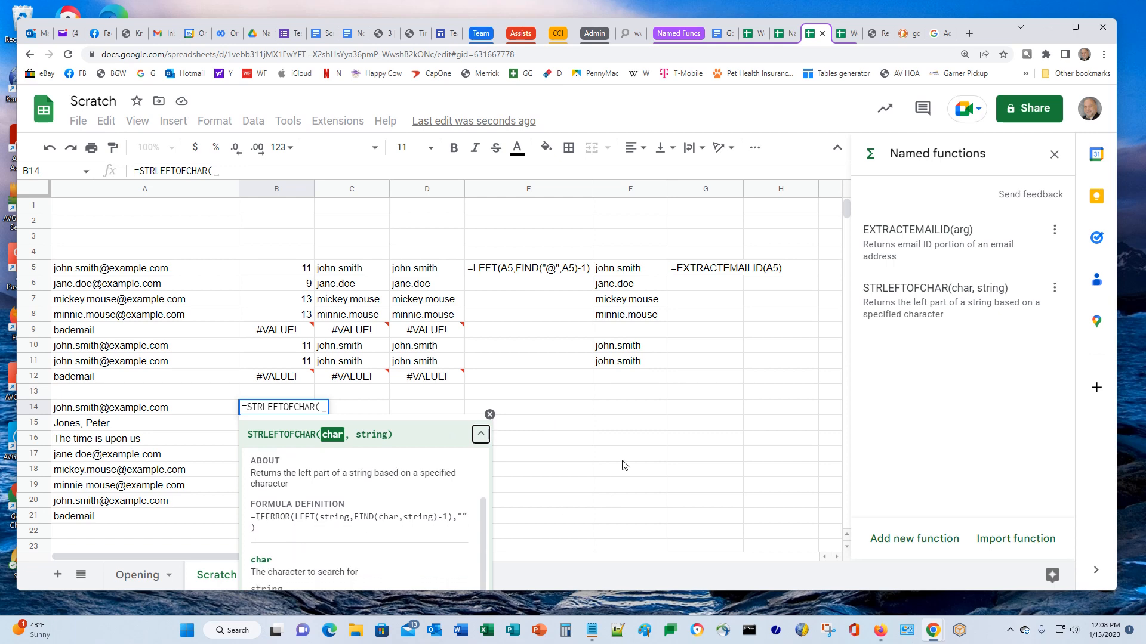
{"action": "scroll", "coordinate": [624, 465], "scroll_direction": "down", "scroll_amount": 1}
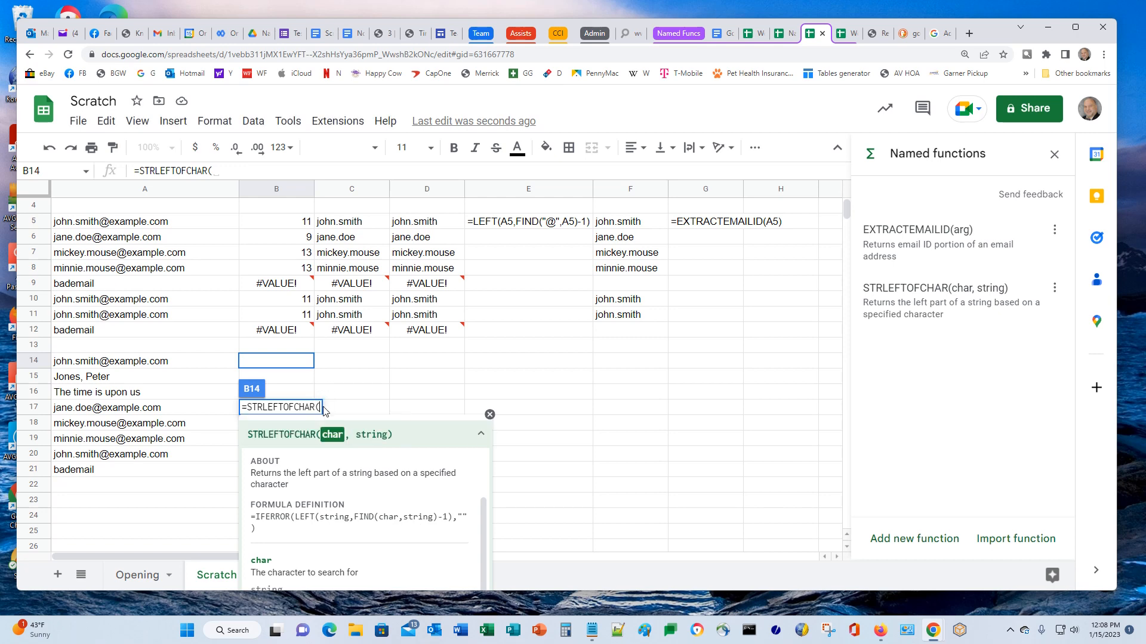
{"action": "type", "text": "\"@\""}
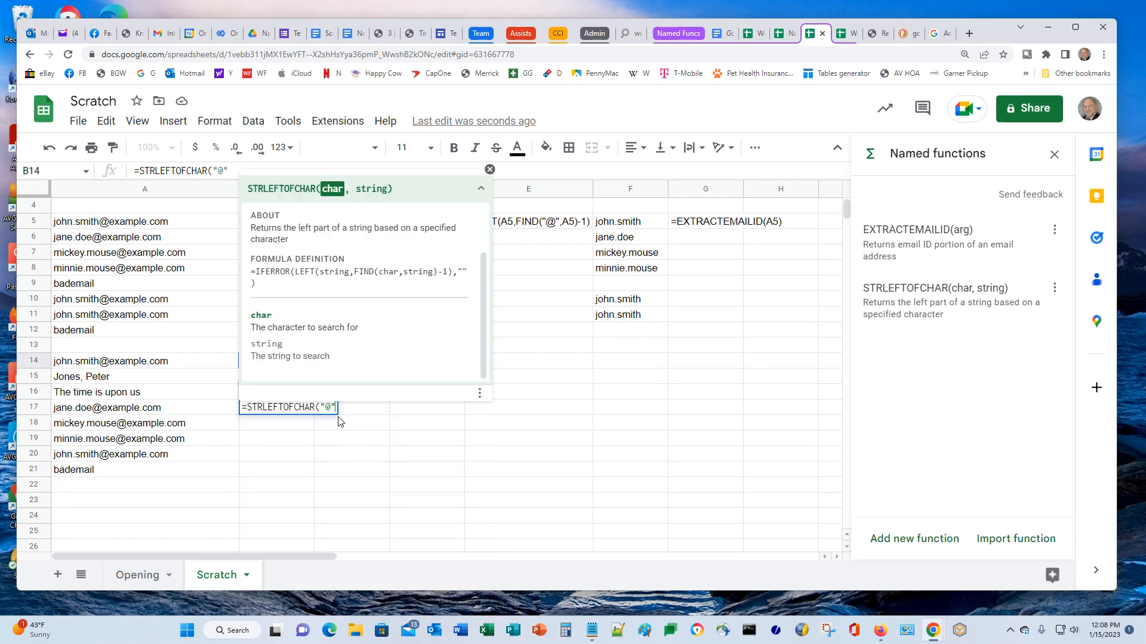
{"action": "type", "text": ","}
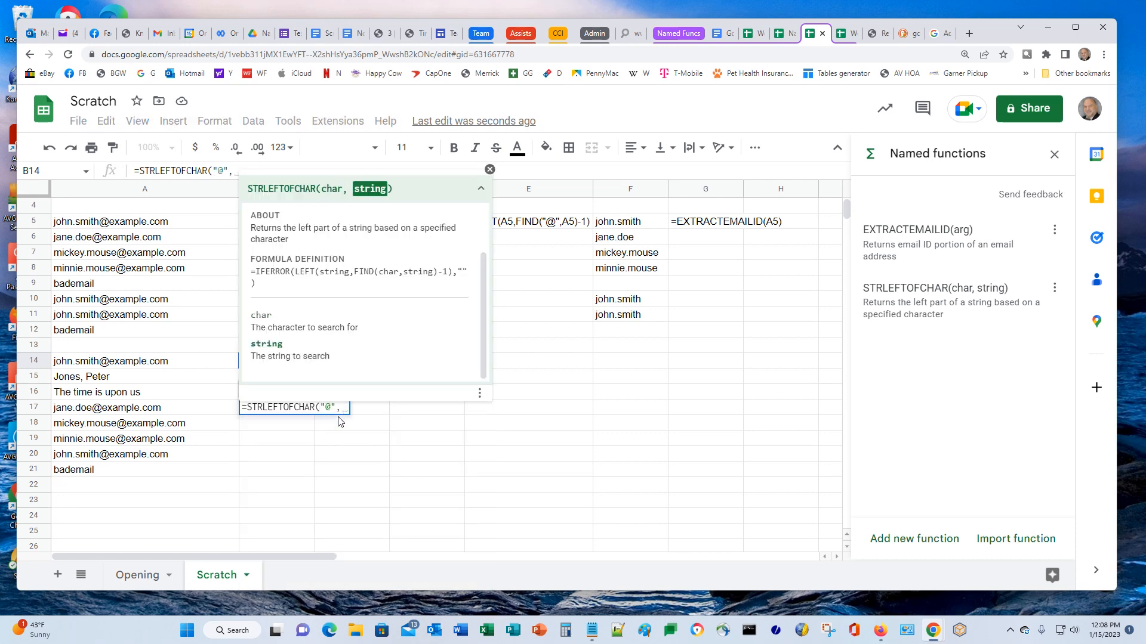
{"action": "type", "text": "A14"}
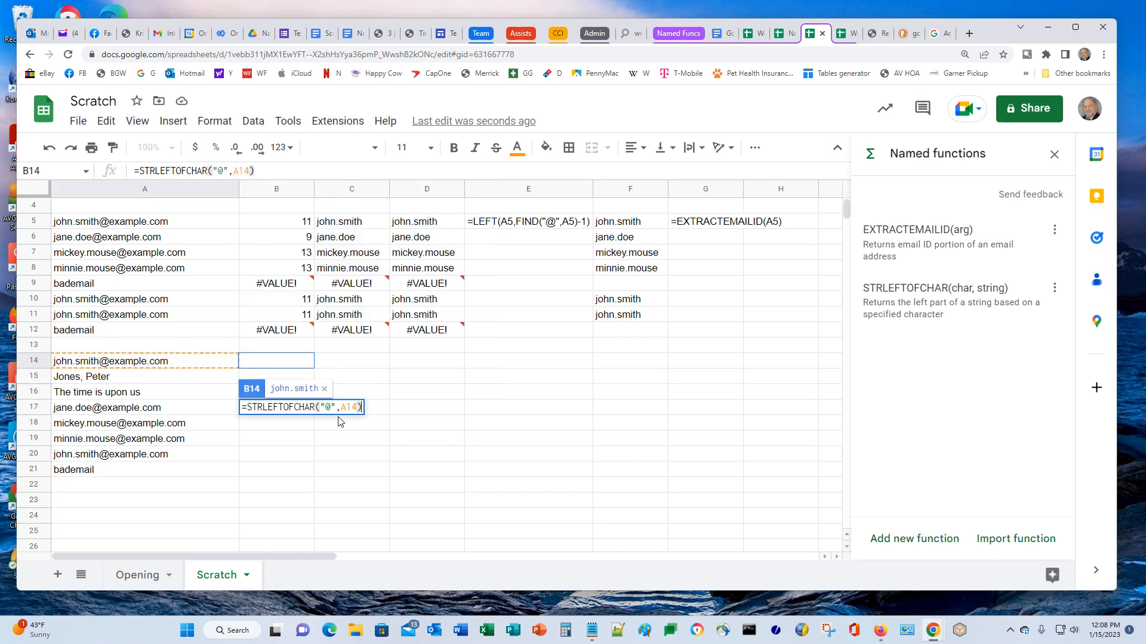
{"action": "key", "text": "Return"}
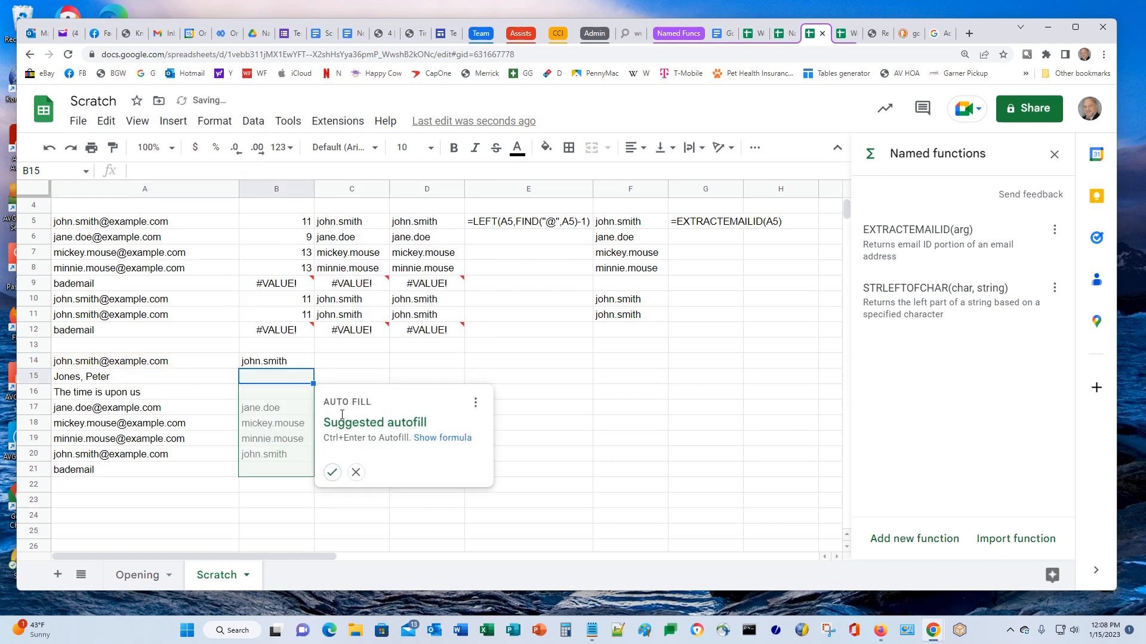
Decline autofill, copy B14's formula to B15 and change "@" to "," so it returns Jones
{"action": "left_click", "coordinate": [356, 473]}
{"action": "left_click", "coordinate": [254, 366]}
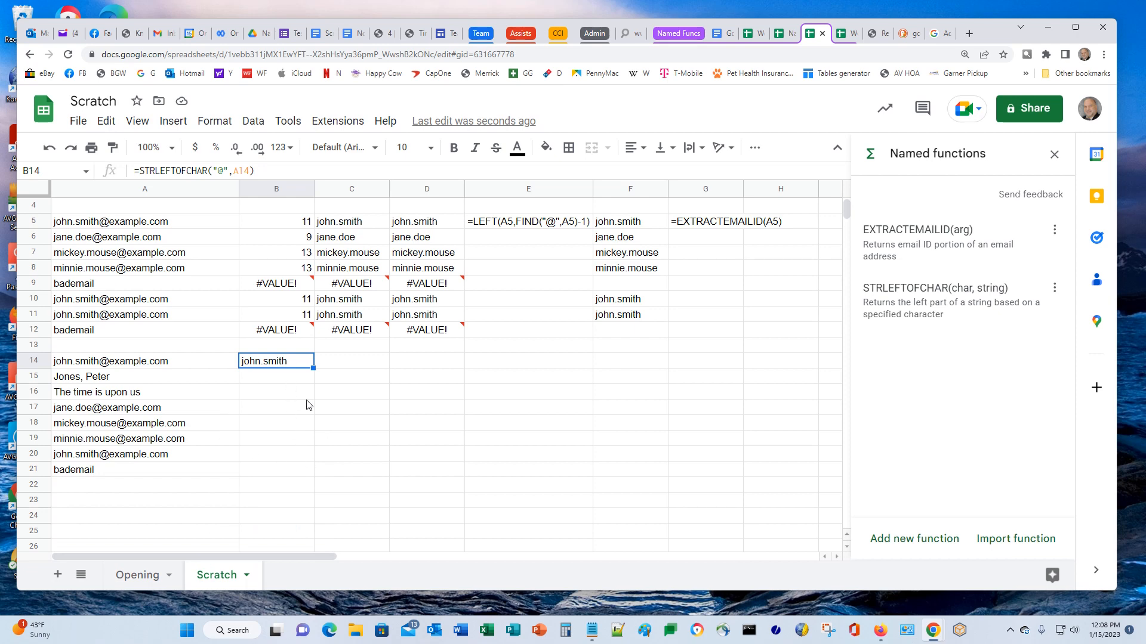
{"action": "key", "text": "ctrl+c"}
{"action": "key", "text": "Down"}
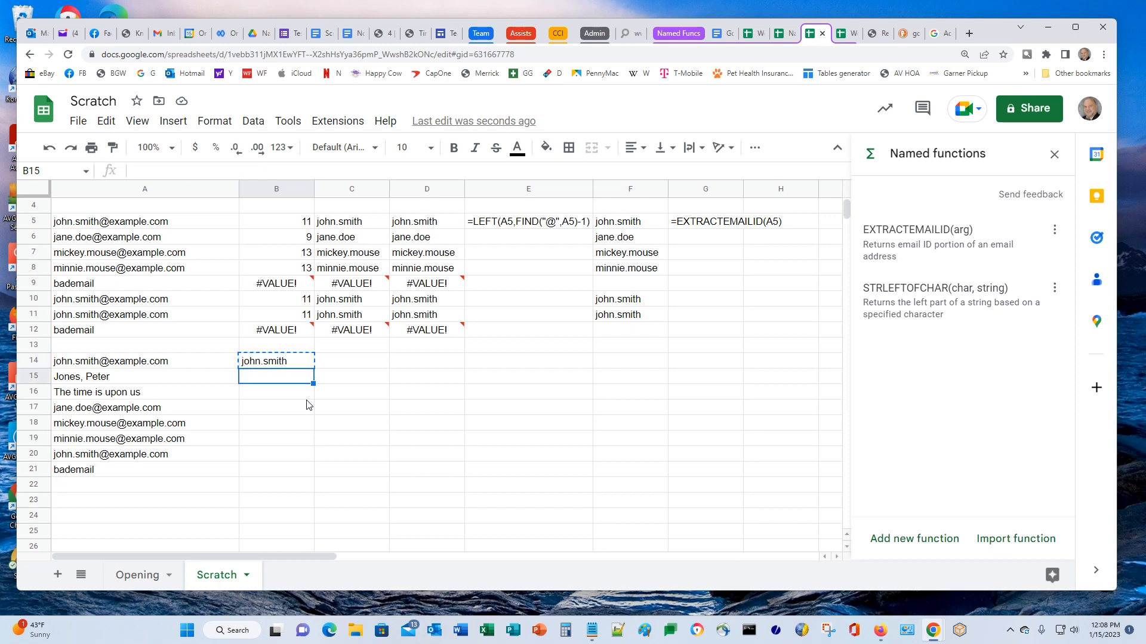
{"action": "key", "text": "ctrl+v"}
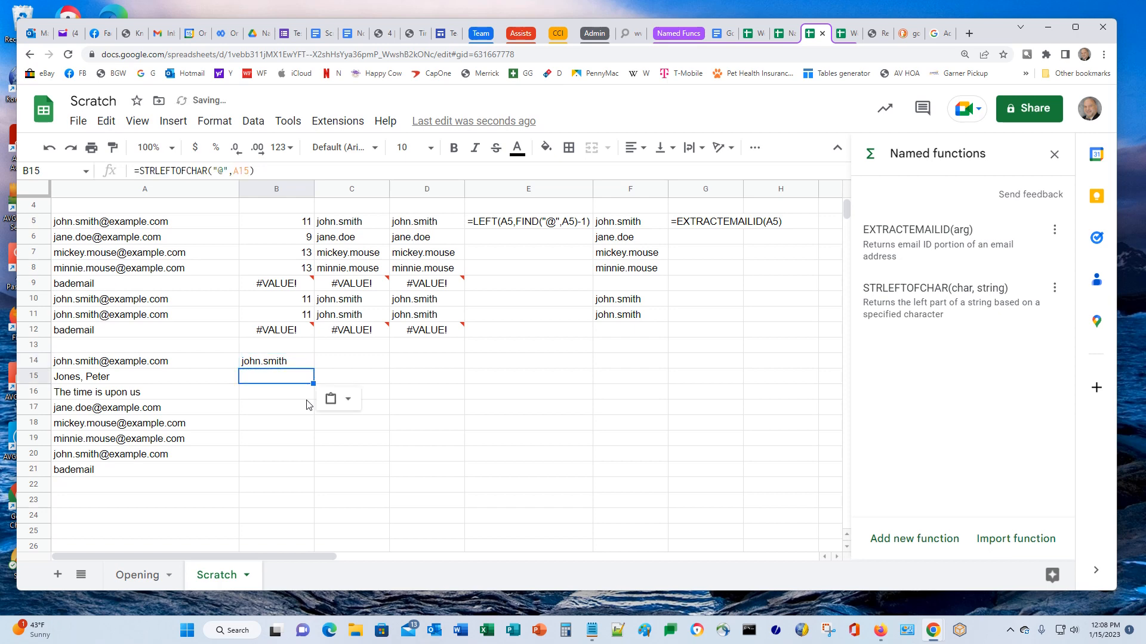
{"action": "left_click", "coordinate": [219, 171]}
{"action": "key", "text": "Delete"}
{"action": "type", "text": ","}
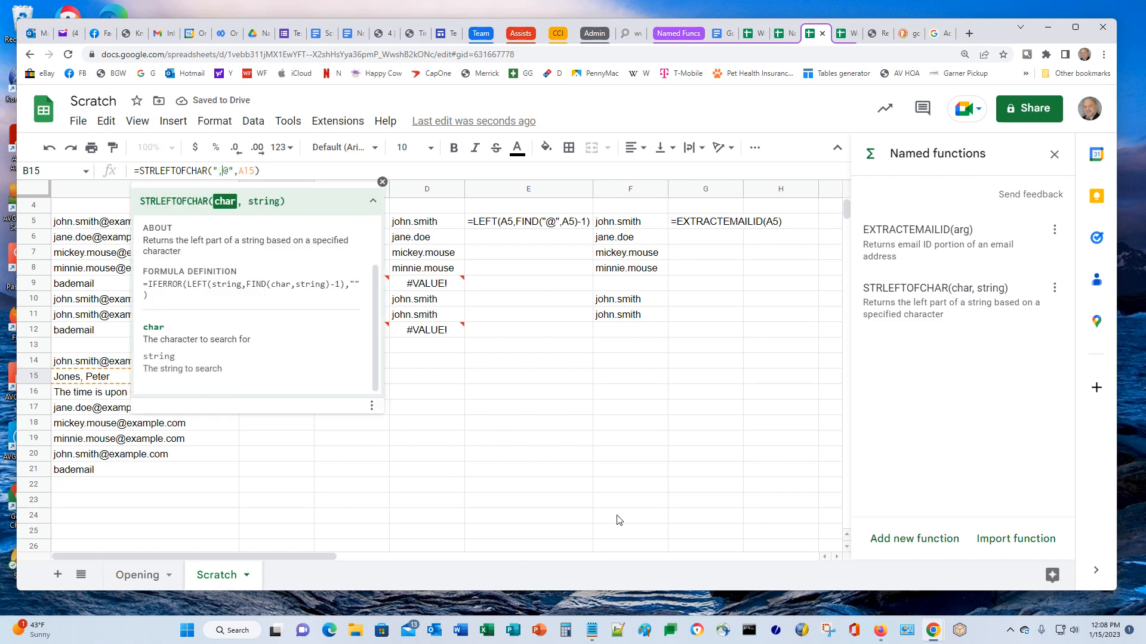
{"action": "key", "text": "Return"}
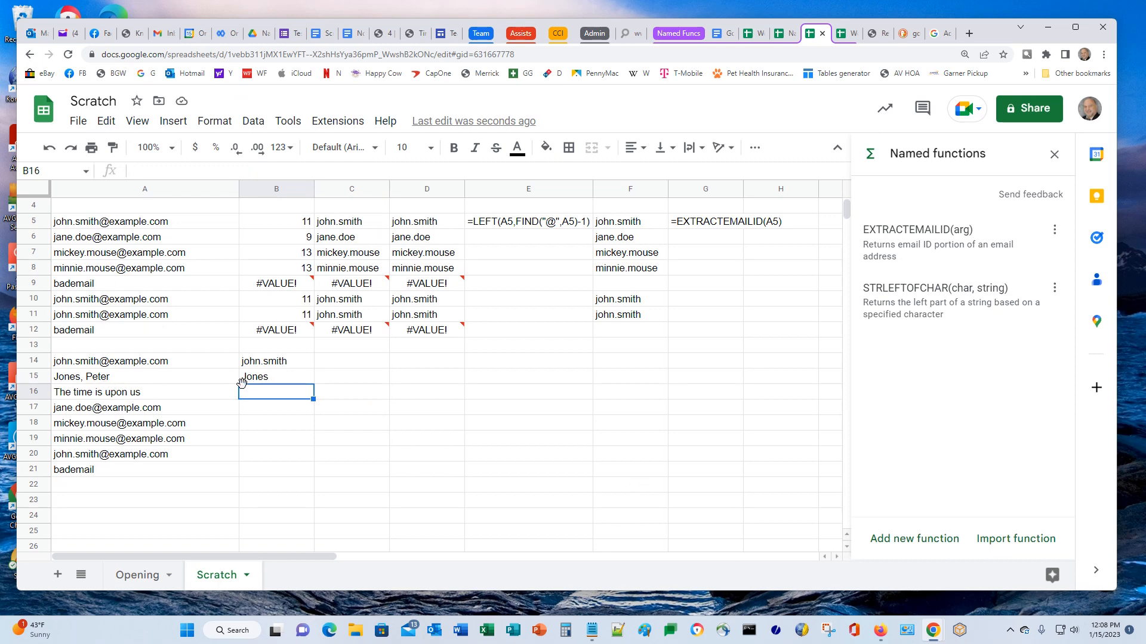
Record B14's STRLEFTOFCHAR formula as plain text in C14
{"action": "left_click", "coordinate": [293, 364]}
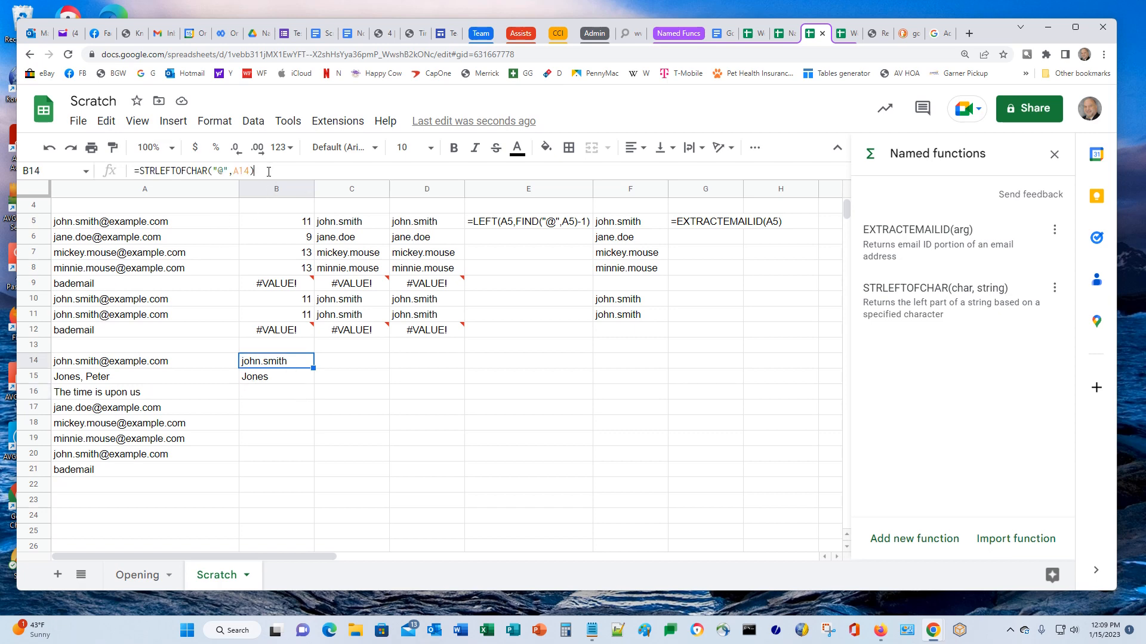
{"action": "left_click_drag", "start_coordinate": [269, 171], "coordinate": [41, 187]}
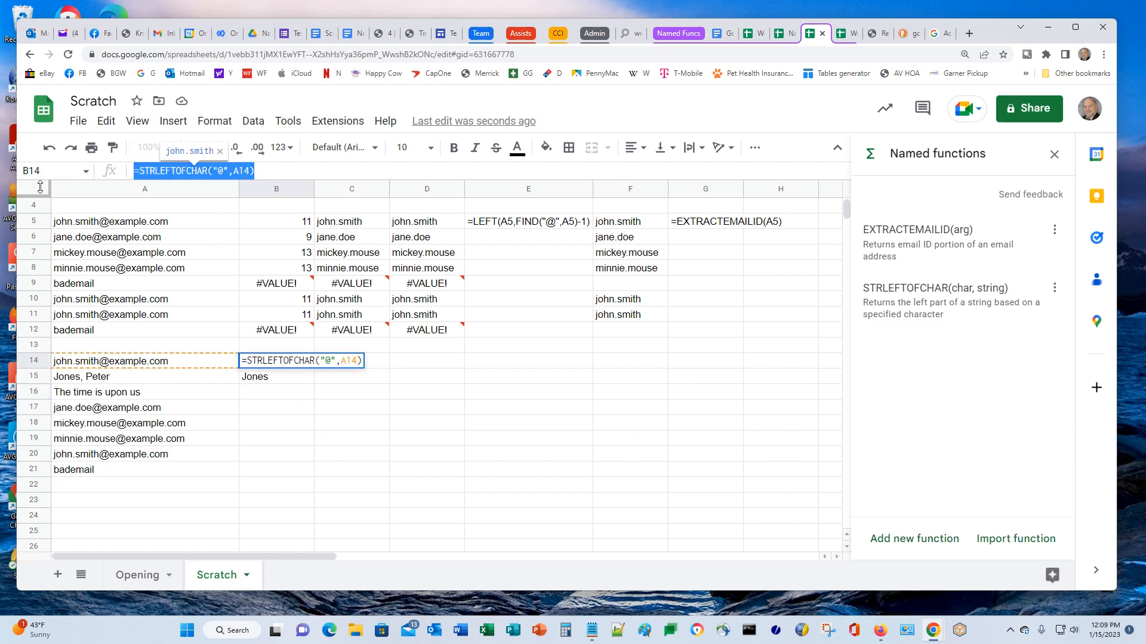
{"action": "left_click", "coordinate": [380, 365]}
{"action": "left_click", "coordinate": [319, 172]}
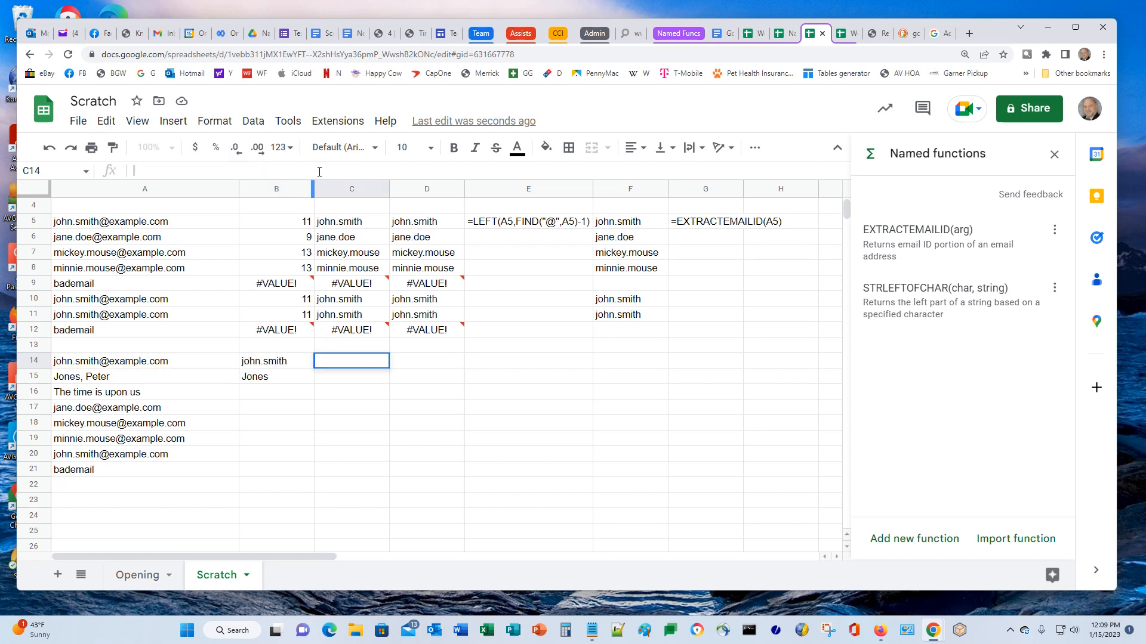
{"action": "type", "text": "'"}
{"action": "key", "text": "ctrl+v"}
{"action": "key", "text": "Return"}
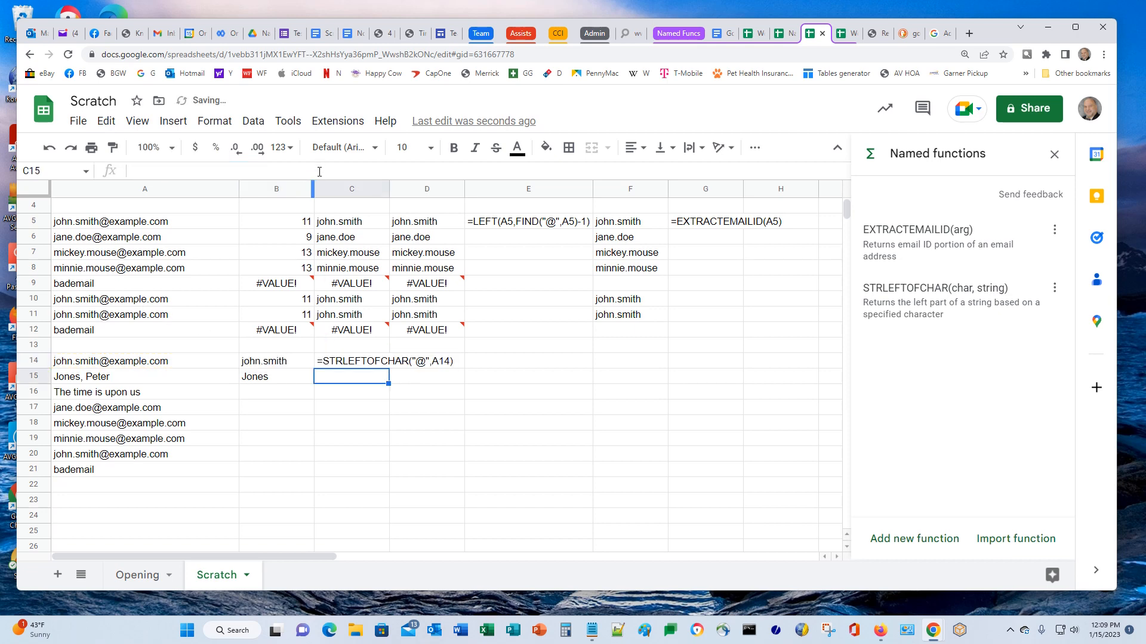
{"action": "key", "text": "Left"}
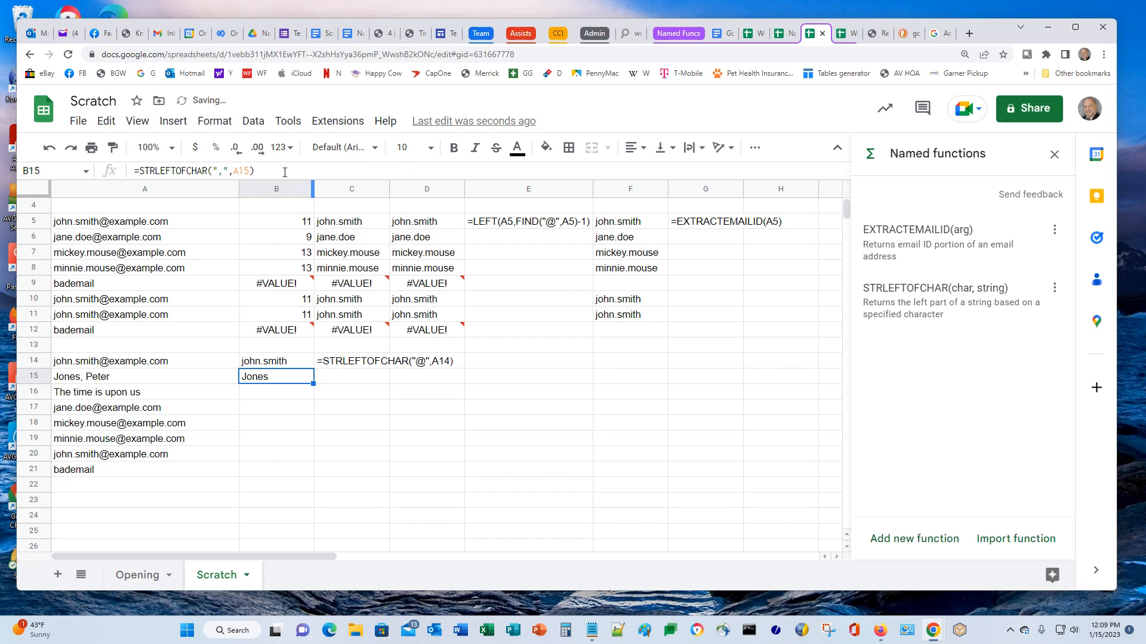
Record B15's STRLEFTOFCHAR formula as plain text in C15
{"action": "left_click", "coordinate": [319, 172]}
{"action": "key", "text": "ctrl+a"}
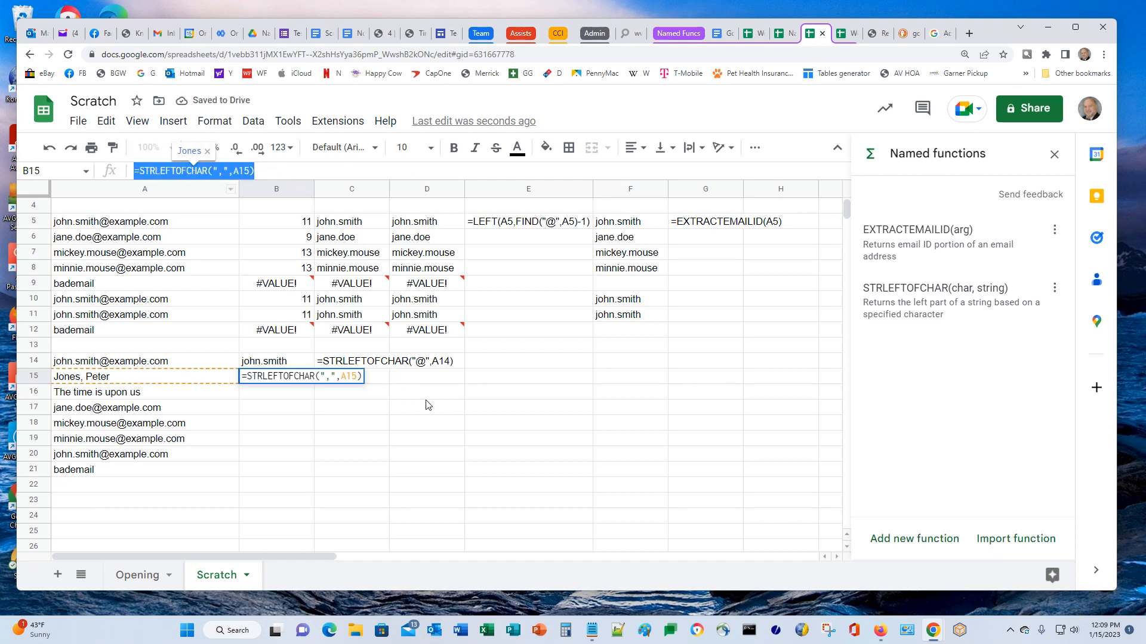
{"action": "left_click", "coordinate": [379, 380]}
{"action": "type", "text": "'"}
{"action": "key", "text": "ctrl+v"}
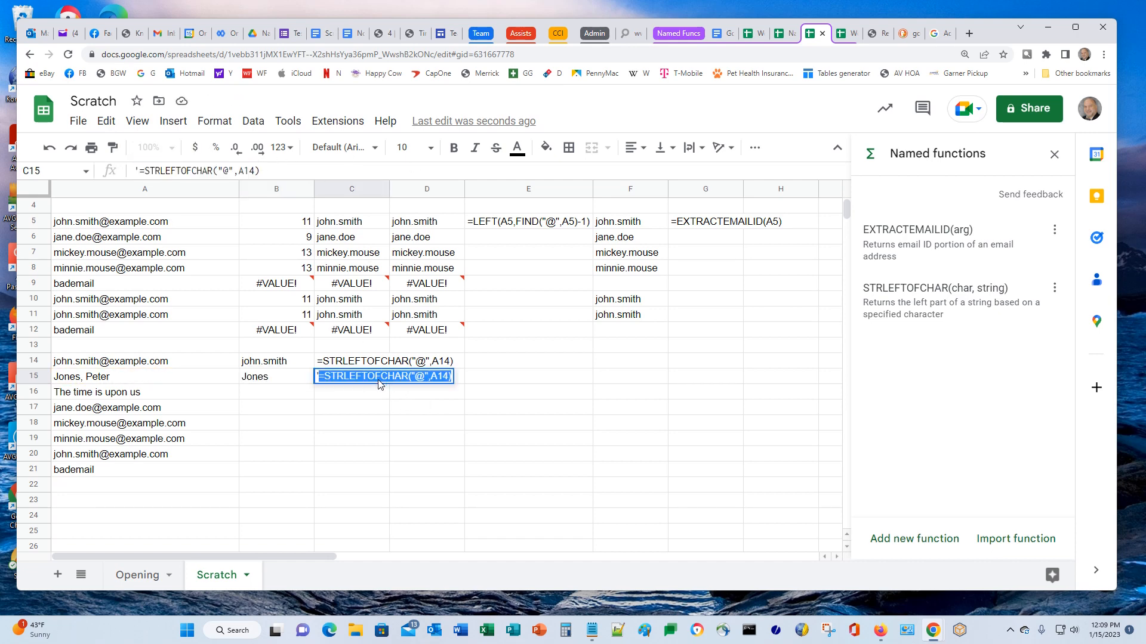
{"action": "key", "text": "Return"}
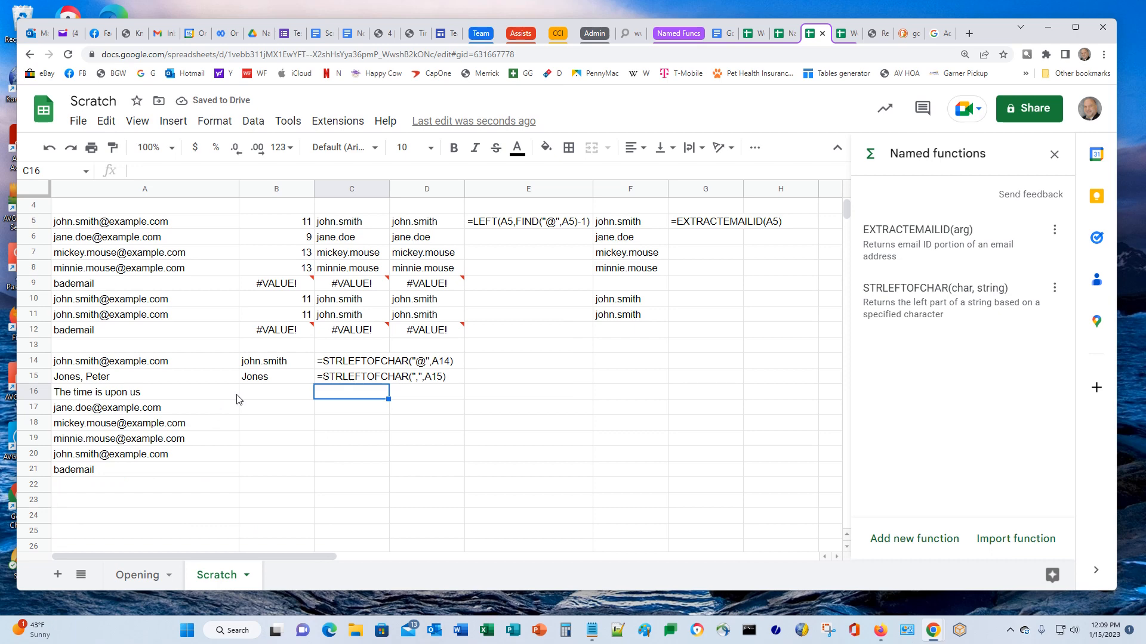
Copy the B14 formula into B16 and record =STRLEFTOFCHAR("@",A16) as text in C16
{"action": "left_click", "coordinate": [262, 367]}
{"action": "key", "text": "ctrl+c"}
{"action": "key", "text": "Down"}
{"action": "key", "text": "Down"}
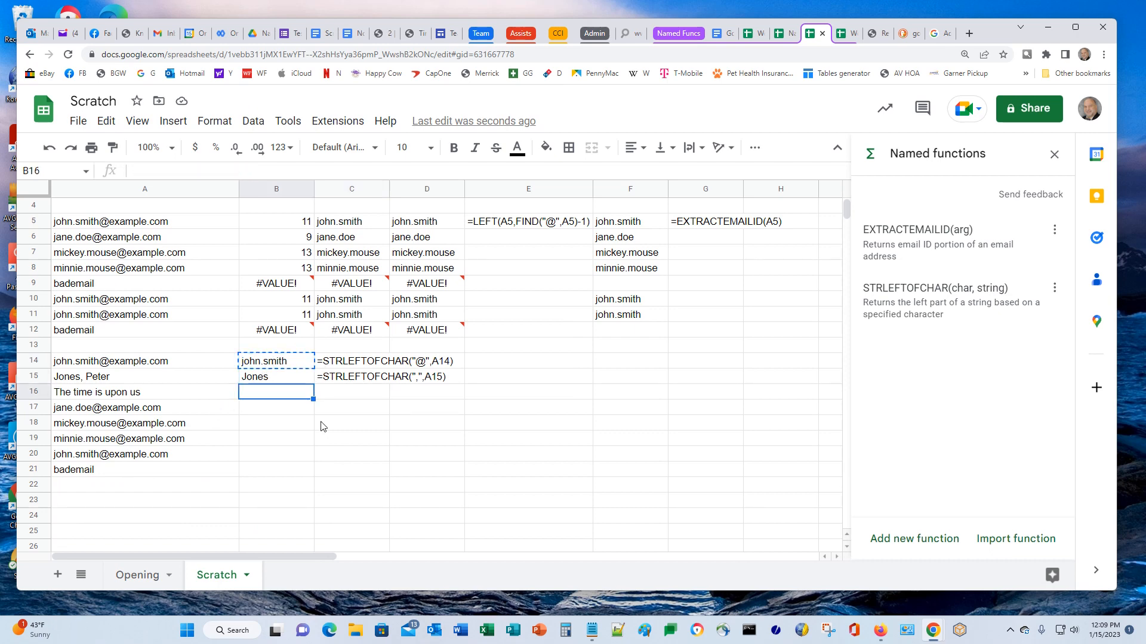
{"action": "key", "text": "ctrl+v"}
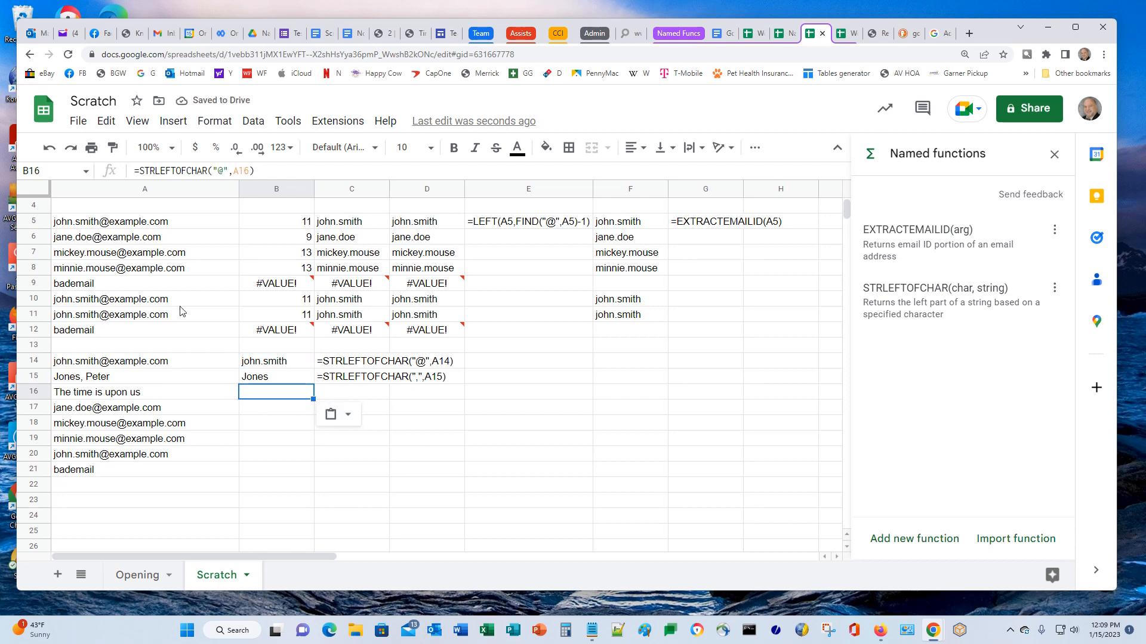
{"action": "left_click_drag", "start_coordinate": [259, 171], "coordinate": [113, 162]}
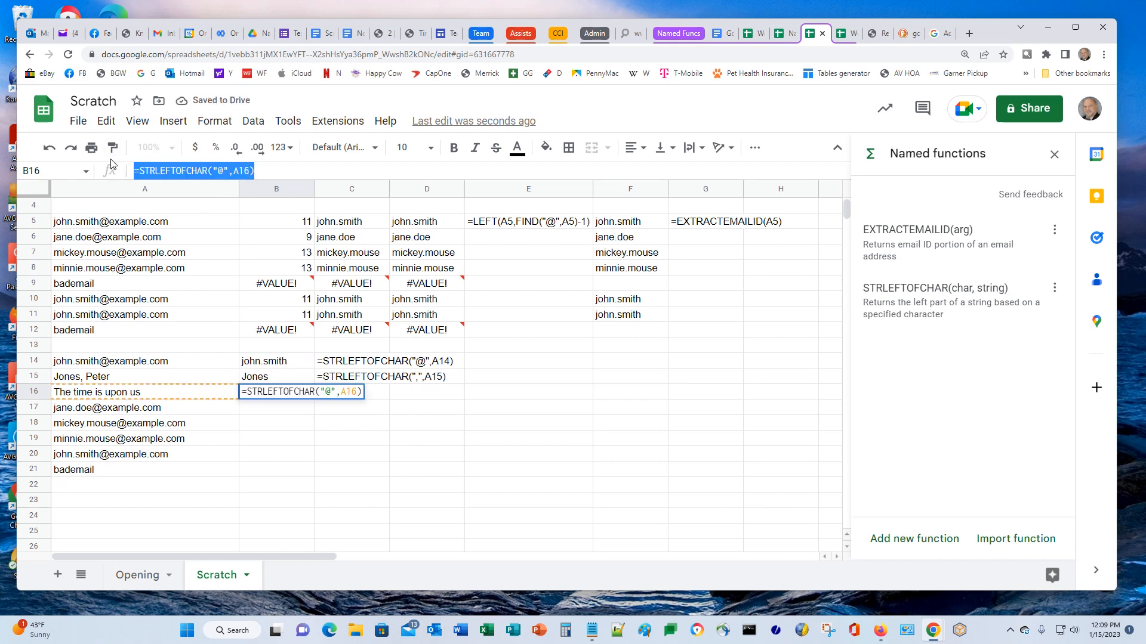
{"action": "left_click", "coordinate": [375, 393]}
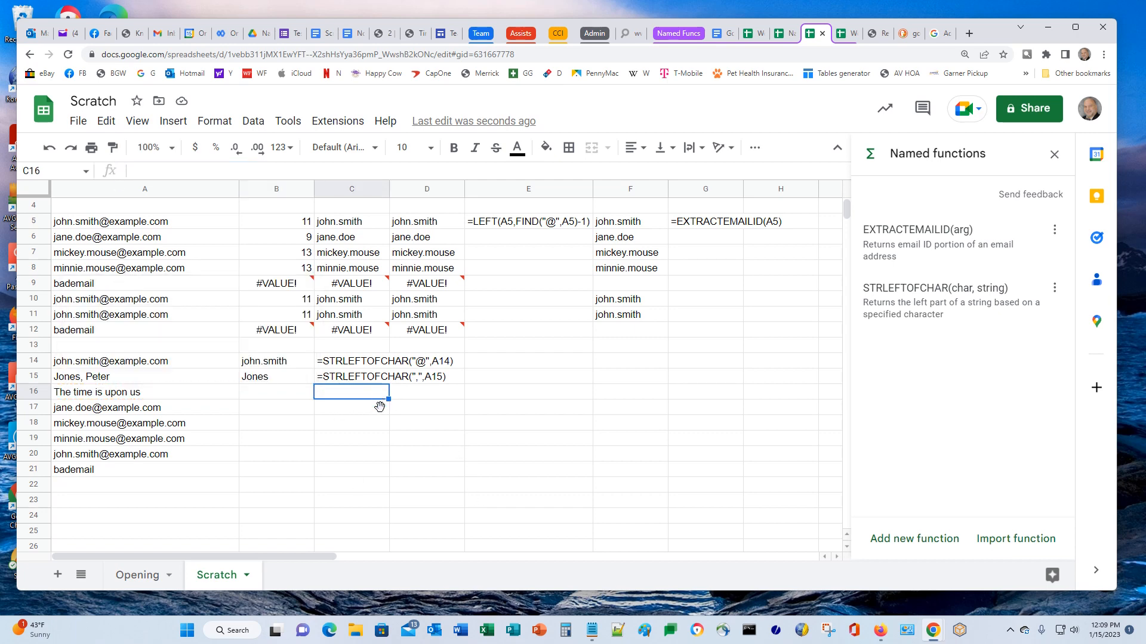
{"action": "type", "text": "'"}
{"action": "key", "text": "ctrl+v"}
{"action": "key", "text": "Return"}
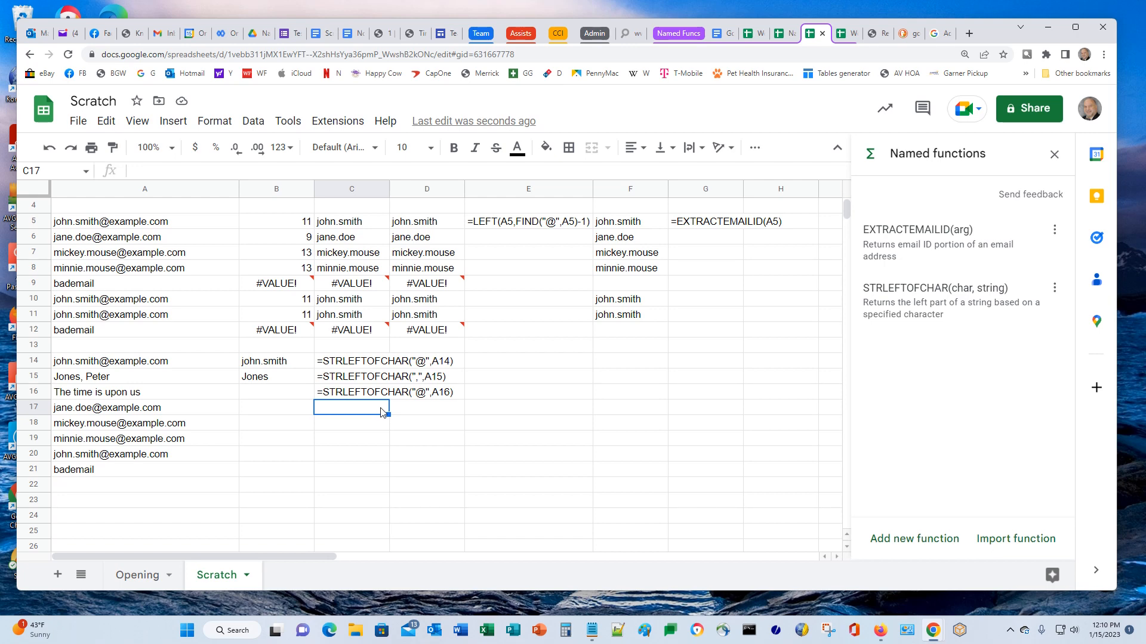
Paste the B16 formula into B17:B21, yielding jane.doe, mickey.mouse, minnie.mouse, john.smith and a blank for bademail
{"action": "key", "text": "Left"}
{"action": "key", "text": "Up"}
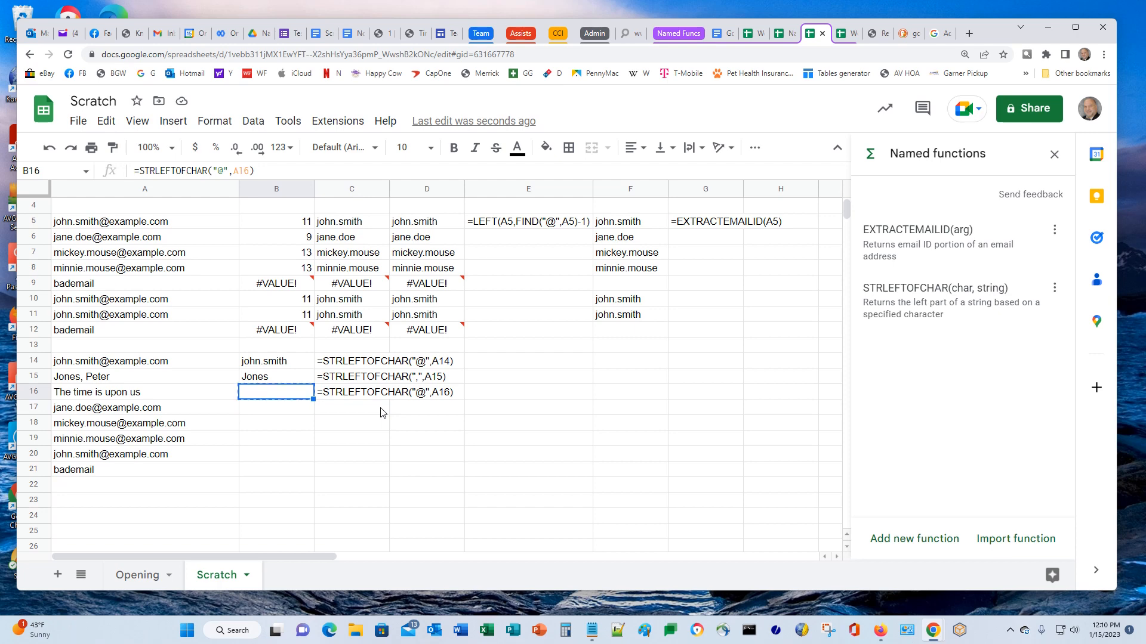
{"action": "key", "text": "Down"}
{"action": "key", "text": "shift+Down"}
{"action": "key", "text": "shift+Down"}
{"action": "key", "text": "shift+Down"}
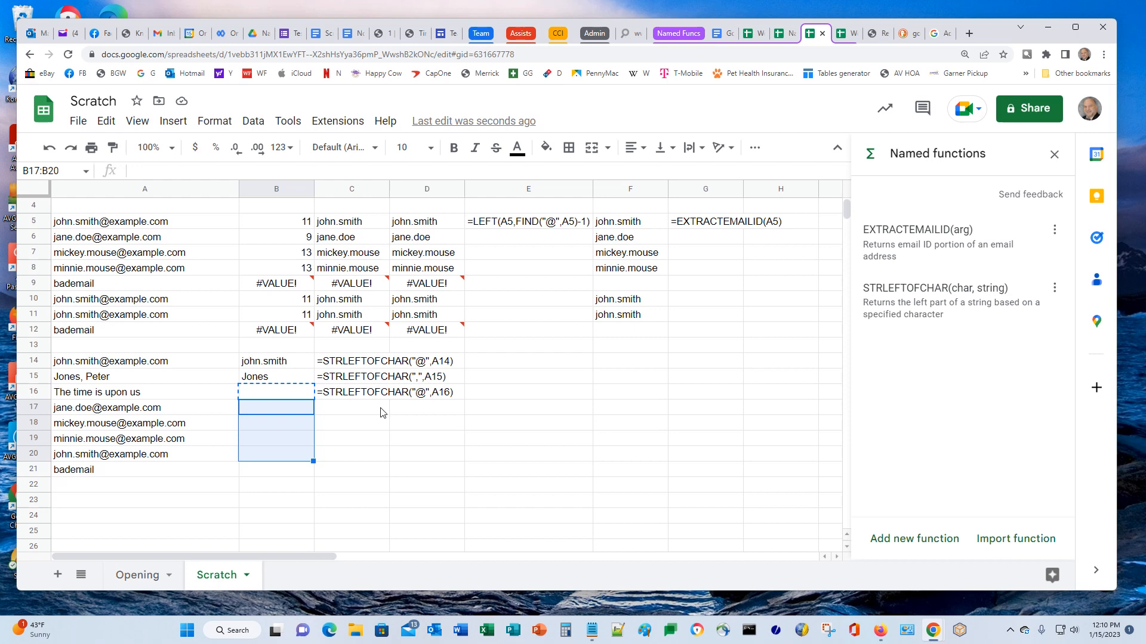
{"action": "key", "text": "shift+Down"}
{"action": "key", "text": "ctrl+v"}
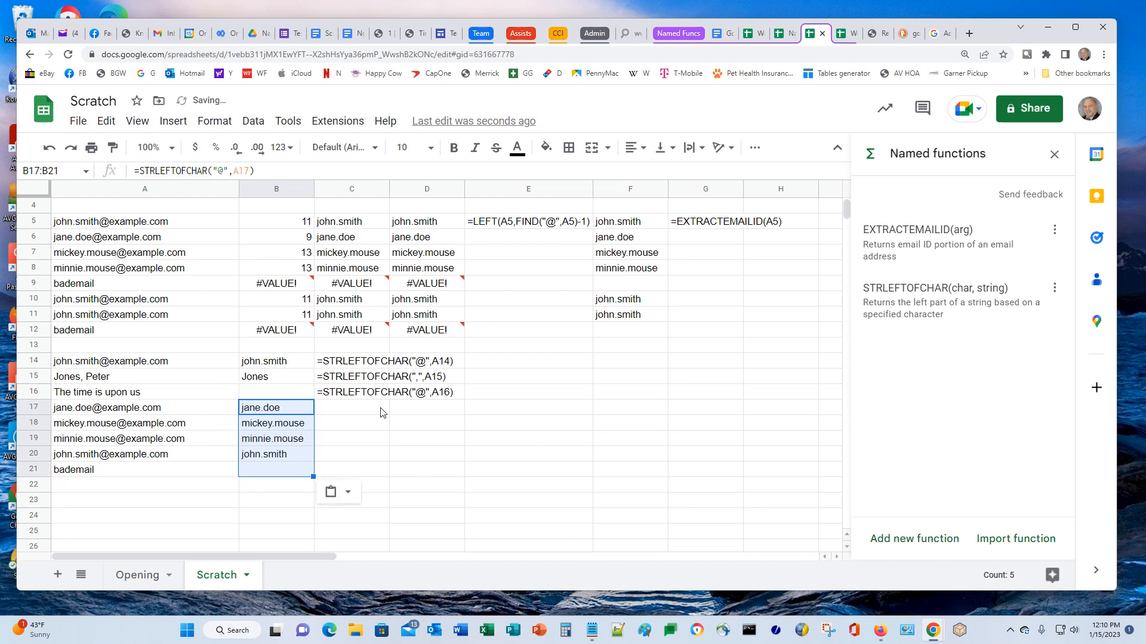
{"action": "key", "text": "Down"}
{"action": "key", "text": "Down"}
{"action": "key", "text": "Down"}
{"action": "key", "text": "Down"}
{"action": "key", "text": "Left"}
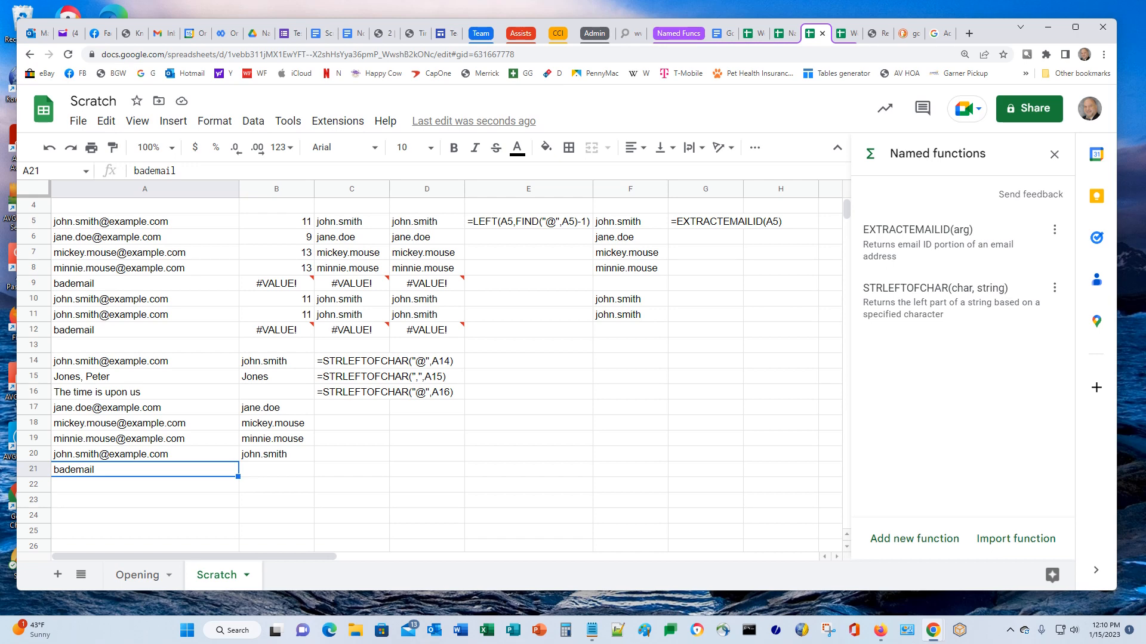
Copy the eight sample strings in A14:A21 and paste them into A24:A31
{"action": "scroll", "coordinate": [445, 470], "scroll_direction": "down", "scroll_amount": 2}
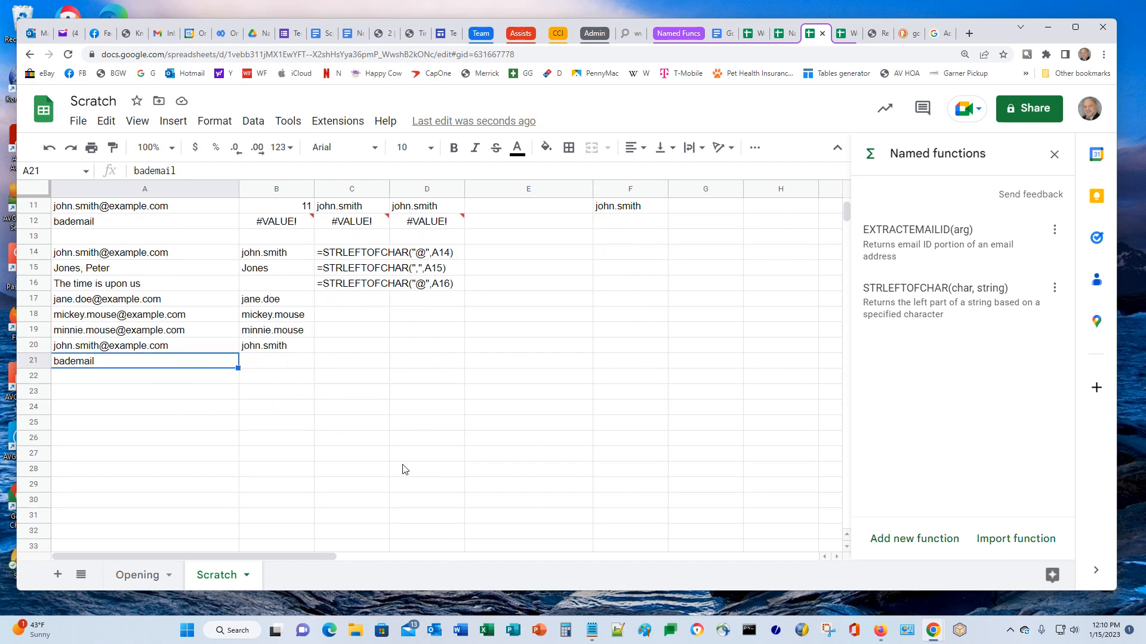
{"action": "left_click", "coordinate": [86, 256]}
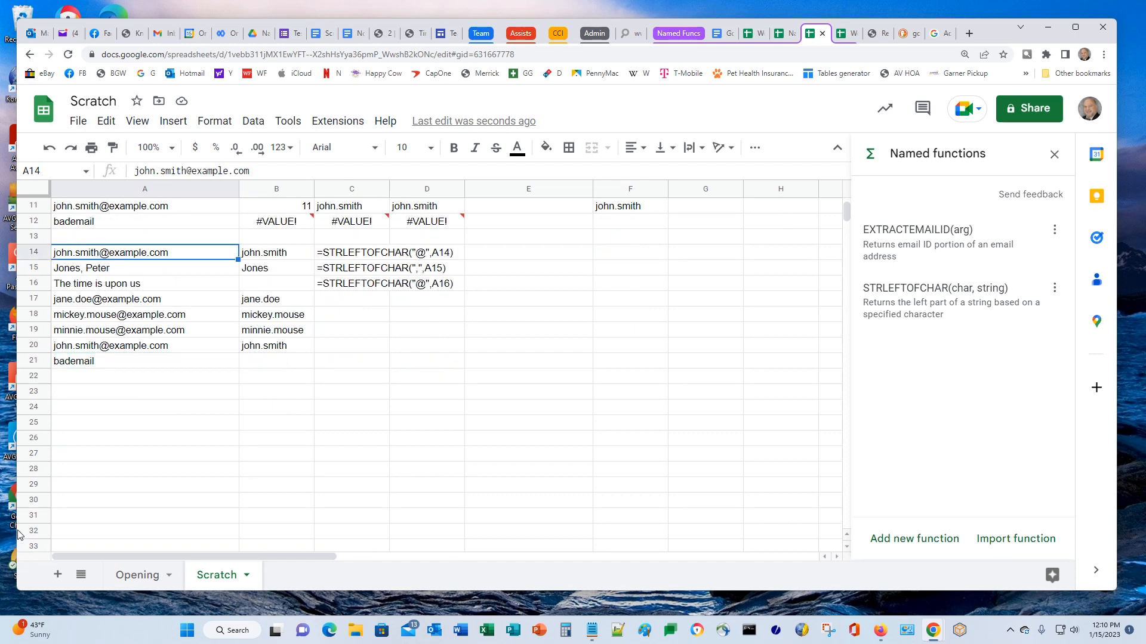
{"action": "left_click", "coordinate": [115, 364], "text": "shift"}
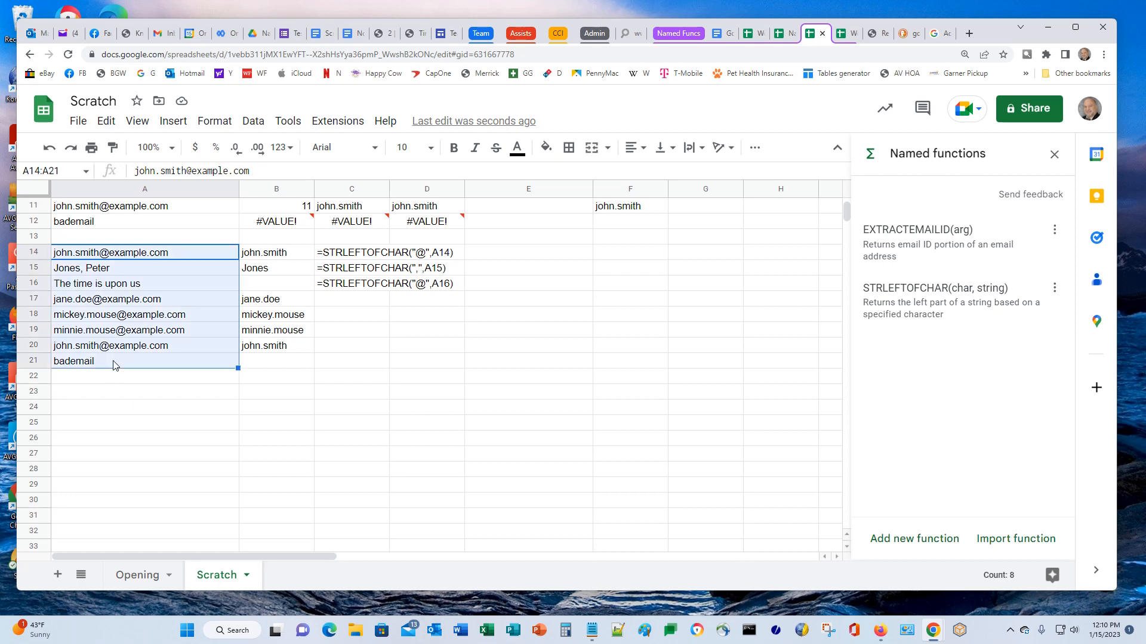
{"action": "key", "text": "ctrl+c"}
{"action": "left_click", "coordinate": [111, 394]}
{"action": "left_click", "coordinate": [93, 413]}
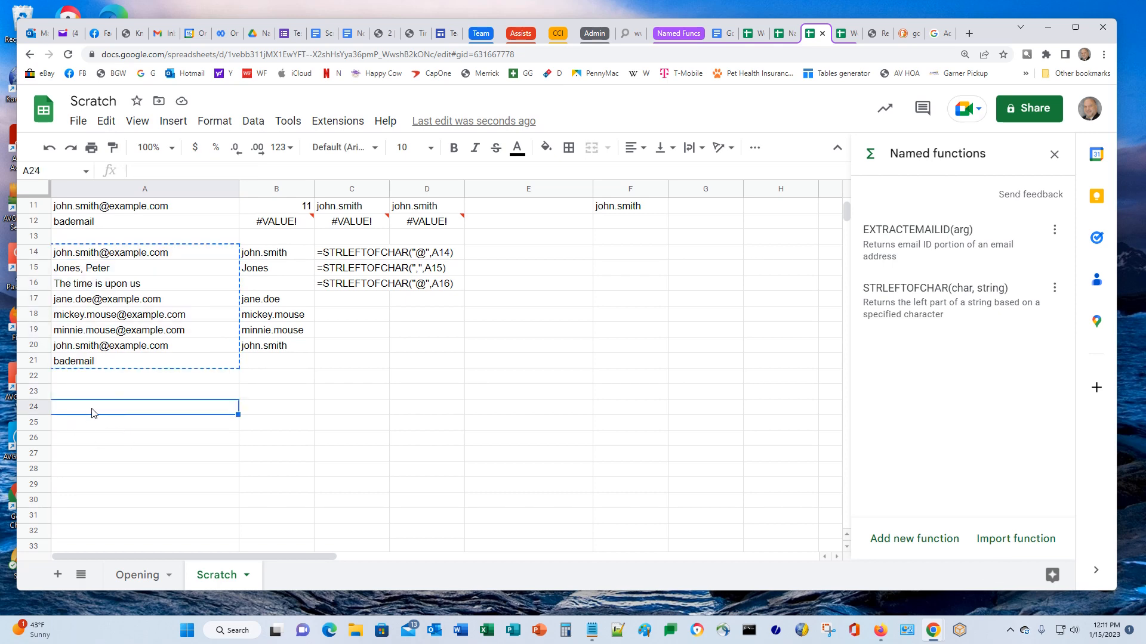
{"action": "key", "text": "ctrl+v"}
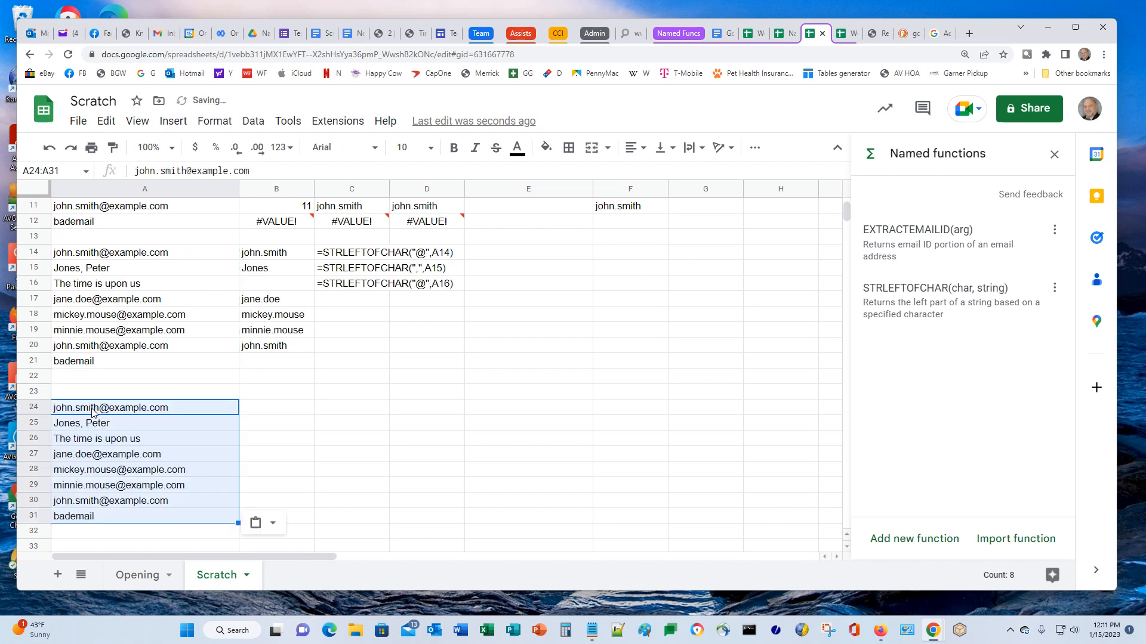
{"action": "key", "text": "Right"}
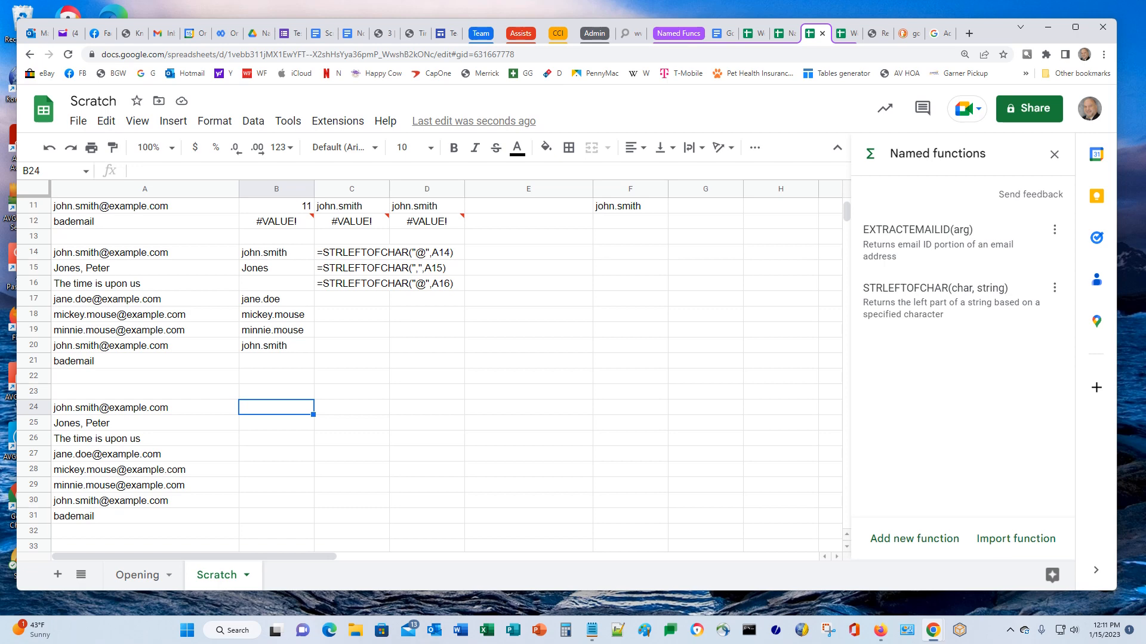
Copy the =FIND("@",A24) formula into B24 so it returns 11, then start =MID in C24
{"action": "key", "text": "Page_Up"}
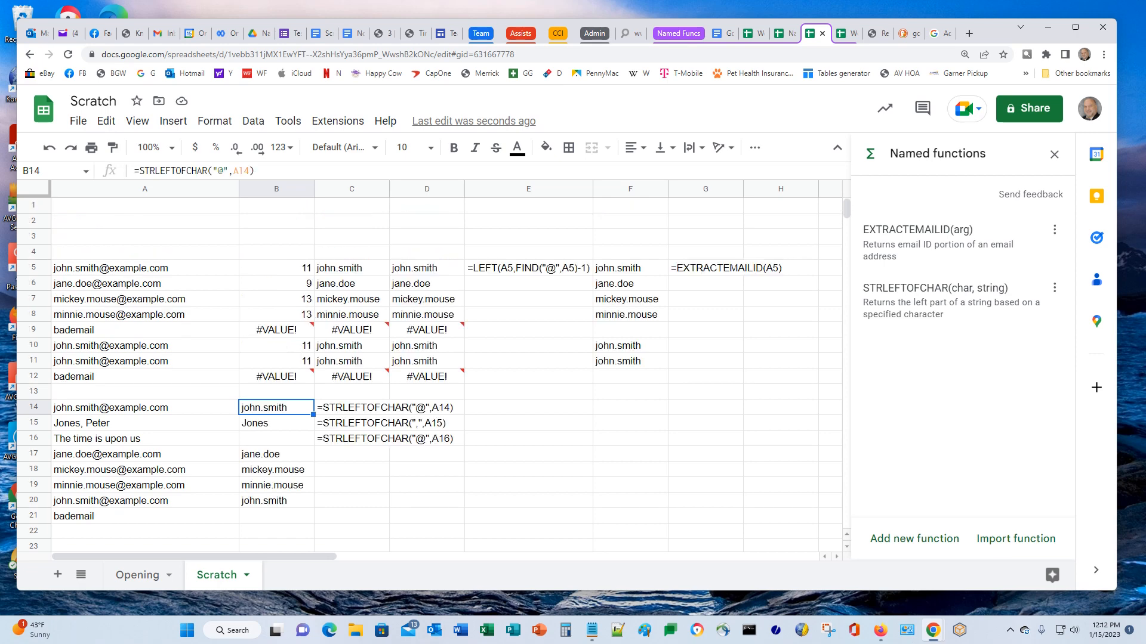
{"action": "key", "text": "Up"}
{"action": "key", "text": "Up"}
{"action": "key", "text": "Up"}
{"action": "key", "text": "Up"}
{"action": "key", "text": "Up"}
{"action": "key", "text": "Up"}
{"action": "key", "text": "Up"}
{"action": "key", "text": "Up"}
{"action": "key", "text": "Up"}
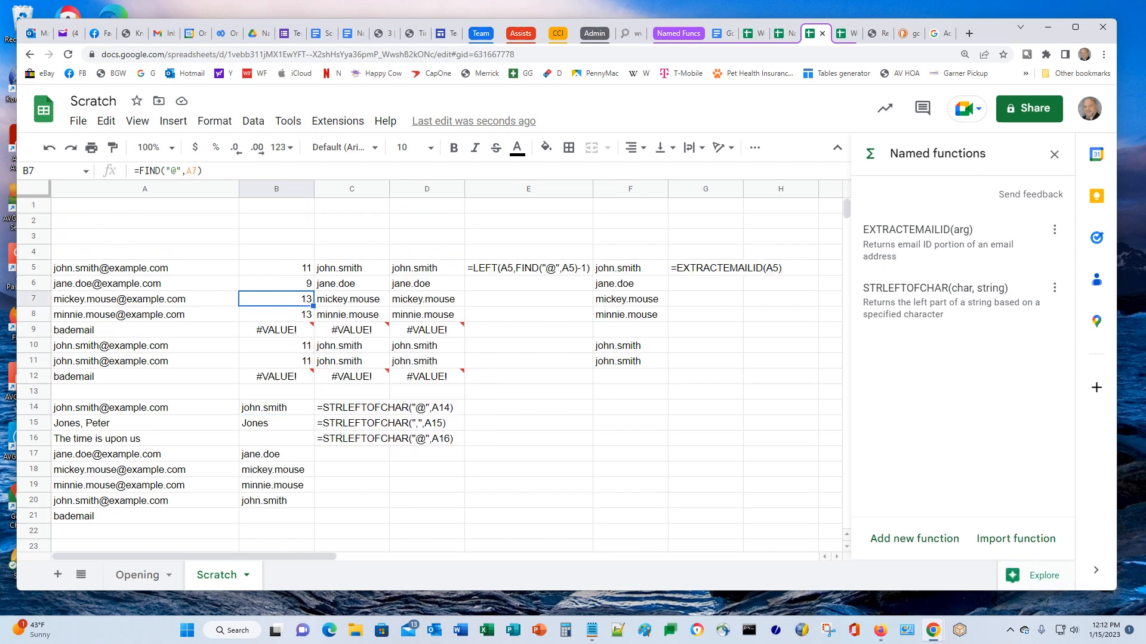
{"action": "key", "text": "Page_Down"}
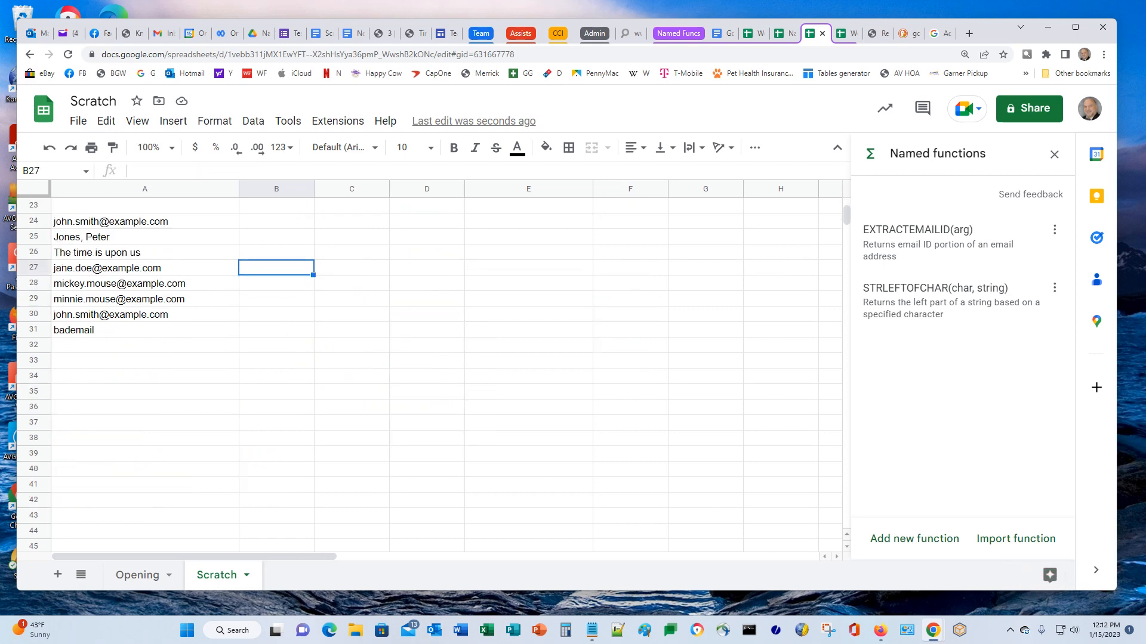
{"action": "key", "text": "Up"}
{"action": "key", "text": "Up"}
{"action": "key", "text": "Up"}
{"action": "key", "text": "Up"}
{"action": "key", "text": "Up"}
{"action": "key", "text": "Up"}
{"action": "key", "text": "Down"}
{"action": "key", "text": "Down"}
{"action": "key", "text": "Down"}
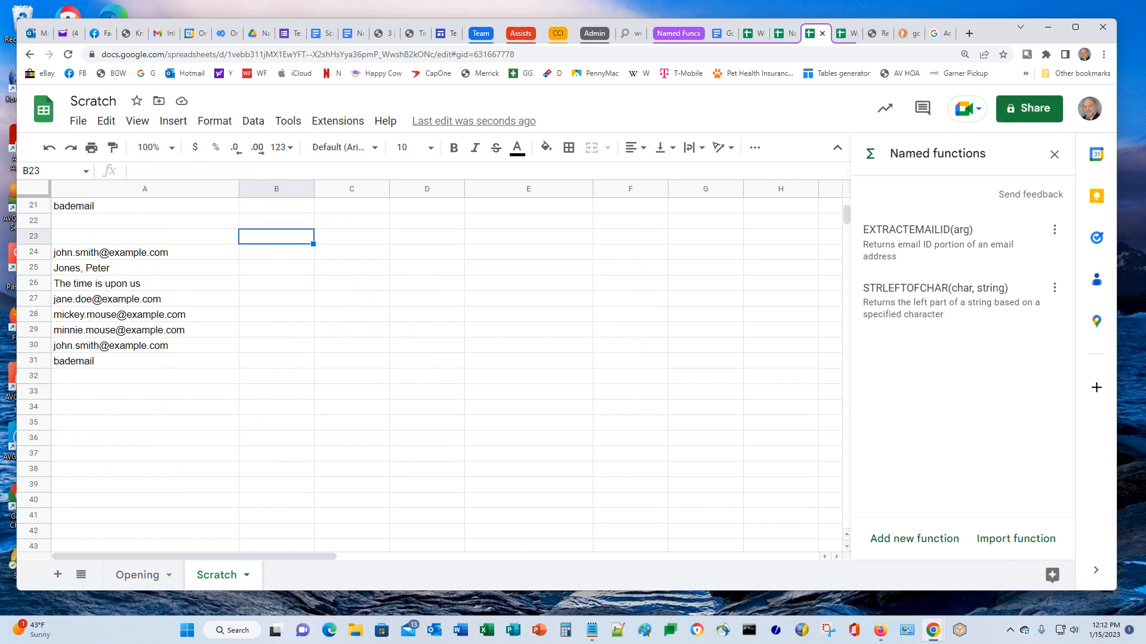
{"action": "key", "text": "ctrl+v"}
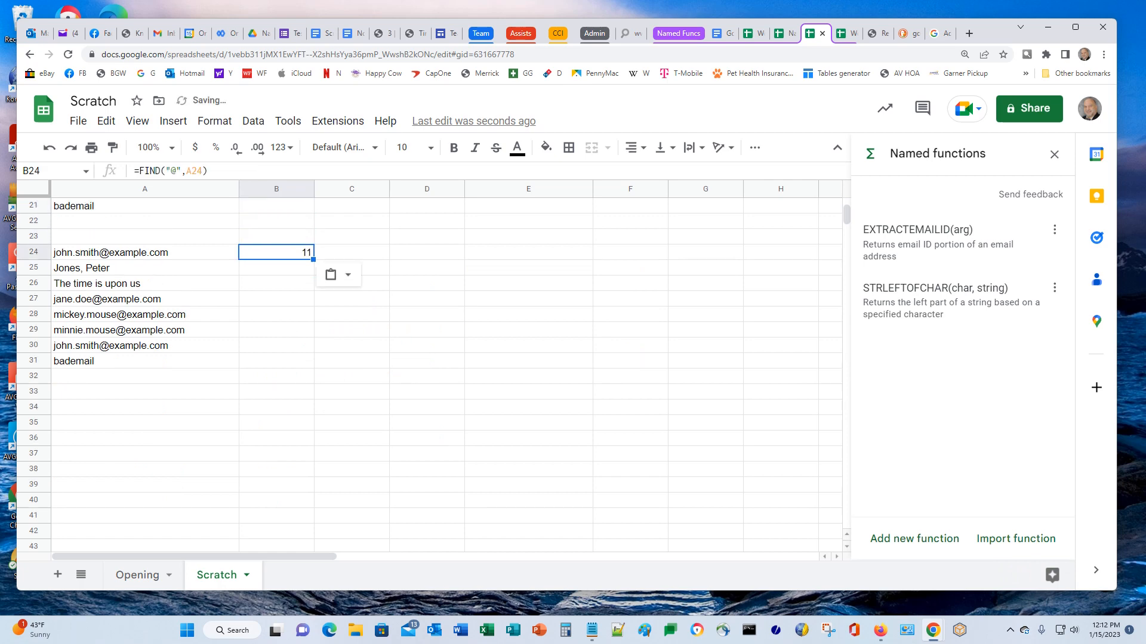
{"action": "key", "text": "Right"}
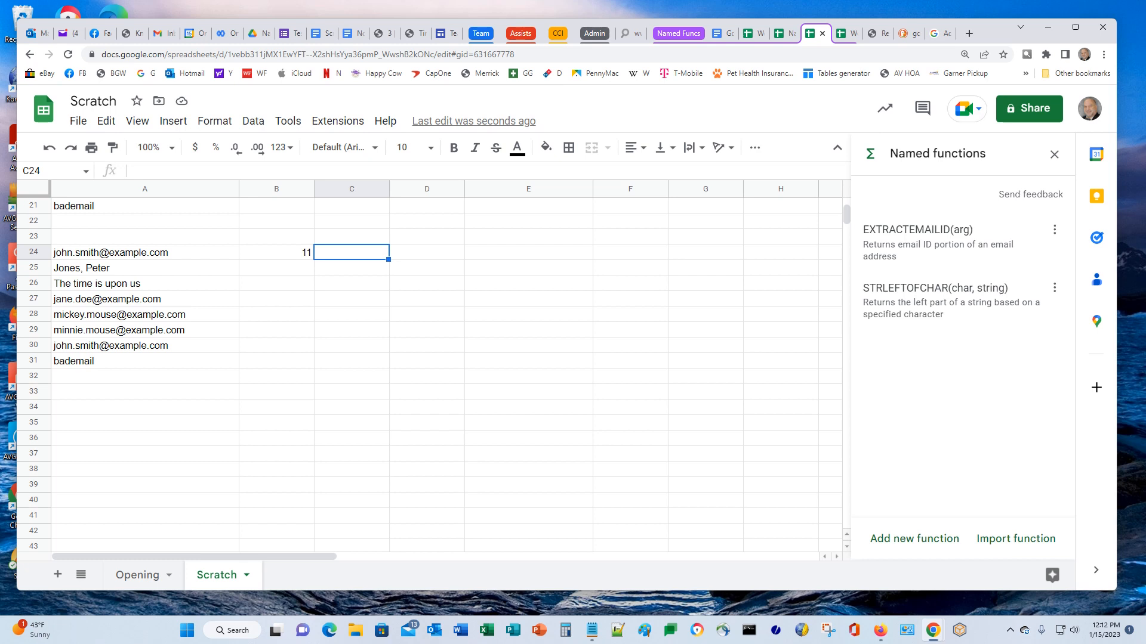
{"action": "type", "text": "=MID"}
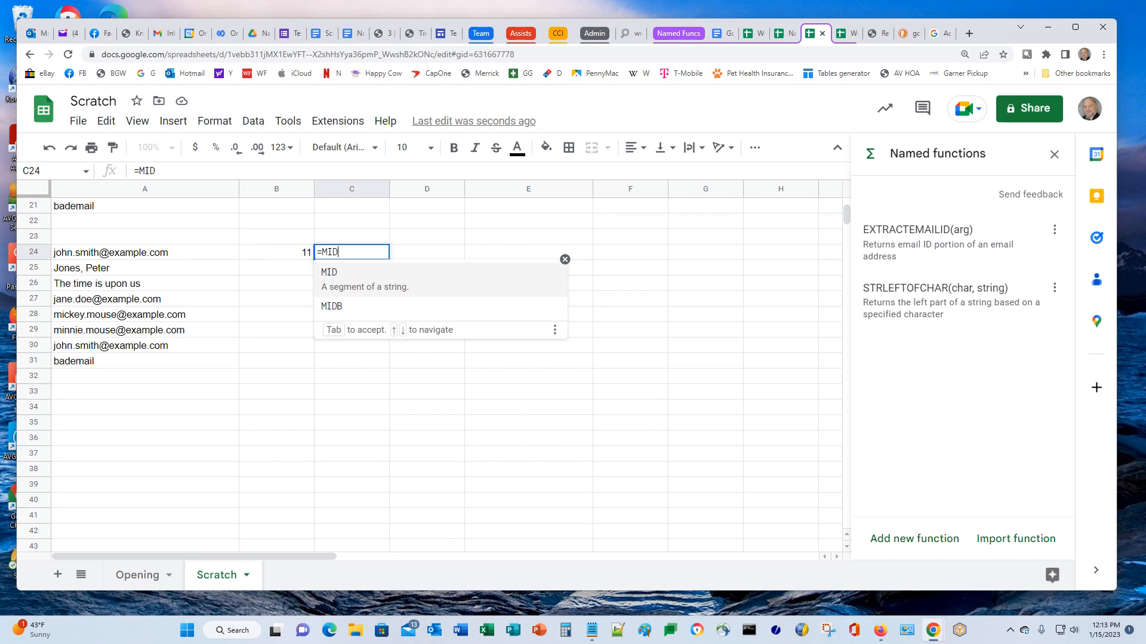
Extend C24 to =MID(A24,FIND("@", A24)+1, so extraction begins just after the @
{"action": "type", "text": "("}
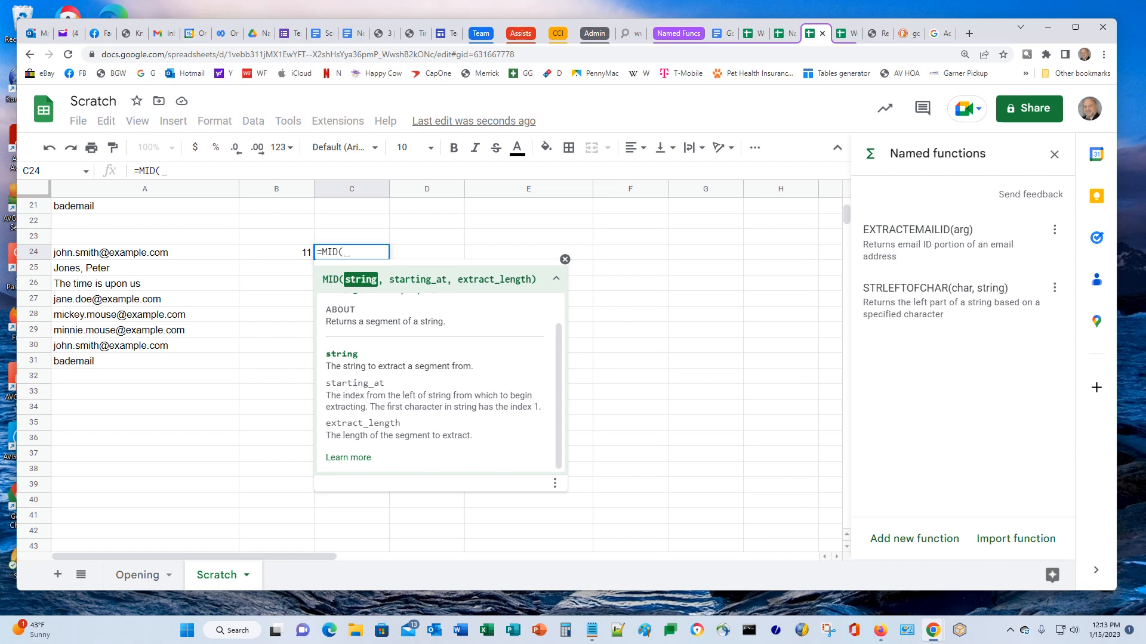
{"action": "key", "text": "Left"}
{"action": "key", "text": "Left"}
{"action": "type", "text": ","}
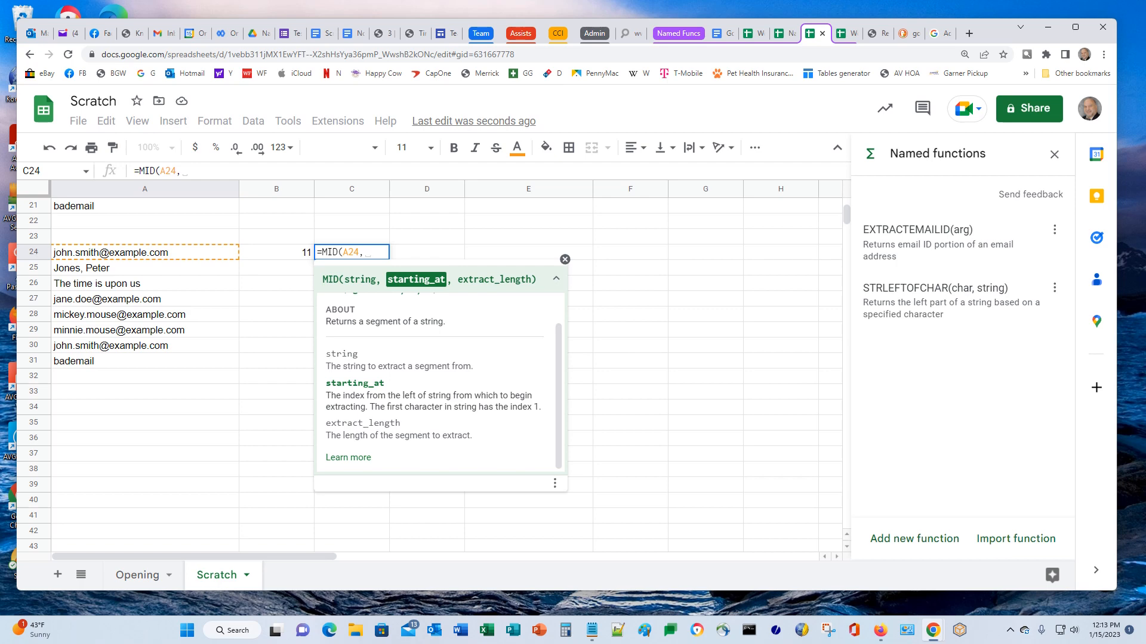
{"action": "type", "text": "FIN"}
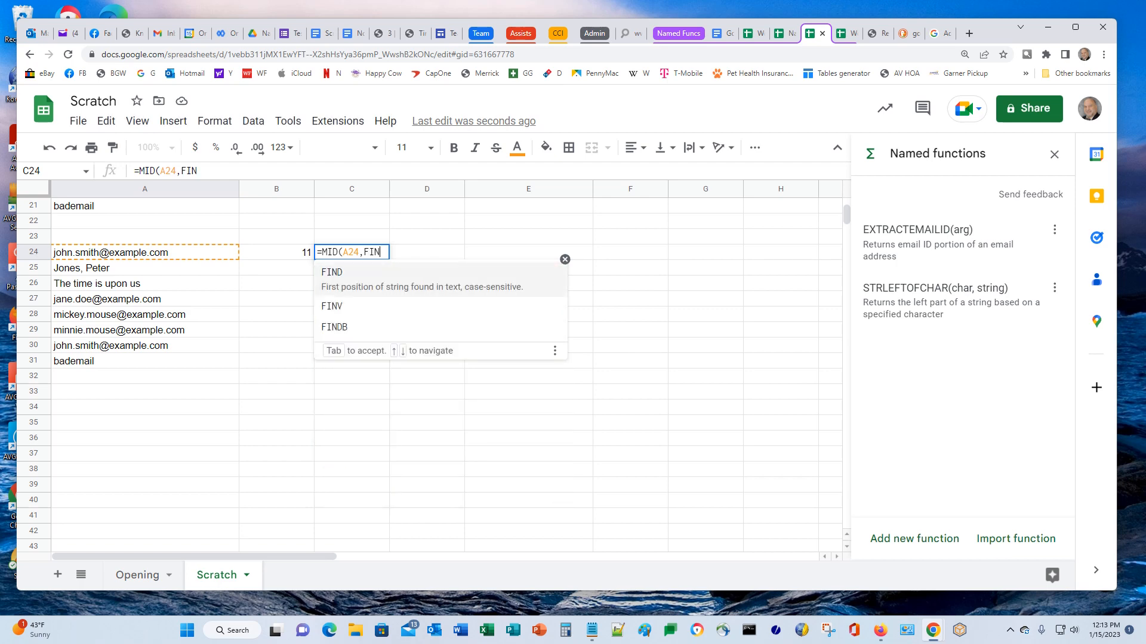
{"action": "type", "text": "D("}
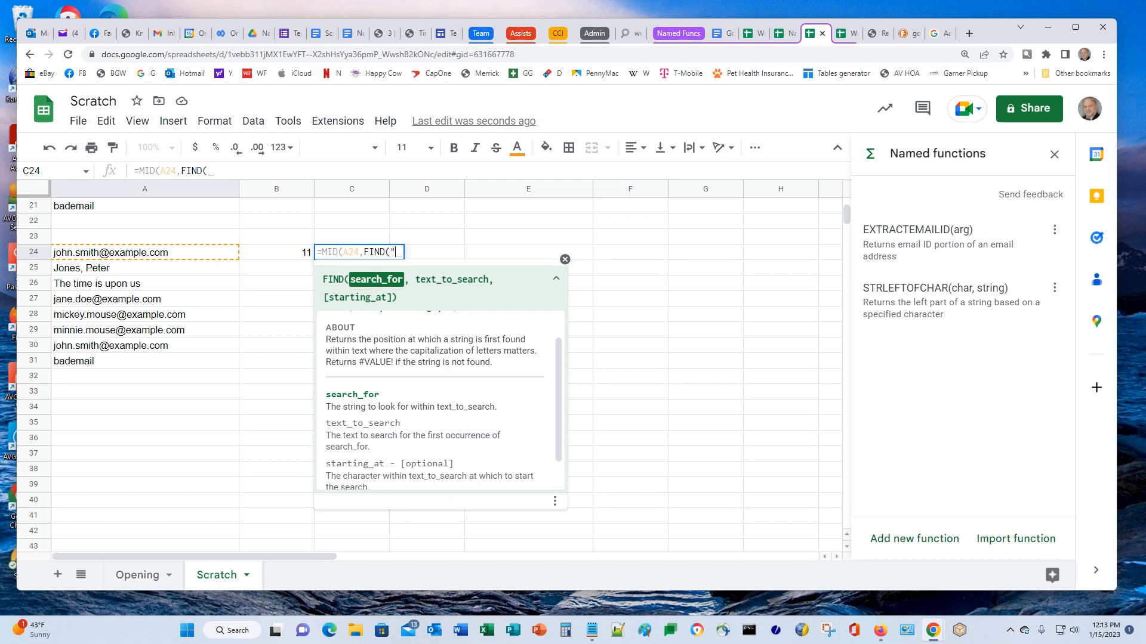
{"action": "type", "text": "\"@\""}
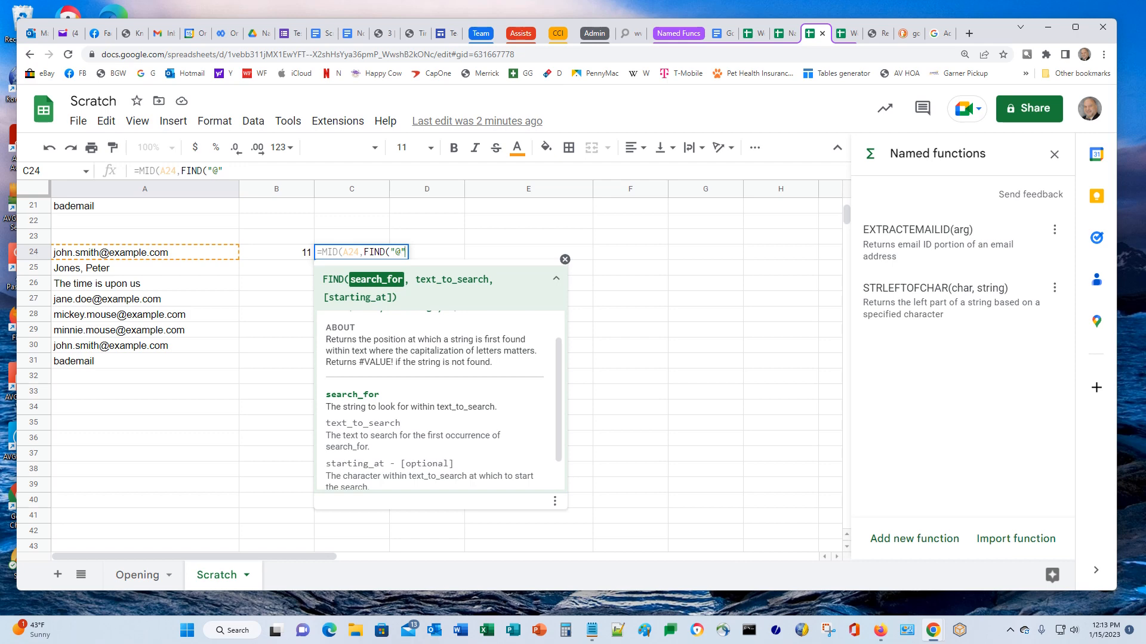
{"action": "type", "text": ", "}
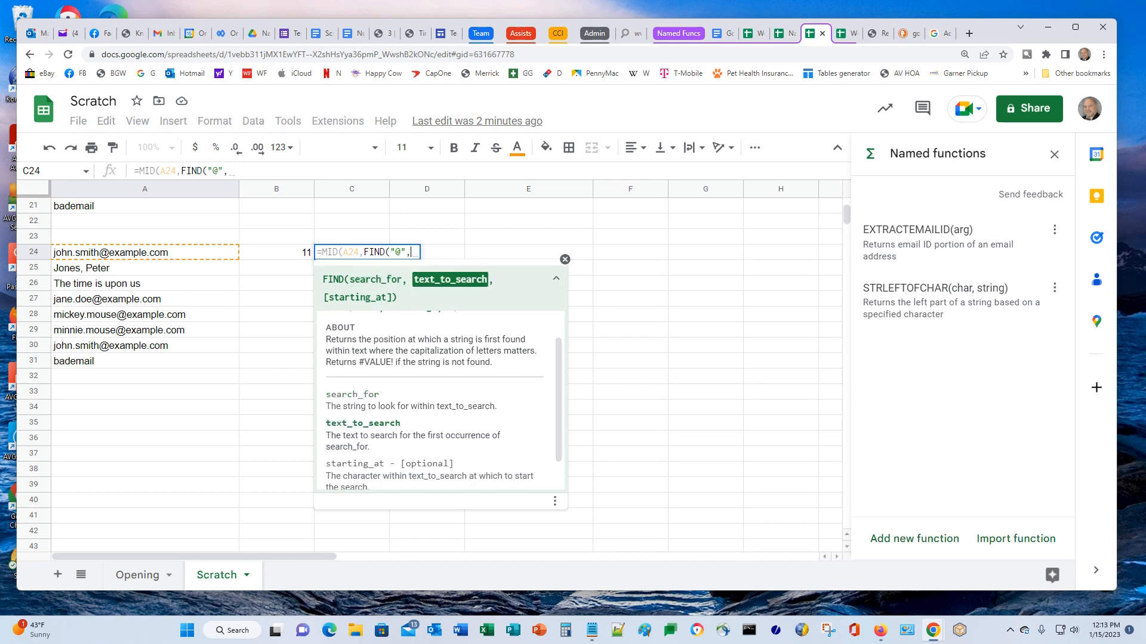
{"action": "type", "text": "A24"}
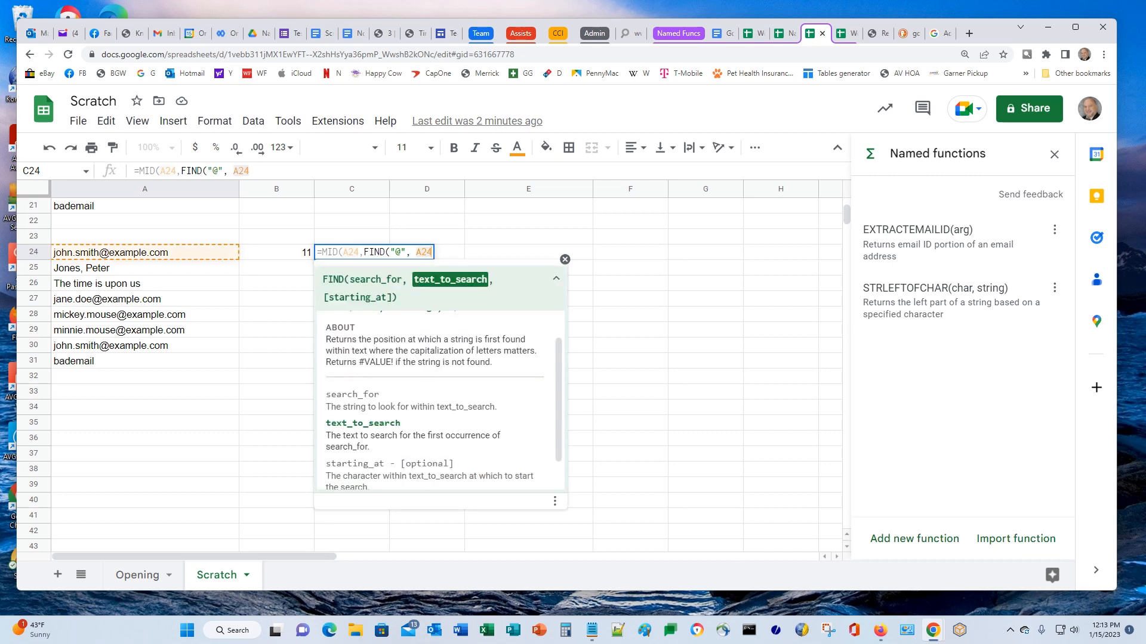
{"action": "type", "text": ")"}
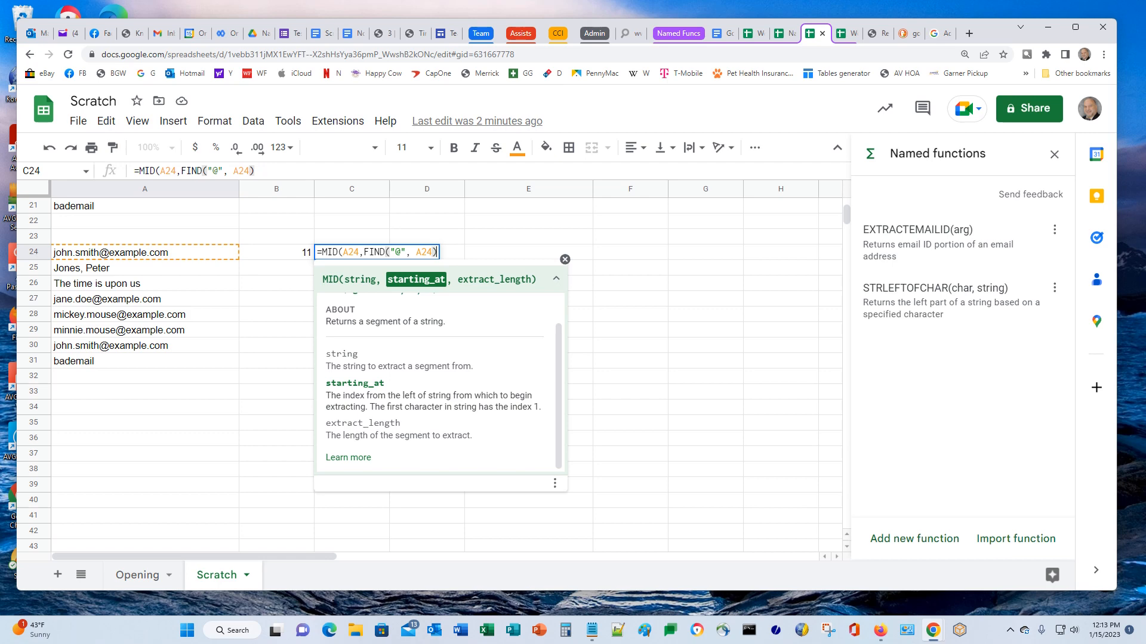
{"action": "type", "text": "+1,"}
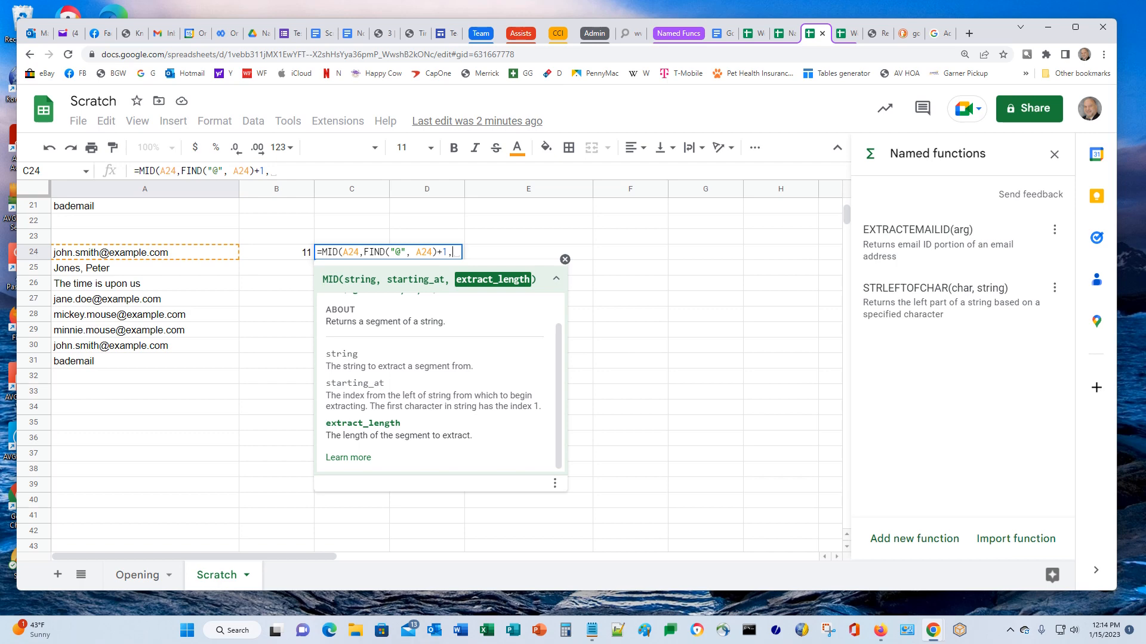
Finish C24 as =MID(A24,FIND("@", A24)+1,1000) so it returns example.com
{"action": "type", "text": "1000"}
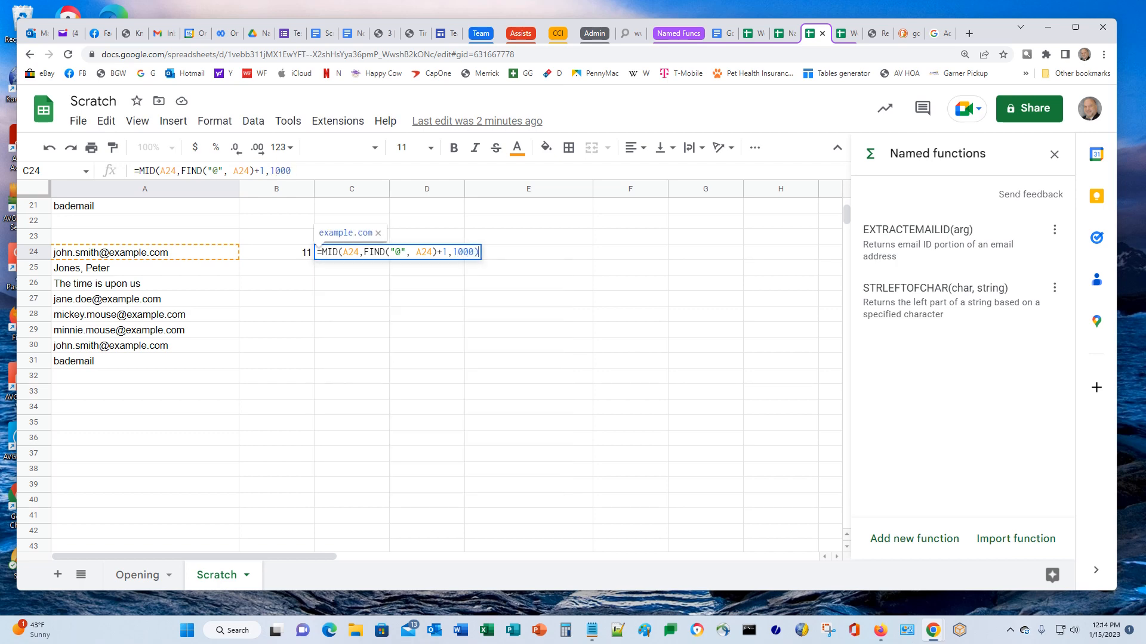
{"action": "type", "text": ")"}
{"action": "key", "text": "Return"}
{"action": "key", "text": "Up"}
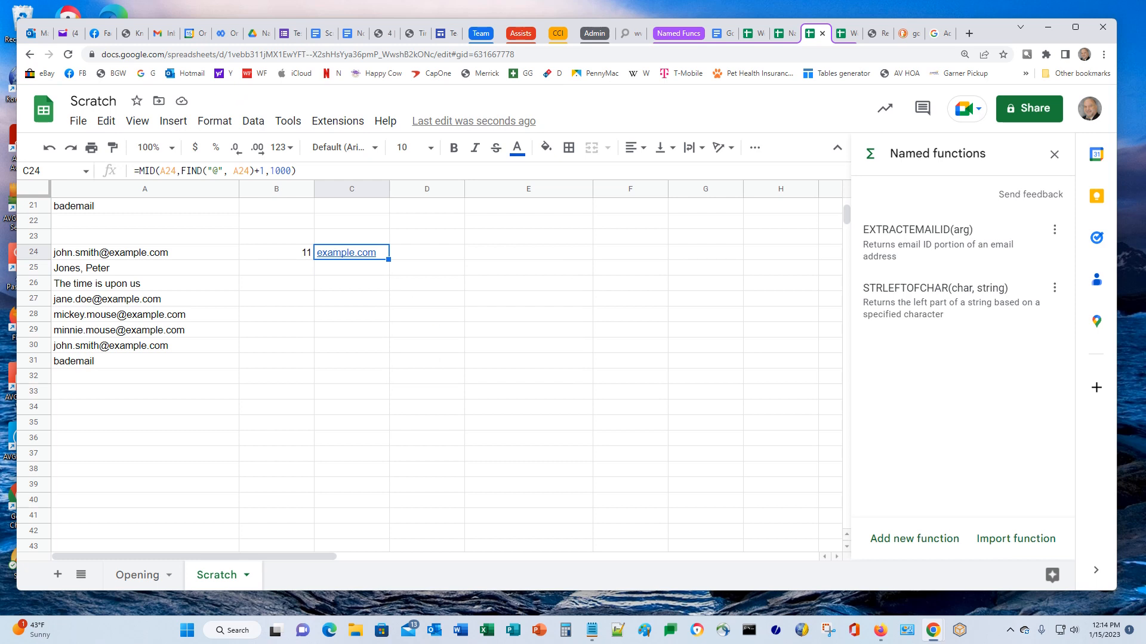
{"action": "left_click", "coordinate": [142, 172]}
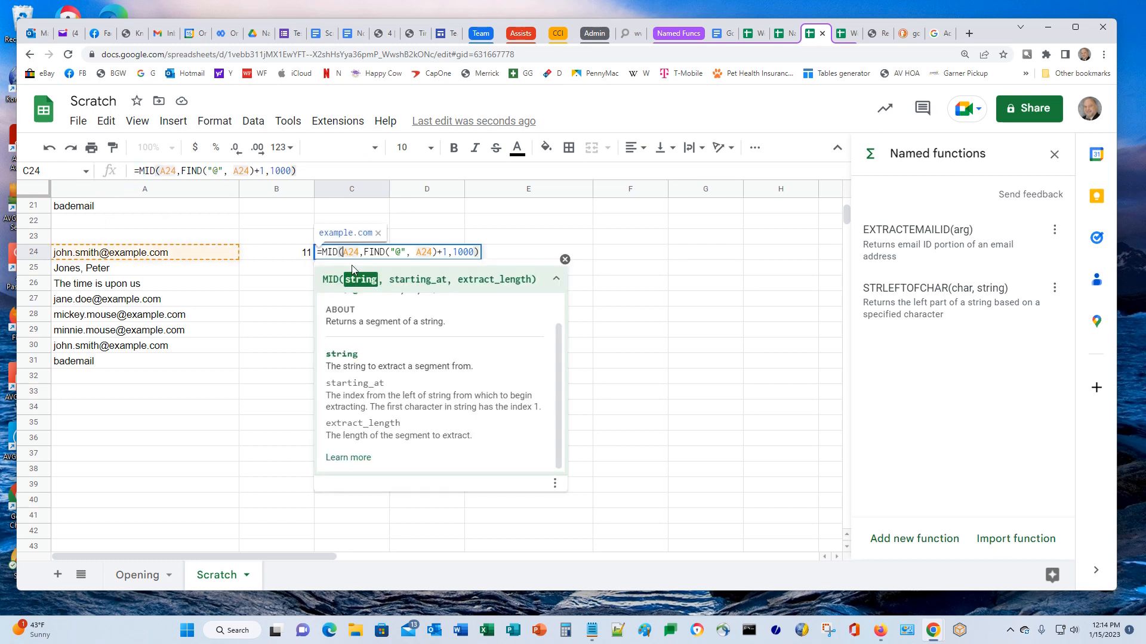
{"action": "left_click", "coordinate": [352, 457]}
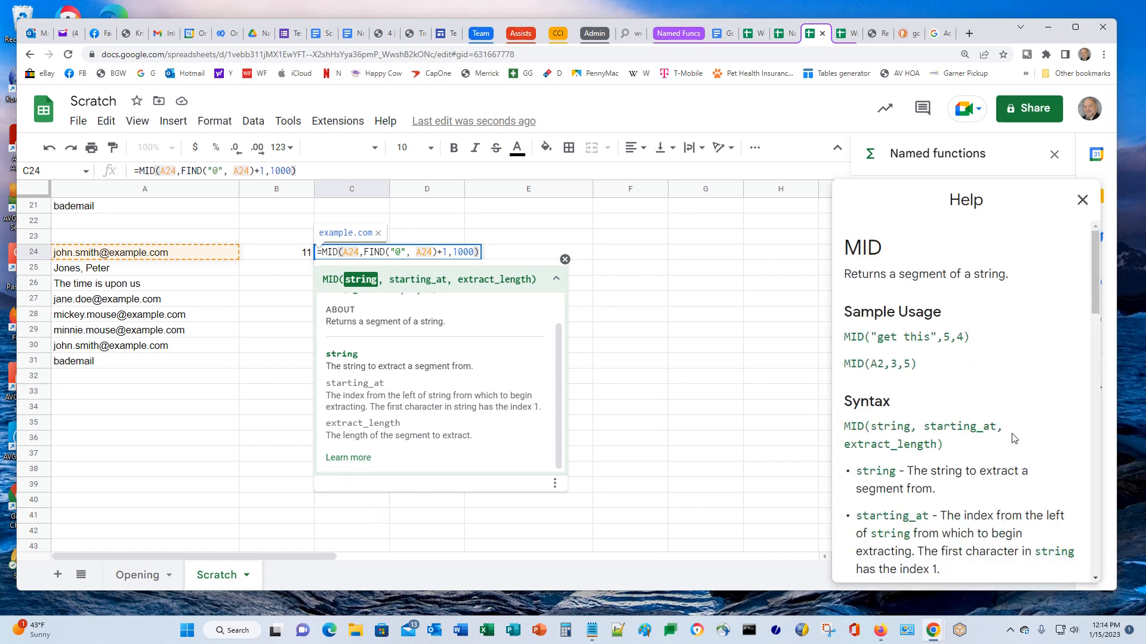
{"action": "scroll", "coordinate": [1017, 439], "scroll_direction": "down", "scroll_amount": 3}
{"action": "scroll", "coordinate": [899, 360], "scroll_direction": "down", "scroll_amount": 2}
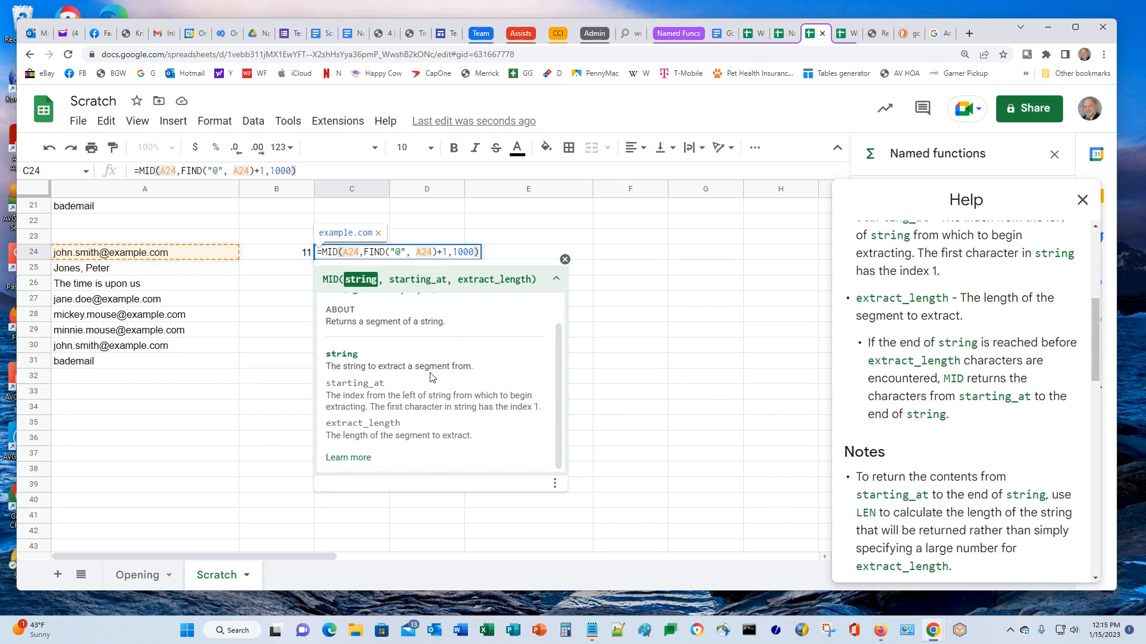
{"action": "scroll", "coordinate": [799, 409], "scroll_direction": "down", "scroll_amount": 2}
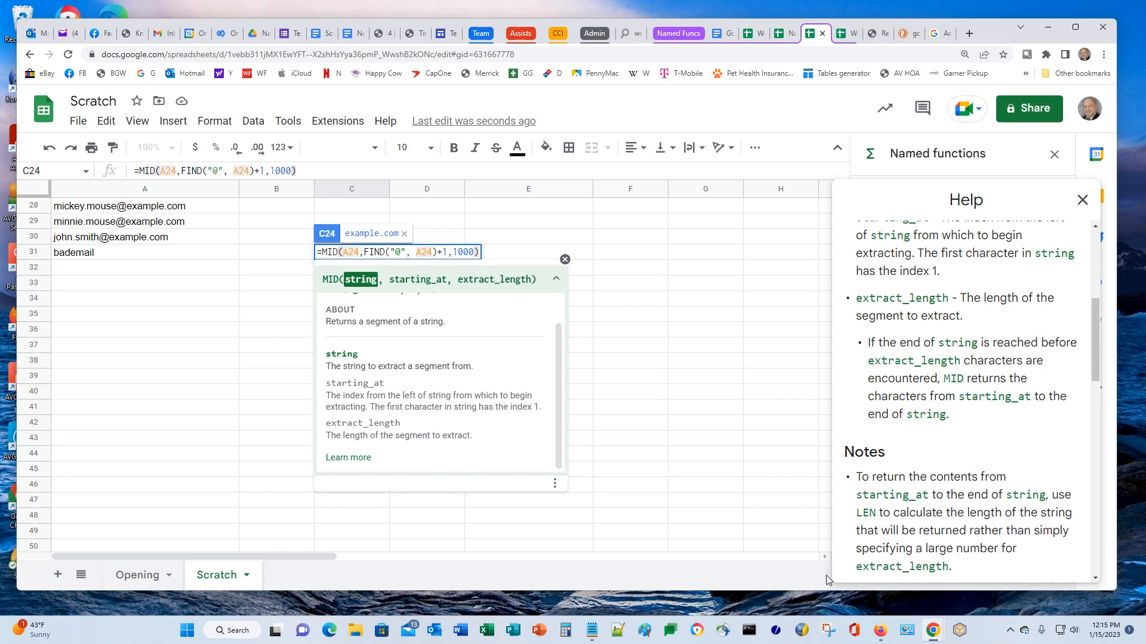
{"action": "left_click", "coordinate": [1081, 201]}
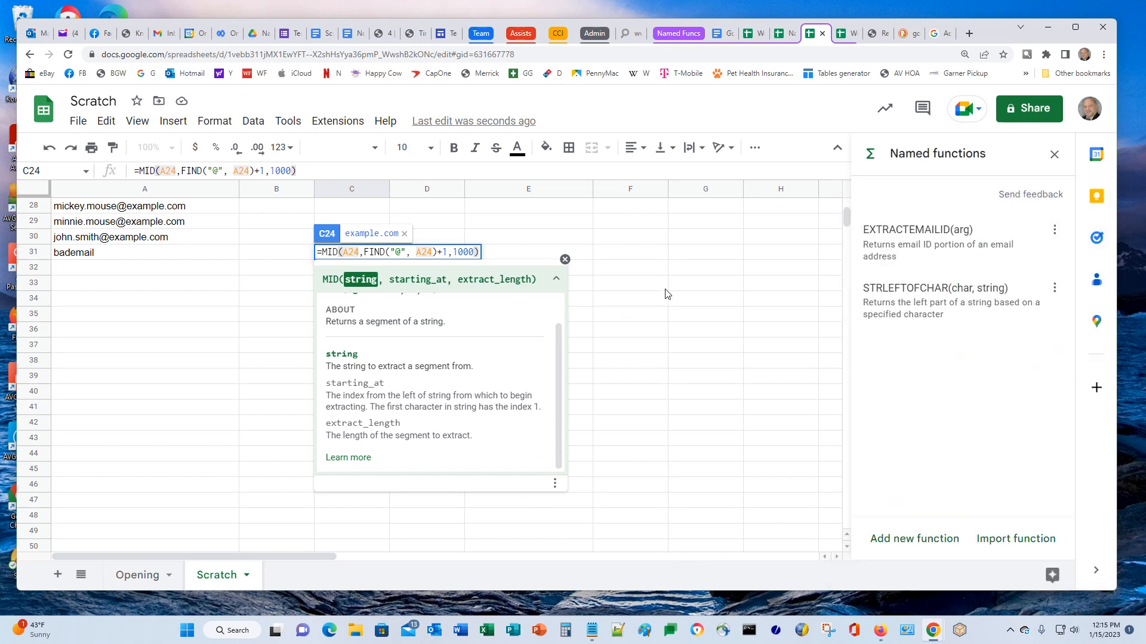
{"action": "left_click", "coordinate": [684, 317]}
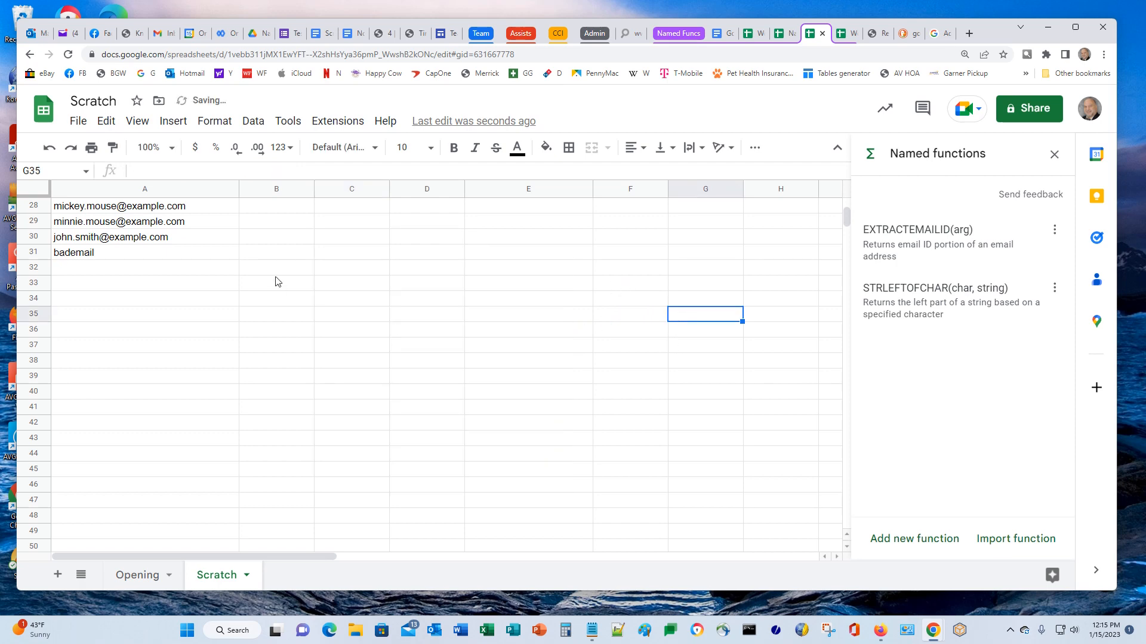
{"action": "scroll", "coordinate": [512, 469], "scroll_direction": "up", "scroll_amount": 3}
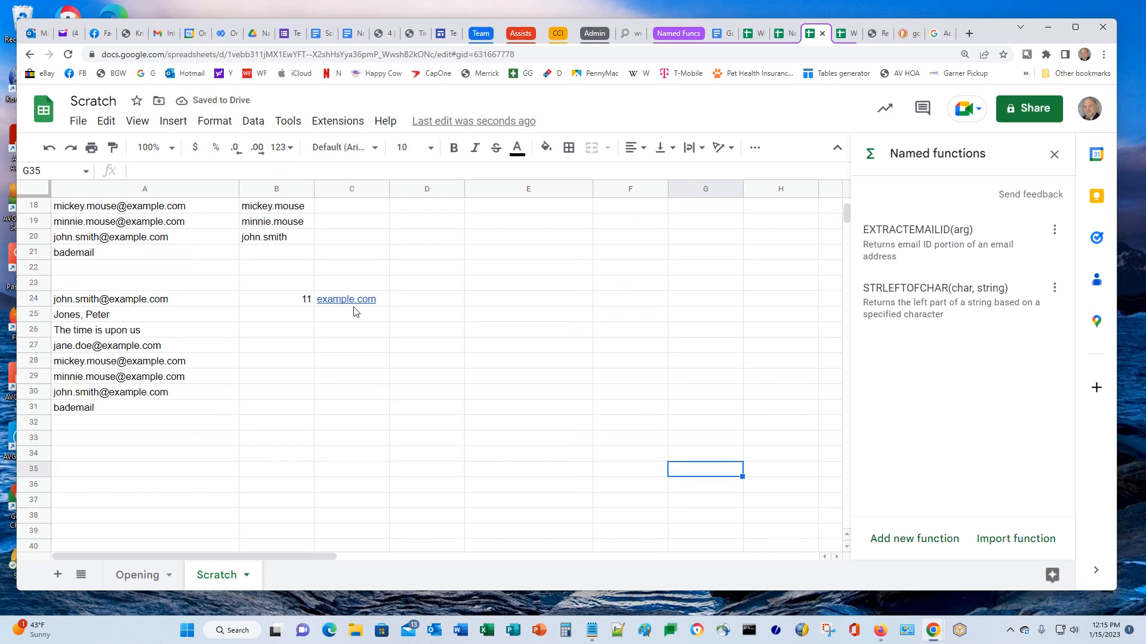
{"action": "left_click", "coordinate": [354, 309]}
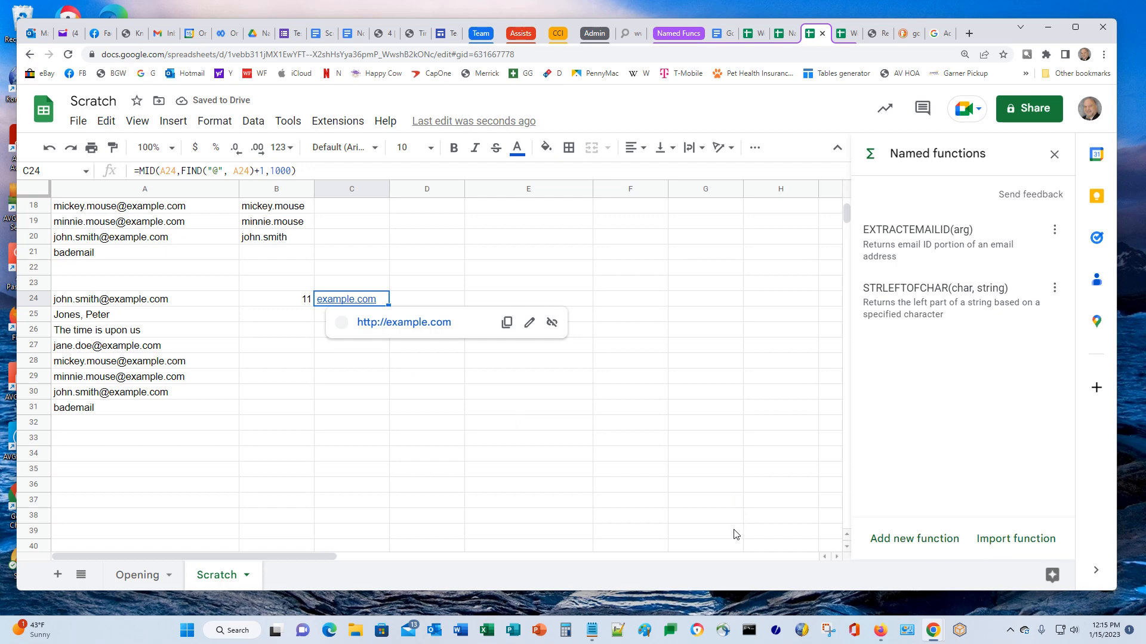
{"action": "mouse_move", "coordinate": [35, 629]}
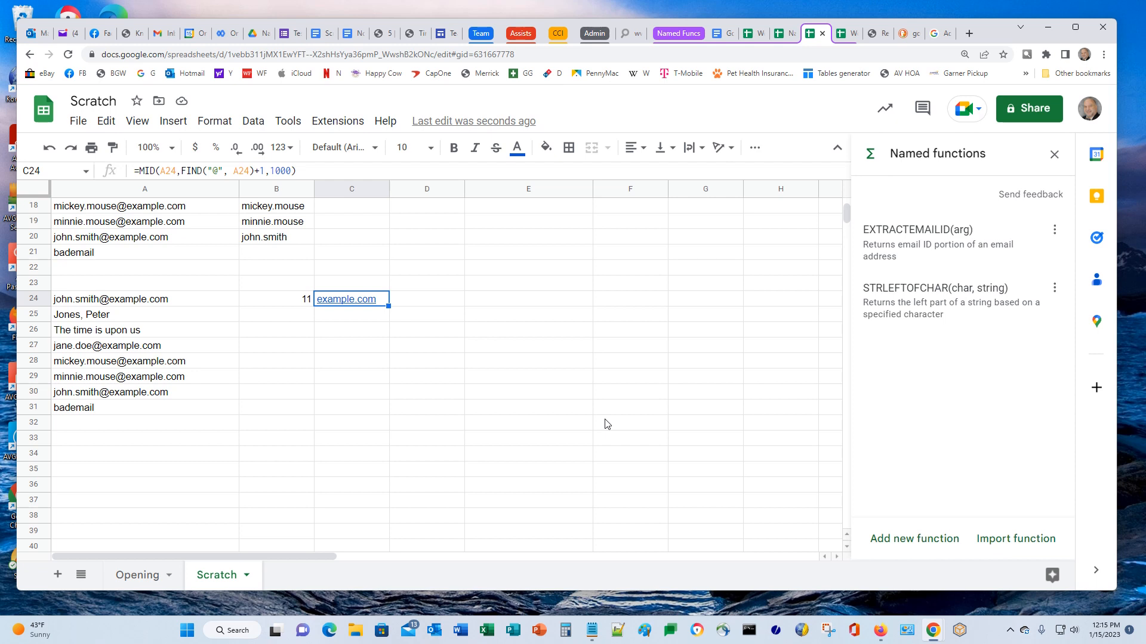
{"action": "left_click", "coordinate": [439, 304]}
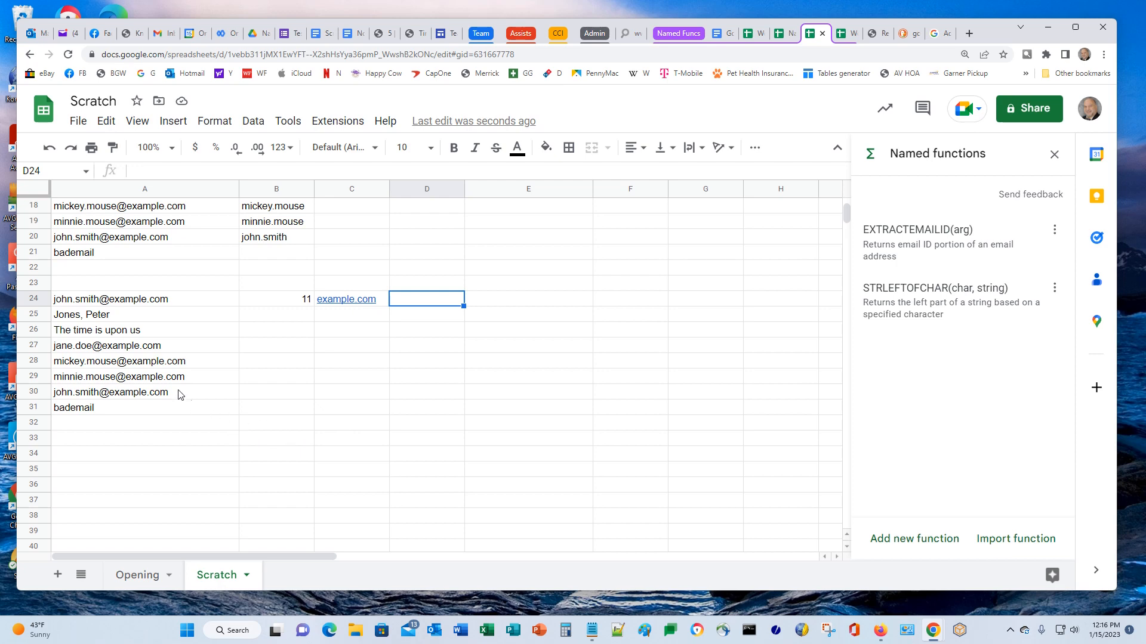
Insert a blank row 25 and set A24:A25 to Courier New
{"action": "left_click", "coordinate": [36, 315]}
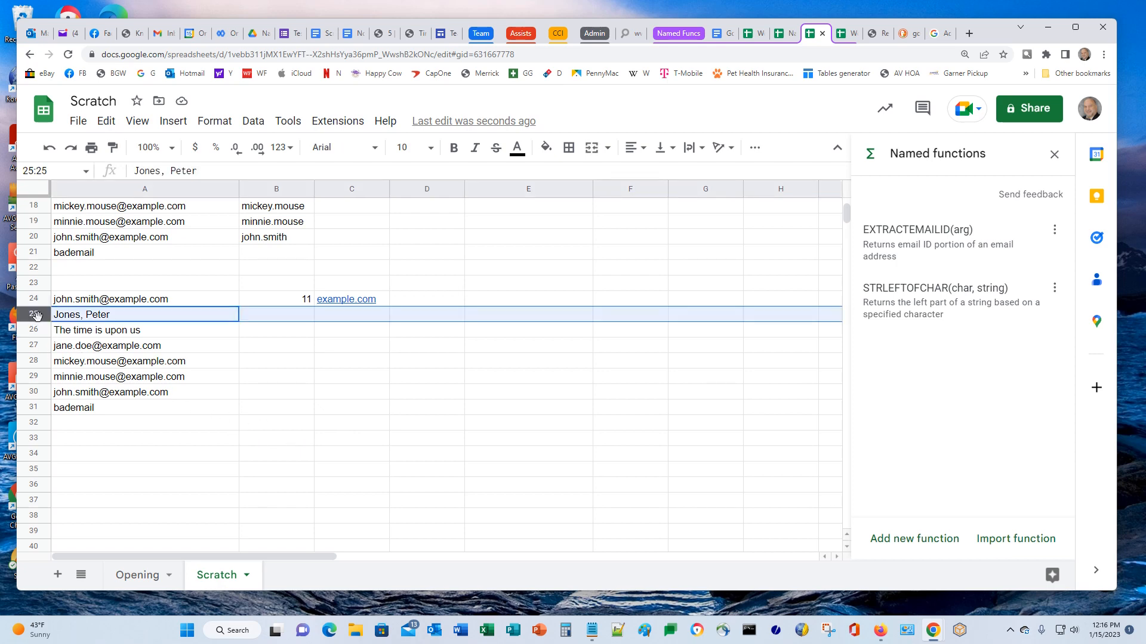
{"action": "right_click", "coordinate": [44, 317]}
{"action": "left_click", "coordinate": [99, 357]}
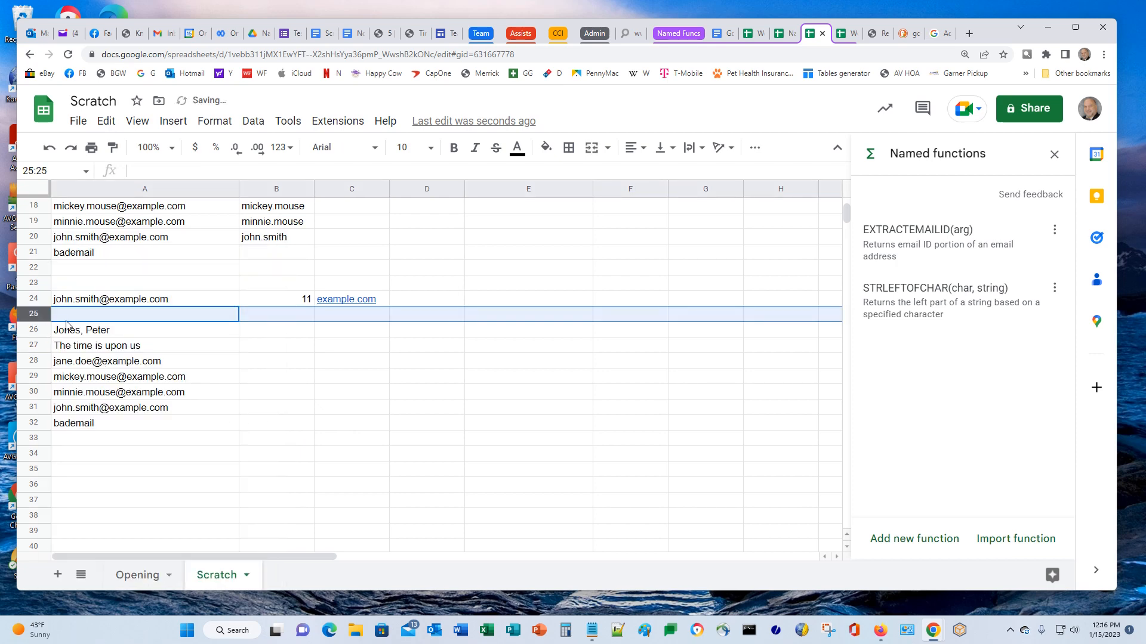
{"action": "left_click", "coordinate": [117, 299]}
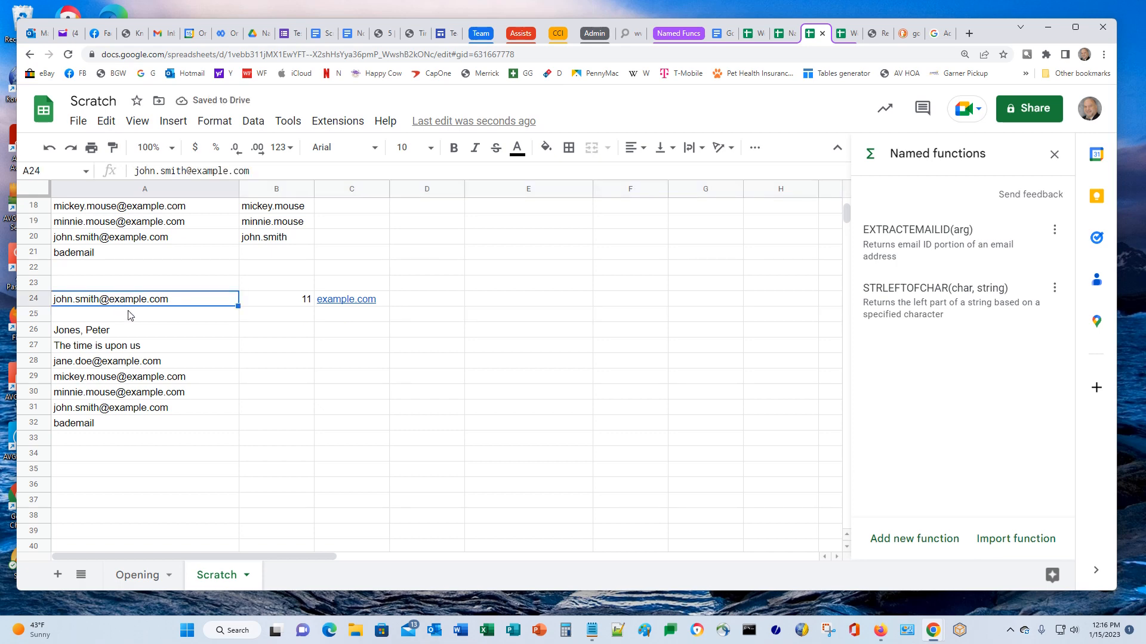
{"action": "left_click", "coordinate": [130, 317], "text": "shift"}
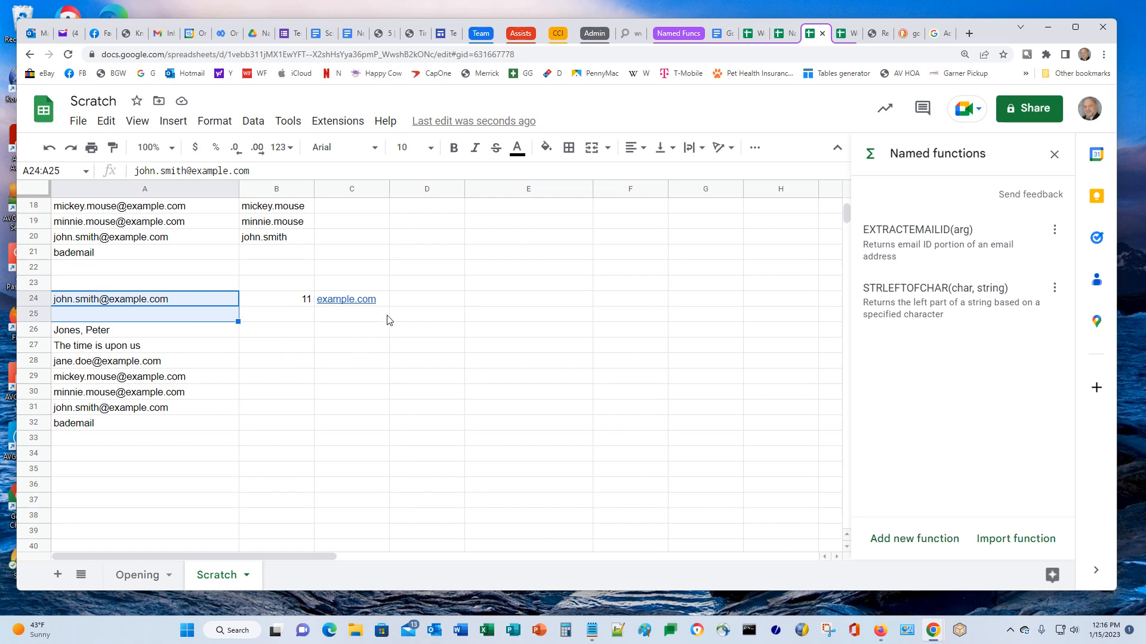
{"action": "left_click", "coordinate": [373, 154]}
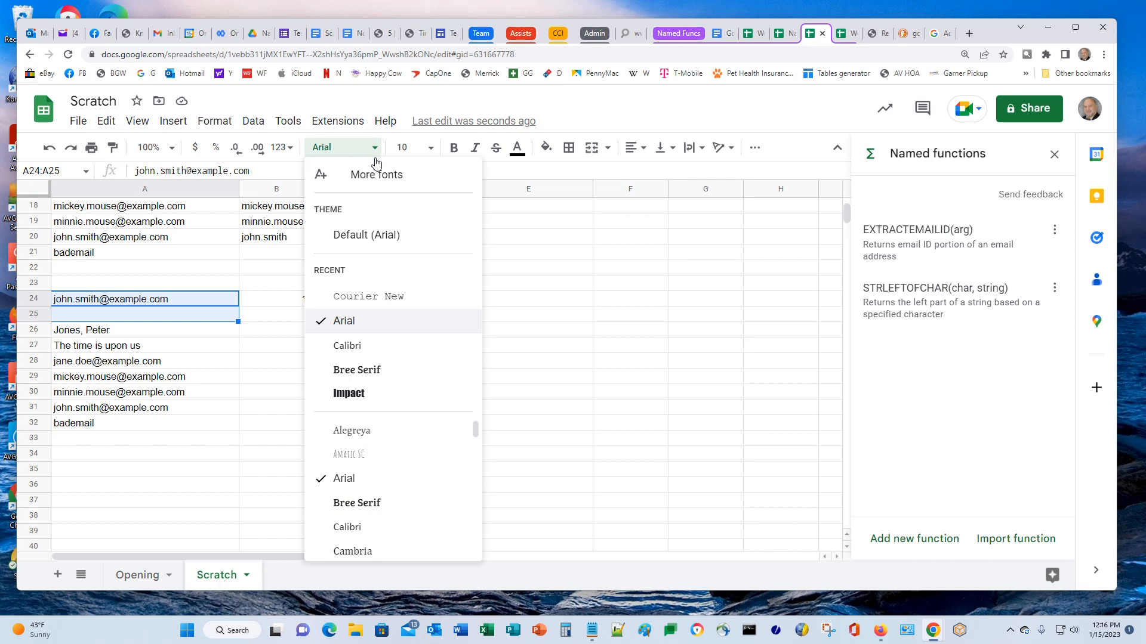
{"action": "left_click", "coordinate": [380, 297]}
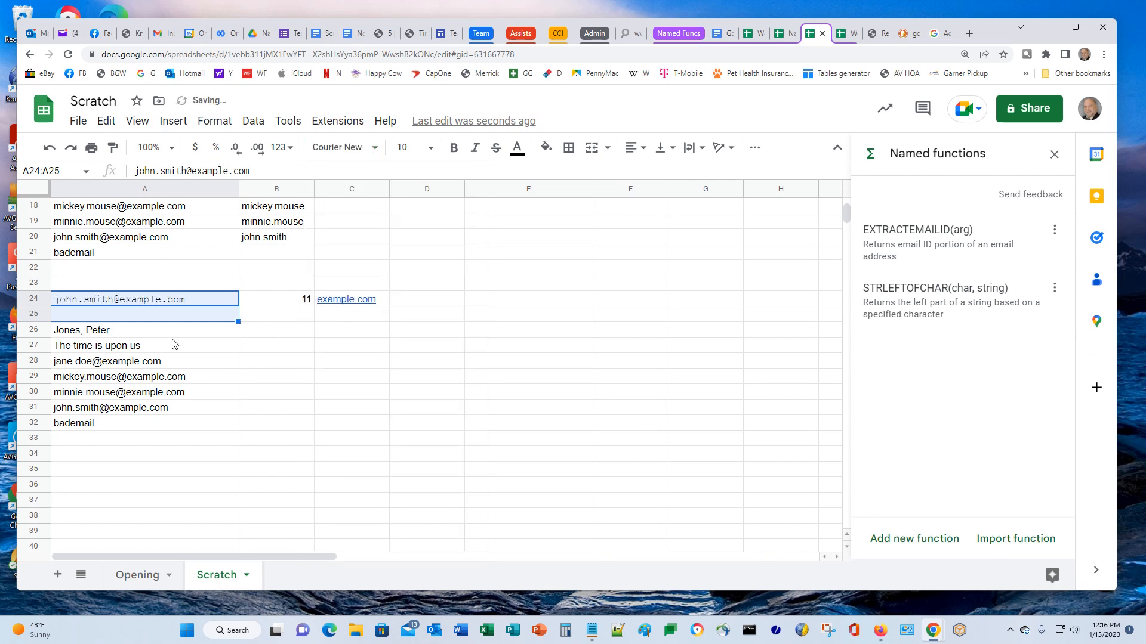
{"action": "left_click", "coordinate": [73, 319]}
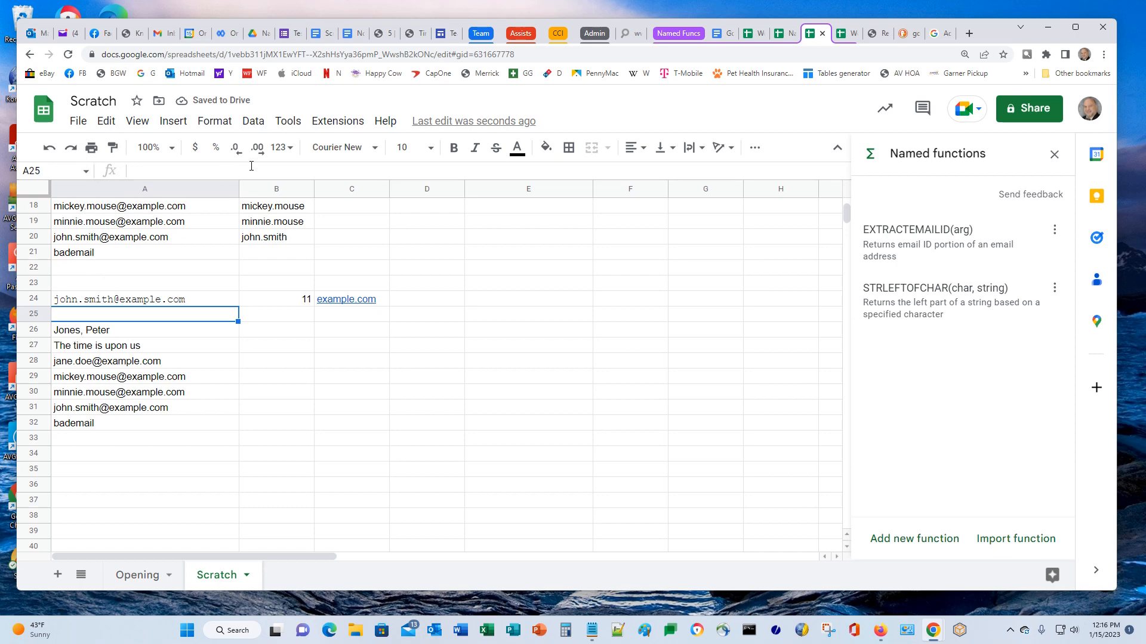
{"action": "type", "text": "012345678901"}
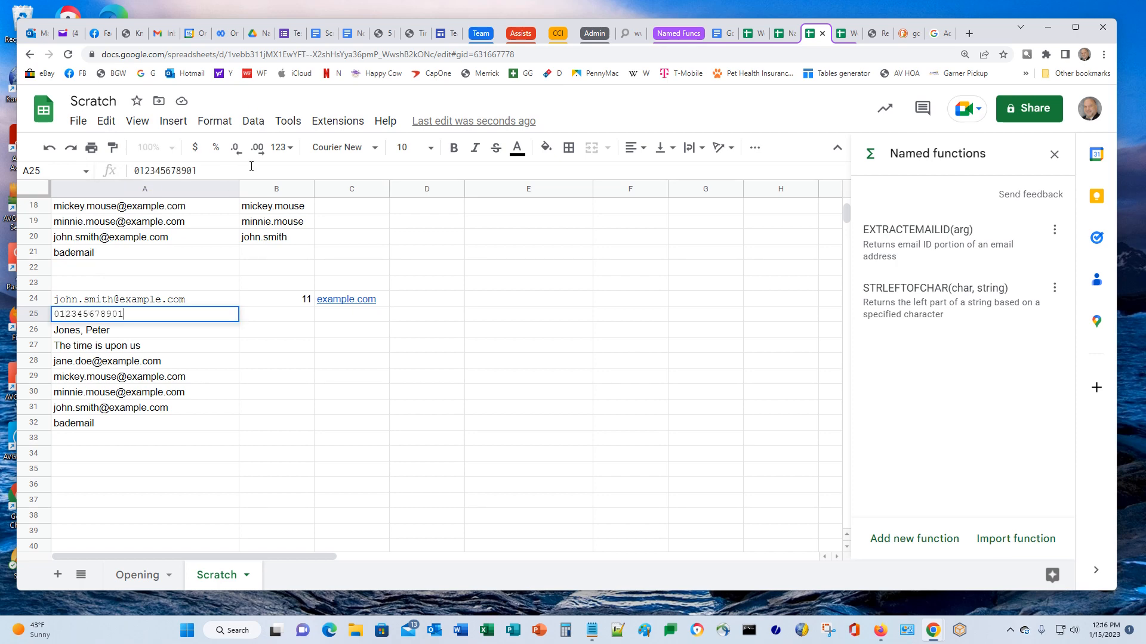
{"action": "type", "text": "2345678901234567"}
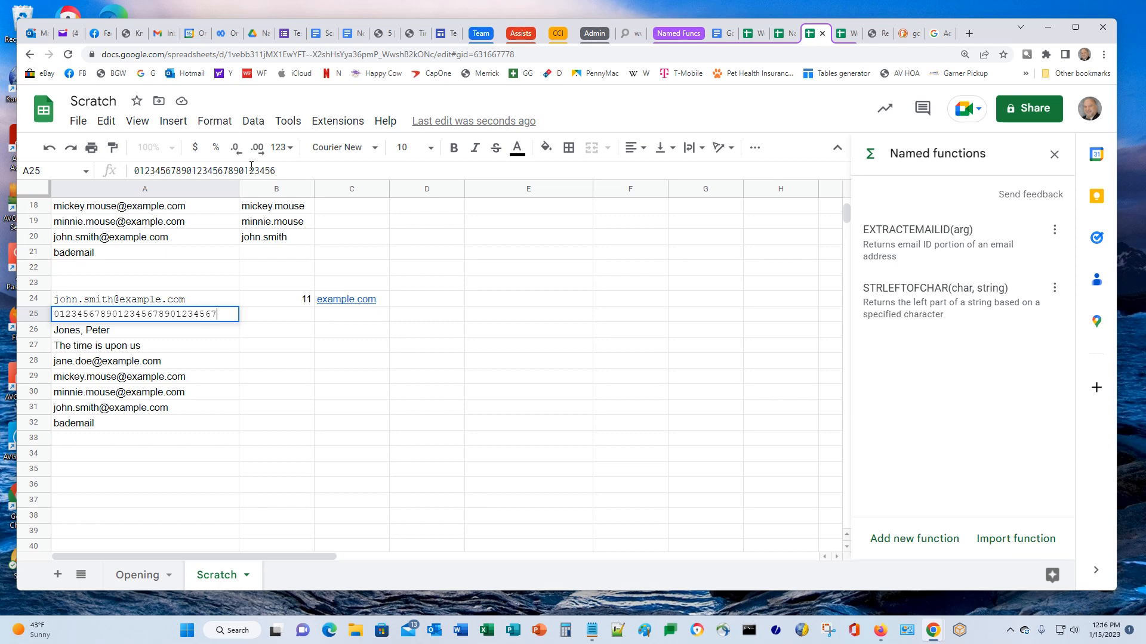
{"action": "type", "text": "890"}
{"action": "key", "text": "Return"}
{"action": "key", "text": "Up"}
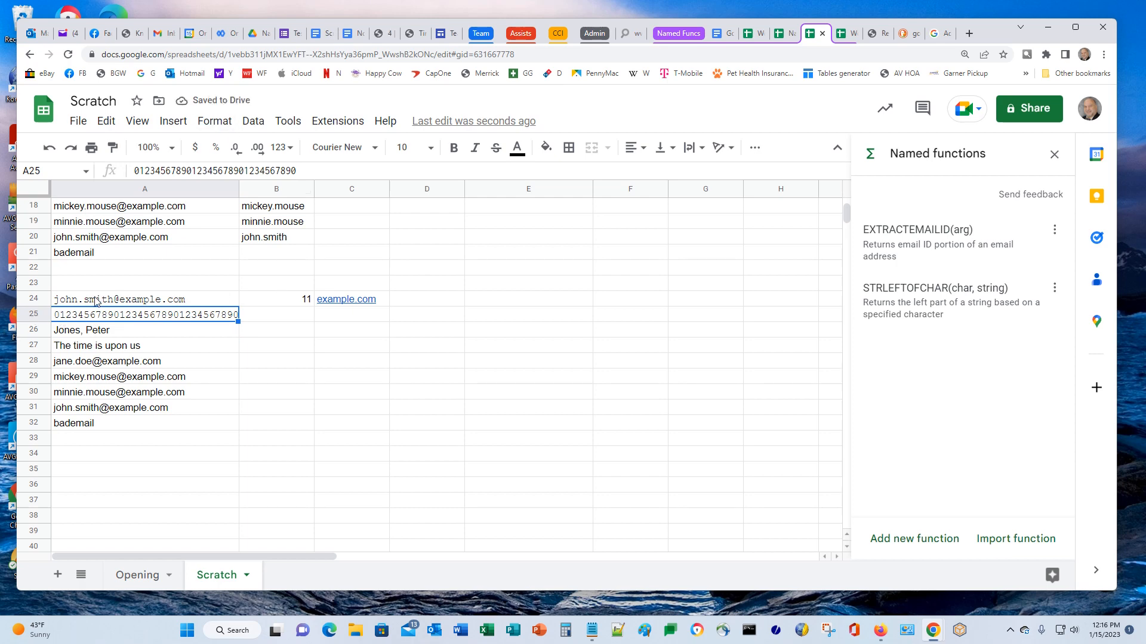
{"action": "left_click", "coordinate": [136, 172]}
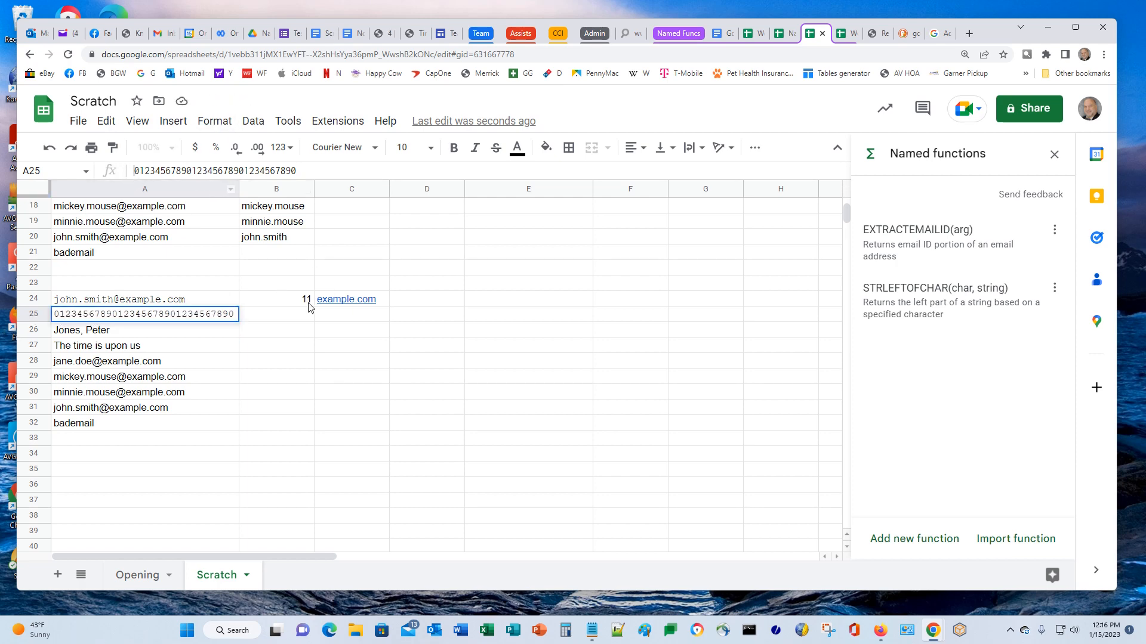
{"action": "key", "text": "Delete"}
{"action": "key", "text": "Return"}
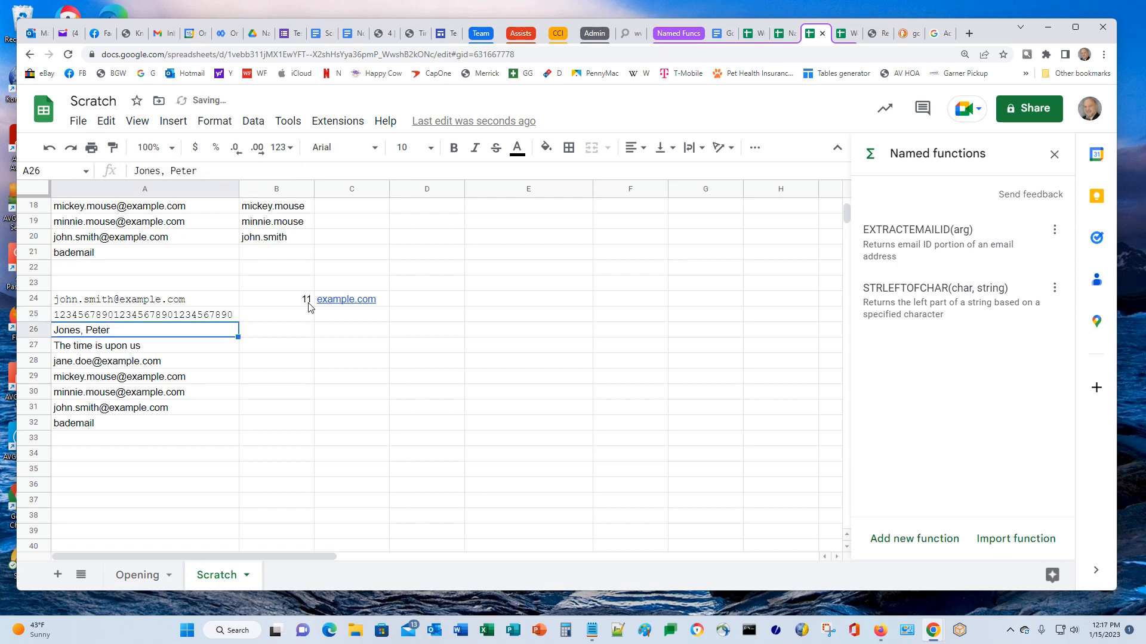
{"action": "key", "text": "Up"}
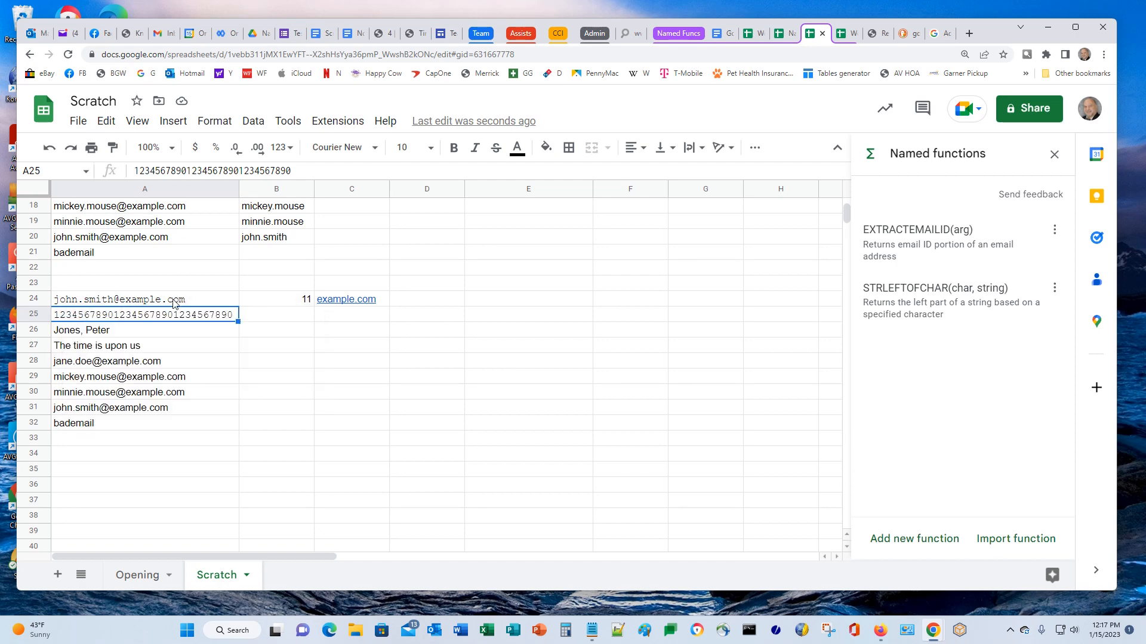
Put =LEN(A24) in D24 so it shows 22
{"action": "mouse_move", "coordinate": [173, 307]}
{"action": "left_click", "coordinate": [425, 300]}
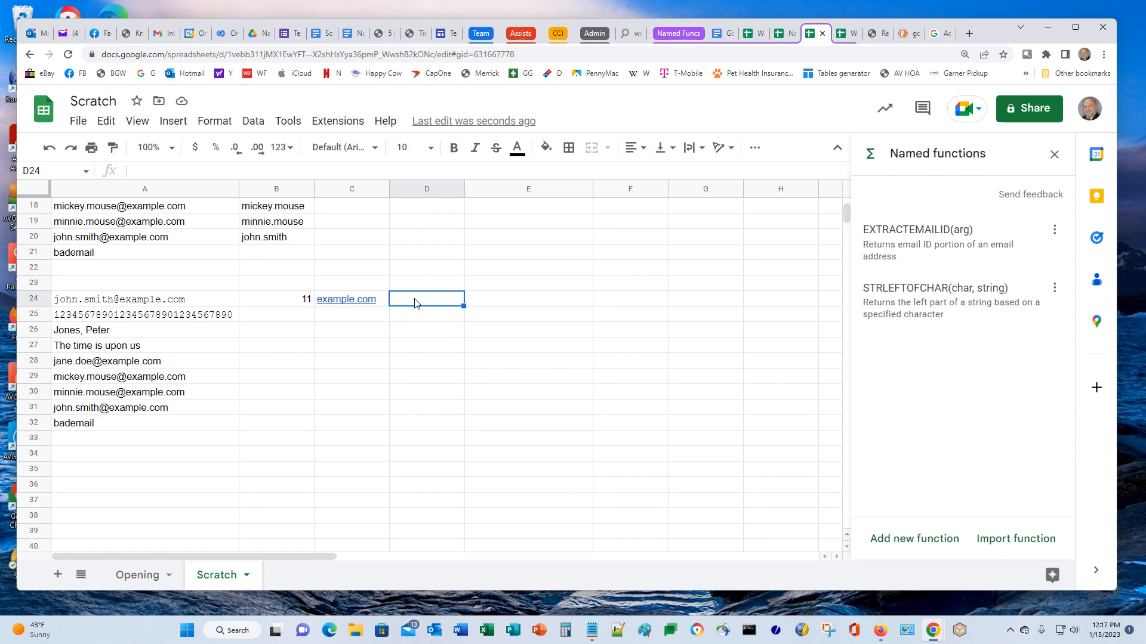
{"action": "type", "text": "=LEN("}
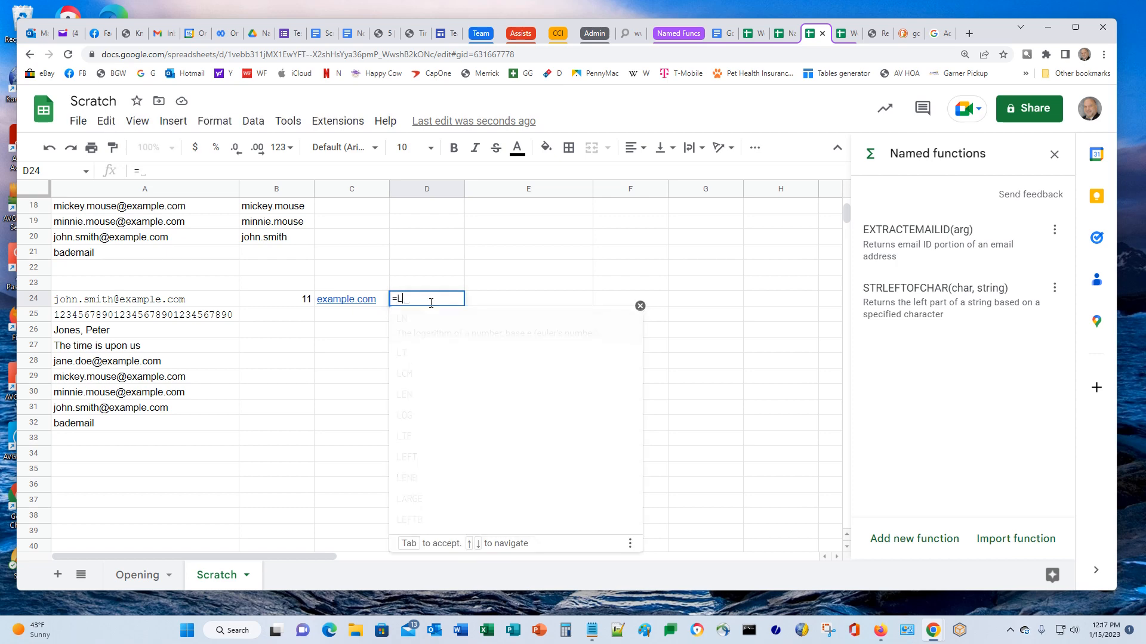
{"action": "key", "text": "Left"}
{"action": "key", "text": "Left"}
{"action": "key", "text": "Left"}
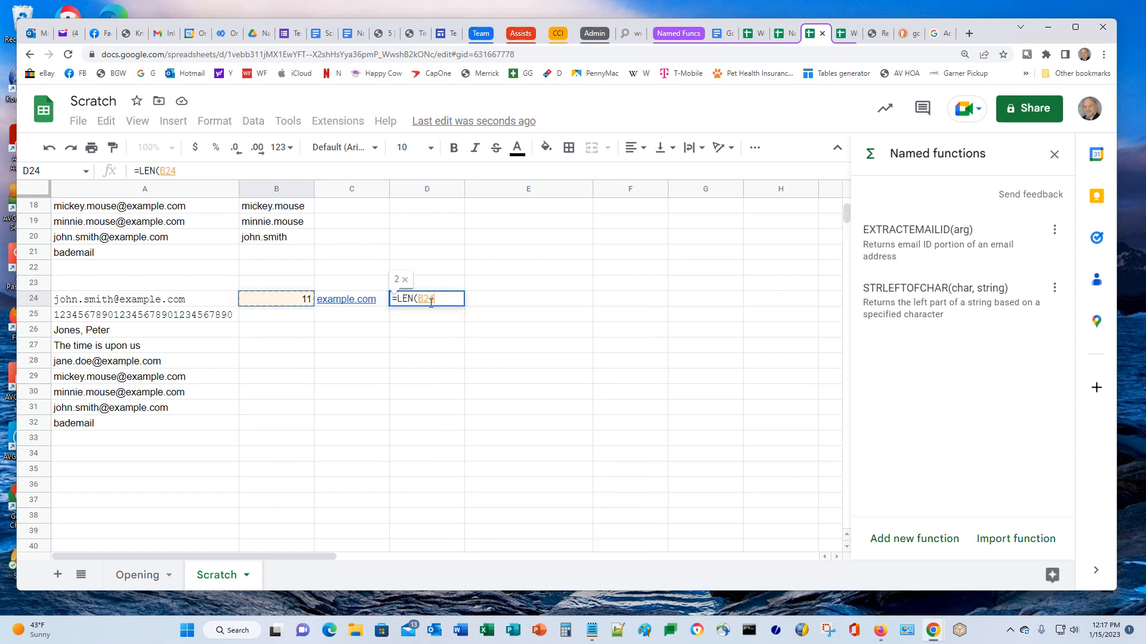
{"action": "key", "text": "Return"}
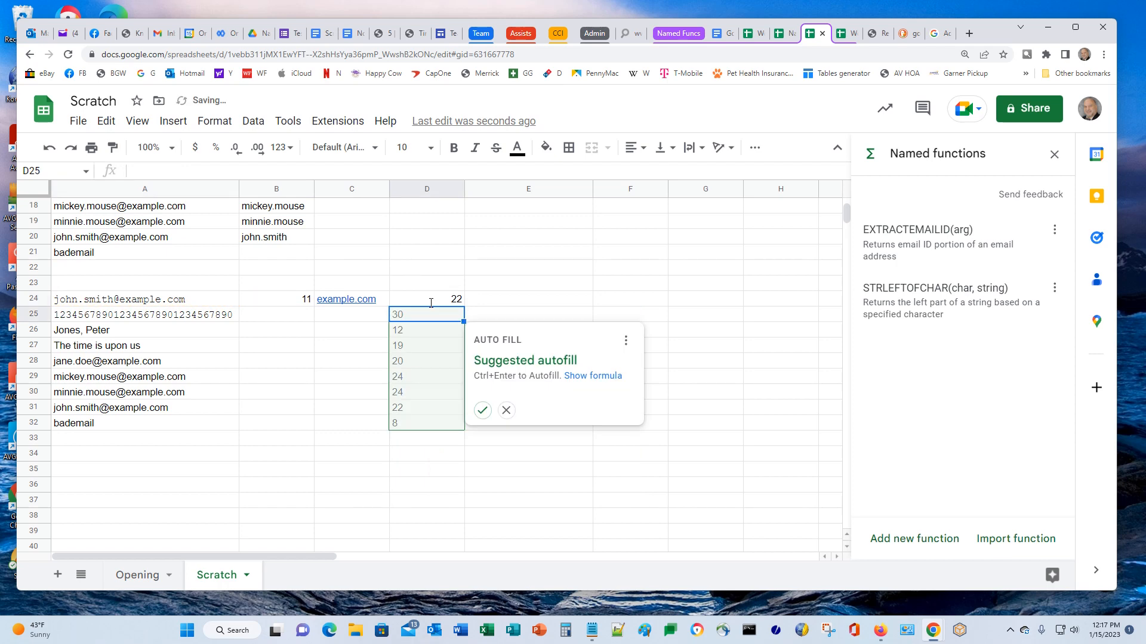
{"action": "key", "text": "Escape"}
{"action": "key", "text": "Up"}
Enter =D24-B24 in E24, returning 11
{"action": "key", "text": "Right"}
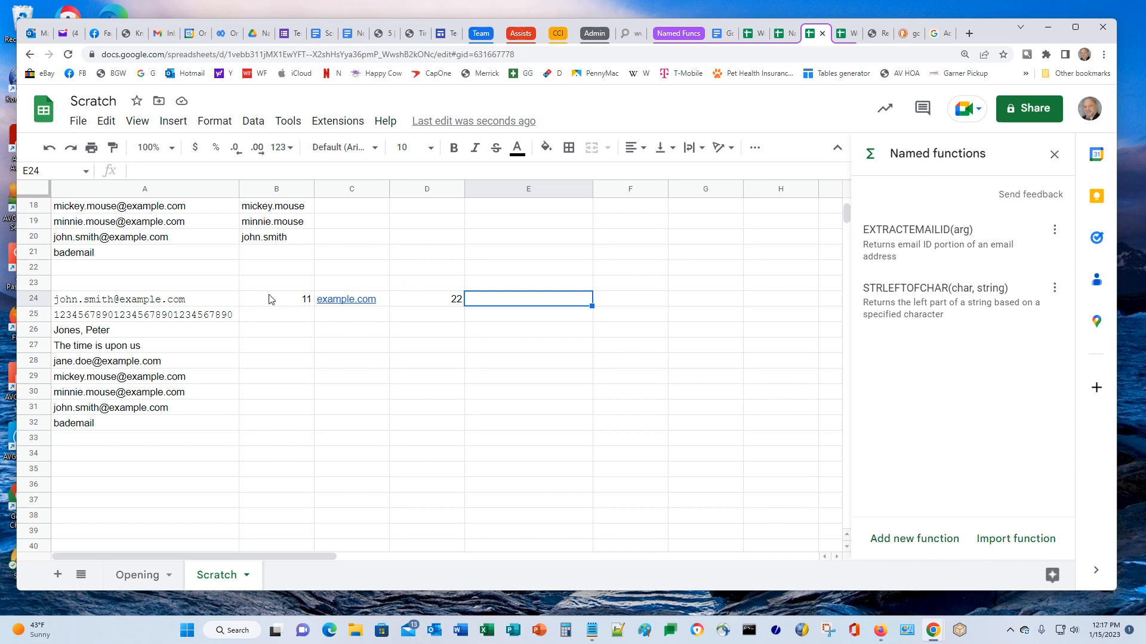
{"action": "type", "text": "=D24-"}
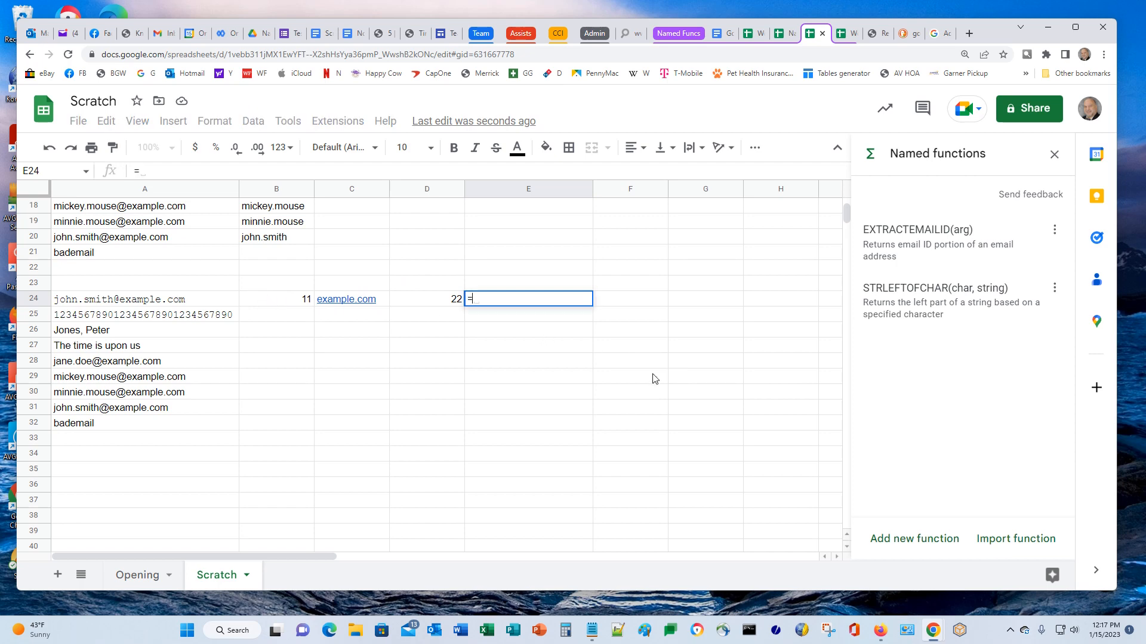
{"action": "key", "text": "Left"}
{"action": "key", "text": "Left"}
{"action": "key", "text": "Left"}
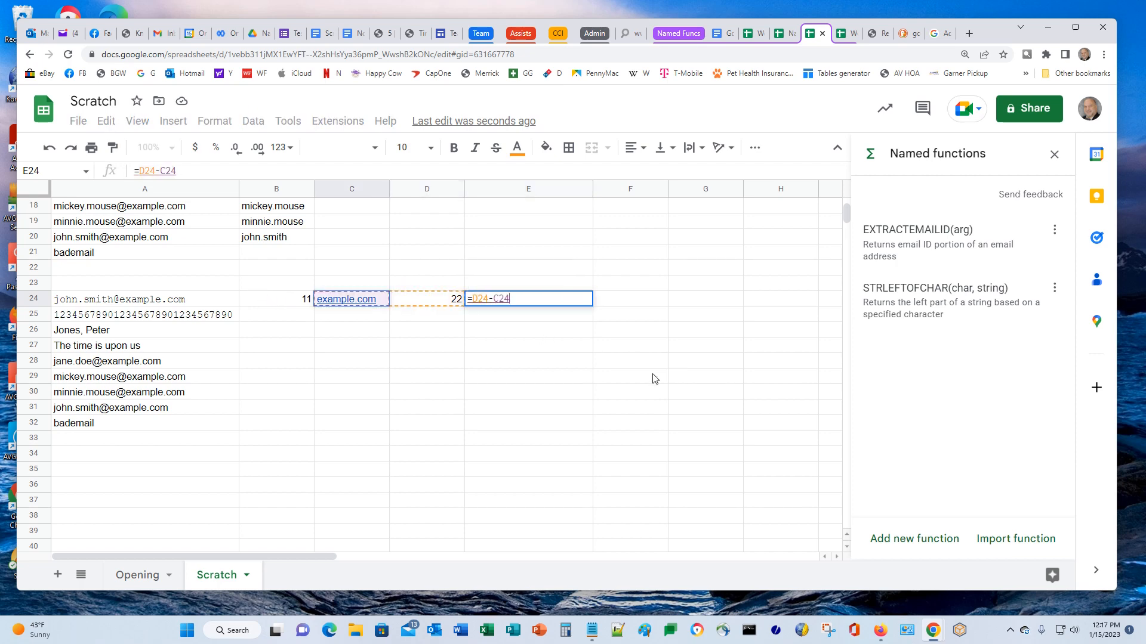
{"action": "key", "text": "Return"}
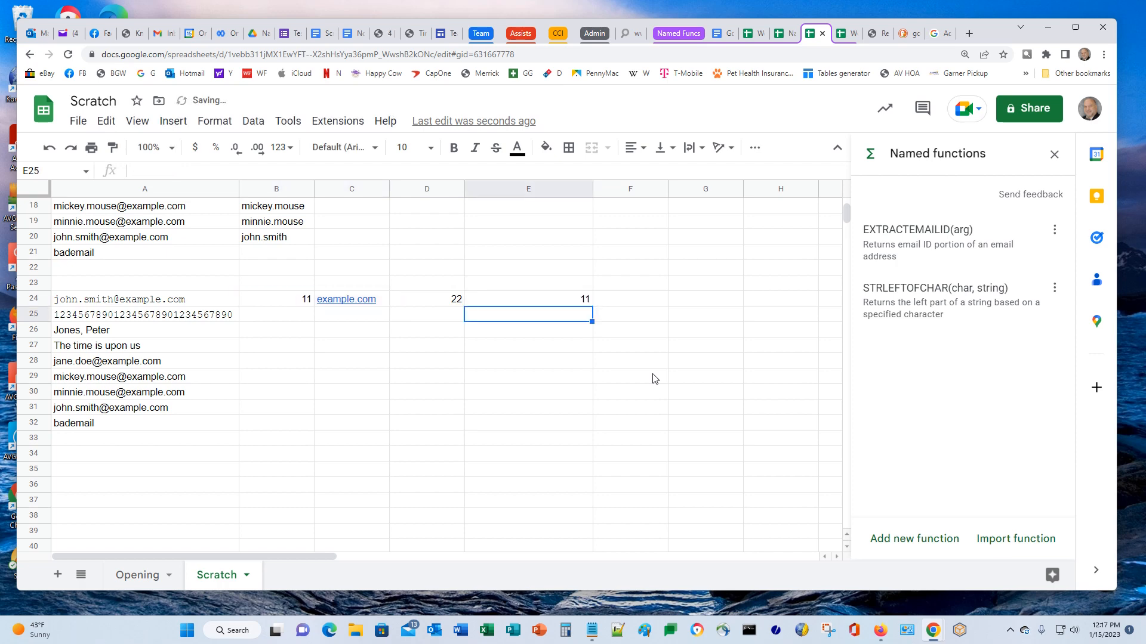
{"action": "key", "text": "Up"}
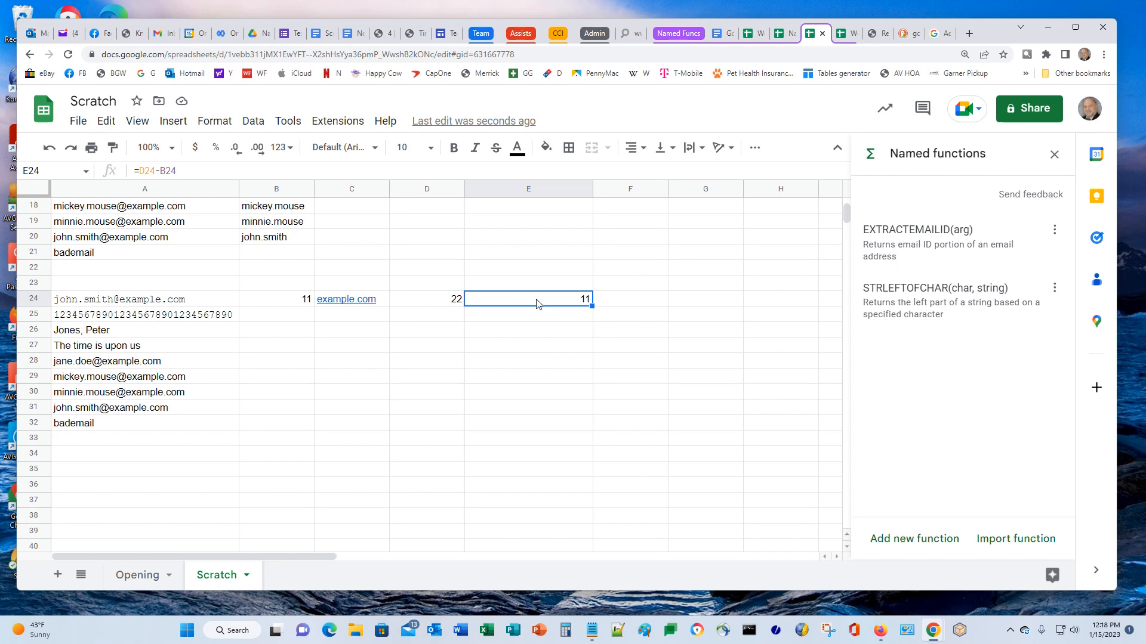
{"action": "left_click", "coordinate": [653, 300]}
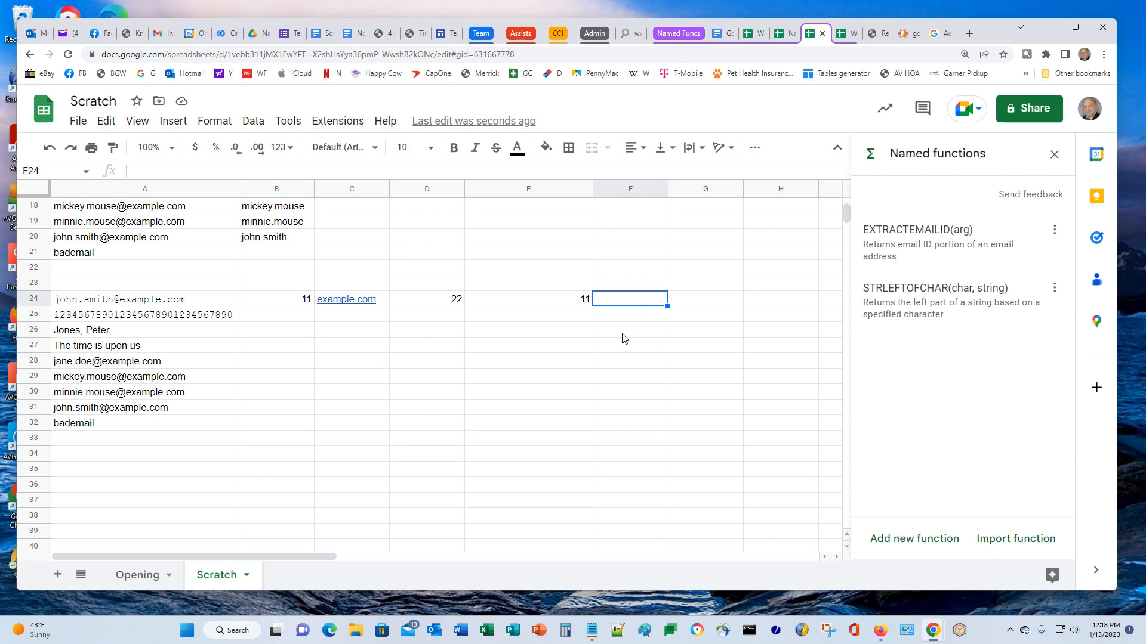
Start F24 as =MID(A24, FIND("@",A24)+1, with E24 as the length
{"action": "type", "text": "=MI"}
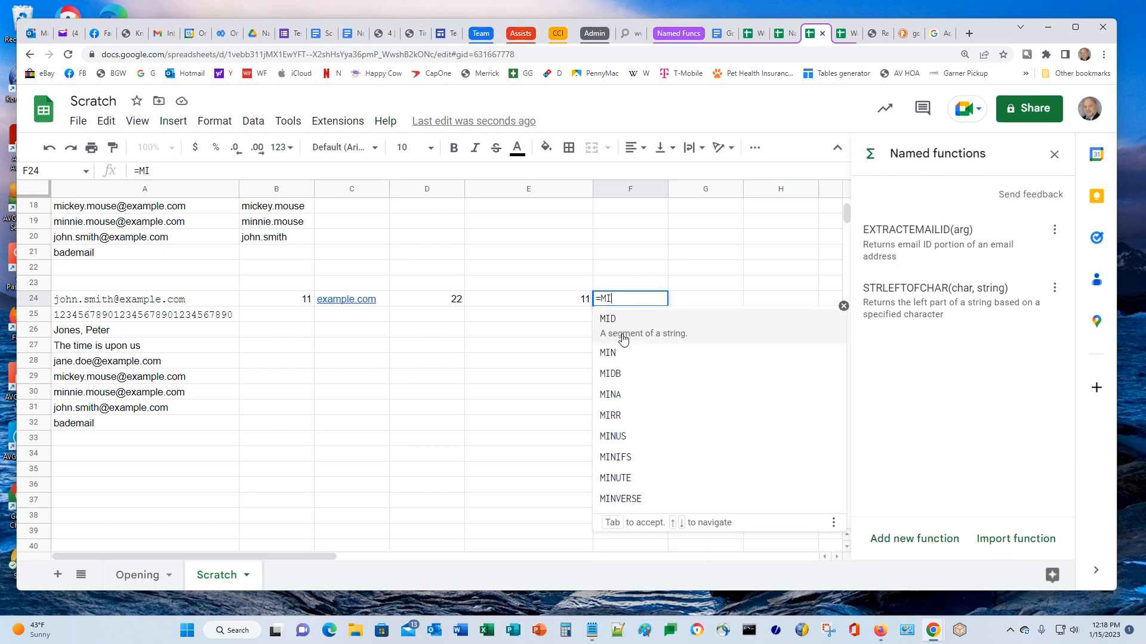
{"action": "type", "text": "D("}
{"action": "key", "text": "Left"}
{"action": "key", "text": "Left"}
{"action": "key", "text": "Left"}
{"action": "key", "text": "Left"}
{"action": "key", "text": "Left"}
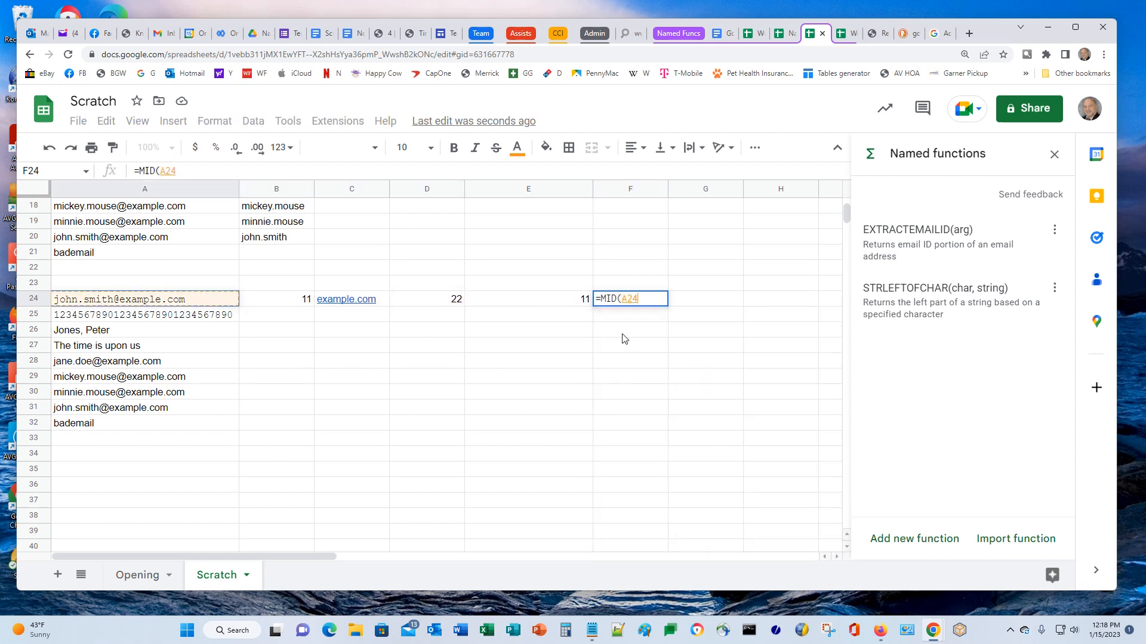
{"action": "type", "text": ","}
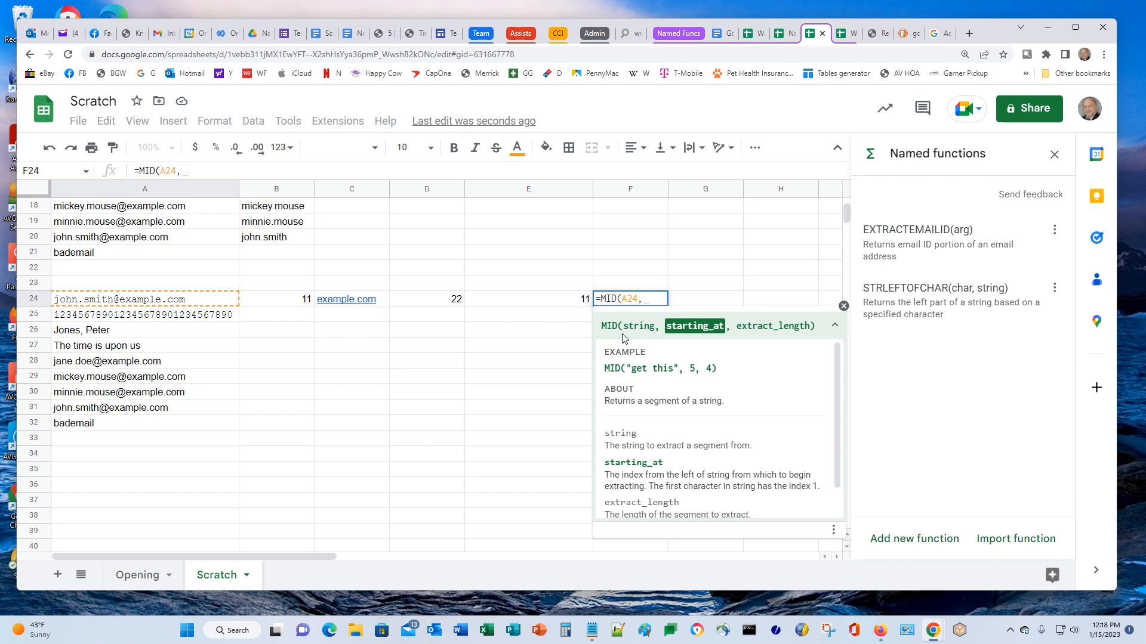
{"action": "type", "text": "FIND"}
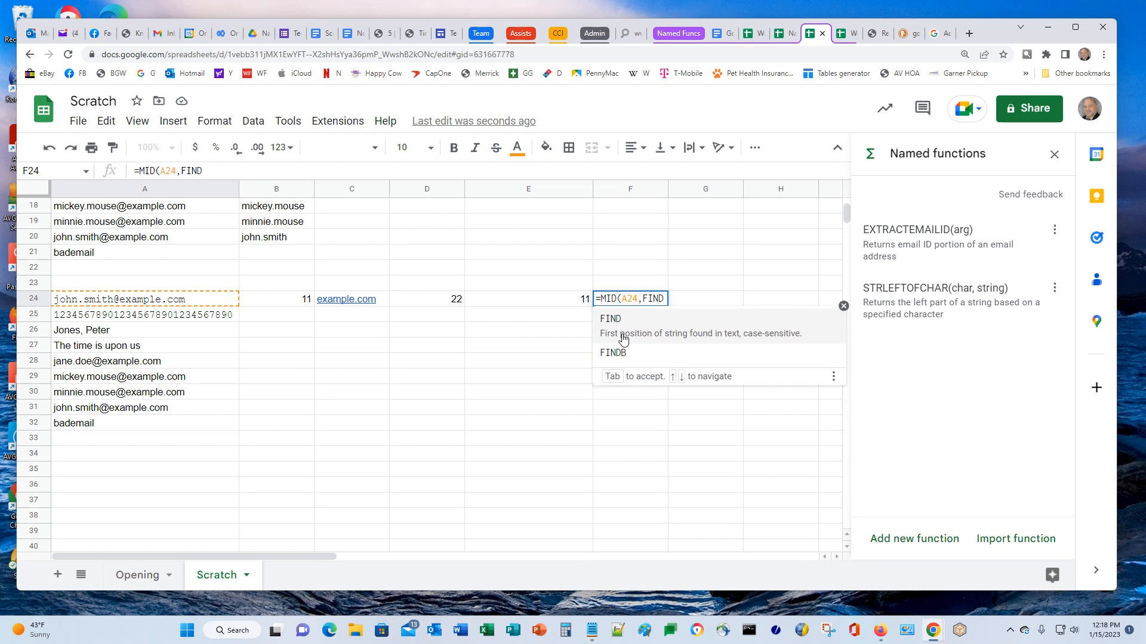
{"action": "type", "text": "("}
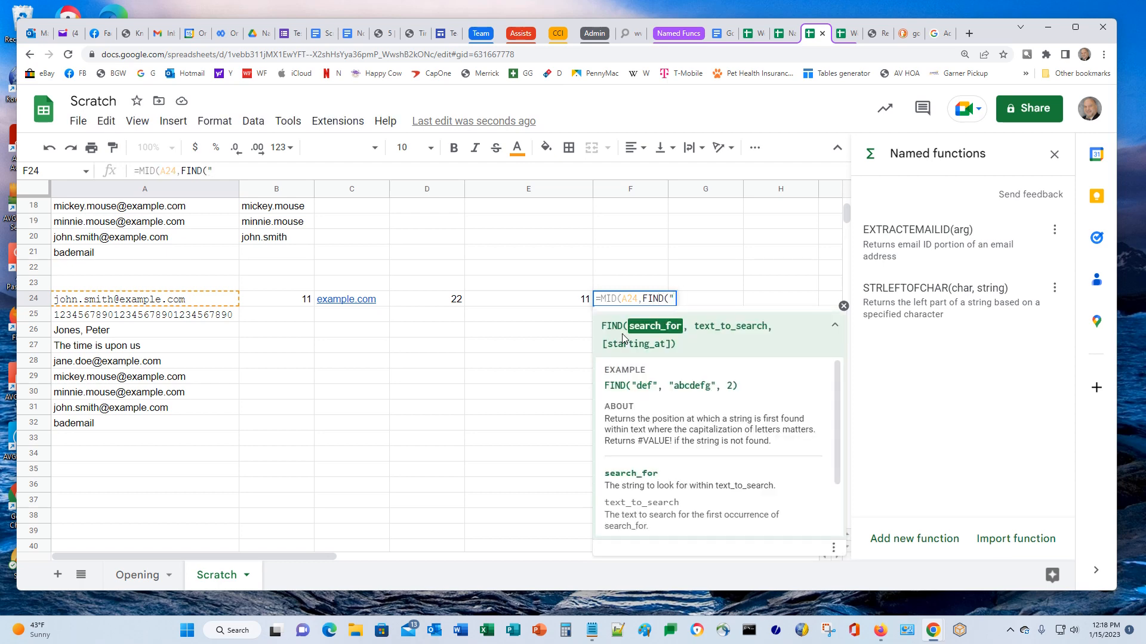
{"action": "type", "text": "\"@\","}
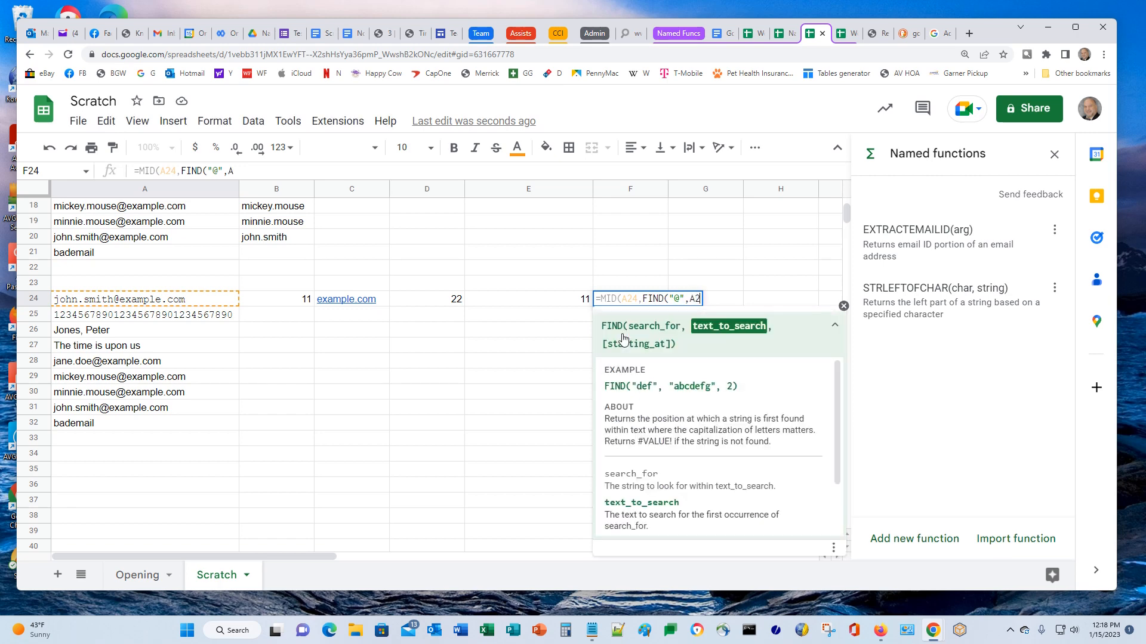
{"action": "type", "text": "A24"}
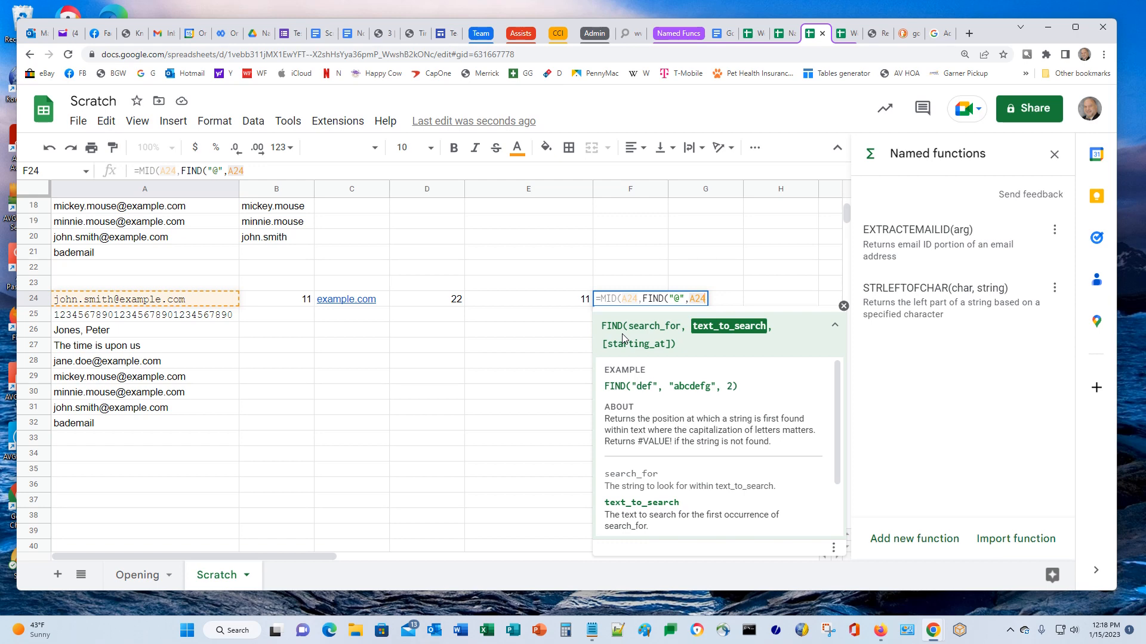
{"action": "type", "text": ")"}
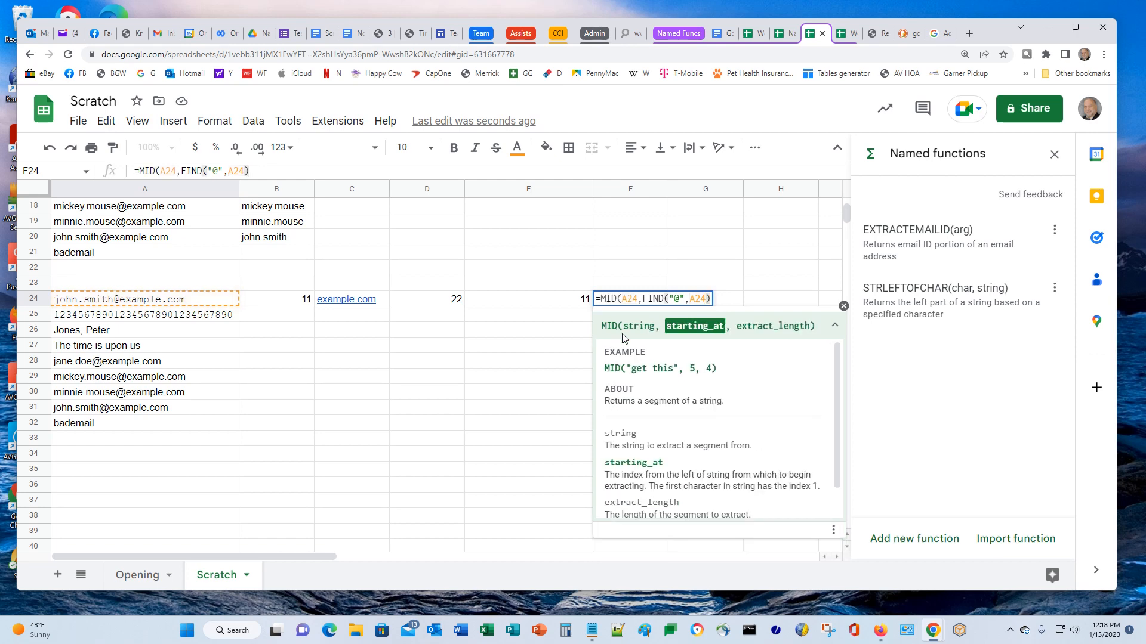
{"action": "type", "text": "+1,"}
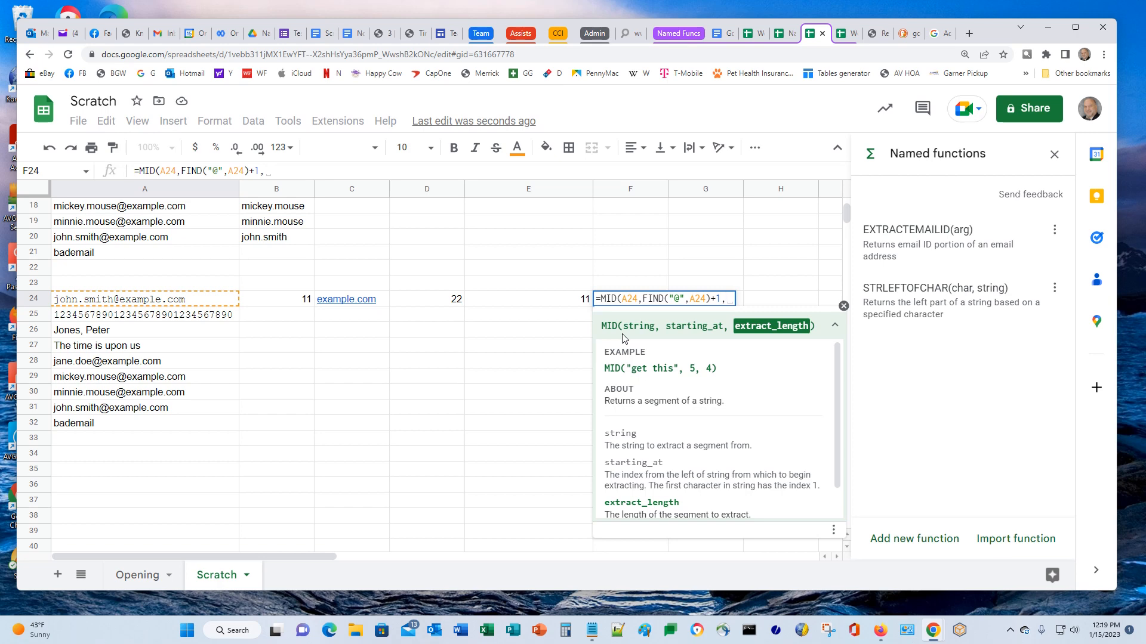
{"action": "key", "text": "ctrl+Left"}
{"action": "key", "text": "Right"}
{"action": "key", "text": "Right"}
{"action": "key", "text": "Right"}
{"action": "key", "text": "Right"}
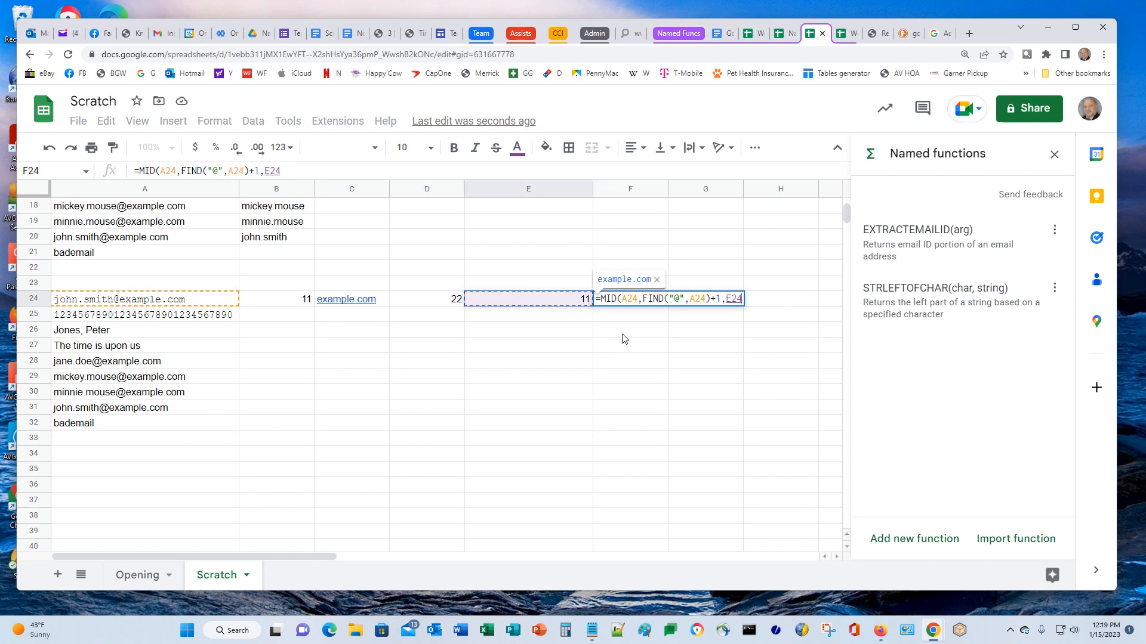
Replace the E24 length with LEN(A24)-FIND("@", A24) and commit the F24 formula
{"action": "left_click", "coordinate": [184, 172]}
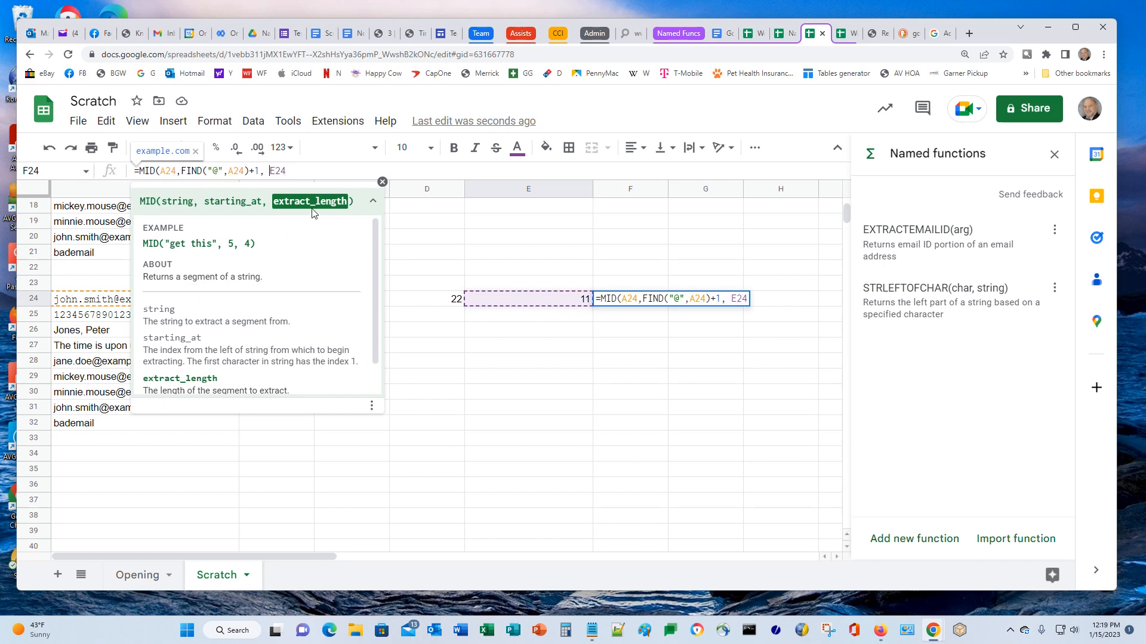
{"action": "left_click", "coordinate": [182, 172]}
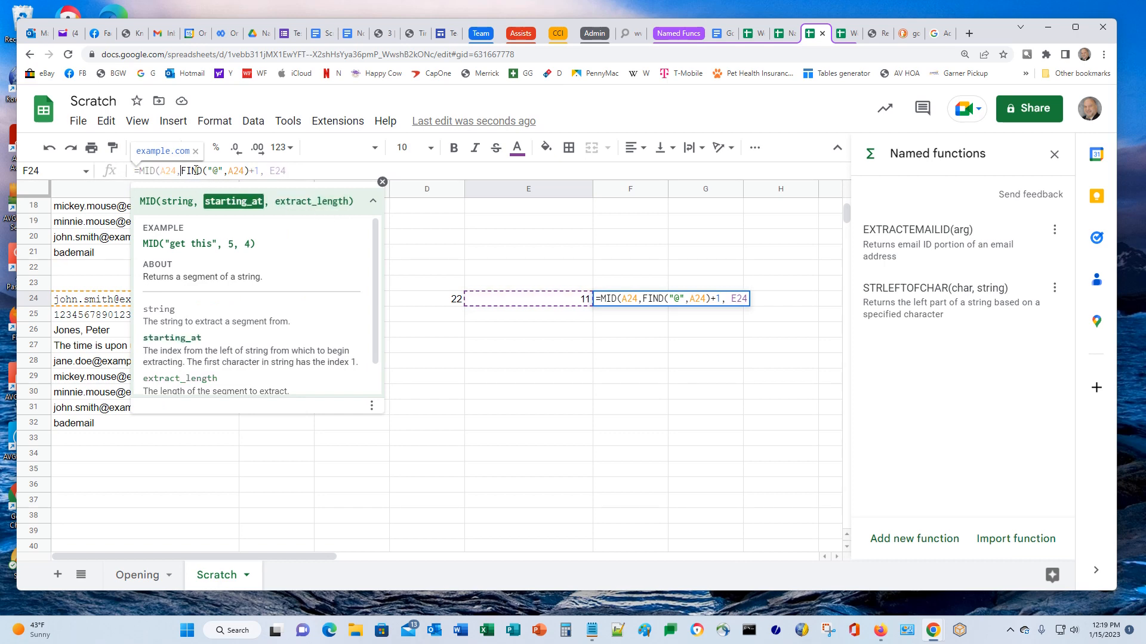
{"action": "left_click", "coordinate": [304, 173]}
{"action": "key", "text": "BackSpace"}
{"action": "key", "text": "BackSpace"}
{"action": "key", "text": "BackSpace"}
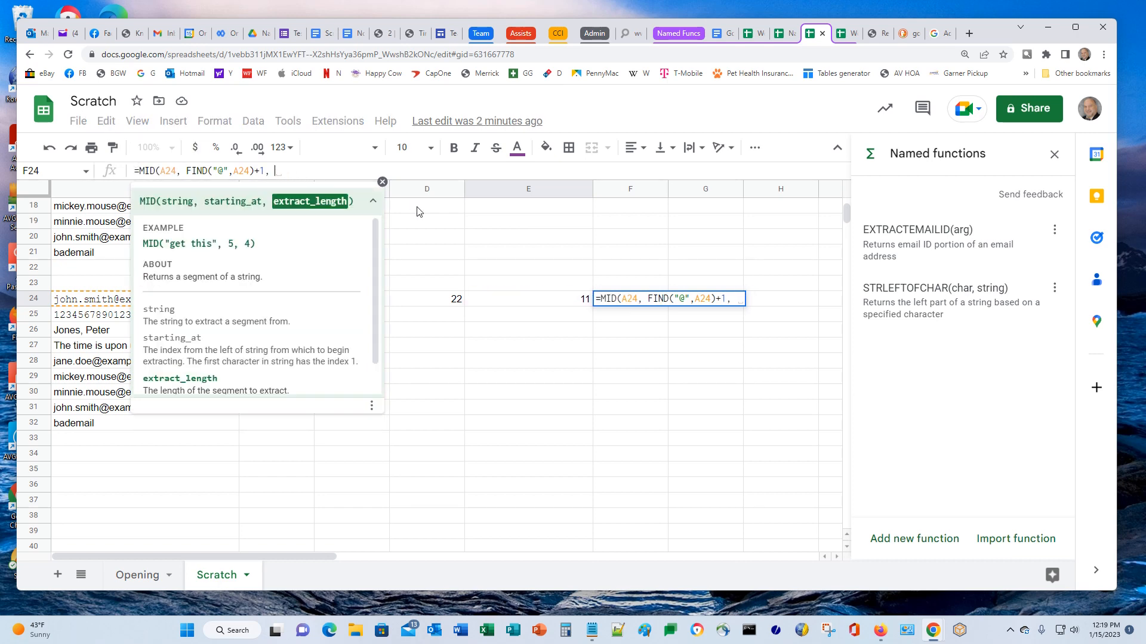
{"action": "type", "text": "LEN("}
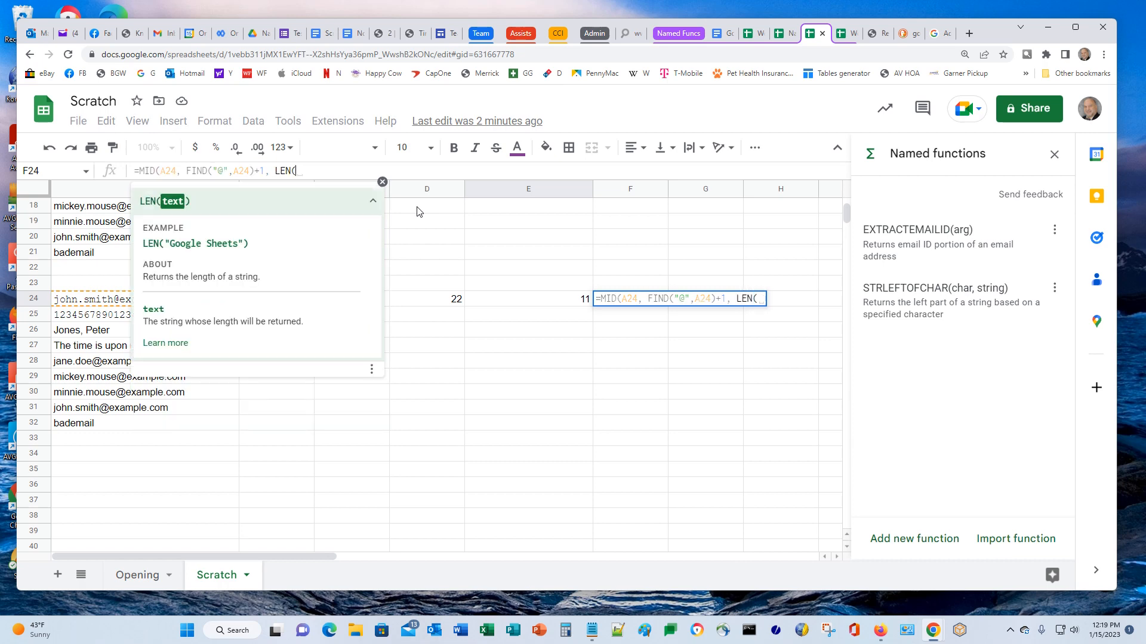
{"action": "type", "text": "A24"}
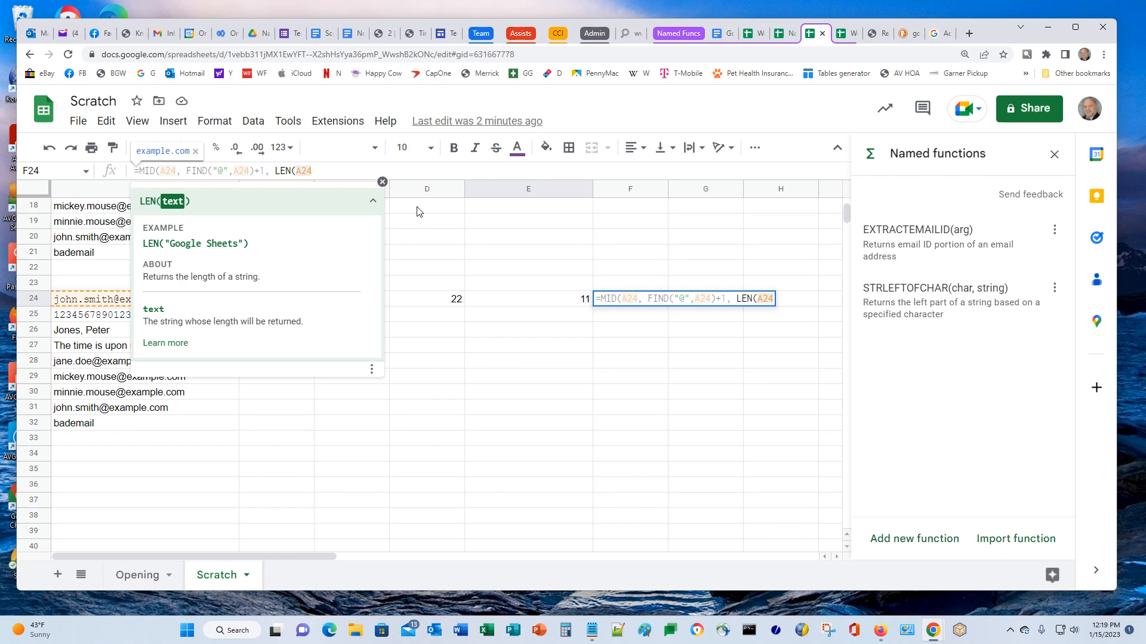
{"action": "type", "text": ")"}
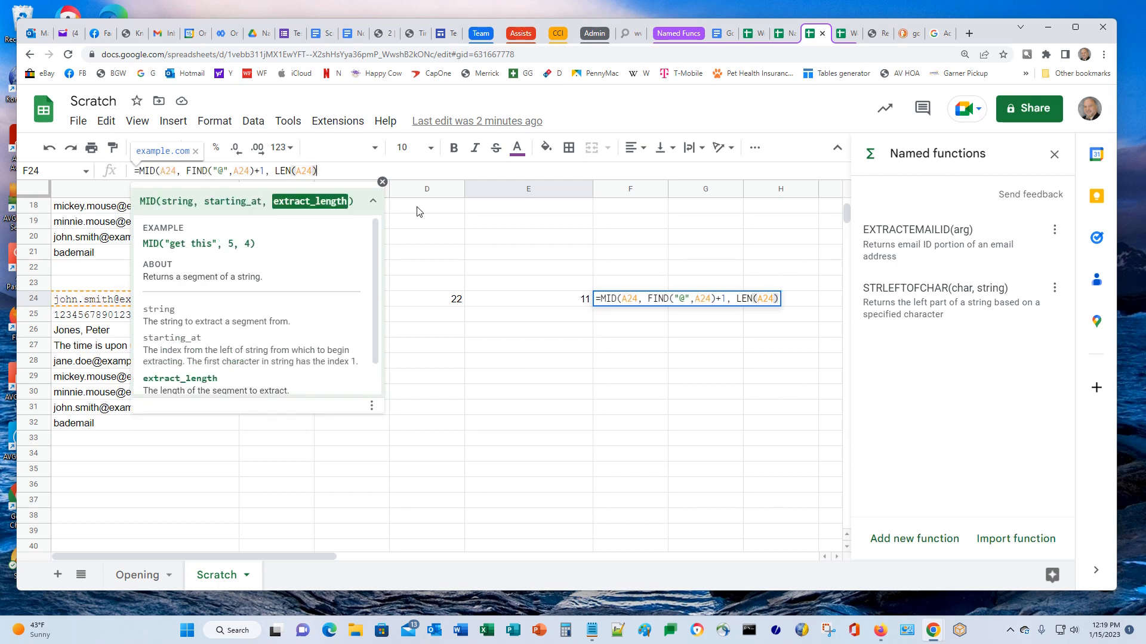
{"action": "type", "text": "-"}
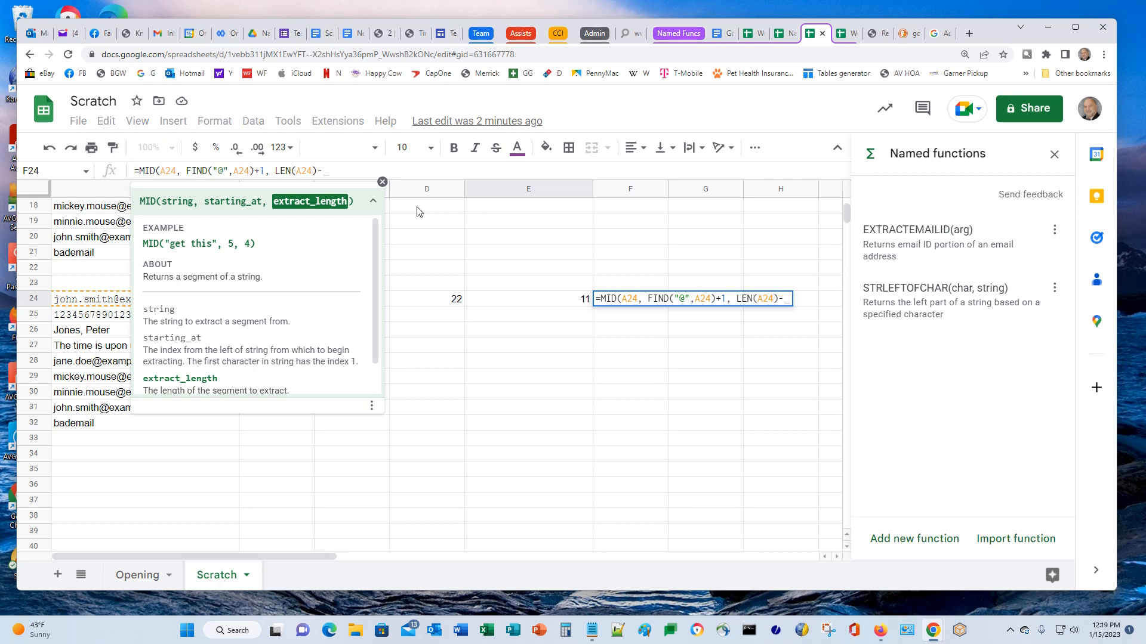
{"action": "type", "text": "FI"}
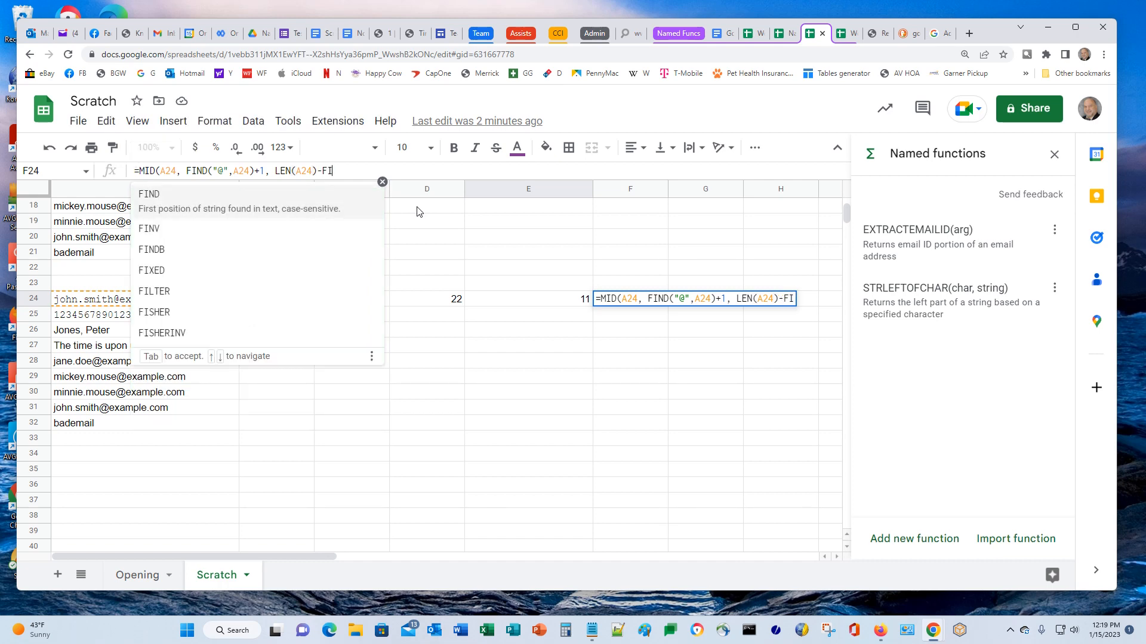
{"action": "type", "text": "ND("}
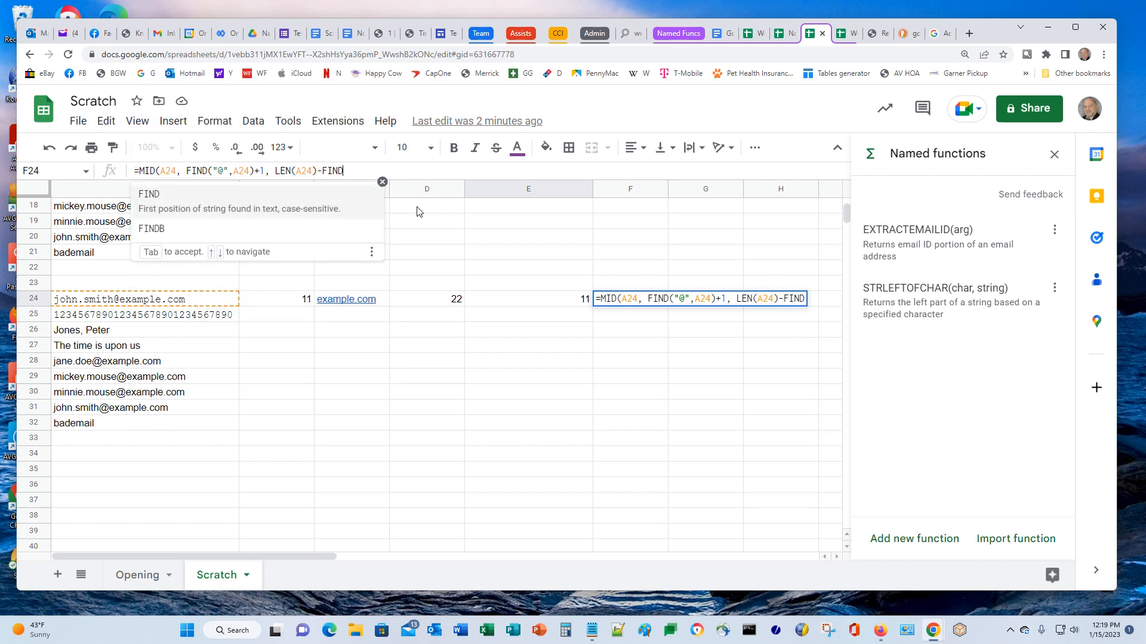
{"action": "type", "text": "\"@"}
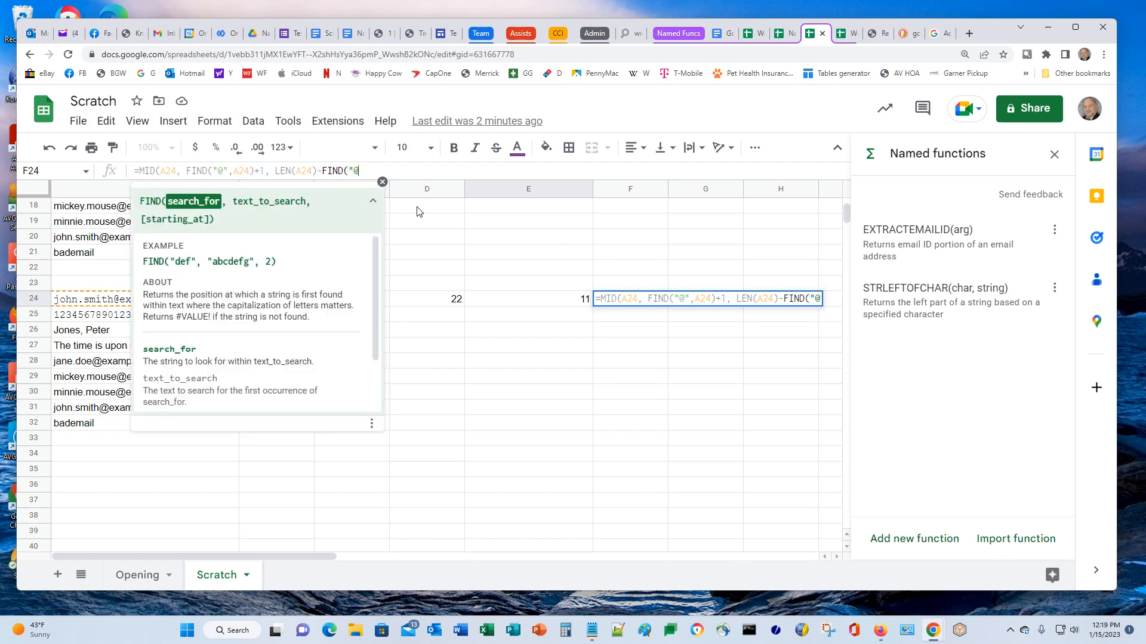
{"action": "type", "text": "\", A"}
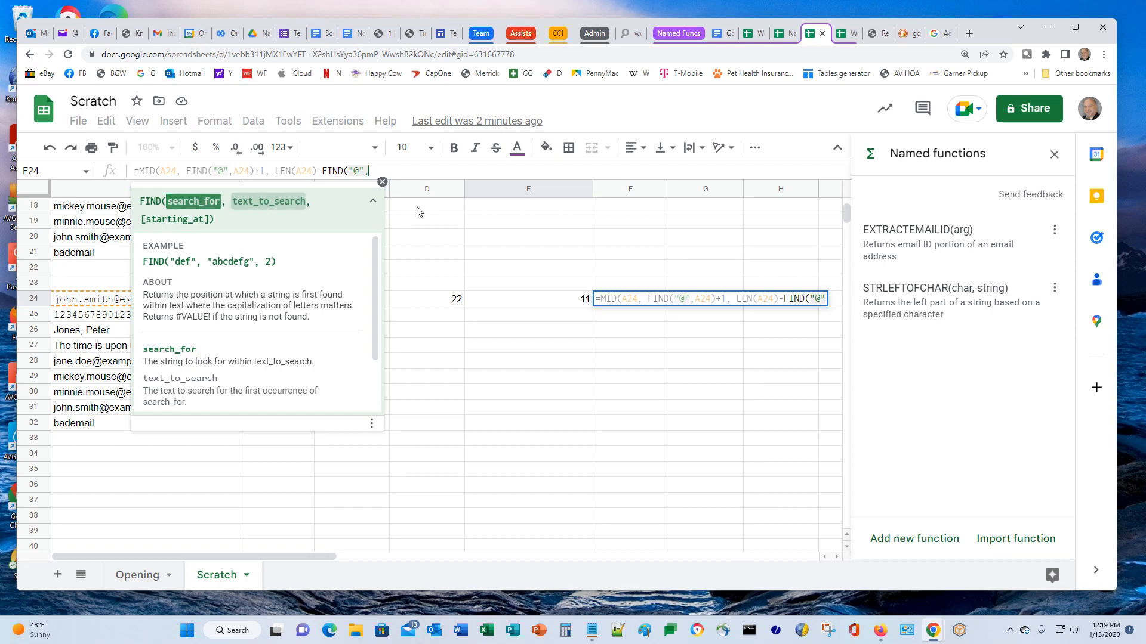
{"action": "type", "text": "24"}
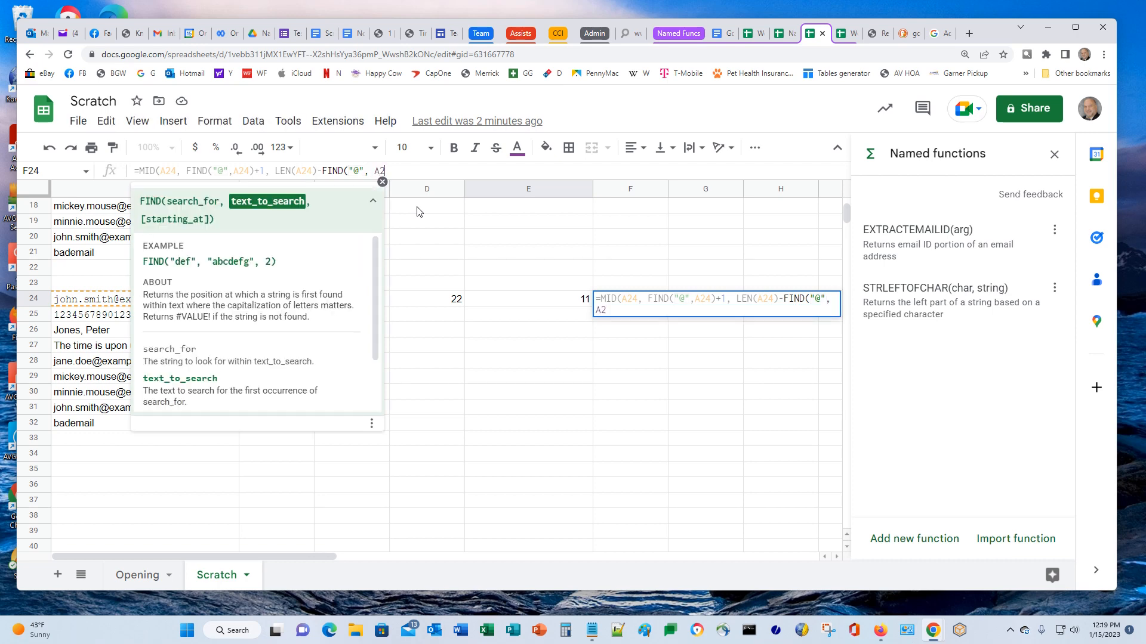
{"action": "type", "text": ")"}
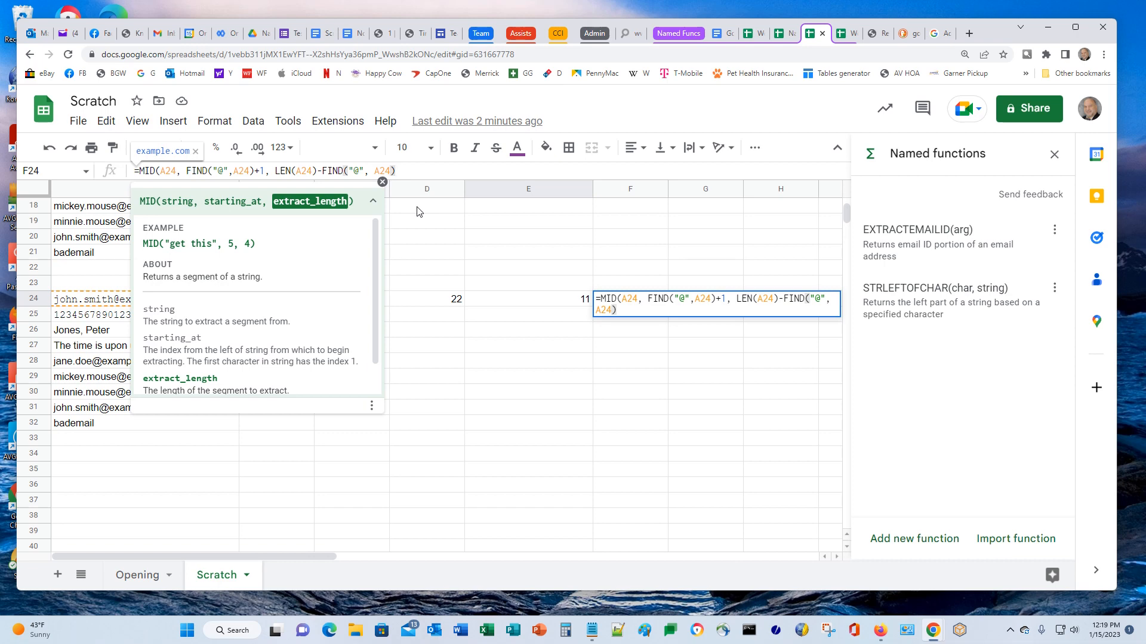
{"action": "type", "text": ")"}
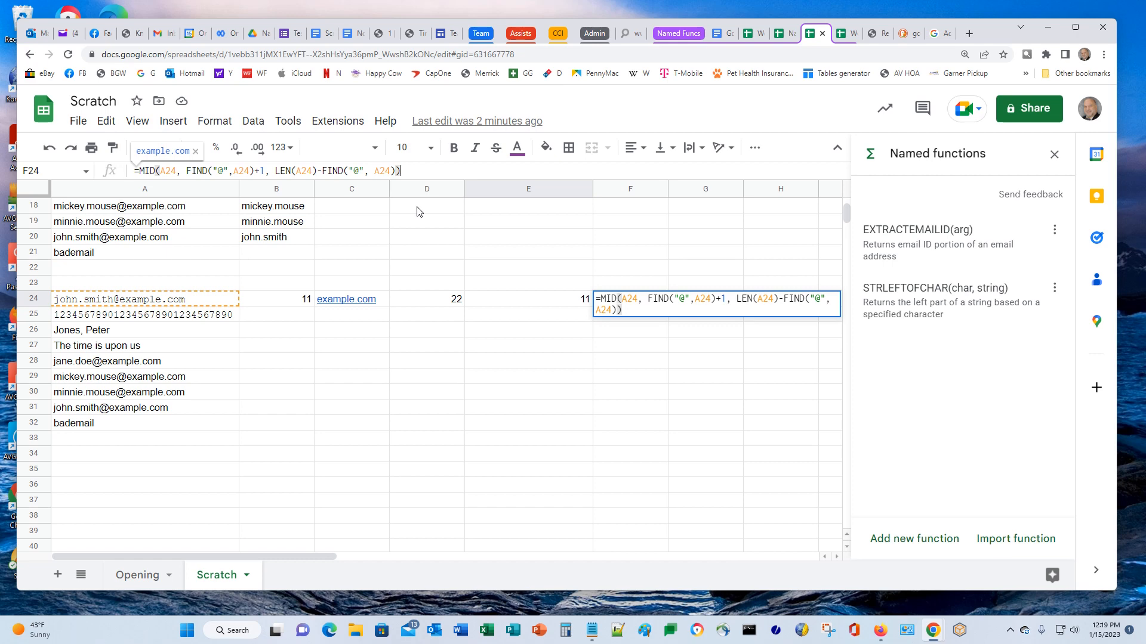
{"action": "key", "text": "ctrl+Return"}
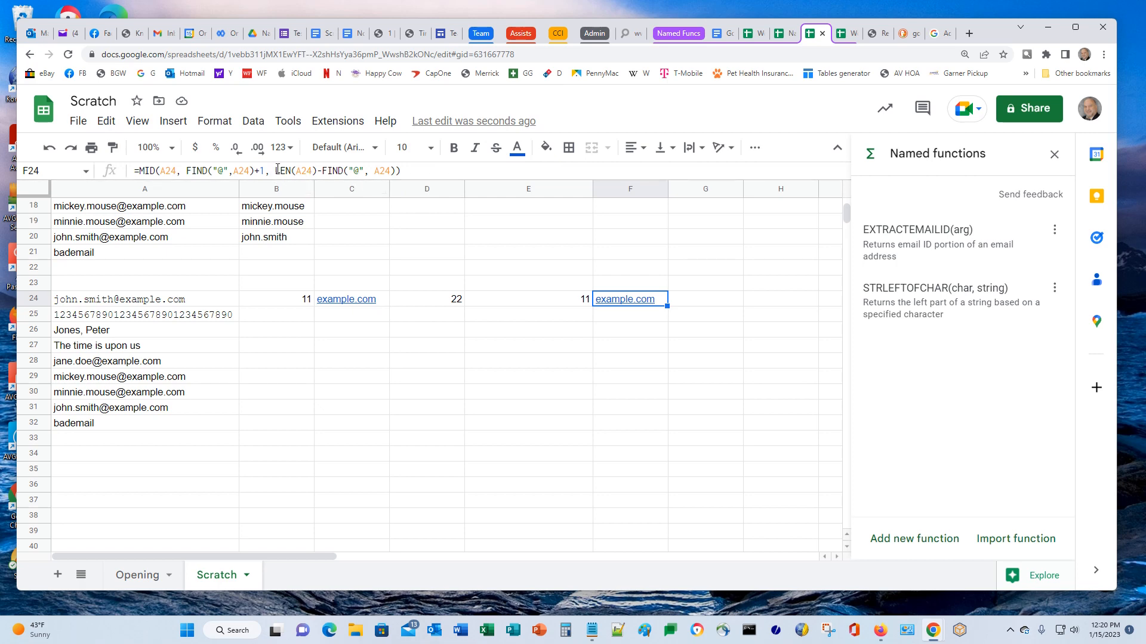
Commit the finished domain formula in F24
{"action": "left_click_drag", "start_coordinate": [275, 171], "coordinate": [392, 173]}
{"action": "left_click", "coordinate": [430, 174]}
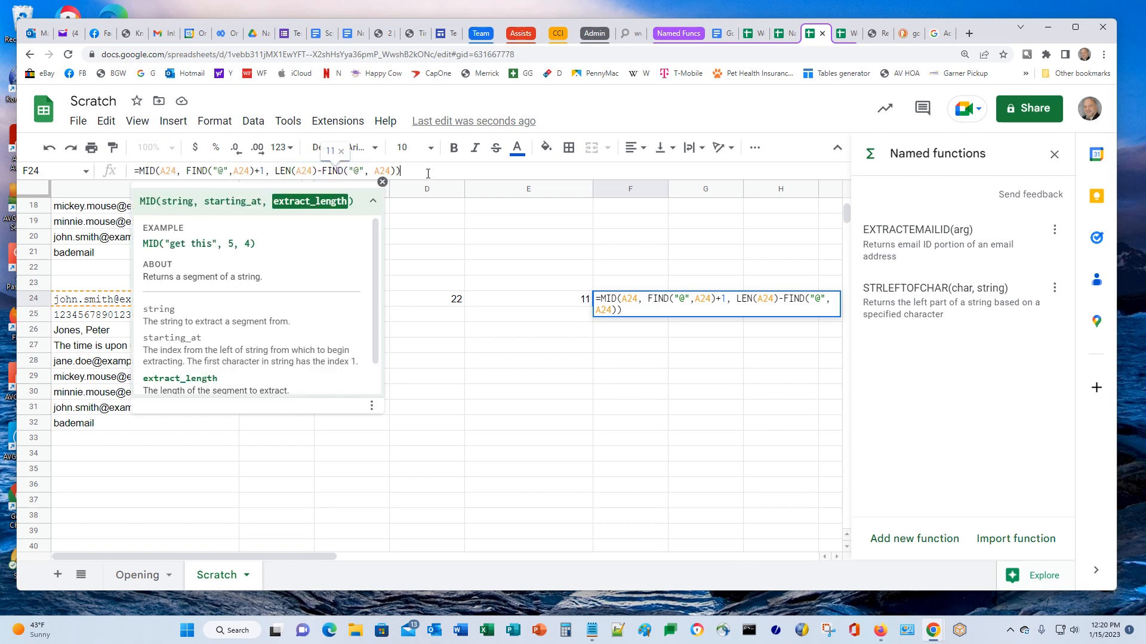
{"action": "left_click", "coordinate": [504, 377]}
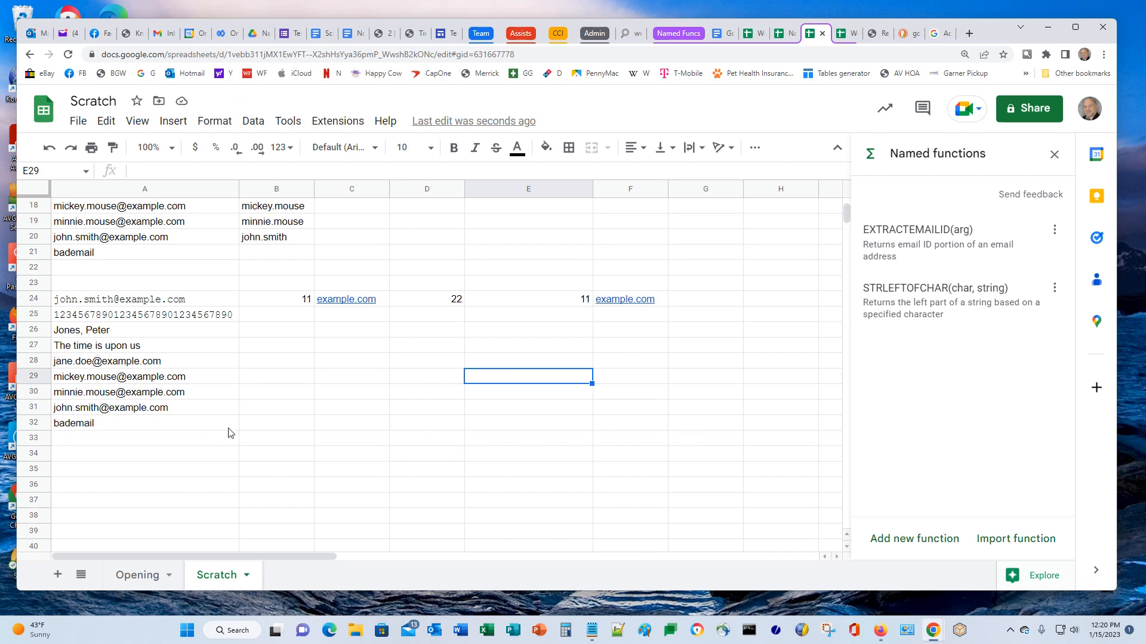
Delete the digit-ruler row 25
{"action": "left_click", "coordinate": [135, 302]}
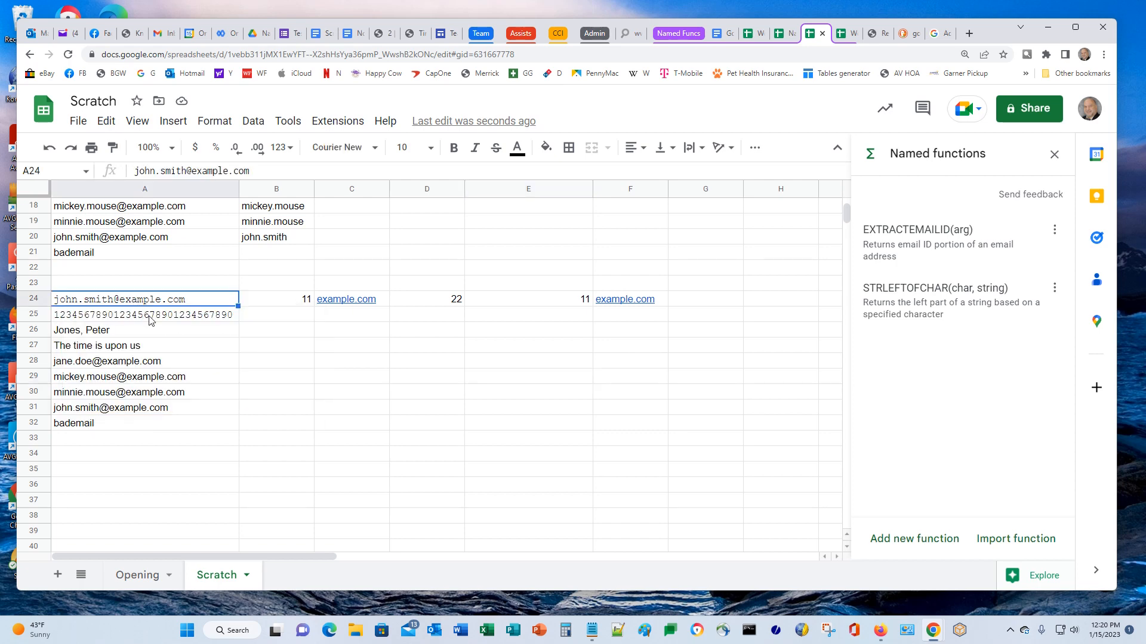
{"action": "left_click", "coordinate": [149, 317], "text": "shift"}
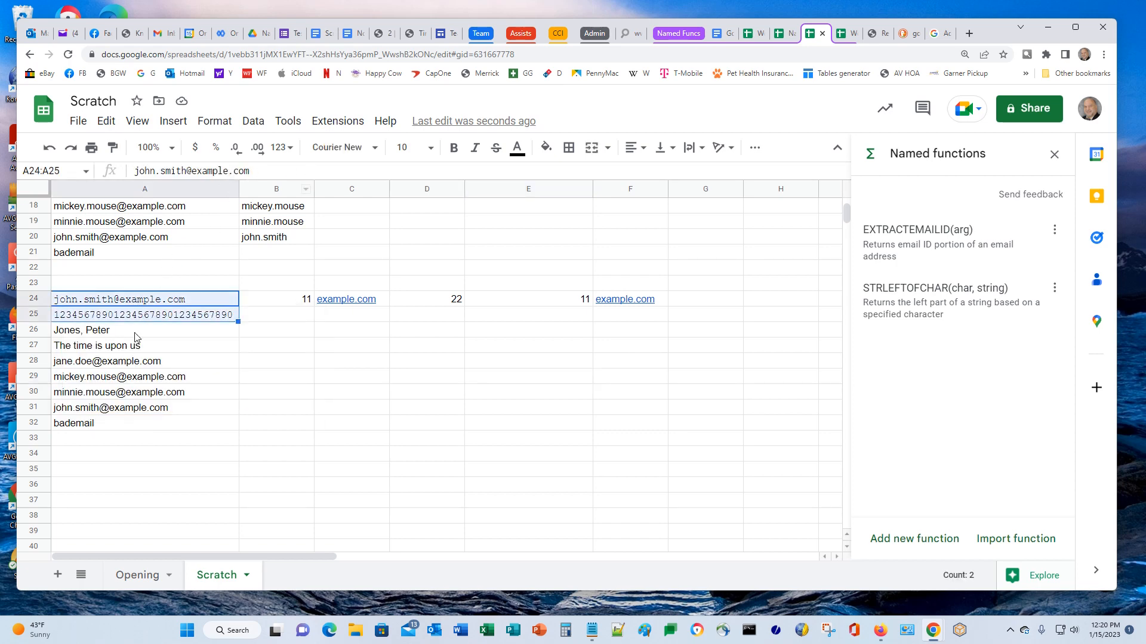
{"action": "left_click", "coordinate": [43, 316]}
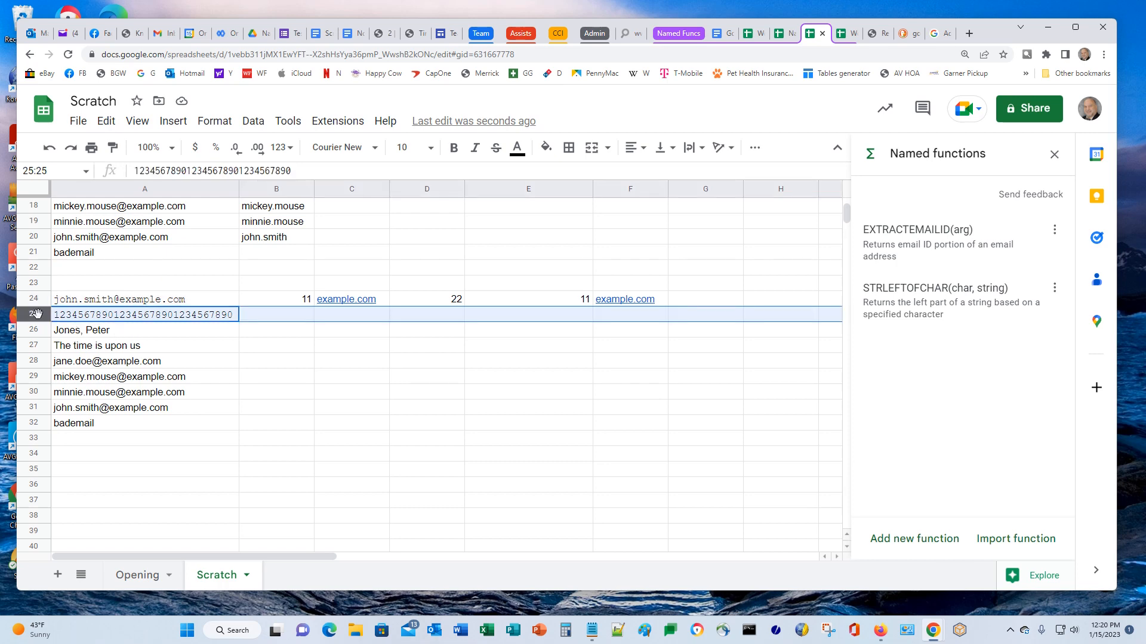
{"action": "right_click", "coordinate": [45, 318]}
{"action": "left_click", "coordinate": [107, 404]}
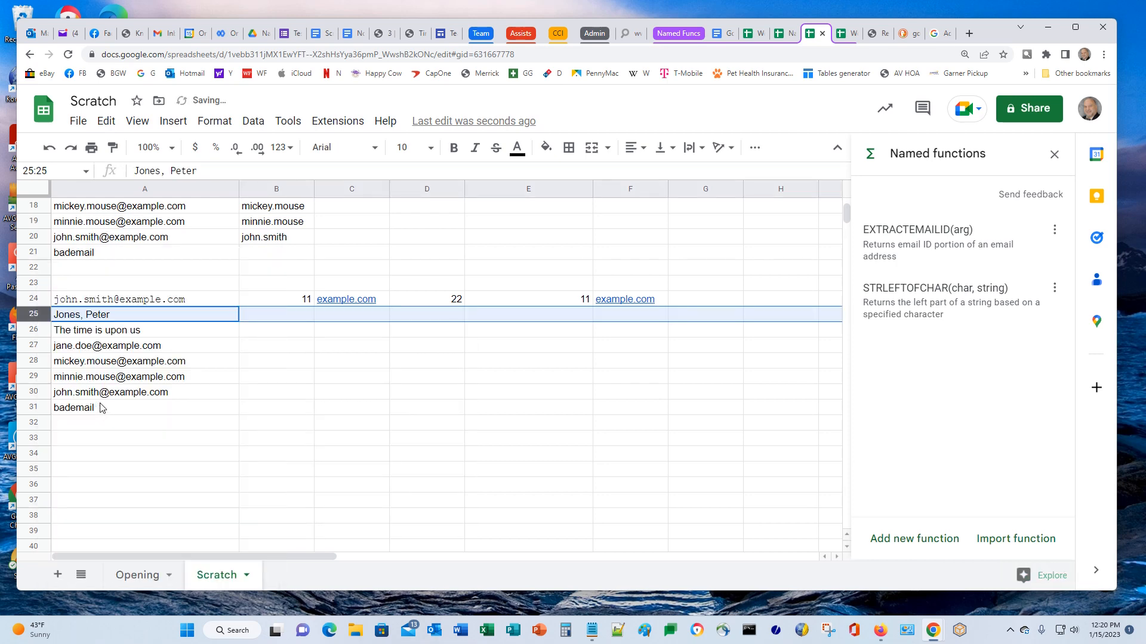
Paint A25's plain font onto the email address in A24
{"action": "left_click", "coordinate": [148, 326]}
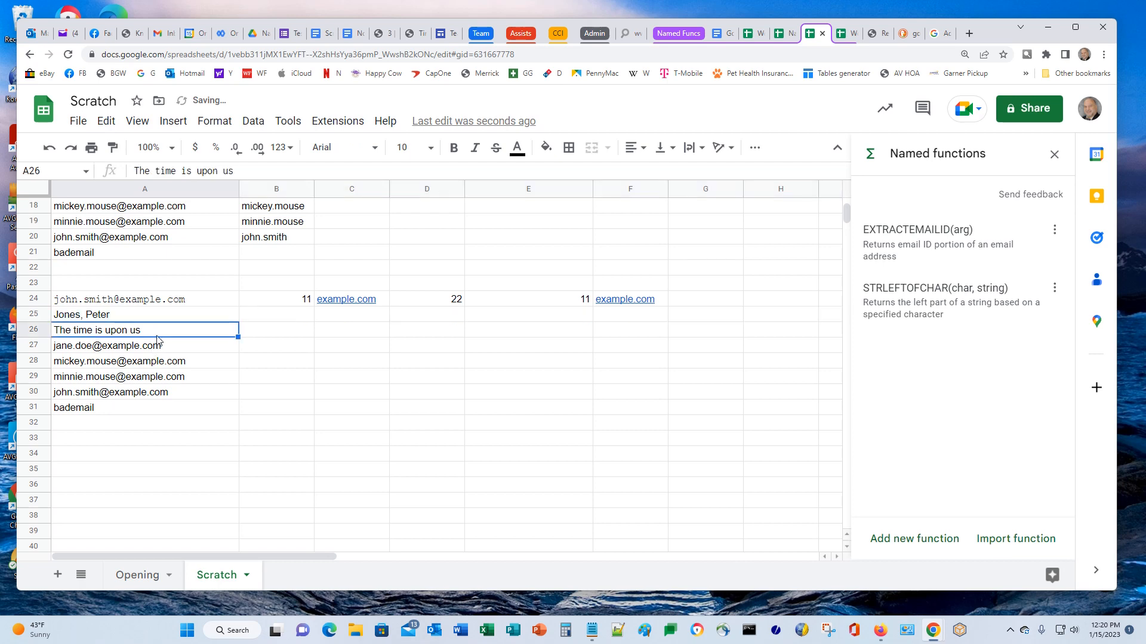
{"action": "left_click", "coordinate": [151, 319]}
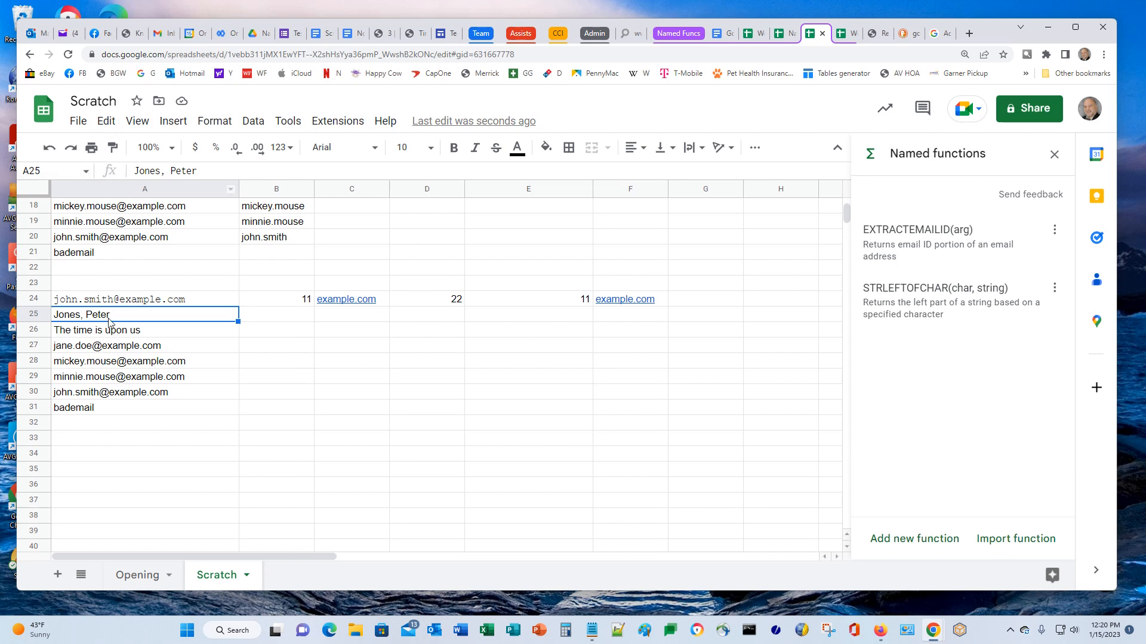
{"action": "left_click", "coordinate": [112, 148]}
{"action": "left_click", "coordinate": [144, 300]}
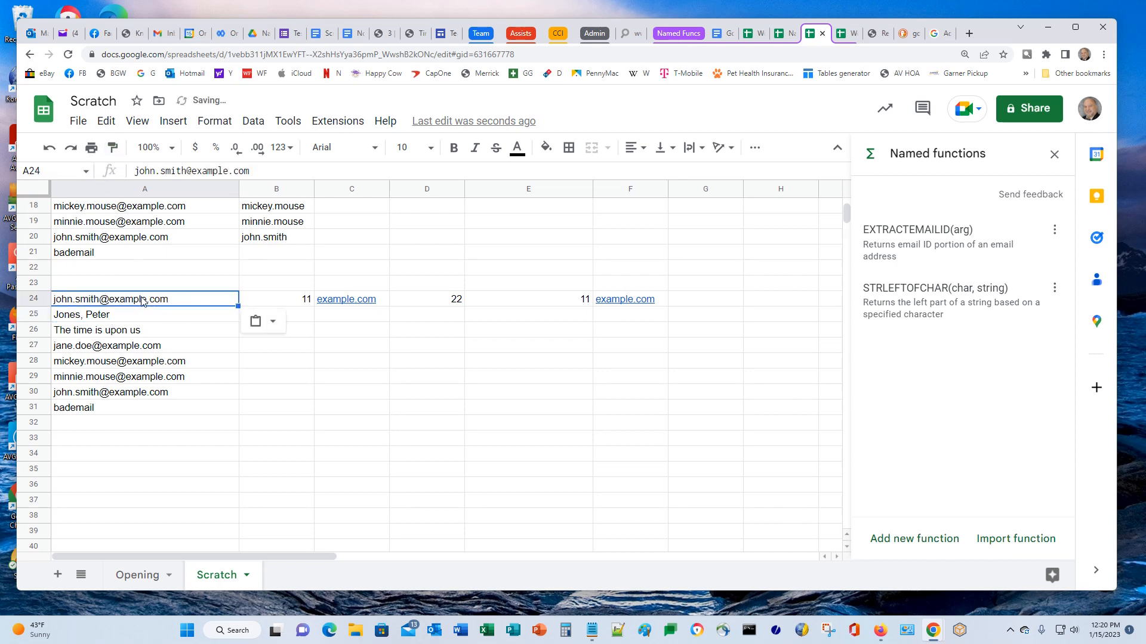
{"action": "left_click", "coordinate": [600, 454]}
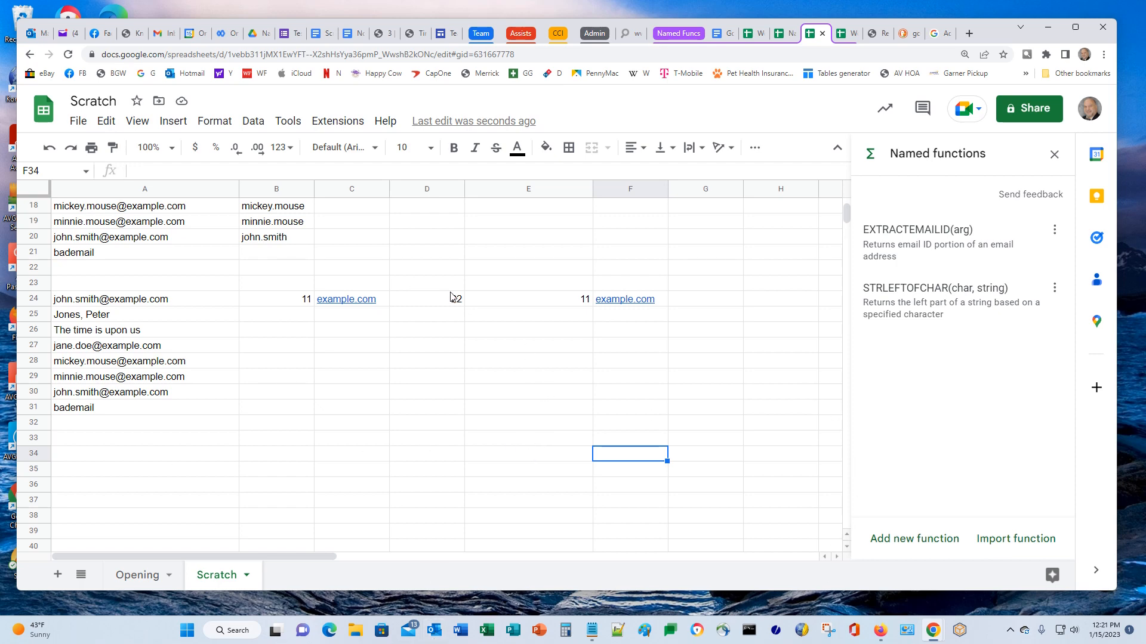
Copy F24's MID formula text into G24 as a readable literal beside its result
{"action": "left_click", "coordinate": [610, 305]}
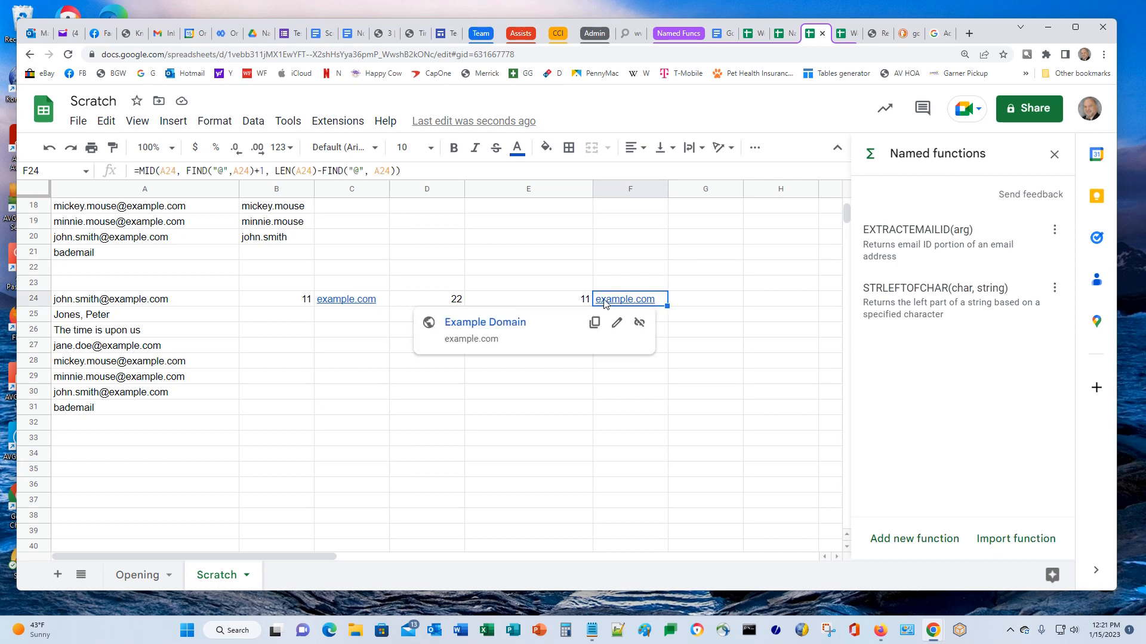
{"action": "left_click_drag", "start_coordinate": [410, 170], "coordinate": [79, 147]}
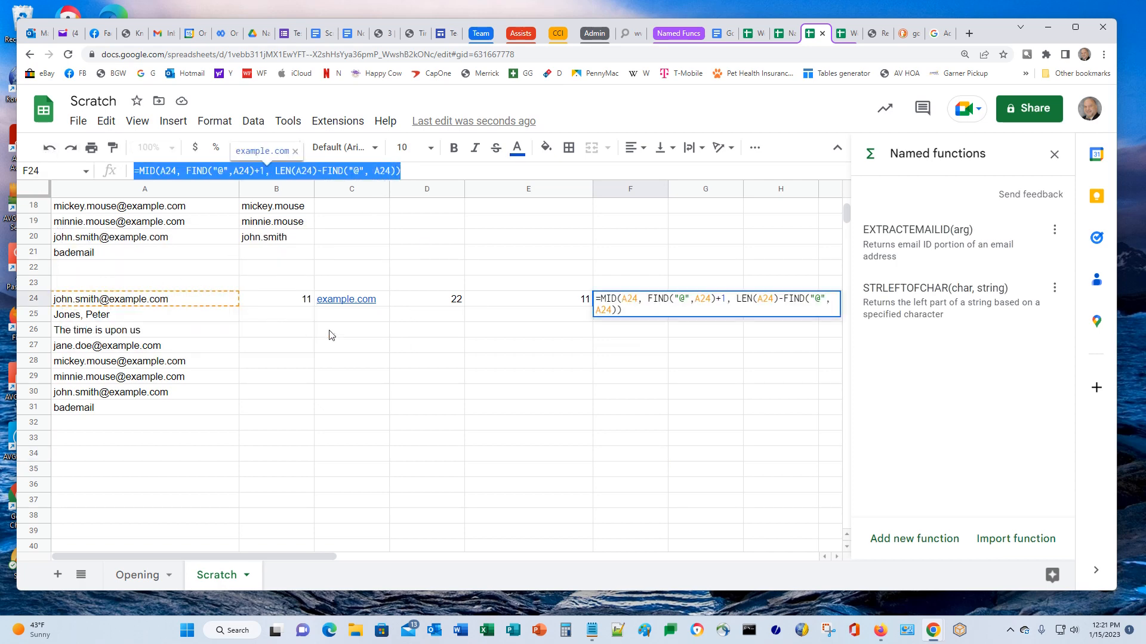
{"action": "key", "text": "Escape"}
{"action": "left_click", "coordinate": [698, 305]}
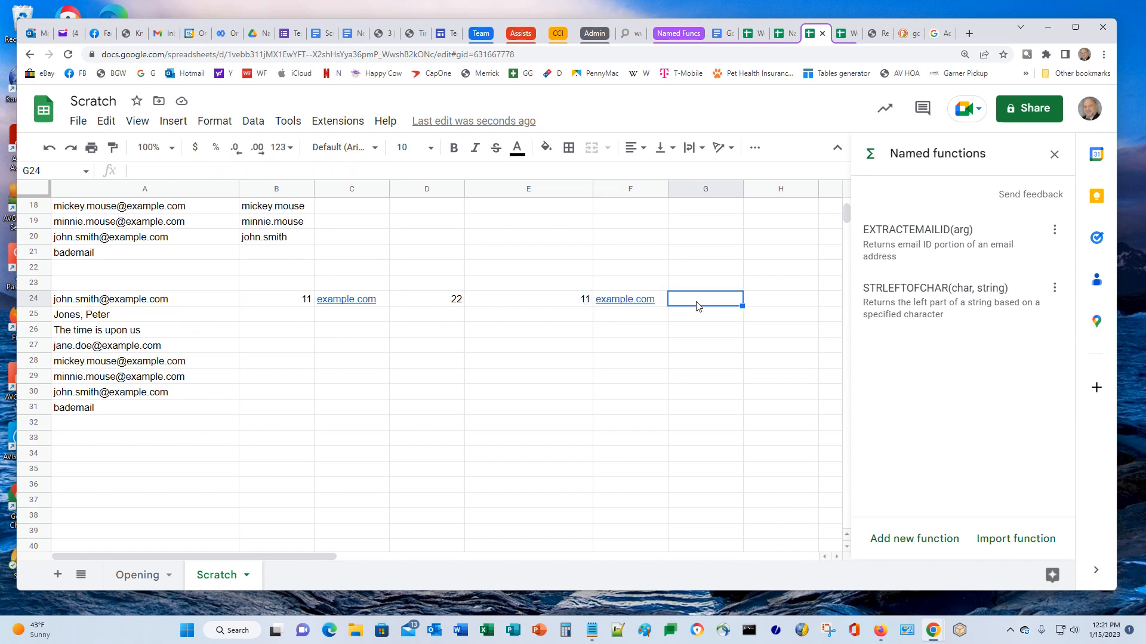
{"action": "key", "text": "ctrl+v"}
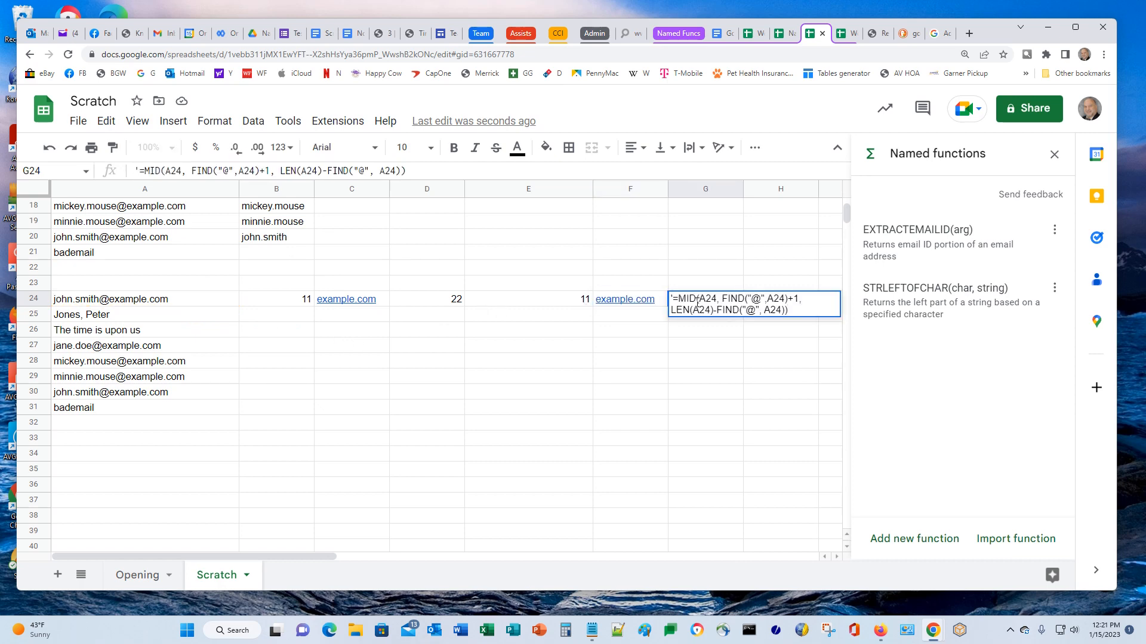
{"action": "key", "text": "Return"}
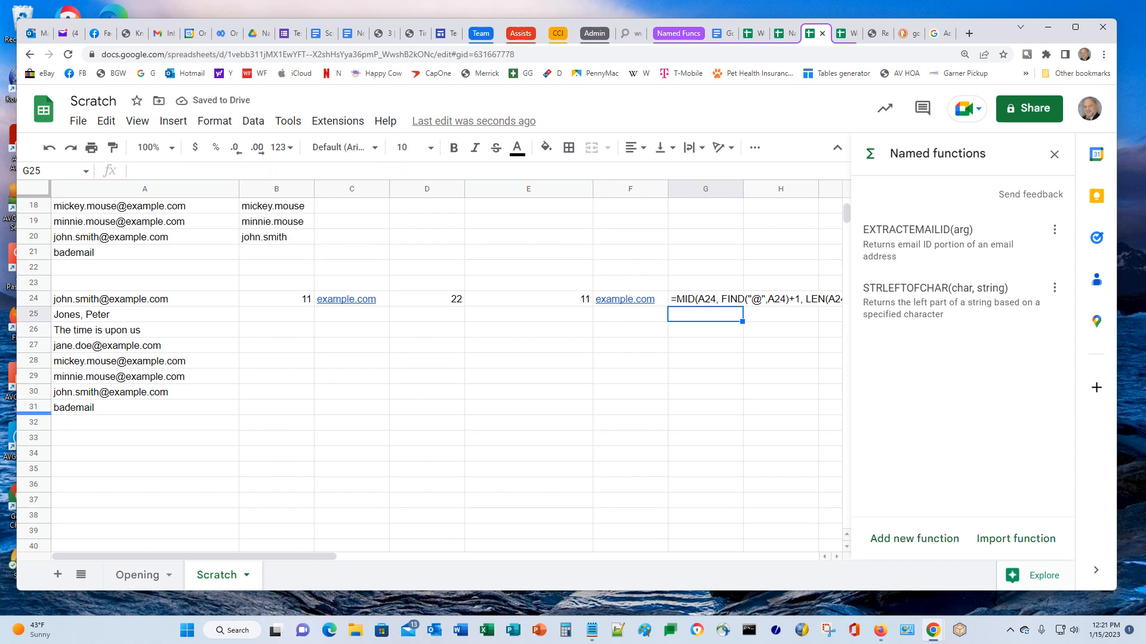
{"action": "left_click", "coordinate": [686, 302]}
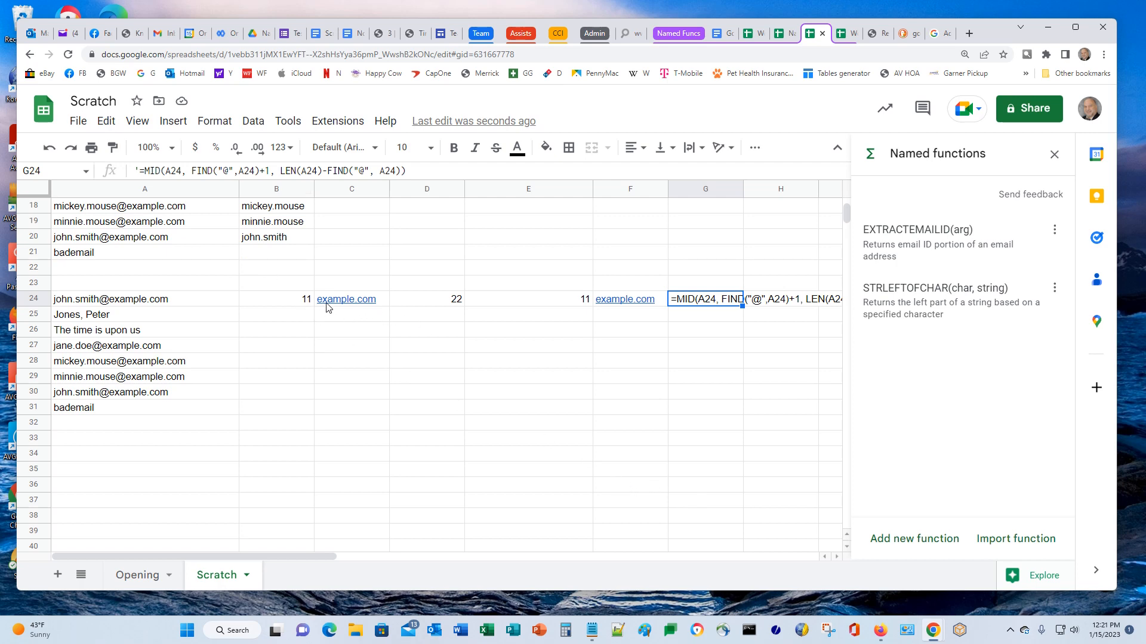
{"action": "left_click", "coordinate": [290, 301]}
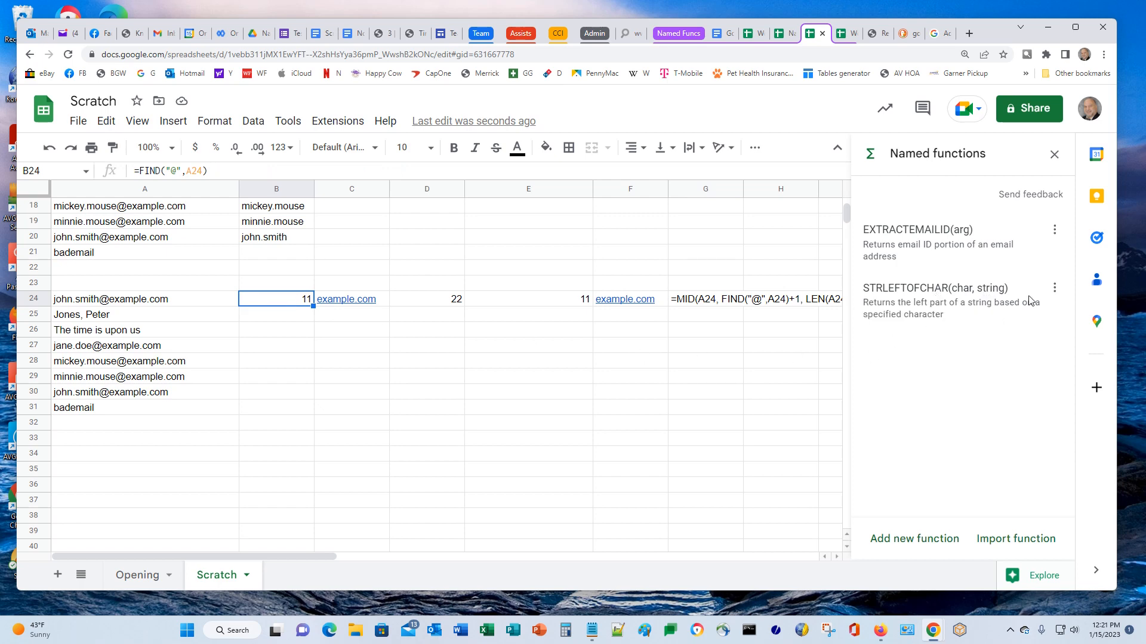
Copy STRLEFTOFCHAR as RETSTRBASEDONCHAR and add 'or right' to its description
{"action": "left_click", "coordinate": [1053, 289]}
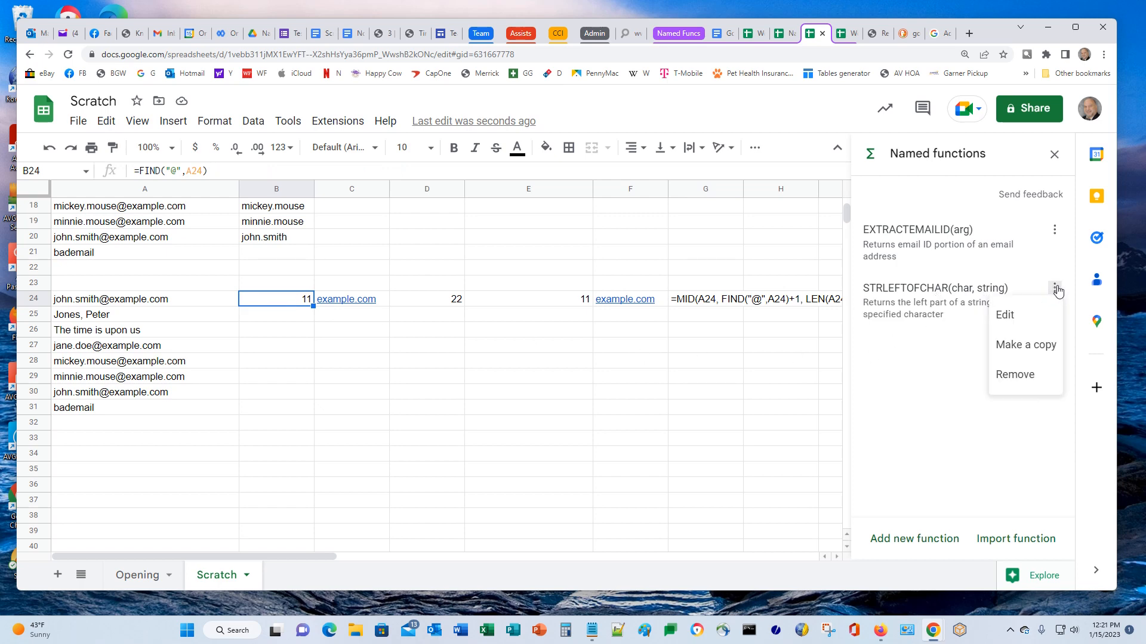
{"action": "left_click", "coordinate": [1036, 347]}
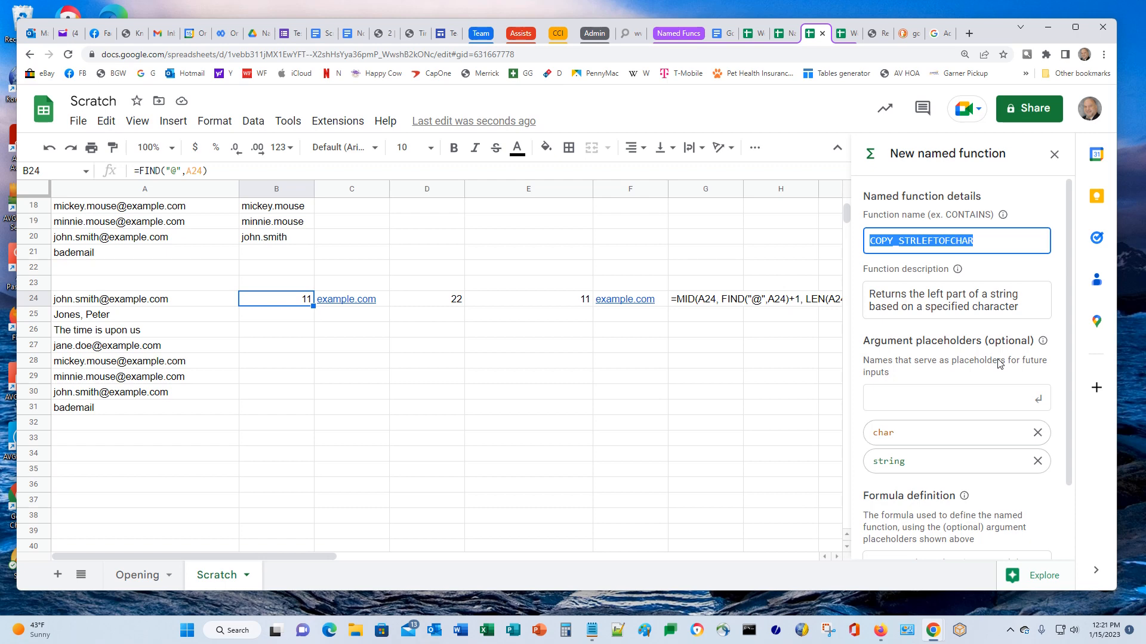
{"action": "type", "text": "RE"}
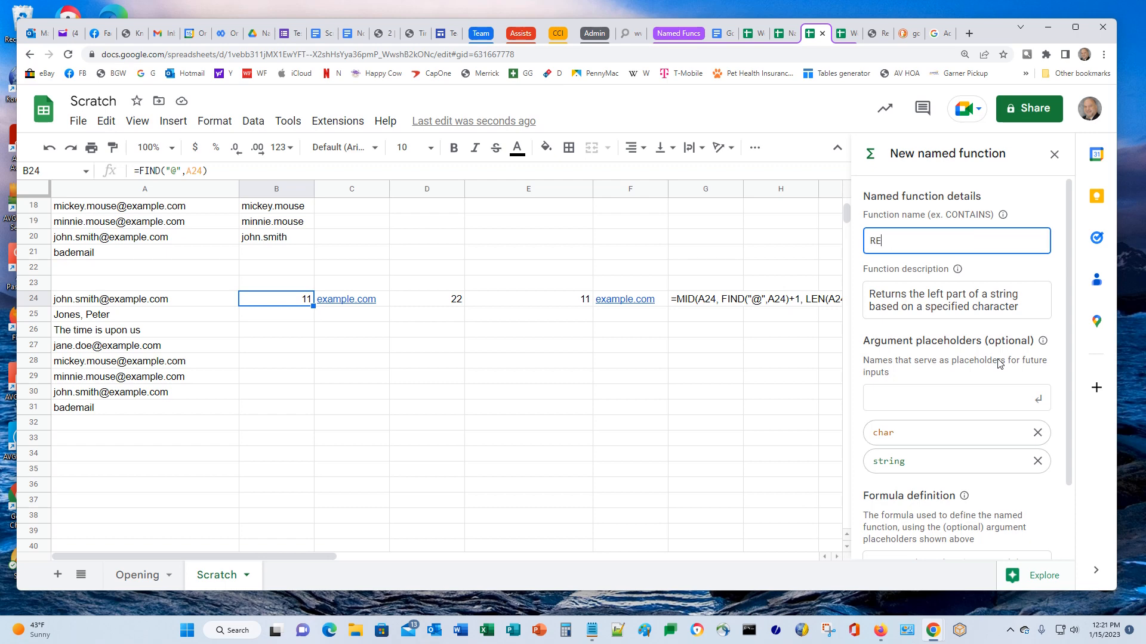
{"action": "type", "text": "TSTRBASEDONCHAR"}
{"action": "left_click_drag", "start_coordinate": [919, 299], "coordinate": [935, 298]}
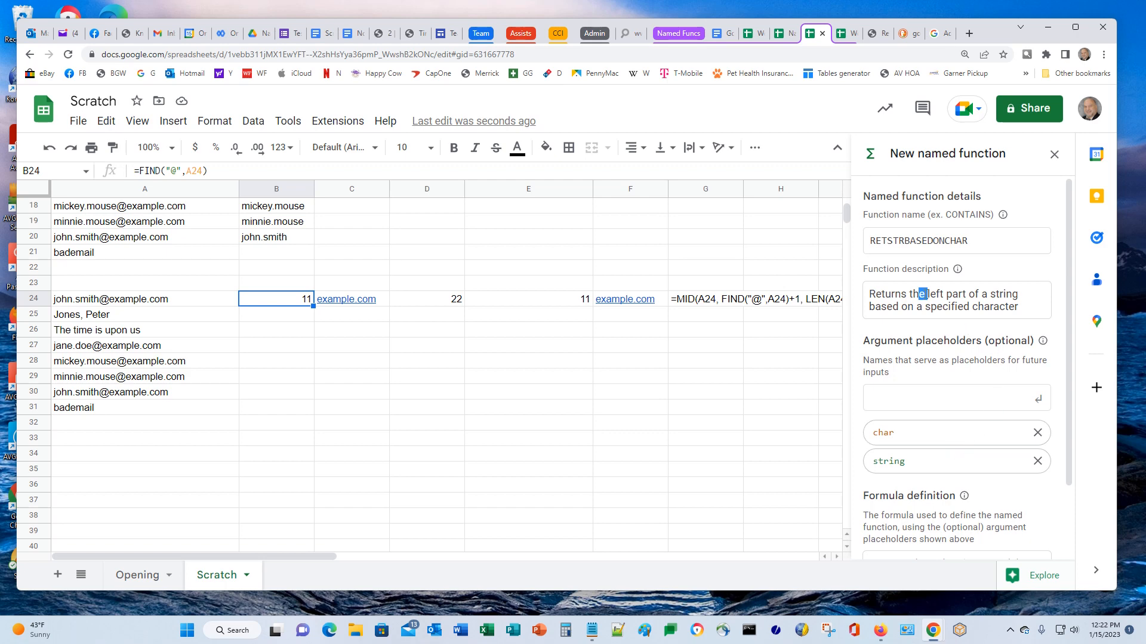
{"action": "left_click", "coordinate": [931, 296]}
{"action": "type", "text": "or right"}
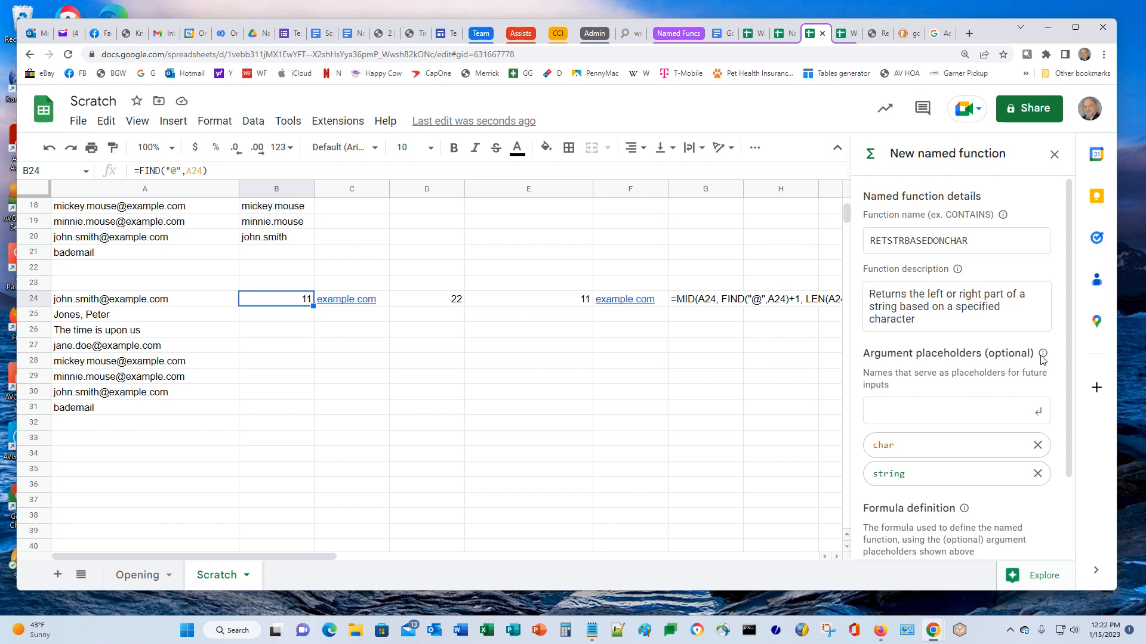
Add a direction argument placeholder to the new function
{"action": "scroll", "coordinate": [971, 382], "scroll_direction": "down", "scroll_amount": 1}
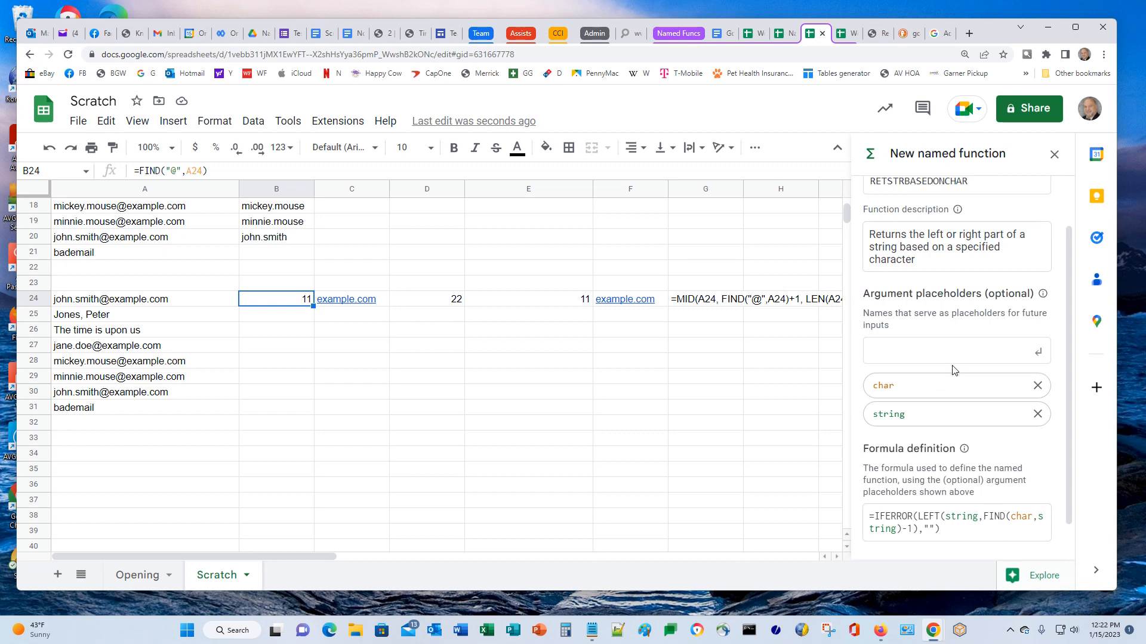
{"action": "type", "text": "direction"}
{"action": "key", "text": "Return"}
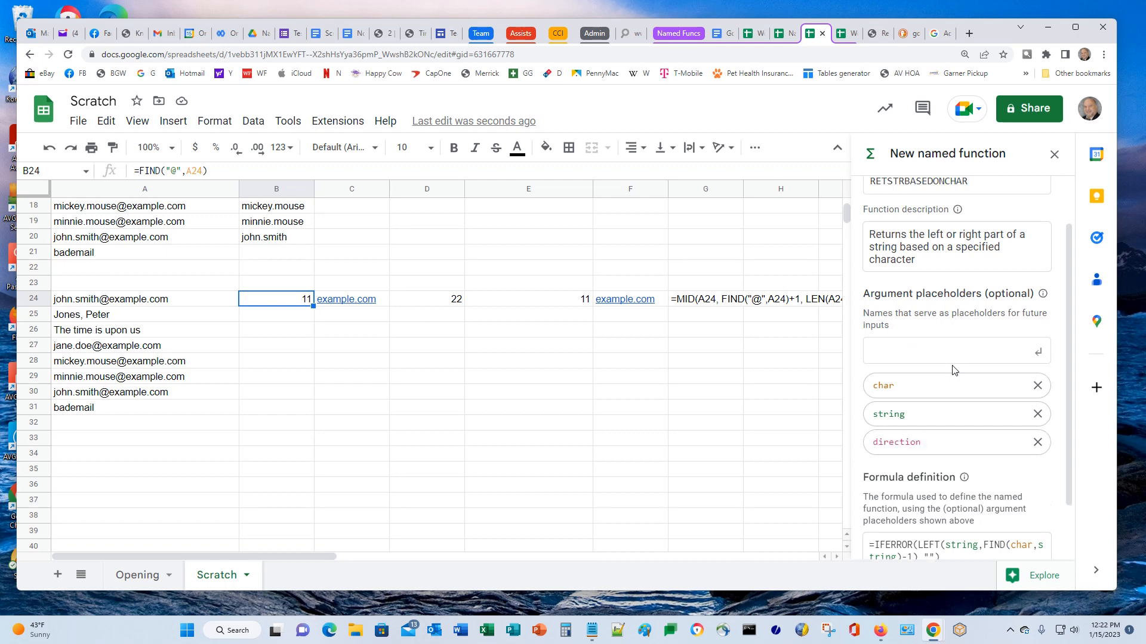
{"action": "scroll", "coordinate": [964, 236], "scroll_direction": "down", "scroll_amount": 2}
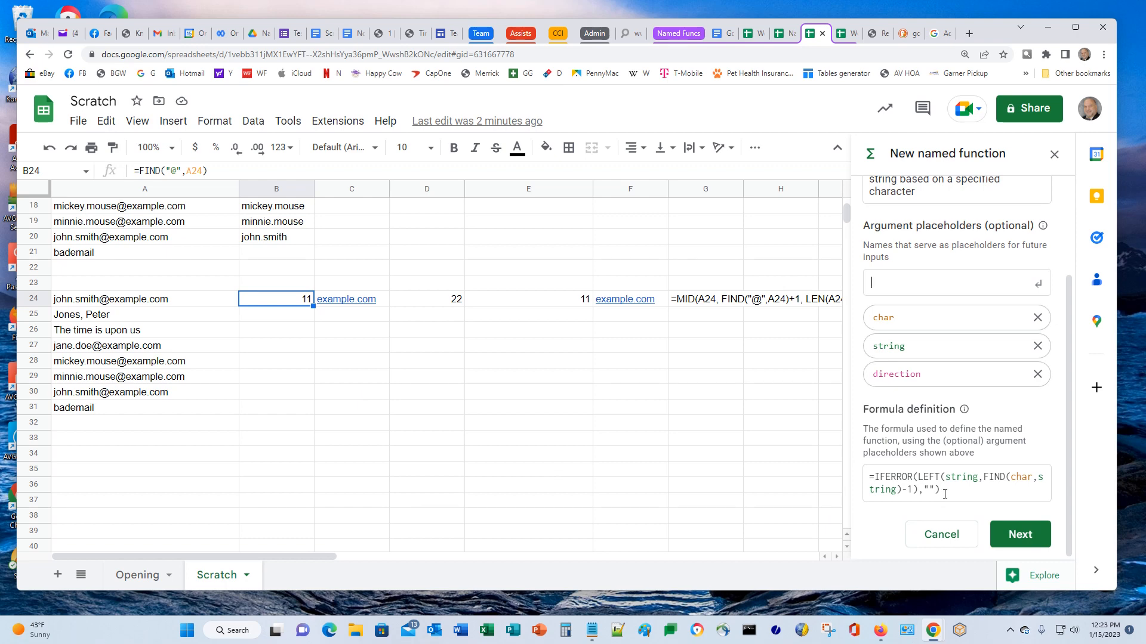
Paste the =IFERROR(LEFT(string,FIND(char,string)-1),"") definition into B29 for testing
{"action": "left_click_drag", "start_coordinate": [945, 494], "coordinate": [833, 473]}
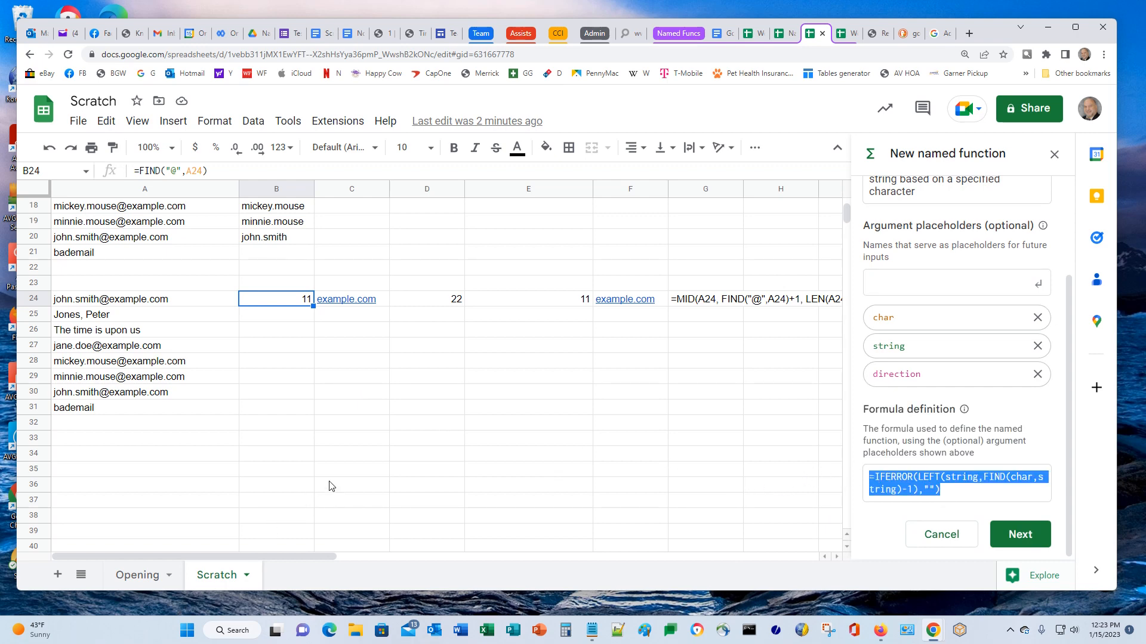
{"action": "left_click", "coordinate": [276, 381]}
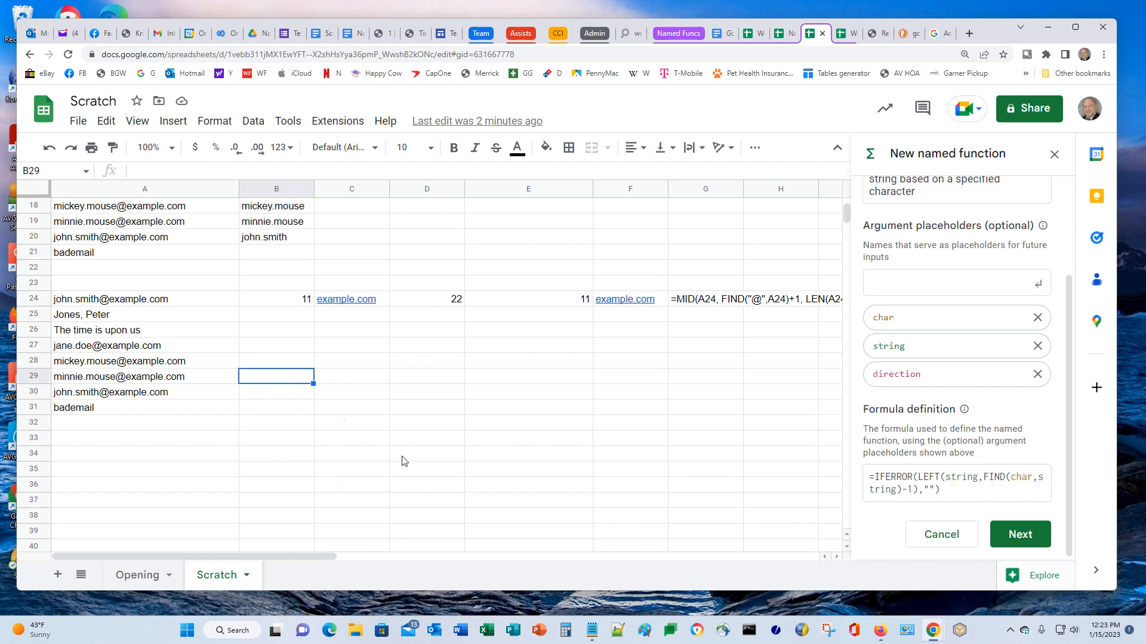
{"action": "left_click", "coordinate": [302, 170]}
{"action": "key", "text": "ctrl+v"}
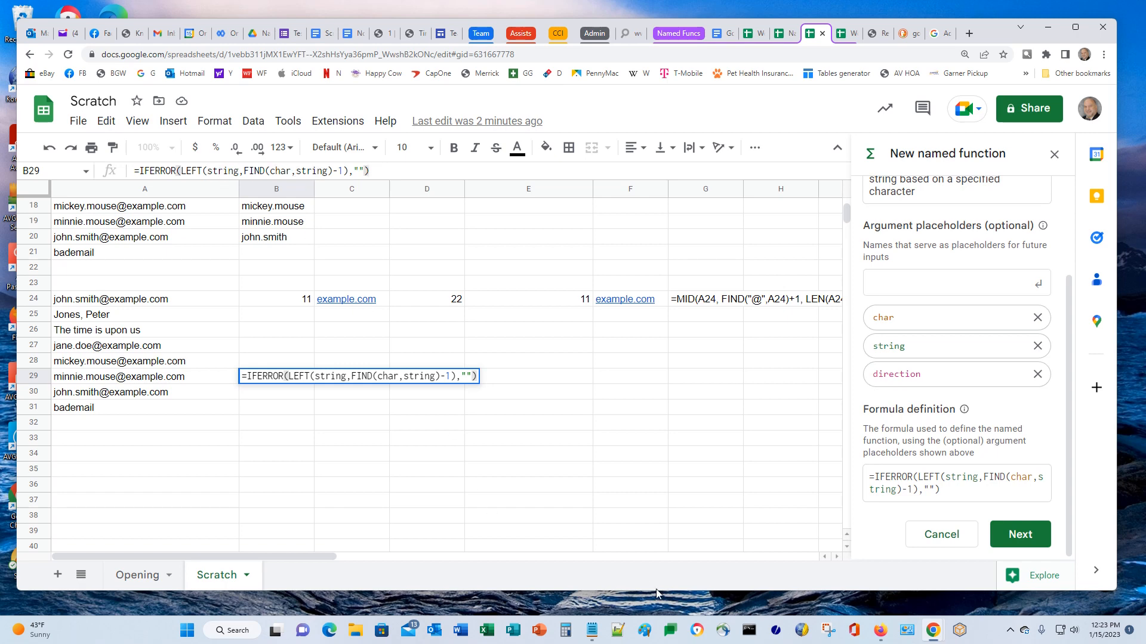
{"action": "key", "text": "Return"}
{"action": "key", "text": "Up"}
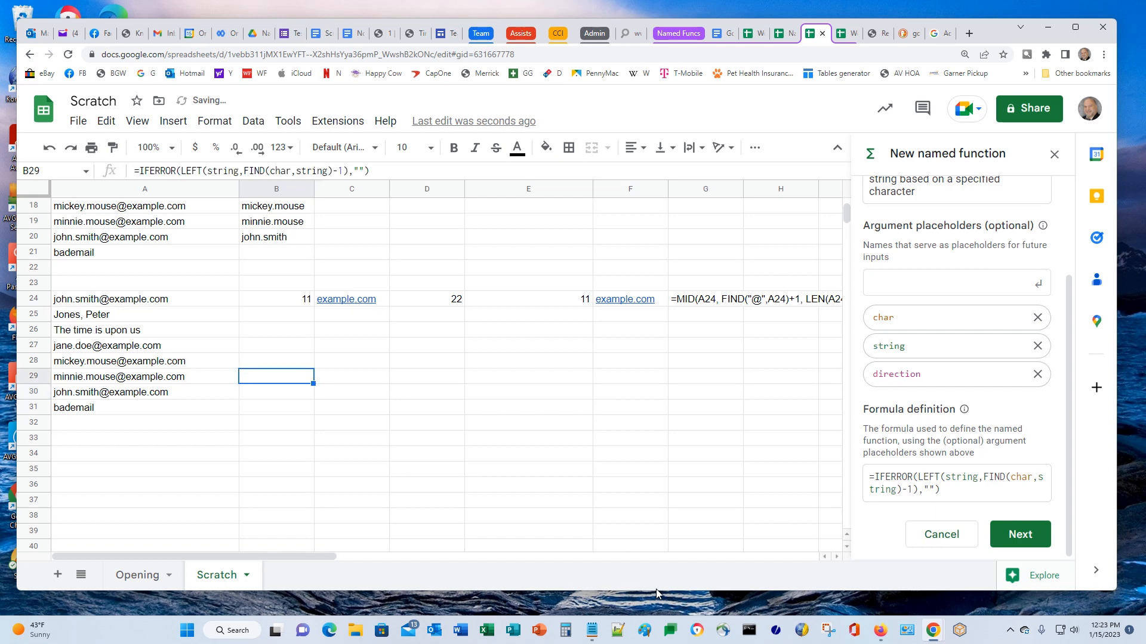
Trim B29 to =LEFT(string,FIND(char,string)-1) to reveal its #NAME? error
{"action": "double_click", "coordinate": [281, 381]}
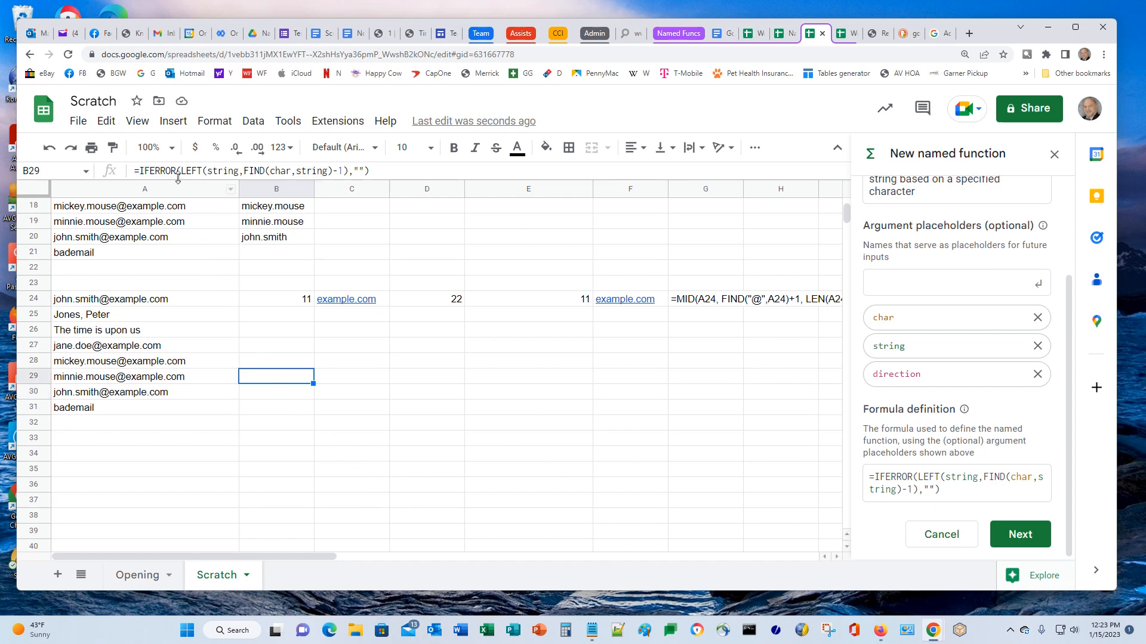
{"action": "key", "text": "Left"}
{"action": "key", "text": "Left"}
{"action": "key", "text": "Left"}
{"action": "key", "text": "Left"}
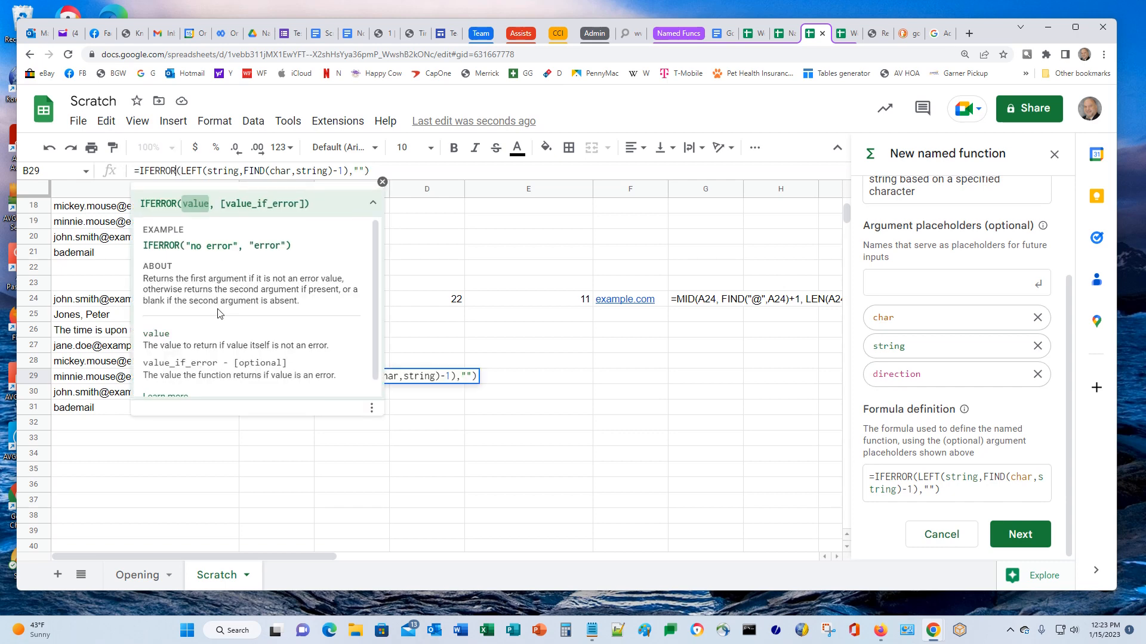
{"action": "key", "text": "shift+Right"}
{"action": "key", "text": "shift+Right"}
{"action": "key", "text": "shift+Right"}
{"action": "key", "text": "shift+Right"}
{"action": "key", "text": "shift+Right"}
{"action": "key", "text": "shift+Right"}
{"action": "key", "text": "shift+Right"}
{"action": "key", "text": "shift+Right"}
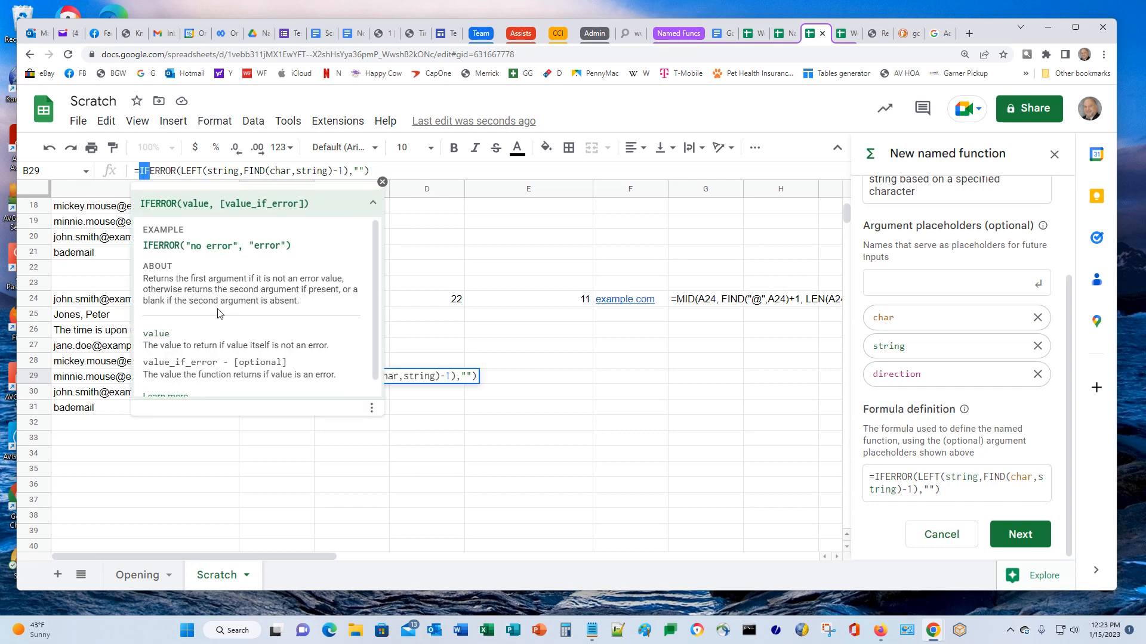
{"action": "key", "text": "BackSpace"}
{"action": "key", "text": "End"}
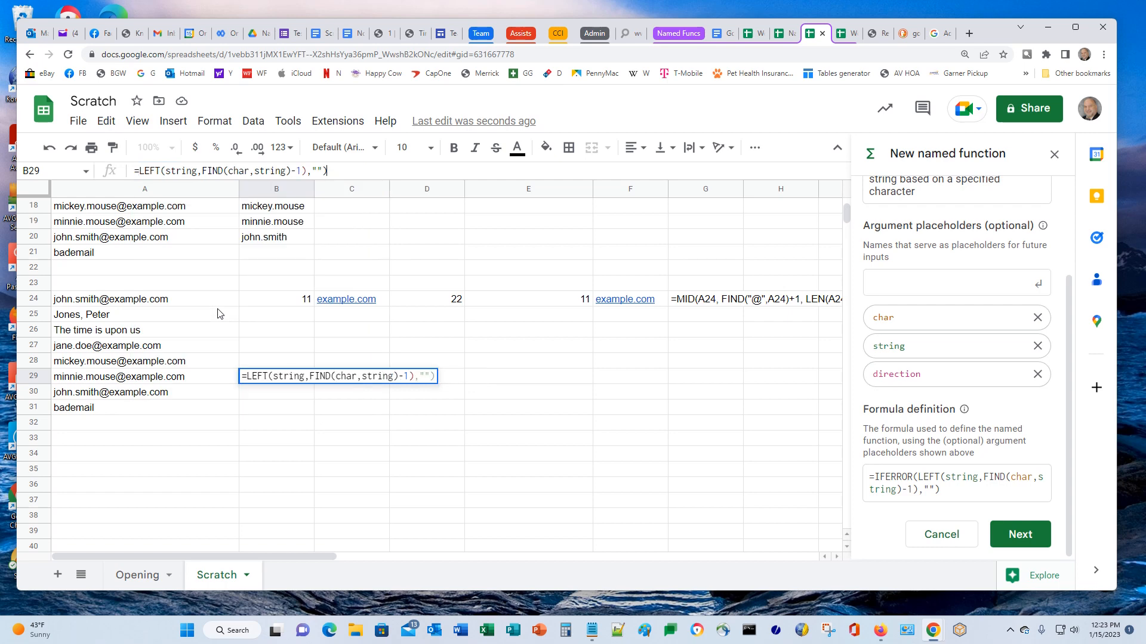
{"action": "key", "text": "BackSpace"}
{"action": "key", "text": "BackSpace"}
{"action": "key", "text": "BackSpace"}
{"action": "key", "text": "BackSpace"}
{"action": "key", "text": "Return"}
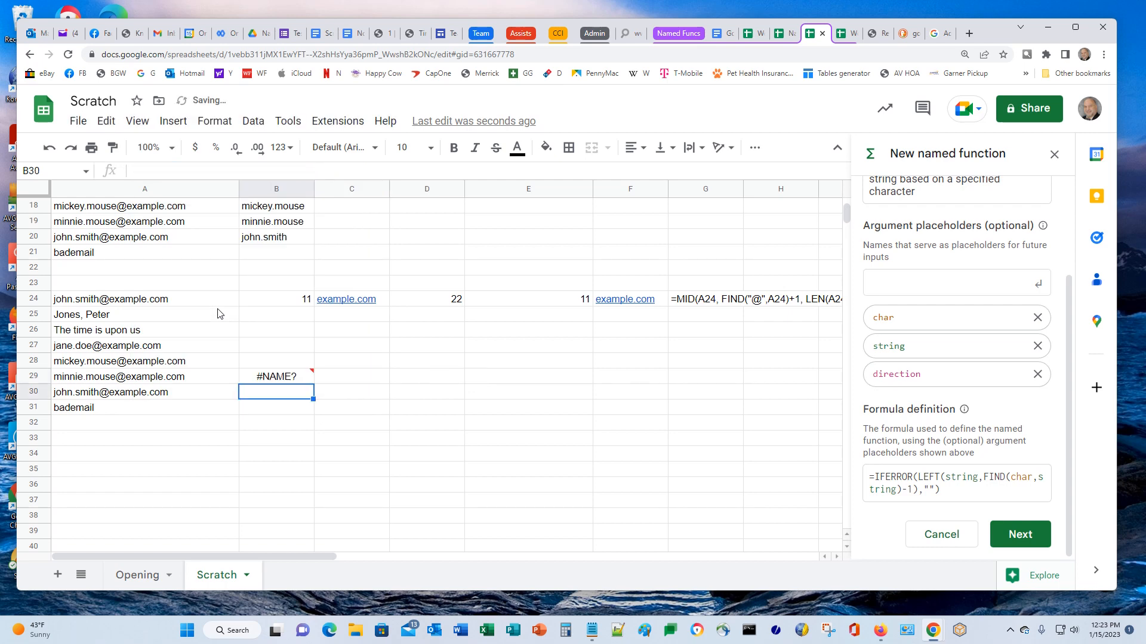
{"action": "key", "text": "Up"}
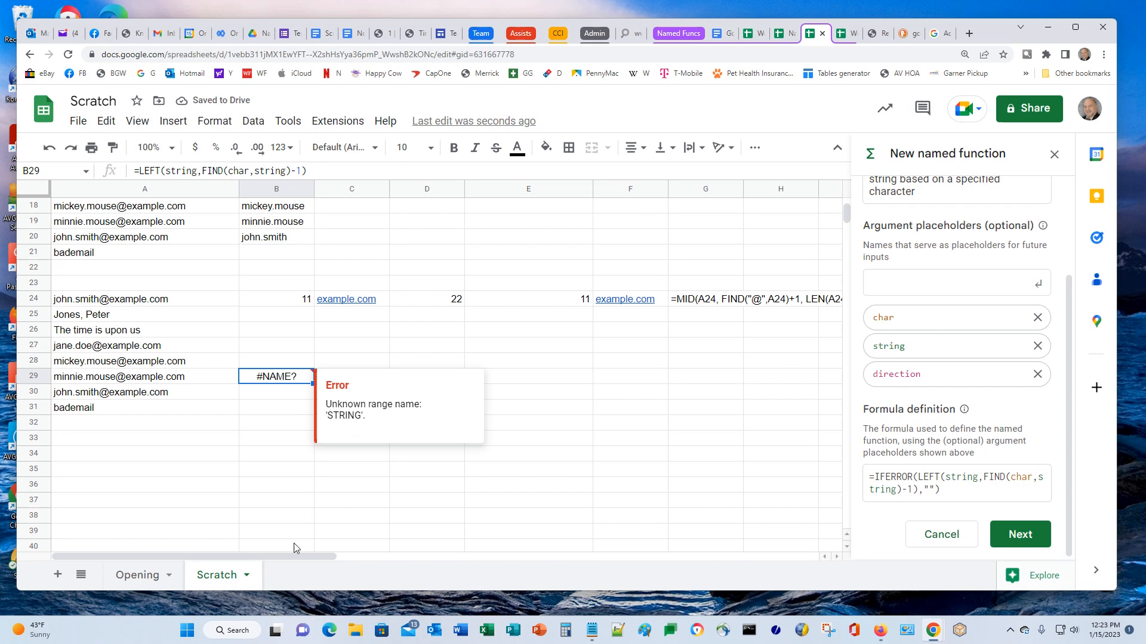
{"action": "left_click", "coordinate": [256, 450]}
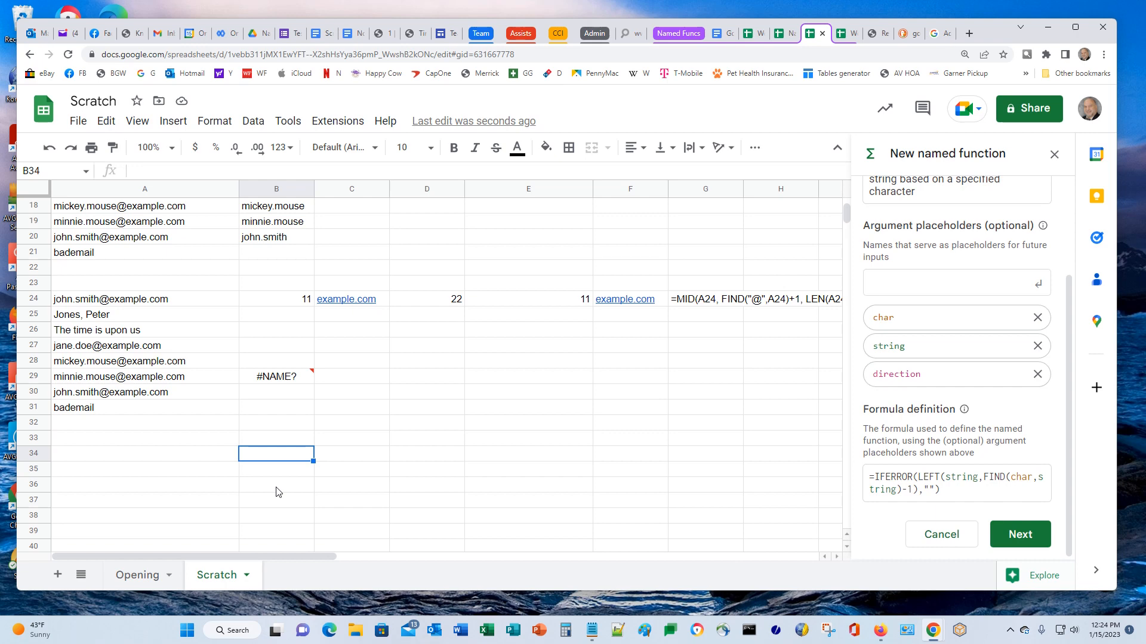
Type the headers Sales, COGS and Profit into A33:C33
{"action": "key", "text": "Left"}
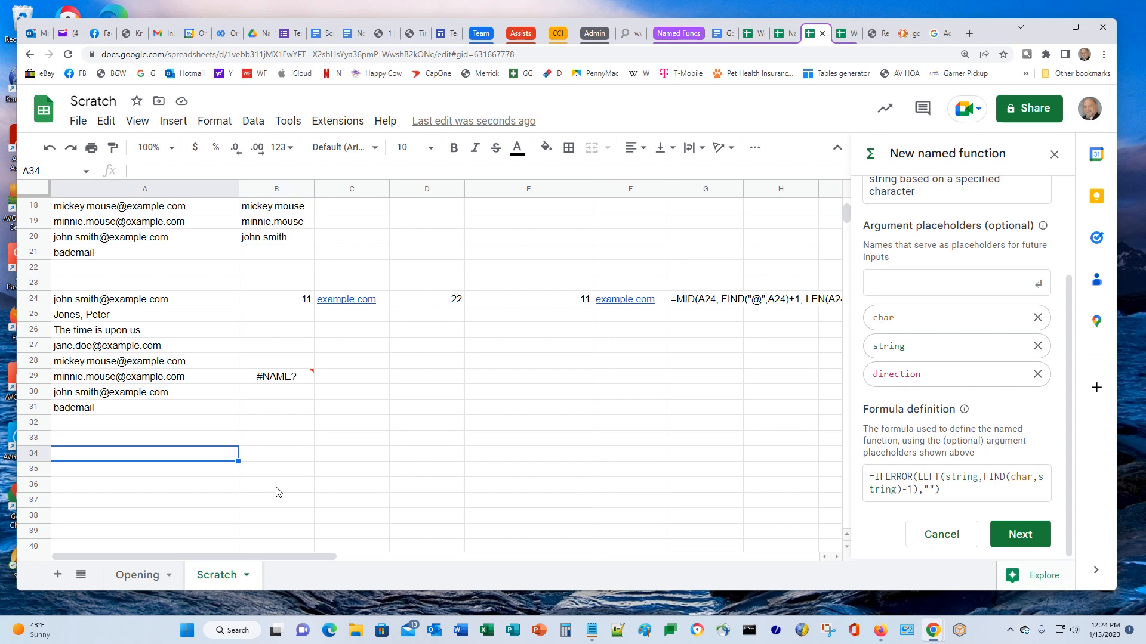
{"action": "key", "text": "Up"}
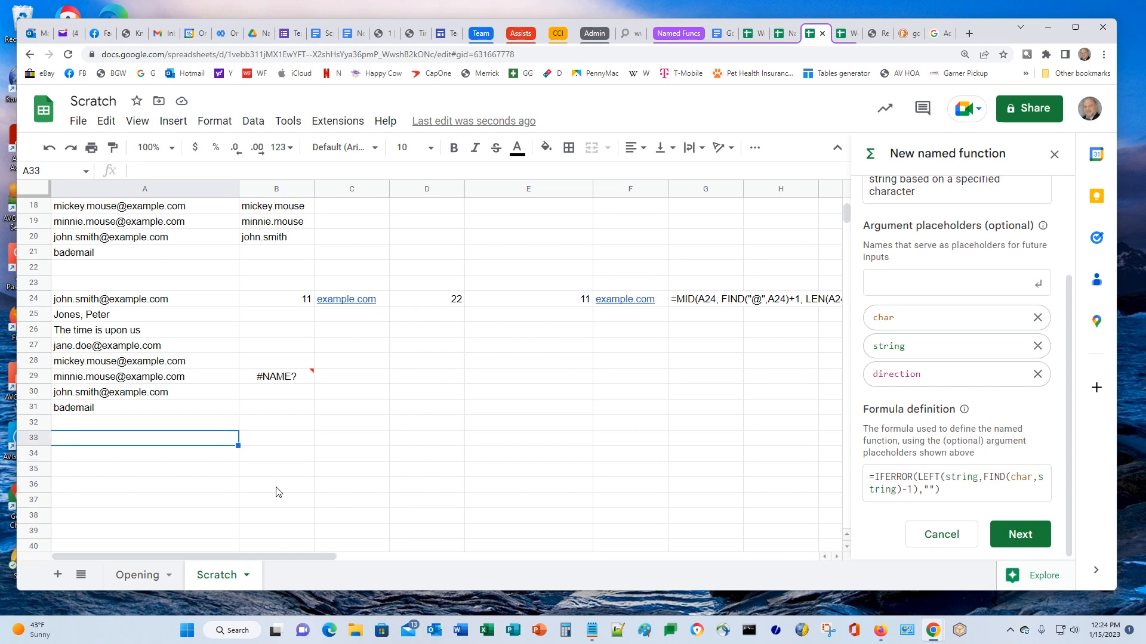
{"action": "type", "text": "Sales"}
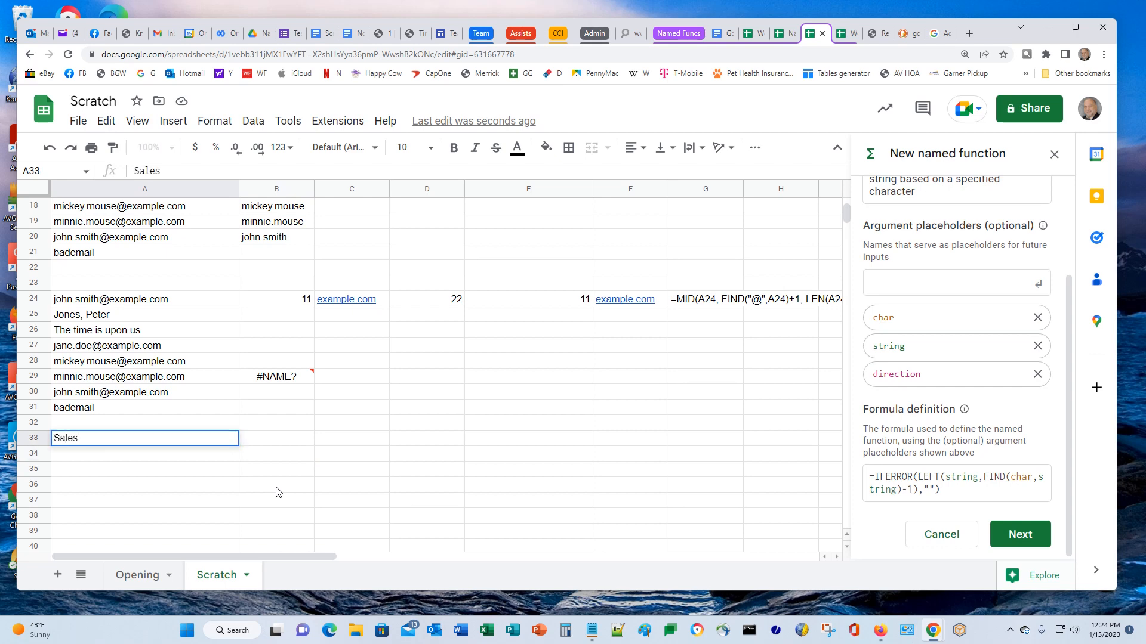
{"action": "key", "text": "Tab"}
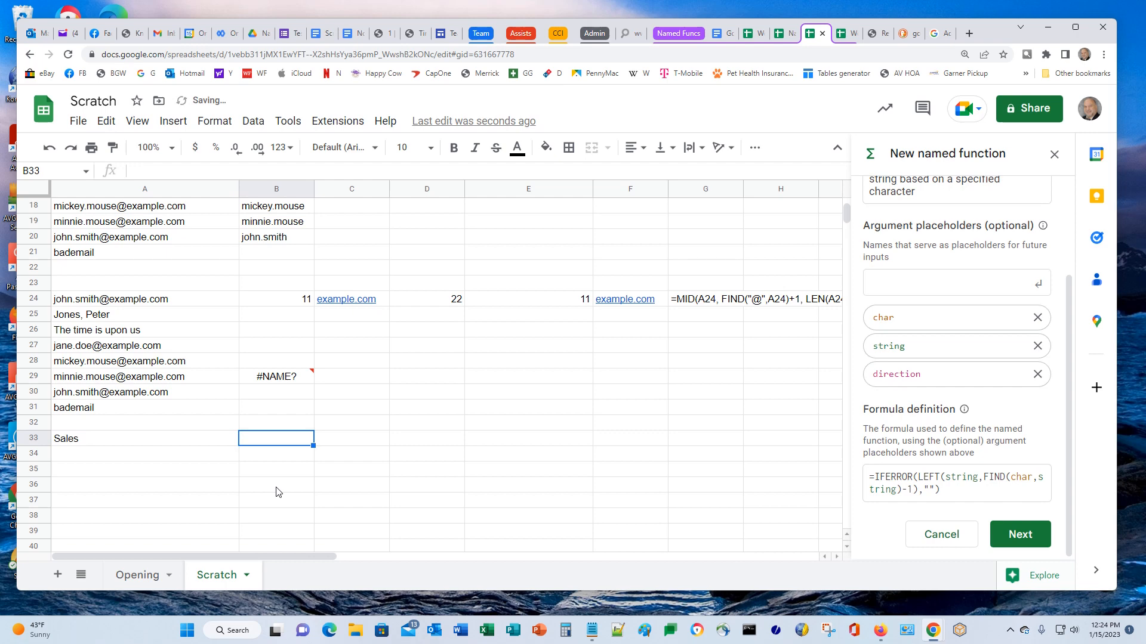
{"action": "type", "text": "COGS"}
{"action": "key", "text": "Tab"}
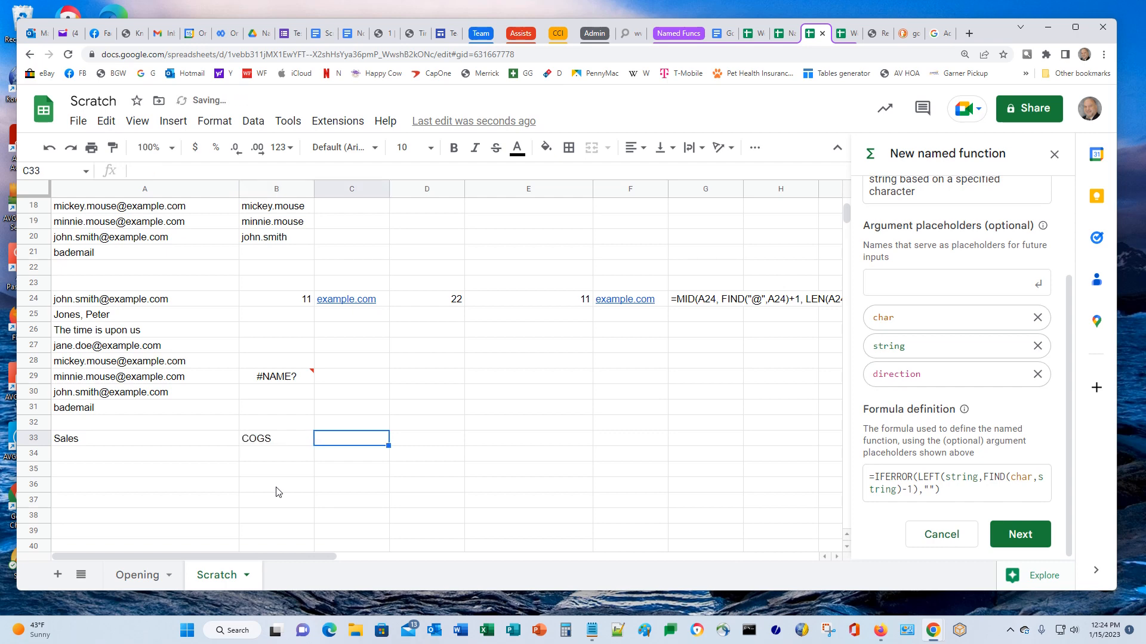
{"action": "type", "text": "Profit"}
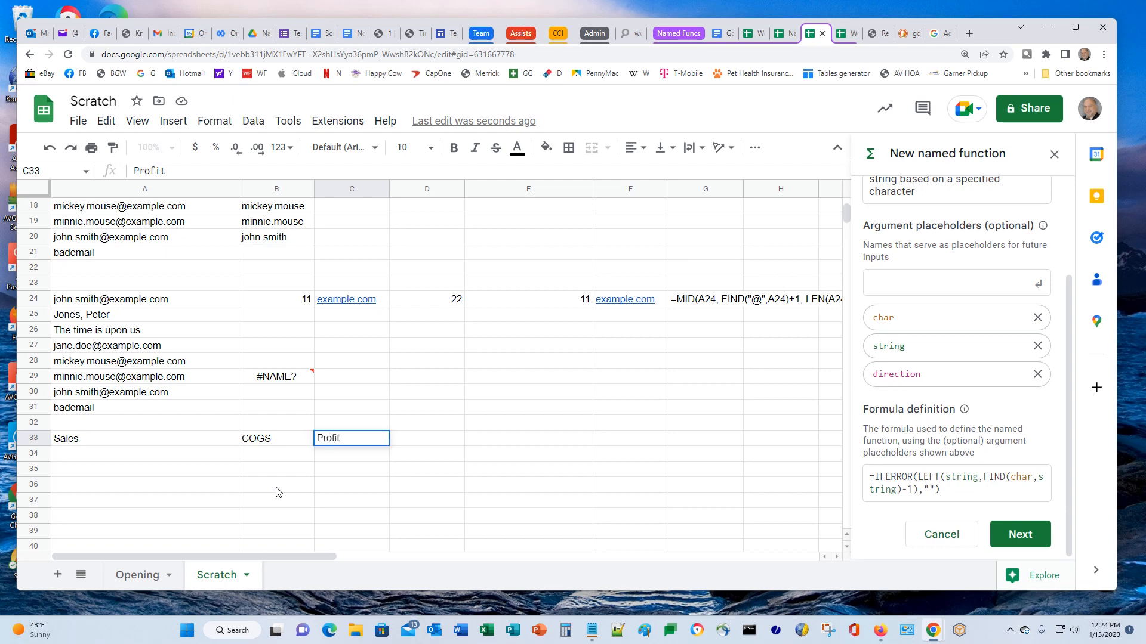
{"action": "key", "text": "Return"}
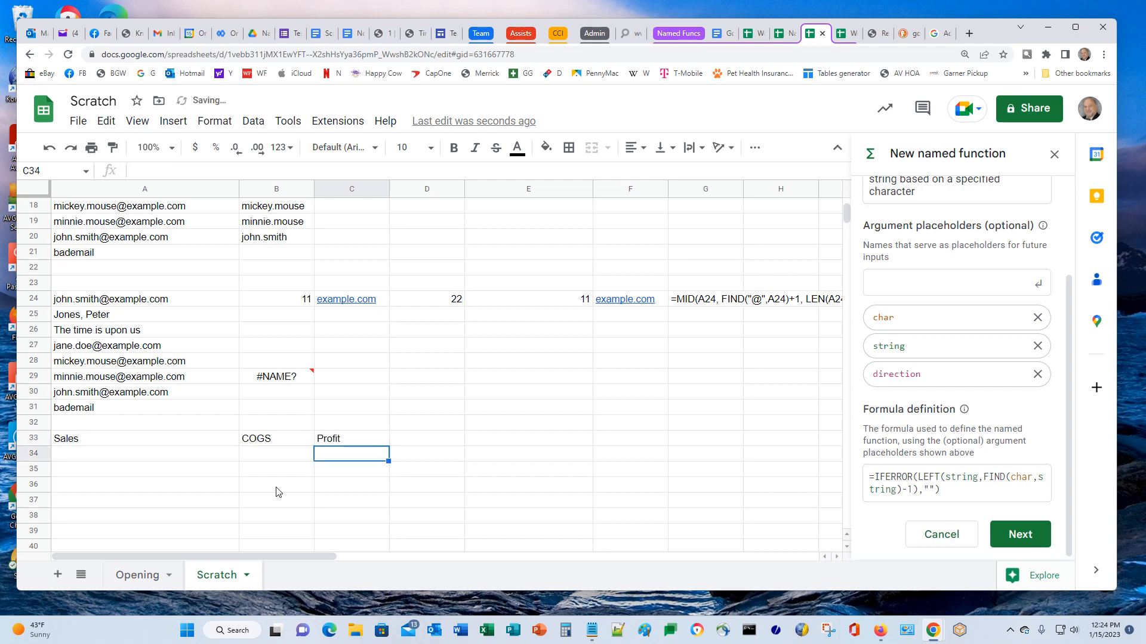
Enter 50000 in A34 and 30000 in B34
{"action": "key", "text": "Left"}
{"action": "key", "text": "Left"}
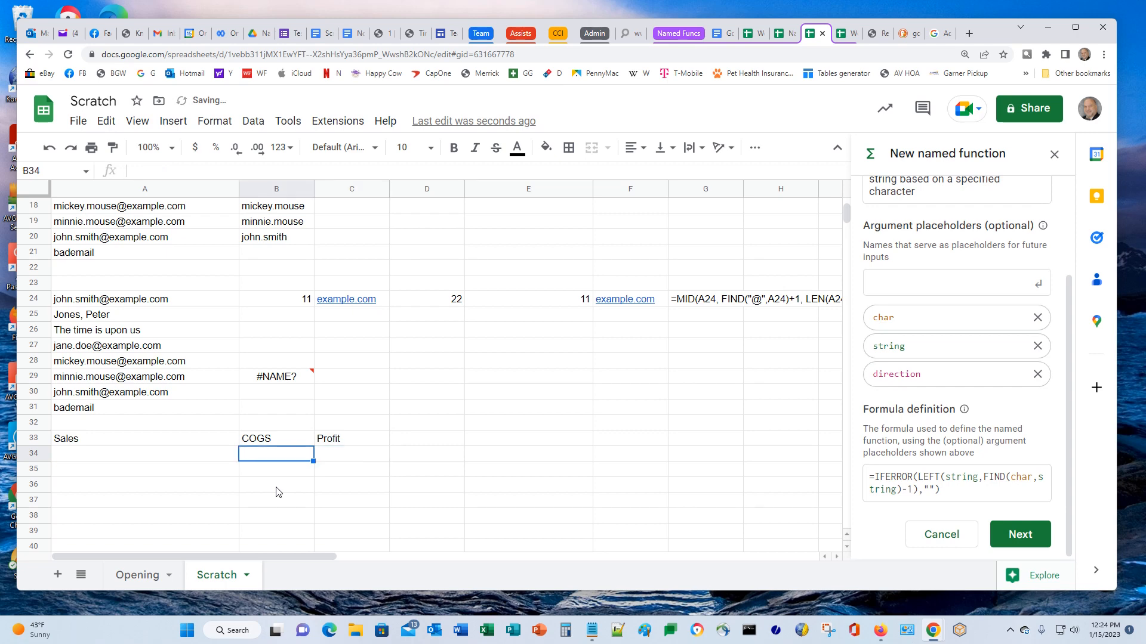
{"action": "type", "text": "50000"}
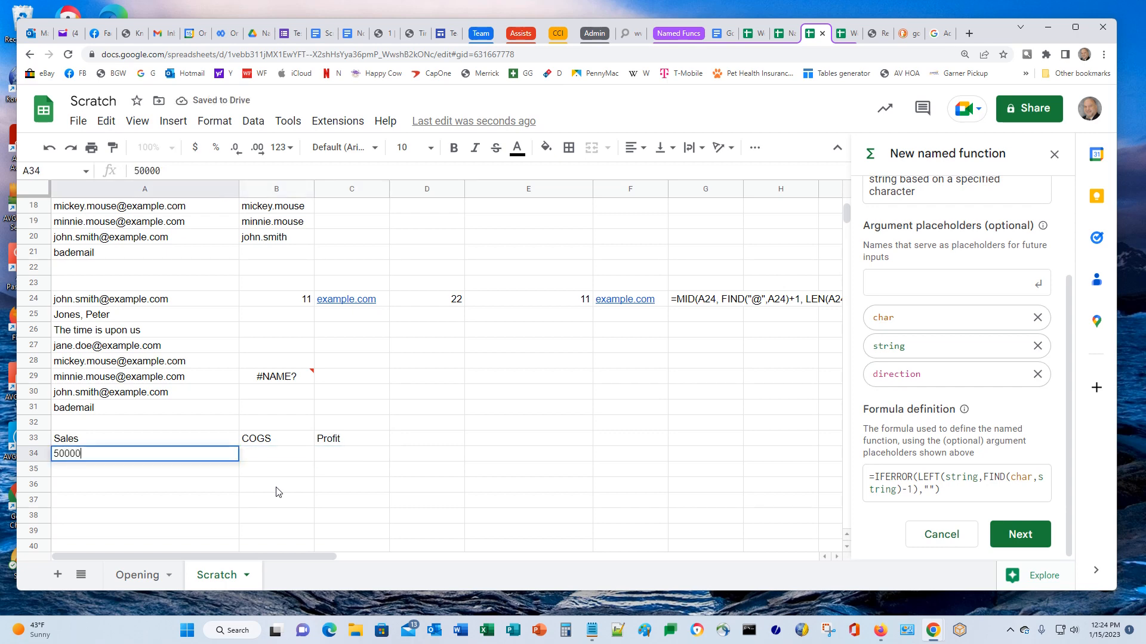
{"action": "key", "text": "Tab"}
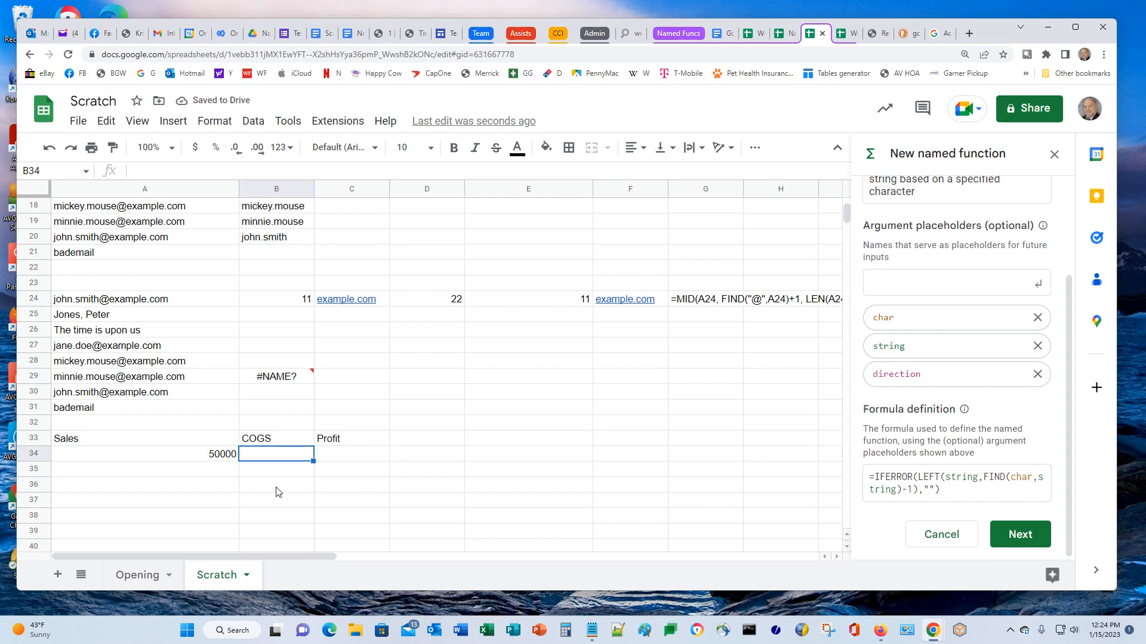
{"action": "type", "text": "30000"}
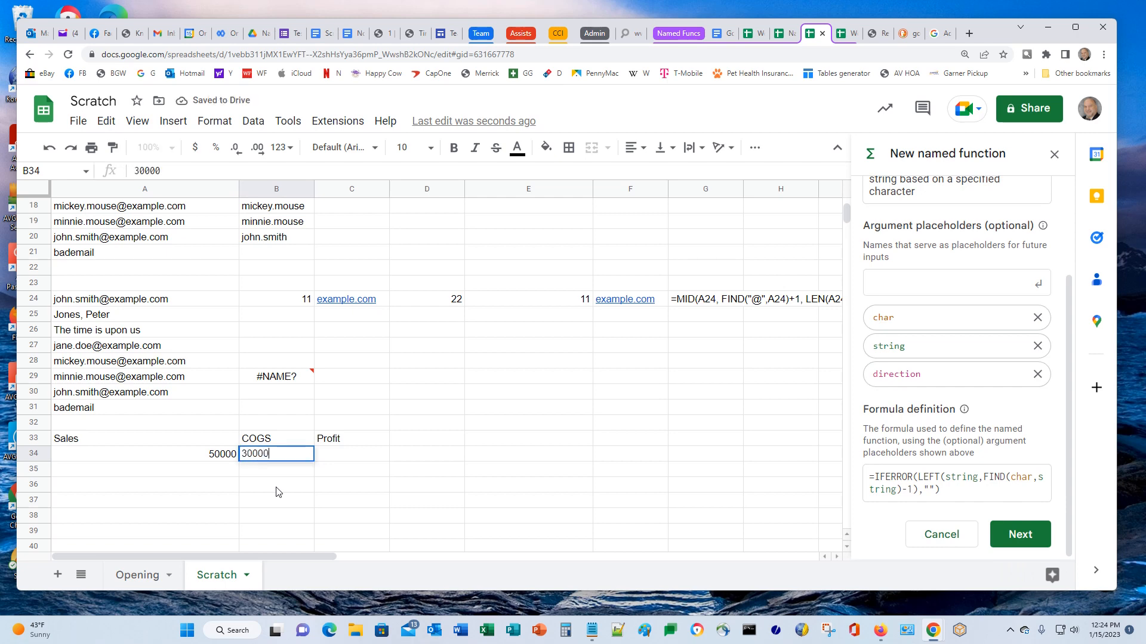
{"action": "key", "text": "Tab"}
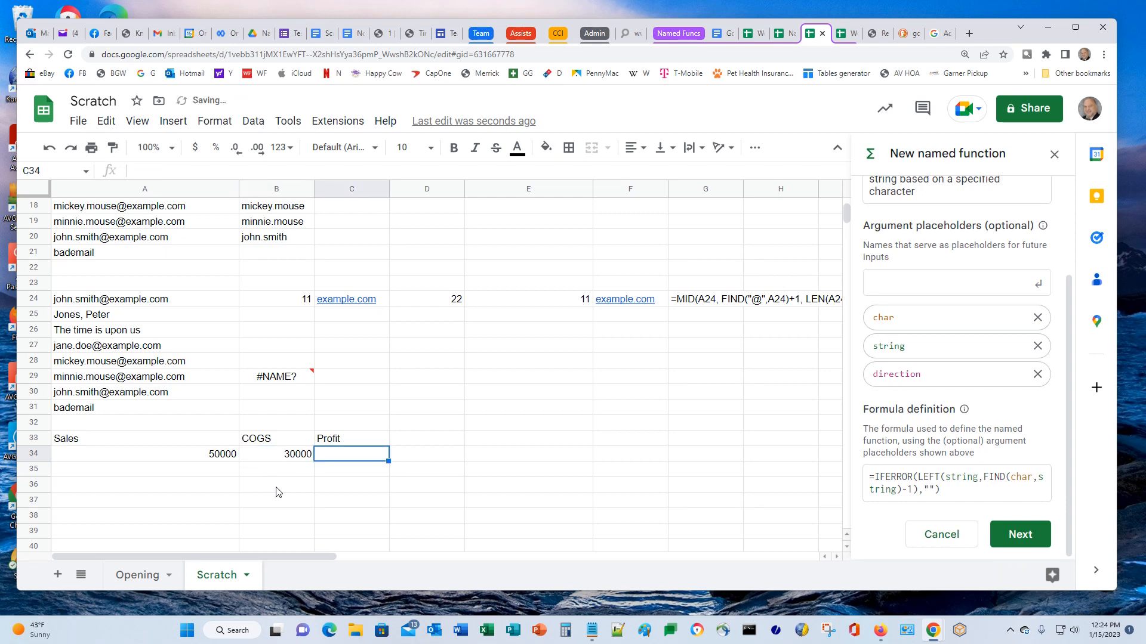
Compute Profit in C34 as =A34-B34, showing 20000, and select the header row
{"action": "type", "text": "="}
{"action": "key", "text": "Left"}
{"action": "key", "text": "Left"}
{"action": "type", "text": "-"}
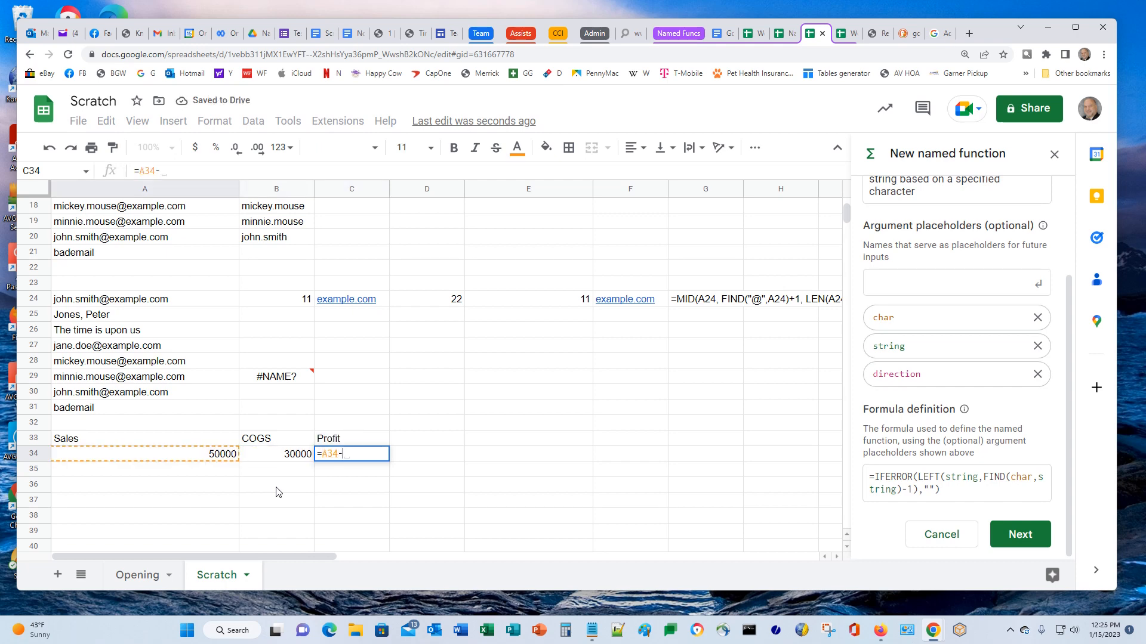
{"action": "key", "text": "Left"}
{"action": "key", "text": "Left"}
{"action": "key", "text": "Right"}
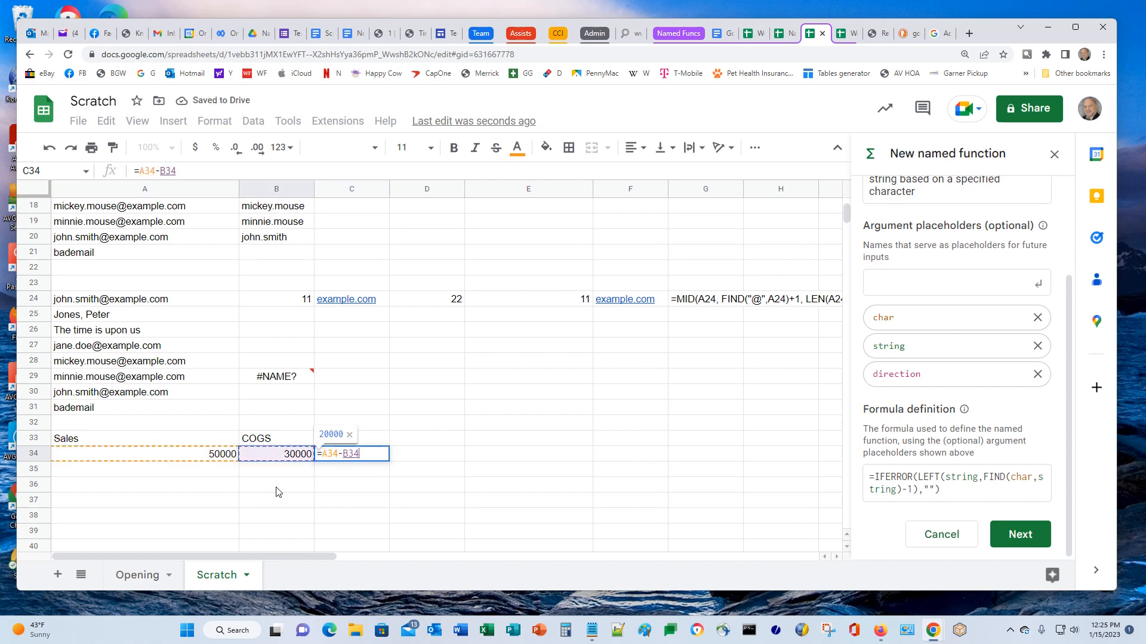
{"action": "key", "text": "Return"}
{"action": "key", "text": "Up"}
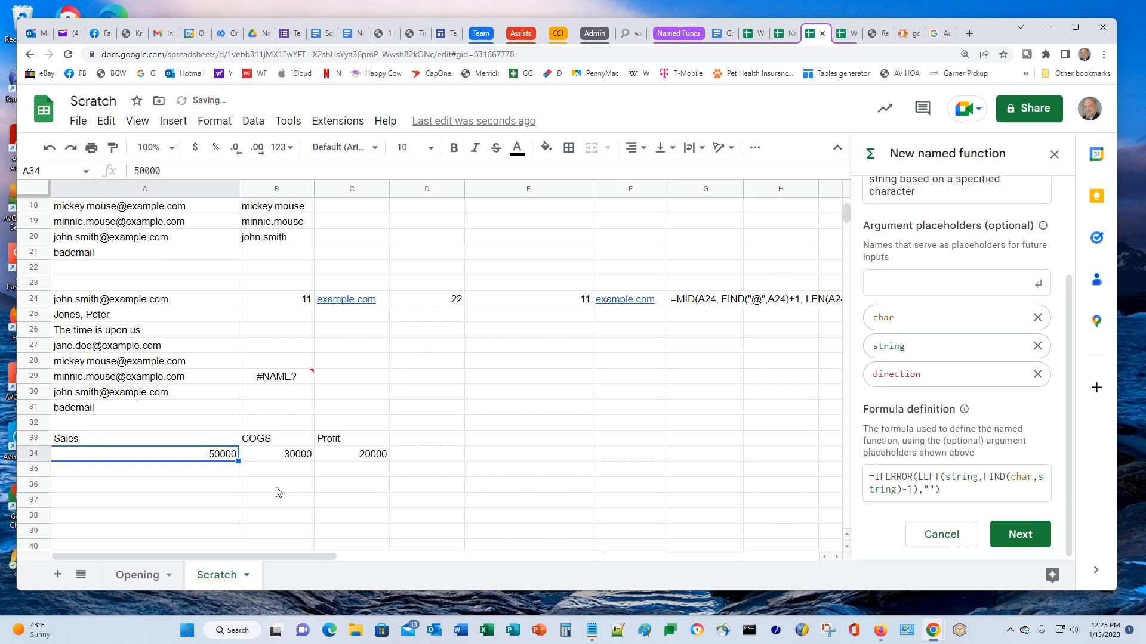
{"action": "key", "text": "Right"}
{"action": "key", "text": "Right"}
{"action": "key", "text": "Left"}
{"action": "key", "text": "Left"}
{"action": "key", "text": "Up"}
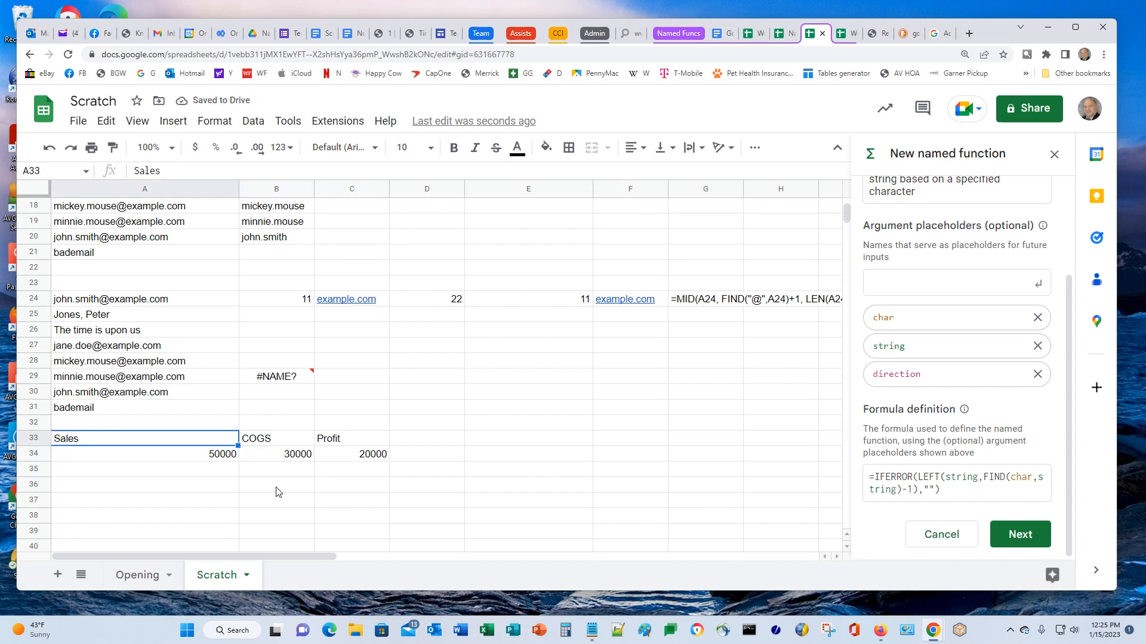
{"action": "key", "text": "shift+Right"}
{"action": "key", "text": "shift+Right"}
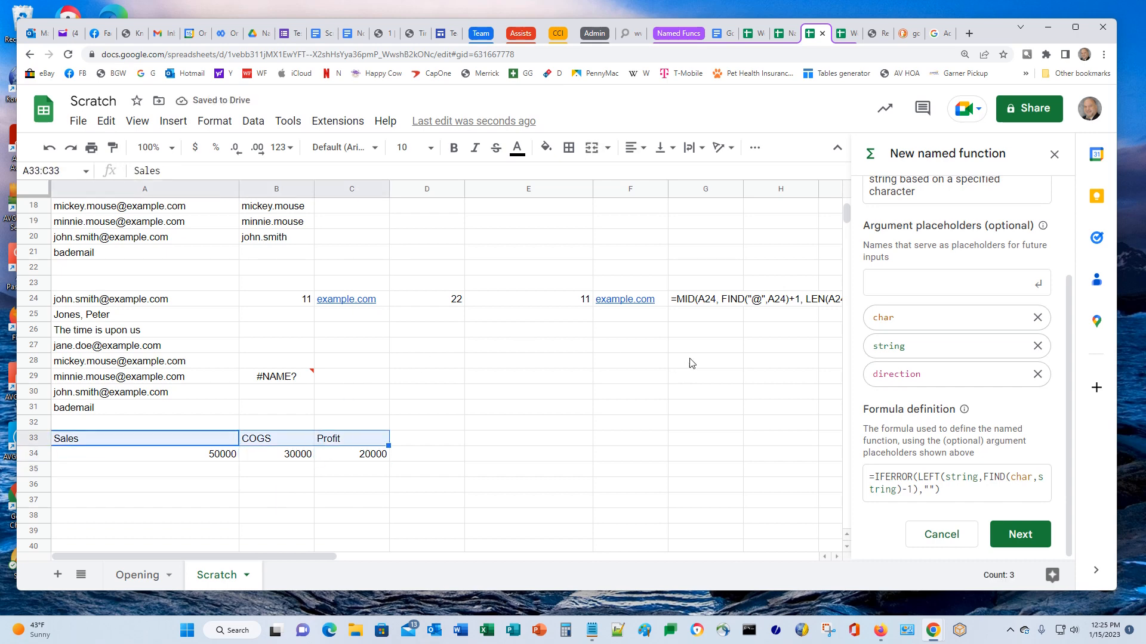
Right-align and bold the Sales, COGS and Profit headers in A33:C33
{"action": "left_click", "coordinate": [643, 149]}
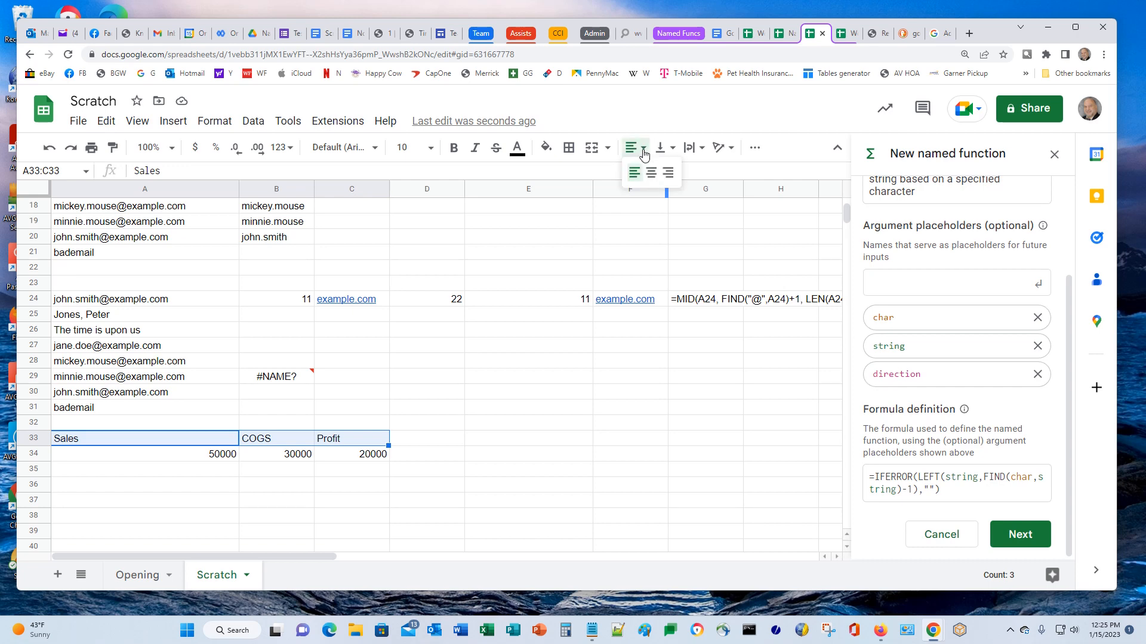
{"action": "left_click", "coordinate": [669, 173]}
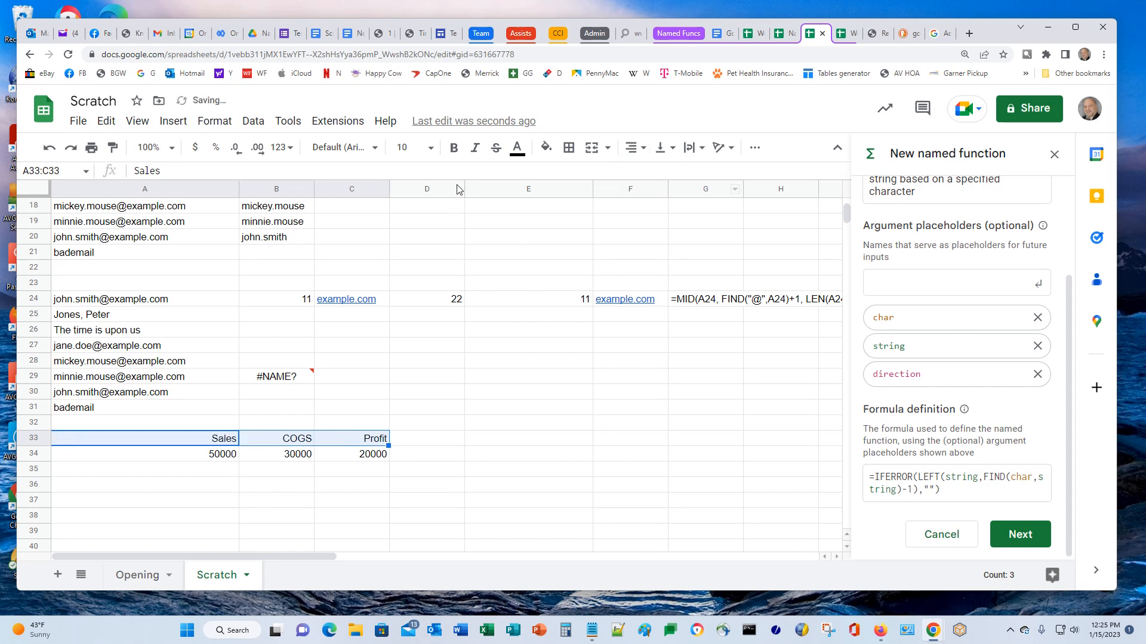
{"action": "left_click", "coordinate": [453, 147]}
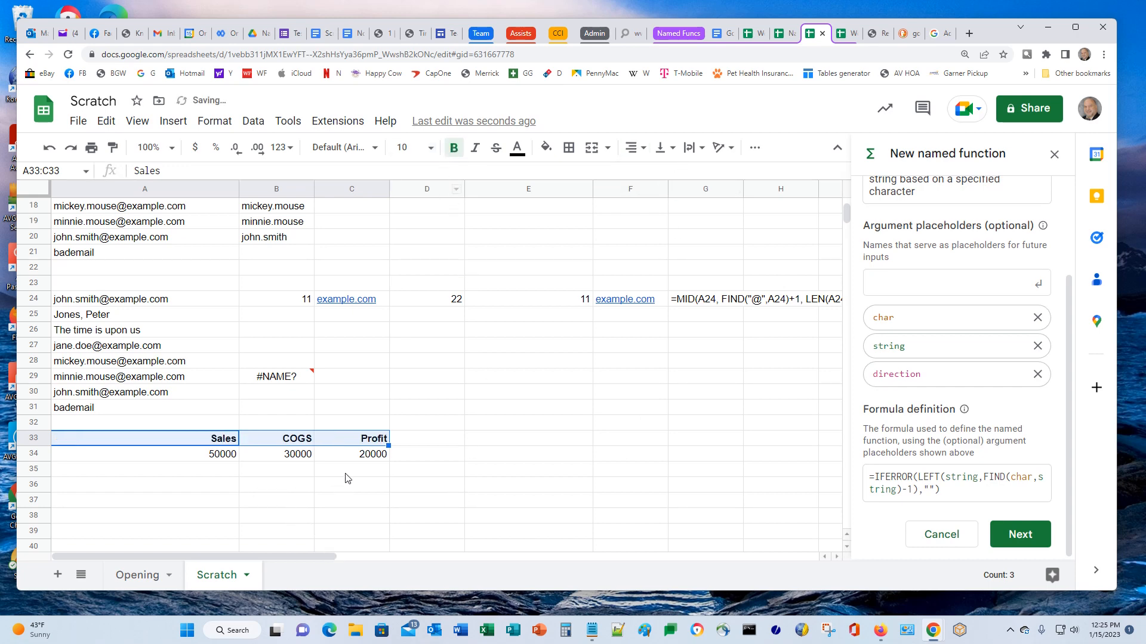
{"action": "left_click", "coordinate": [354, 456]}
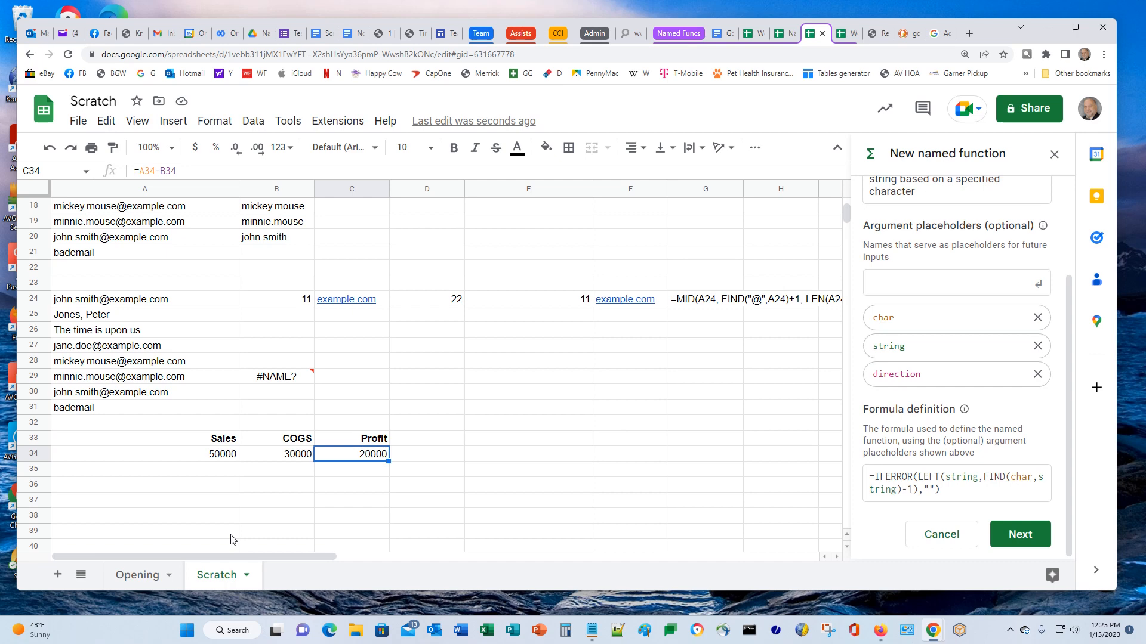
{"action": "left_click", "coordinate": [210, 458]}
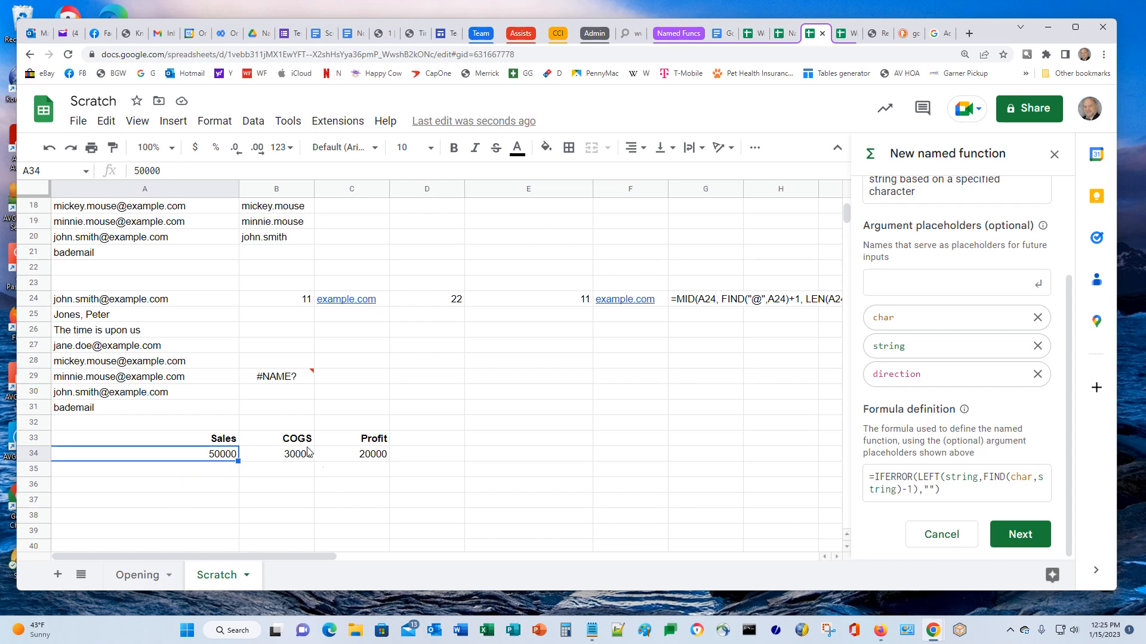
Add a named range 'sales' for cell Scratch!A34 from Data > Named ranges
{"action": "left_click", "coordinate": [250, 123]}
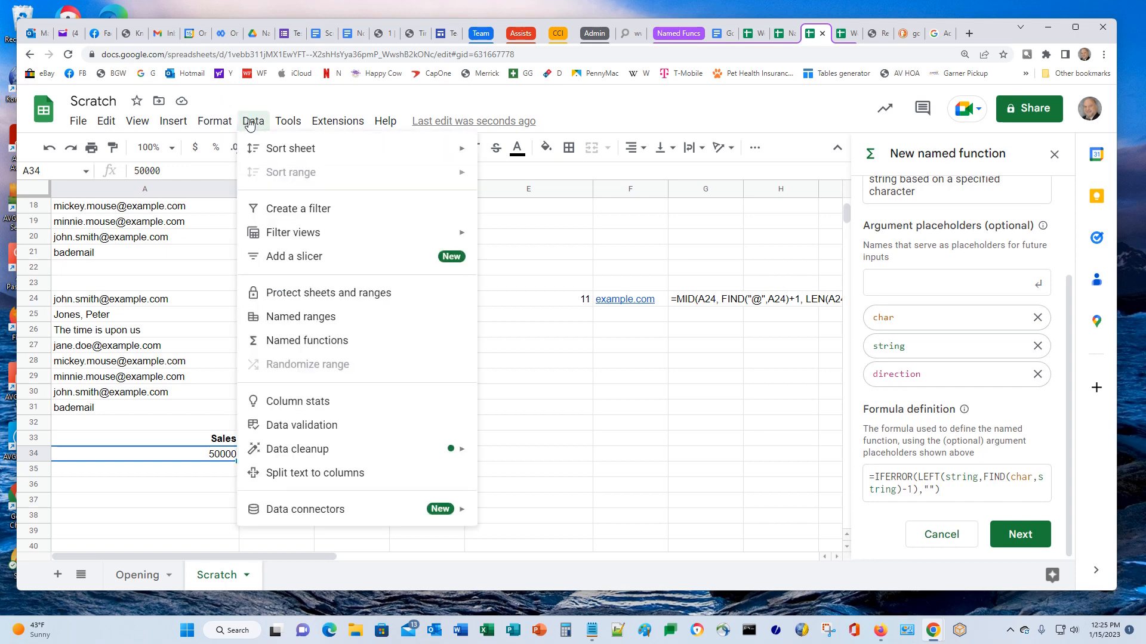
{"action": "left_click", "coordinate": [285, 327]}
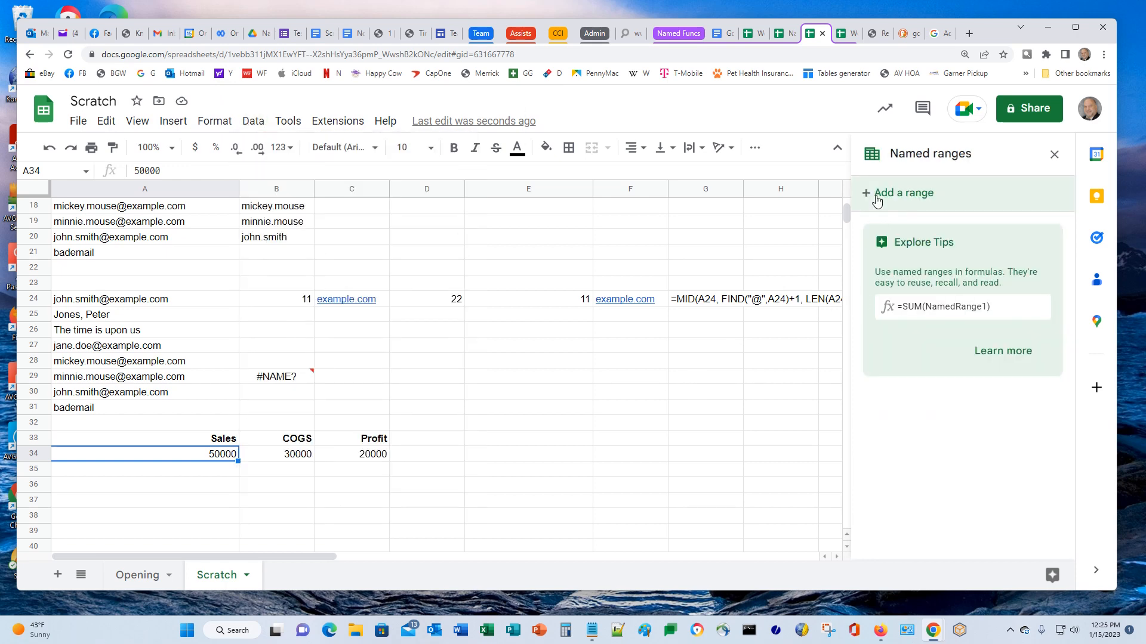
{"action": "left_click", "coordinate": [876, 199]}
{"action": "type", "text": "S"}
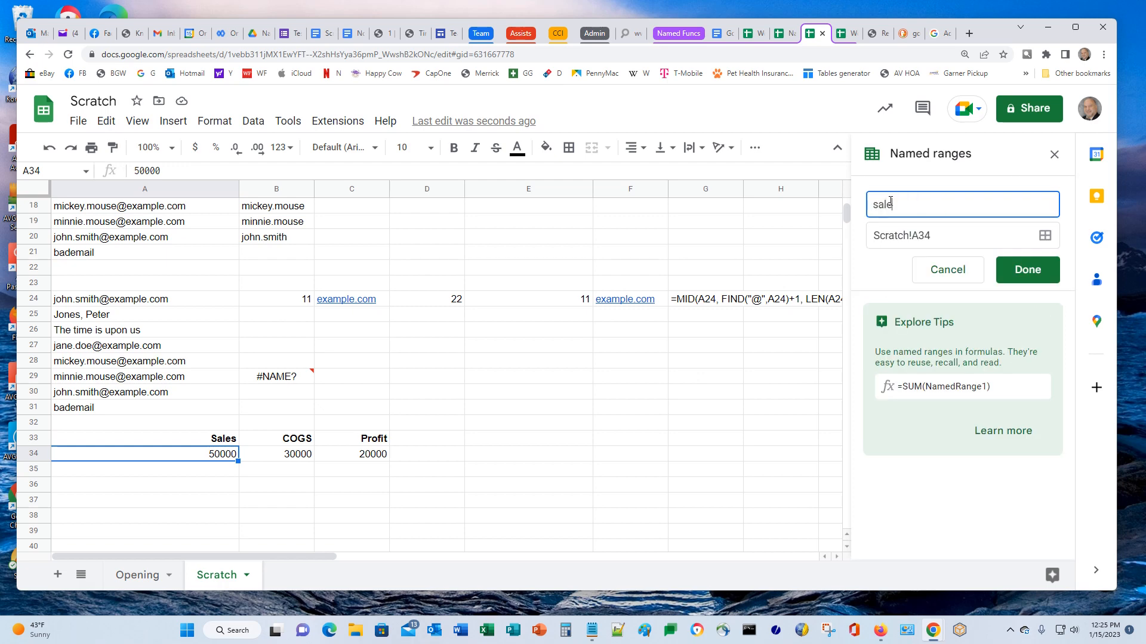
{"action": "left_click", "coordinate": [1016, 273]}
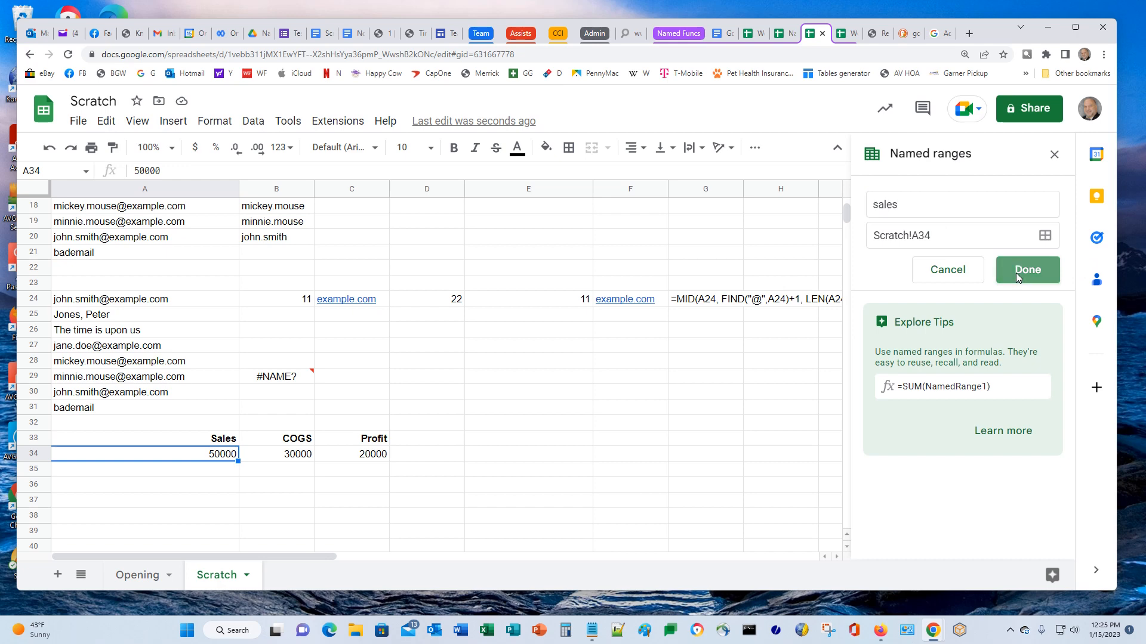
Add a second named range 'COGS' for the value in cell B34
{"action": "left_click", "coordinate": [272, 455]}
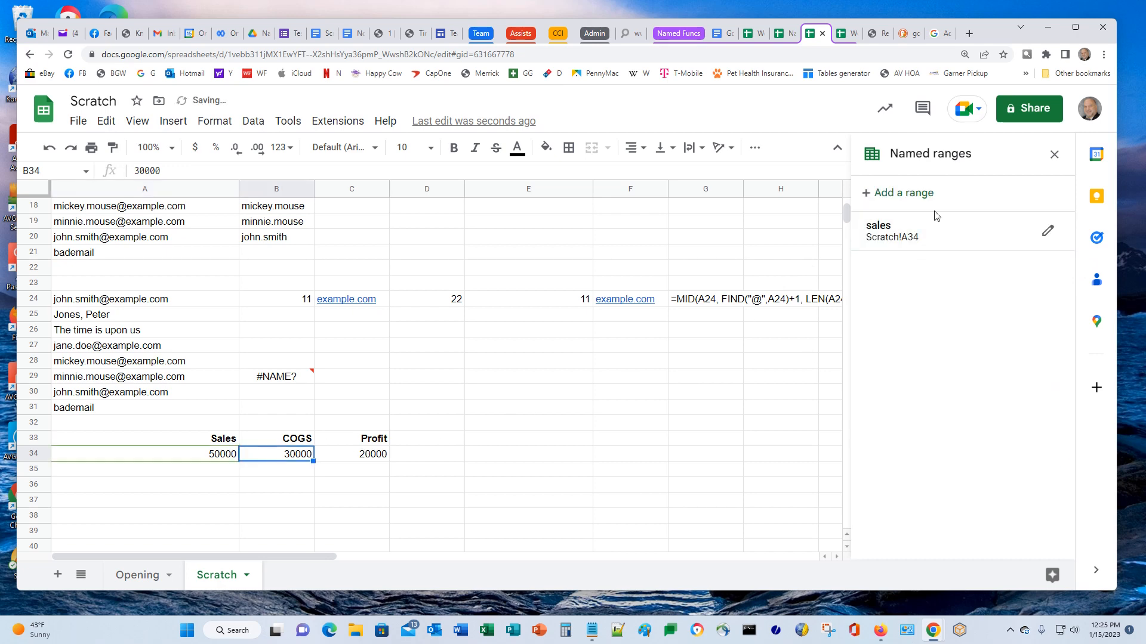
{"action": "left_click", "coordinate": [868, 194]}
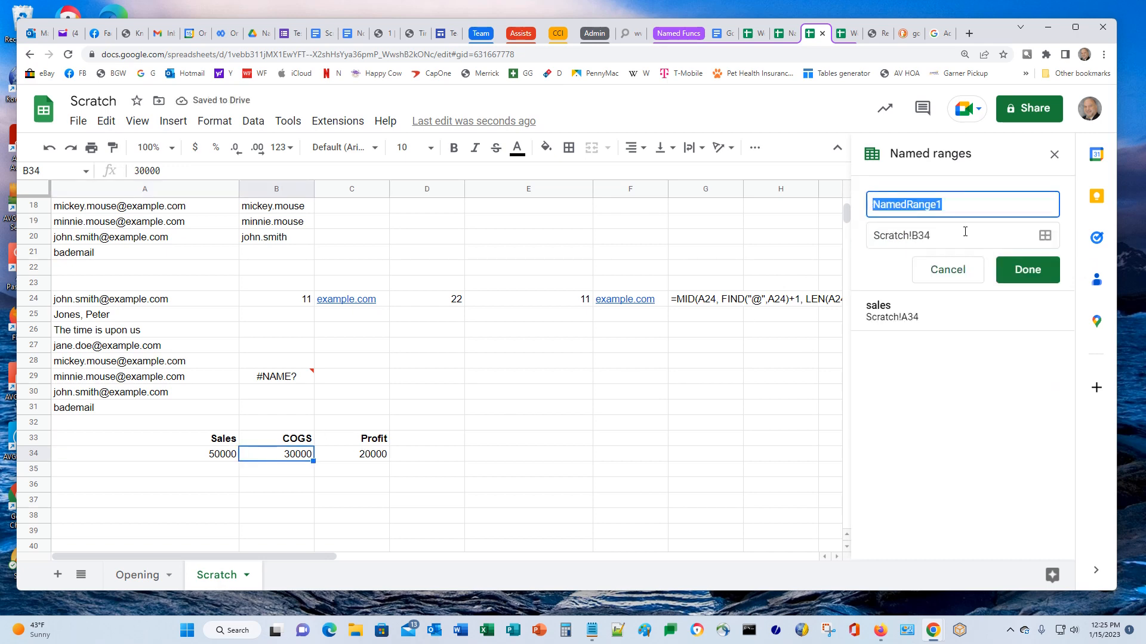
{"action": "type", "text": "COGS"}
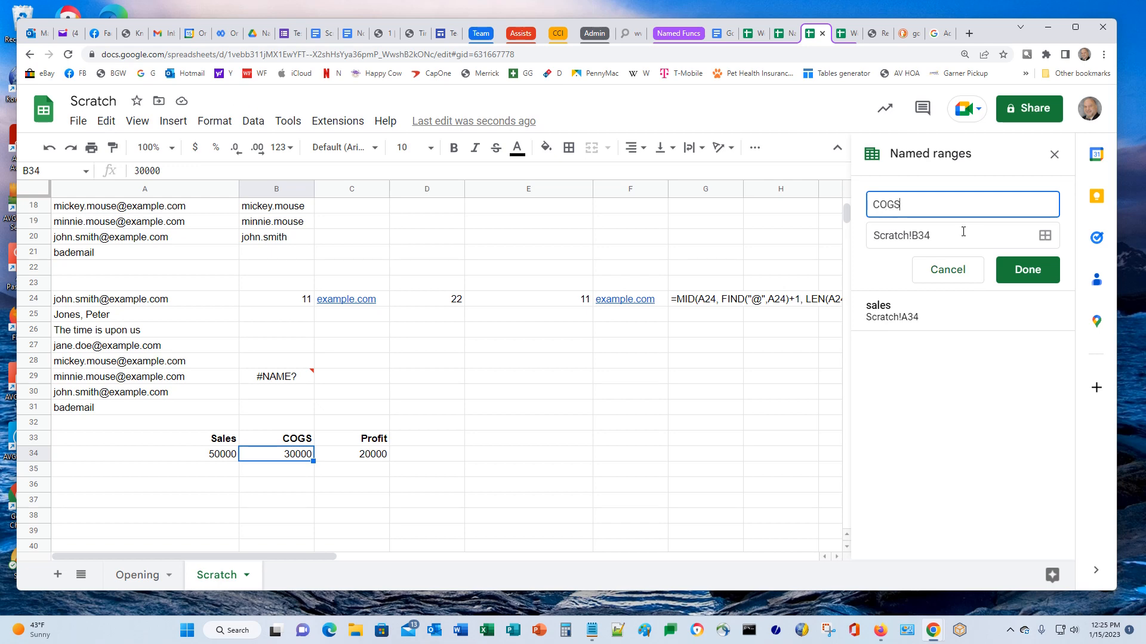
{"action": "left_click", "coordinate": [1026, 270]}
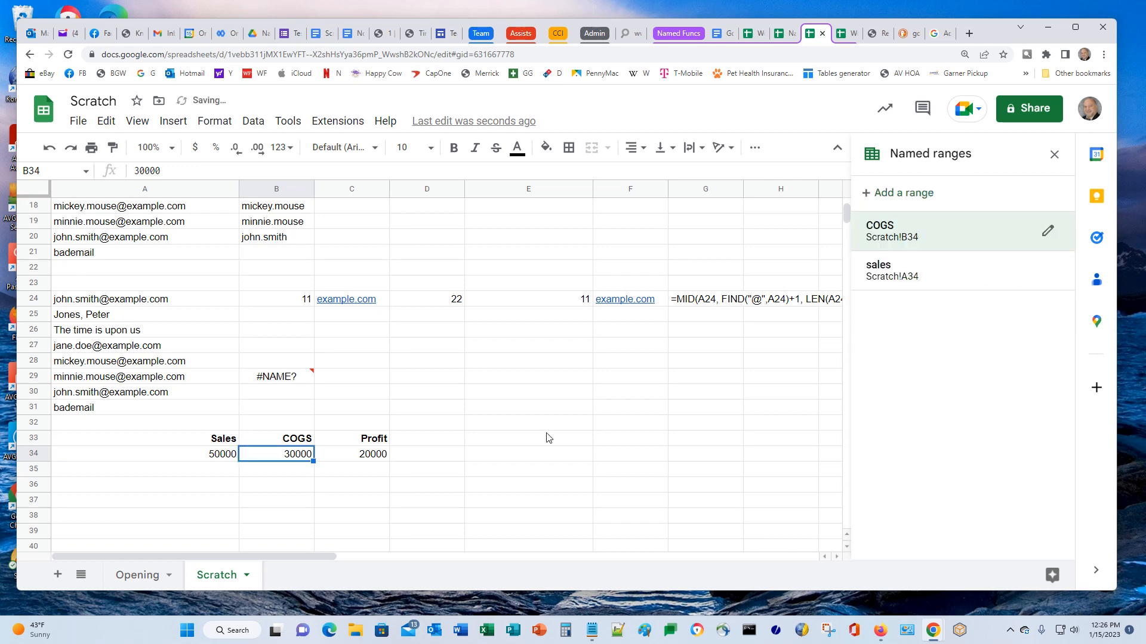
{"action": "left_click", "coordinate": [374, 455]}
{"action": "left_click", "coordinate": [188, 173]}
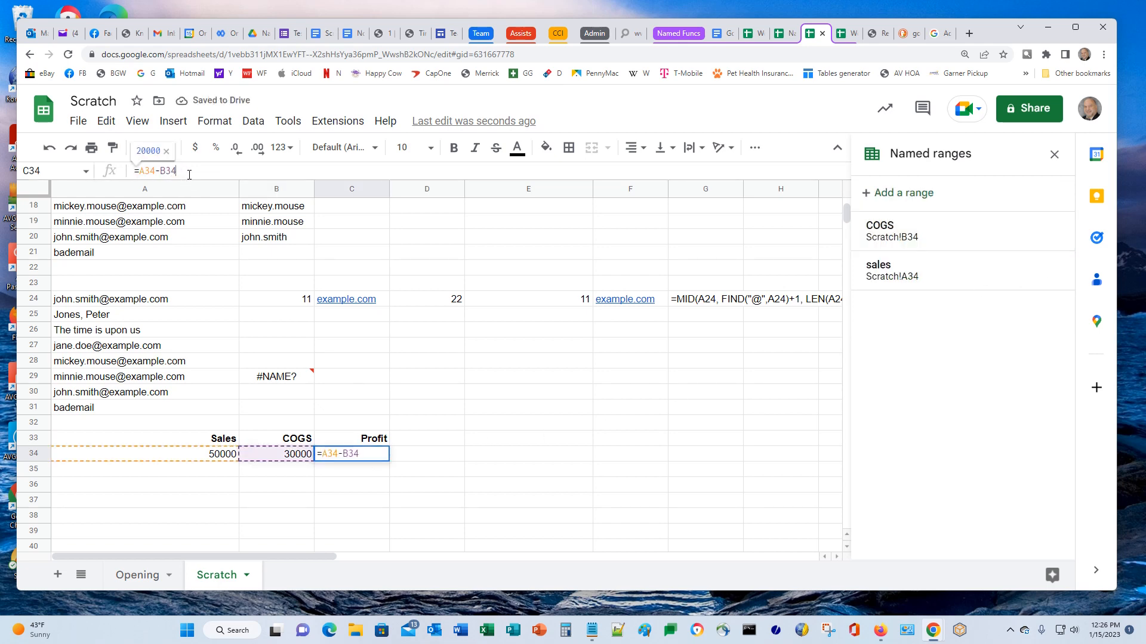
Replace C34's =A34-B34 with =sales-cogs so Profit still reads 20000
{"action": "key", "text": "BackSpace"}
{"action": "key", "text": "BackSpace"}
{"action": "key", "text": "BackSpace"}
{"action": "key", "text": "BackSpace"}
{"action": "key", "text": "BackSpace"}
{"action": "key", "text": "BackSpace"}
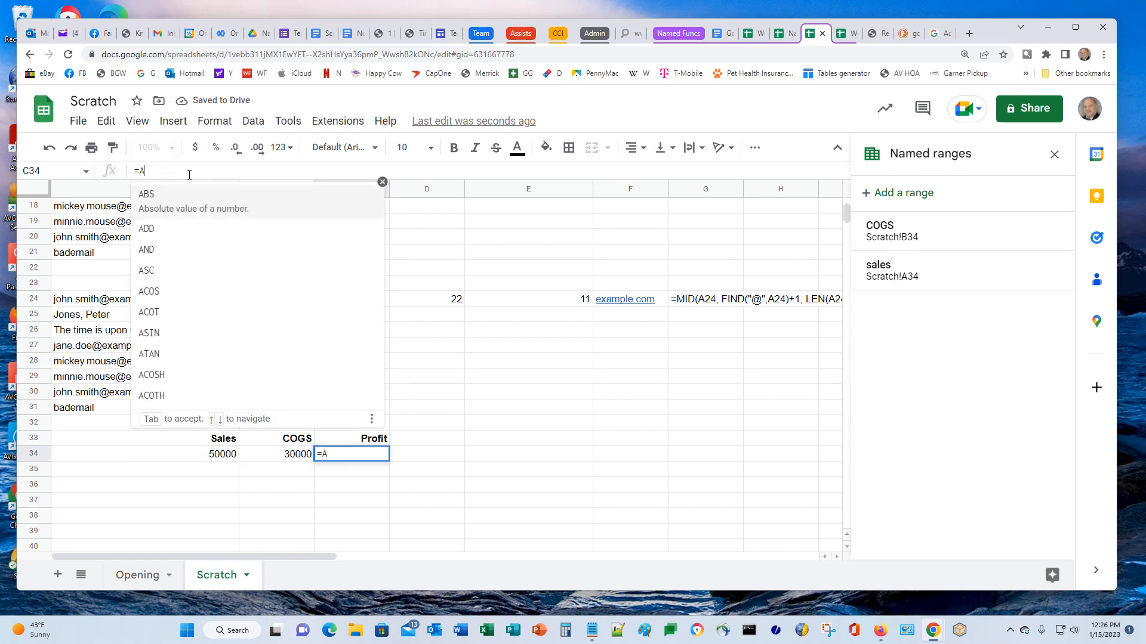
{"action": "key", "text": "BackSpace"}
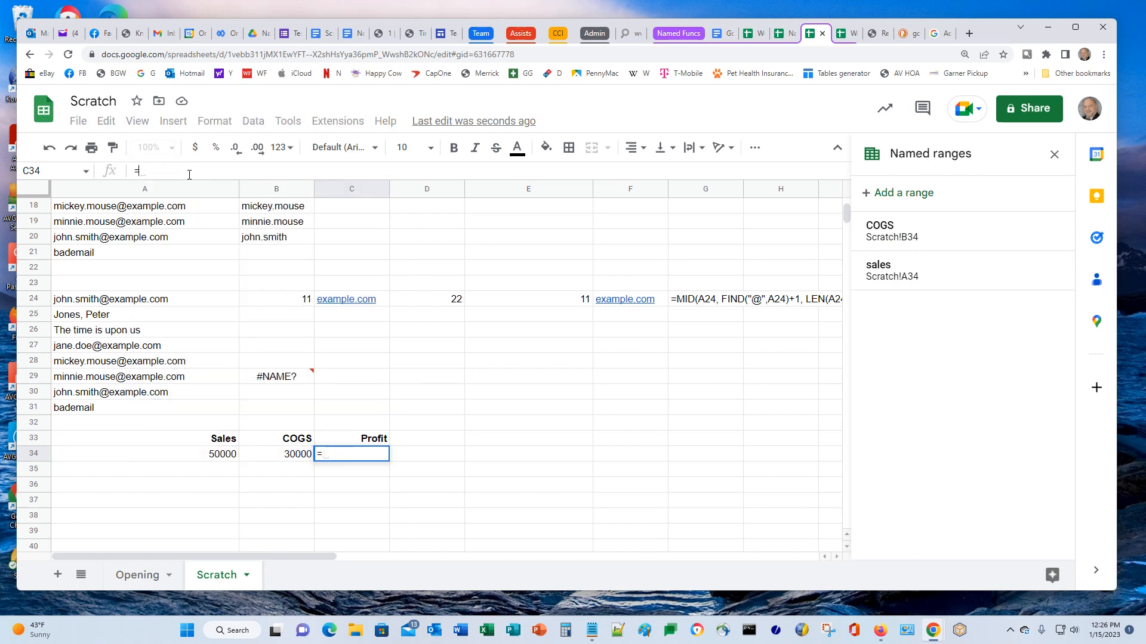
{"action": "type", "text": "sales-cogs"}
{"action": "key", "text": "Return"}
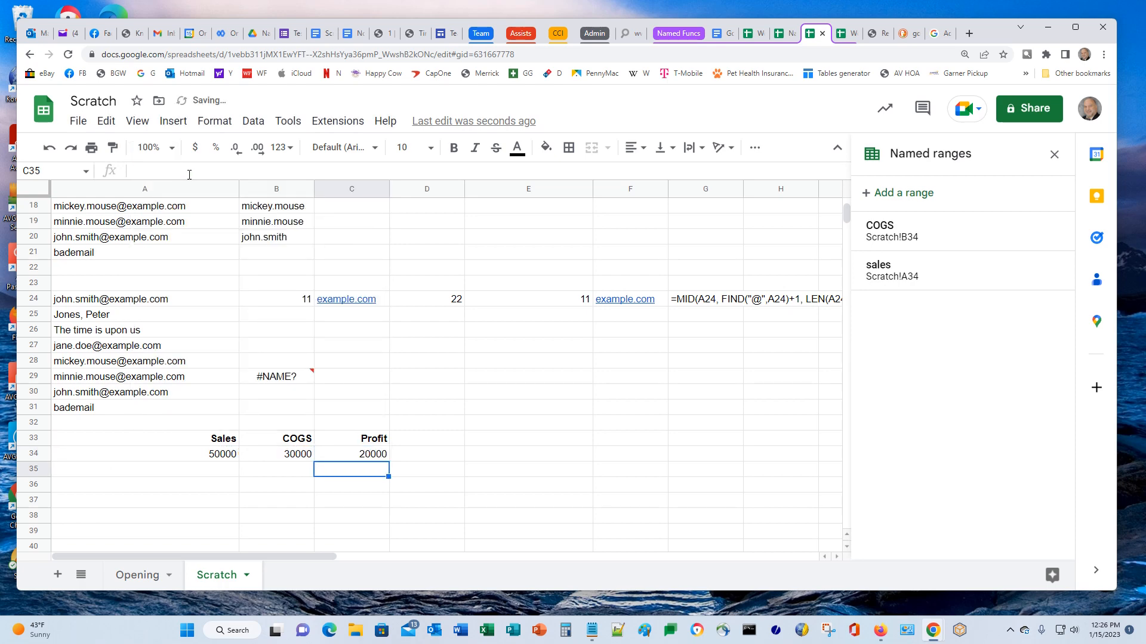
{"action": "key", "text": "Up"}
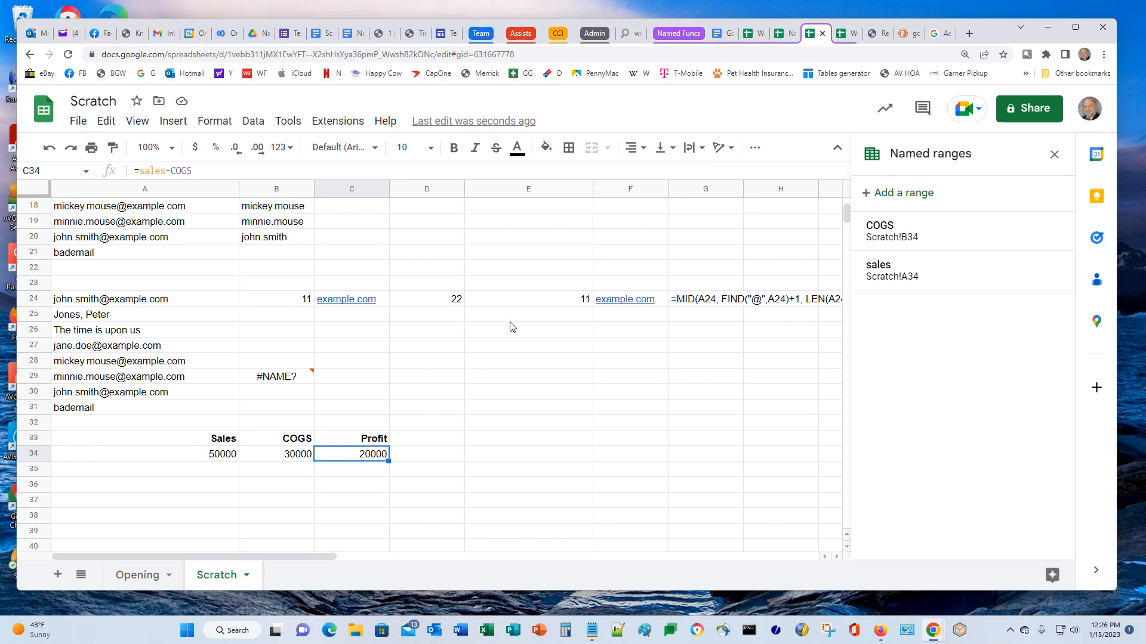
{"action": "left_click", "coordinate": [267, 378]}
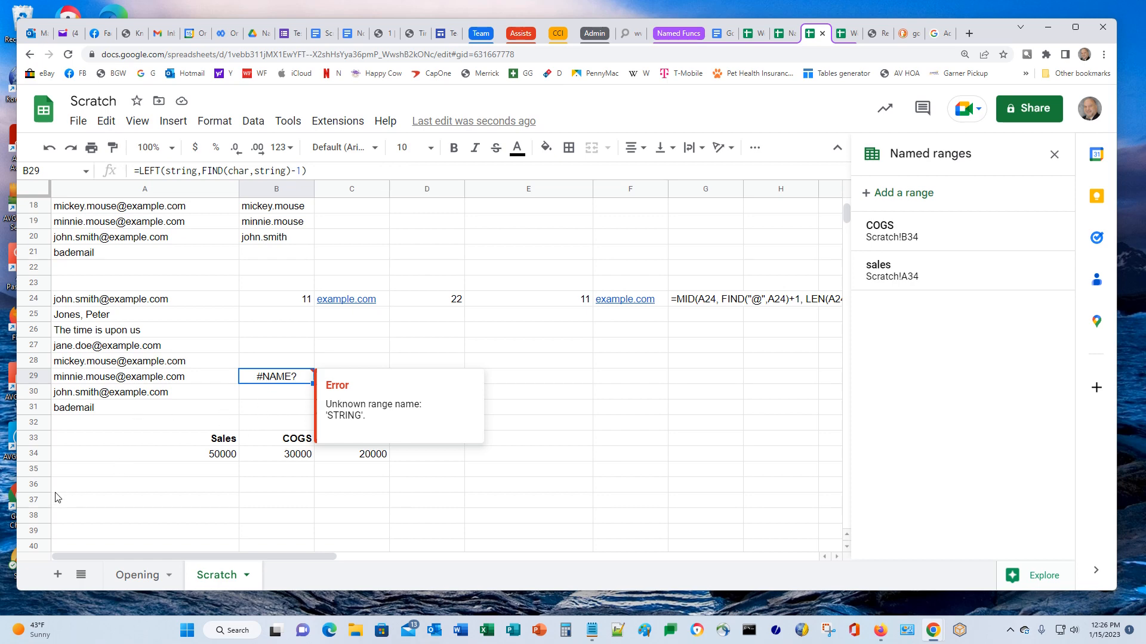
{"action": "left_click", "coordinate": [173, 505]}
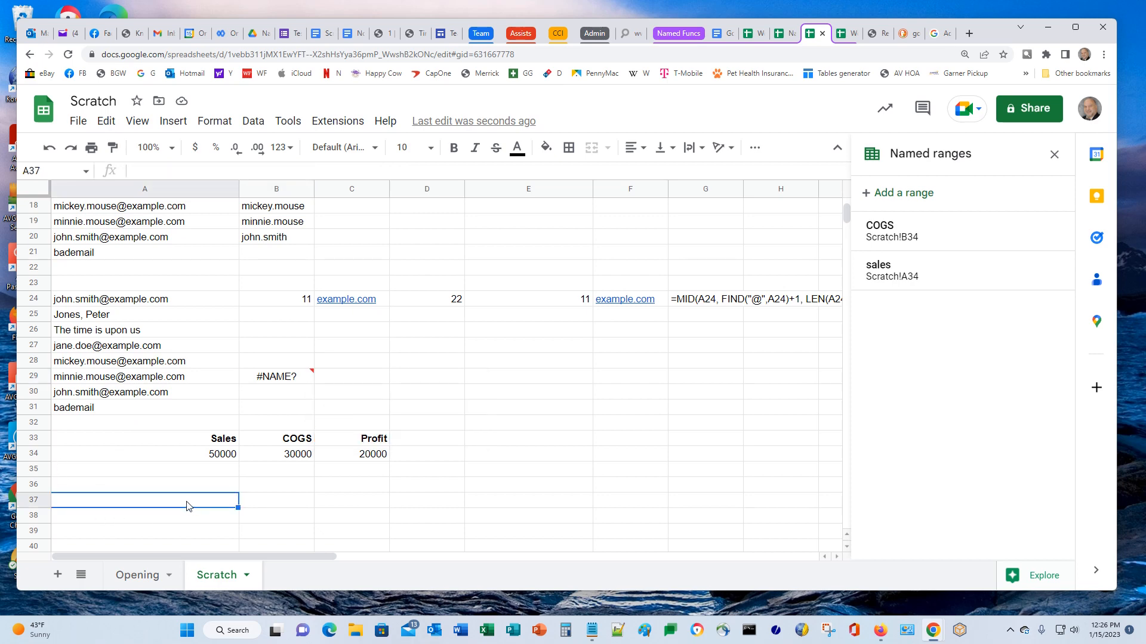
Enter 'Search Char' in A36 and @ in A37, which becomes a people chip
{"action": "key", "text": "Up"}
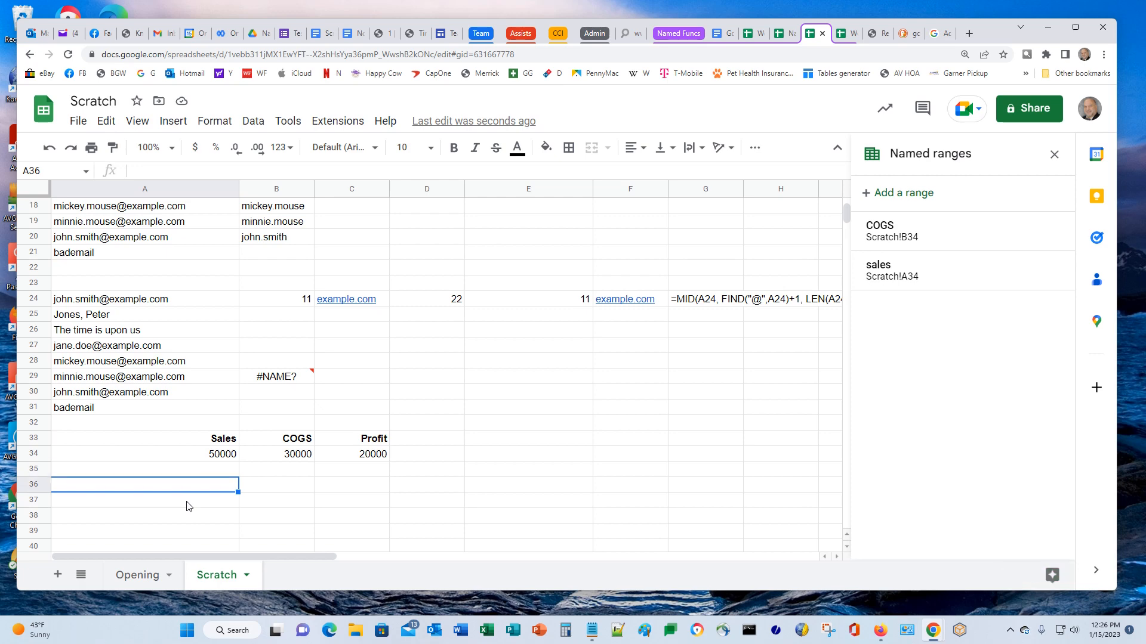
{"action": "type", "text": "Se"}
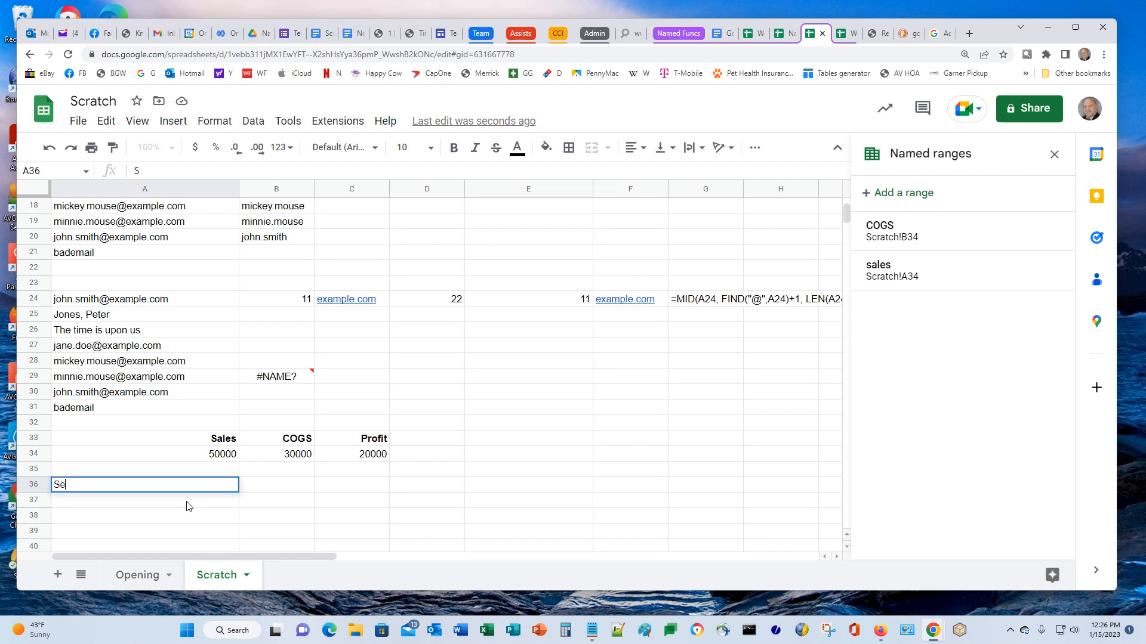
{"action": "type", "text": "arch Char"}
{"action": "key", "text": "Return"}
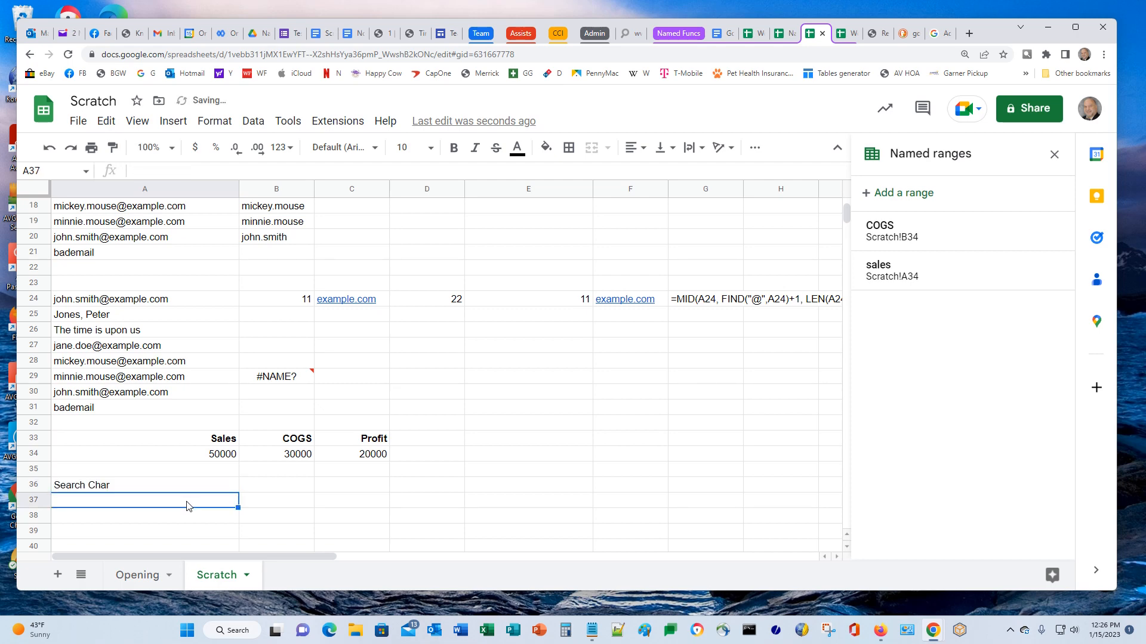
{"action": "type", "text": "@"}
{"action": "key", "text": "Return"}
{"action": "key", "text": "Return"}
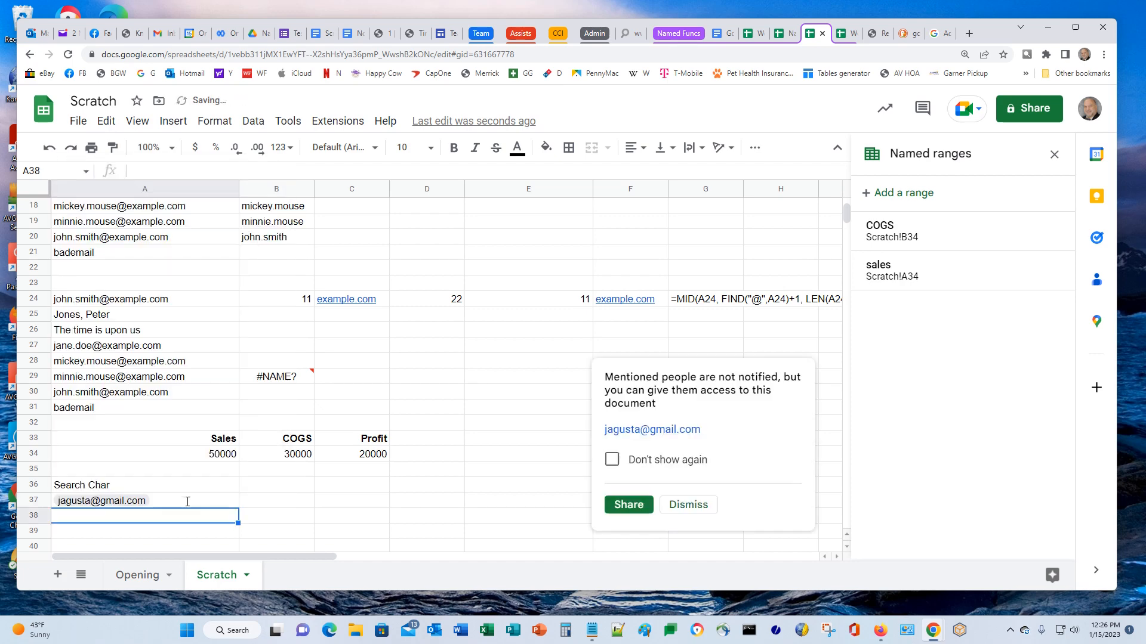
{"action": "left_click", "coordinate": [189, 505]}
Re-enter A37 as '@ so it holds a plain @, dismissing the mention prompt
{"action": "type", "text": "'@"}
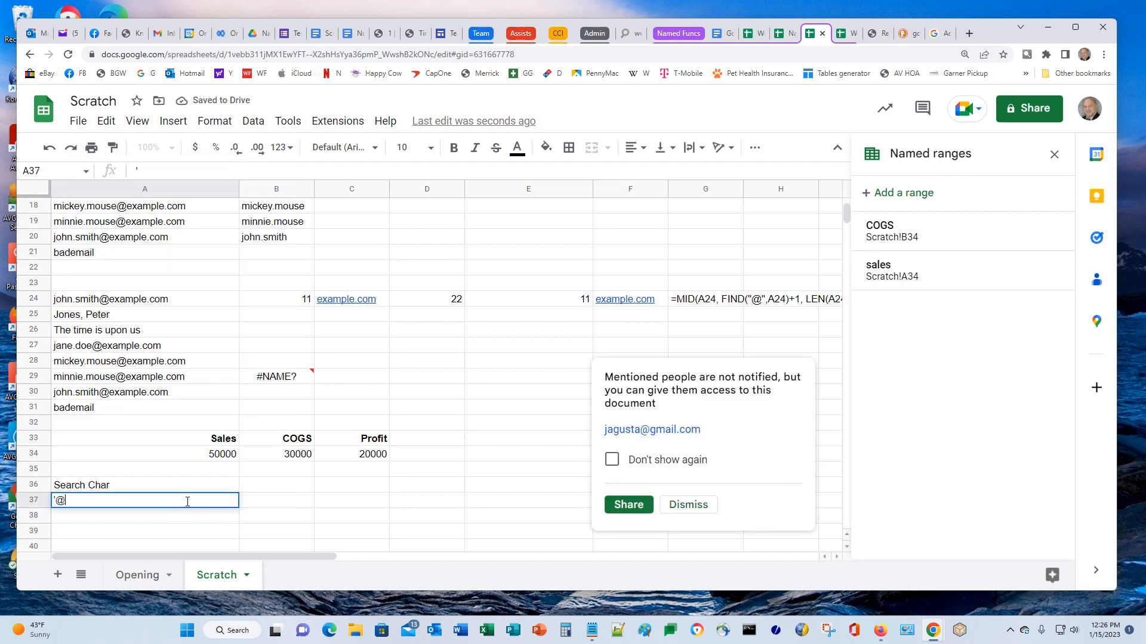
{"action": "key", "text": "Return"}
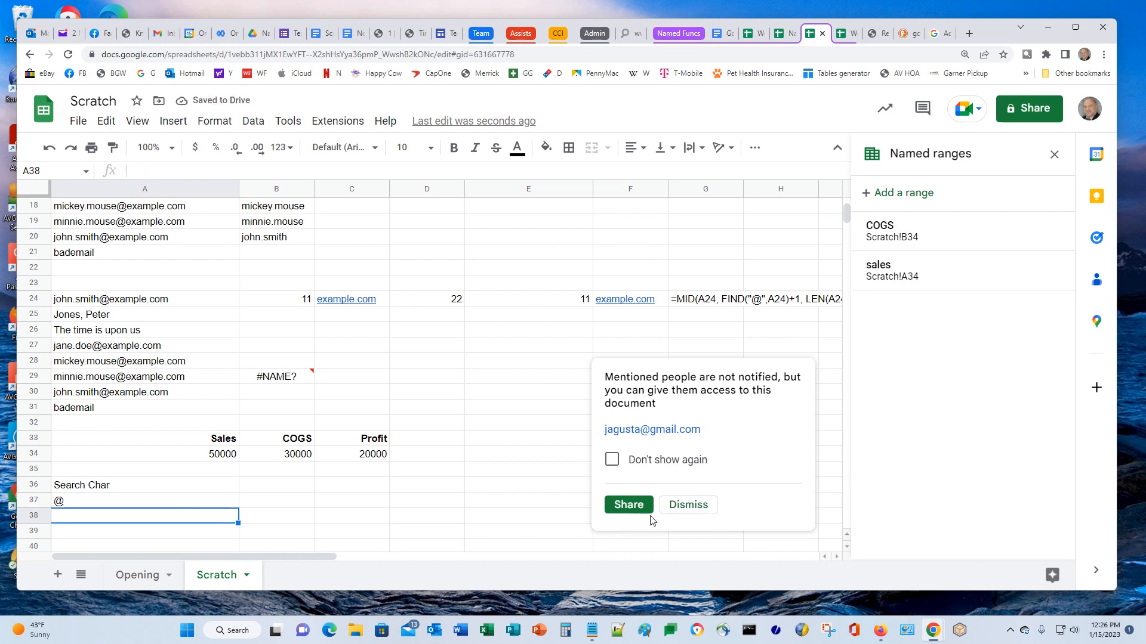
{"action": "left_click", "coordinate": [687, 505]}
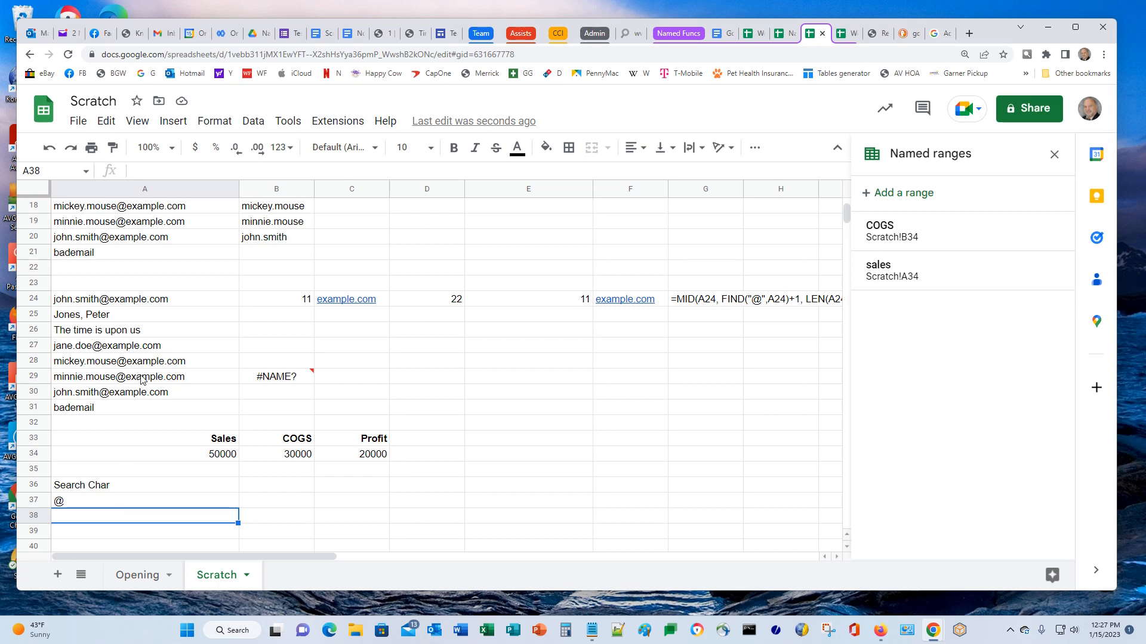
{"action": "left_click", "coordinate": [90, 377]}
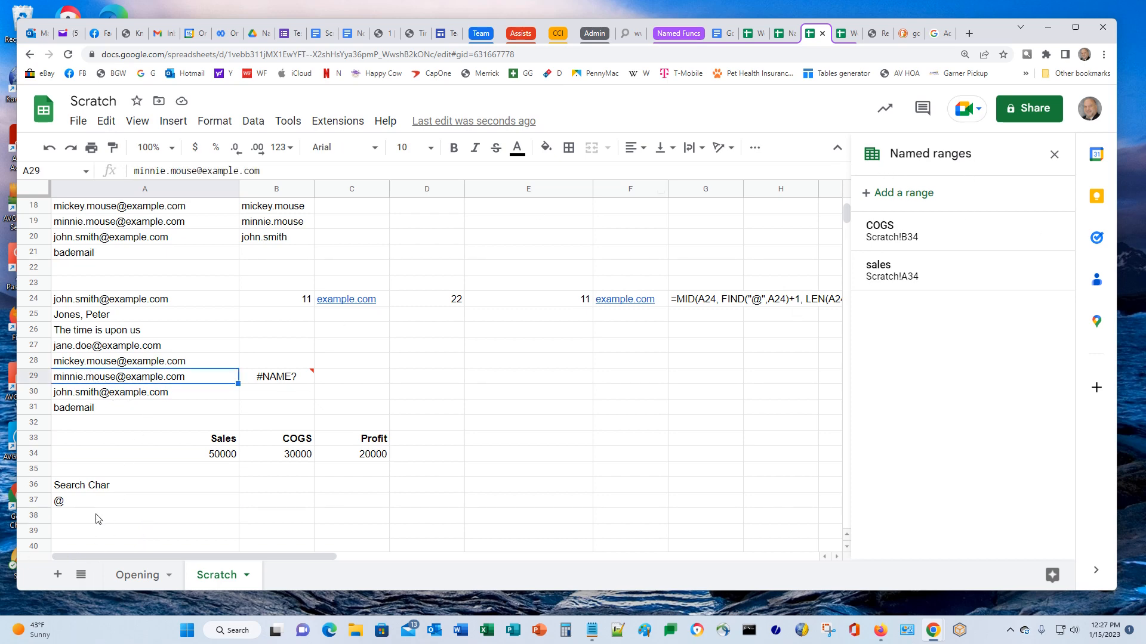
{"action": "left_click", "coordinate": [121, 505]}
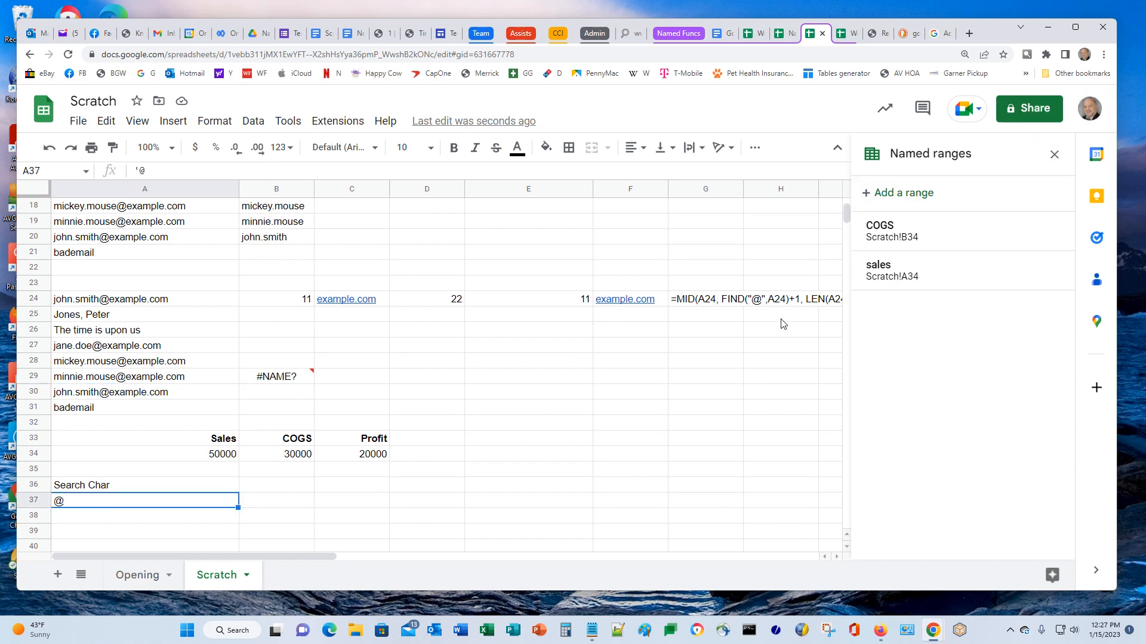
{"action": "scroll", "coordinate": [400, 347], "scroll_direction": "up", "scroll_amount": 3}
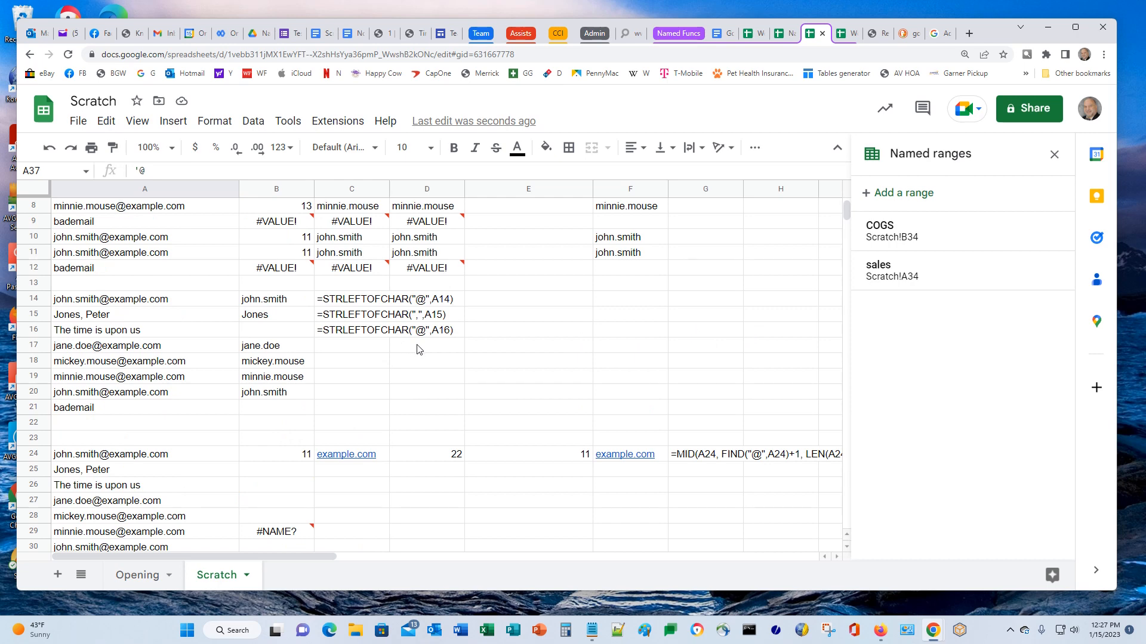
{"action": "scroll", "coordinate": [394, 401], "scroll_direction": "up", "scroll_amount": 1}
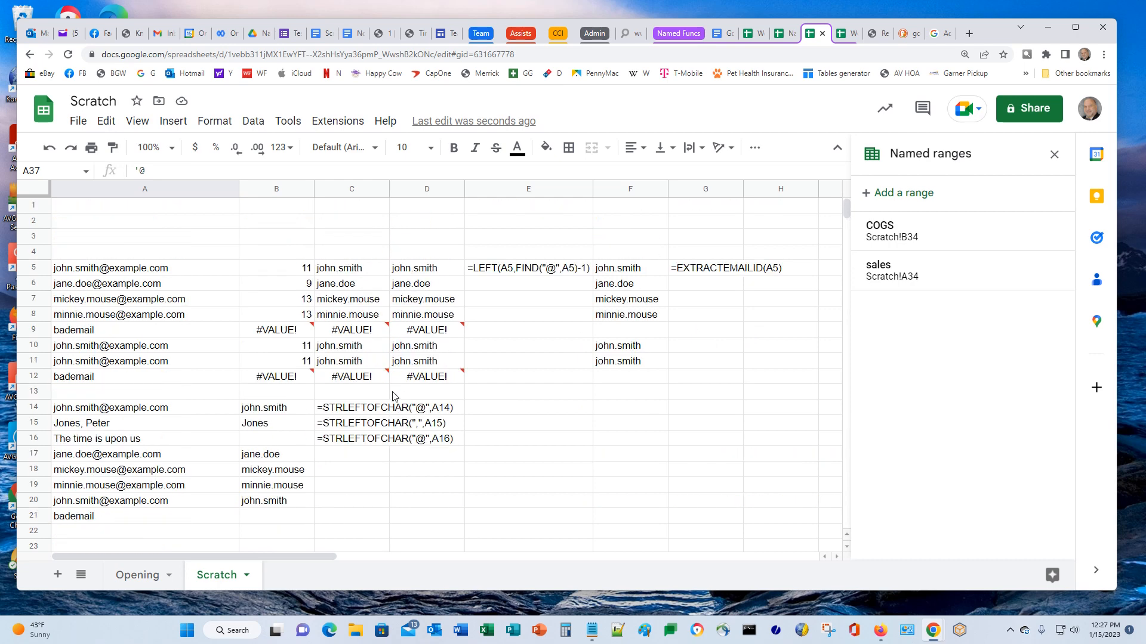
{"action": "scroll", "coordinate": [441, 459], "scroll_direction": "down", "scroll_amount": 2}
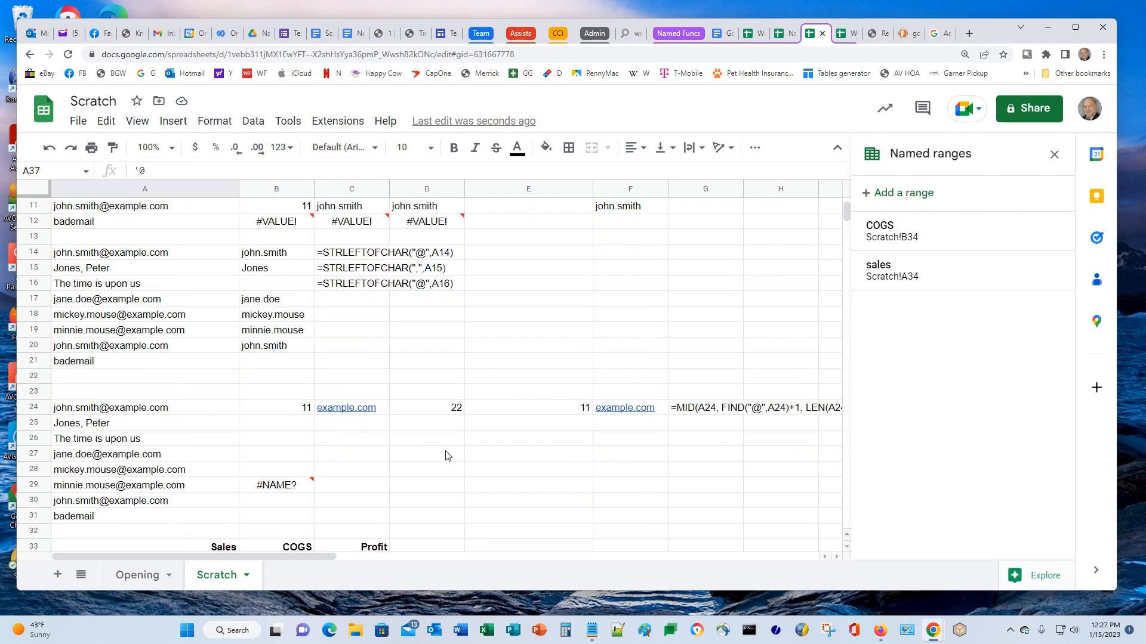
{"action": "left_click", "coordinate": [267, 488]}
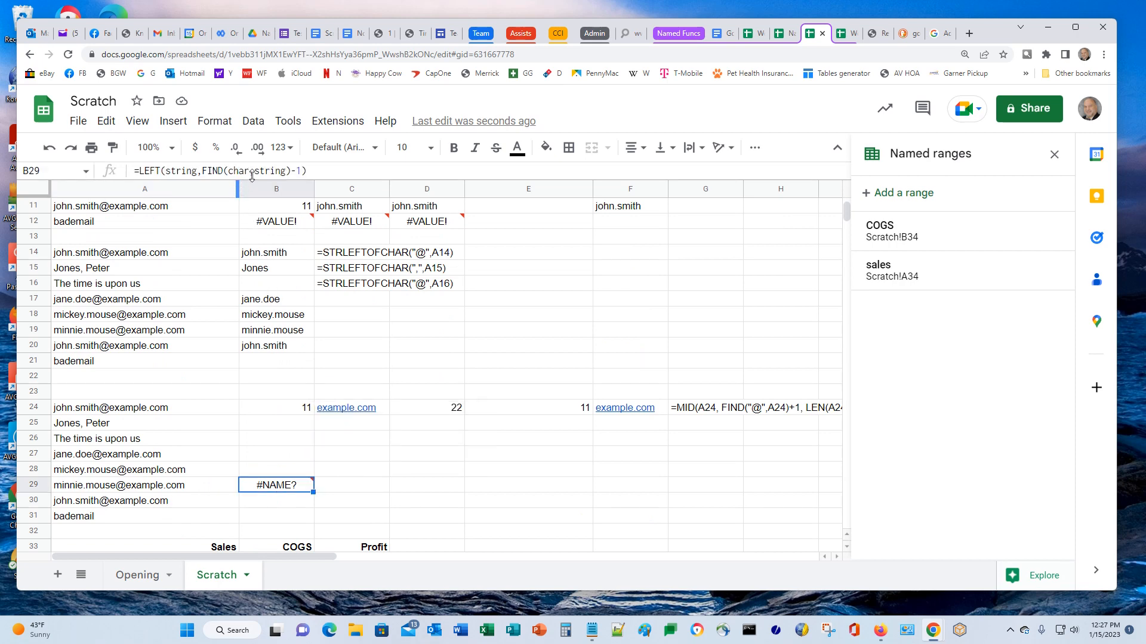
{"action": "scroll", "coordinate": [91, 442], "scroll_direction": "down", "scroll_amount": 4}
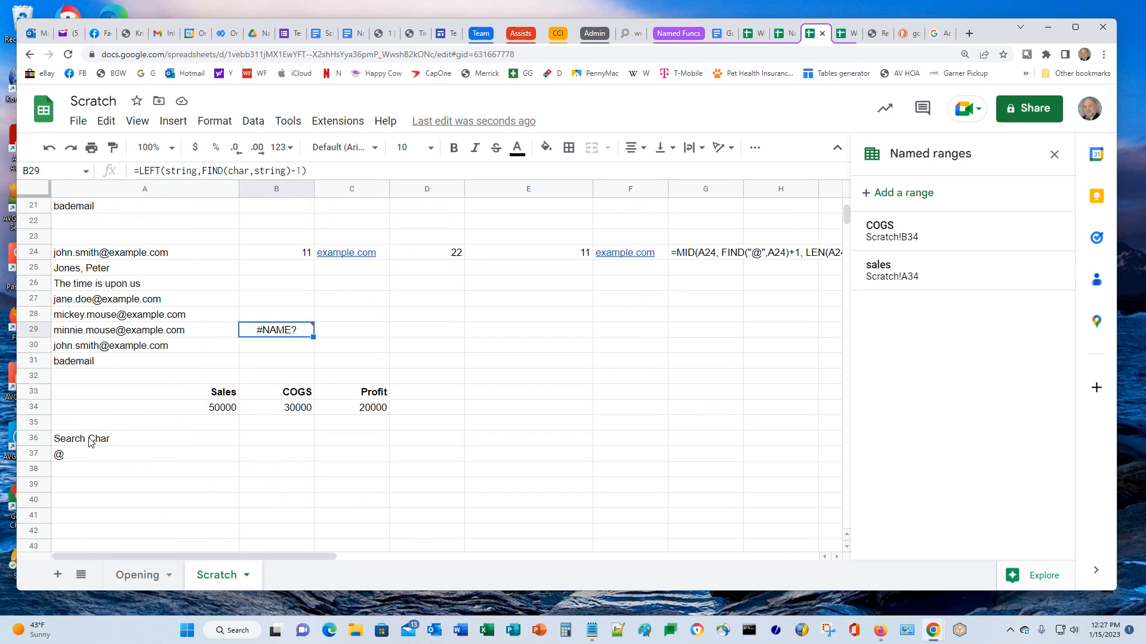
{"action": "left_click", "coordinate": [64, 461]}
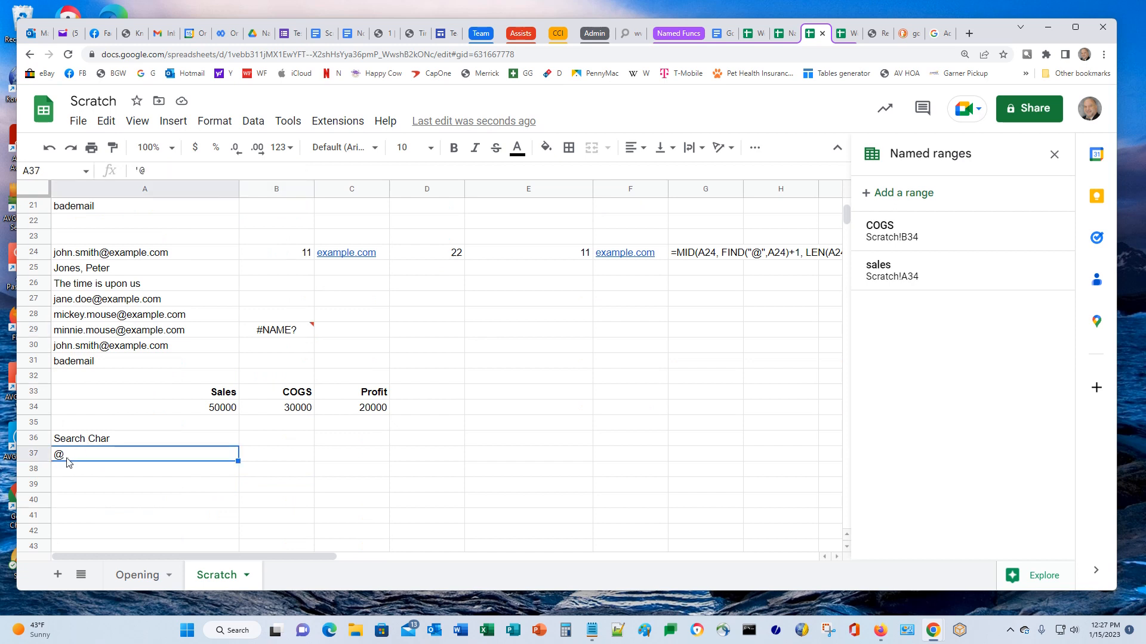
Add named ranges 'char' for A37 and 'string' for A29, then close the sidebar
{"action": "left_click", "coordinate": [898, 200]}
{"action": "type", "text": "char"}
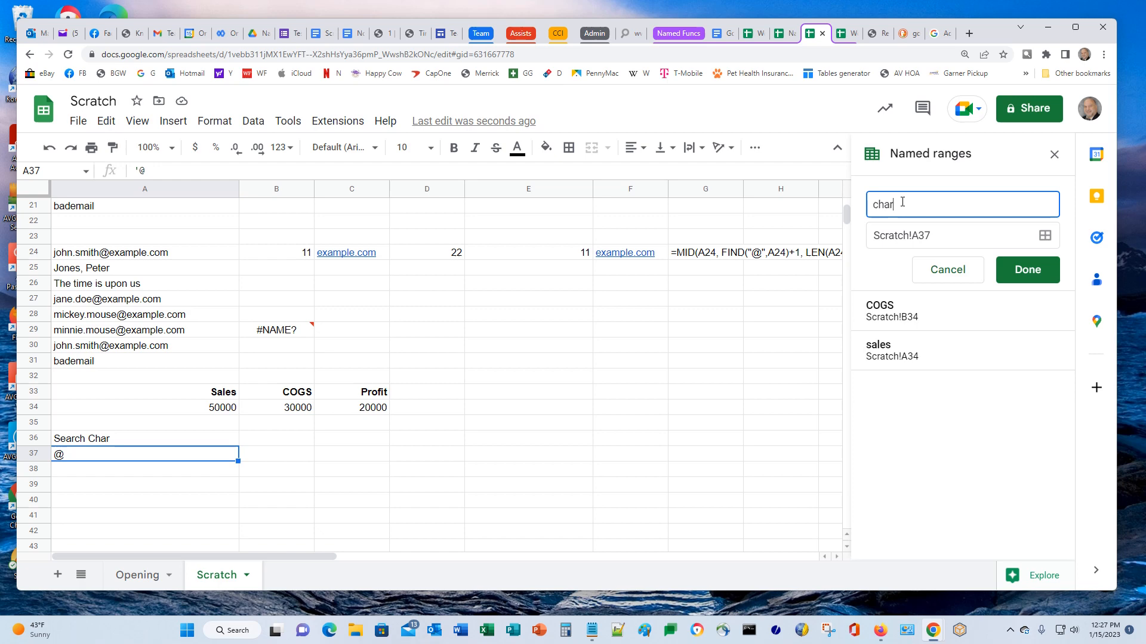
{"action": "key", "text": "Return"}
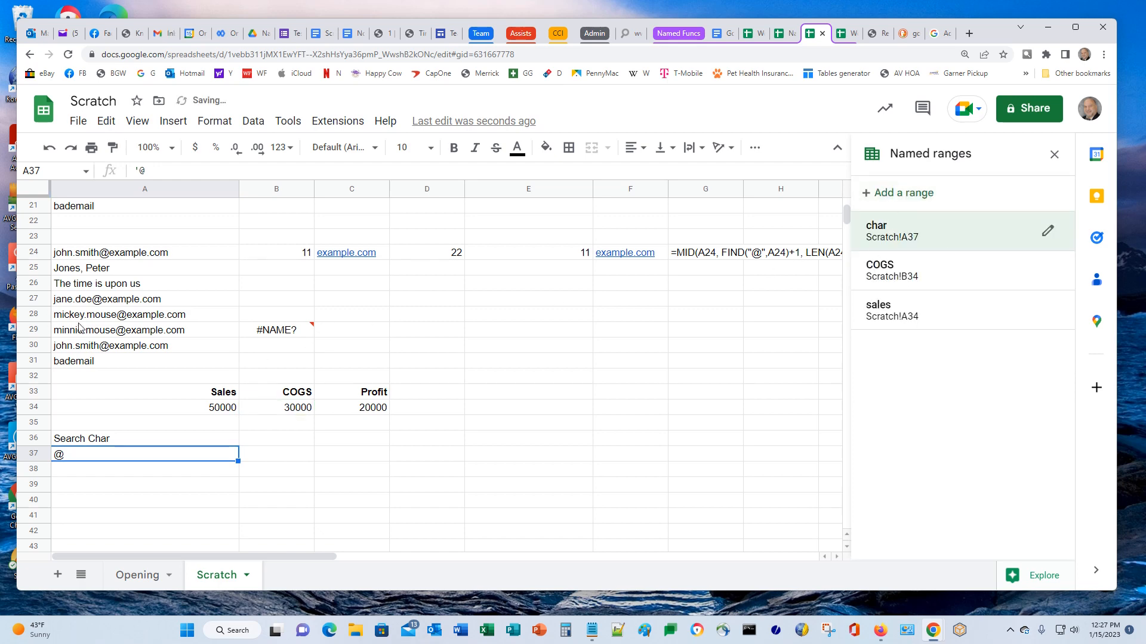
{"action": "left_click", "coordinate": [105, 333]}
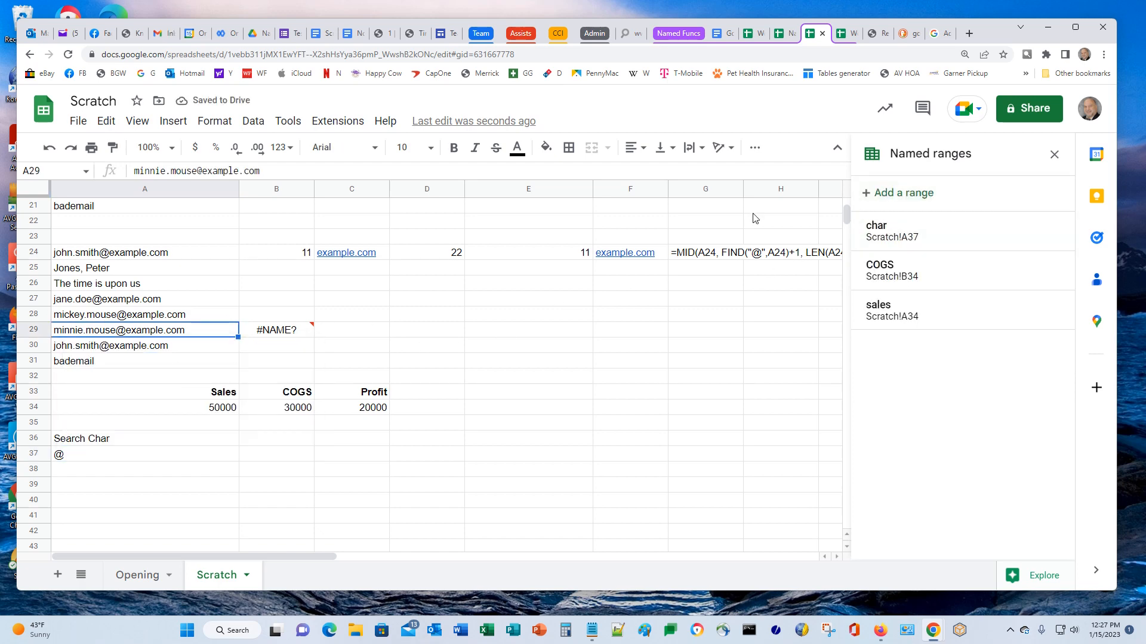
{"action": "left_click", "coordinate": [867, 193]}
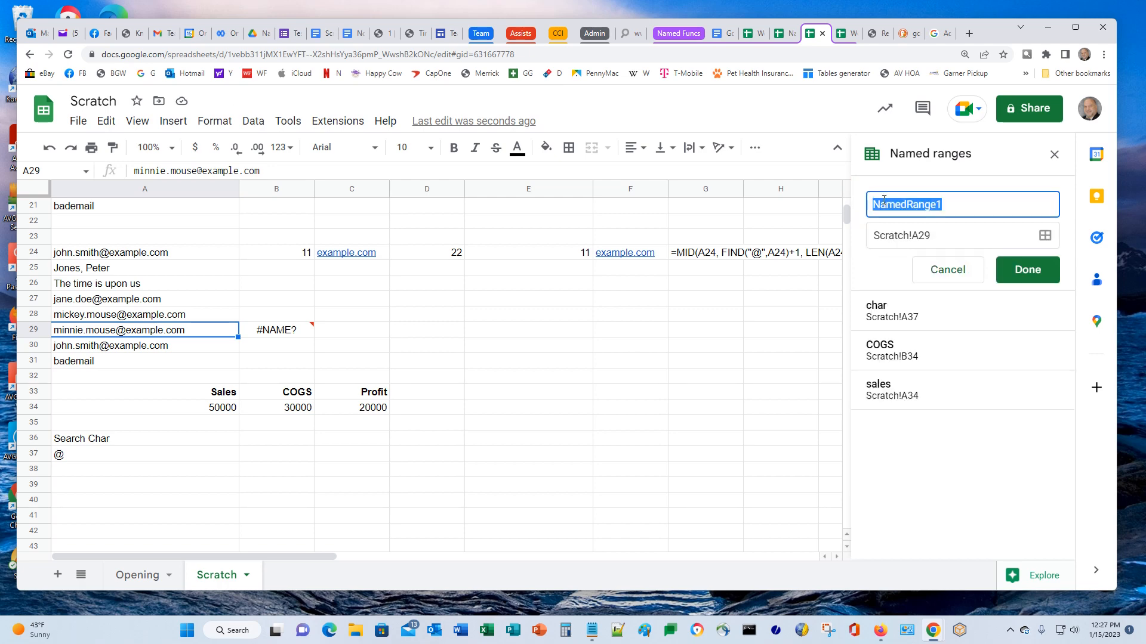
{"action": "type", "text": "string"}
{"action": "key", "text": "Return"}
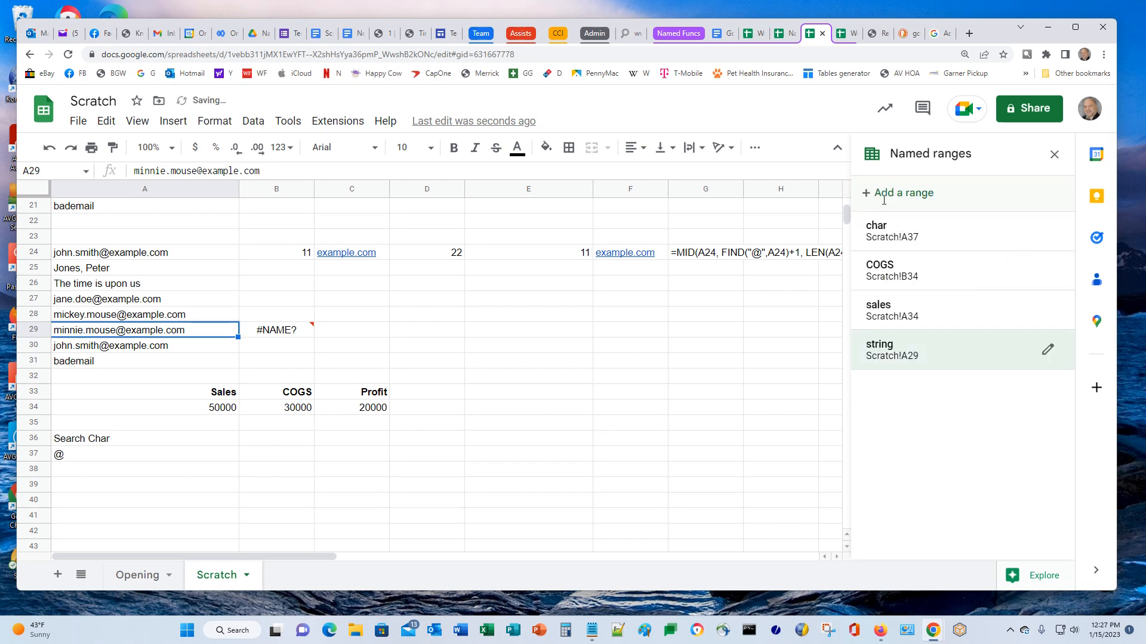
{"action": "left_click", "coordinate": [1055, 155]}
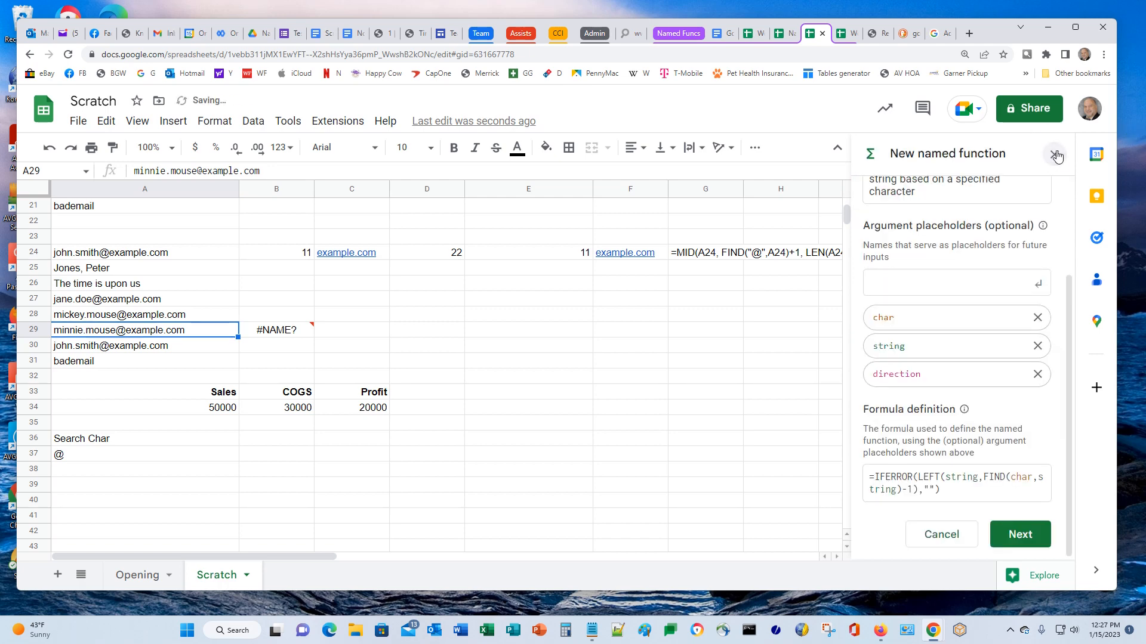
{"action": "left_click_drag", "start_coordinate": [280, 315], "coordinate": [283, 329]}
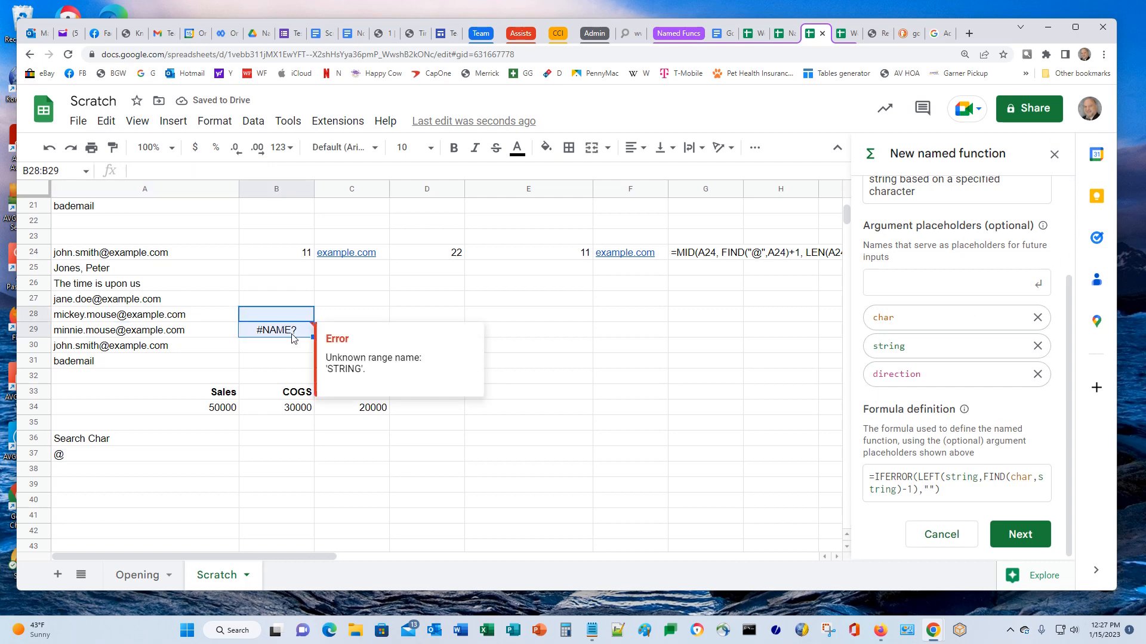
{"action": "left_click", "coordinate": [283, 330]}
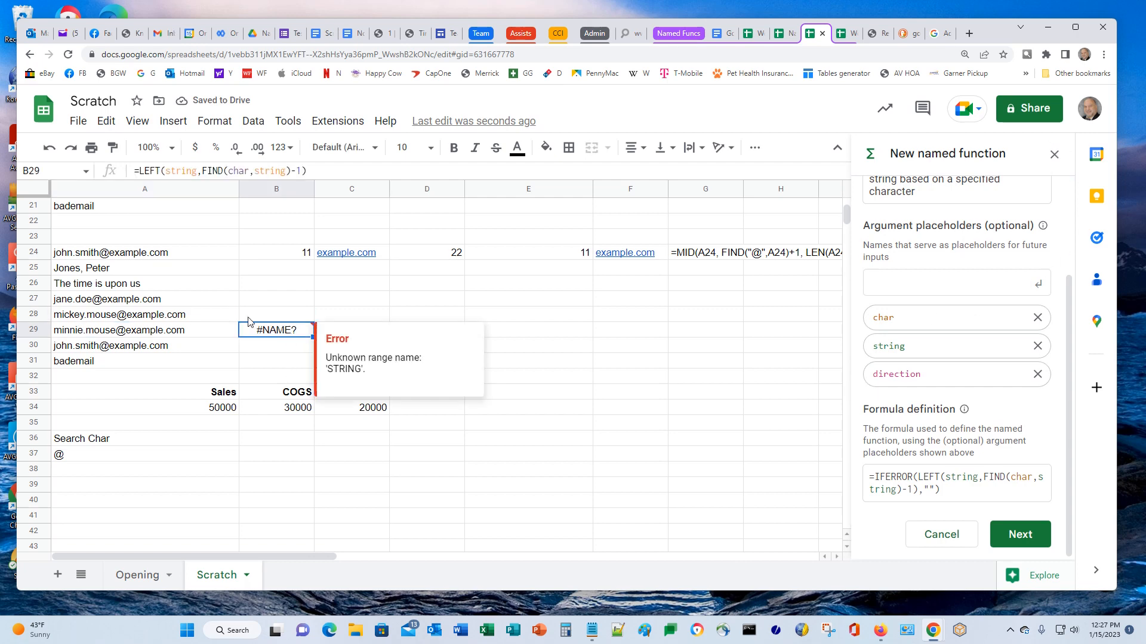
{"action": "left_click", "coordinate": [179, 171]}
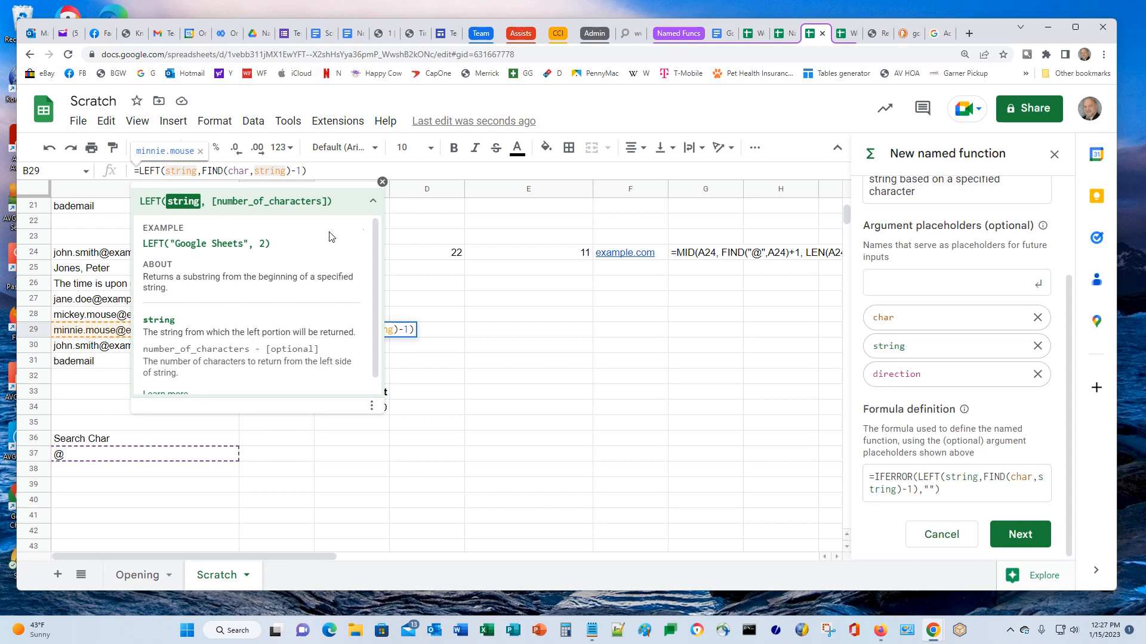
{"action": "left_click", "coordinate": [337, 170]}
{"action": "key", "text": "Return"}
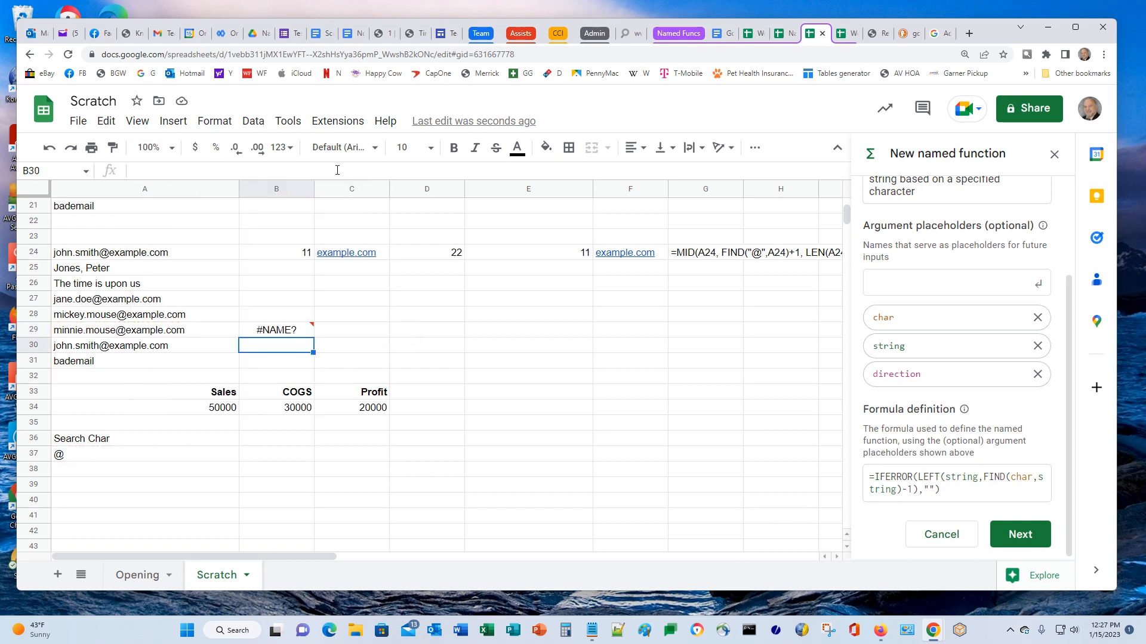
{"action": "key", "text": "Up"}
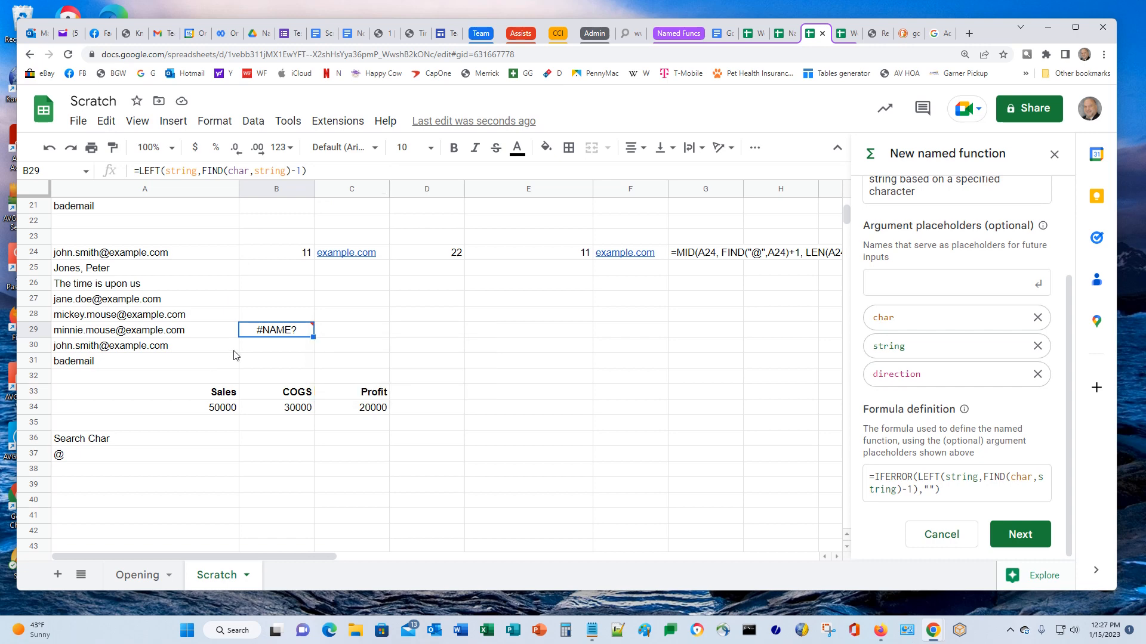
{"action": "mouse_move", "coordinate": [259, 334]}
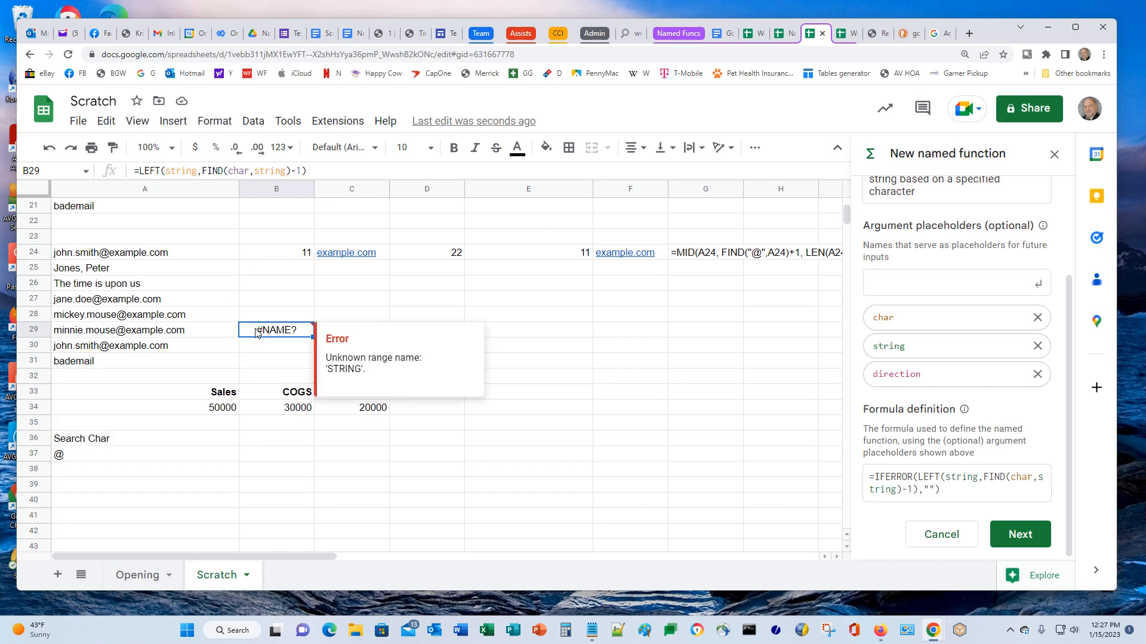
{"action": "left_click", "coordinate": [166, 171]}
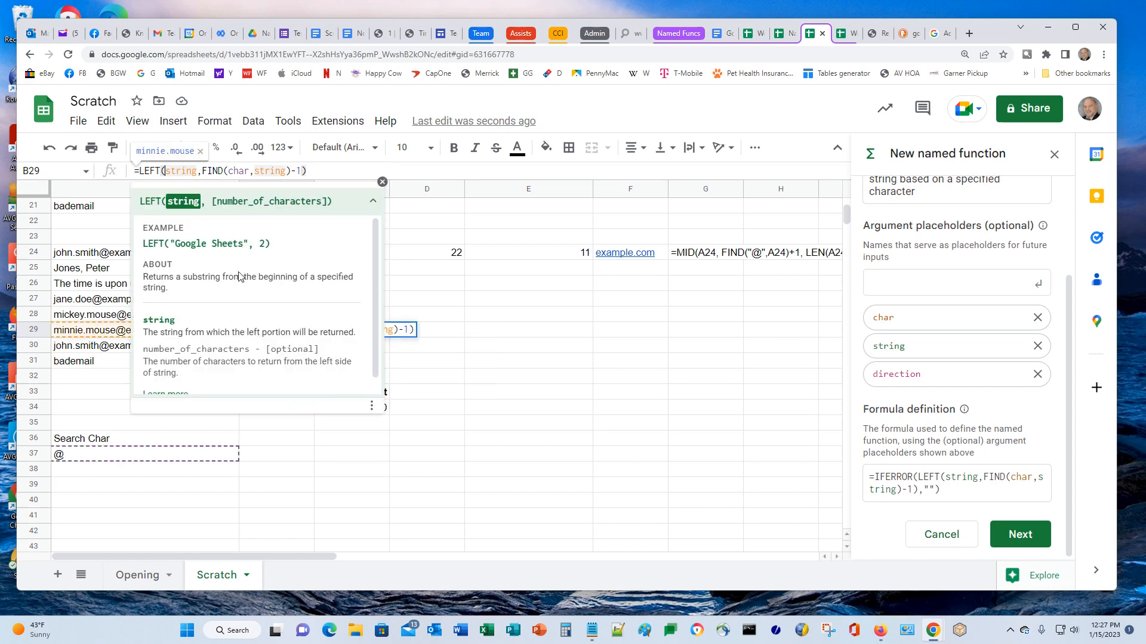
{"action": "key", "text": "Delete"}
{"action": "key", "text": "Delete"}
{"action": "key", "text": "Delete"}
{"action": "key", "text": "Delete"}
{"action": "key", "text": "Delete"}
{"action": "key", "text": "Delete"}
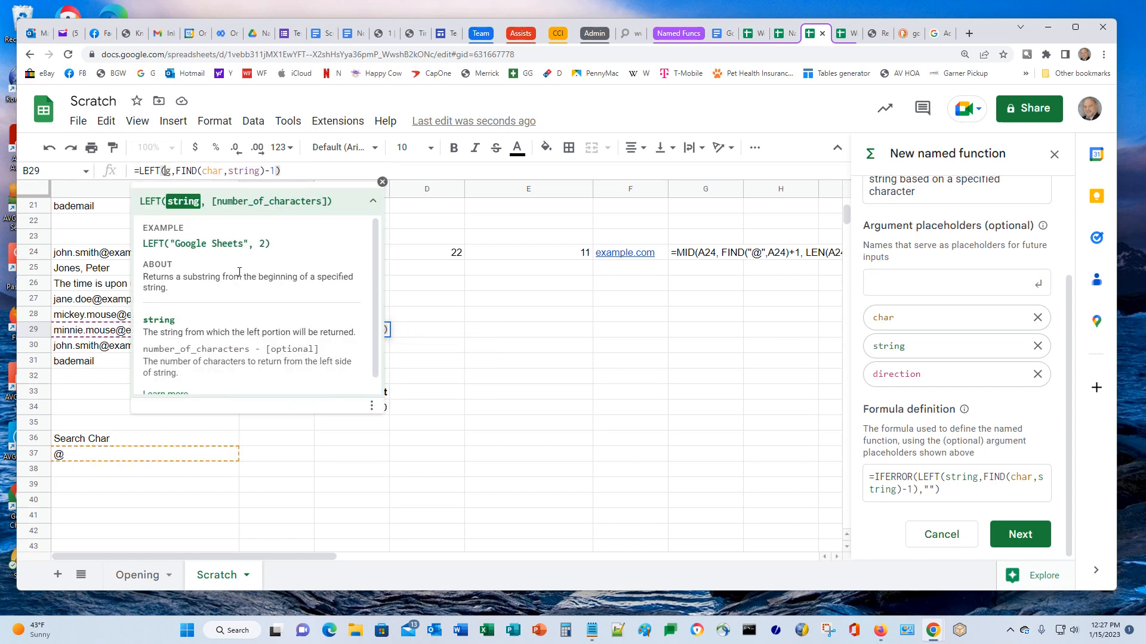
{"action": "type", "text": "string"}
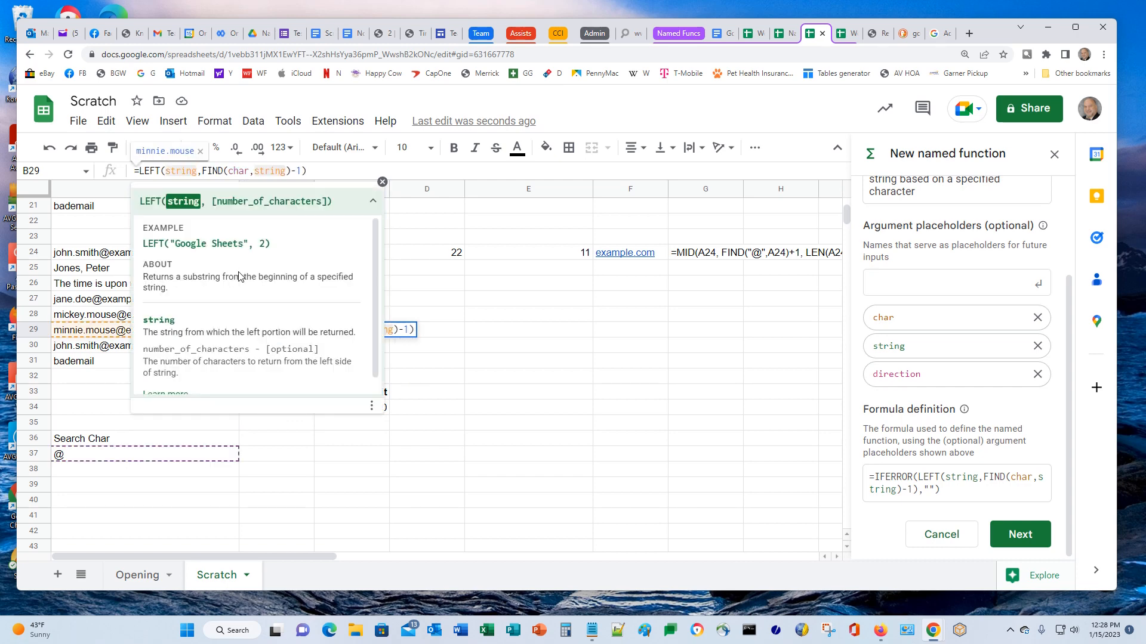
{"action": "key", "text": "Right"}
{"action": "key", "text": "Right"}
{"action": "key", "text": "Right"}
{"action": "key", "text": "Right"}
{"action": "key", "text": "Right"}
{"action": "key", "text": "Right"}
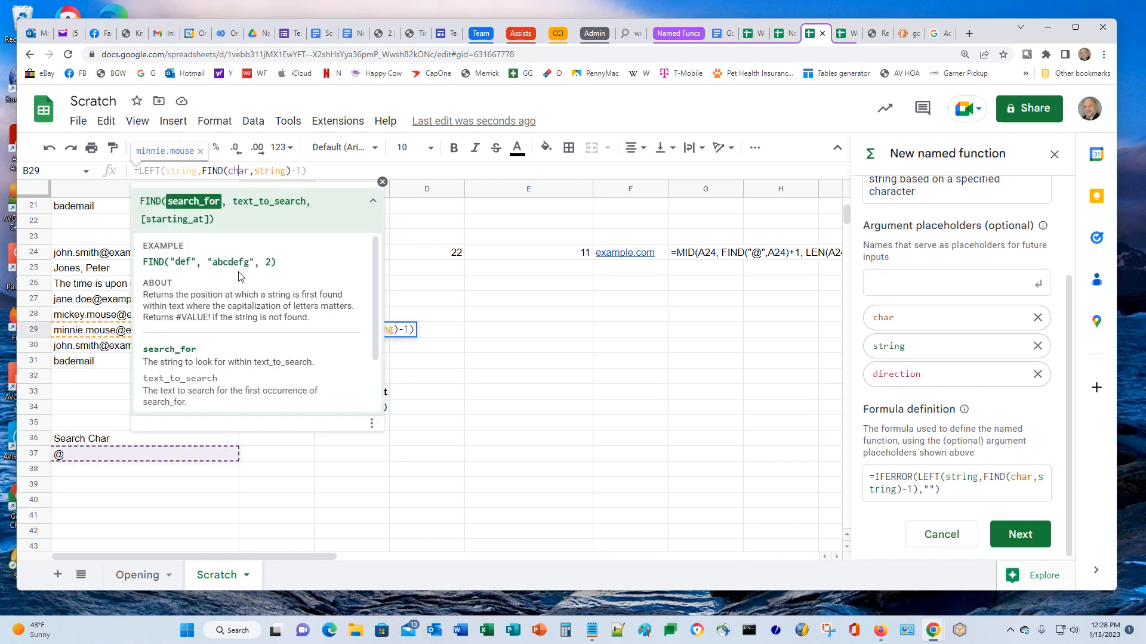
{"action": "key", "text": "Right"}
{"action": "key", "text": "Delete"}
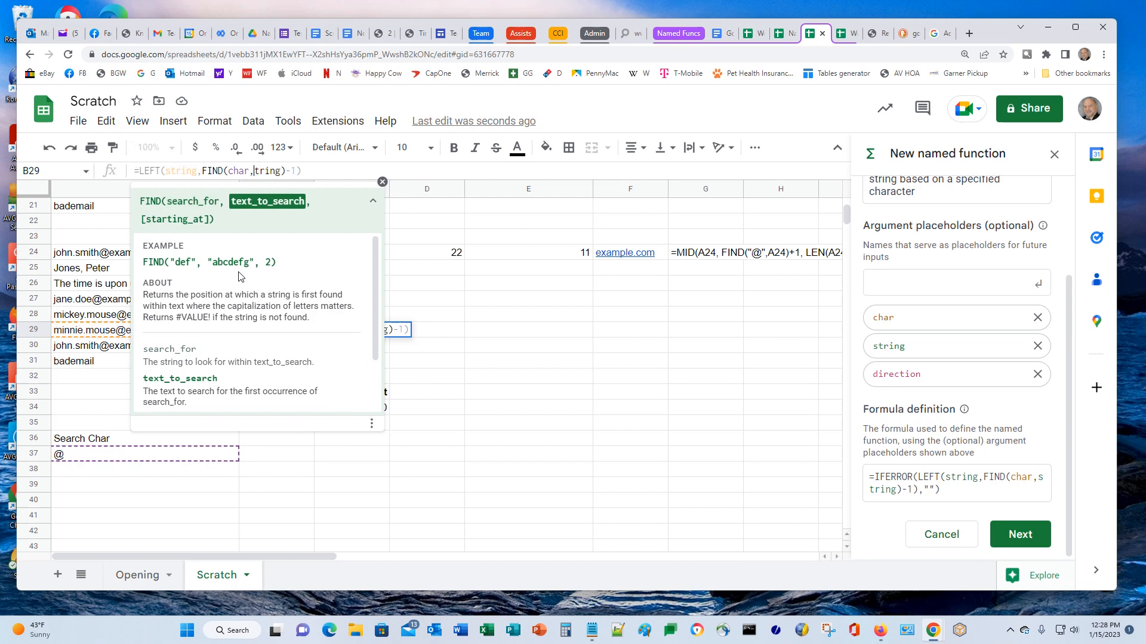
{"action": "key", "text": "Delete"}
{"action": "key", "text": "Delete"}
{"action": "key", "text": "Delete"}
{"action": "key", "text": "Delete"}
{"action": "key", "text": "Delete"}
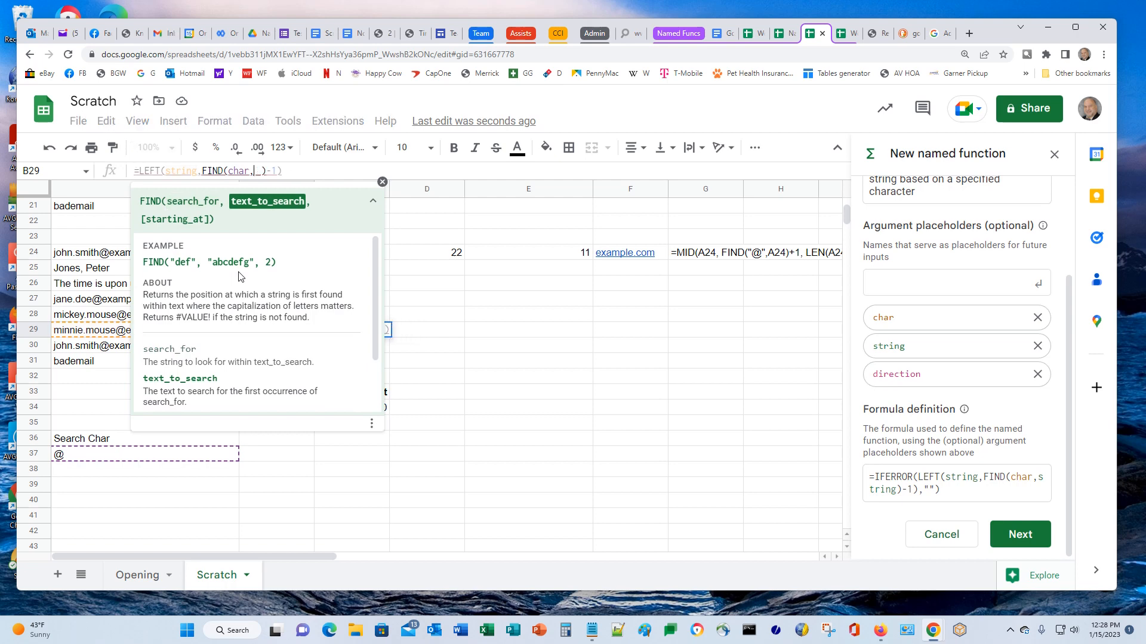
{"action": "type", "text": "string"}
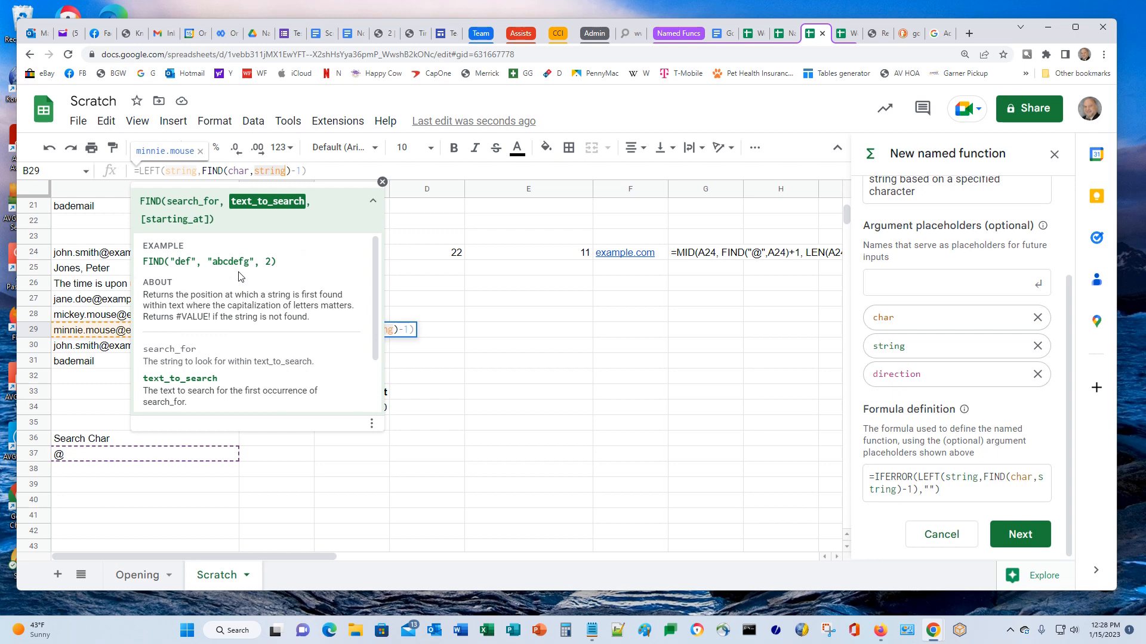
{"action": "key", "text": "Return"}
{"action": "key", "text": "Up"}
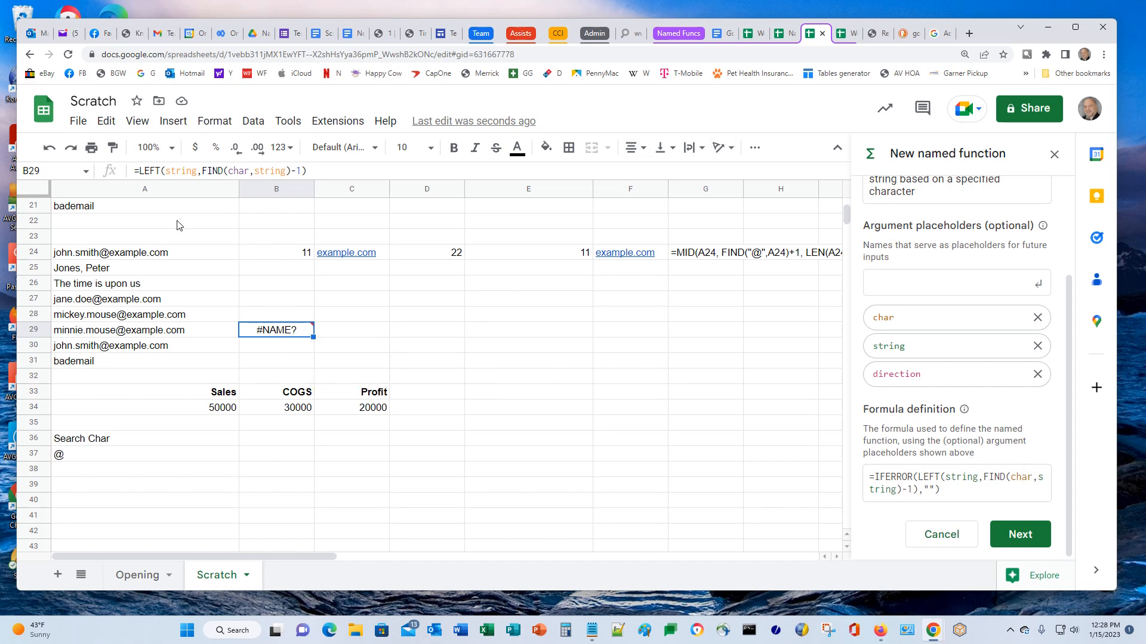
Shorten the Scratch!A29 named range from 'string' to 'str' in Data > Named ranges
{"action": "left_click", "coordinate": [253, 123]}
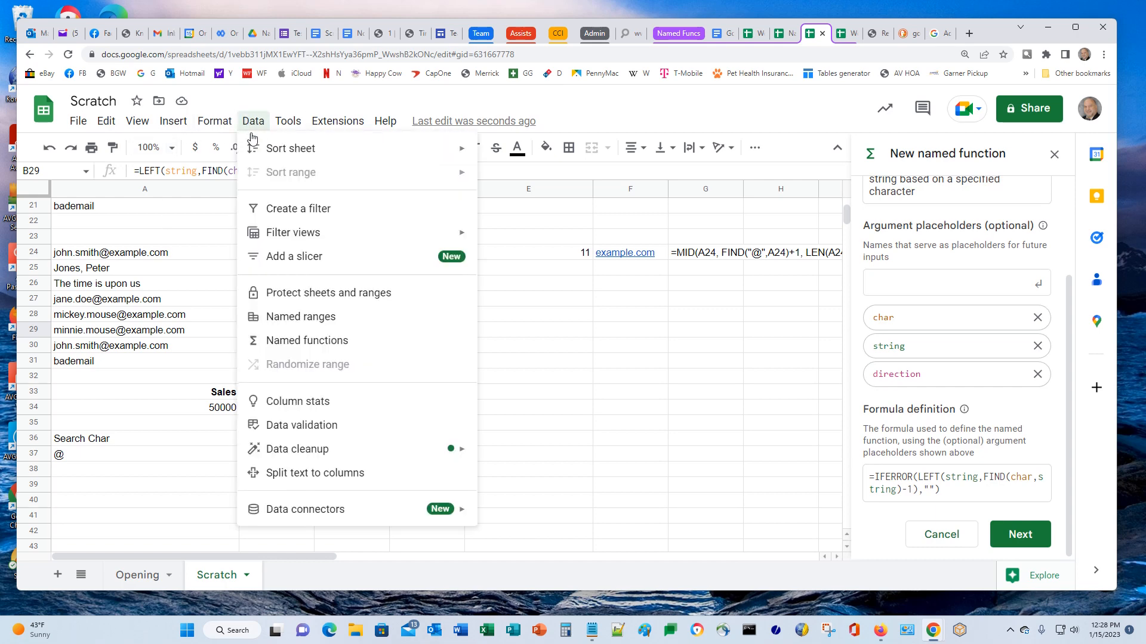
{"action": "left_click", "coordinate": [306, 317]}
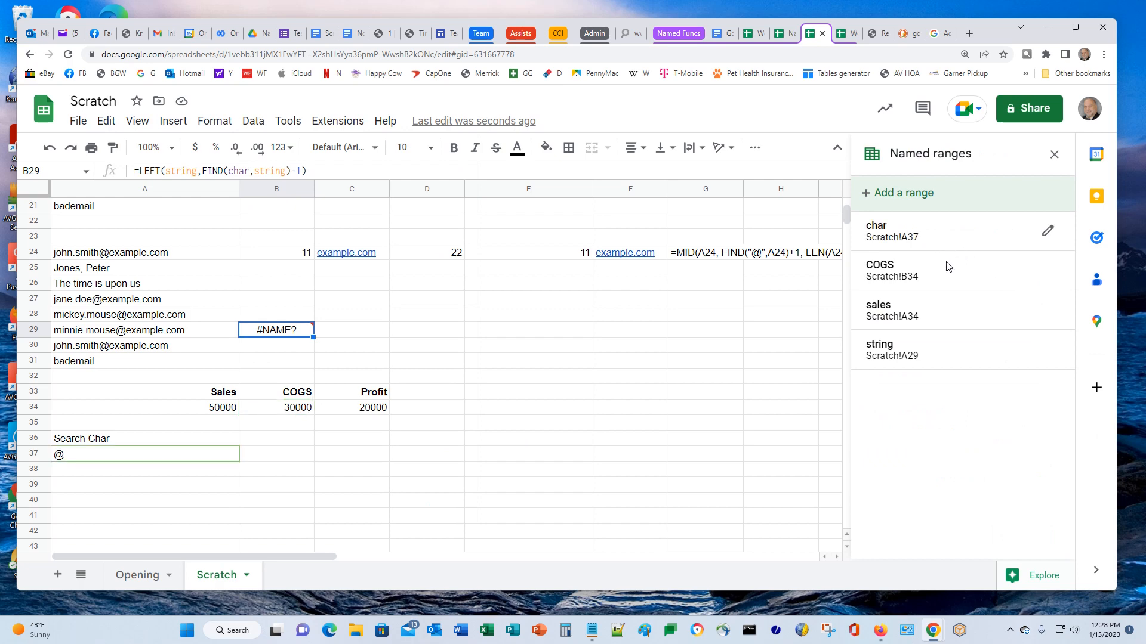
{"action": "left_click", "coordinate": [1048, 351]}
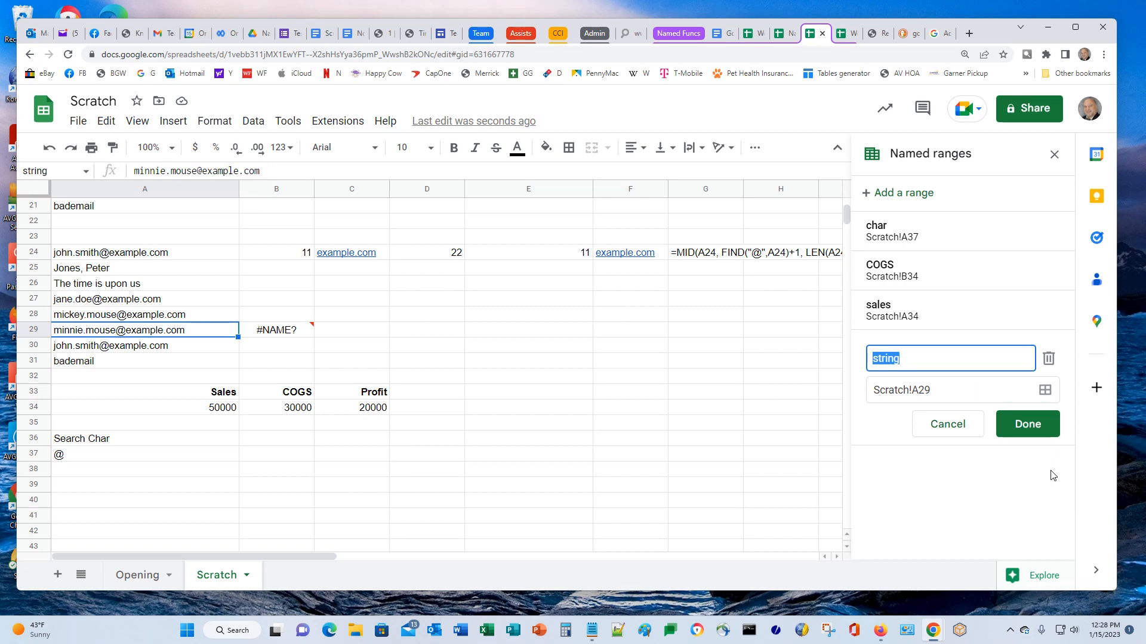
{"action": "key", "text": "End"}
{"action": "key", "text": "BackSpace"}
{"action": "key", "text": "BackSpace"}
{"action": "left_click", "coordinate": [1017, 431]}
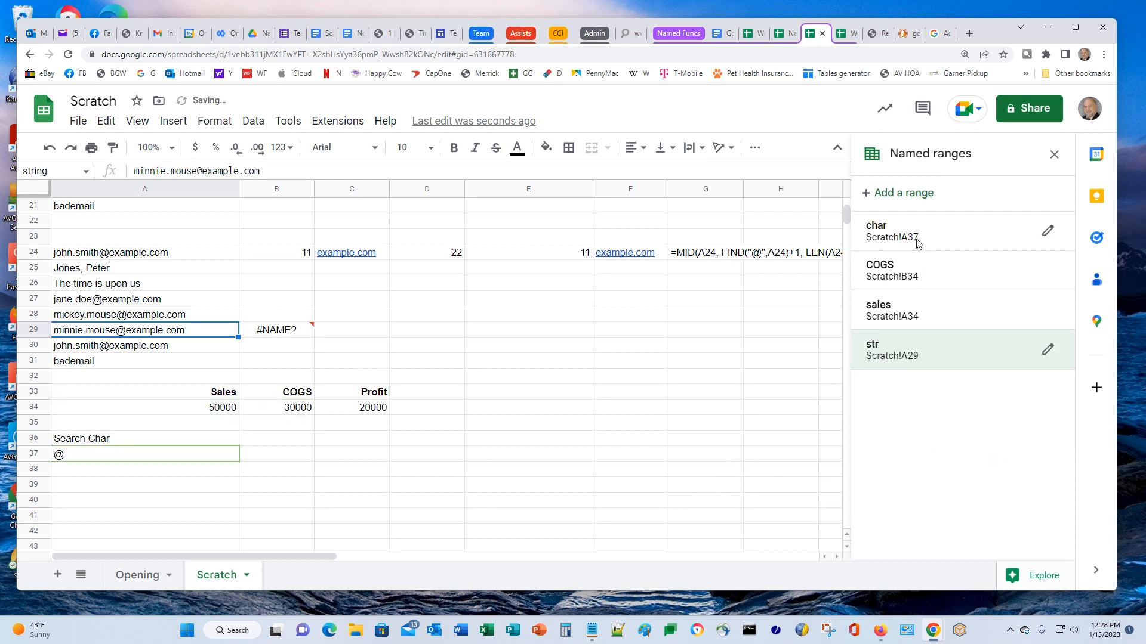
{"action": "left_click", "coordinate": [269, 333]}
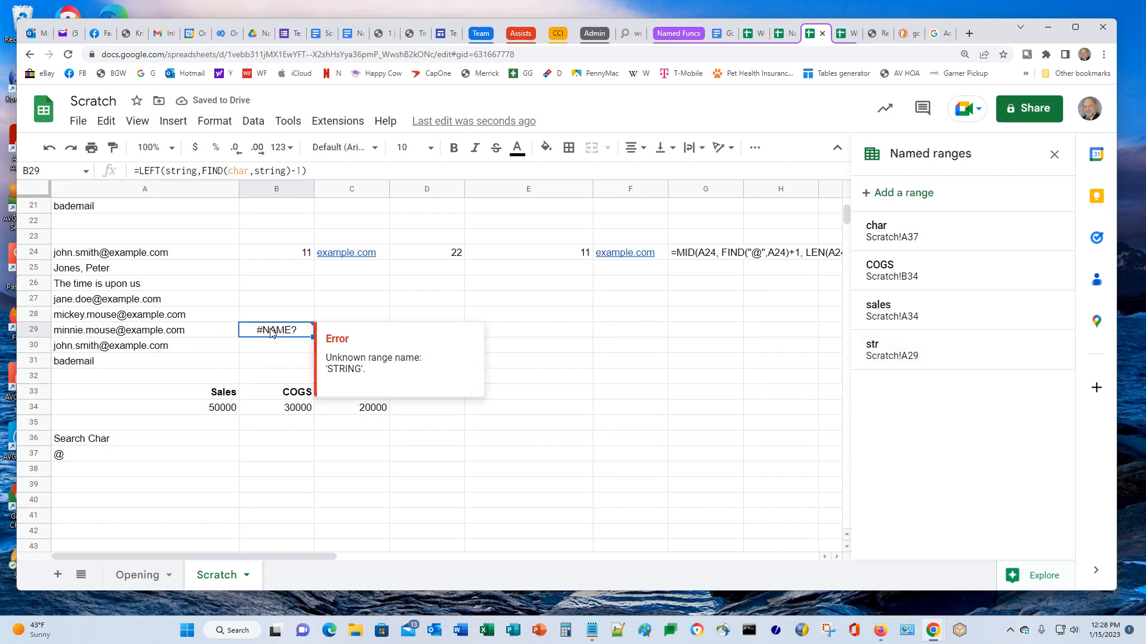
Edit B29 to =LEFT(str,FIND(char,str)-1) so it returns minnie.mouse
{"action": "left_click", "coordinate": [180, 172]}
{"action": "key", "text": "Delete"}
{"action": "key", "text": "Delete"}
{"action": "key", "text": "Delete"}
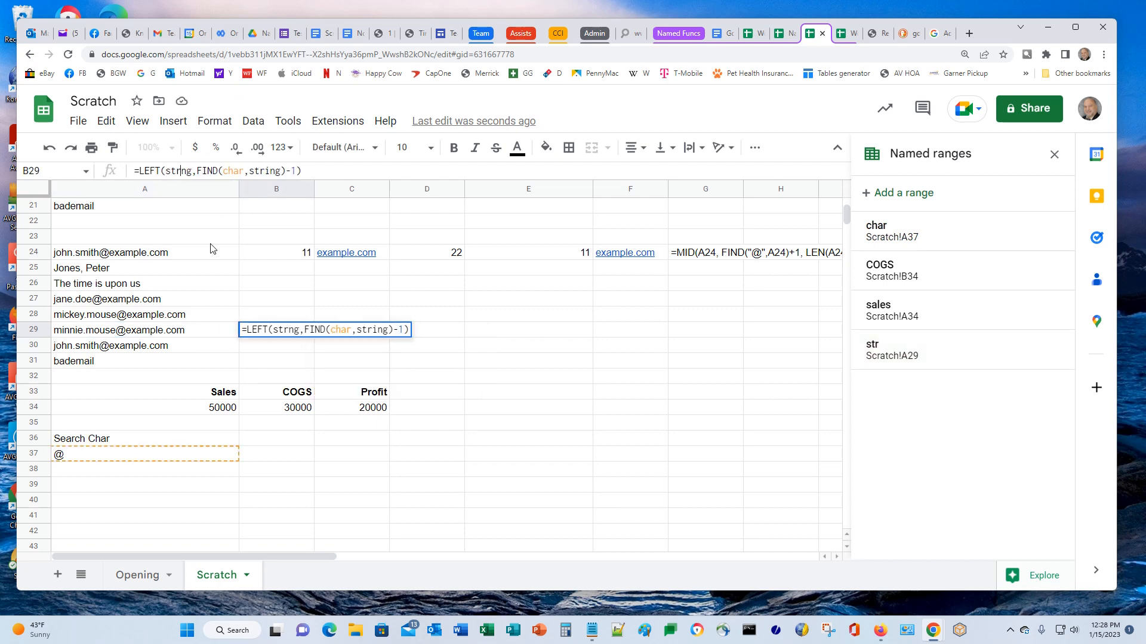
{"action": "key", "text": "Right"}
{"action": "key", "text": "Right"}
{"action": "key", "text": "Right"}
{"action": "key", "text": "Right"}
{"action": "key", "text": "Right"}
{"action": "key", "text": "Right"}
{"action": "key", "text": "Right"}
{"action": "key", "text": "Right"}
{"action": "key", "text": "Right"}
{"action": "key", "text": "Right"}
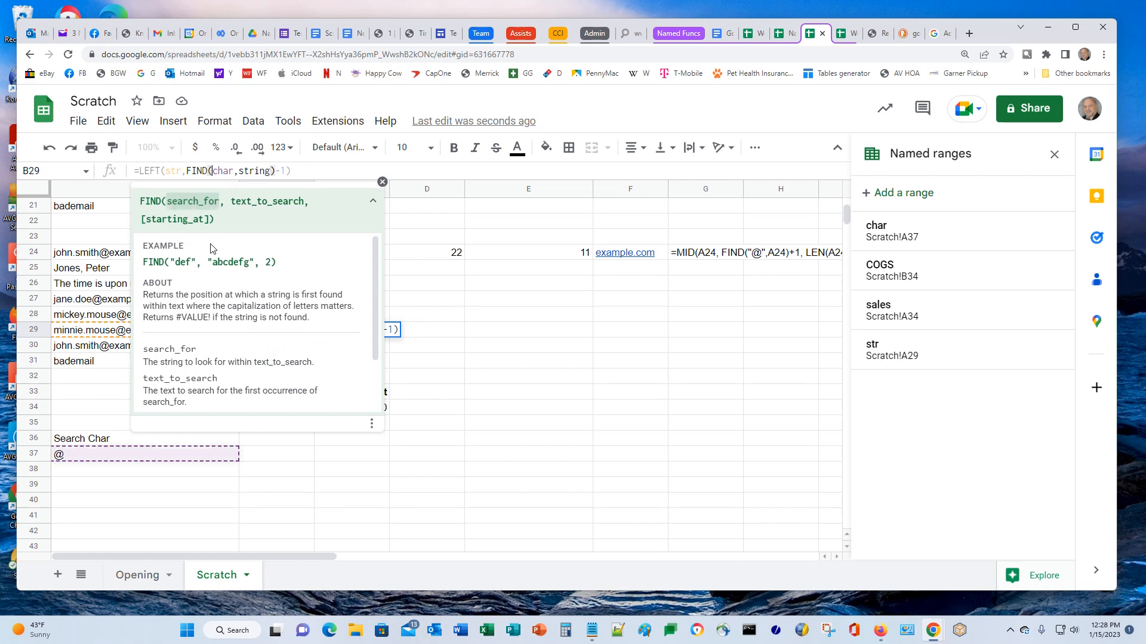
{"action": "key", "text": "Right"}
{"action": "key", "text": "Right"}
{"action": "key", "text": "Right"}
{"action": "key", "text": "Delete"}
{"action": "key", "text": "Delete"}
{"action": "key", "text": "Delete"}
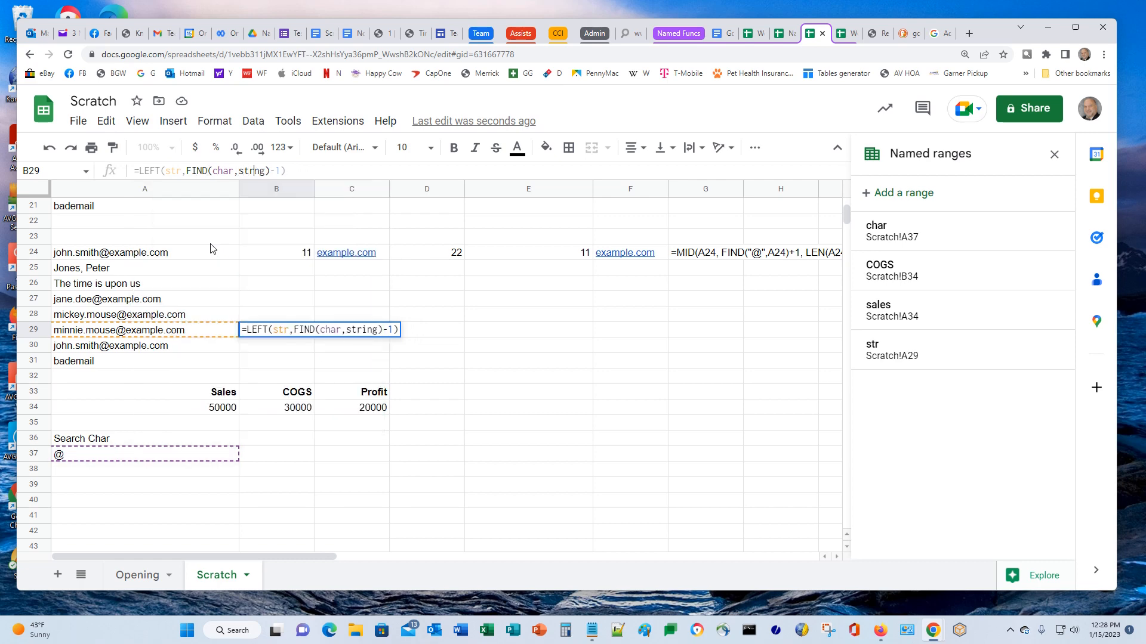
{"action": "key", "text": "Return"}
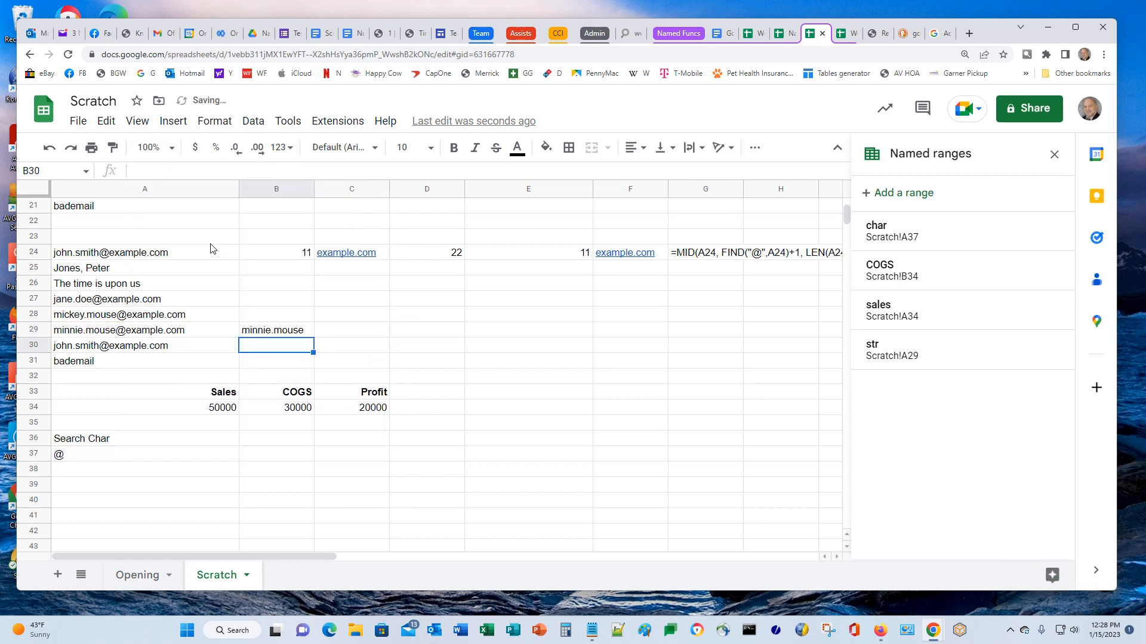
{"action": "key", "text": "Up"}
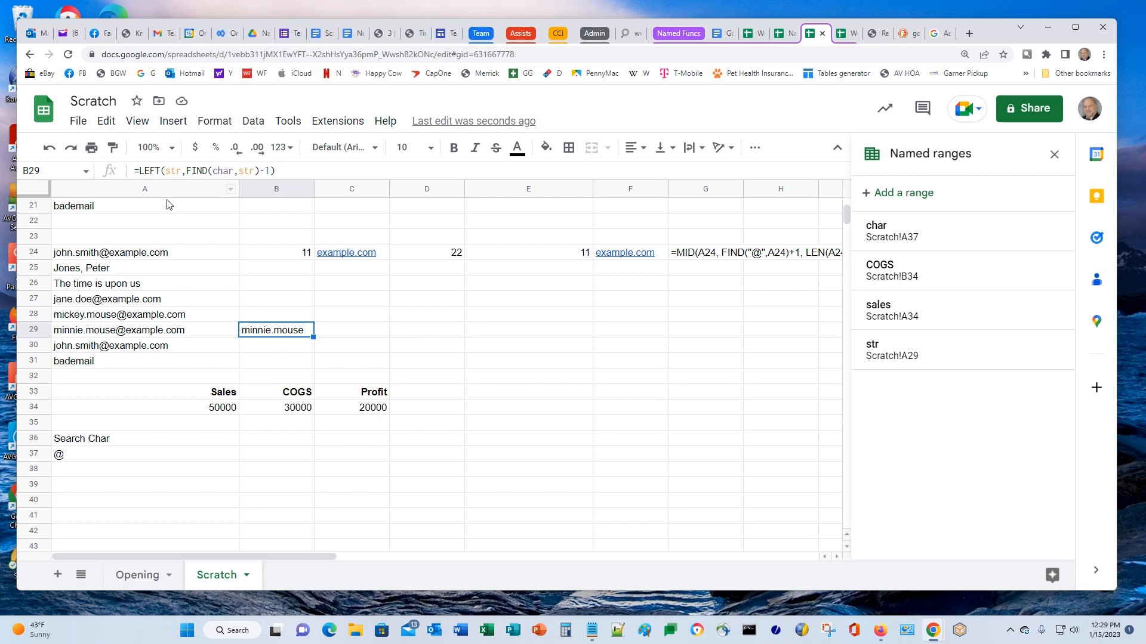
Close Named ranges and begin typing IF( at the start of B29's LEFT formula
{"action": "left_click", "coordinate": [1059, 162]}
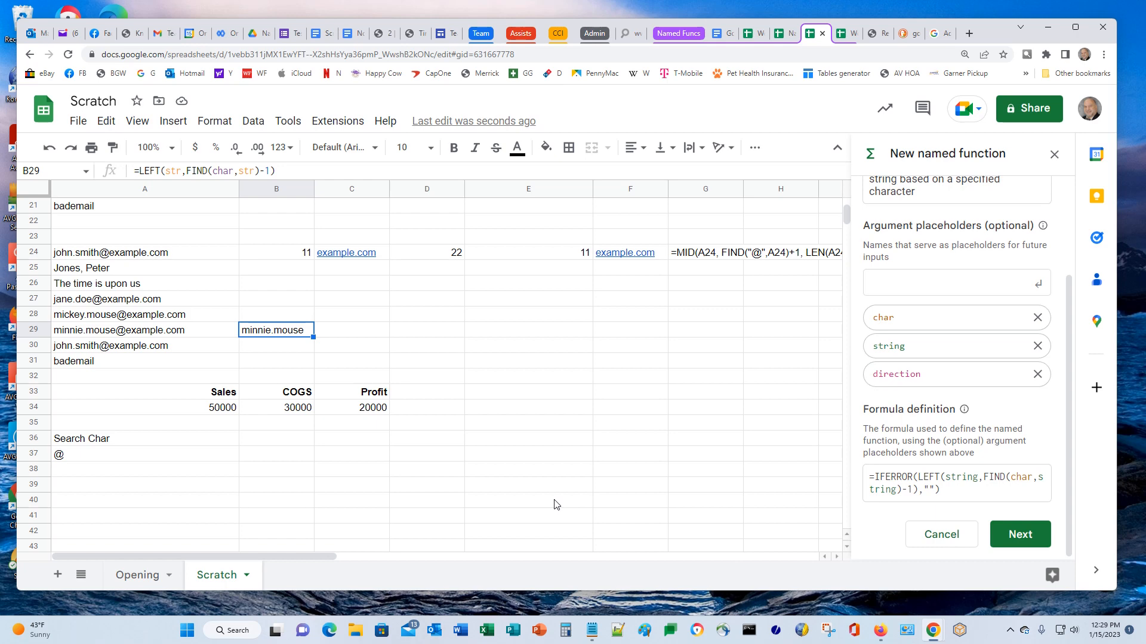
{"action": "left_click", "coordinate": [332, 171]}
{"action": "key", "text": "Home"}
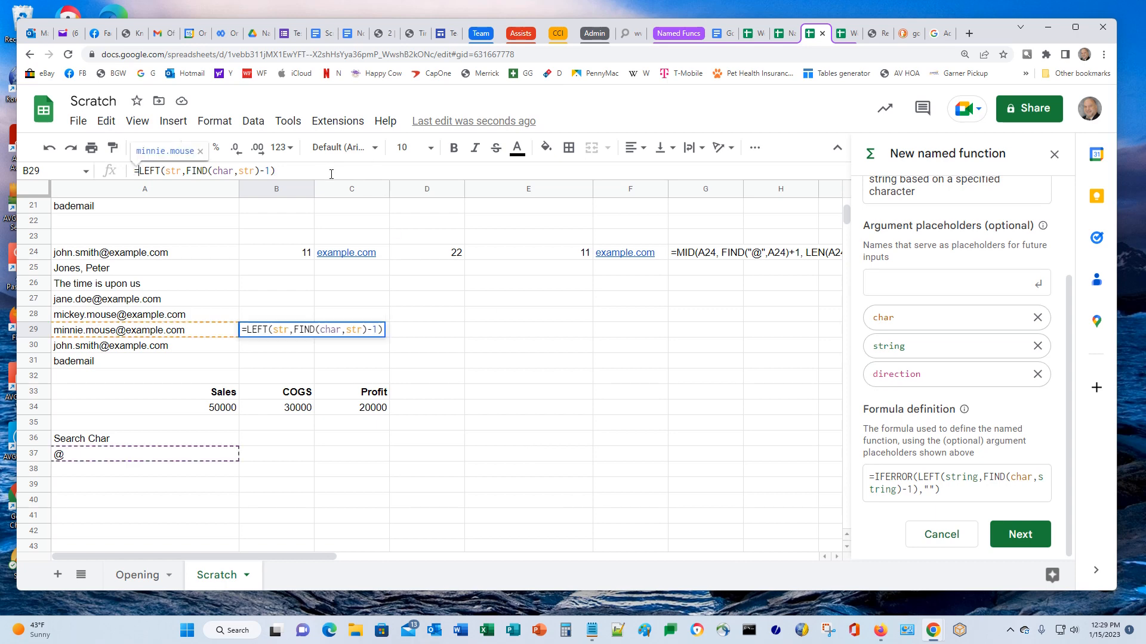
{"action": "type", "text": "IF"}
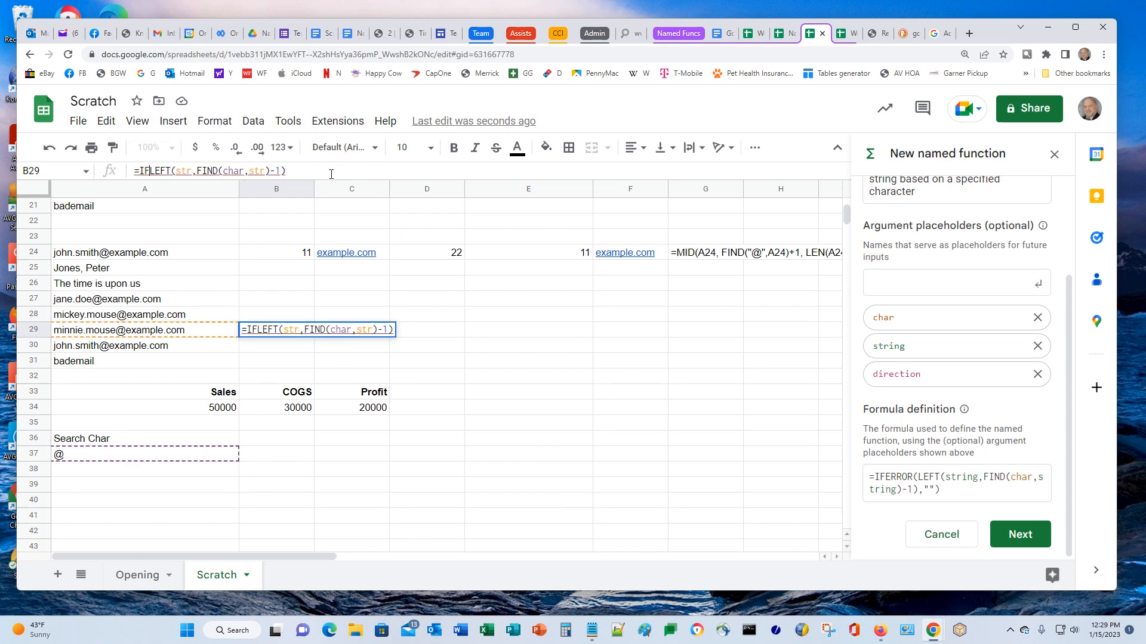
{"action": "type", "text": "("}
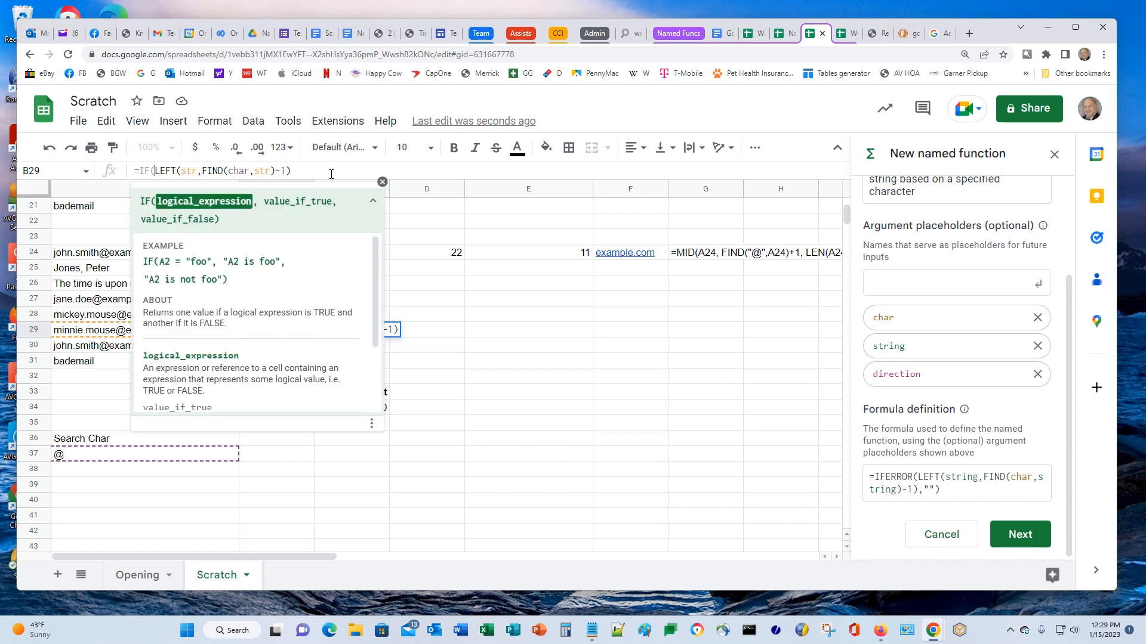
Enter the label Direction in A39 and the value L in A40
{"action": "key", "text": "Escape"}
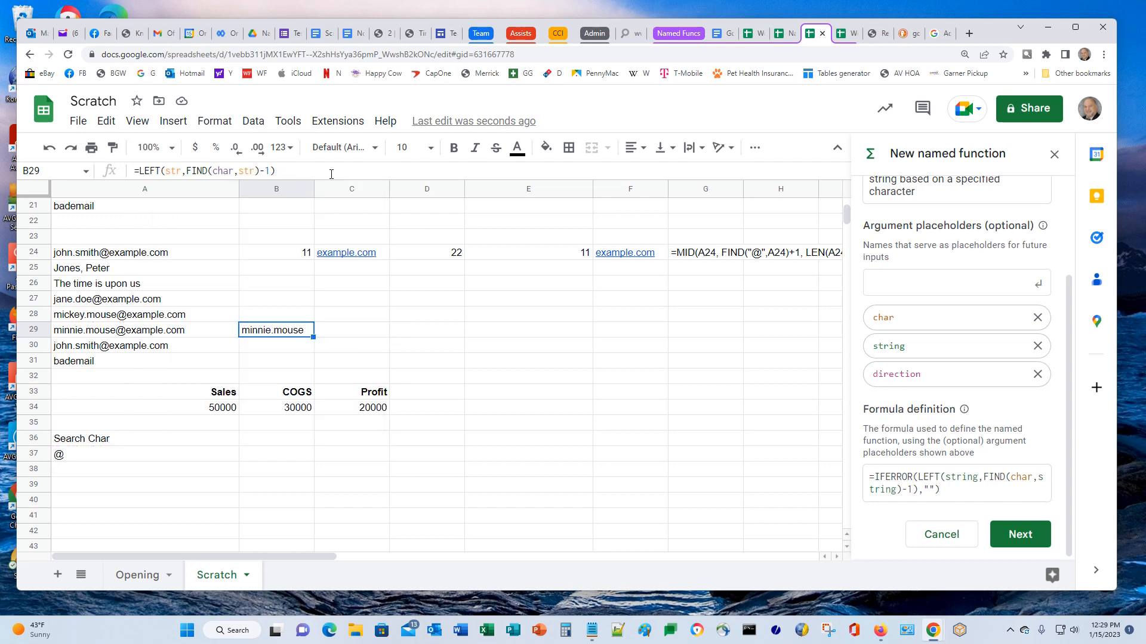
{"action": "left_click", "coordinate": [100, 488]}
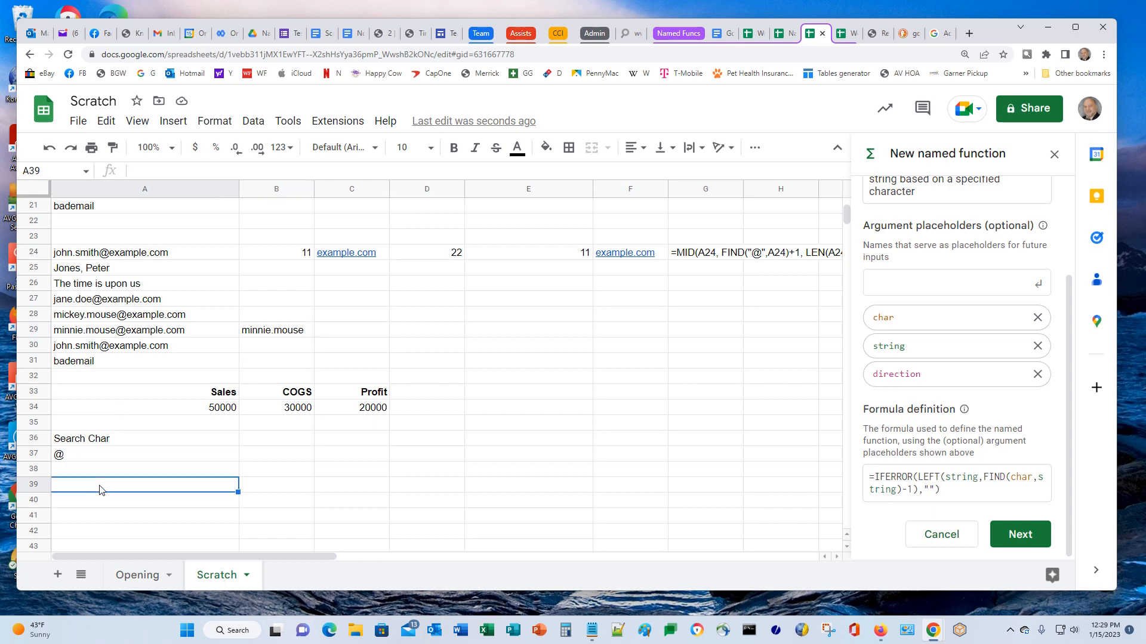
{"action": "type", "text": "Direction"}
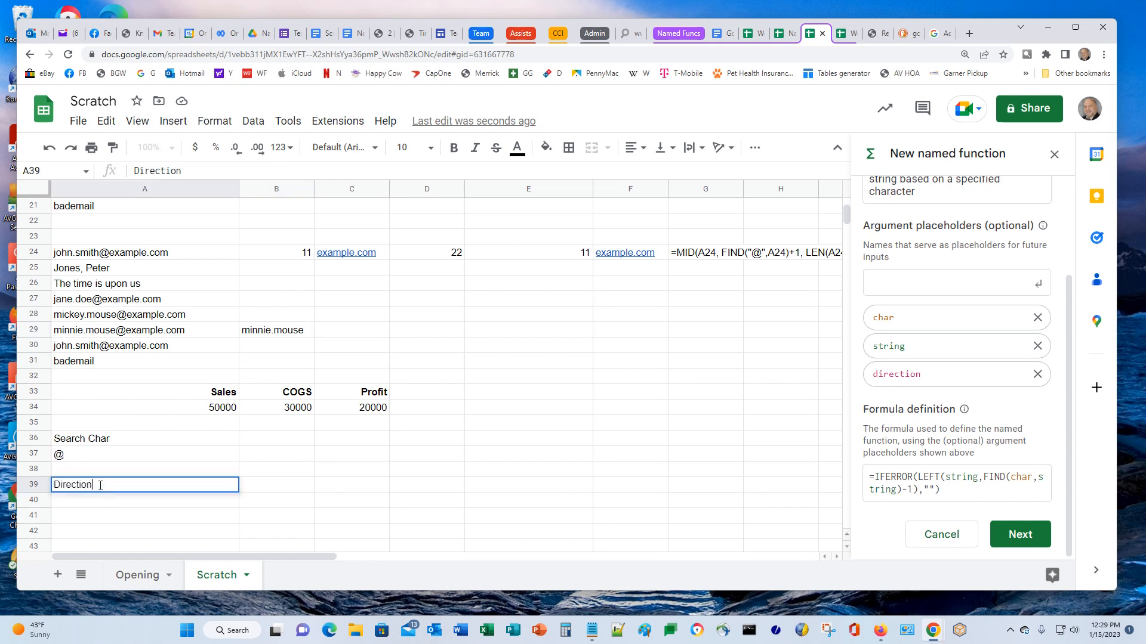
{"action": "key", "text": "Return"}
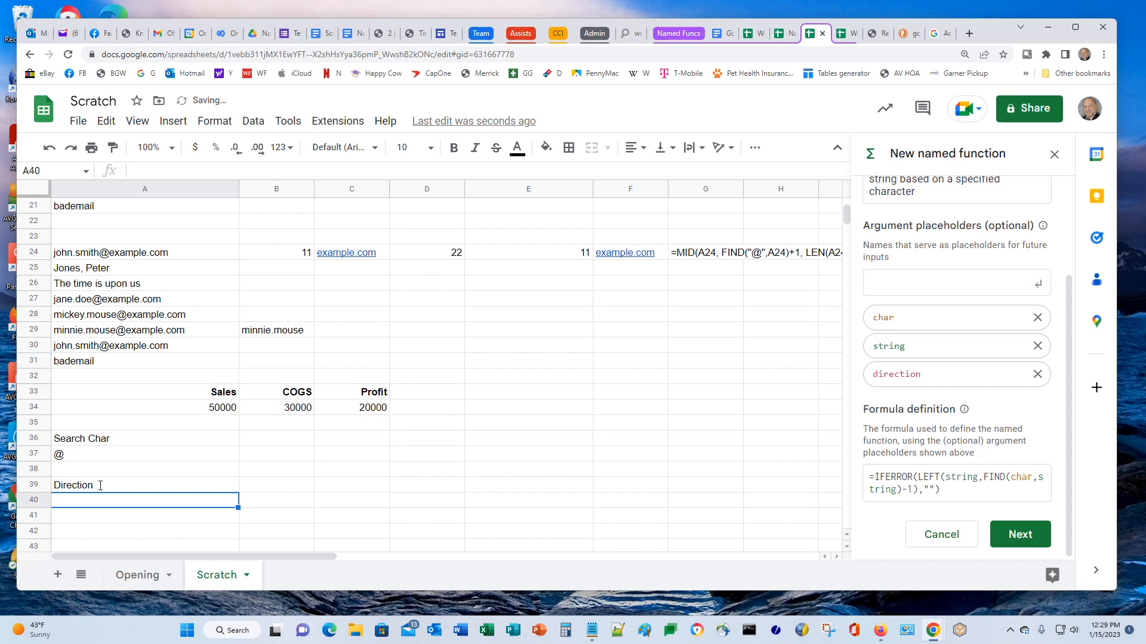
{"action": "type", "text": "L"}
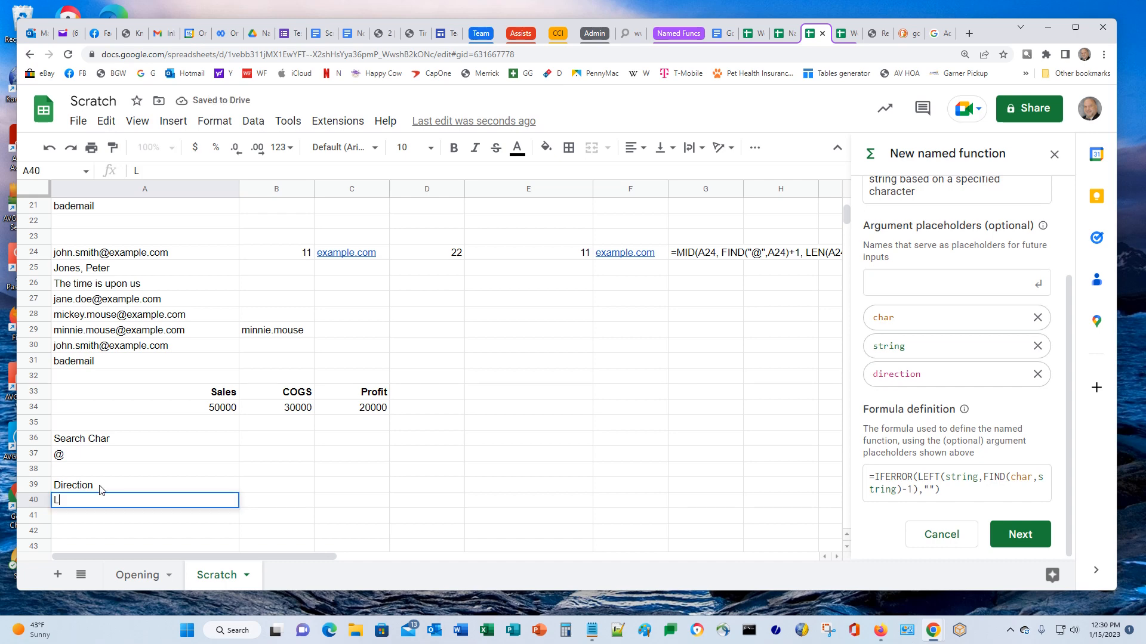
{"action": "key", "text": "Return"}
{"action": "key", "text": "Up"}
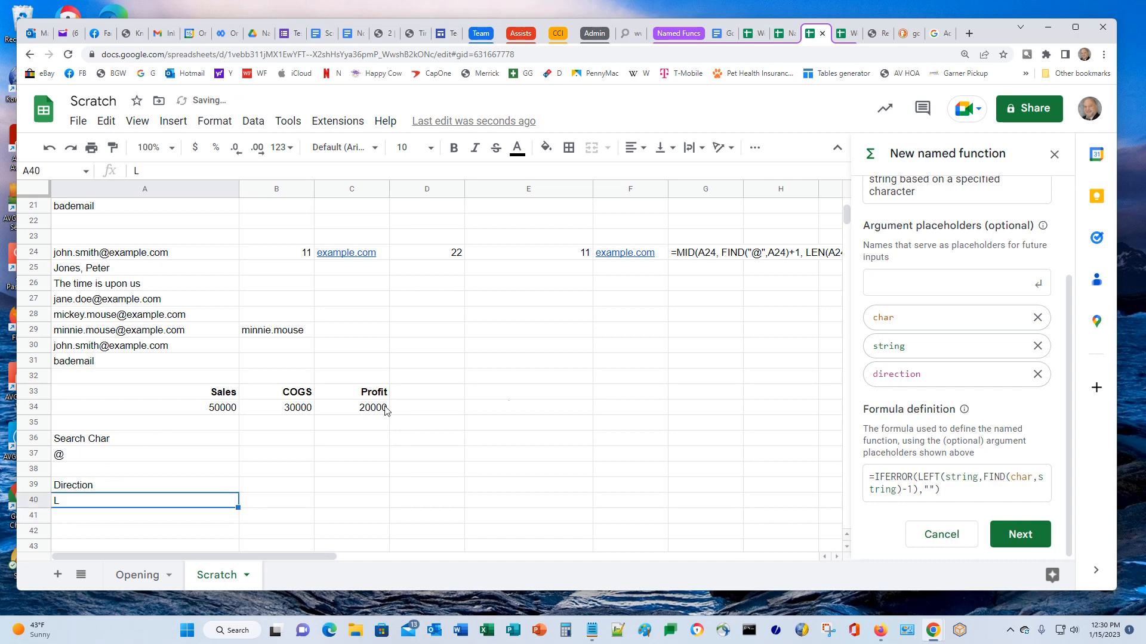
Add a named range 'direction' for cell Scratch!A40
{"action": "left_click", "coordinate": [258, 127]}
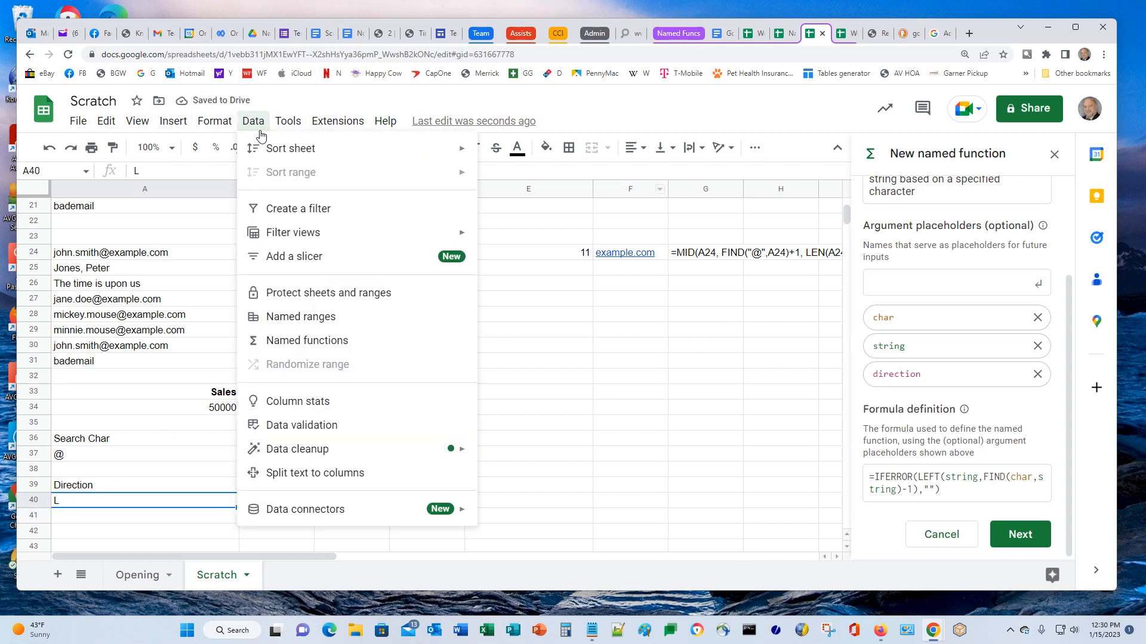
{"action": "left_click", "coordinate": [321, 317]}
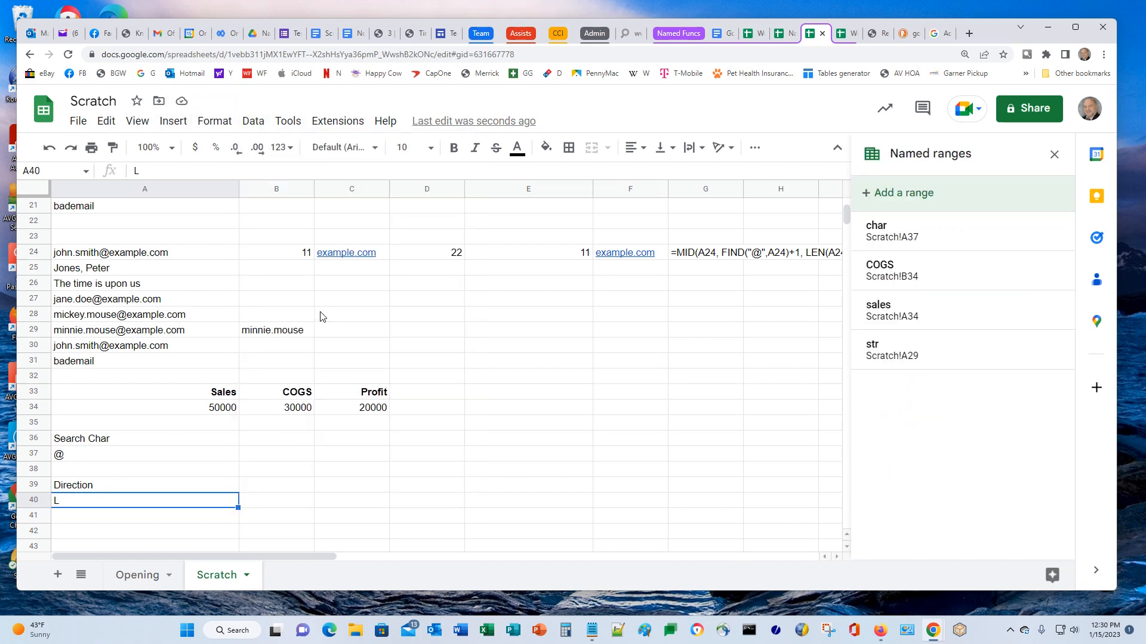
{"action": "left_click", "coordinate": [861, 194]}
{"action": "type", "text": "dir"}
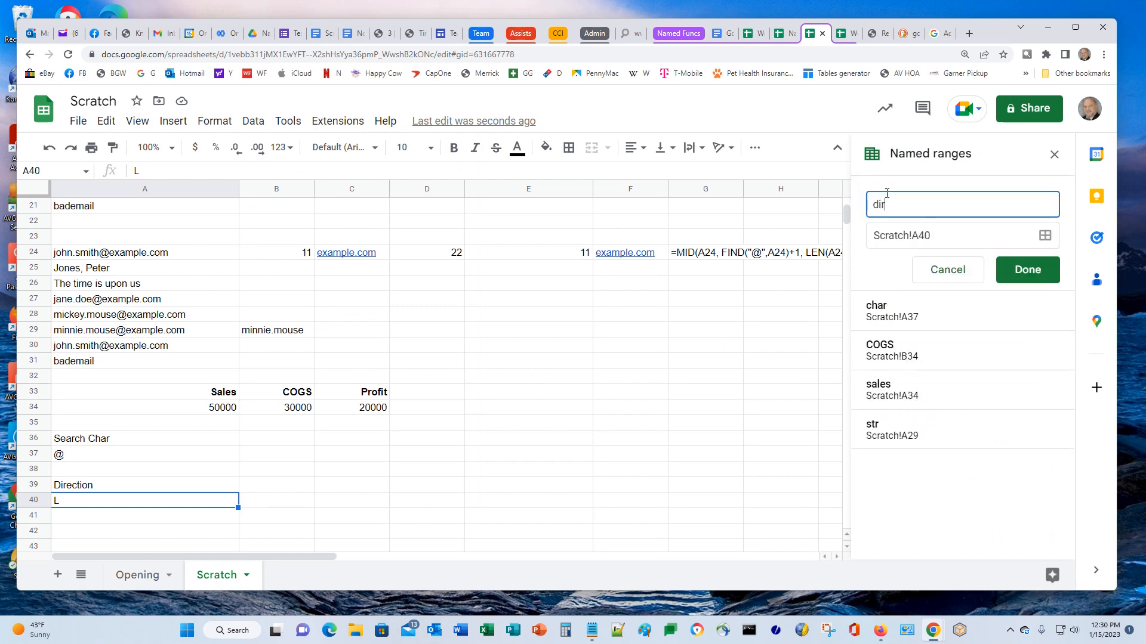
{"action": "type", "text": "ection"}
{"action": "left_click", "coordinate": [1011, 271]}
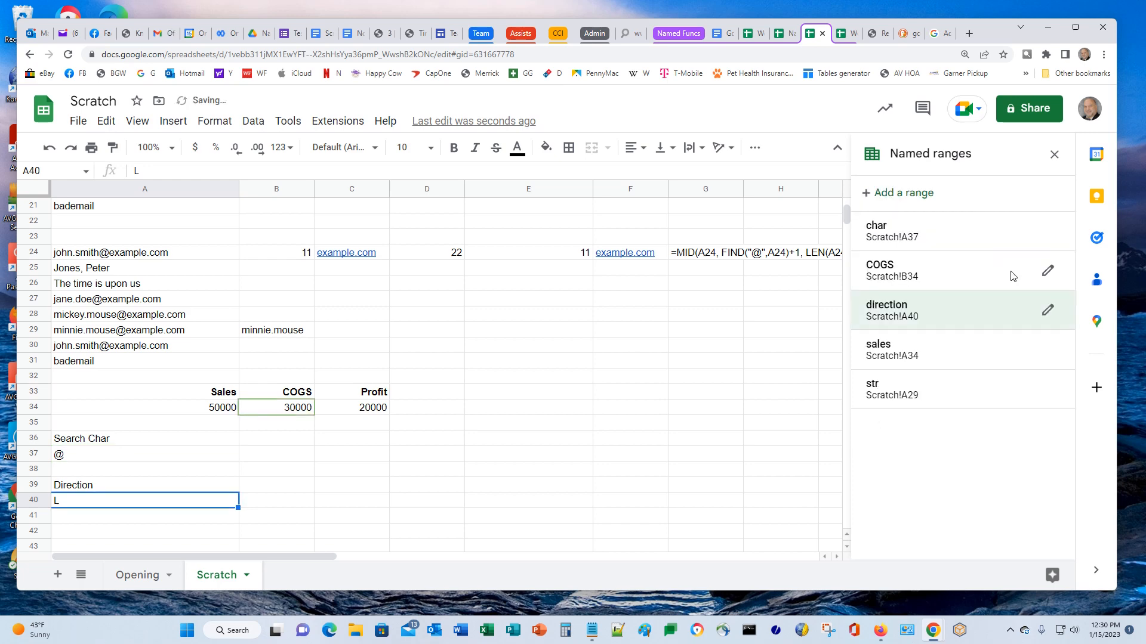
Wrap B29's LEFT formula as IF(direction = "L", LEFT(...), "")
{"action": "left_click", "coordinate": [256, 333]}
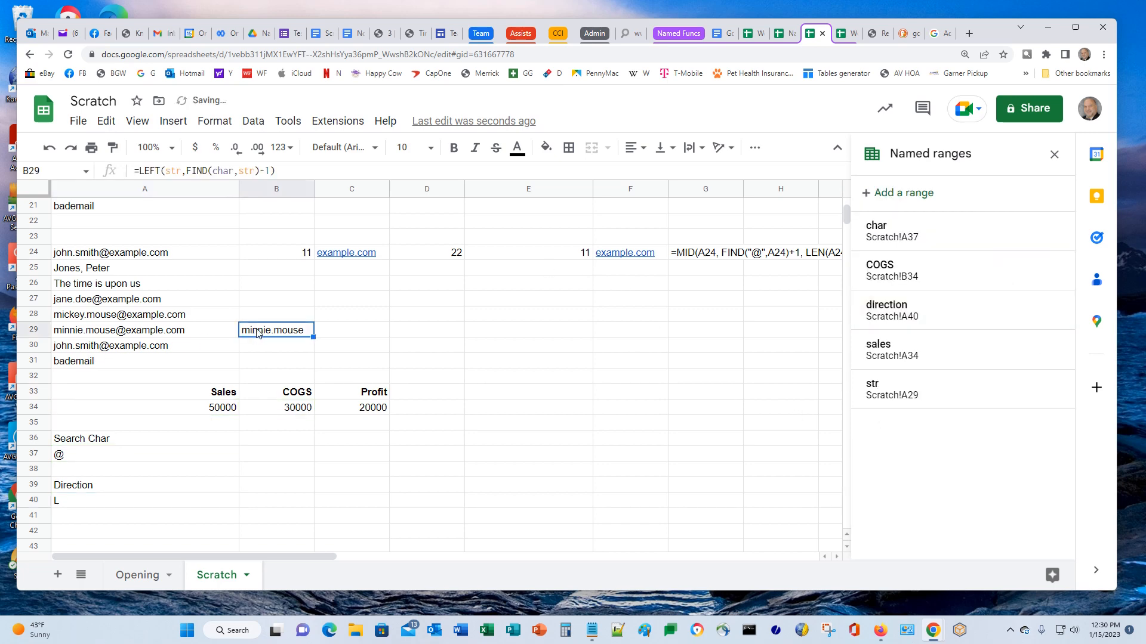
{"action": "key", "text": "F2"}
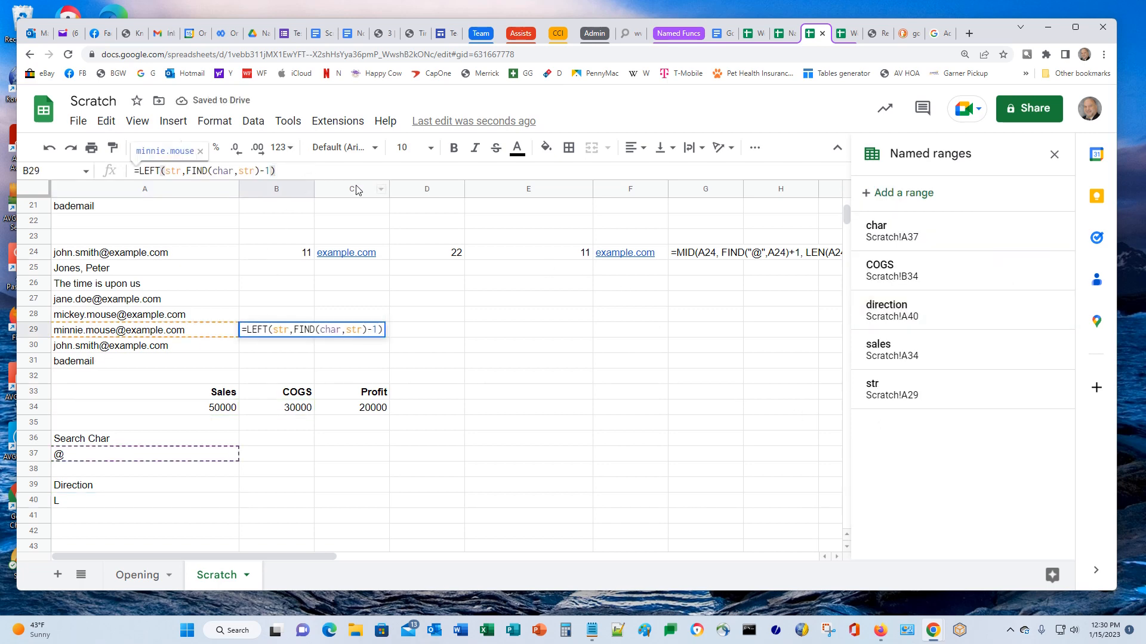
{"action": "key", "text": "Home"}
{"action": "type", "text": "IF("}
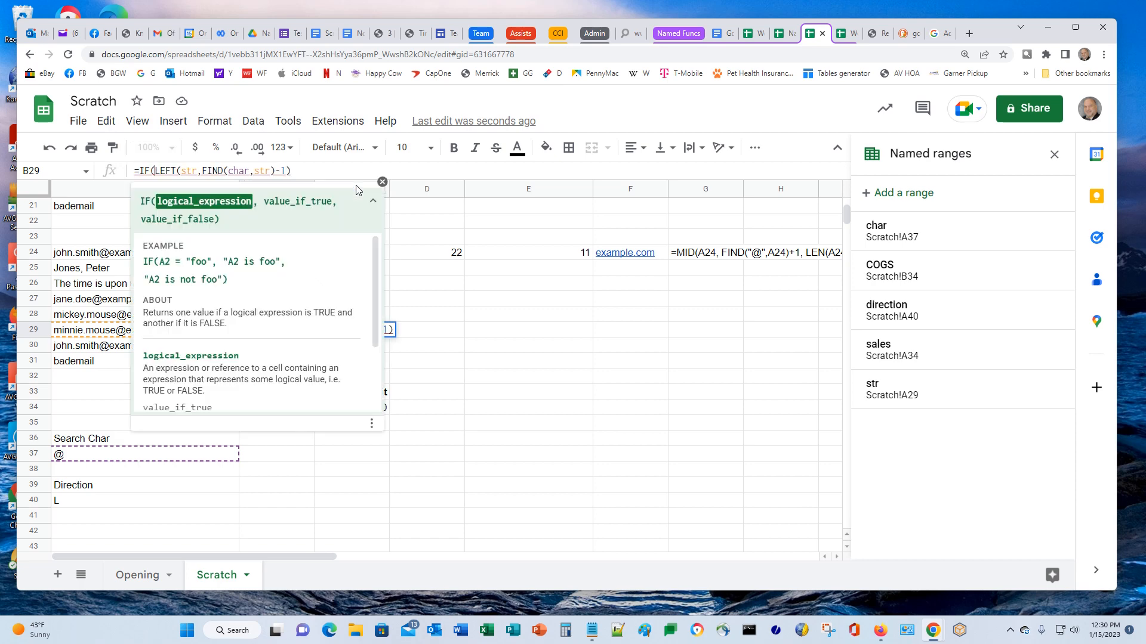
{"action": "type", "text": "direction"}
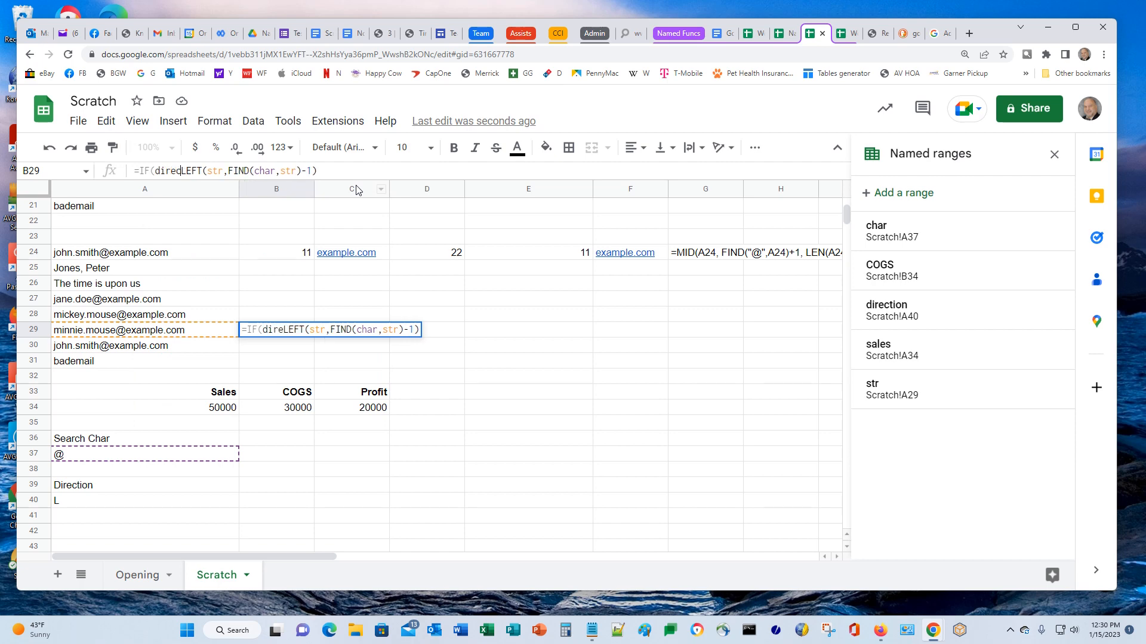
{"action": "type", "text": " = "}
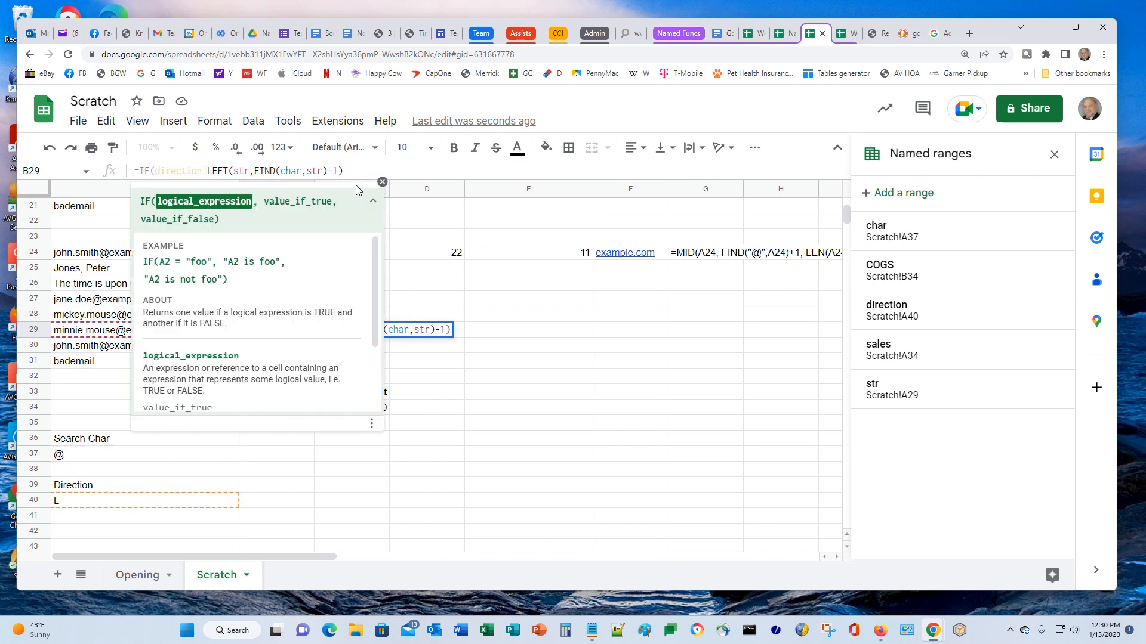
{"action": "type", "text": "\"L\""}
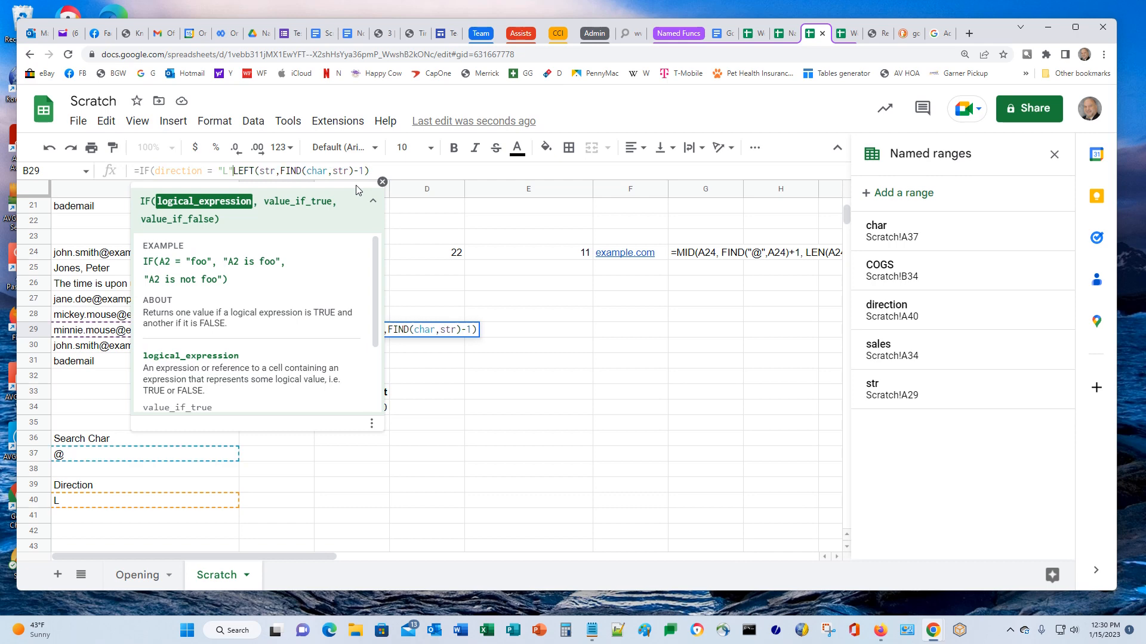
{"action": "type", "text": ","}
{"action": "key", "text": "End"}
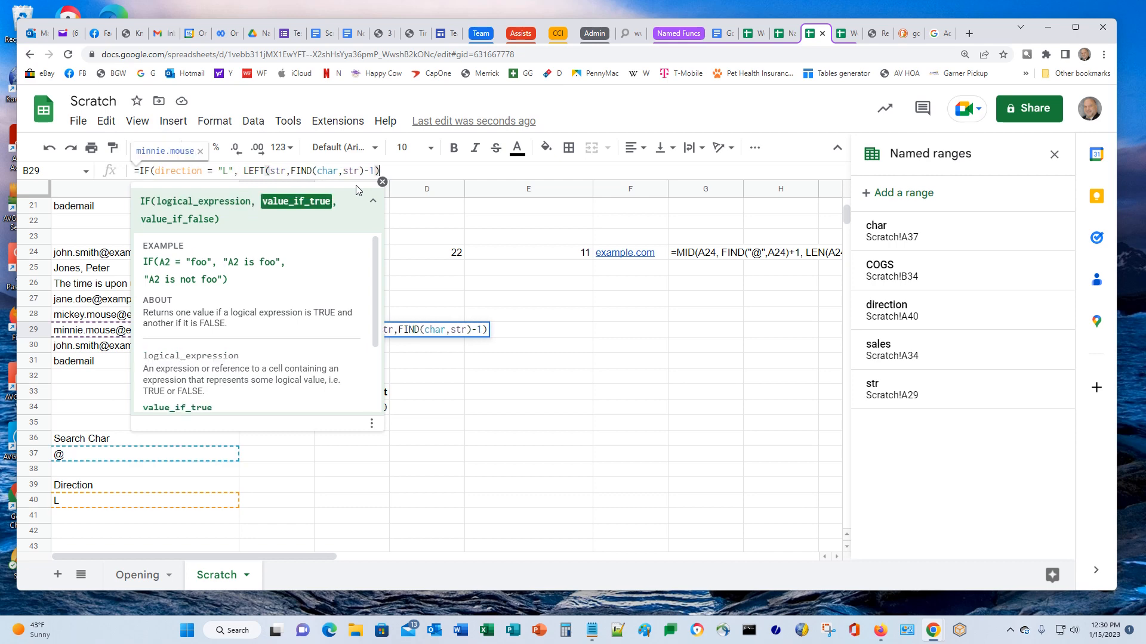
{"action": "type", "text": ","}
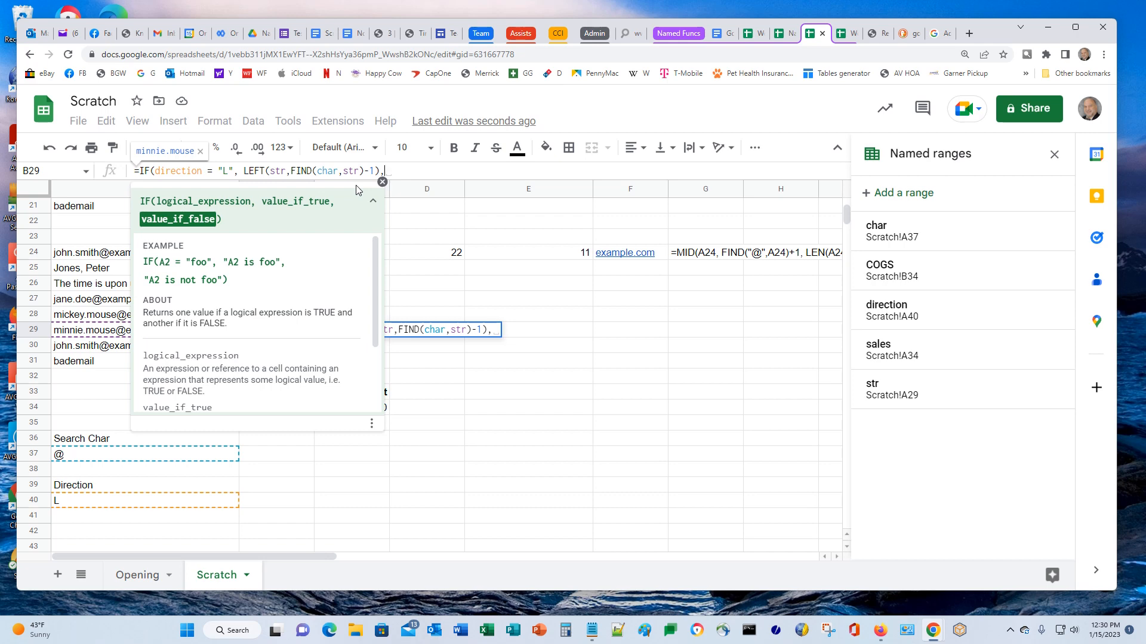
{"action": "type", "text": "\"\""}
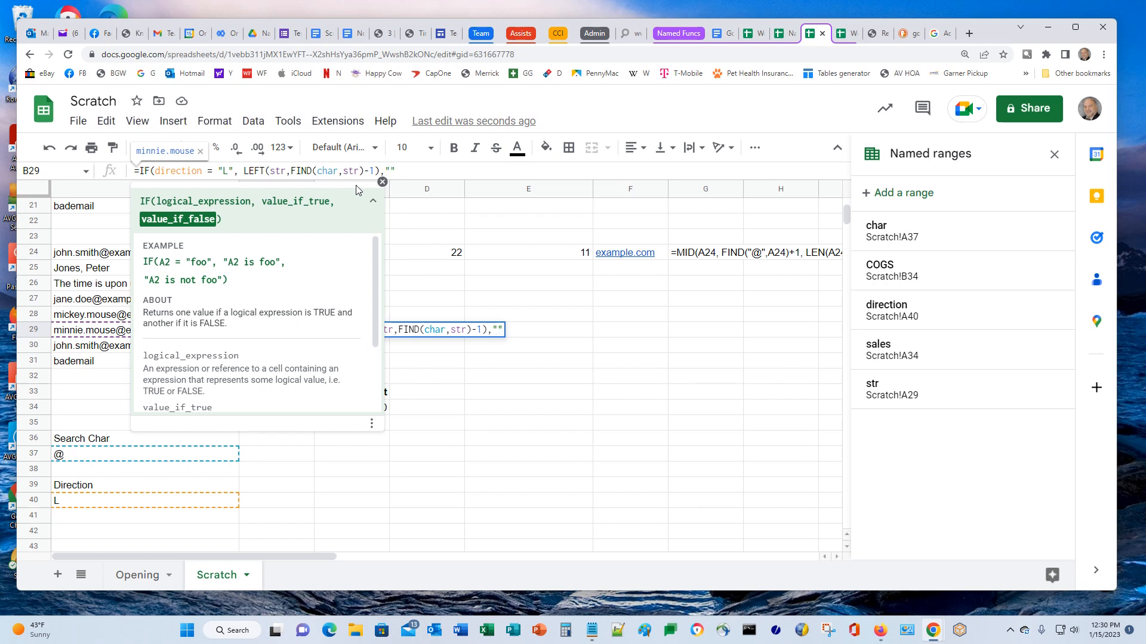
{"action": "type", "text": ")"}
{"action": "key", "text": "Return"}
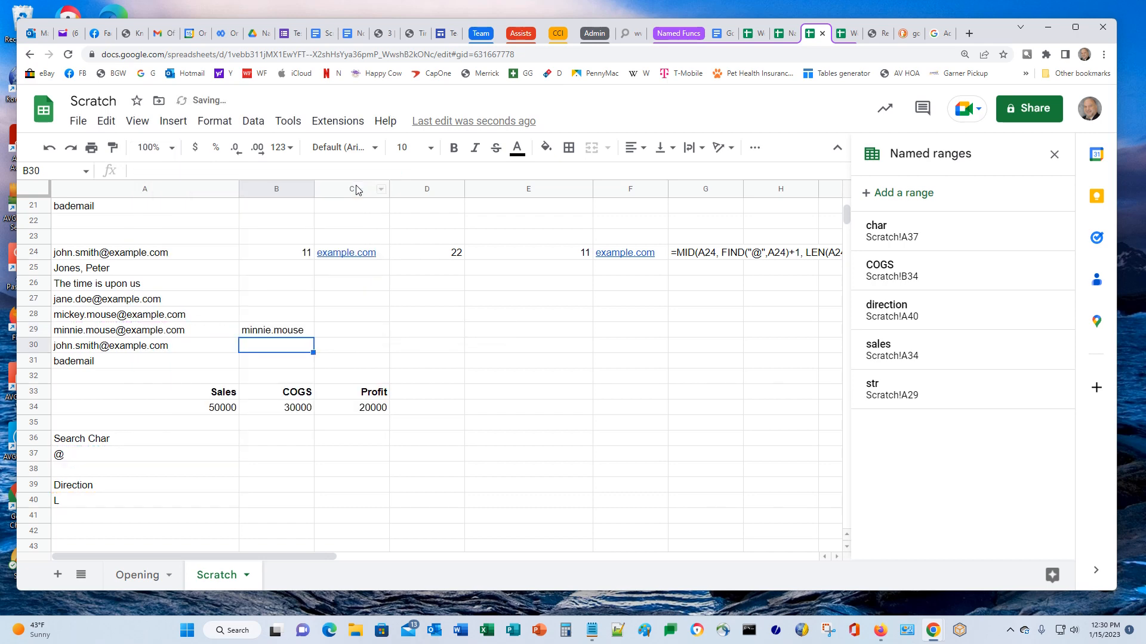
{"action": "key", "text": "Up"}
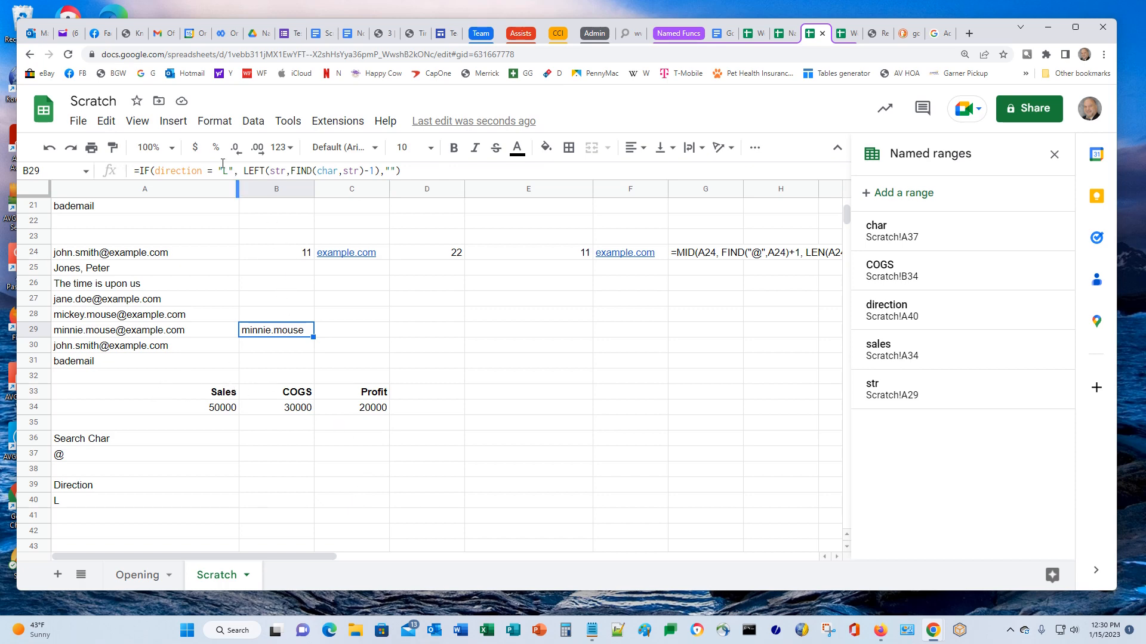
Copy the MID formula text from G24's formula bar and begin editing B29's formula
{"action": "mouse_move", "coordinate": [120, 330]}
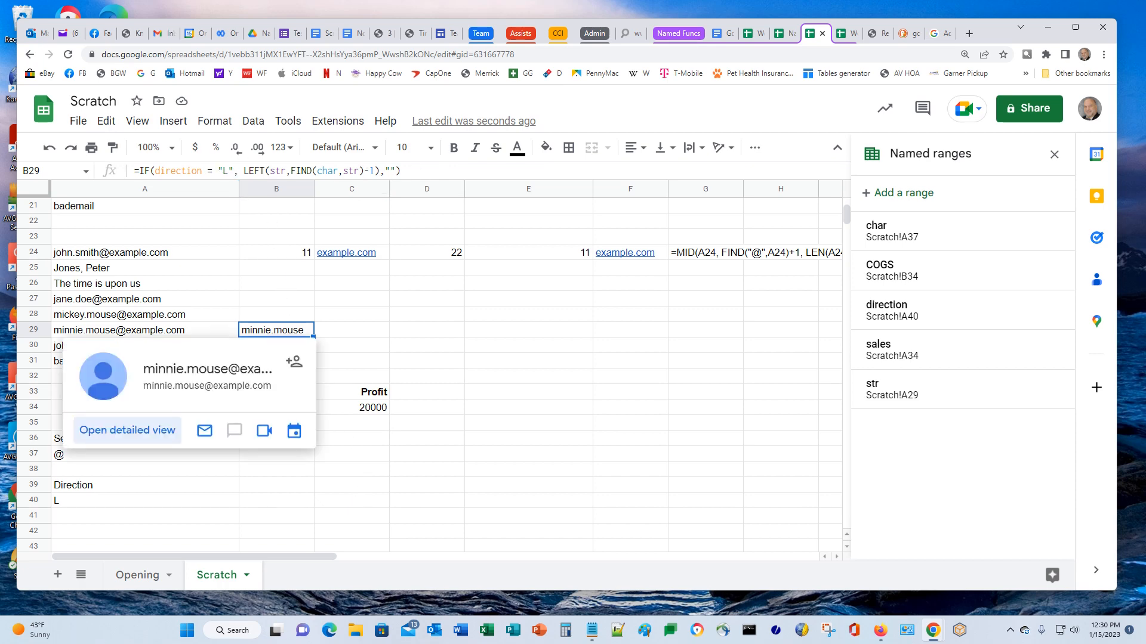
{"action": "left_click", "coordinate": [683, 261]}
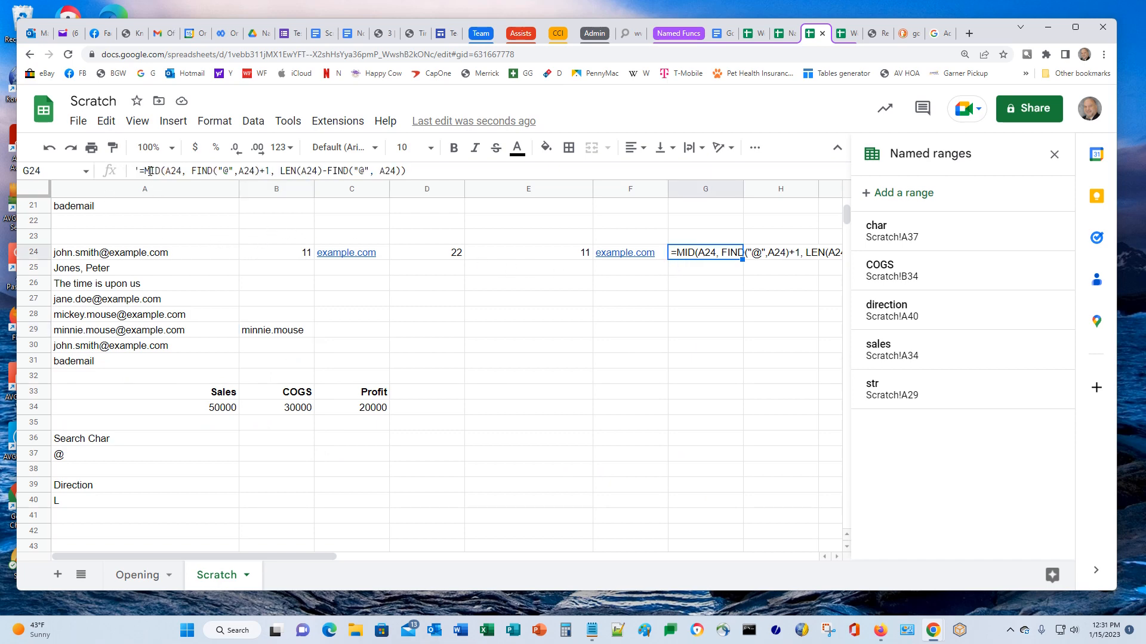
{"action": "left_click_drag", "start_coordinate": [145, 171], "coordinate": [420, 173]}
{"action": "key", "text": "ctrl+c"}
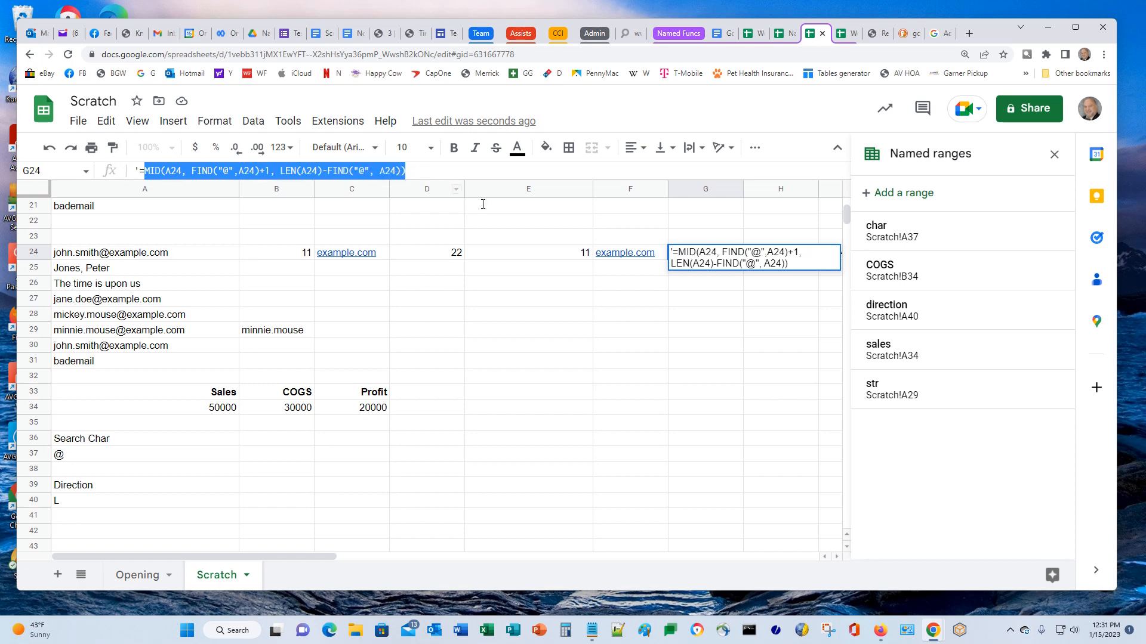
{"action": "left_click", "coordinate": [245, 333]}
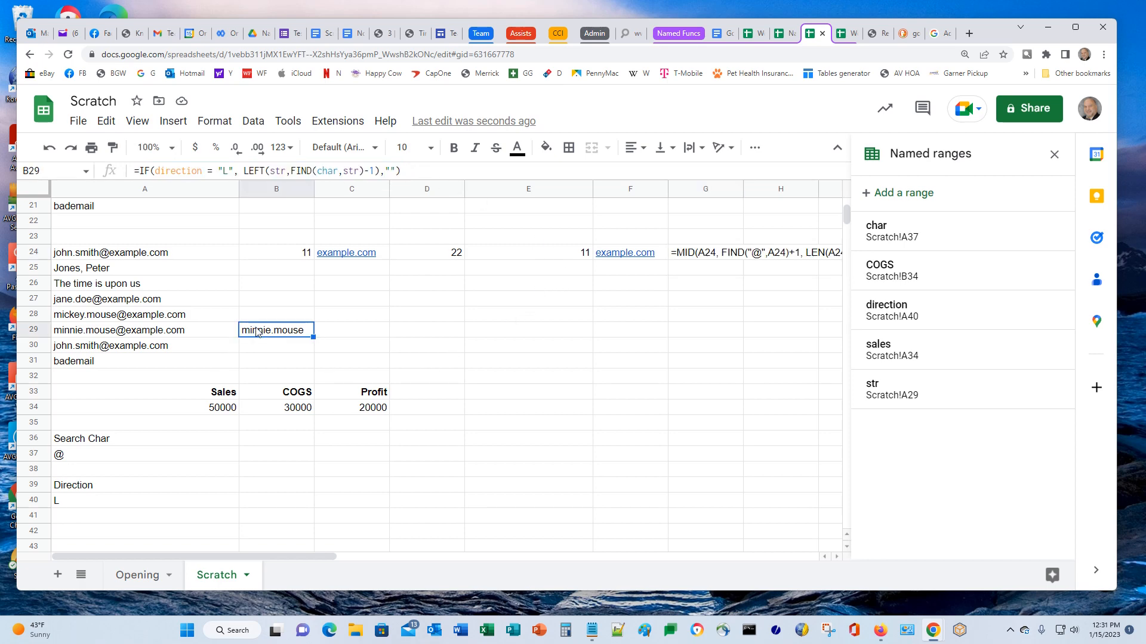
{"action": "left_click", "coordinate": [396, 172]}
Replace B29's empty-string else result with the pasted MID formula, using str as MID's text
{"action": "key", "text": "BackSpace"}
{"action": "key", "text": "BackSpace"}
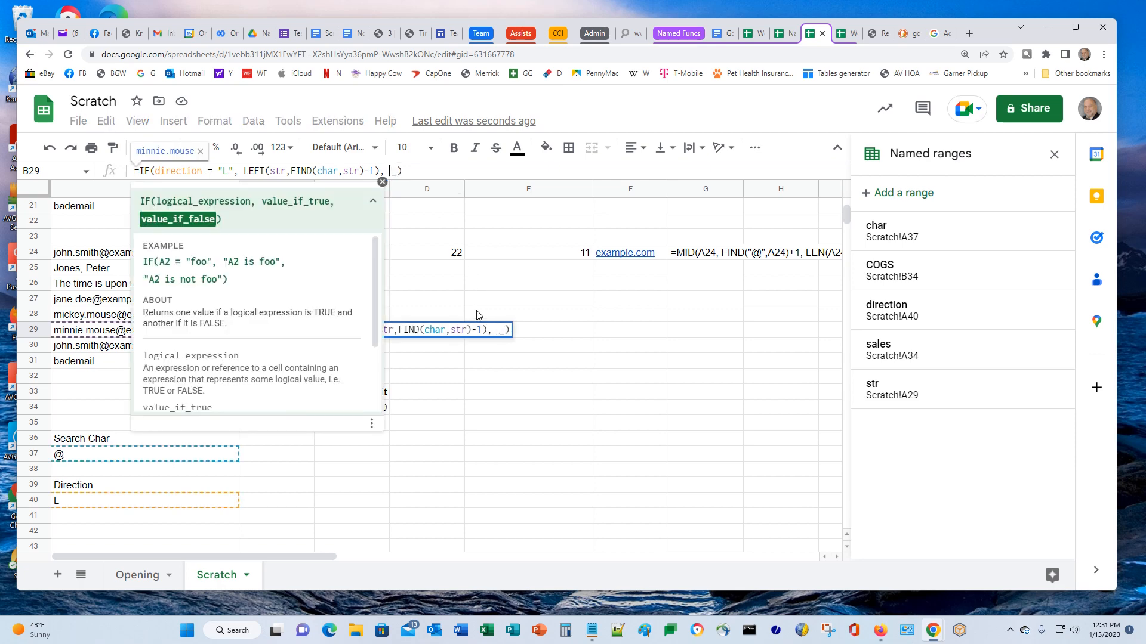
{"action": "key", "text": "ctrl+v"}
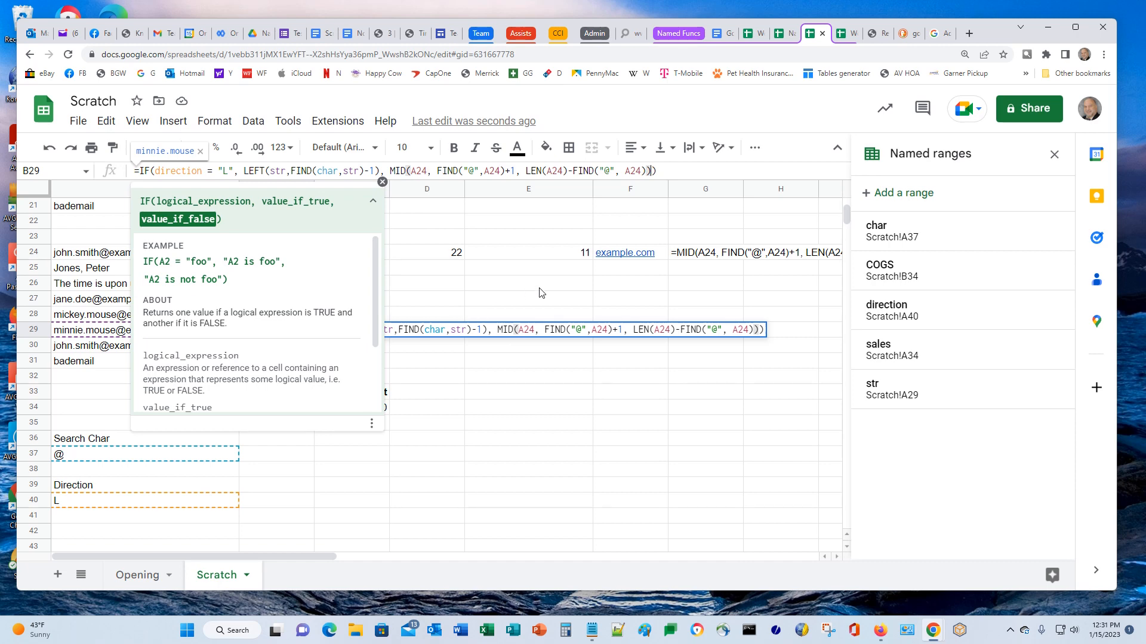
{"action": "left_click", "coordinate": [419, 173]}
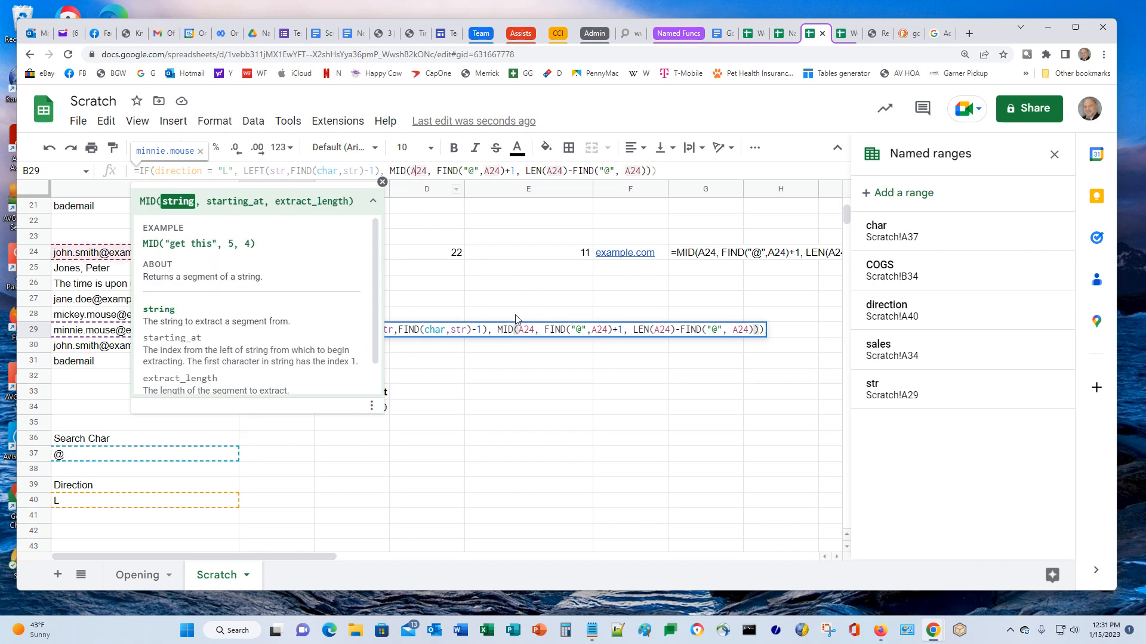
{"action": "key", "text": "BackSpace"}
{"action": "key", "text": "BackSpace"}
{"action": "key", "text": "Delete"}
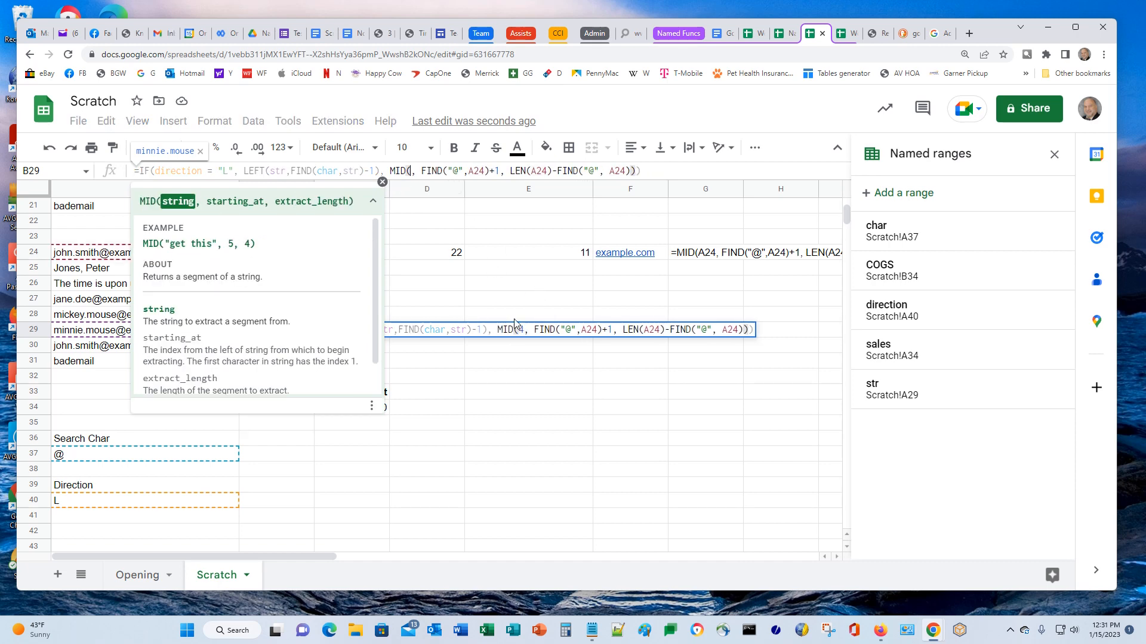
{"action": "type", "text": "st"}
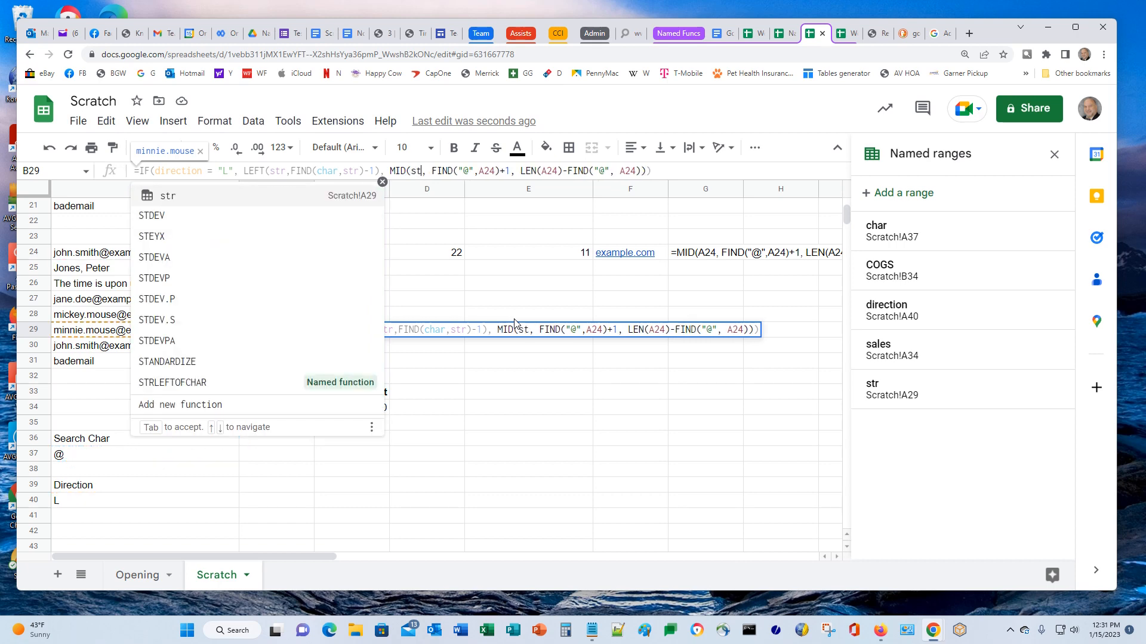
{"action": "key", "text": "Tab"}
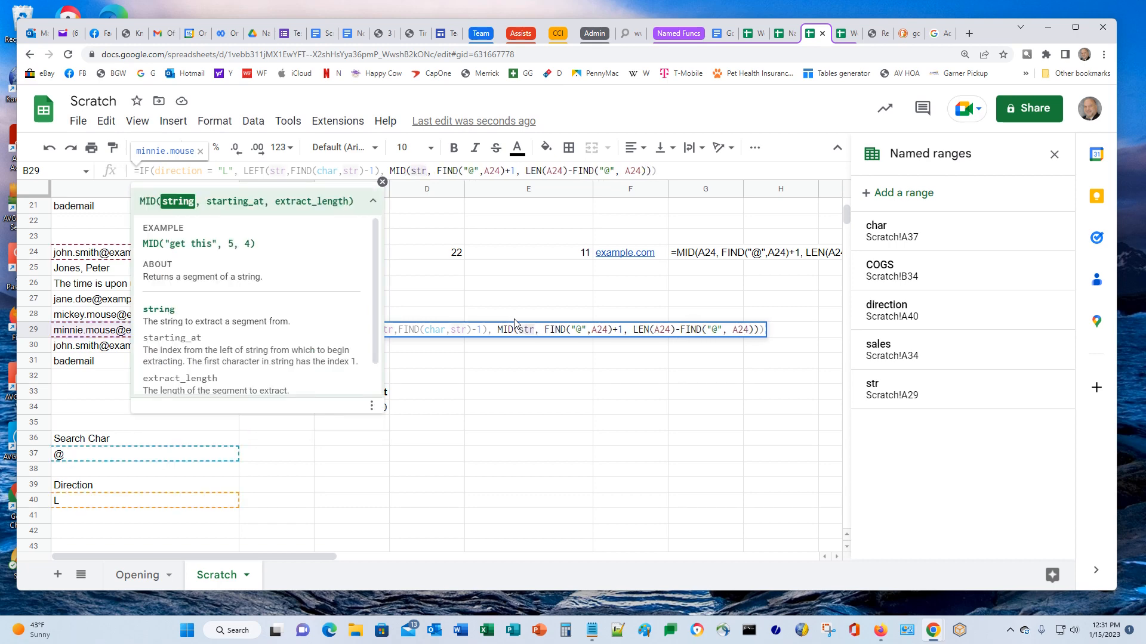
Change the first FIND to FIND(char, str) and LEN's argument to str
{"action": "key", "text": "Right"}
{"action": "key", "text": "Right"}
{"action": "key", "text": "Right"}
{"action": "key", "text": "Right"}
{"action": "key", "text": "Right"}
{"action": "key", "text": "Right"}
{"action": "key", "text": "Right"}
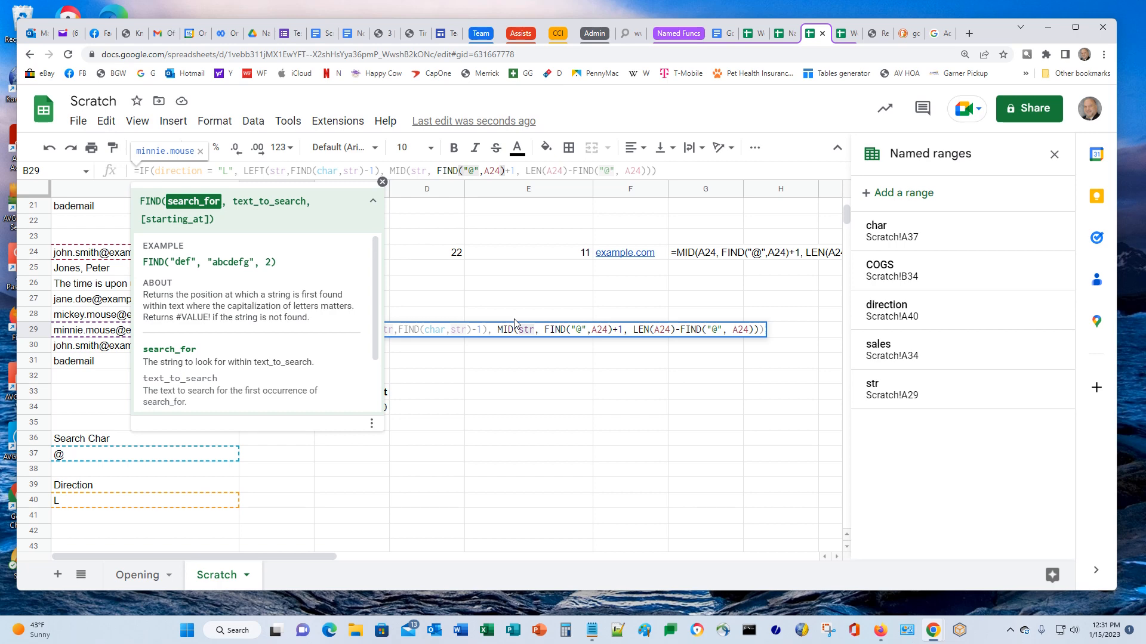
{"action": "key", "text": "shift+Right"}
{"action": "key", "text": "shift+Right"}
{"action": "key", "text": "shift+Right"}
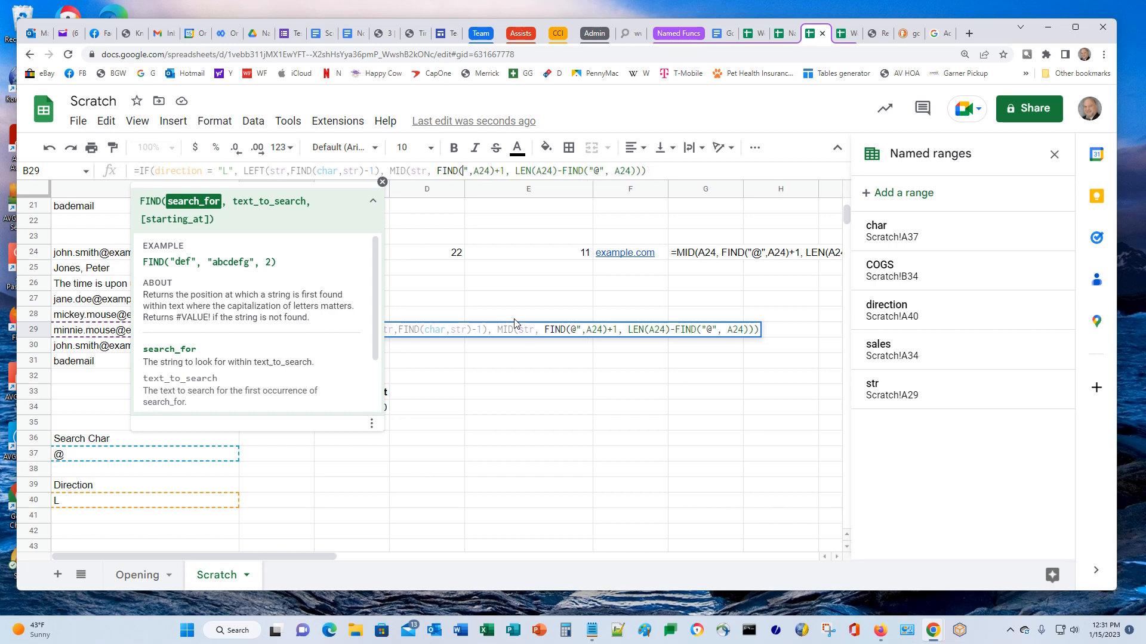
{"action": "key", "text": "Delete"}
{"action": "type", "text": "c"}
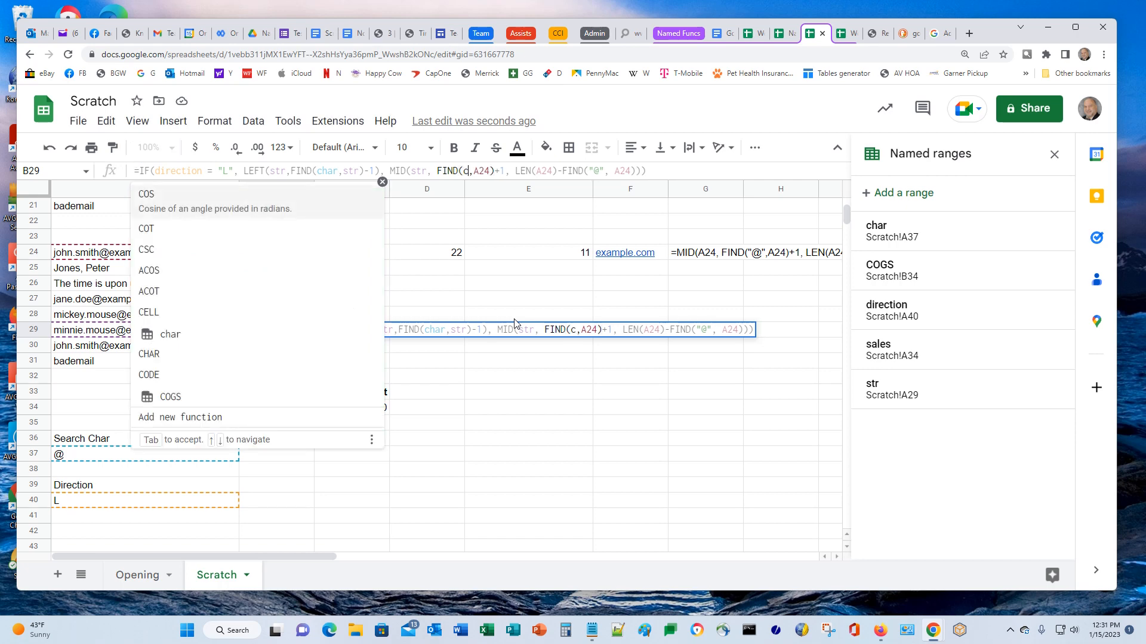
{"action": "type", "text": "h"}
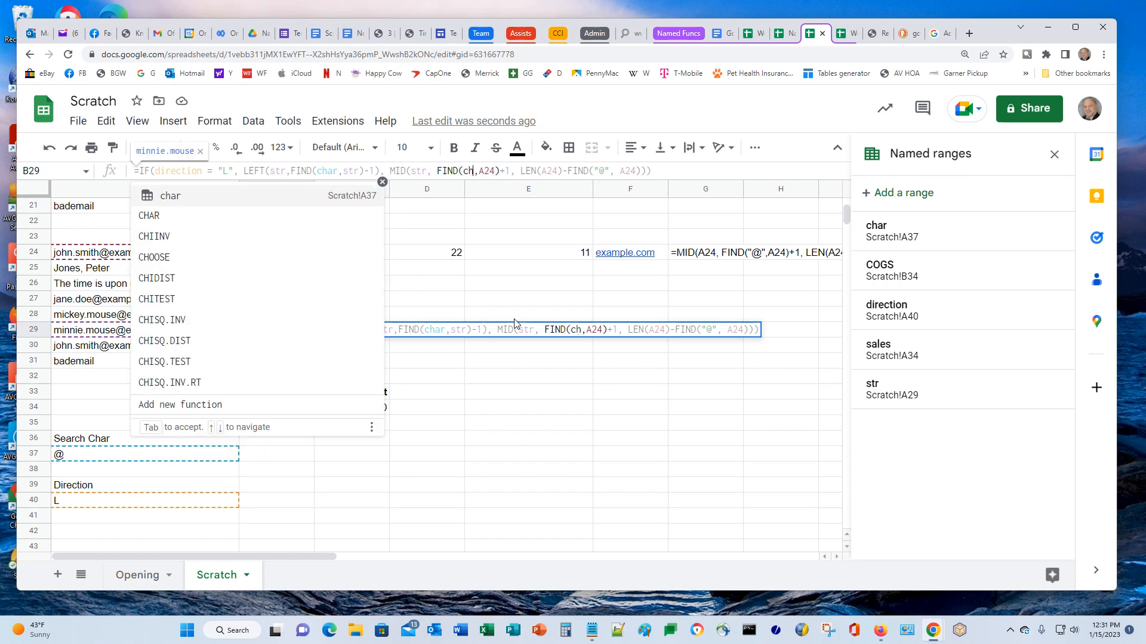
{"action": "key", "text": "Tab"}
{"action": "key", "text": "Right"}
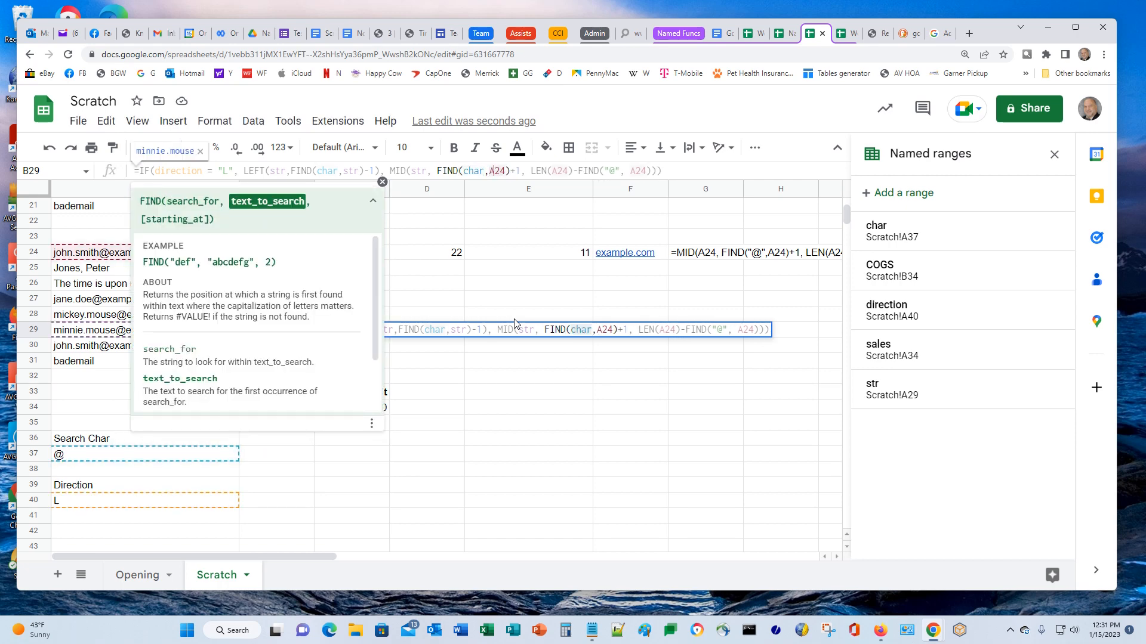
{"action": "key", "text": "Delete"}
{"action": "key", "text": "Delete"}
{"action": "key", "text": "Delete"}
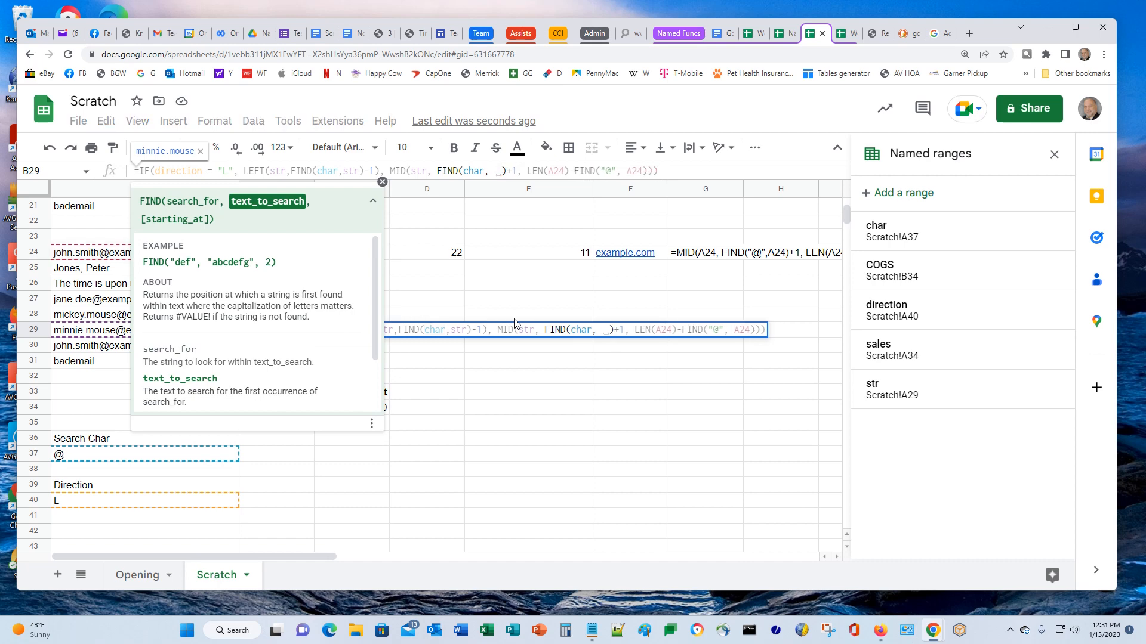
{"action": "type", "text": "str"}
{"action": "key", "text": "Tab"}
{"action": "key", "text": "Right"}
{"action": "key", "text": "Right"}
{"action": "key", "text": "Right"}
{"action": "key", "text": "Right"}
{"action": "key", "text": "Right"}
{"action": "key", "text": "Right"}
{"action": "key", "text": "Right"}
{"action": "key", "text": "Right"}
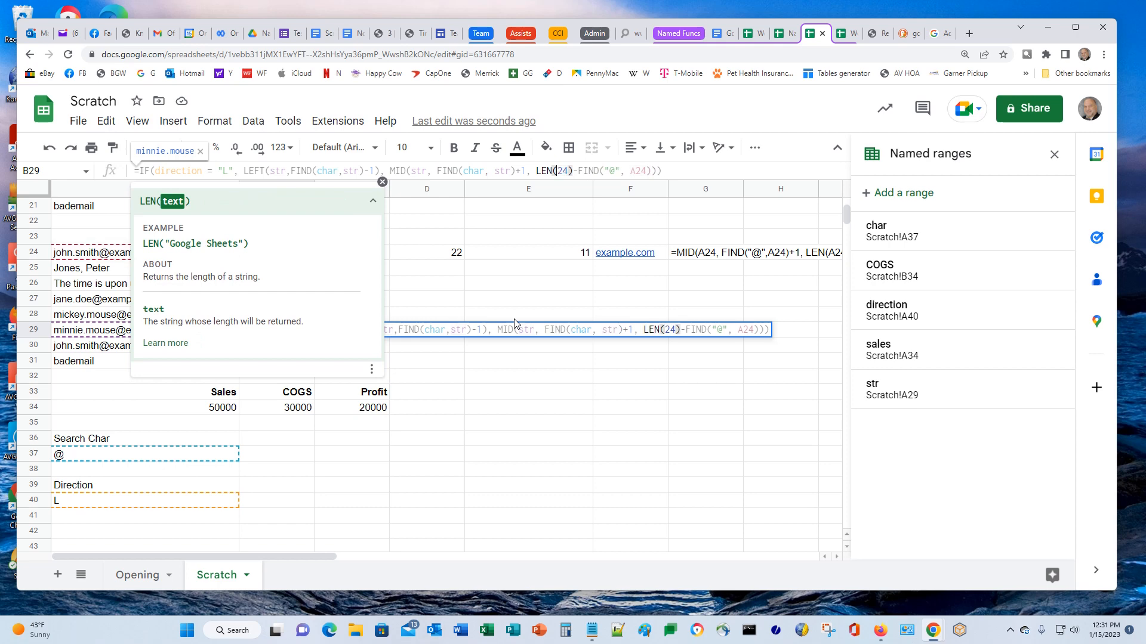
{"action": "key", "text": "Delete"}
{"action": "key", "text": "Delete"}
{"action": "key", "text": "Delete"}
{"action": "type", "text": "str"}
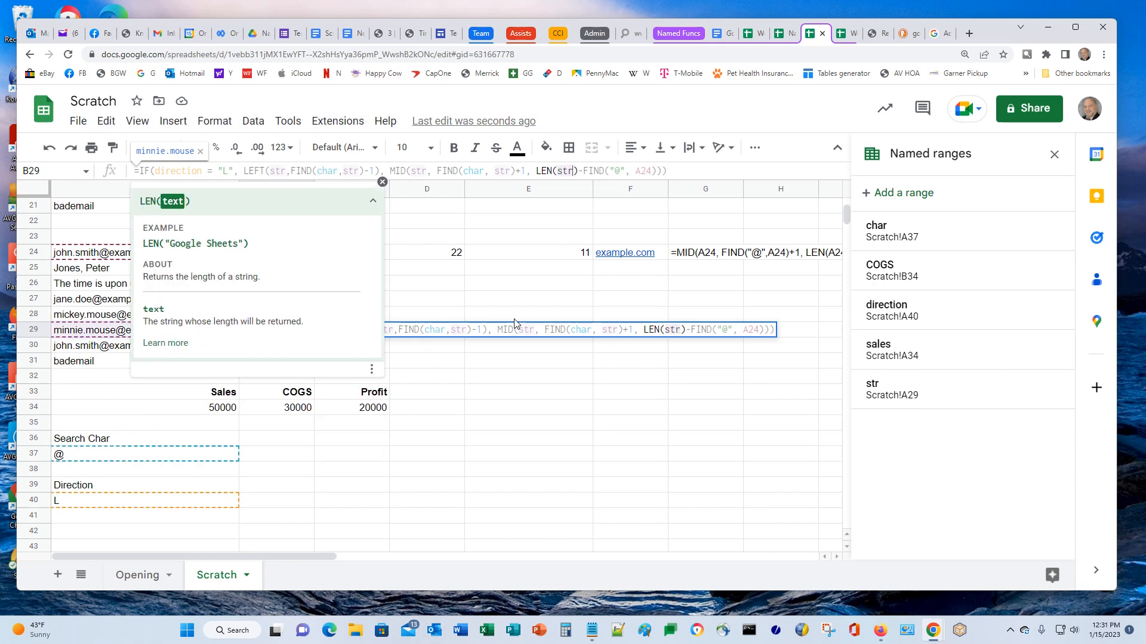
Change the last FIND to FIND(char, str) and commit B29, still showing minnie.mouse
{"action": "key", "text": "Right"}
{"action": "key", "text": "Right"}
{"action": "key", "text": "Right"}
{"action": "key", "text": "Right"}
{"action": "key", "text": "Right"}
{"action": "key", "text": "Right"}
{"action": "key", "text": "Right"}
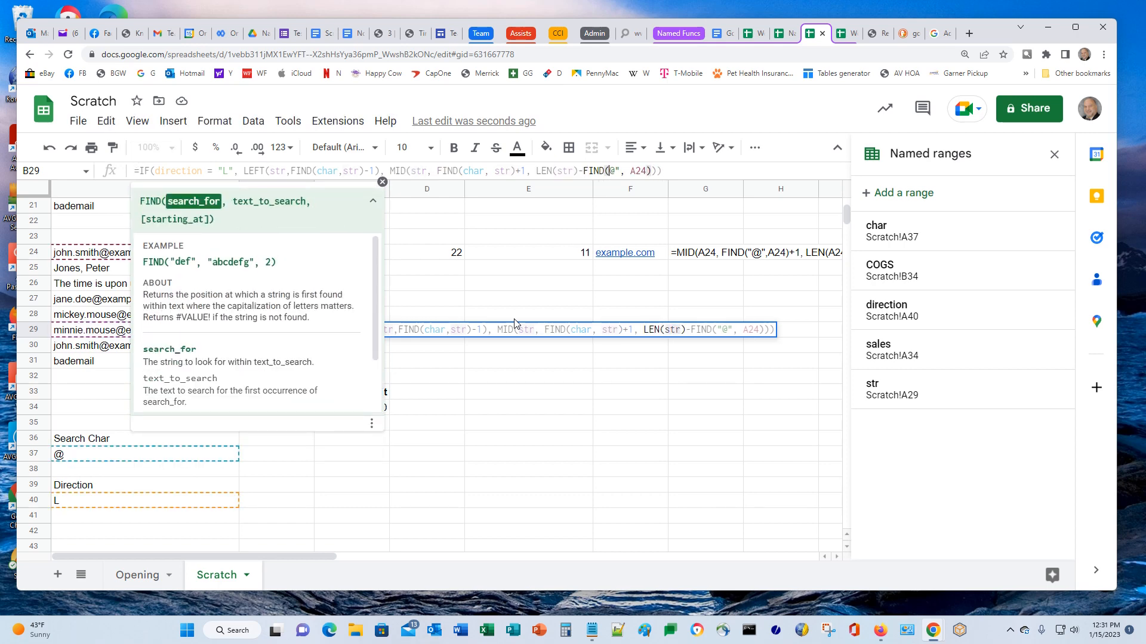
{"action": "key", "text": "Delete"}
{"action": "key", "text": "Delete"}
{"action": "key", "text": "Delete"}
{"action": "type", "text": "char"}
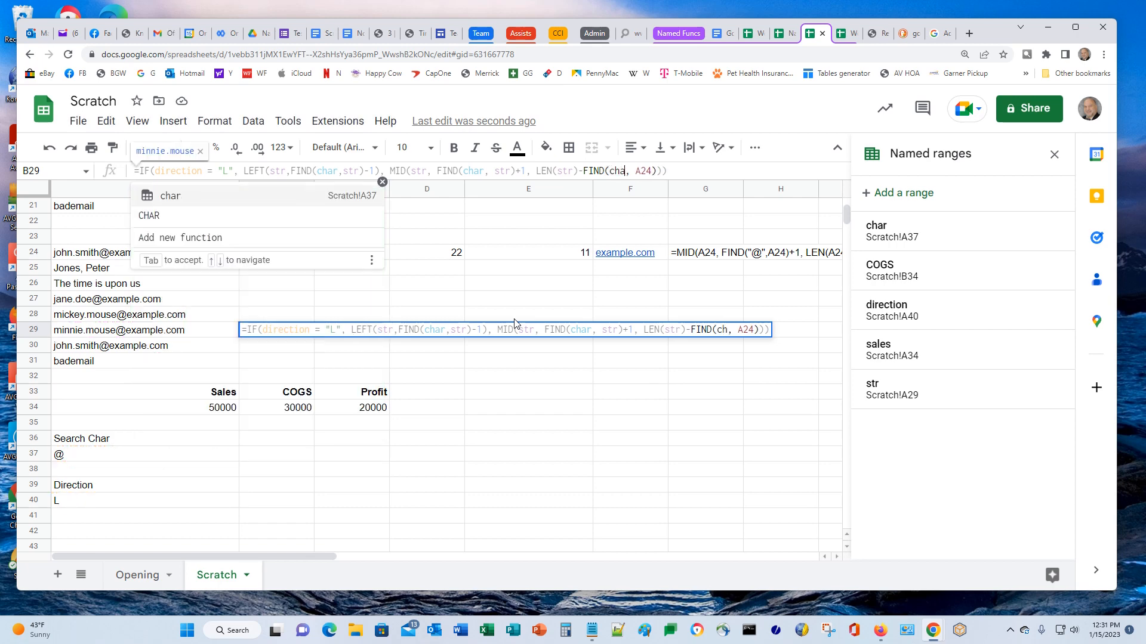
{"action": "key", "text": "Right"}
{"action": "key", "text": "Right"}
{"action": "key", "text": "Right"}
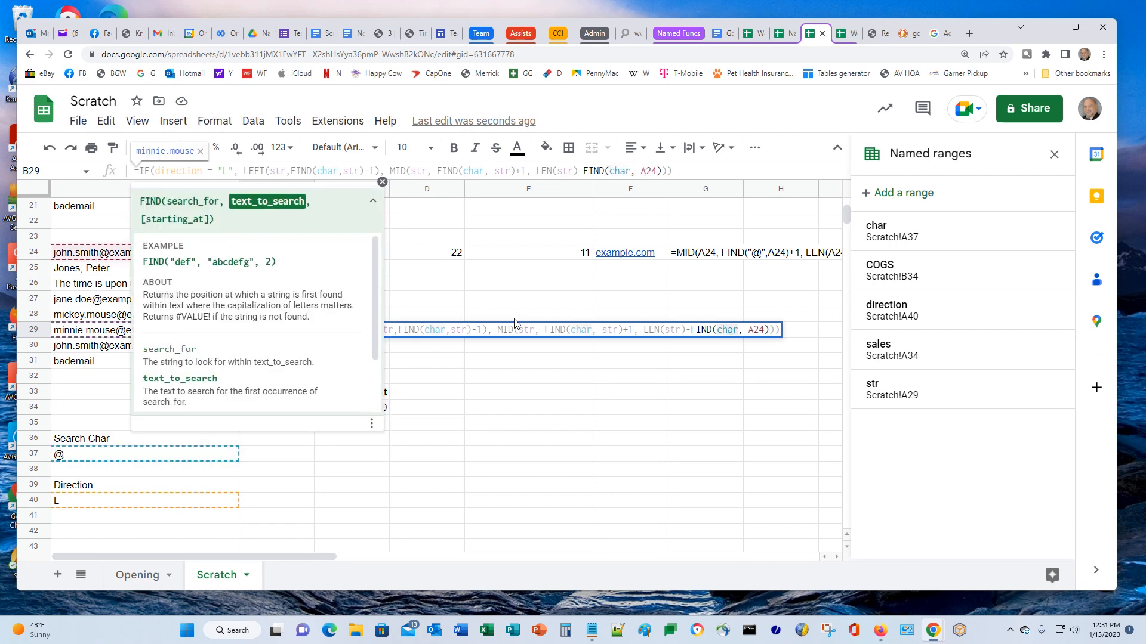
{"action": "key", "text": "Delete"}
{"action": "key", "text": "Delete"}
{"action": "key", "text": "Delete"}
{"action": "type", "text": "str"}
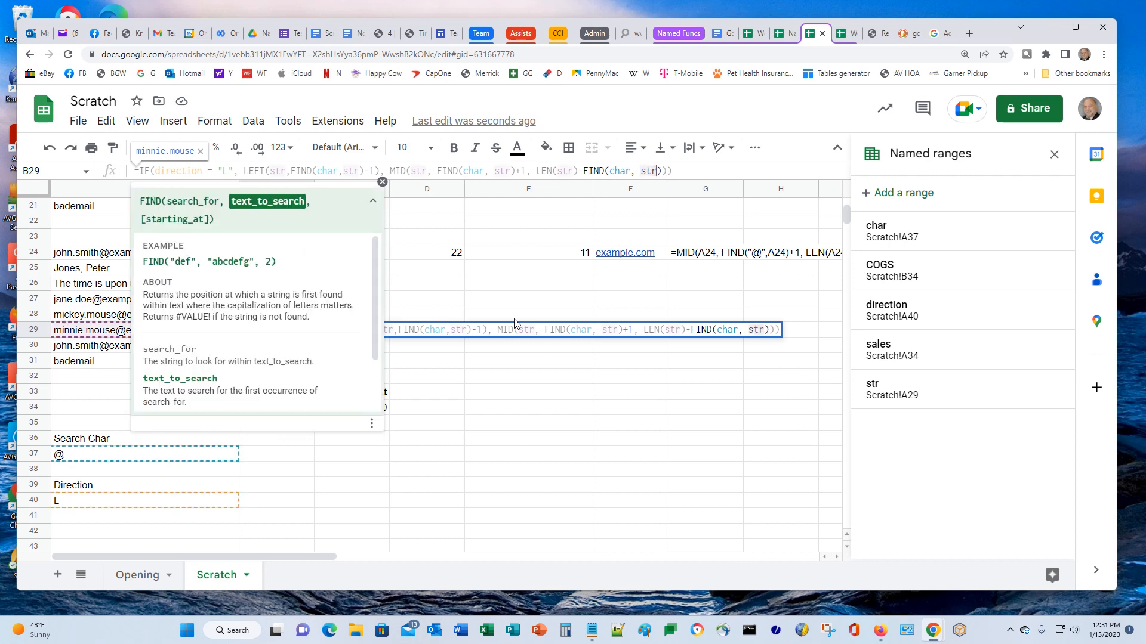
{"action": "key", "text": "Right"}
{"action": "key", "text": "Right"}
{"action": "key", "text": "Right"}
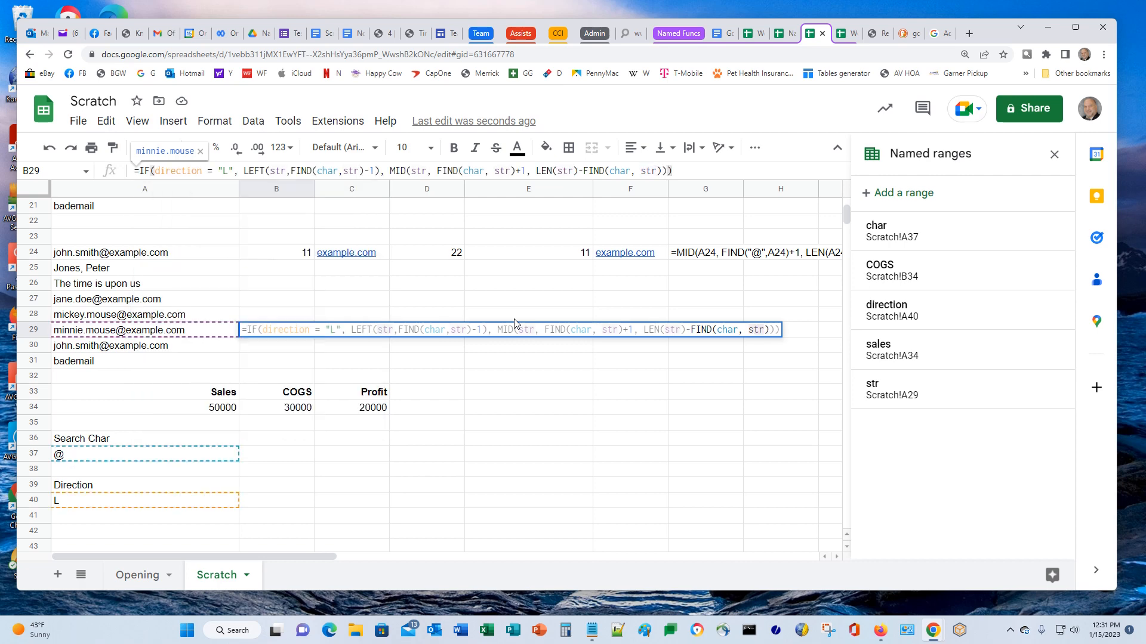
{"action": "key", "text": "Return"}
{"action": "key", "text": "Up"}
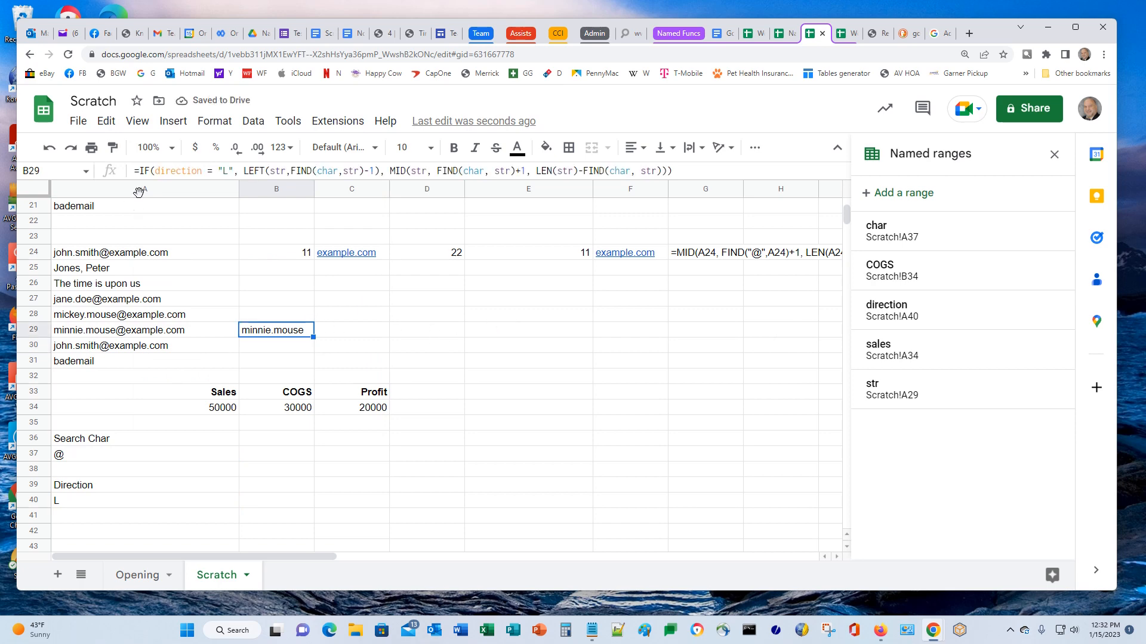
Change B29's test to direction = "R" so it returns example.com
{"action": "left_click", "coordinate": [226, 171]}
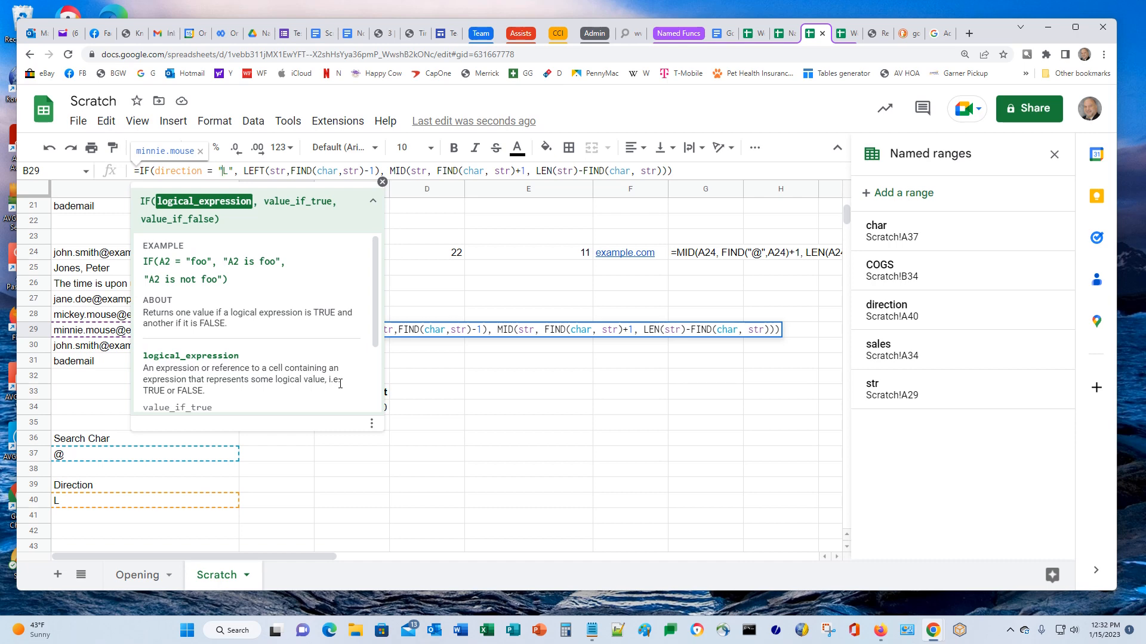
{"action": "key", "text": "Delete"}
{"action": "type", "text": "R"}
{"action": "key", "text": "Return"}
{"action": "key", "text": "Up"}
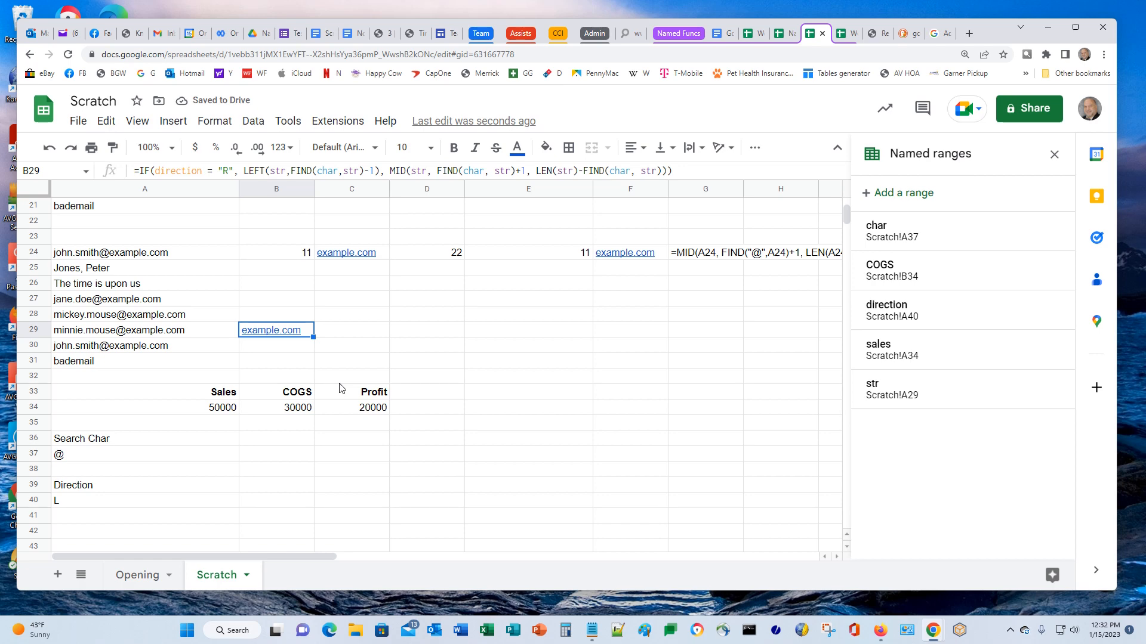
Paste B29's formula into B24 with its test switched back to direction = "L"
{"action": "key", "text": "Up"}
{"action": "key", "text": "Up"}
{"action": "key", "text": "Up"}
{"action": "key", "text": "Up"}
{"action": "key", "text": "Up"}
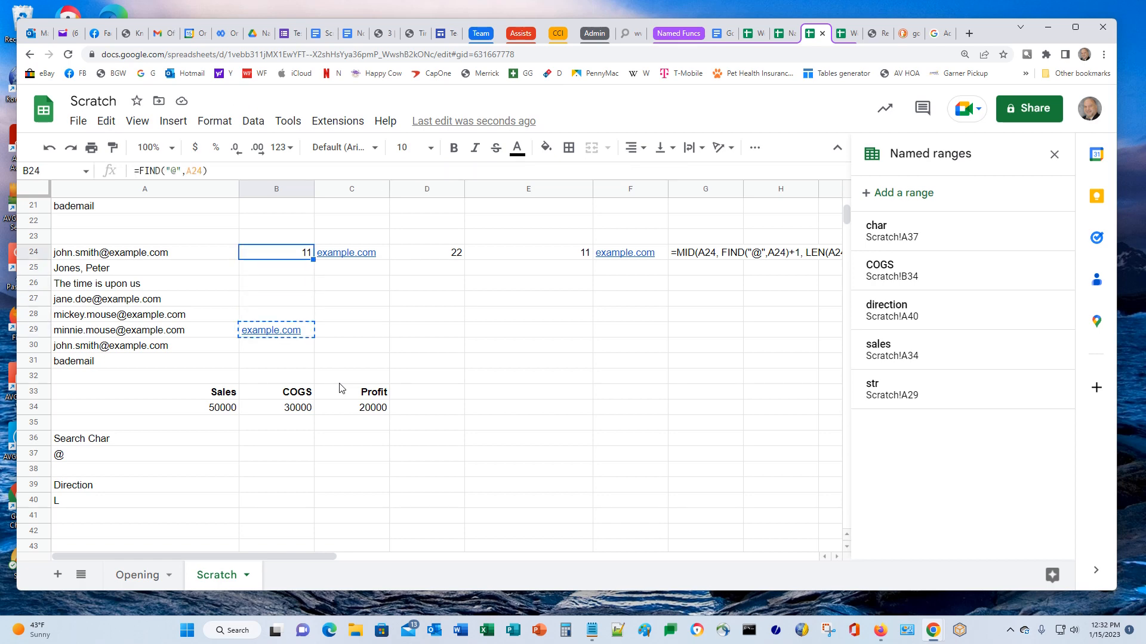
{"action": "key", "text": "ctrl+v"}
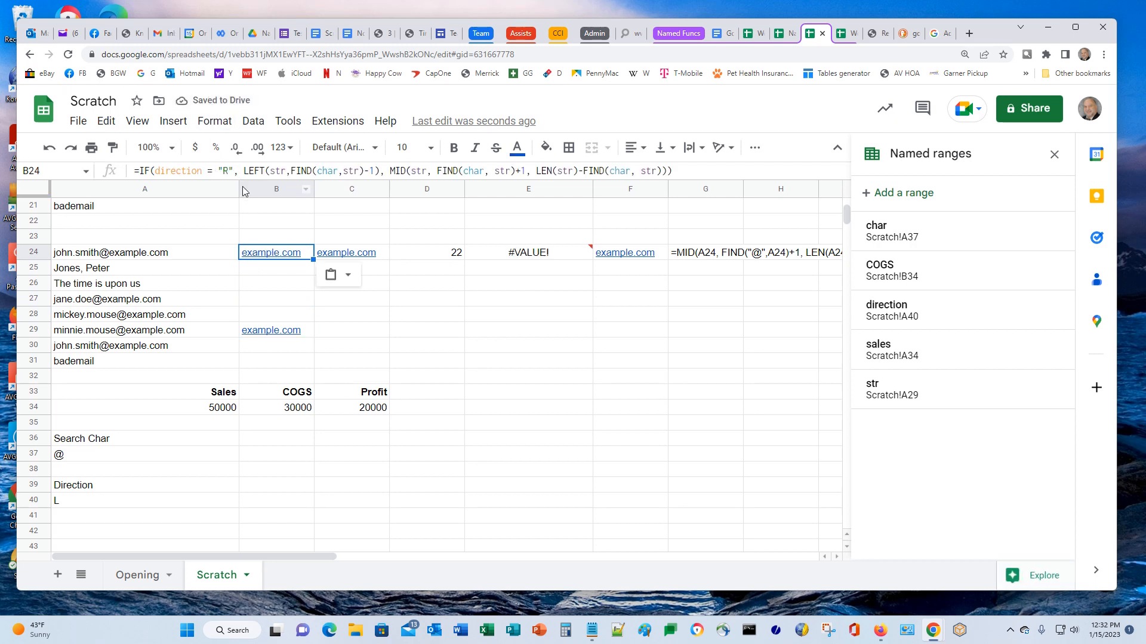
{"action": "left_click", "coordinate": [225, 170]}
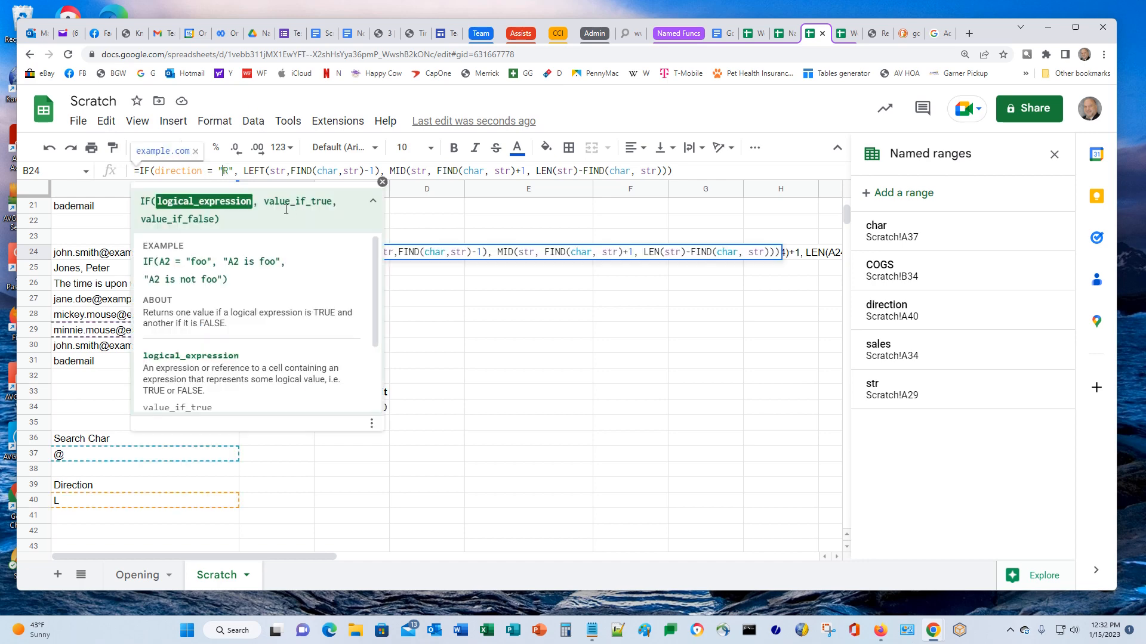
{"action": "key", "text": "Delete"}
{"action": "type", "text": "L"}
{"action": "key", "text": "Return"}
{"action": "key", "text": "Up"}
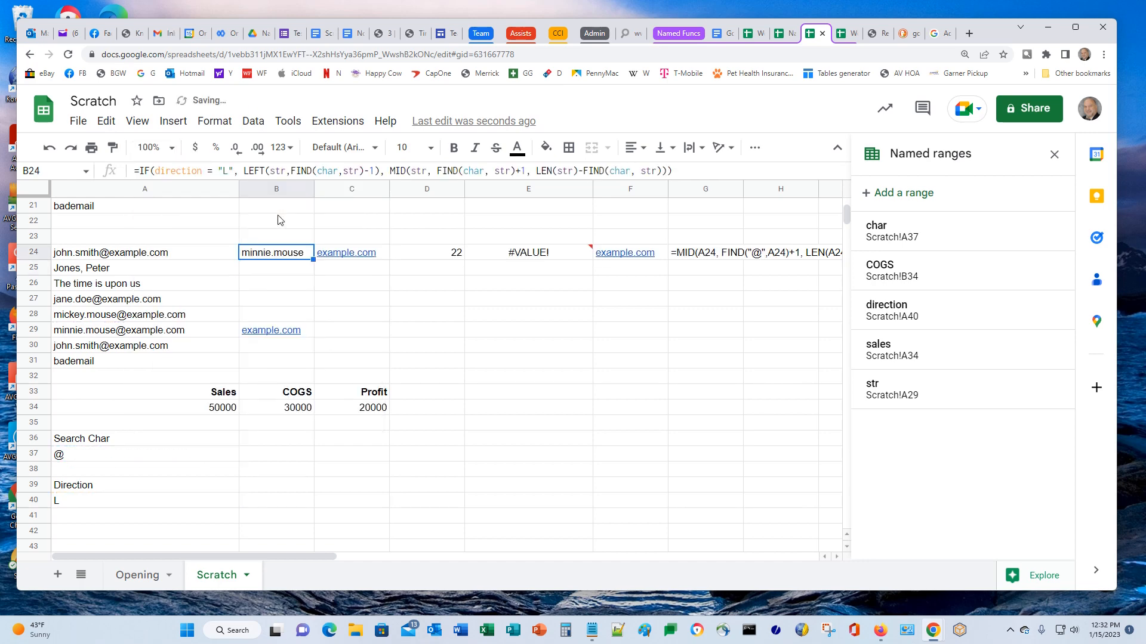
Fill B24's formula into B25:B31 and check that each returns minnie.mouse
{"action": "key", "text": "Down"}
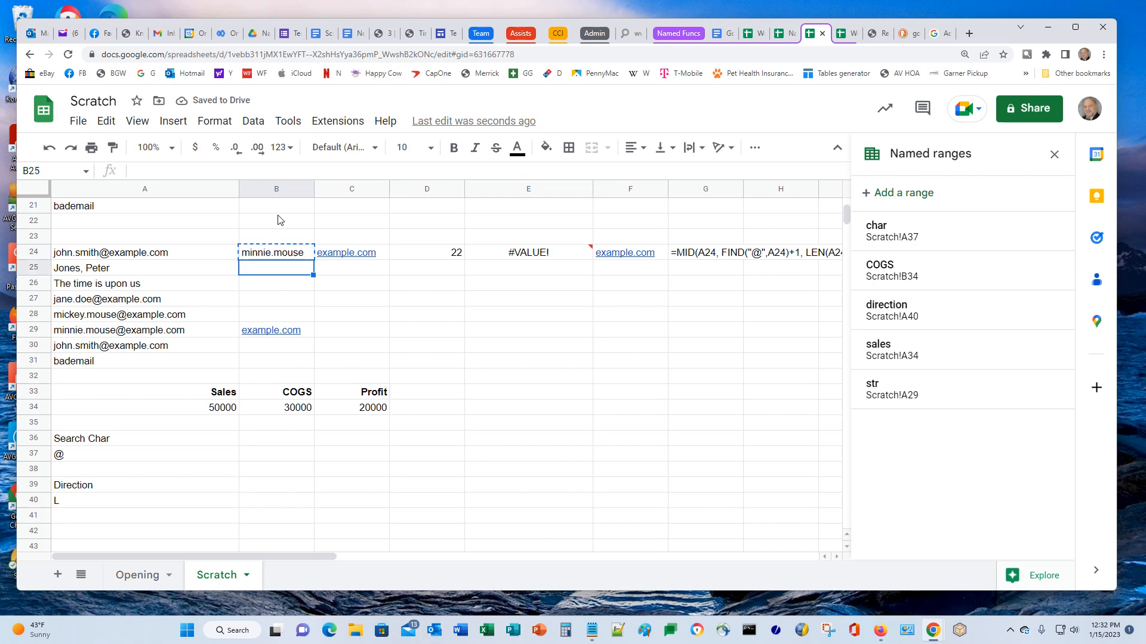
{"action": "key", "text": "shift+Down"}
{"action": "key", "text": "shift+Down"}
{"action": "key", "text": "shift+Down"}
{"action": "key", "text": "shift+Down"}
{"action": "key", "text": "shift+Down"}
{"action": "key", "text": "shift+Down"}
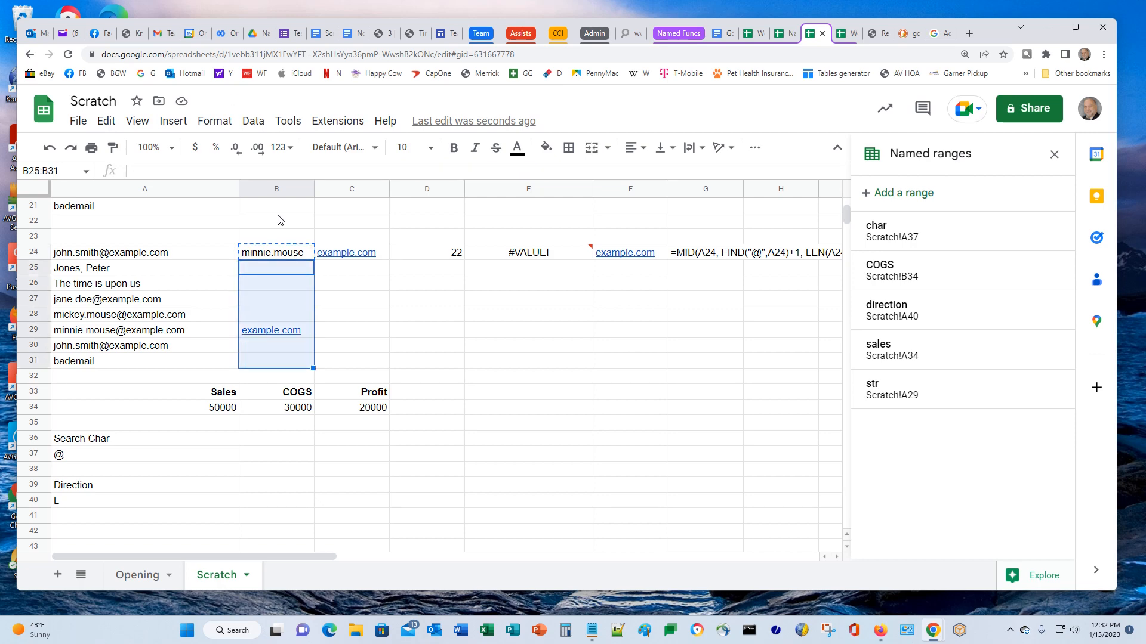
{"action": "key", "text": "ctrl+v"}
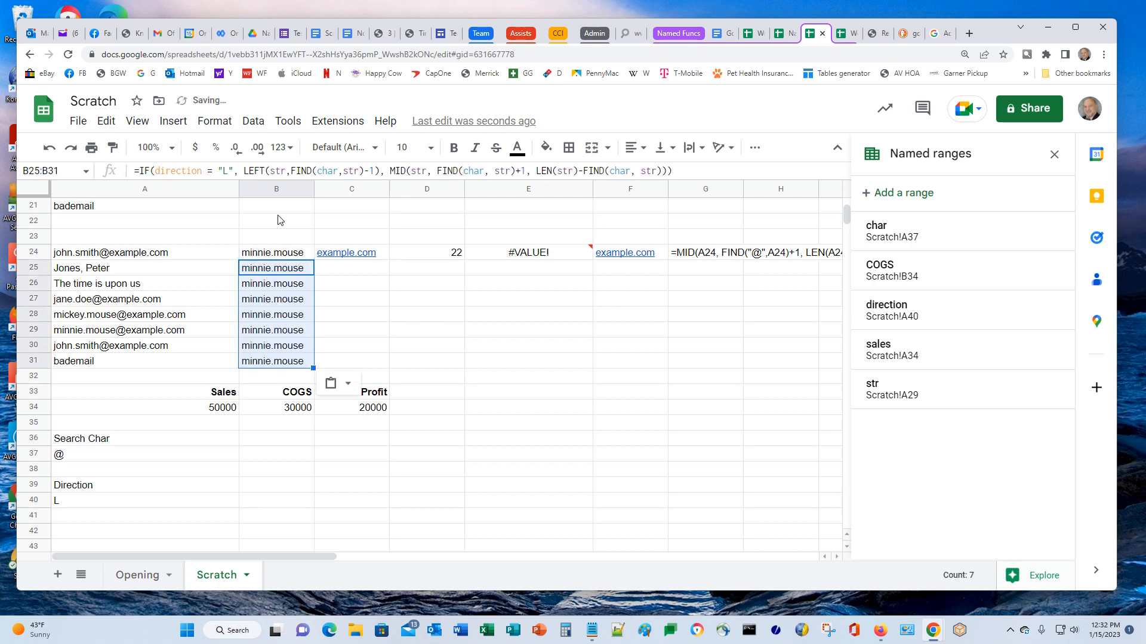
{"action": "key", "text": "Down"}
{"action": "key", "text": "Down"}
{"action": "key", "text": "Down"}
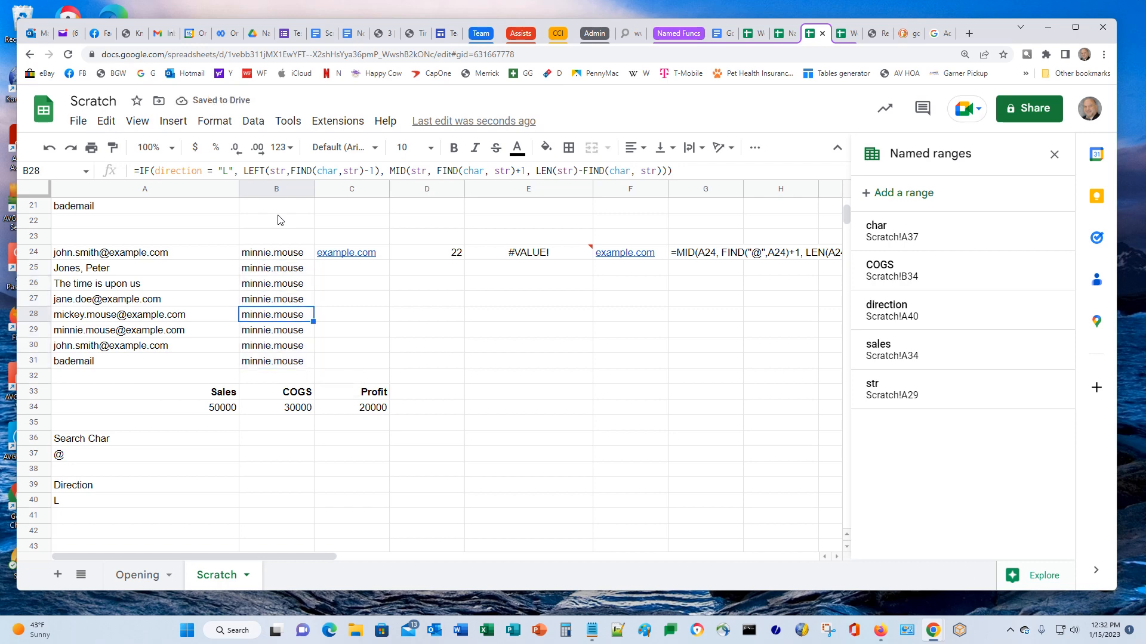
{"action": "key", "text": "Up"}
{"action": "key", "text": "Up"}
{"action": "key", "text": "Up"}
{"action": "key", "text": "Right"}
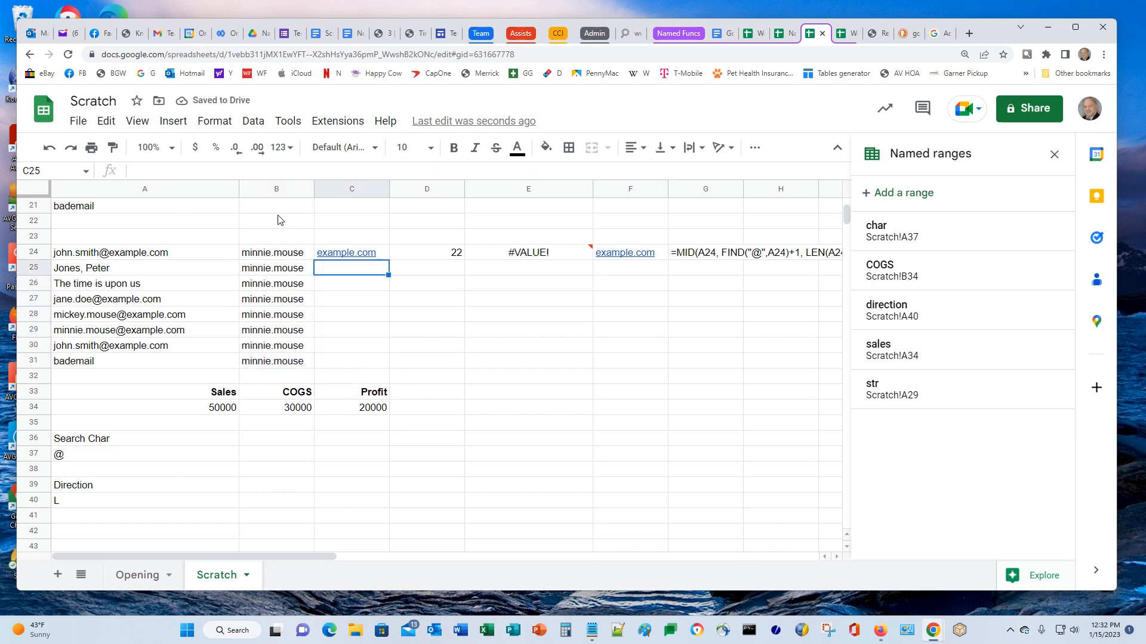
{"action": "key", "text": "Up"}
Clear C24 and B25:B31, then highlight B24's full formula text in the formula bar
{"action": "key", "text": "Delete"}
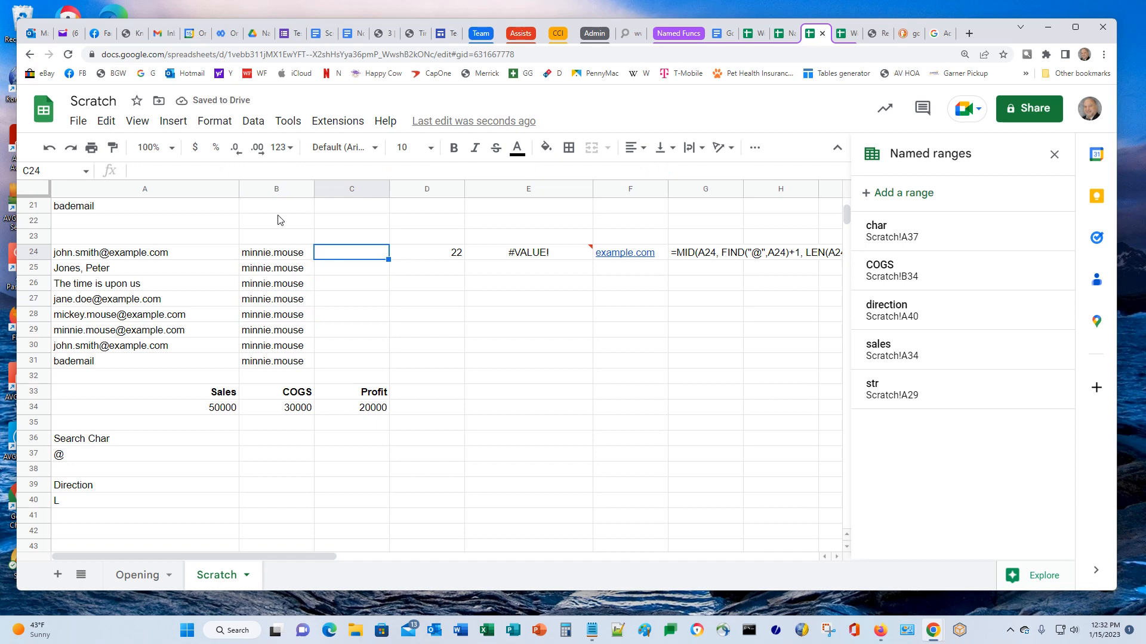
{"action": "key", "text": "Left"}
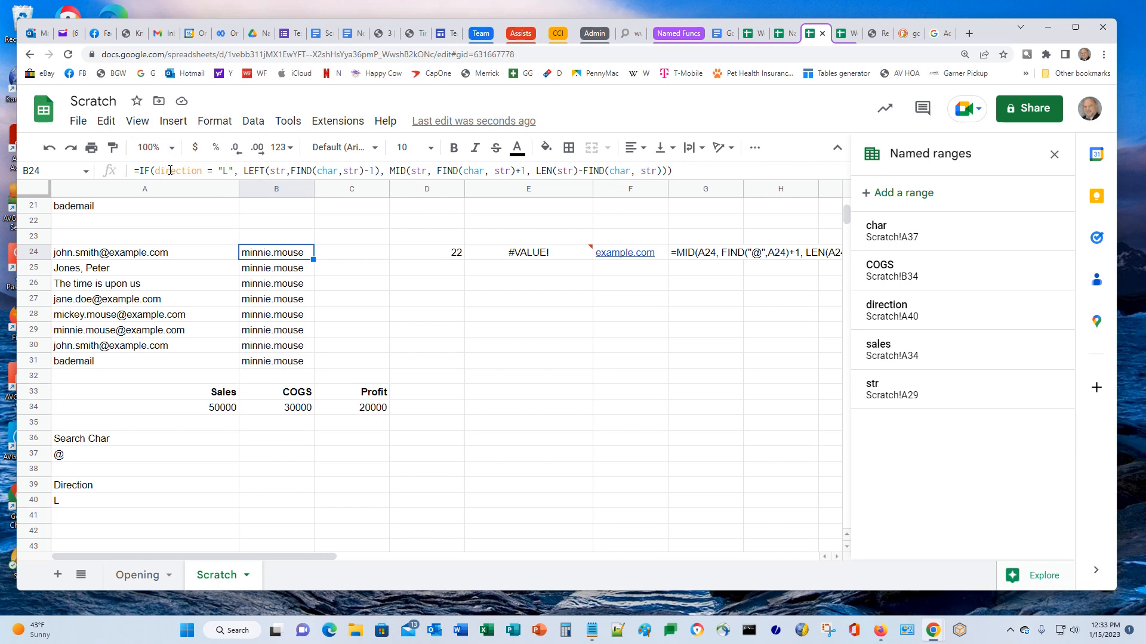
{"action": "left_click", "coordinate": [261, 272]}
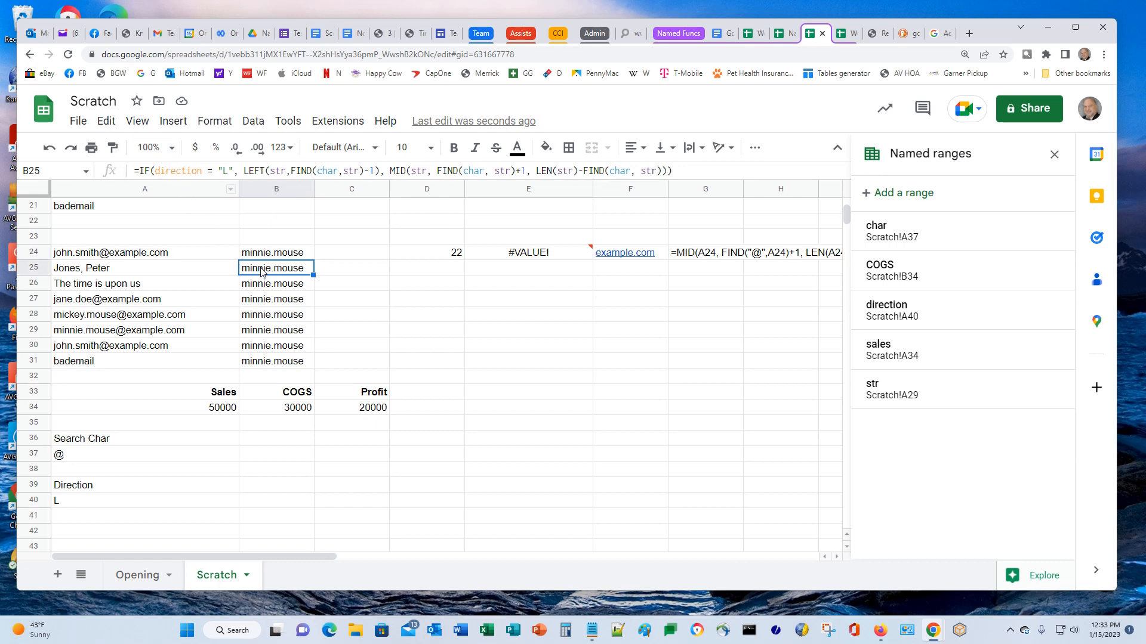
{"action": "key", "text": "shift+Down"}
{"action": "key", "text": "shift+Down"}
{"action": "key", "text": "shift+Down"}
{"action": "key", "text": "shift+Down"}
{"action": "key", "text": "shift+Down"}
{"action": "key", "text": "shift+Down"}
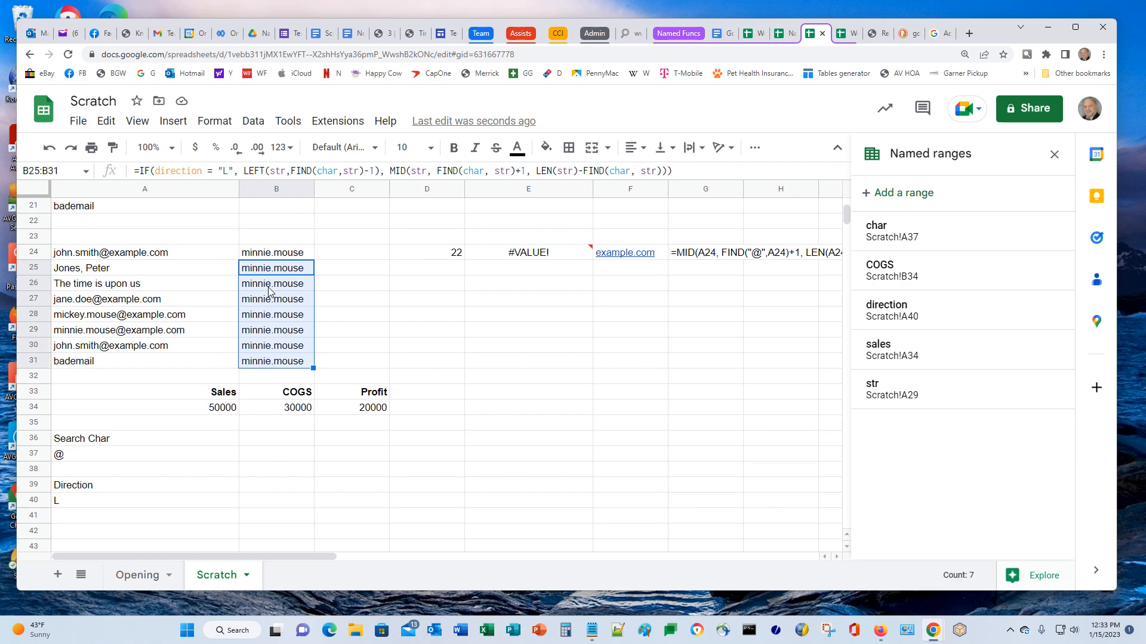
{"action": "key", "text": "Delete"}
{"action": "key", "text": "Up"}
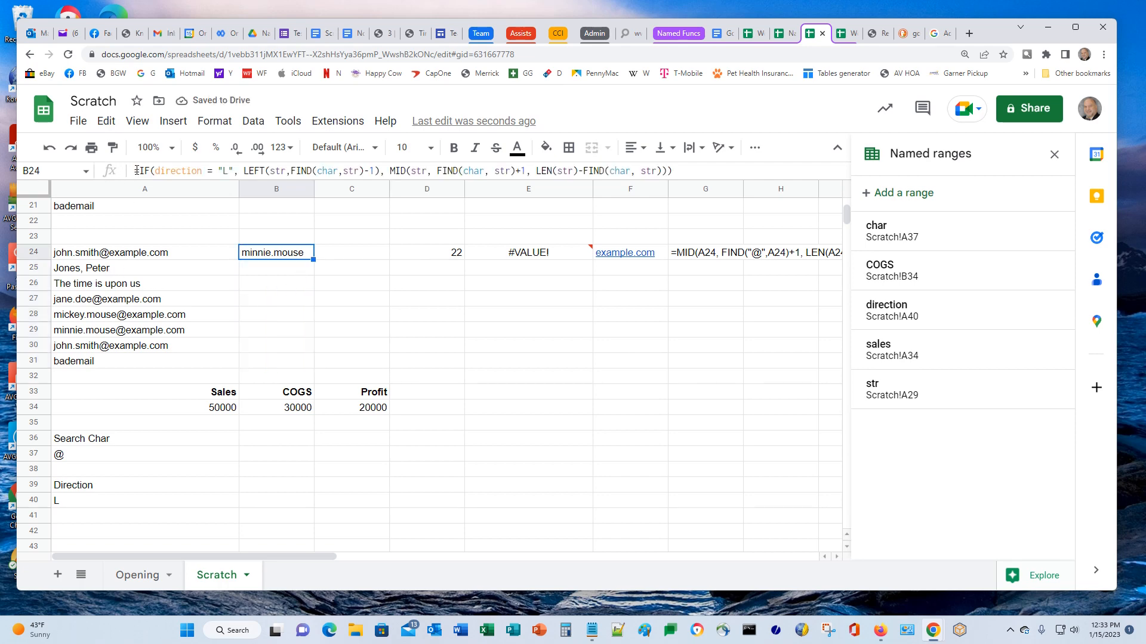
{"action": "left_click_drag", "start_coordinate": [136, 171], "coordinate": [723, 171]}
{"action": "key", "text": "ctrl+c"}
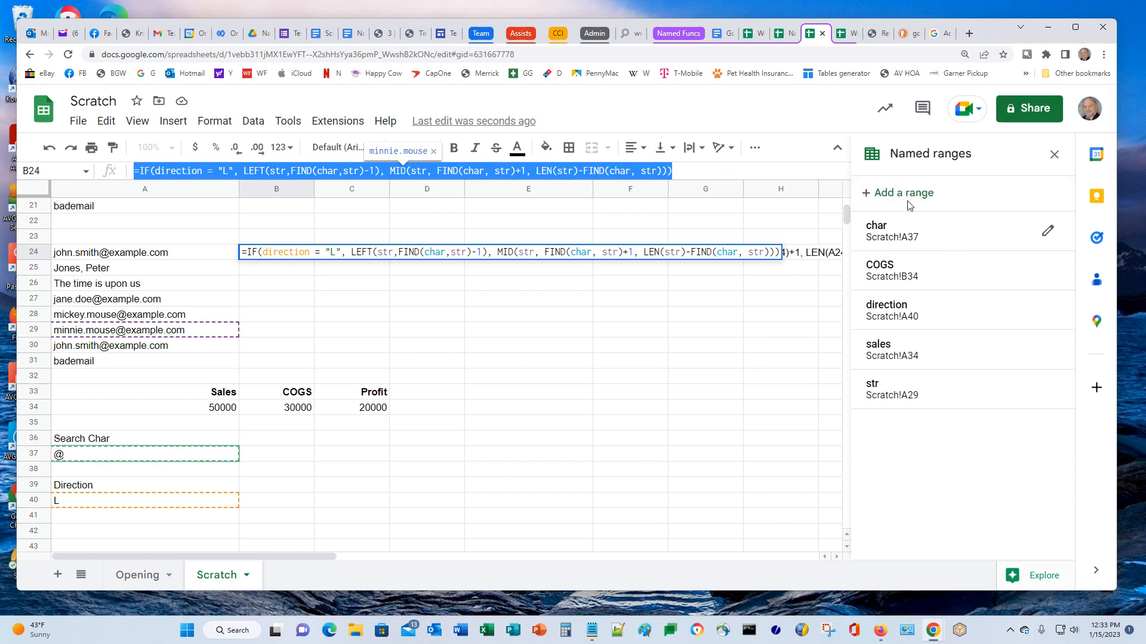
Replace the named function's formula definition with the IF(direction="L", LEFT…, MID…) formula
{"action": "left_click", "coordinate": [1054, 154]}
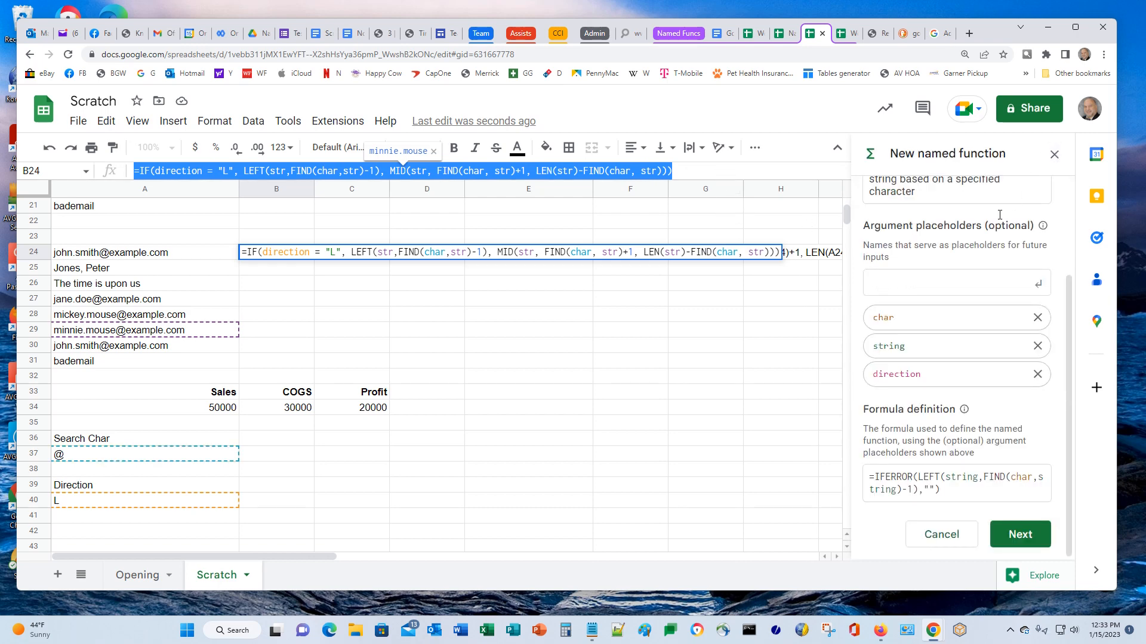
{"action": "left_click", "coordinate": [871, 478]}
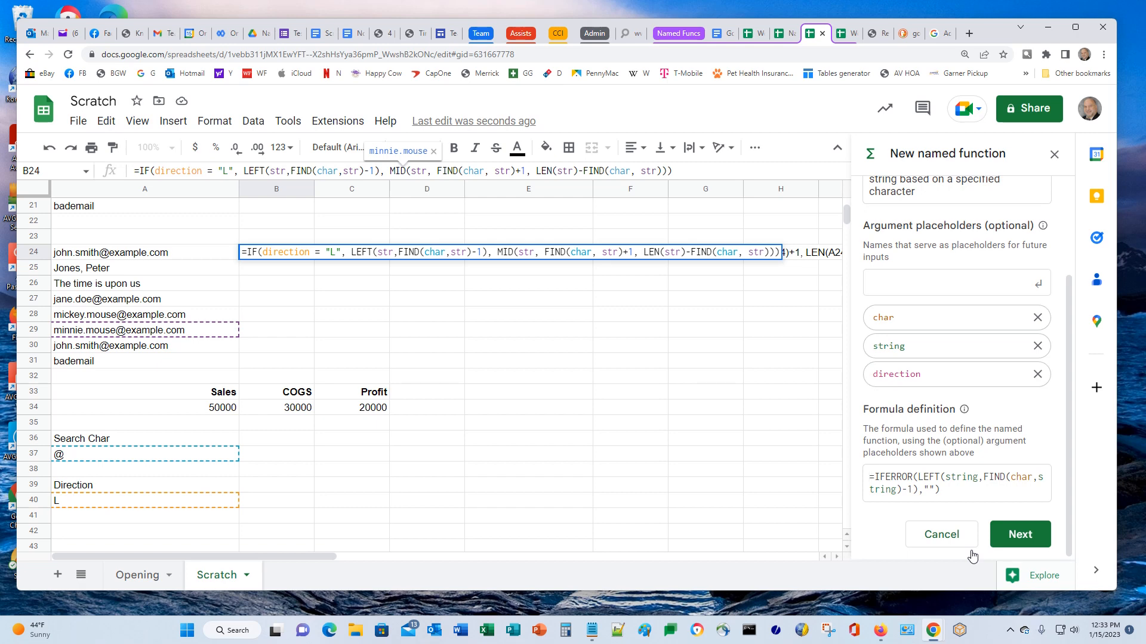
{"action": "key", "text": "ctrl+a"}
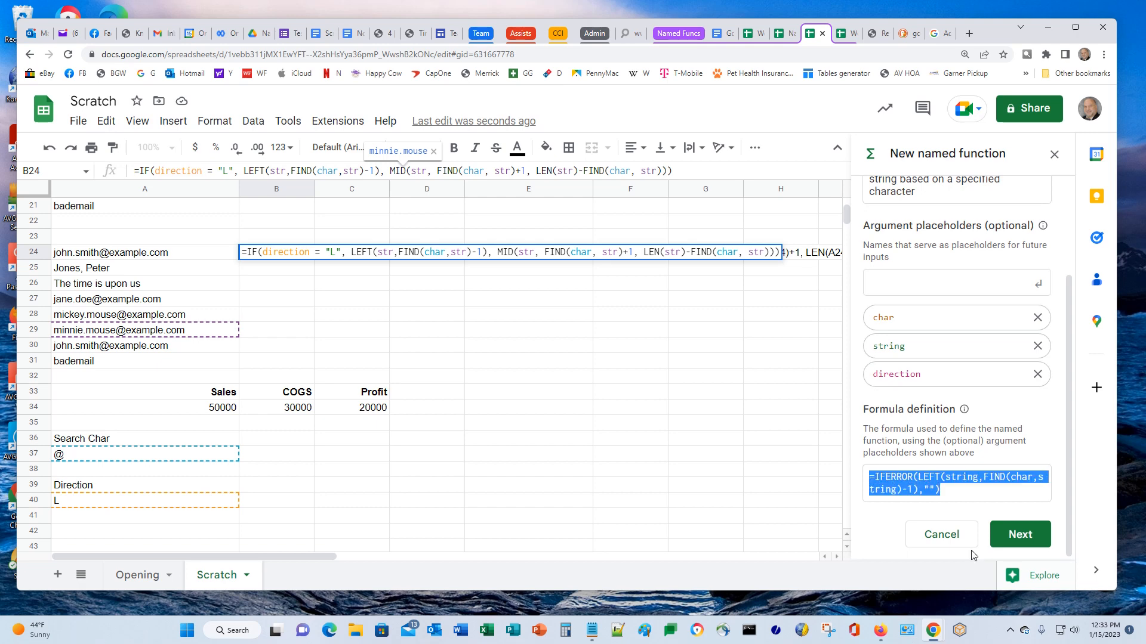
{"action": "key", "text": "ctrl+v"}
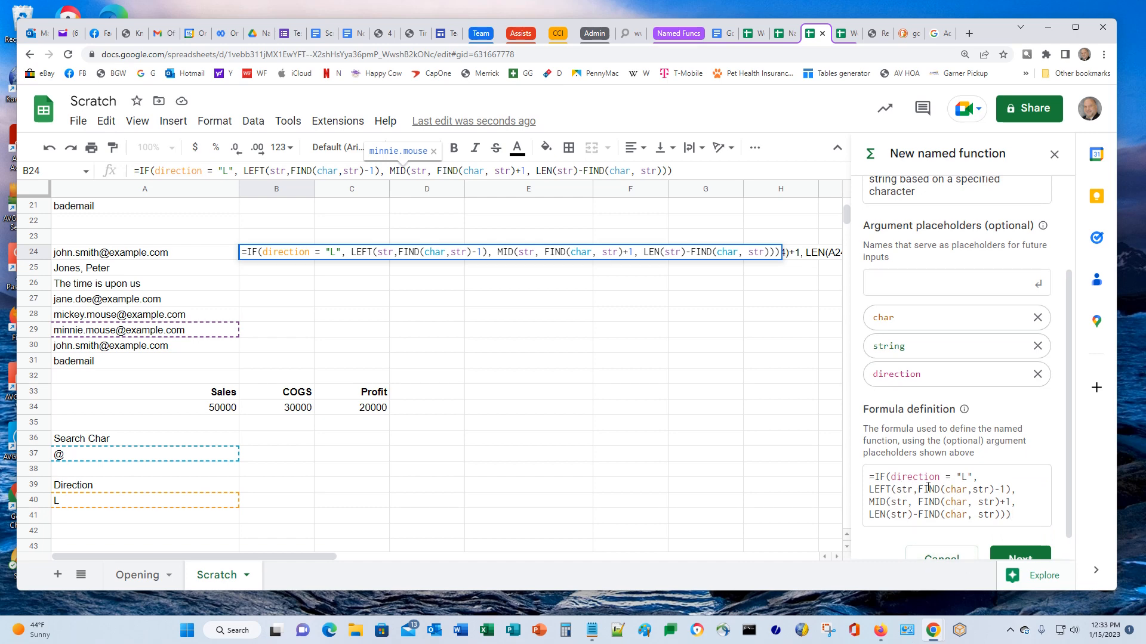
Swap the 'string' placeholder for 'str' and proceed to the argument descriptions
{"action": "scroll", "coordinate": [927, 487], "scroll_direction": "down", "scroll_amount": 1}
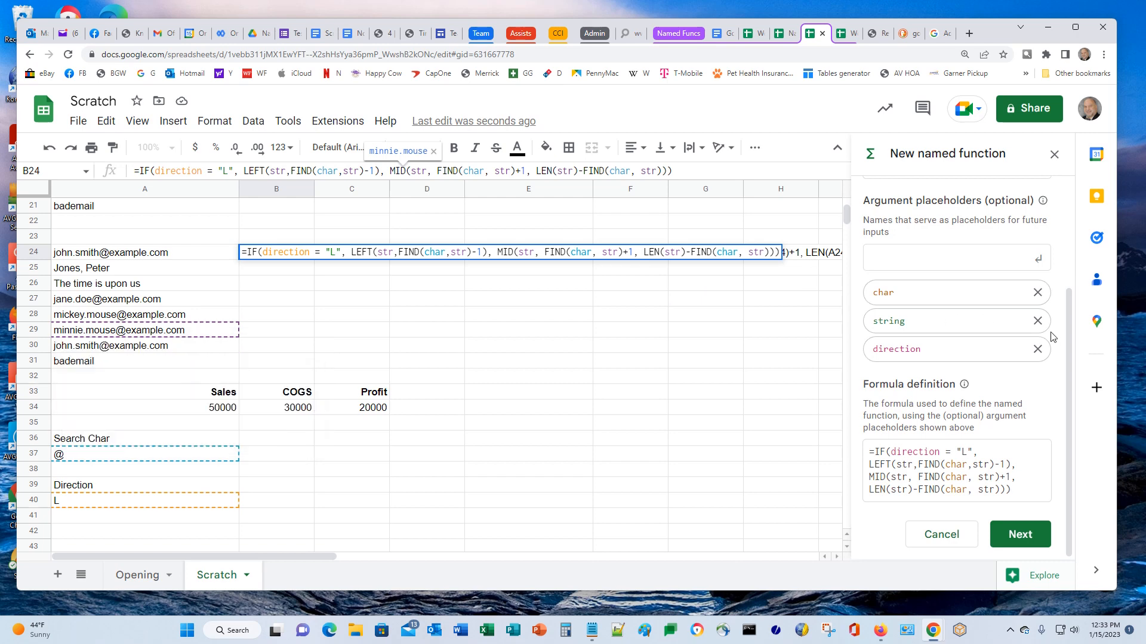
{"action": "left_click", "coordinate": [1038, 323]}
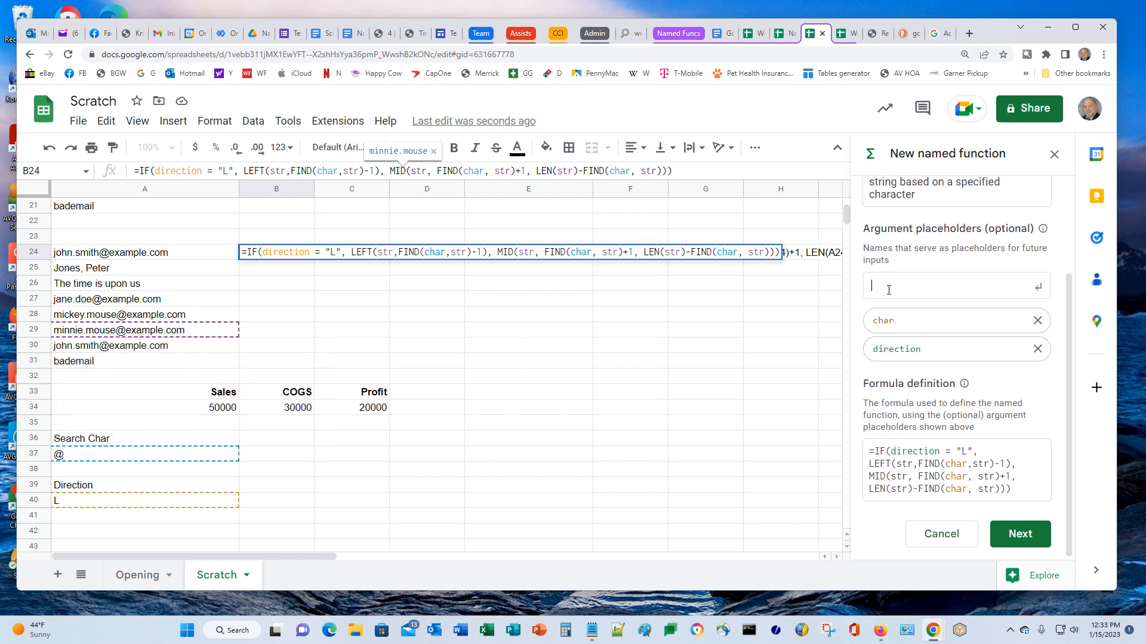
{"action": "type", "text": "str"}
{"action": "key", "text": "Return"}
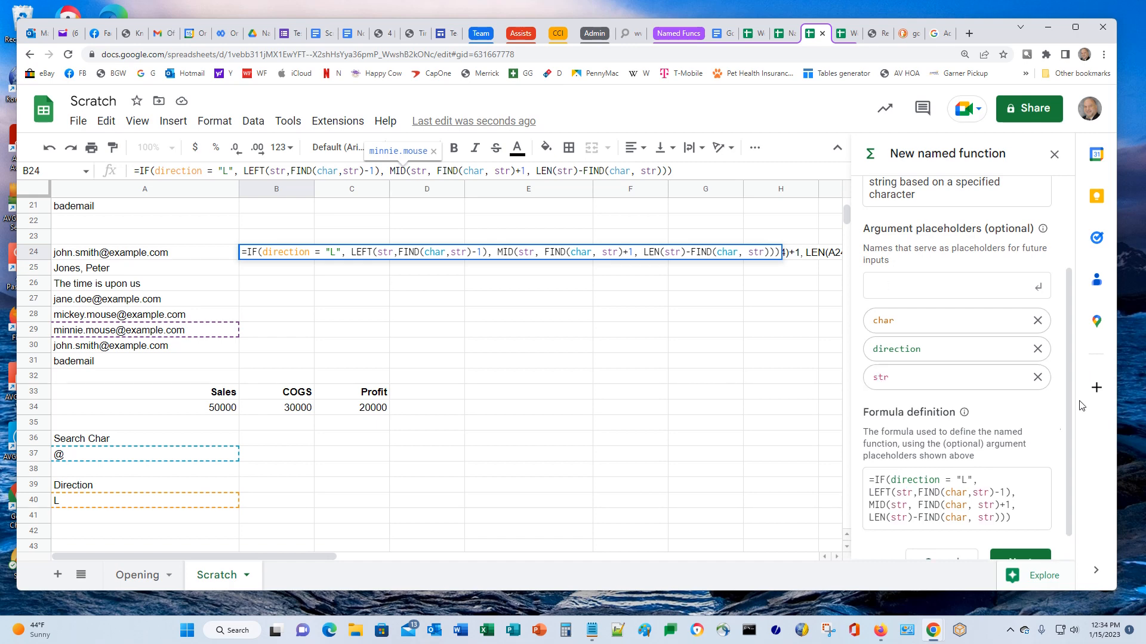
{"action": "scroll", "coordinate": [896, 496], "scroll_direction": "down", "scroll_amount": 1}
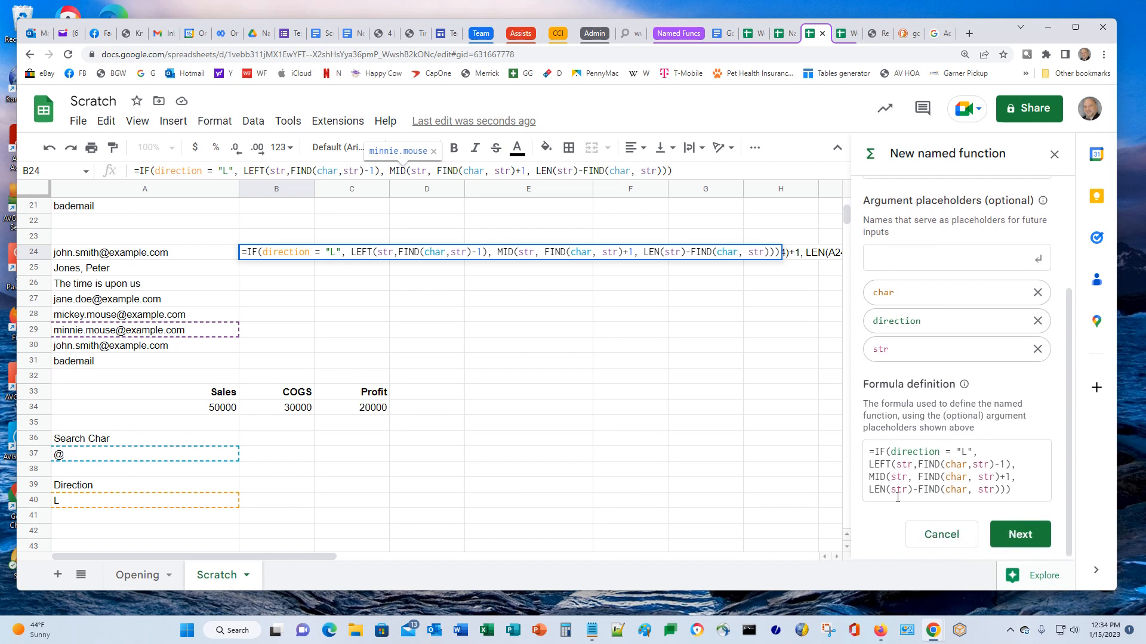
{"action": "left_click", "coordinate": [1021, 536]}
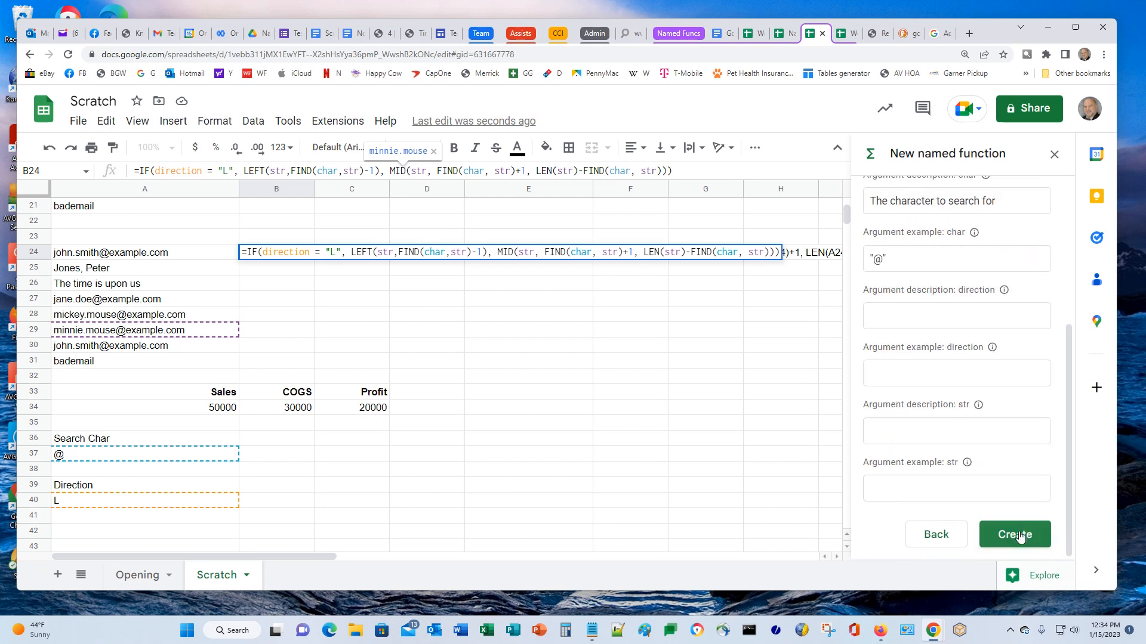
Describe direction ("L" extracts left of the character, anything else right), example "L", and begin str's description
{"action": "left_click", "coordinate": [914, 317]}
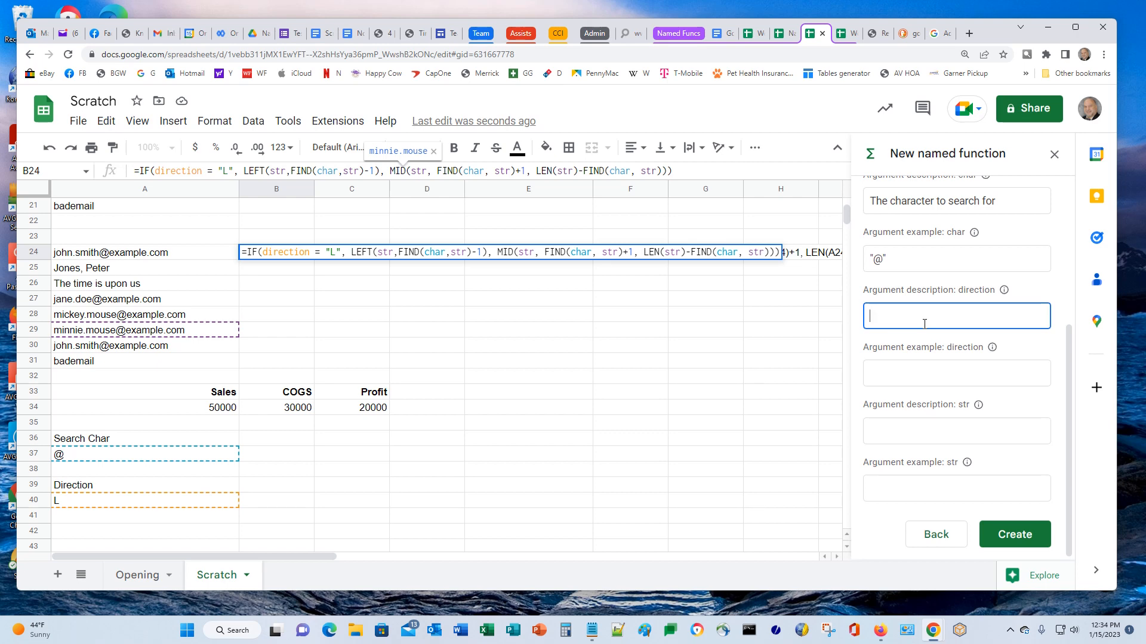
{"action": "type", "text": "Enter \"L\" to extract to the left of"}
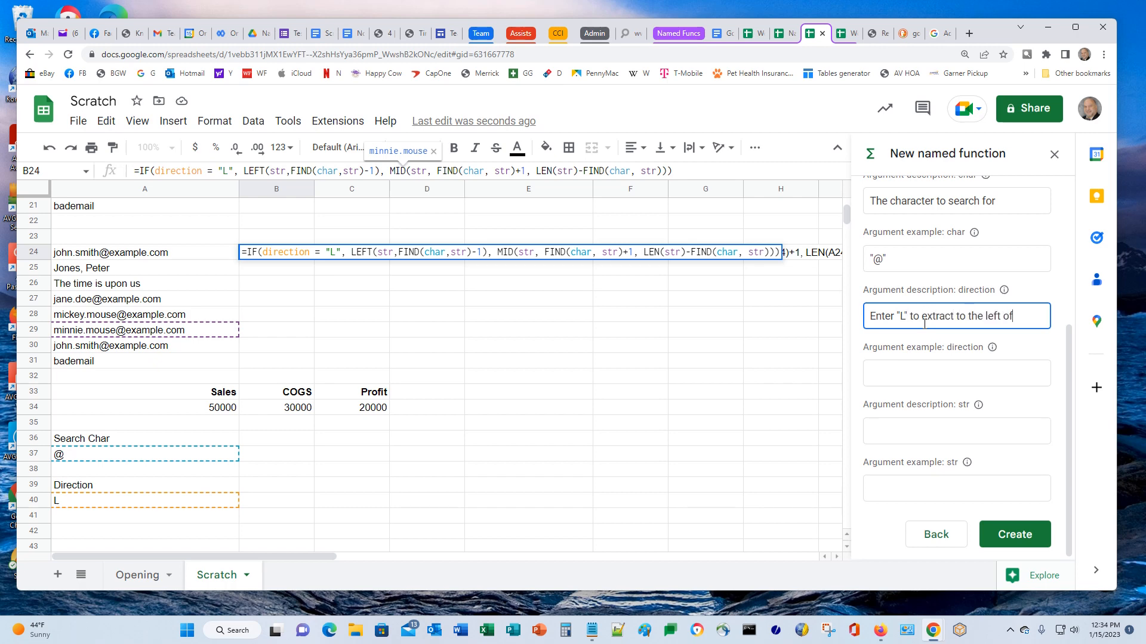
{"action": "type", "text": " the speci"}
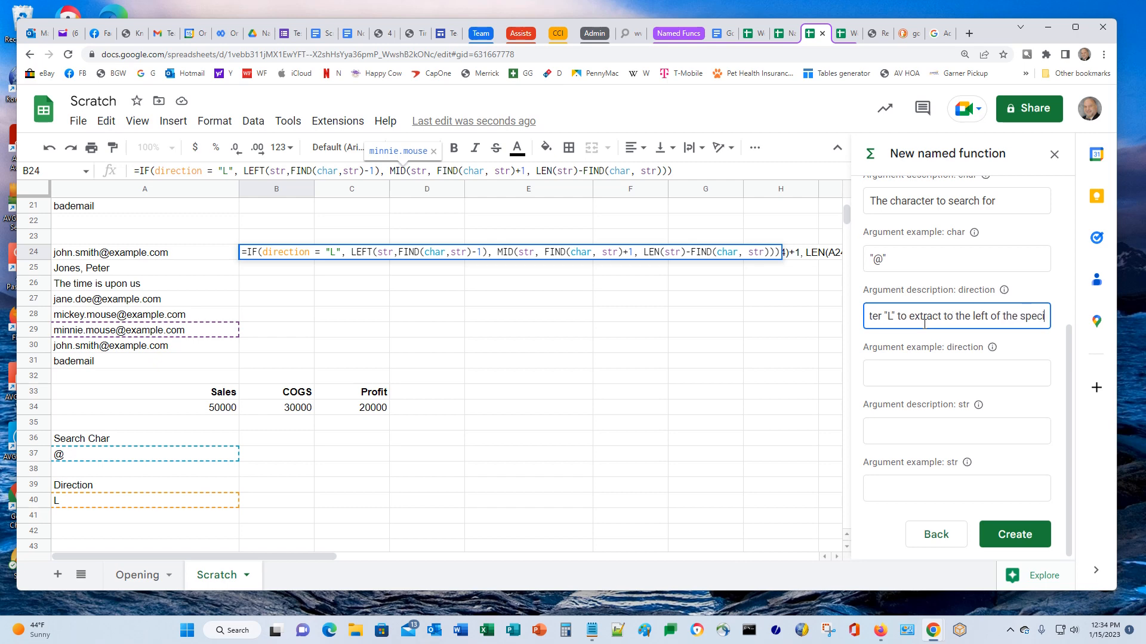
{"action": "type", "text": "fied c"}
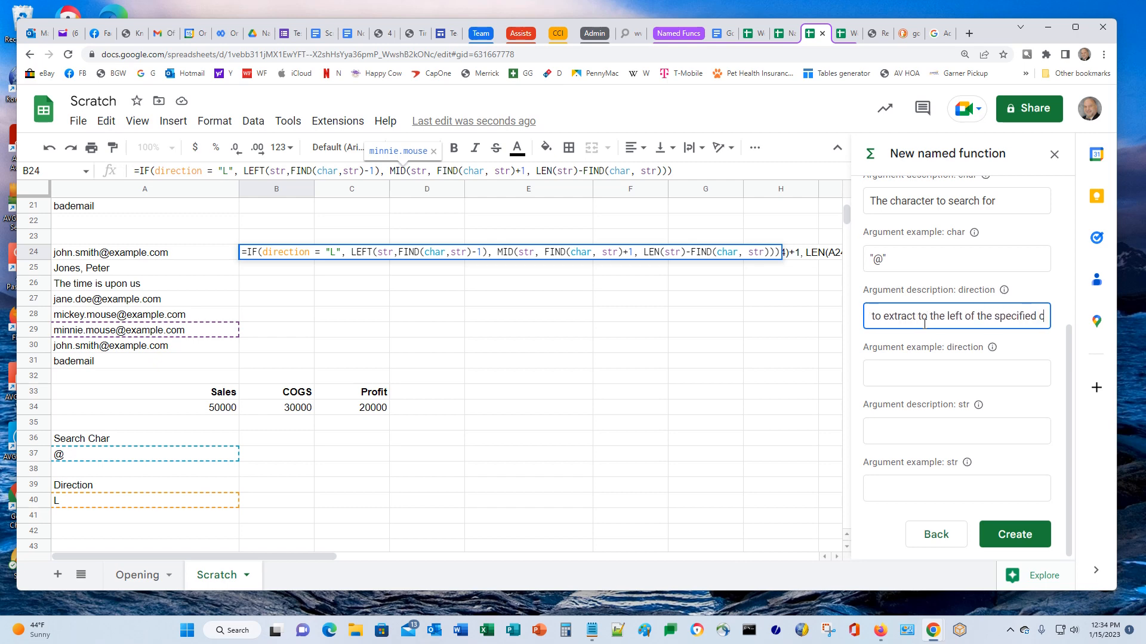
{"action": "type", "text": "haracter"}
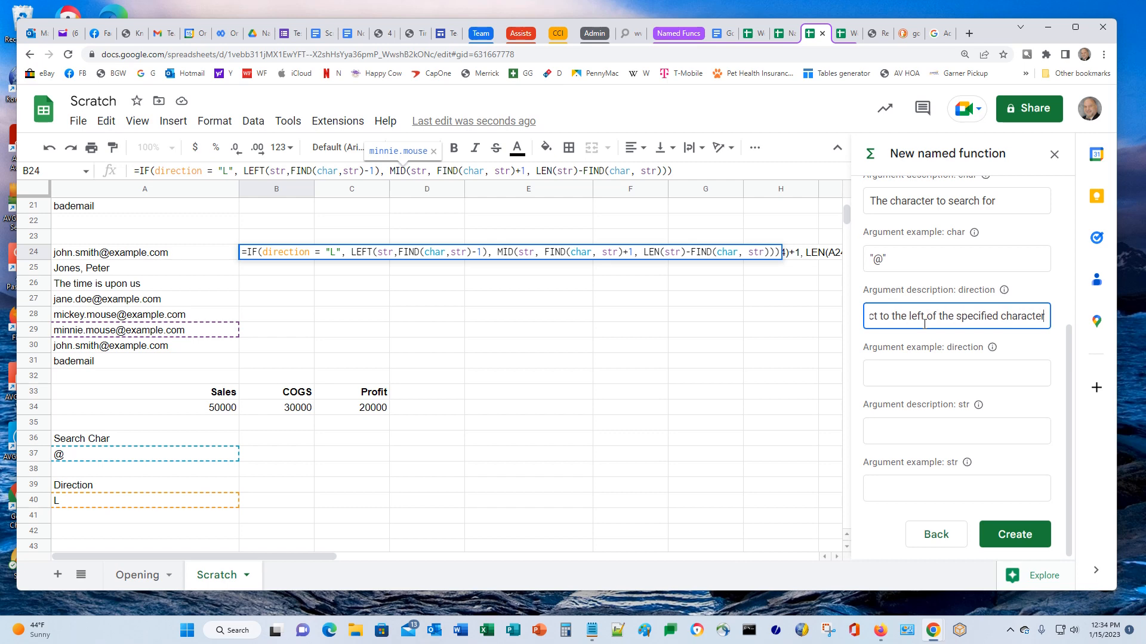
{"action": "type", "text": ", anyt"}
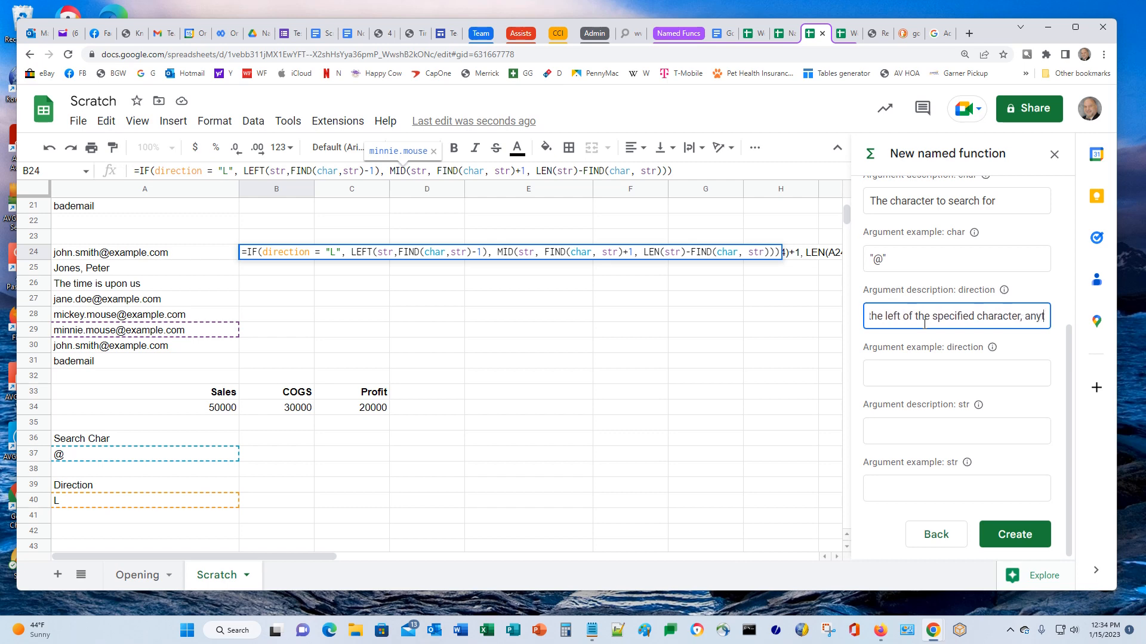
{"action": "type", "text": "hing else"}
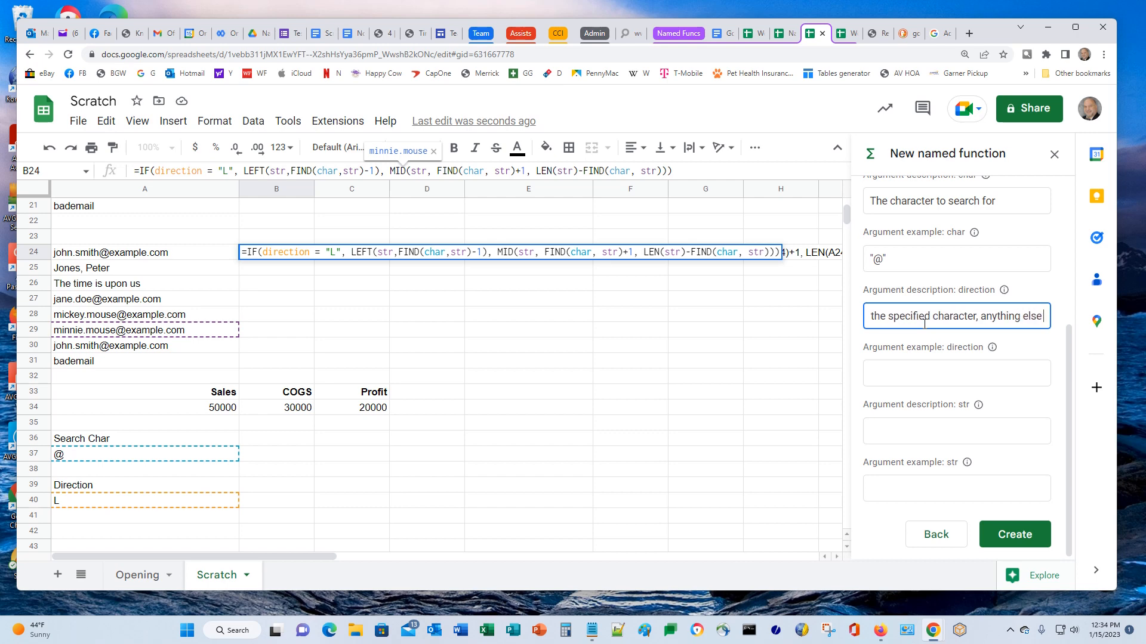
{"action": "type", "text": " will"}
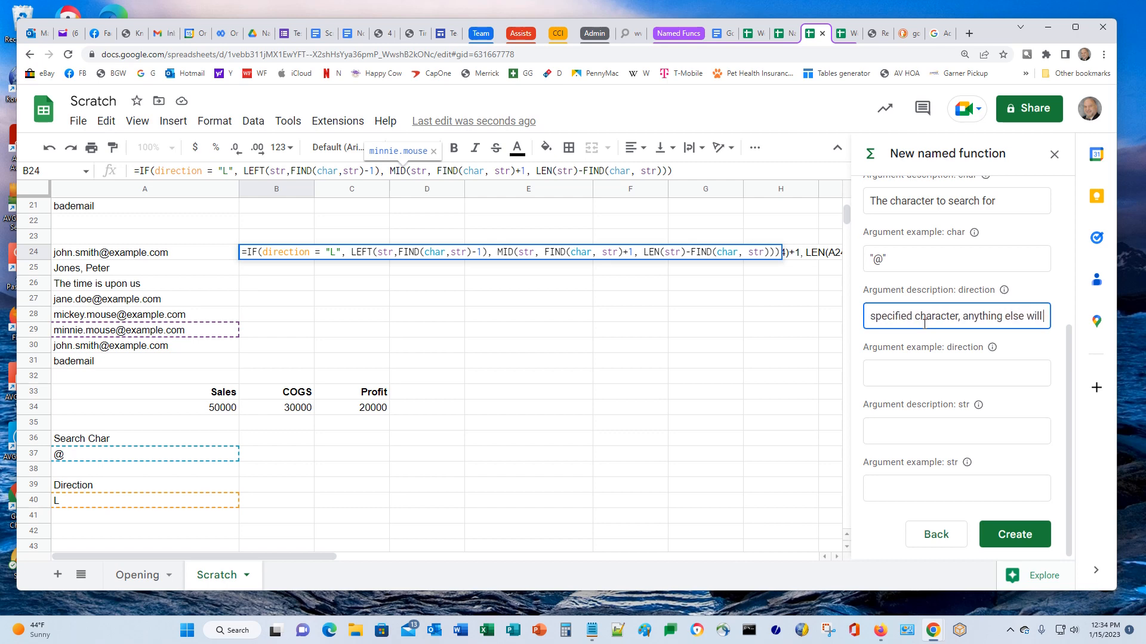
{"action": "type", "text": " extract to t"}
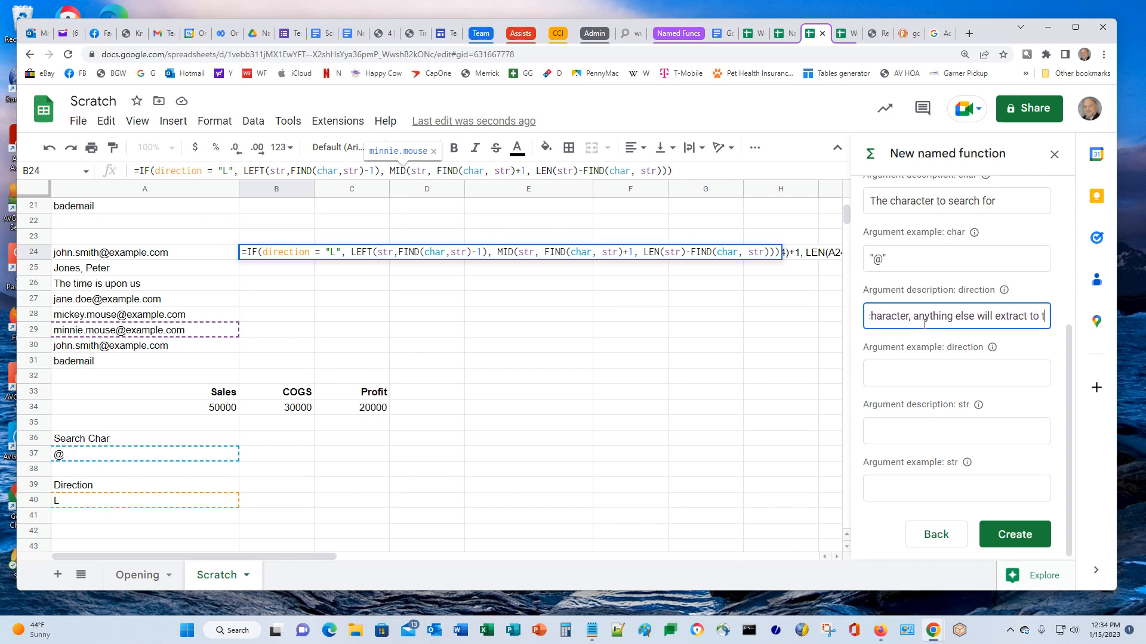
{"action": "type", "text": "he right"}
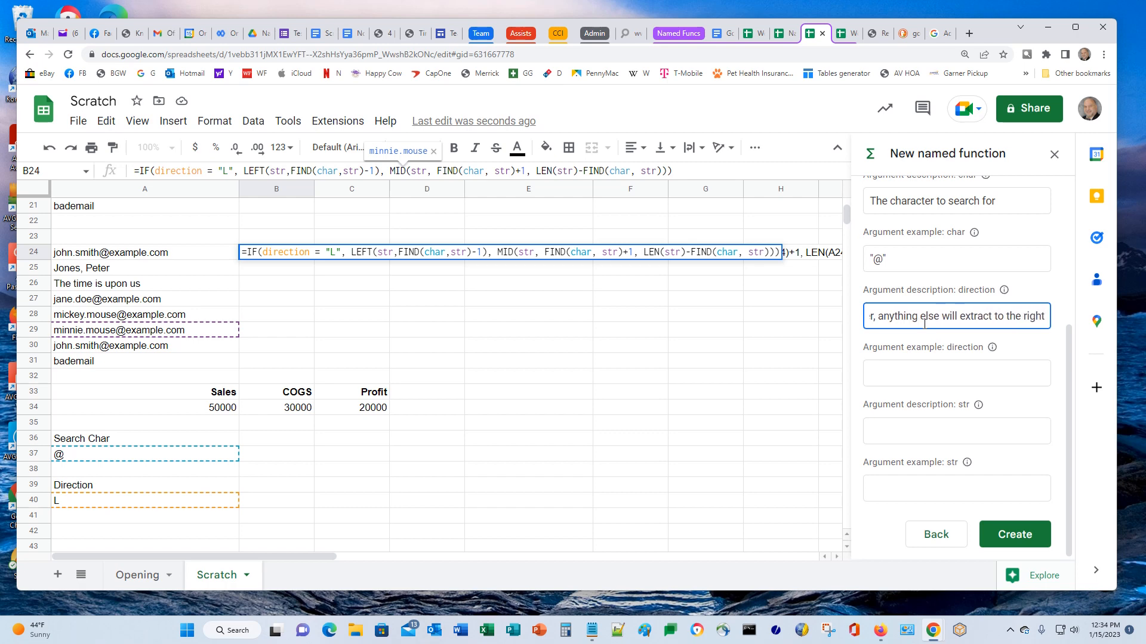
{"action": "type", "text": " of the spec"}
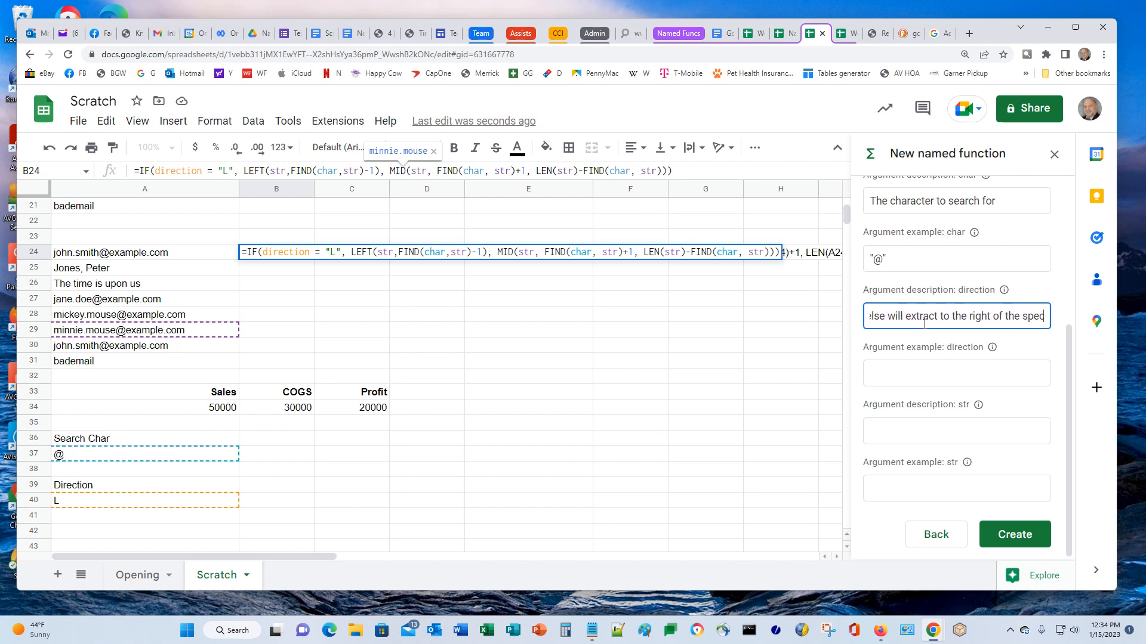
{"action": "type", "text": "ified charact"}
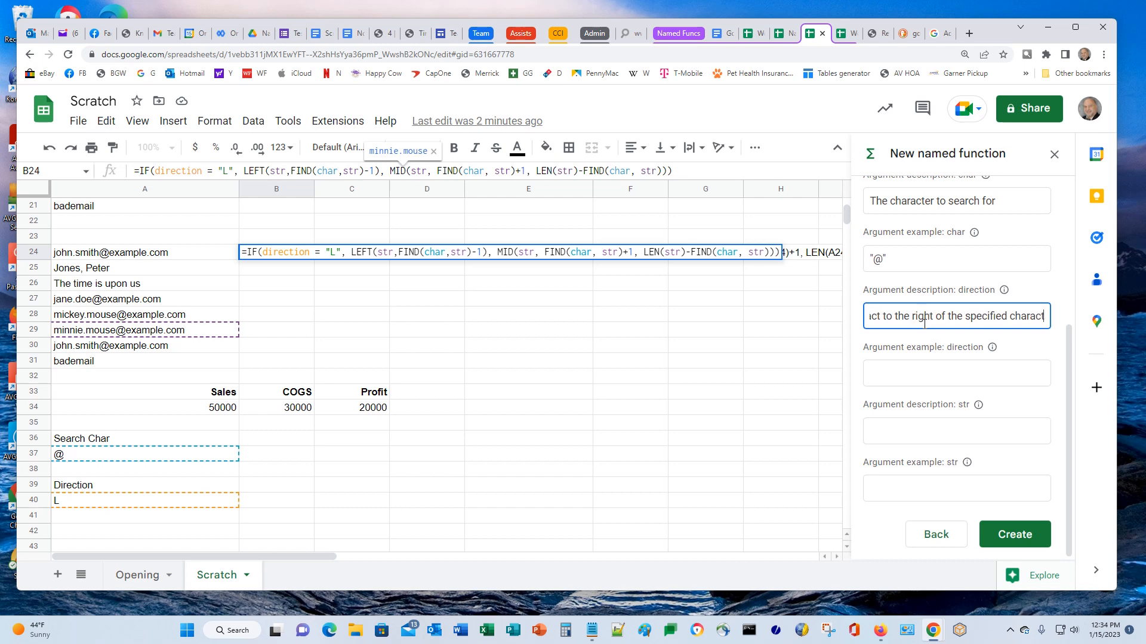
{"action": "type", "text": "er"}
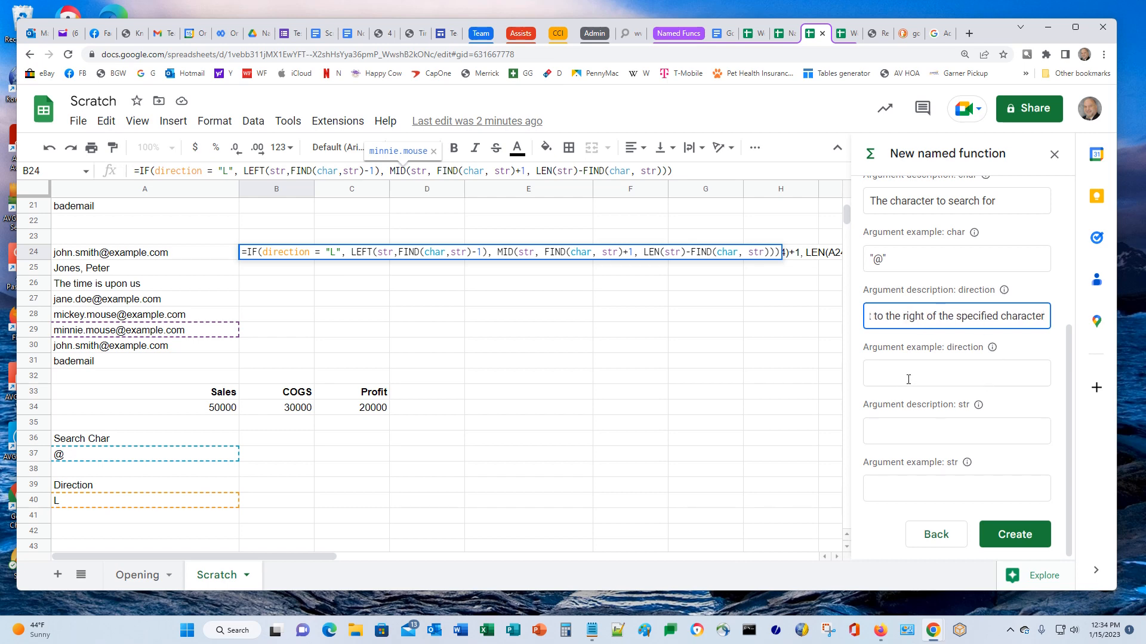
{"action": "left_click", "coordinate": [924, 377]}
{"action": "type", "text": "\""}
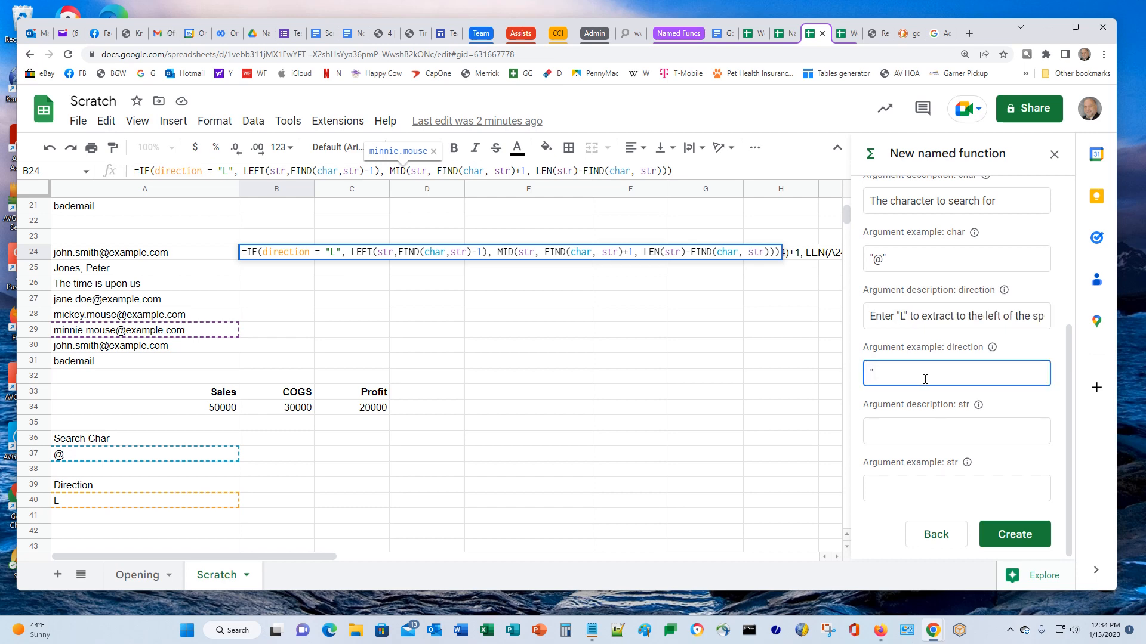
{"action": "type", "text": "L\""}
{"action": "left_click", "coordinate": [911, 437]}
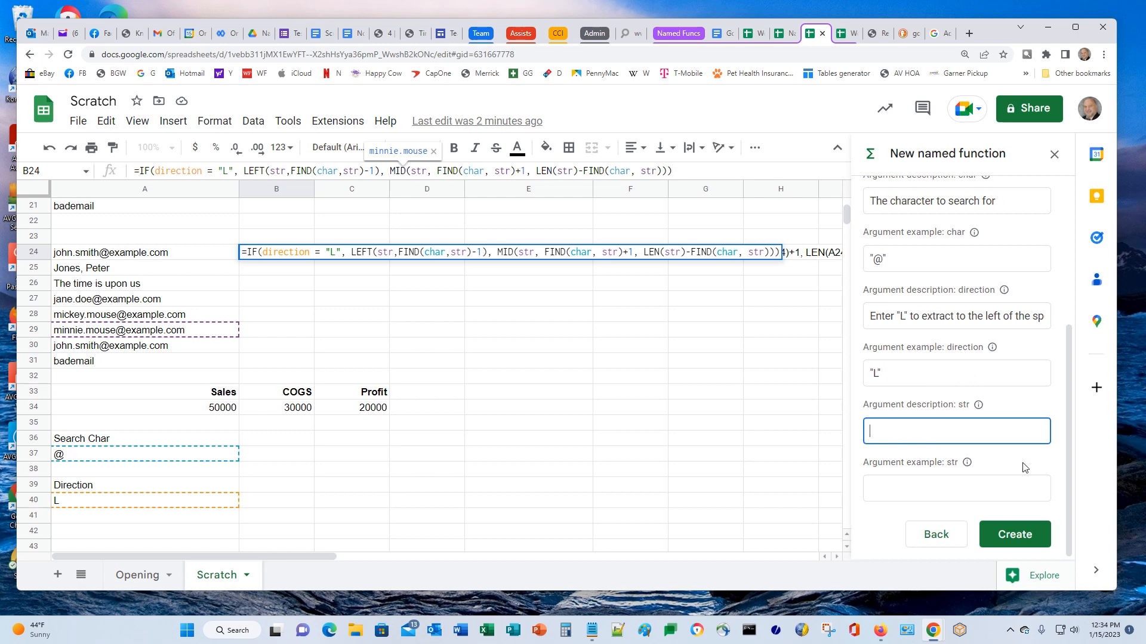
{"action": "type", "text": "The"}
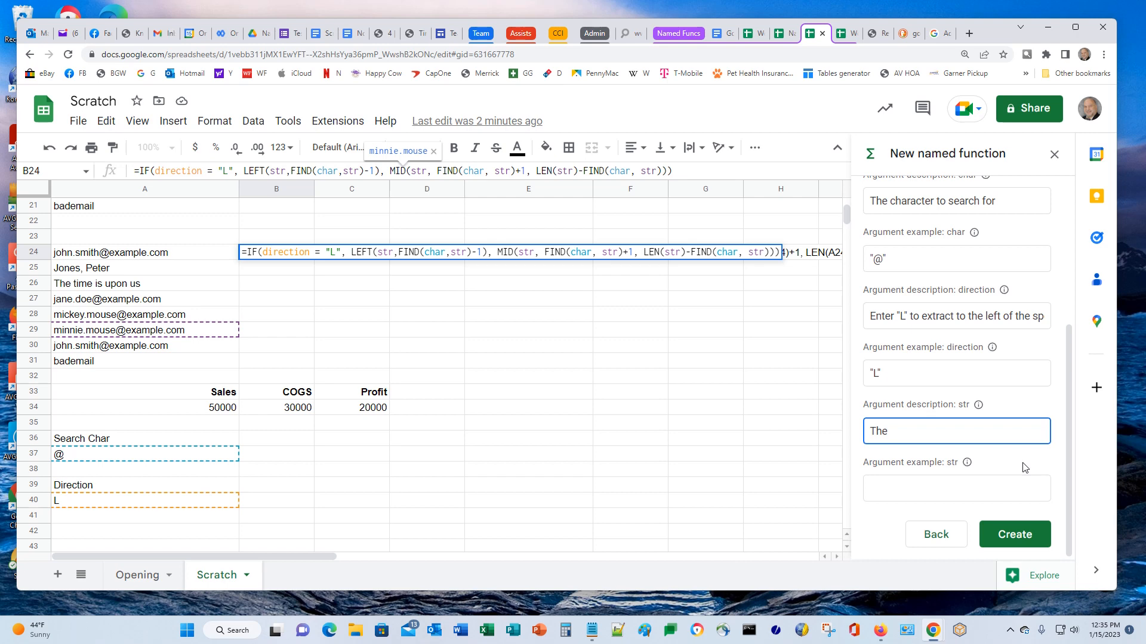
Describe str as 'string to perform the extract on' with example A1, then create the function
{"action": "type", "text": "string to perform the ex"}
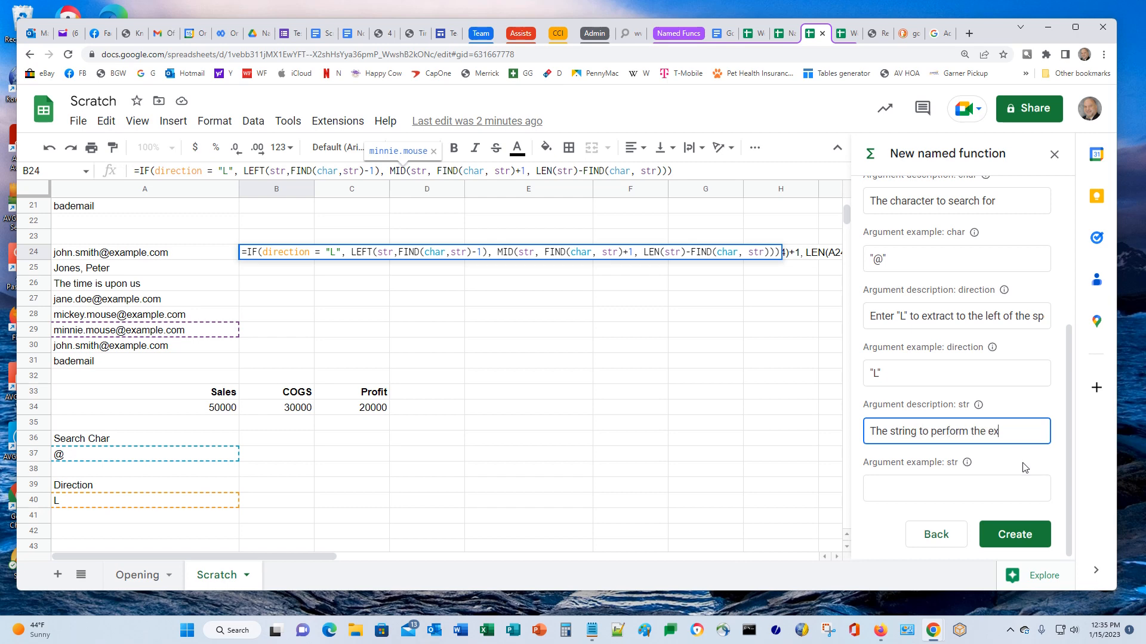
{"action": "type", "text": "tract on"}
{"action": "left_click", "coordinate": [949, 516]}
{"action": "left_click", "coordinate": [950, 491]}
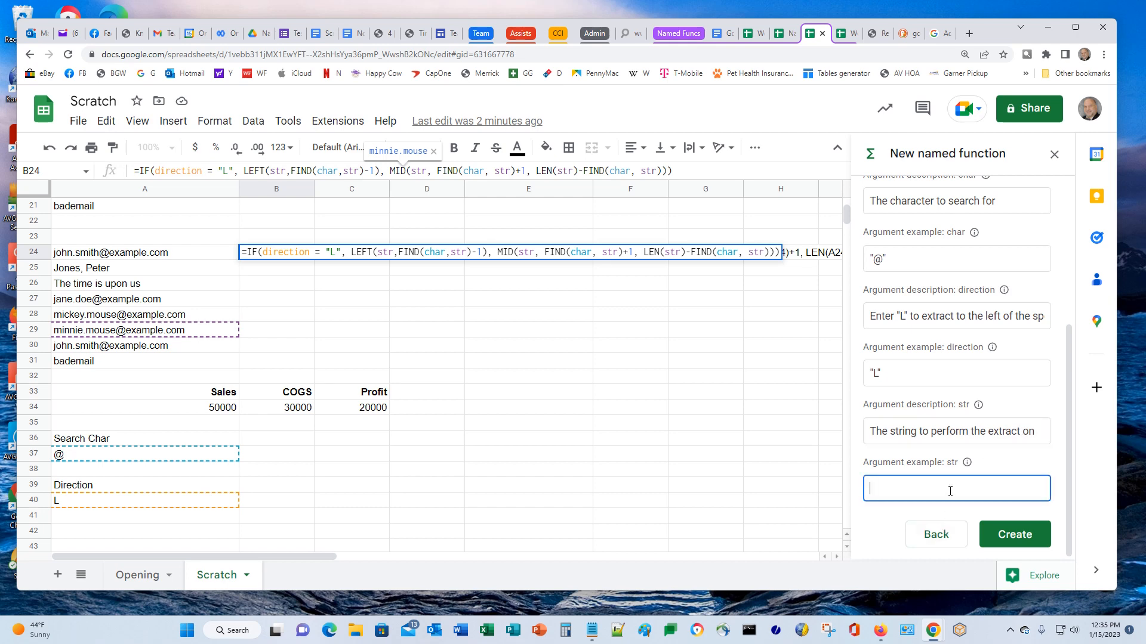
{"action": "type", "text": "A1"}
{"action": "left_click", "coordinate": [1009, 526]}
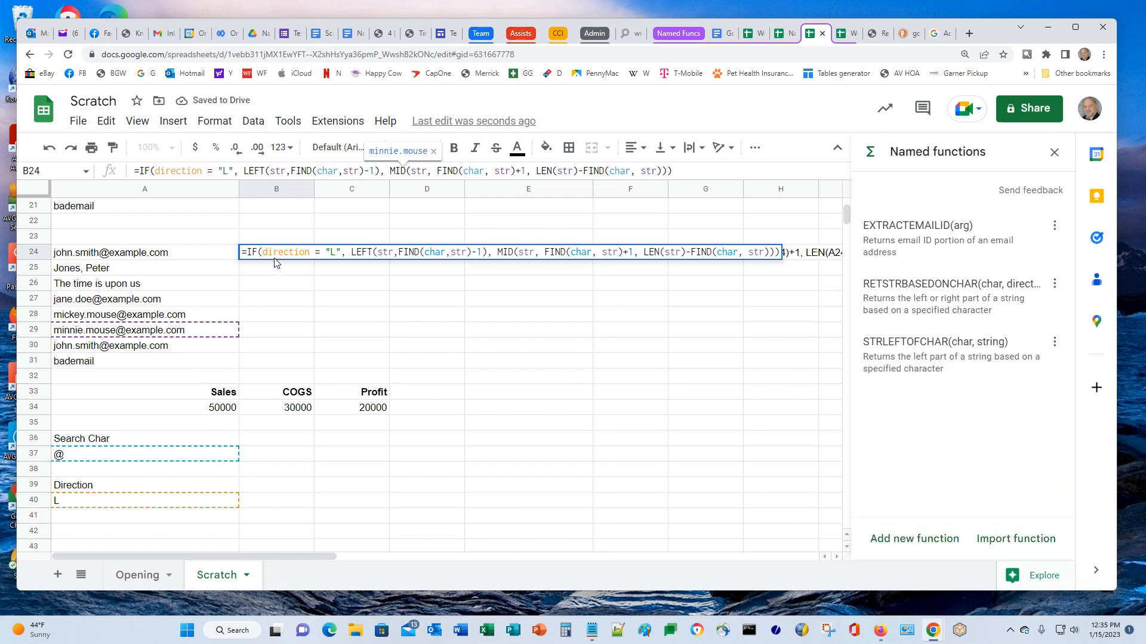
Copy B24's IF formula into C24 as plain text by prefixing an apostrophe
{"action": "key", "text": "Escape"}
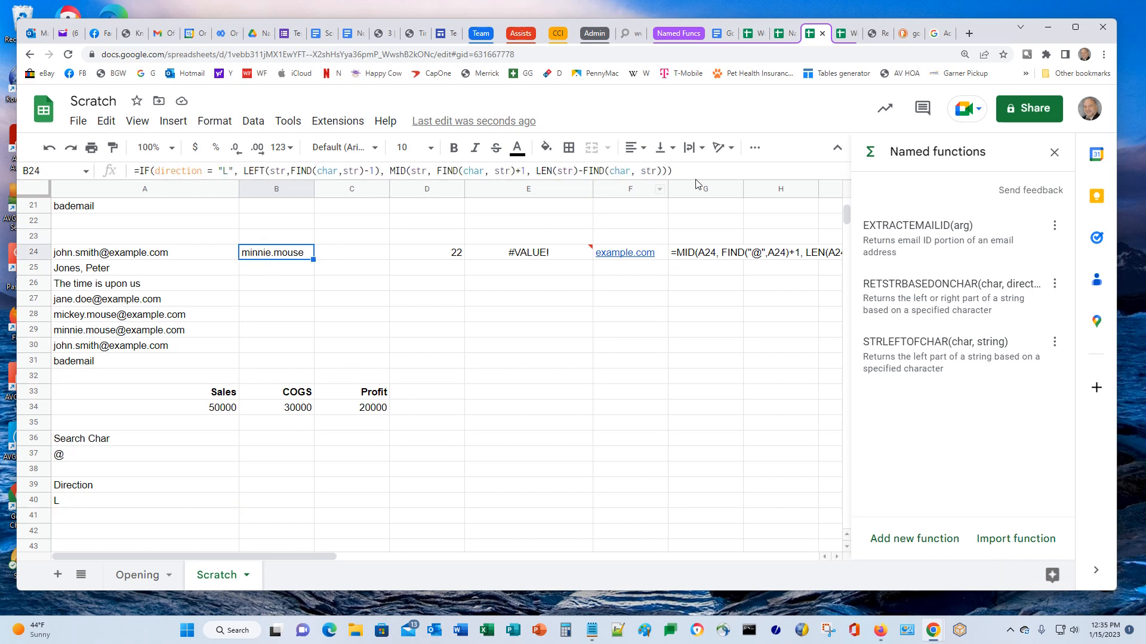
{"action": "left_click", "coordinate": [139, 172]}
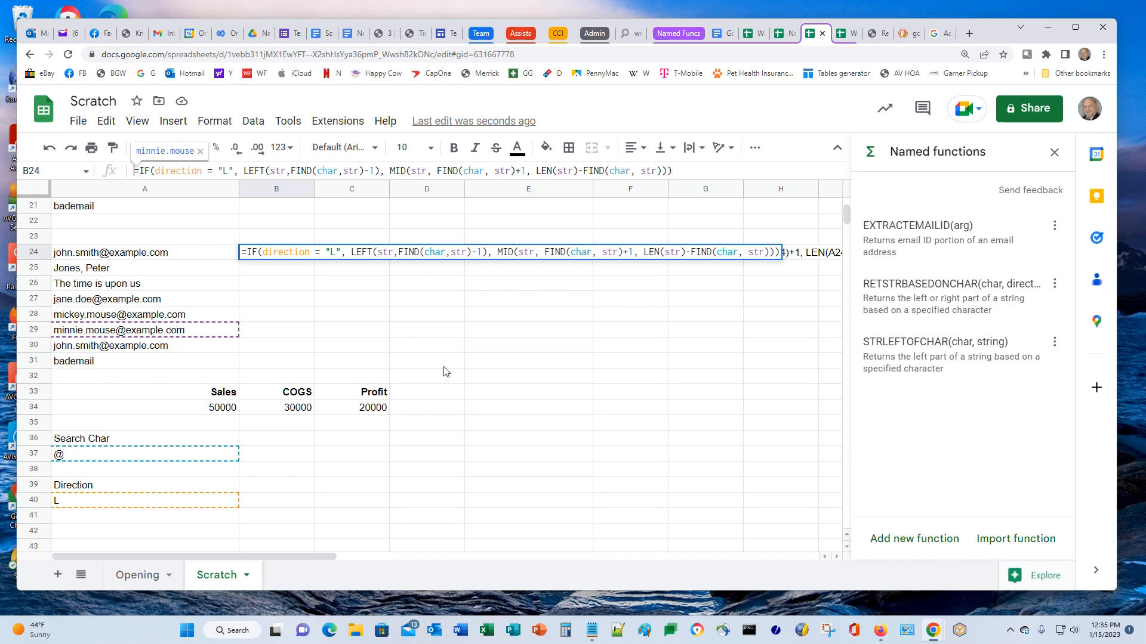
{"action": "key", "text": "ctrl+a"}
{"action": "key", "text": "ctrl+c"}
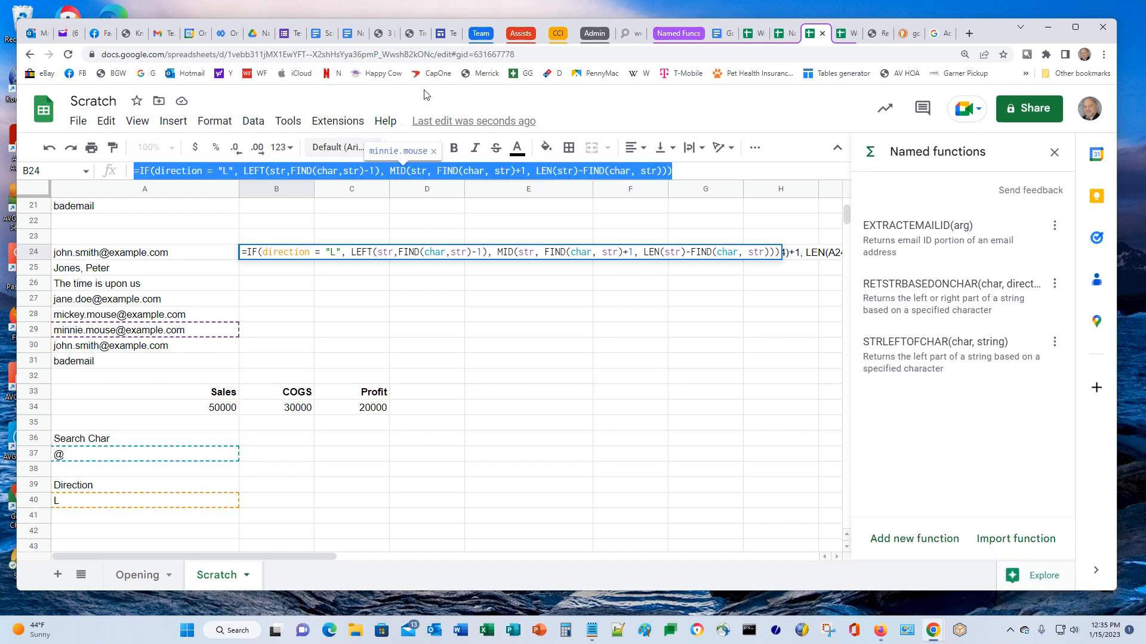
{"action": "left_click", "coordinate": [376, 299]}
{"action": "left_click", "coordinate": [355, 255]}
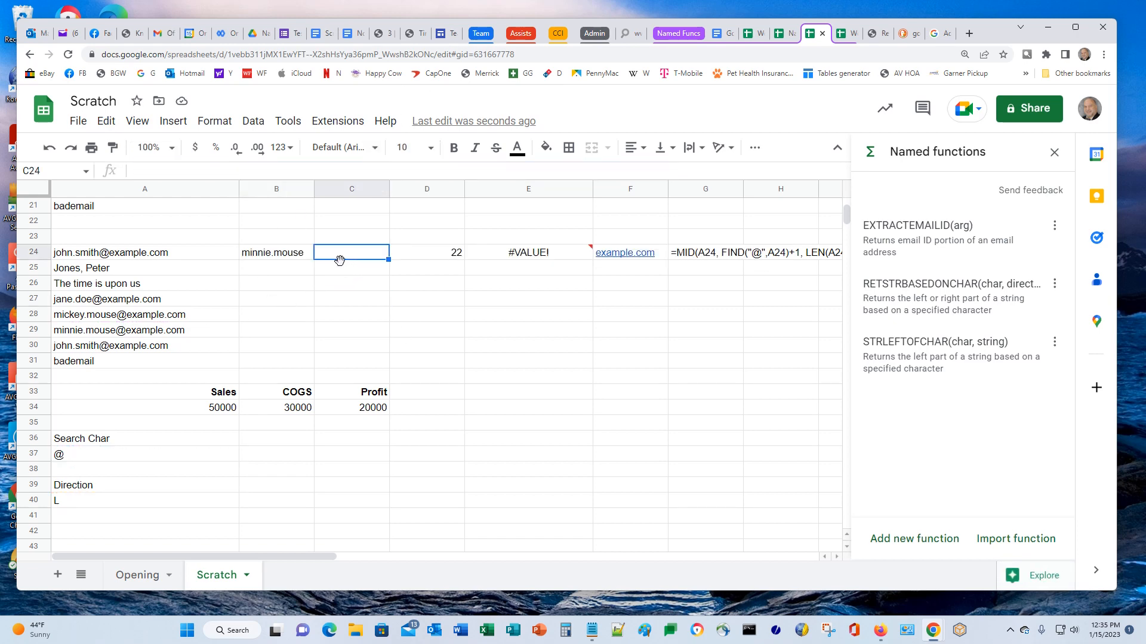
{"action": "type", "text": "'"}
{"action": "key", "text": "ctrl+v"}
{"action": "key", "text": "Return"}
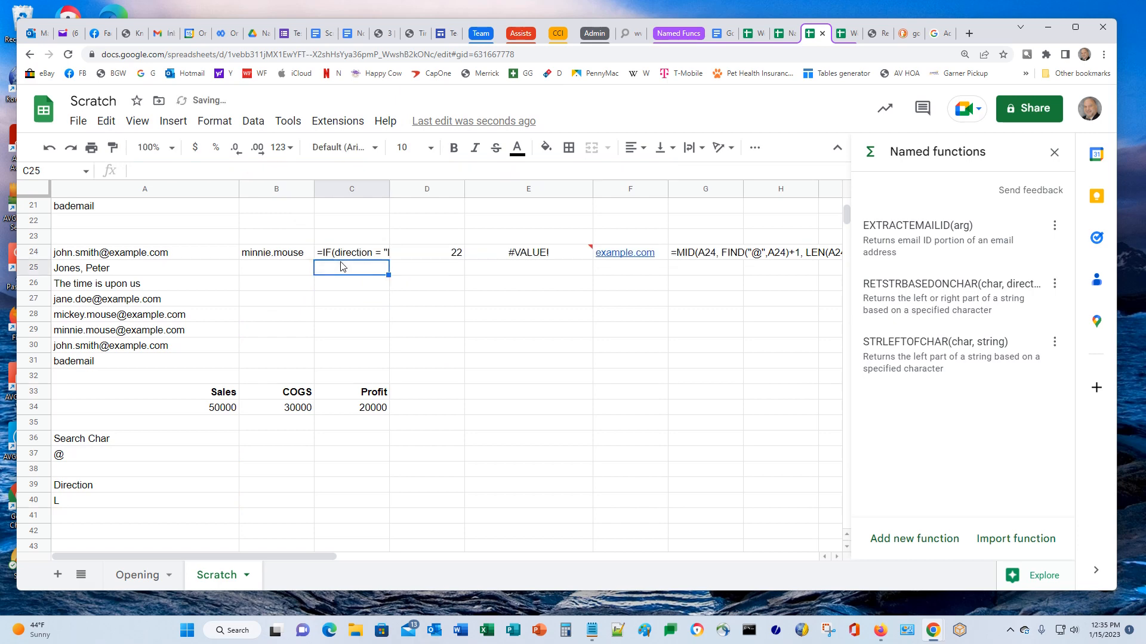
Clear the old results in D24:G24 and the formula in B24
{"action": "key", "text": "Up"}
{"action": "key", "text": "Right"}
{"action": "key", "text": "shift+Right"}
{"action": "key", "text": "shift+Right"}
{"action": "key", "text": "shift+Right"}
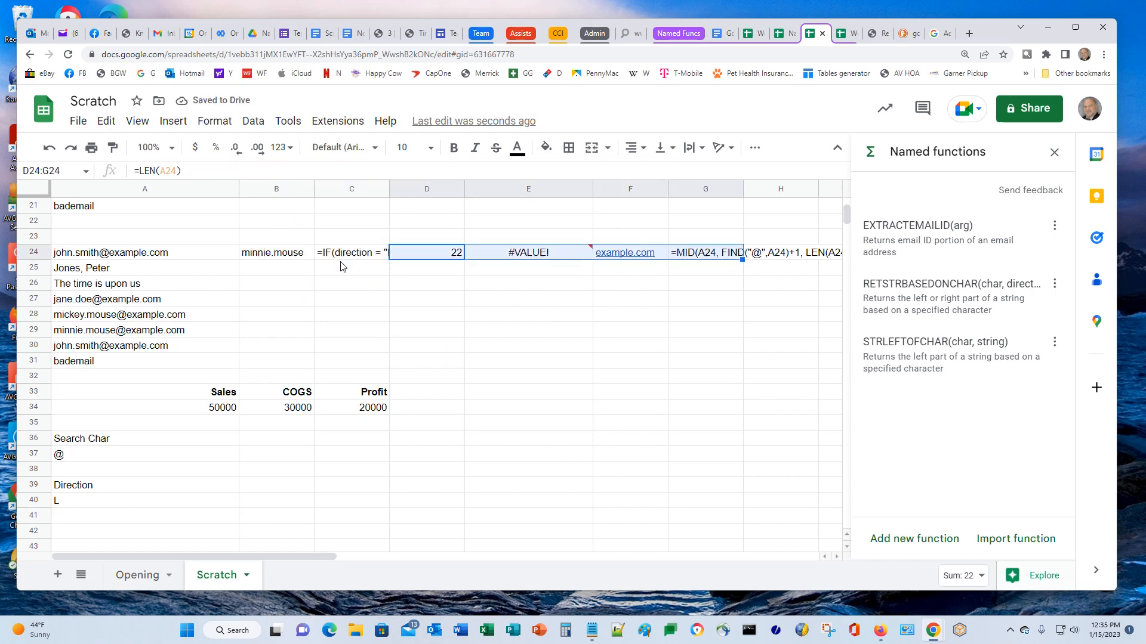
{"action": "key", "text": "Delete"}
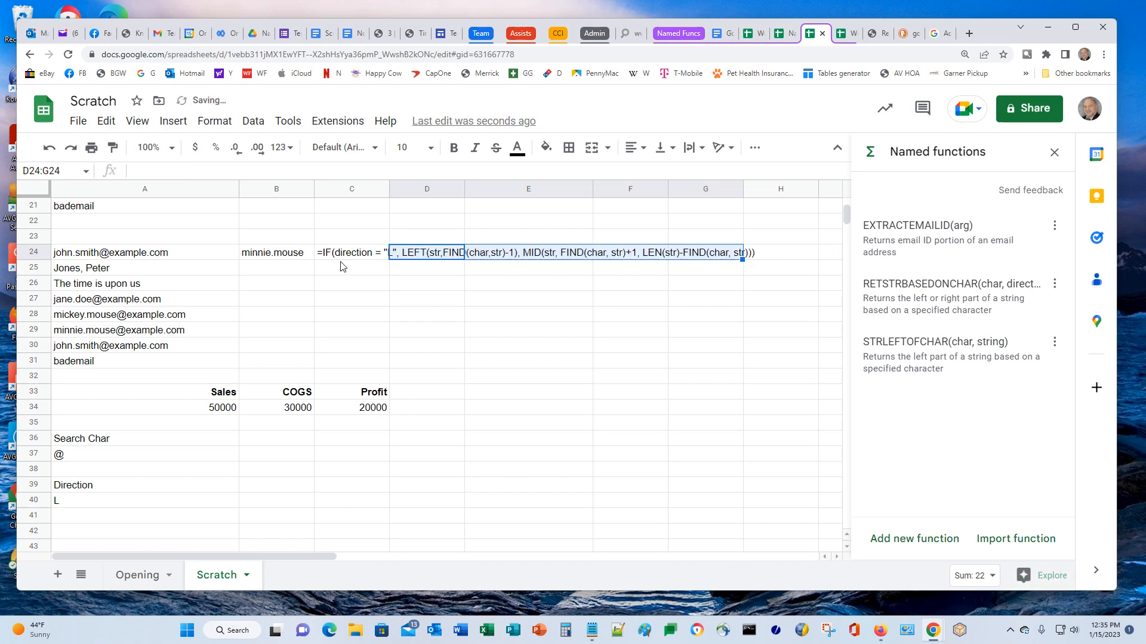
{"action": "key", "text": "Left"}
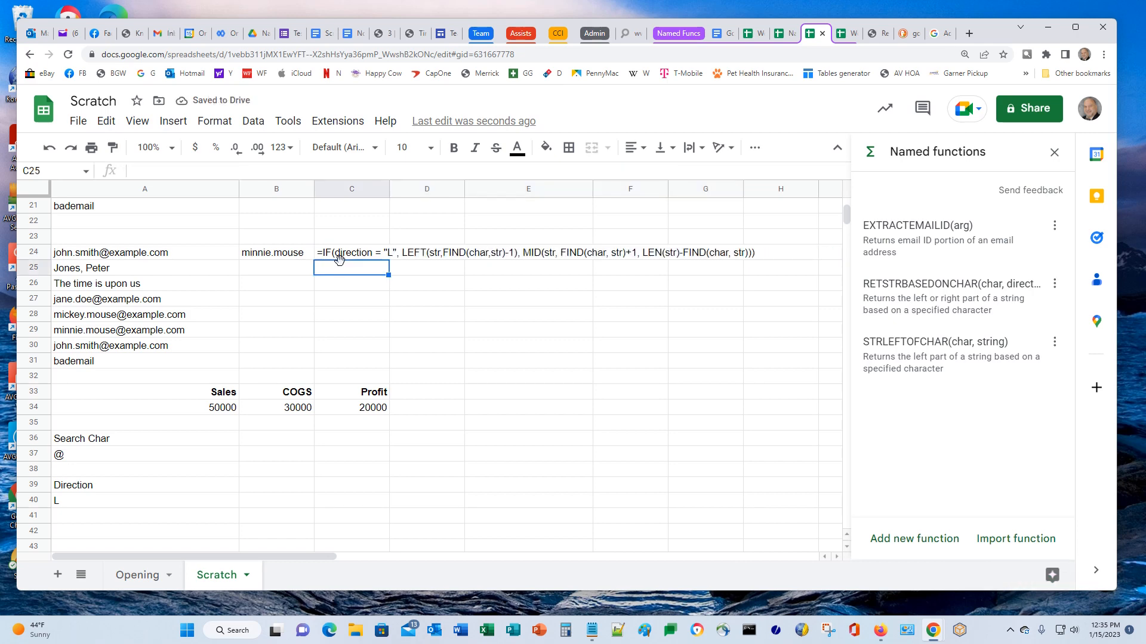
{"action": "key", "text": "Left"}
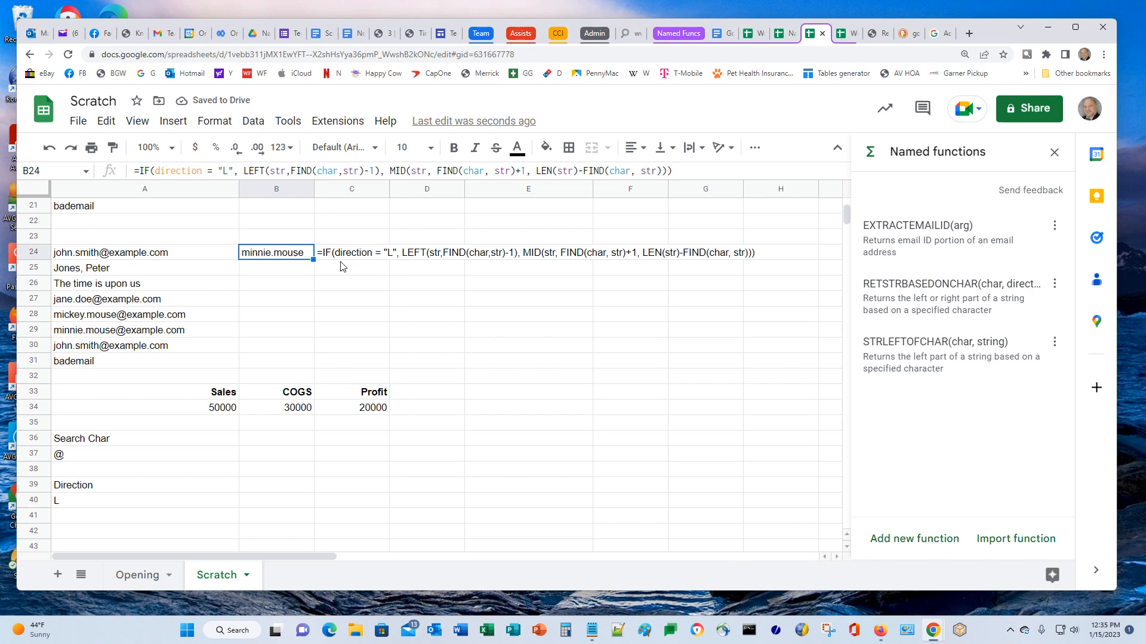
{"action": "key", "text": "Delete"}
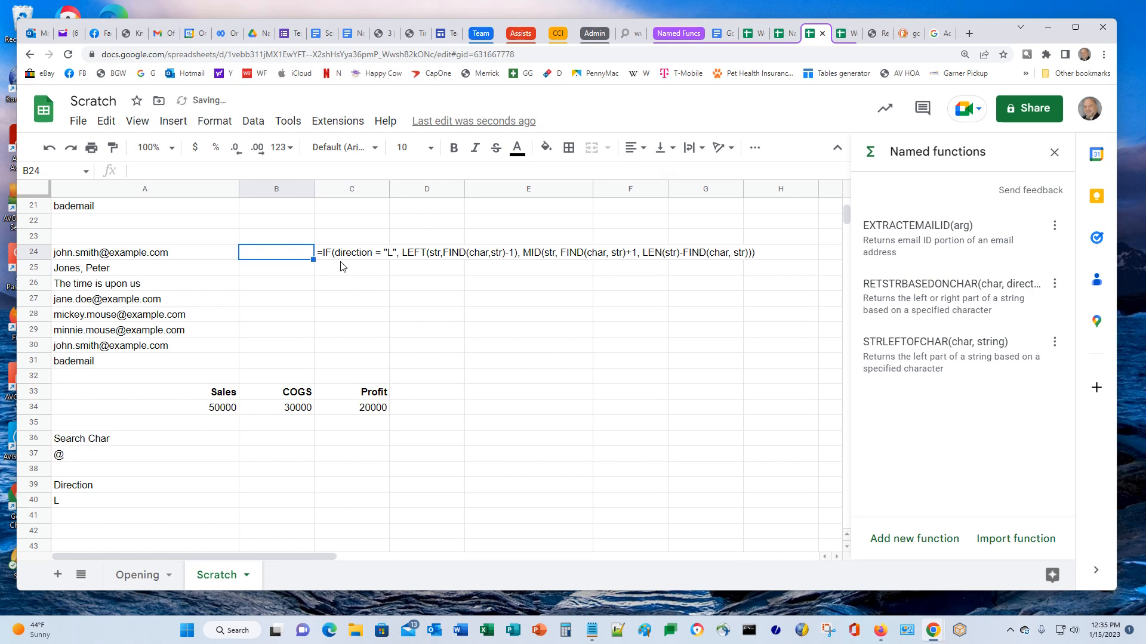
Enter =RETSTRBASEDONCHAR("@", "L", A24) in B24 to return john.smith
{"action": "type", "text": "=STR"}
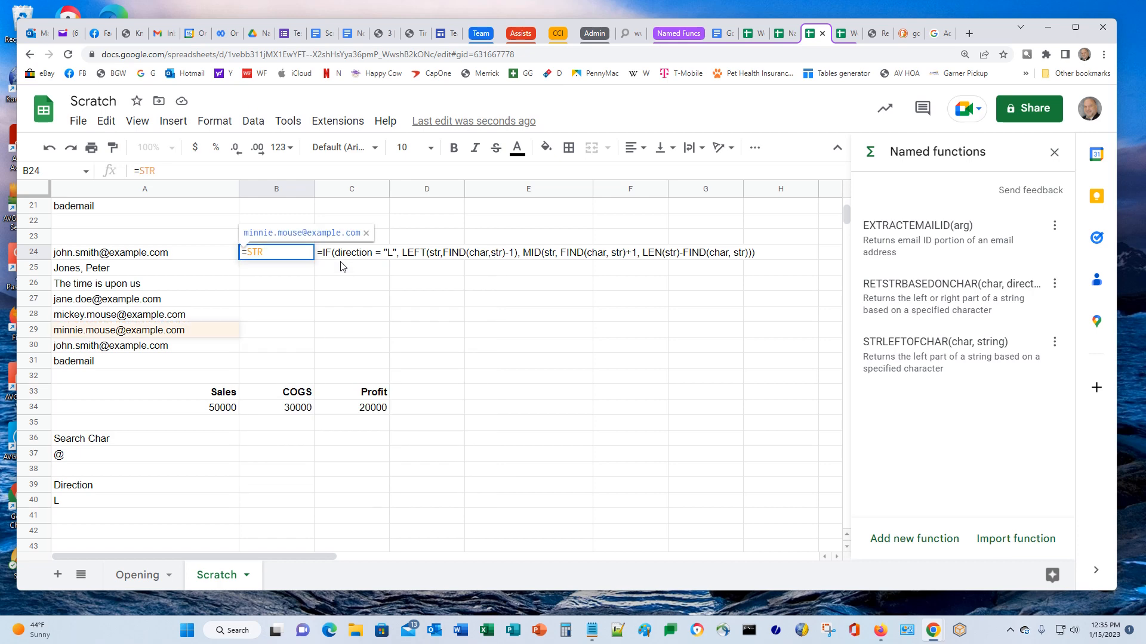
{"action": "key", "text": "BackSpace"}
{"action": "key", "text": "BackSpace"}
{"action": "key", "text": "BackSpace"}
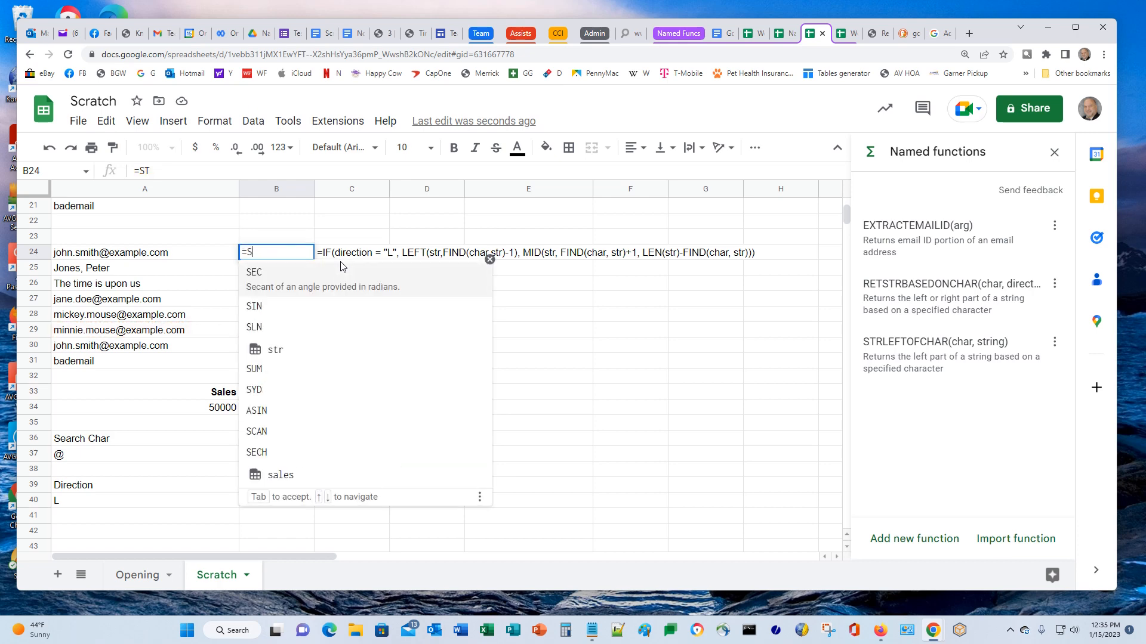
{"action": "type", "text": "RET"}
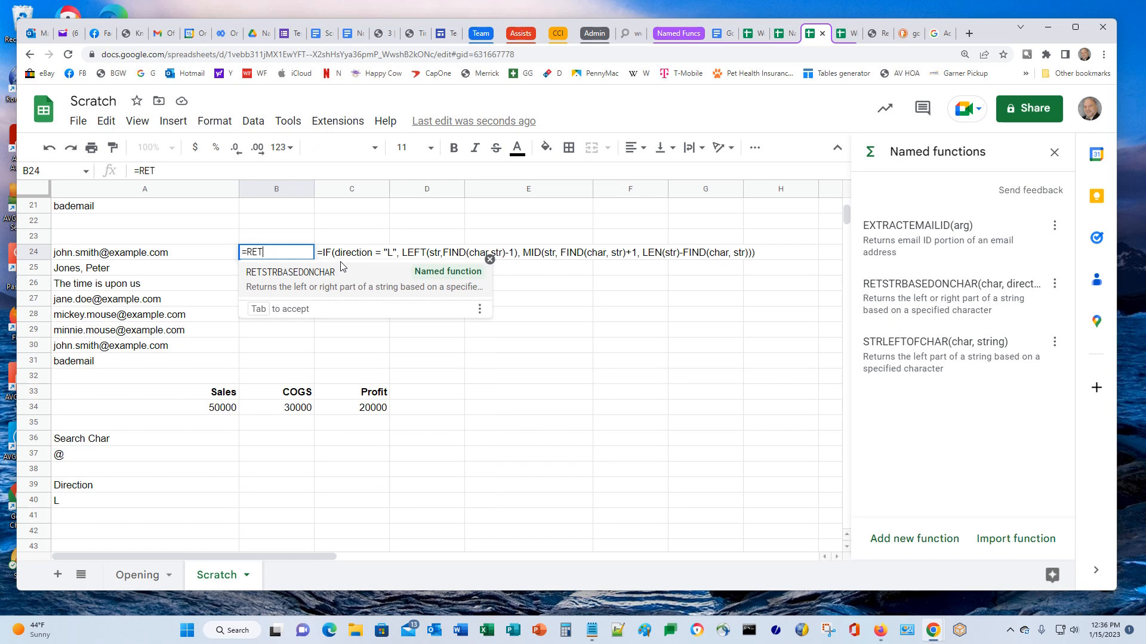
{"action": "left_click", "coordinate": [299, 278]}
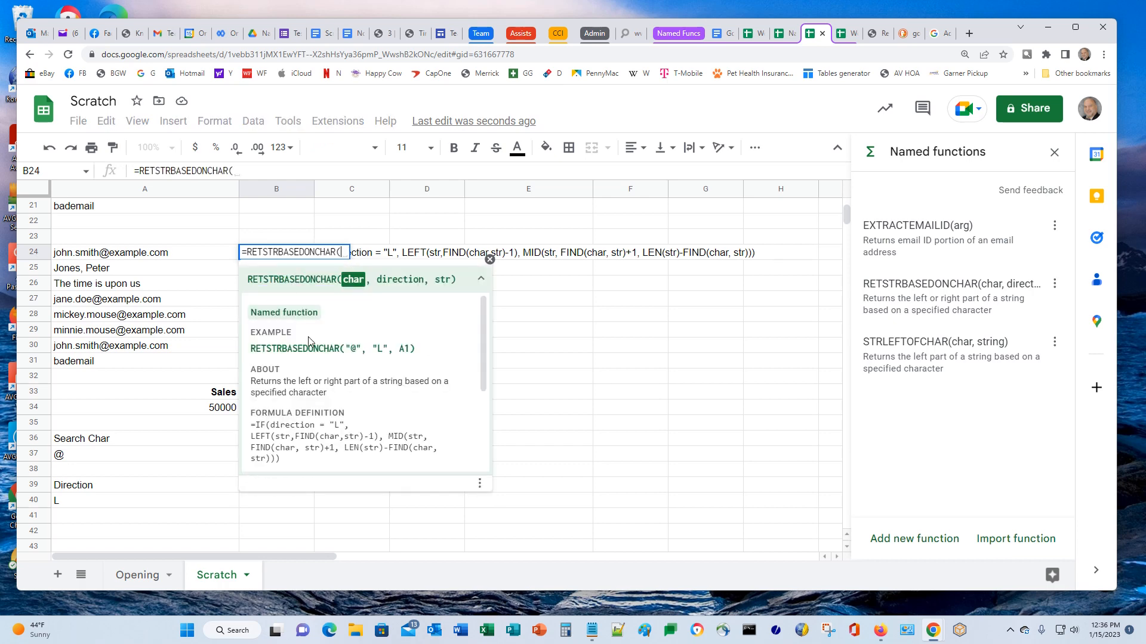
{"action": "type", "text": "\"@\""}
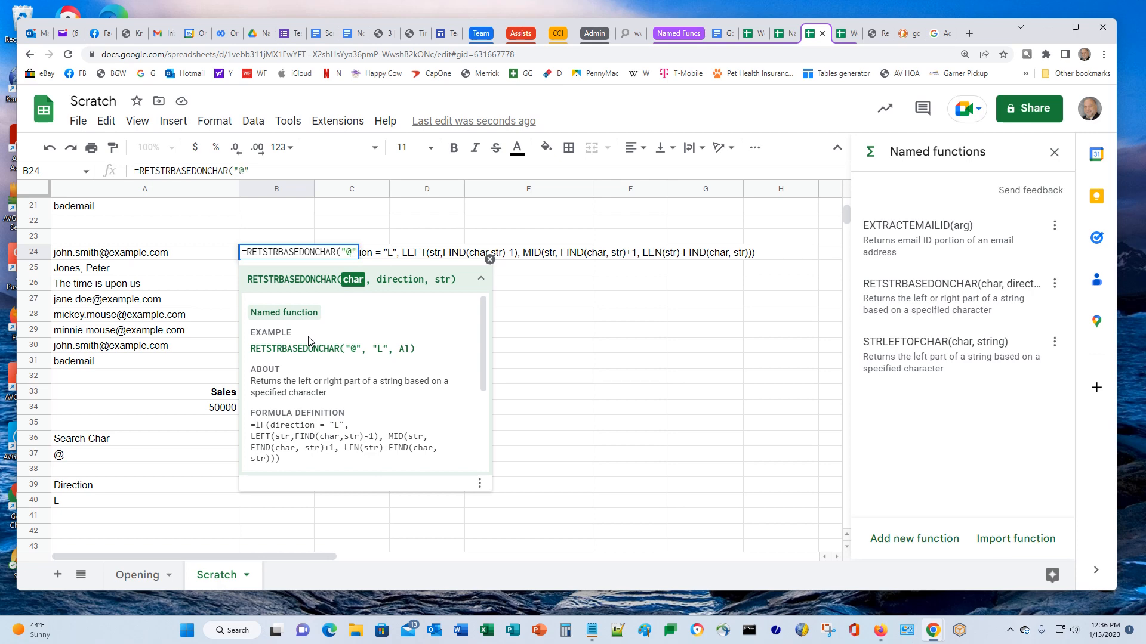
{"action": "type", "text": ", "}
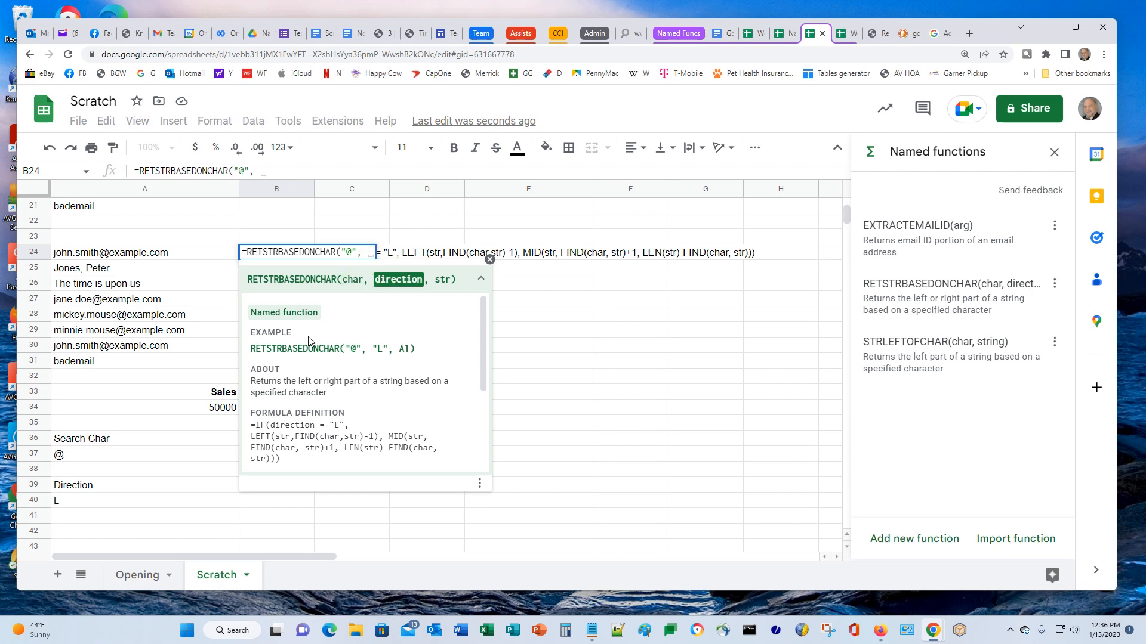
{"action": "type", "text": "\"L"}
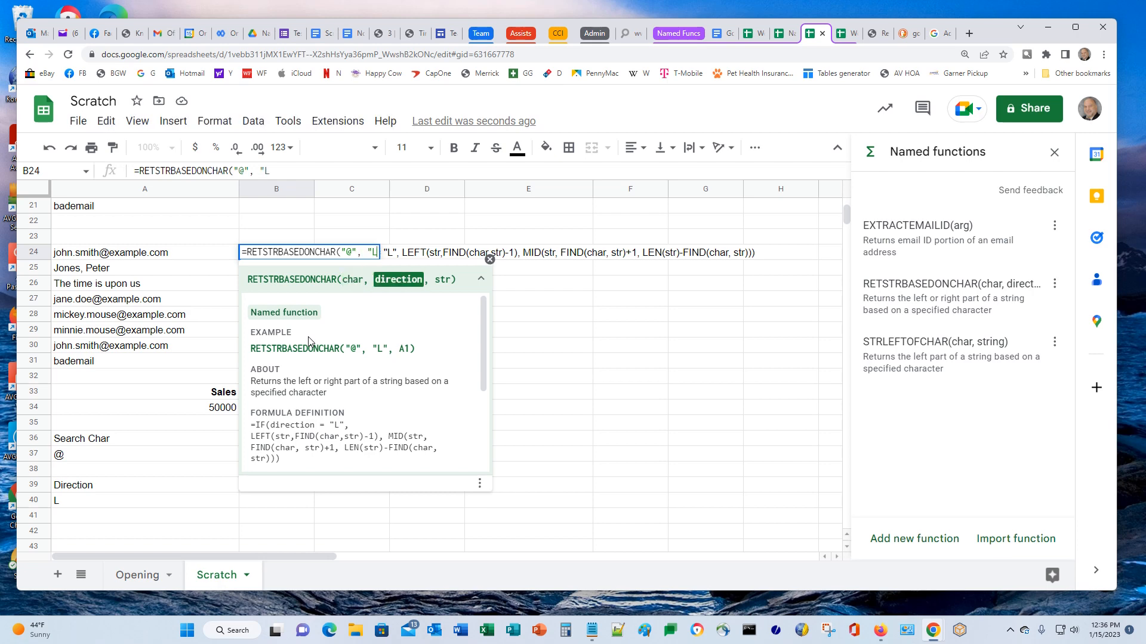
{"action": "type", "text": "\", "}
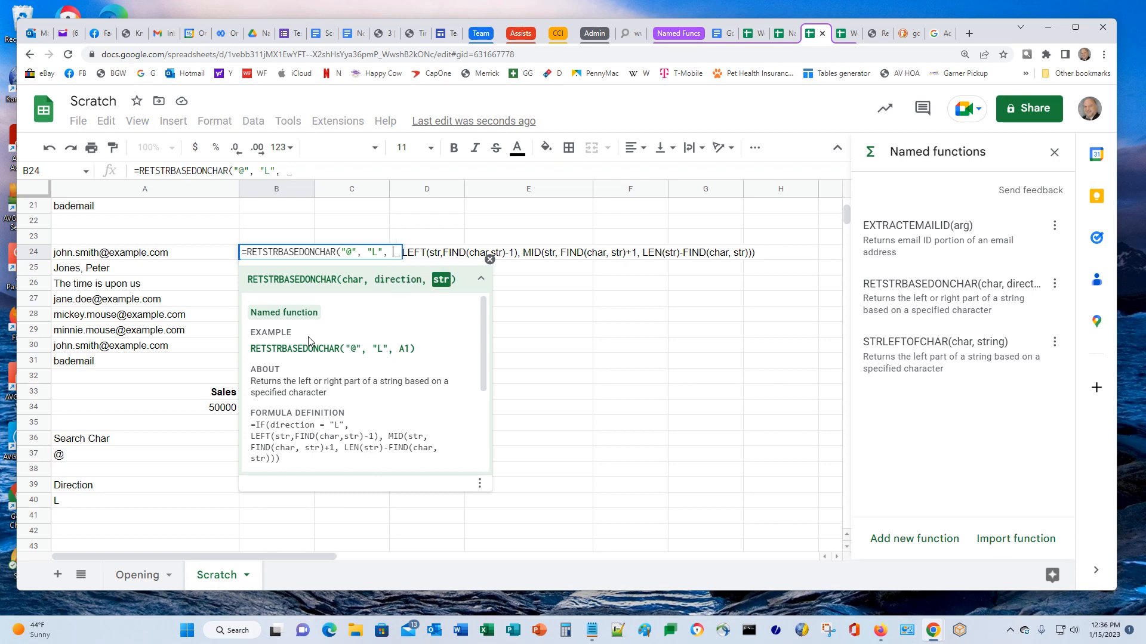
{"action": "type", "text": "A24)"}
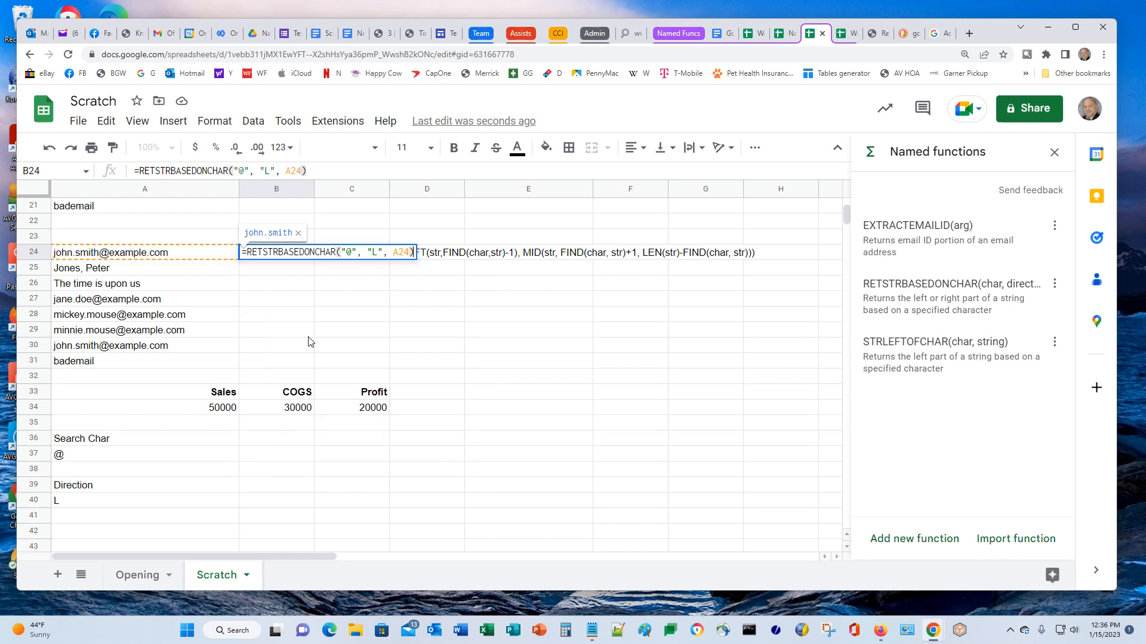
{"action": "key", "text": "Return"}
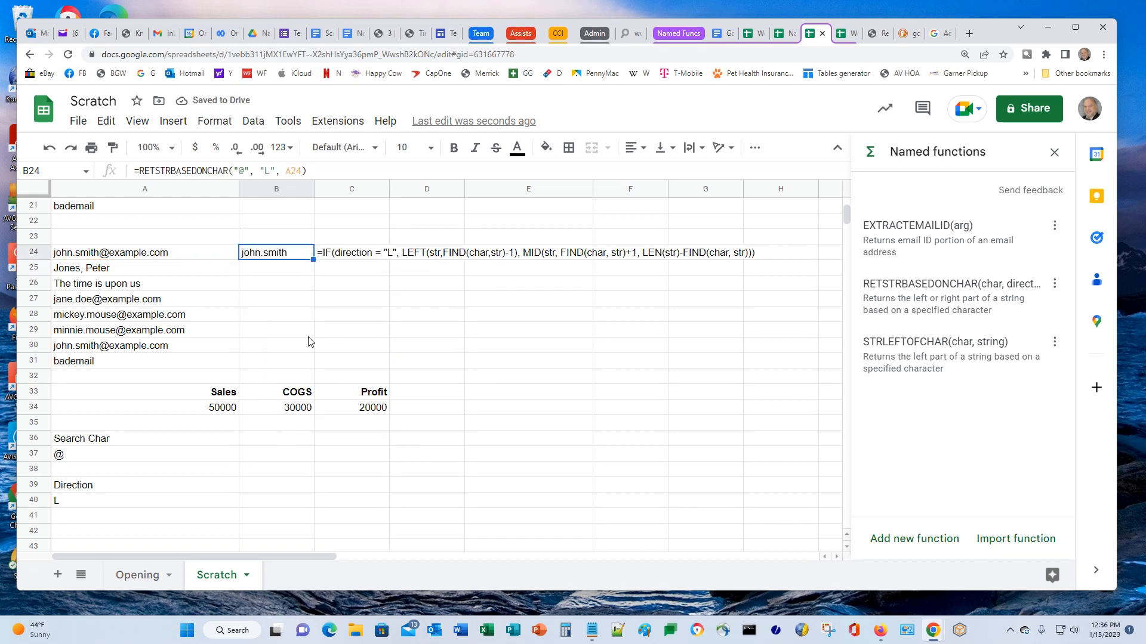
Paste the formula into B25, where it returns #VALUE! because A25 has no '@'
{"action": "key", "text": "Down"}
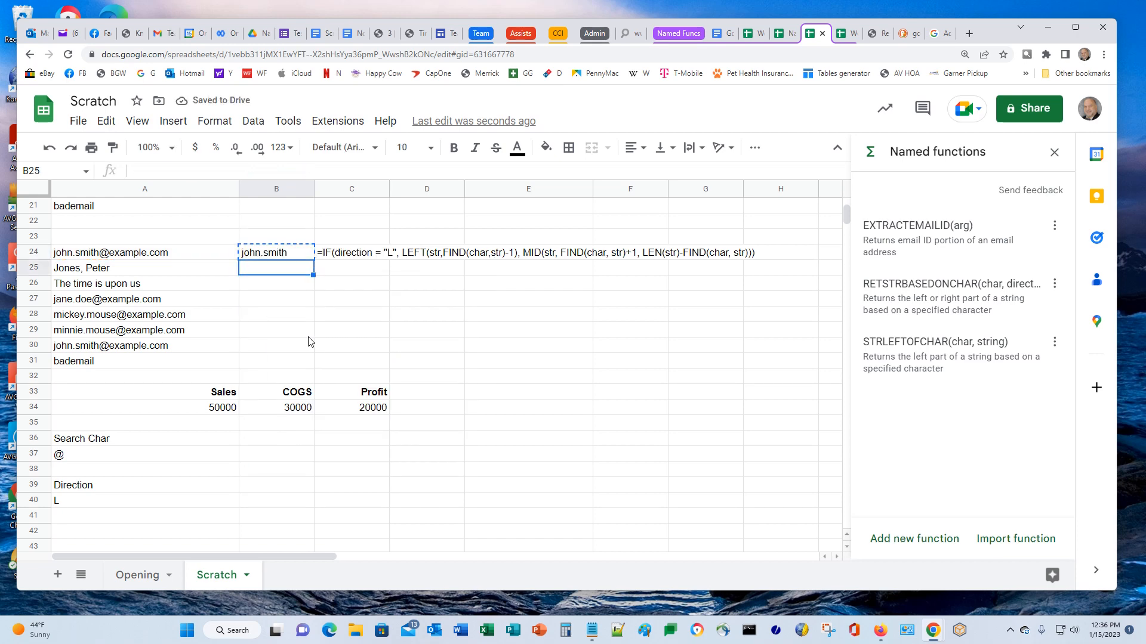
{"action": "key", "text": "ctrl+v"}
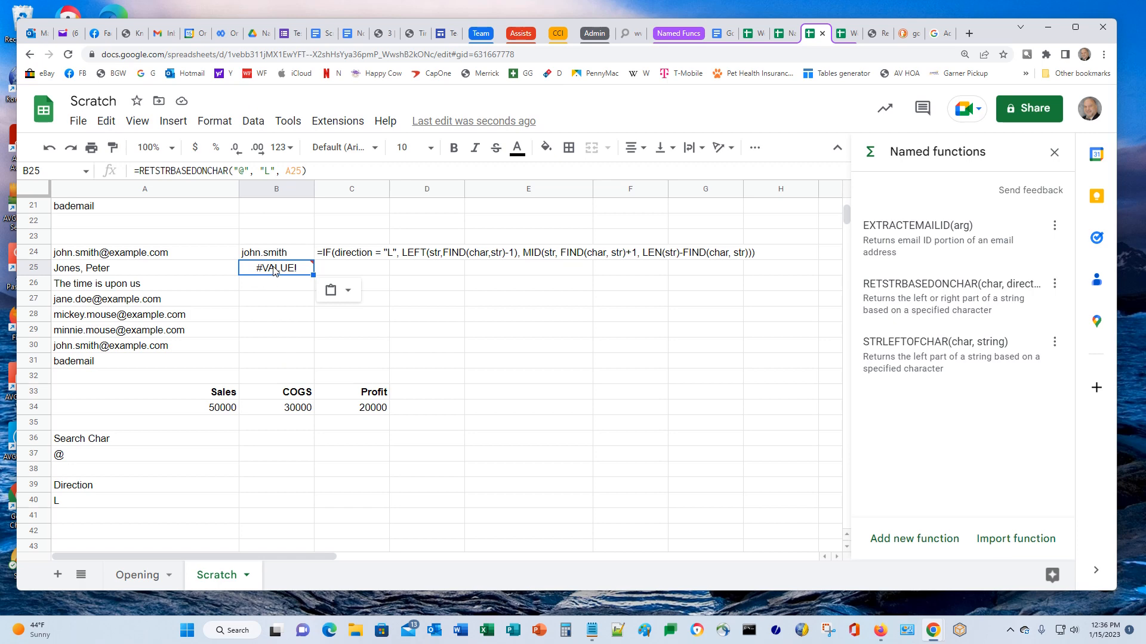
{"action": "mouse_move", "coordinate": [274, 271]}
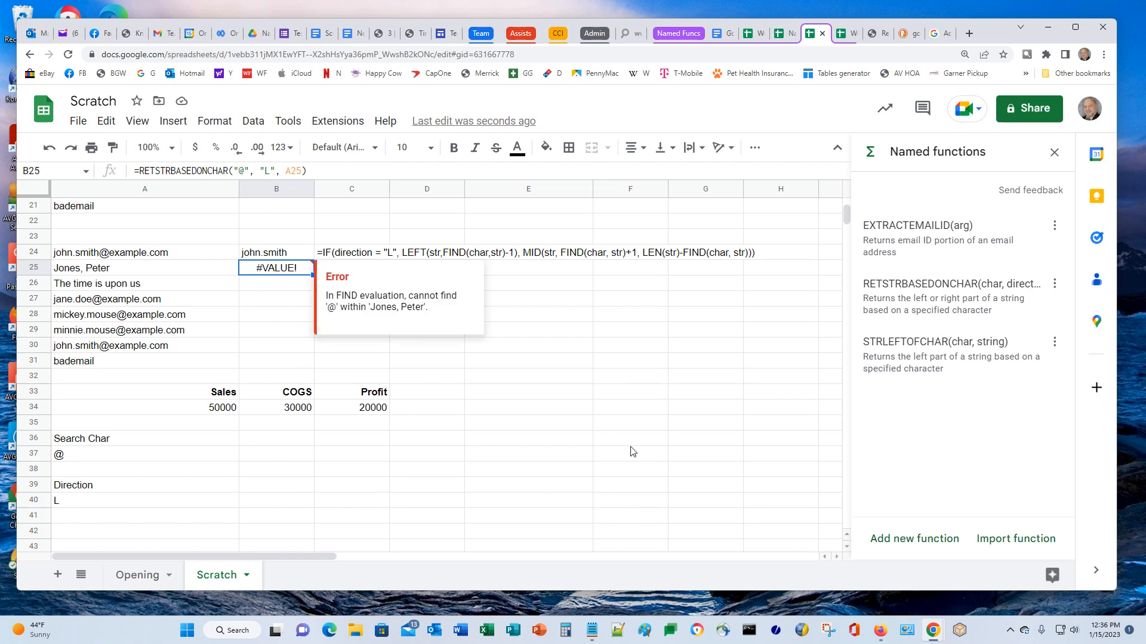
{"action": "left_click", "coordinate": [1054, 286]}
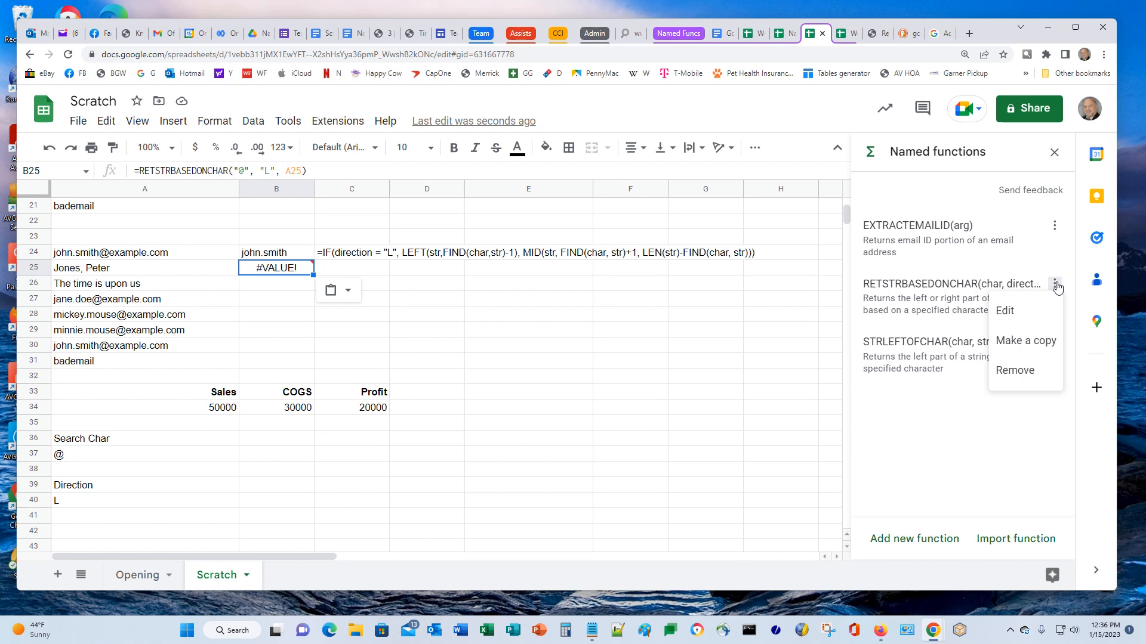
Wrap RETSTRBASEDONCHAR's definition in IFERROR(..., "") and update the function
{"action": "left_click", "coordinate": [1004, 311]}
{"action": "scroll", "coordinate": [985, 501], "scroll_direction": "down", "scroll_amount": 3}
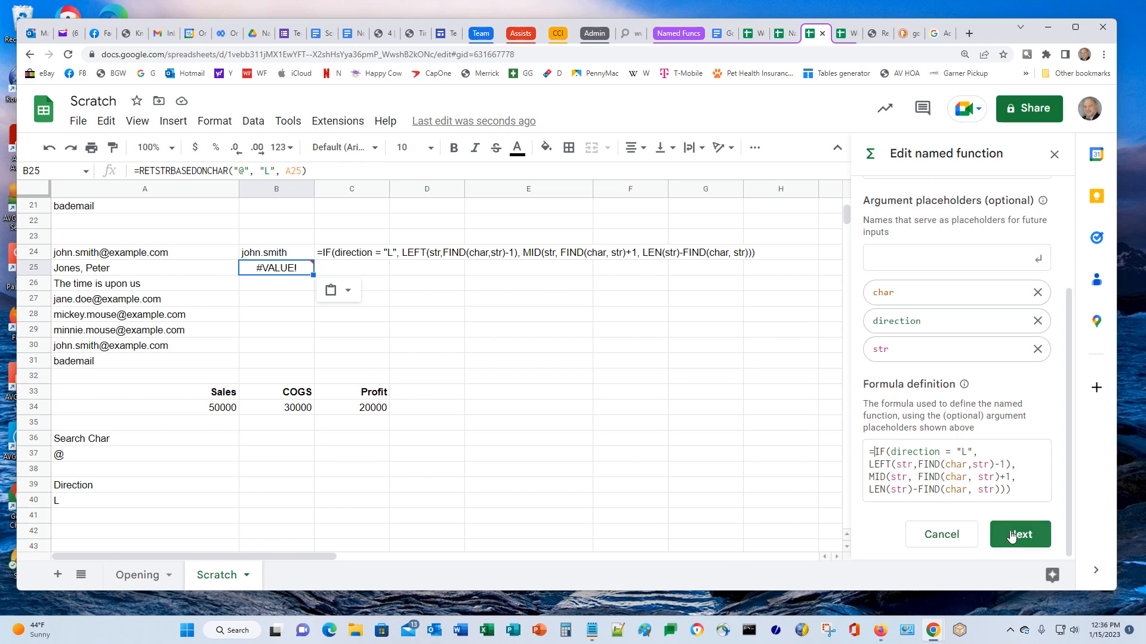
{"action": "type", "text": "IFERROR("}
{"action": "key", "text": "Down"}
{"action": "type", "text": "\"\")"}
{"action": "key", "text": "Return"}
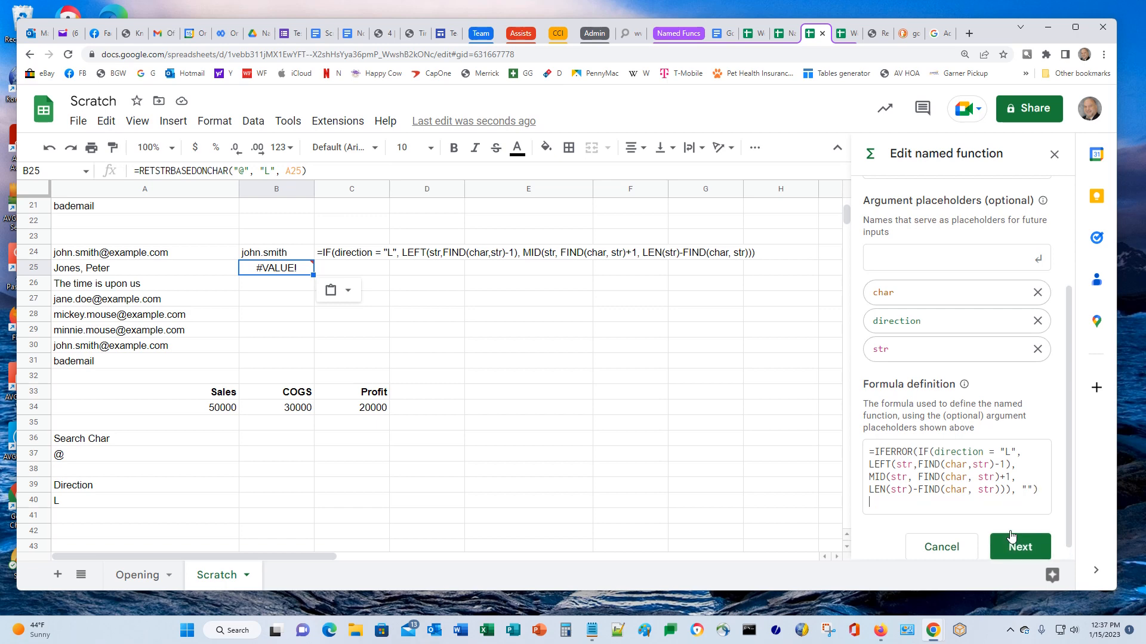
{"action": "key", "text": "BackSpace"}
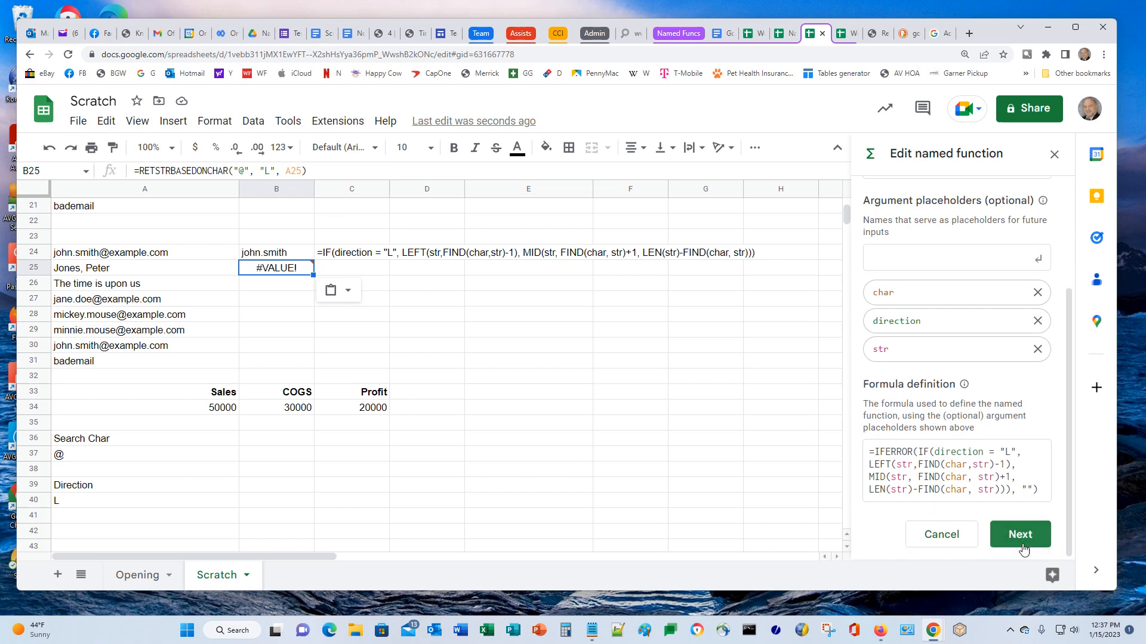
{"action": "left_click", "coordinate": [1016, 540]}
{"action": "left_click", "coordinate": [1018, 546]}
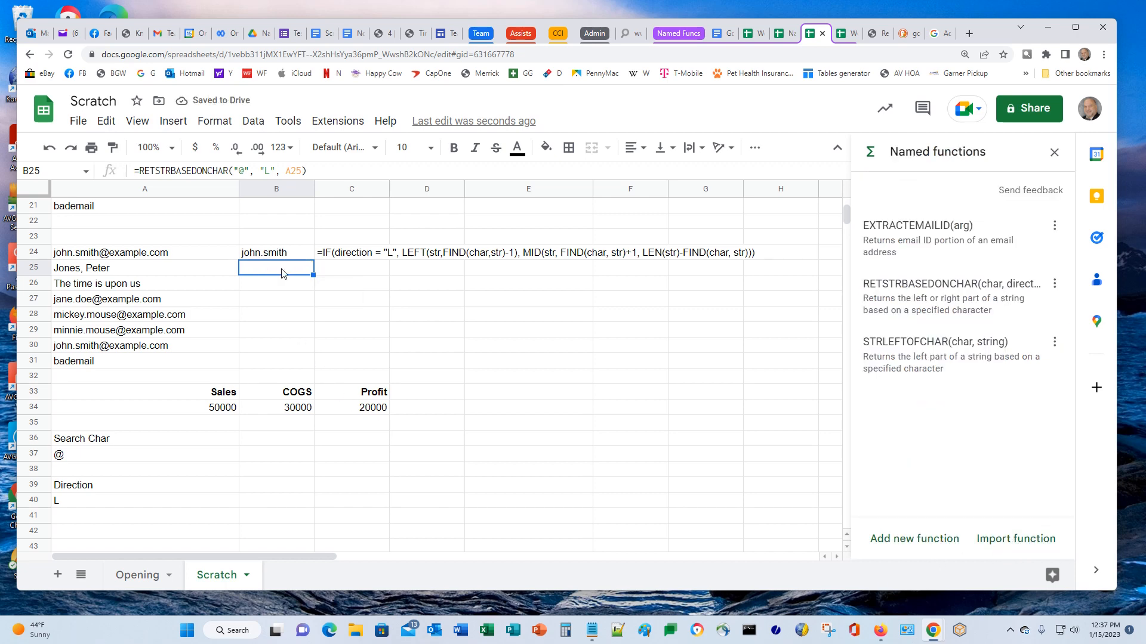
Change B25 to split on a comma and copy B24's formula into B26
{"action": "left_click", "coordinate": [240, 174]}
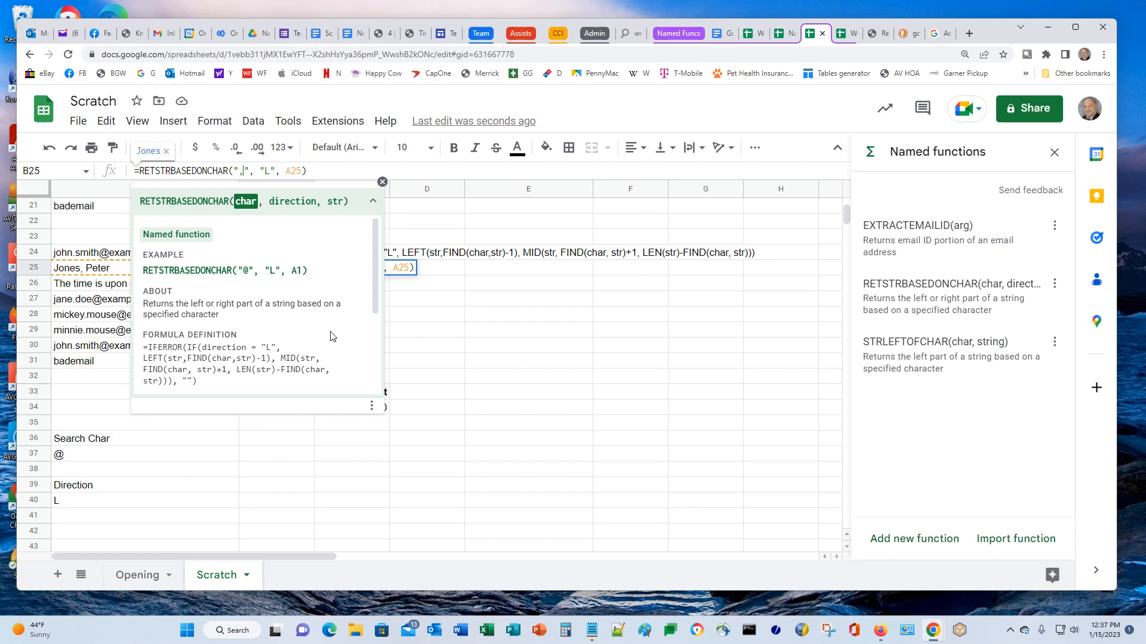
{"action": "key", "text": "Return"}
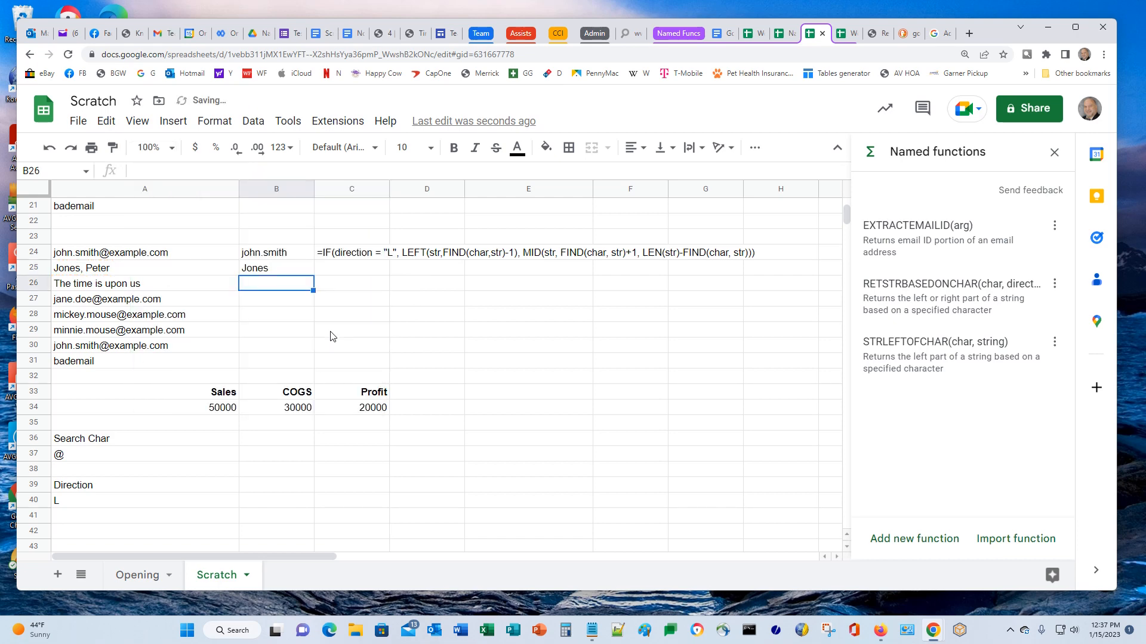
{"action": "key", "text": "Up"}
{"action": "key", "text": "Up"}
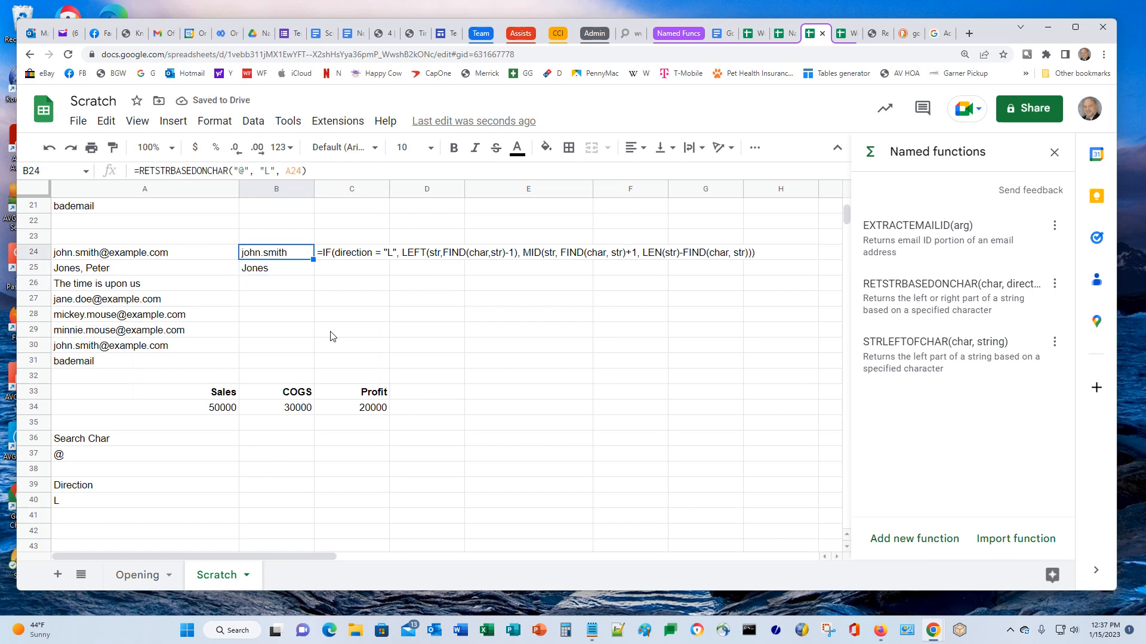
{"action": "key", "text": "ctrl+c"}
{"action": "key", "text": "Down"}
{"action": "key", "text": "Down"}
{"action": "key", "text": "ctrl+v"}
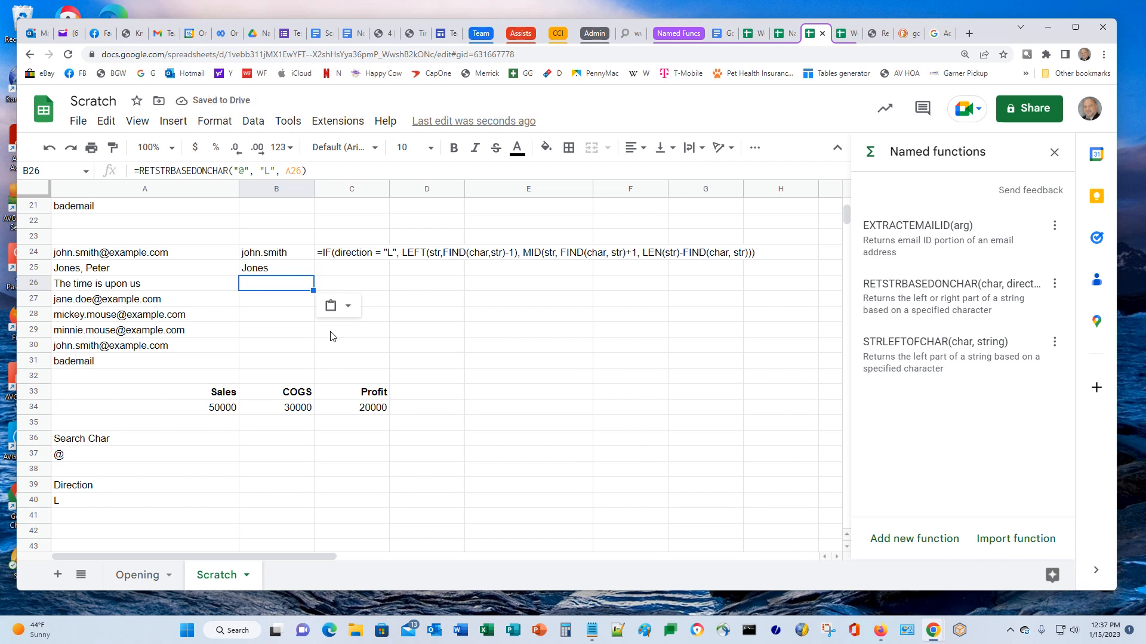
Show B26's formula as plain text in C26
{"action": "left_click_drag", "start_coordinate": [307, 171], "coordinate": [46, 163]}
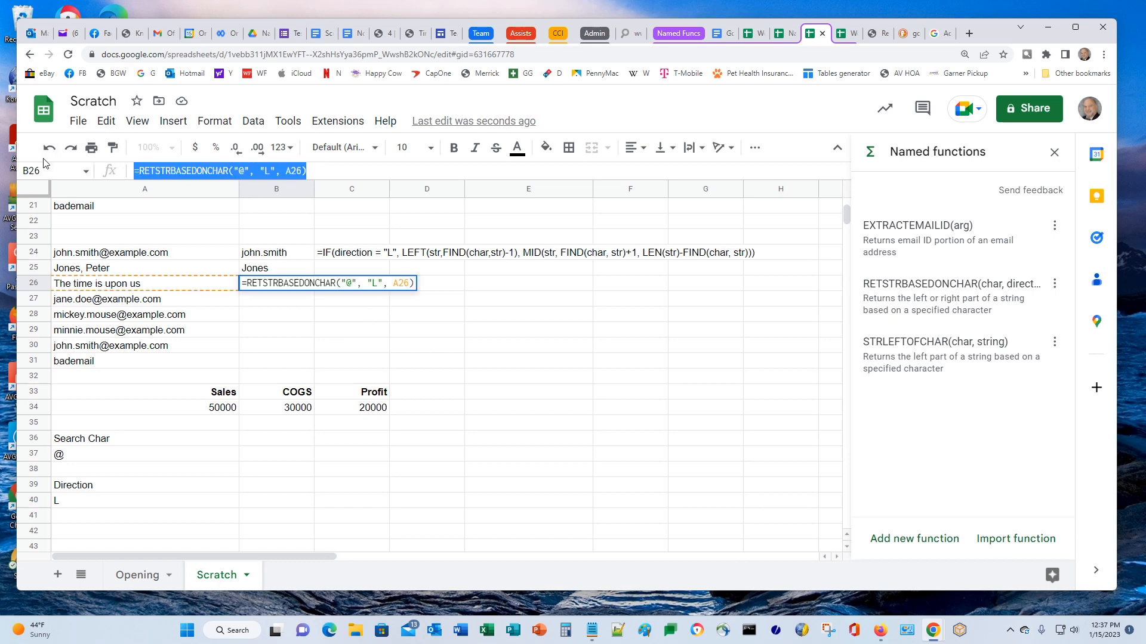
{"action": "left_click", "coordinate": [341, 316]}
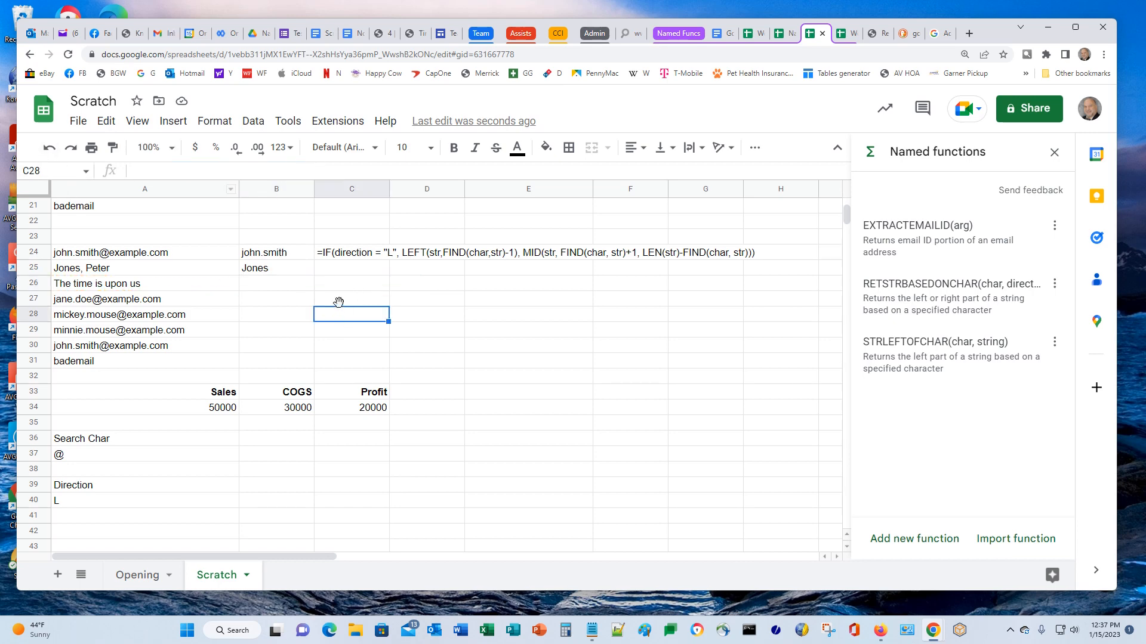
{"action": "left_click", "coordinate": [339, 283]}
{"action": "type", "text": "'"}
{"action": "key", "text": "ctrl+v"}
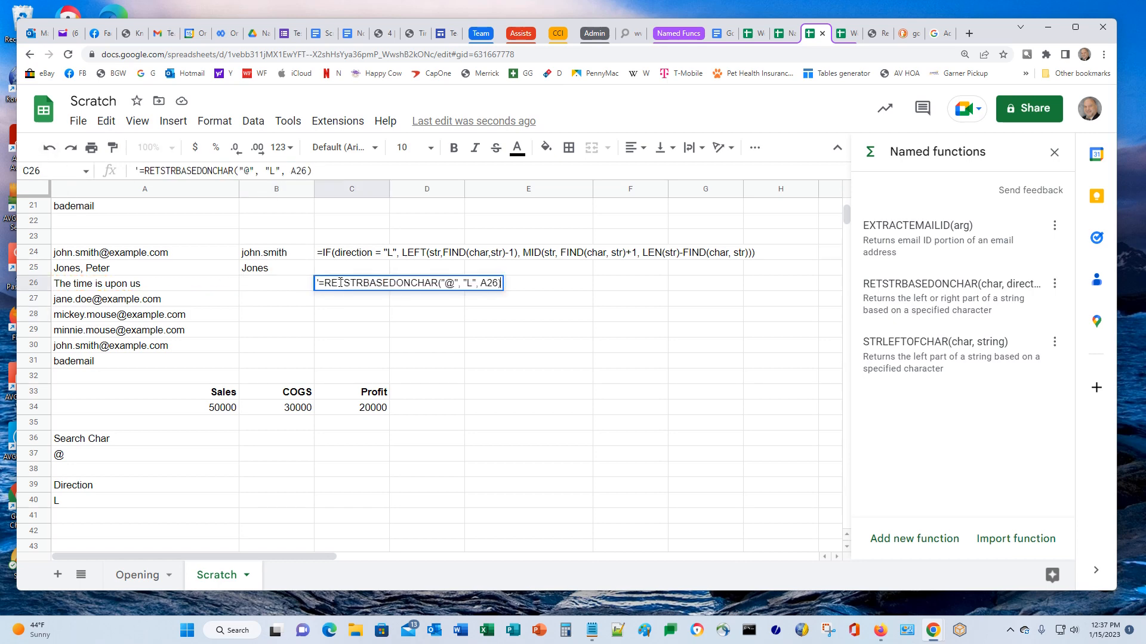
{"action": "key", "text": "Return"}
{"action": "key", "text": "Left"}
{"action": "key", "text": "Up"}
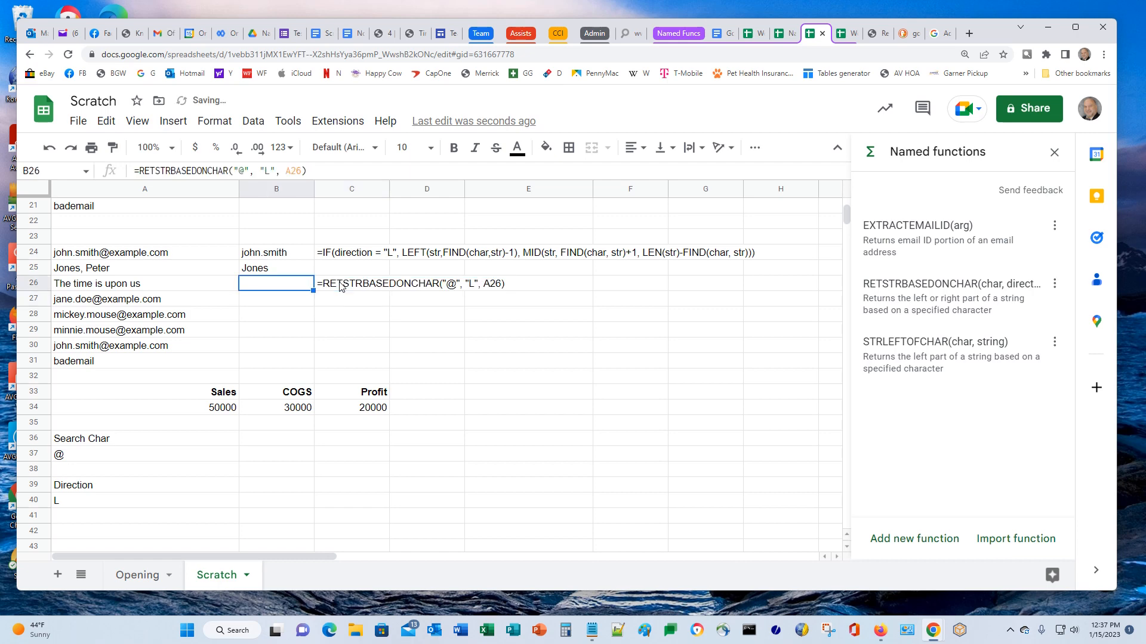
{"action": "key", "text": "Left"}
{"action": "key", "text": "Up"}
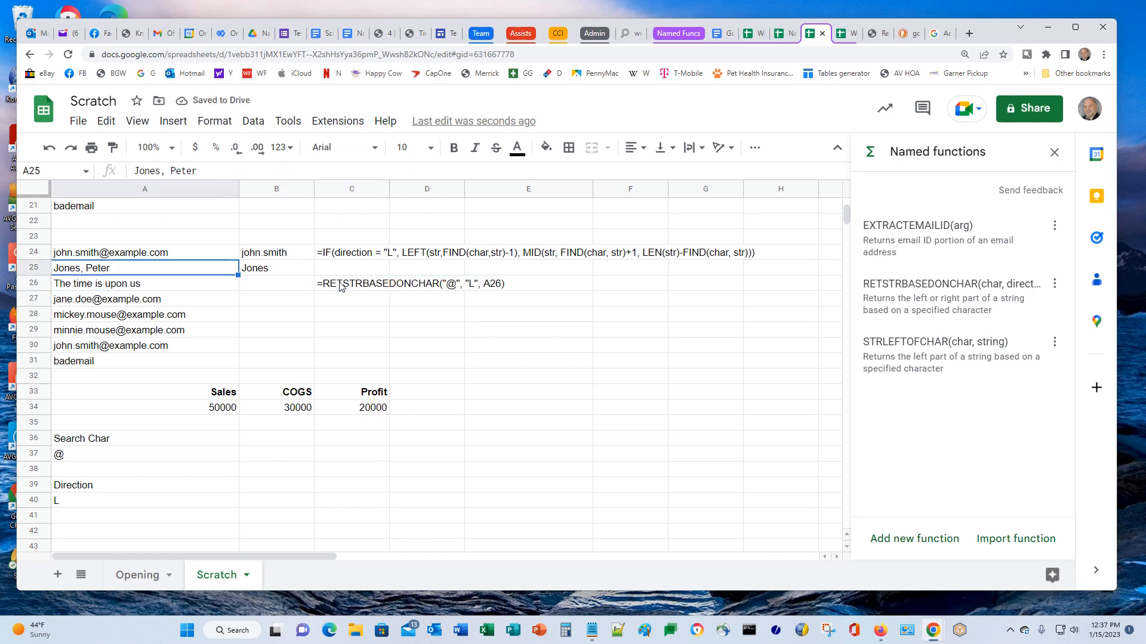
{"action": "key", "text": "ctrl+c"}
{"action": "key", "text": "Down"}
{"action": "key", "text": "Down"}
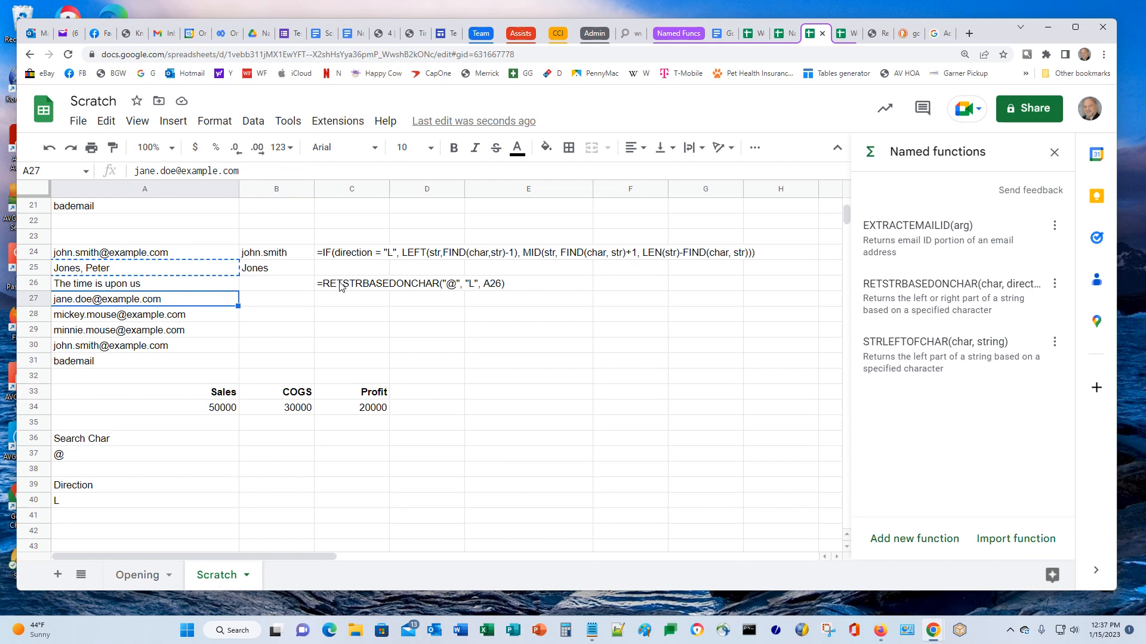
{"action": "key", "text": "ctrl+v"}
{"action": "key", "text": "Right"}
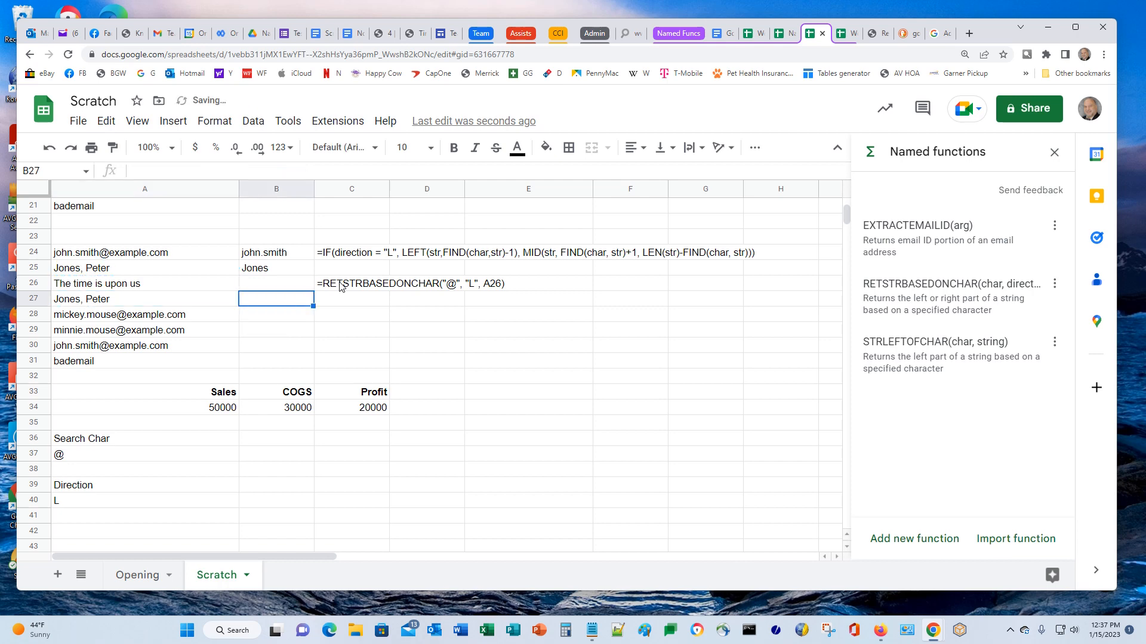
{"action": "key", "text": "Up"}
{"action": "key", "text": "Up"}
{"action": "key", "text": "ctrl+c"}
{"action": "key", "text": "Down"}
{"action": "key", "text": "Down"}
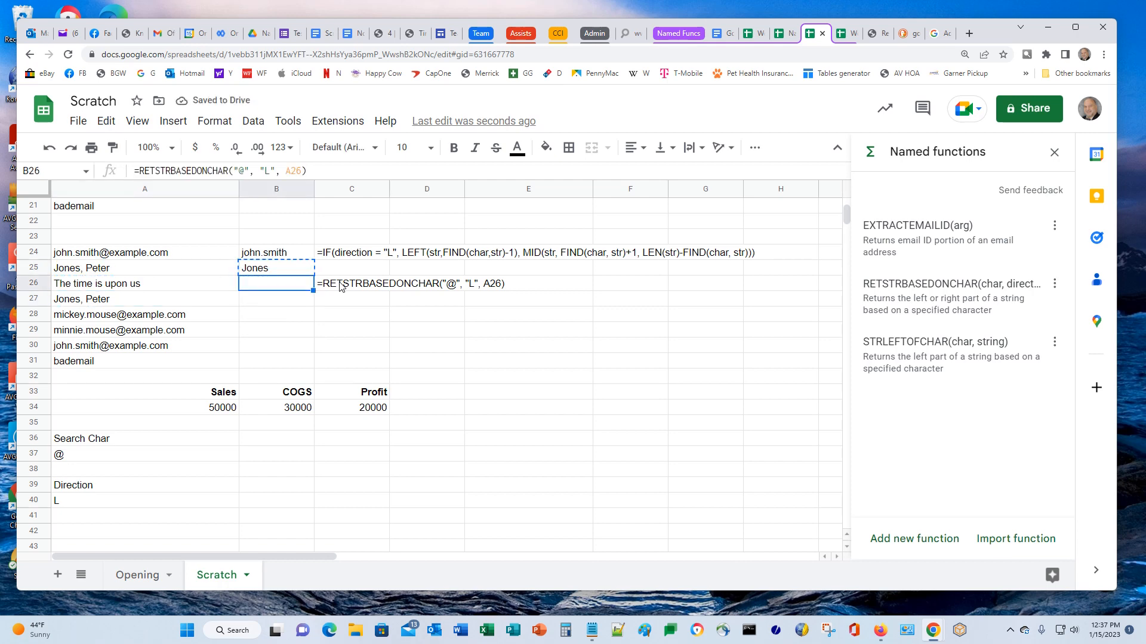
{"action": "key", "text": "ctrl+v"}
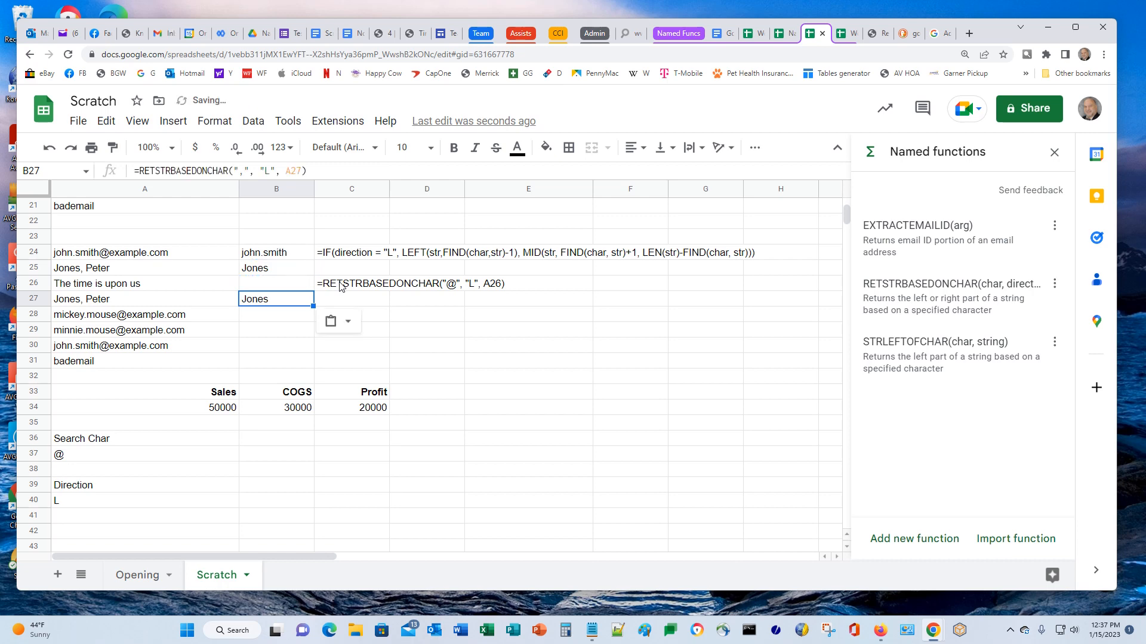
{"action": "left_click", "coordinate": [267, 171]}
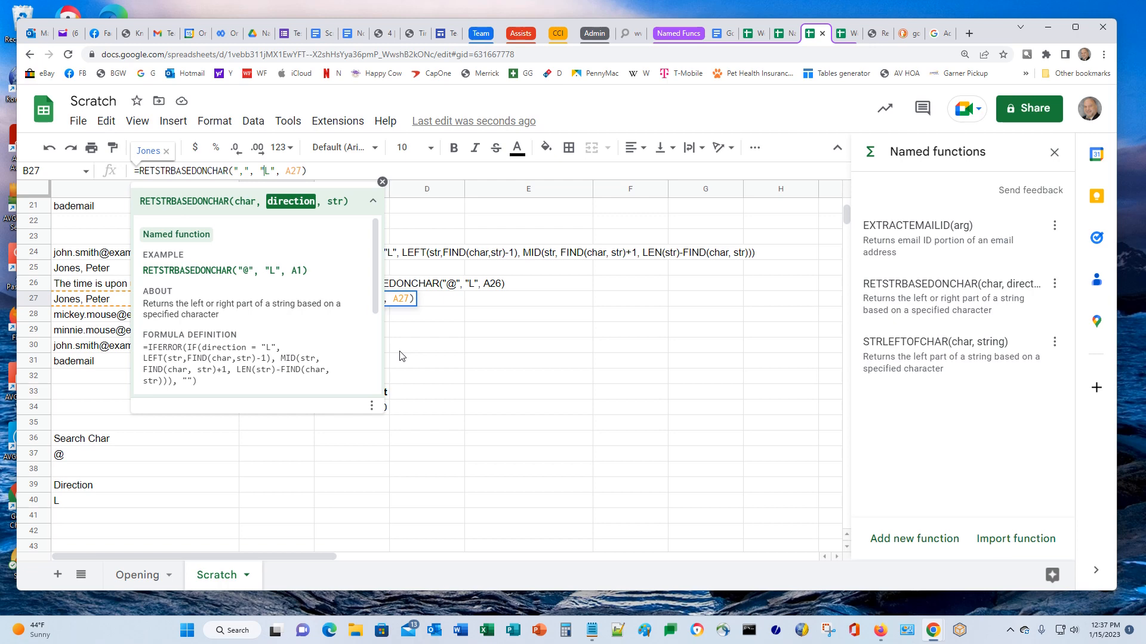
{"action": "type", "text": "R"}
{"action": "key", "text": "Return"}
{"action": "key", "text": "Up"}
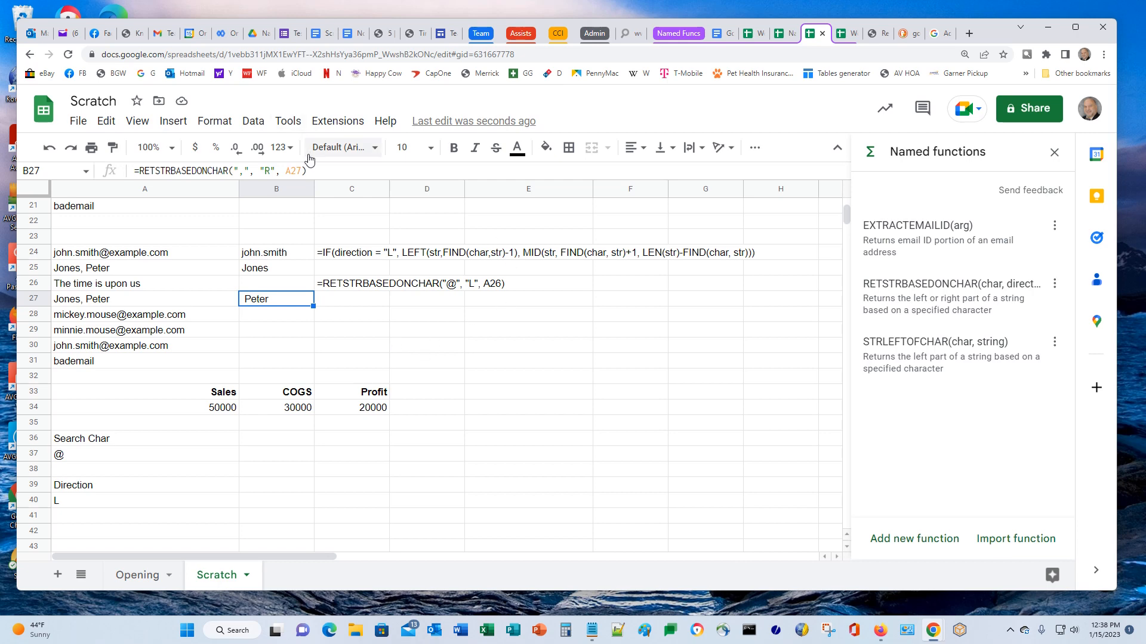
Begin wrapping B27's formula in TRIM(
{"action": "left_click", "coordinate": [326, 171]}
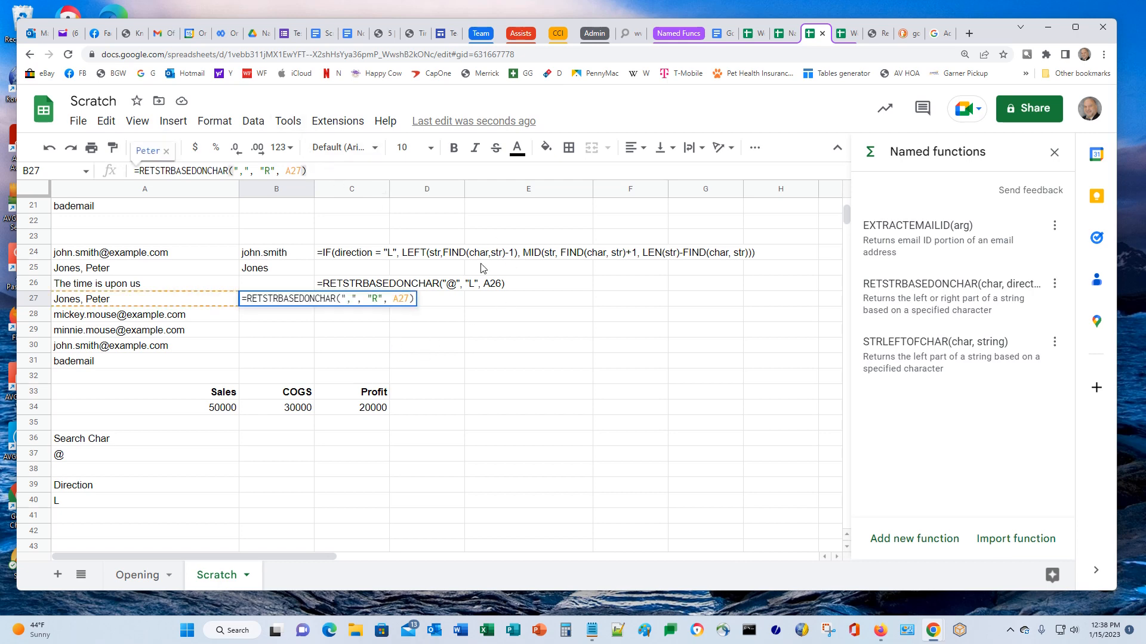
{"action": "key", "text": "Home"}
{"action": "type", "text": "TRIM("}
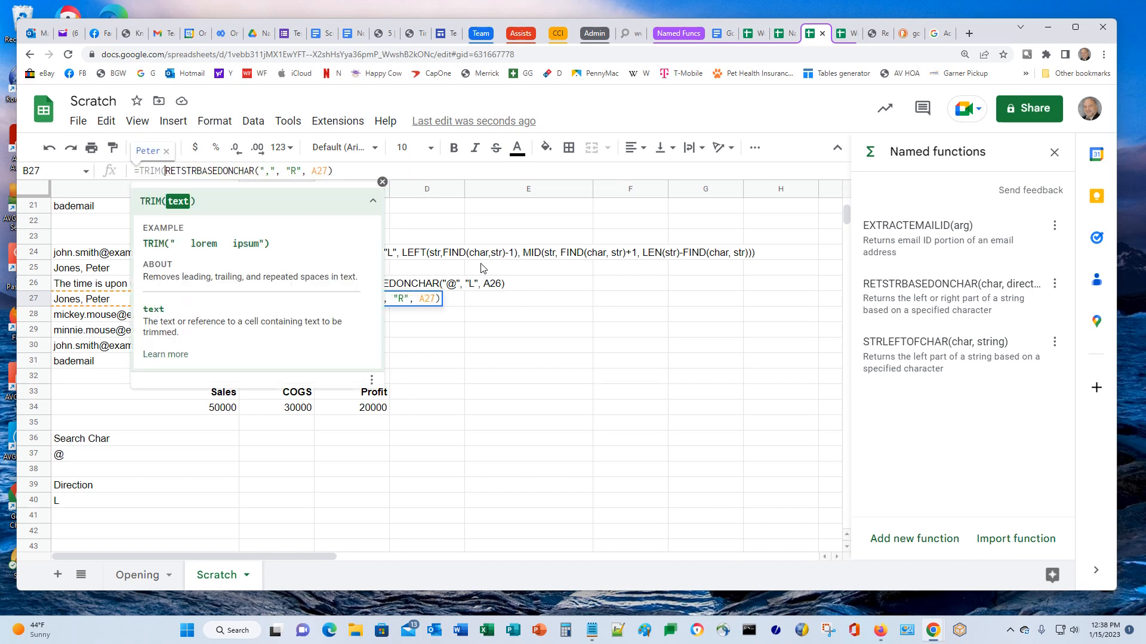
{"action": "type", "text": ")"}
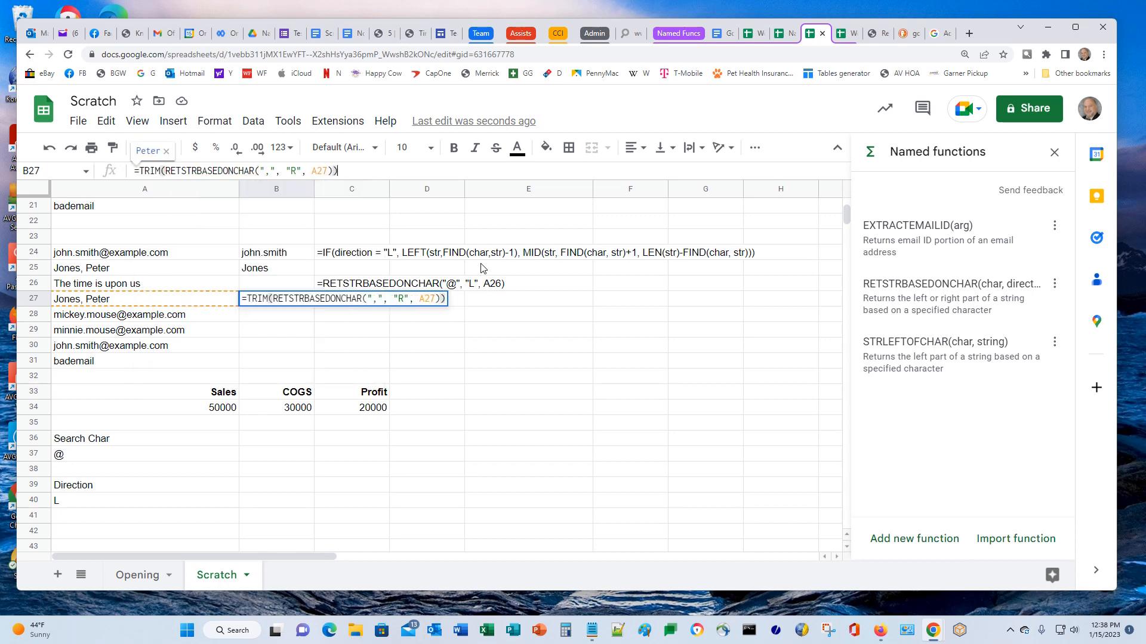
Finish the TRIM wrapper around B27's RETSTRBASEDONCHAR formula
{"action": "key", "text": "Return"}
{"action": "key", "text": "Up"}
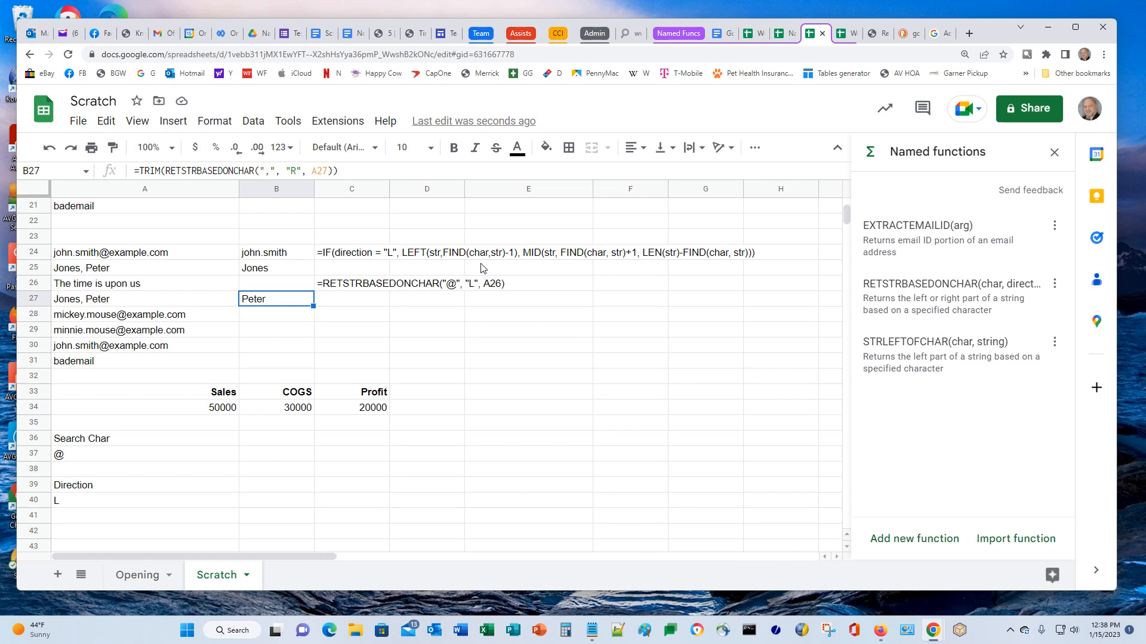
{"action": "left_click", "coordinate": [297, 169]}
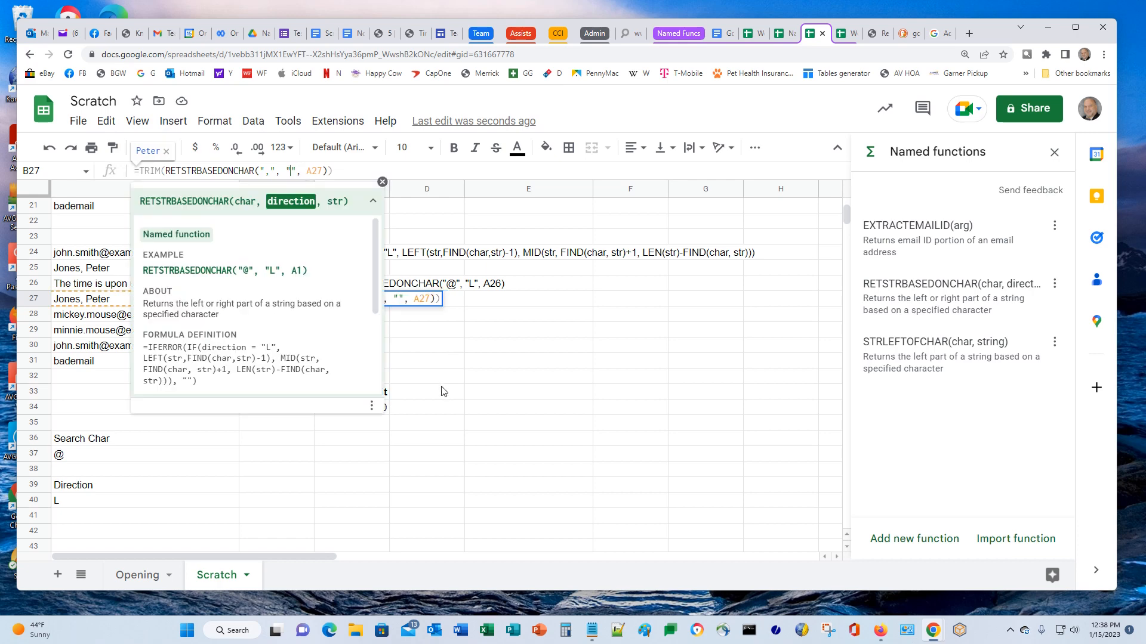
{"action": "key", "text": "Return"}
{"action": "key", "text": "Up"}
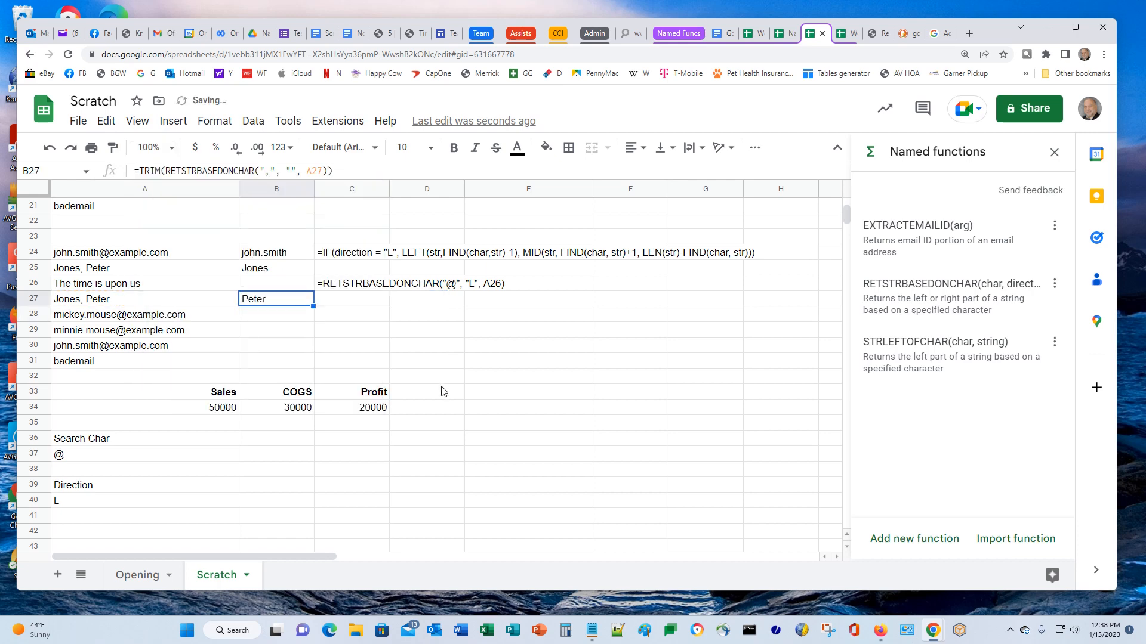
Change B27's direction to lowercase "l" so it returns Jones
{"action": "left_click", "coordinate": [284, 166]}
{"action": "type", "text": "l"}
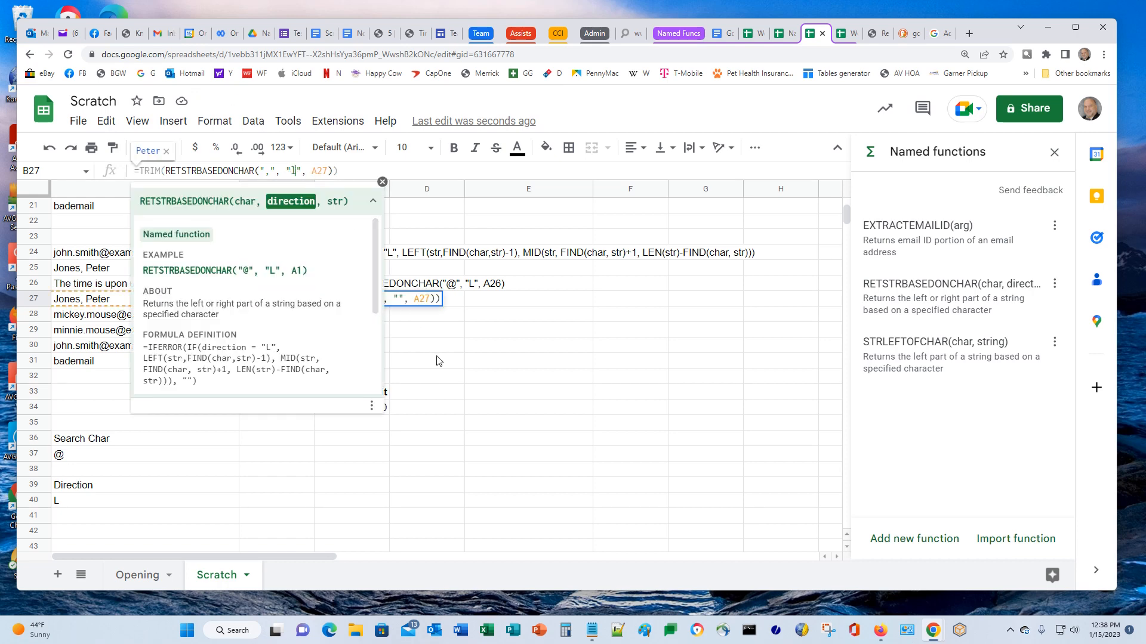
{"action": "key", "text": "Return"}
{"action": "key", "text": "Up"}
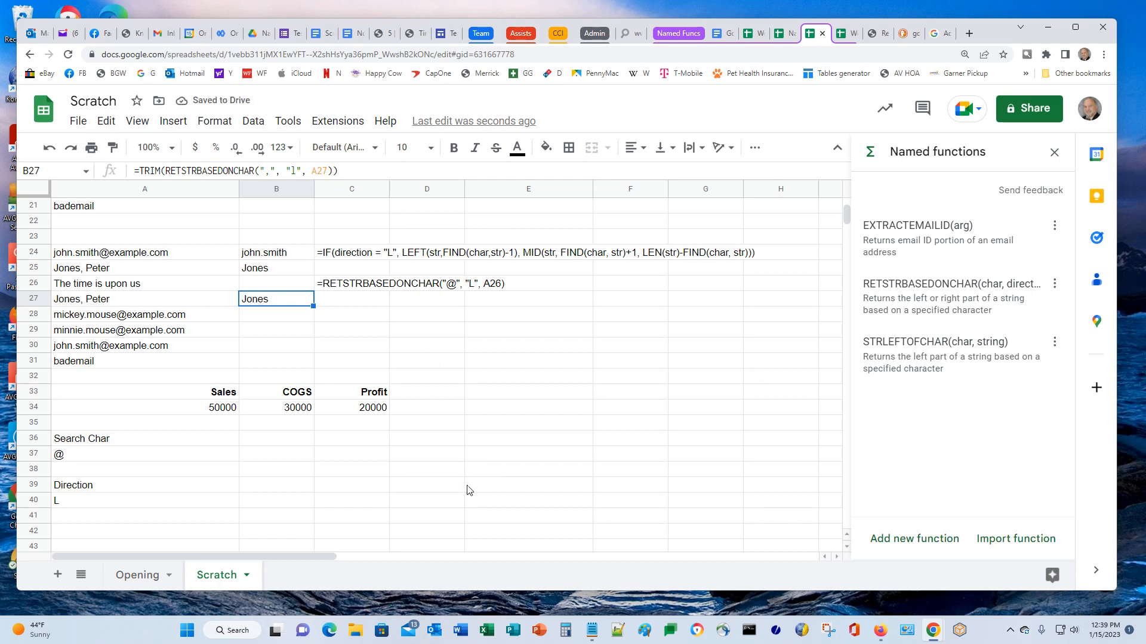
Wrap direction in UPPER() in RETSTRBASEDONCHAR's definition and update the function
{"action": "left_click", "coordinate": [1053, 285]}
{"action": "left_click", "coordinate": [1008, 310]}
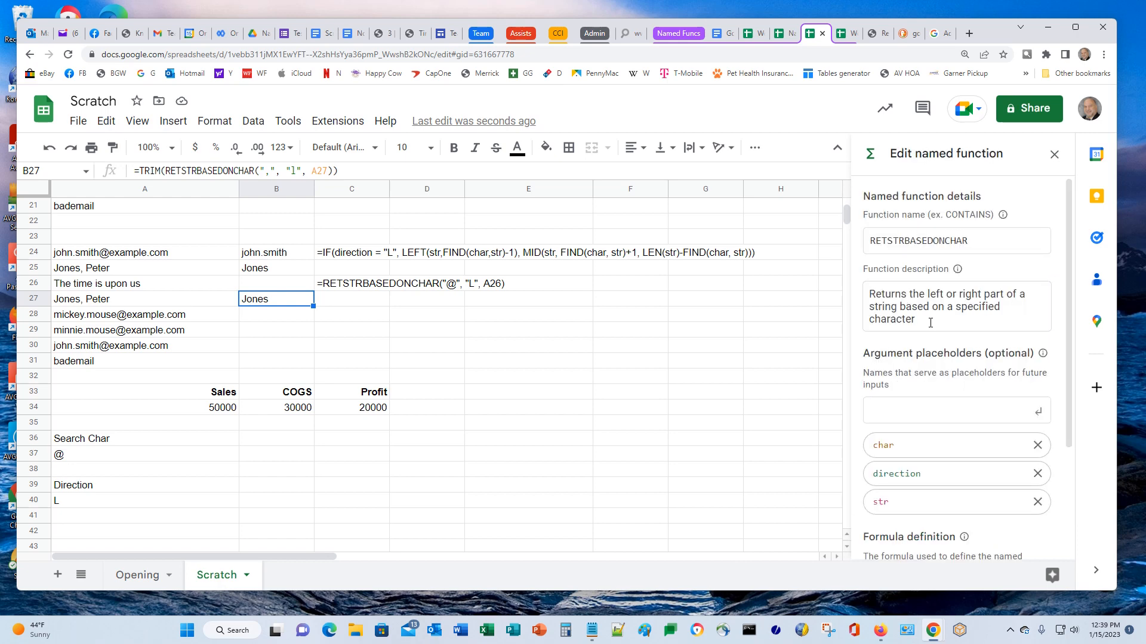
{"action": "scroll", "coordinate": [934, 333], "scroll_direction": "down", "scroll_amount": 5}
{"action": "scroll", "coordinate": [933, 333], "scroll_direction": "down", "scroll_amount": 1}
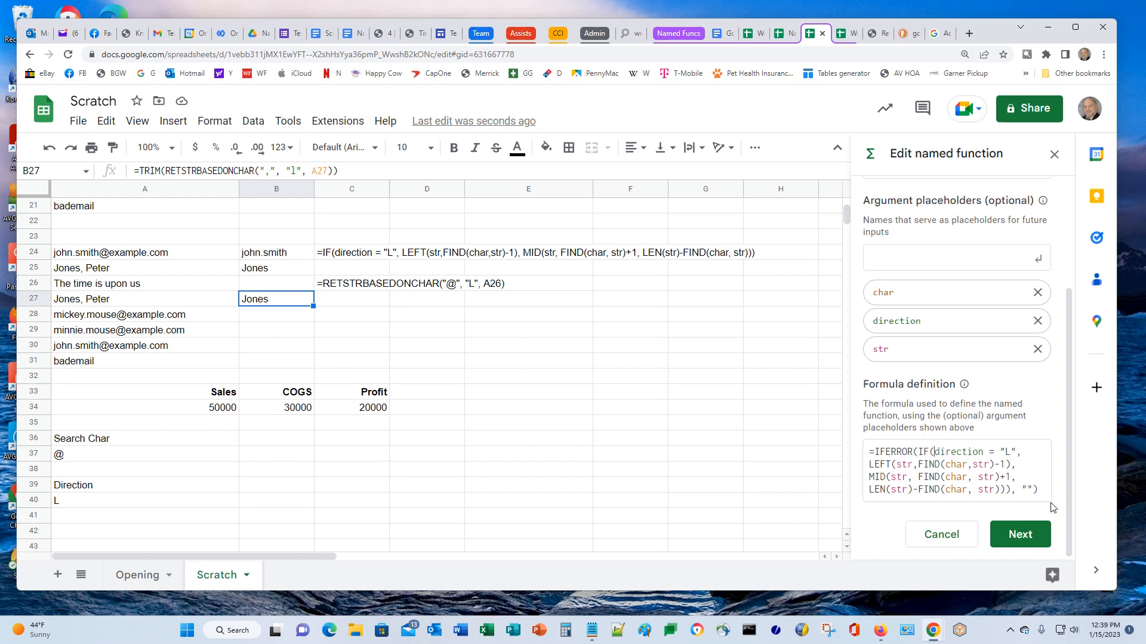
{"action": "type", "text": "UPPER"}
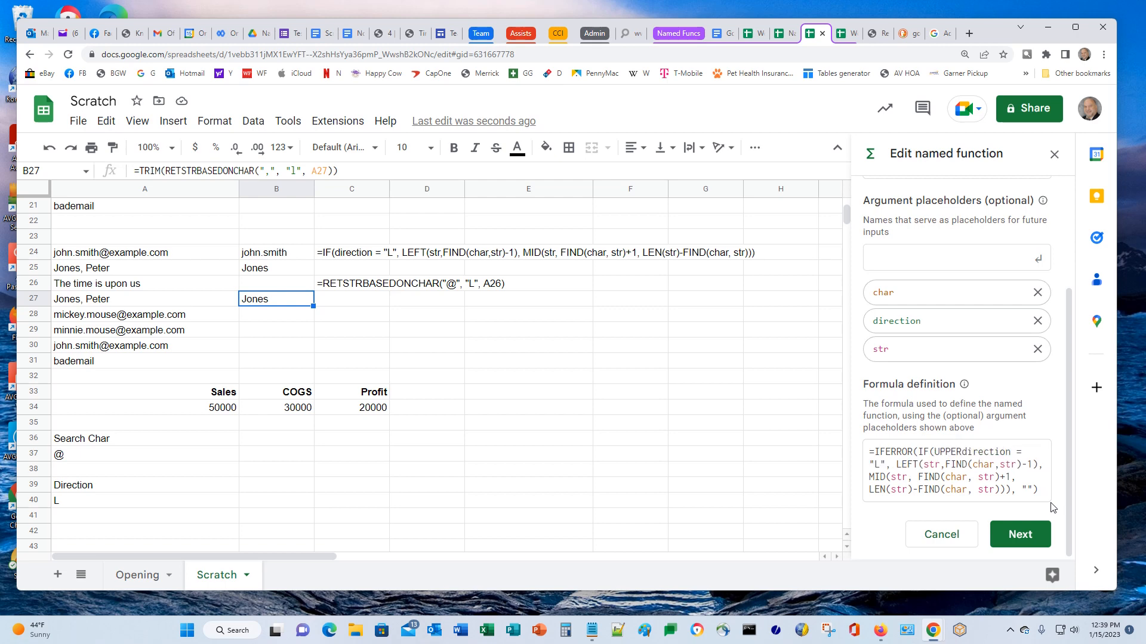
{"action": "type", "text": "("}
{"action": "key", "text": "Right"}
{"action": "type", "text": ")"}
{"action": "left_click", "coordinate": [1018, 538]}
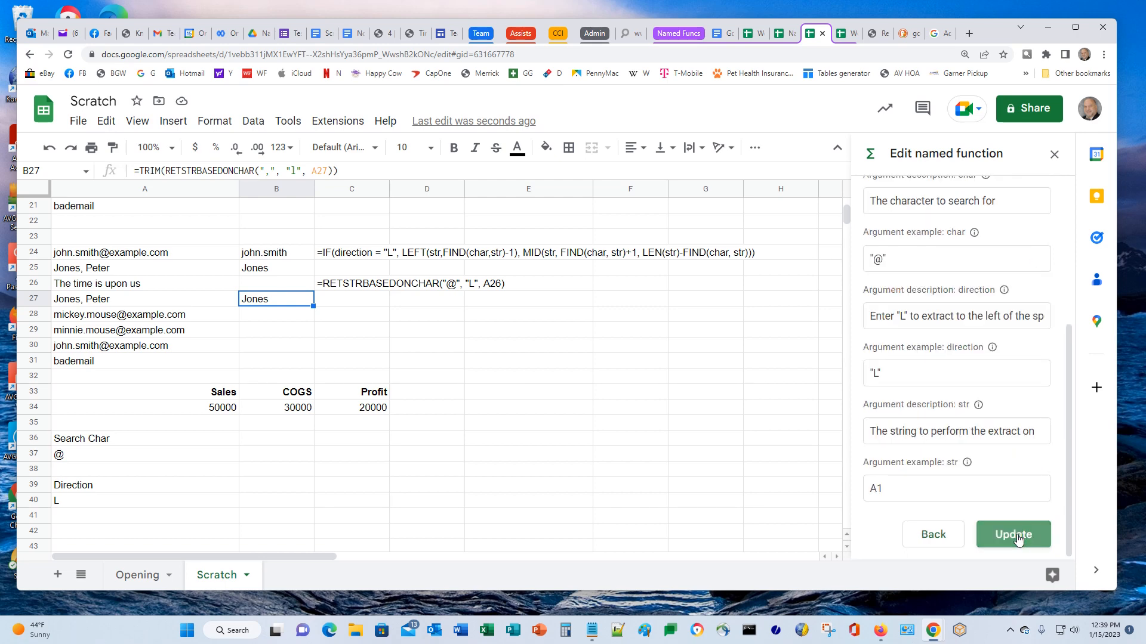
{"action": "left_click", "coordinate": [1014, 535]}
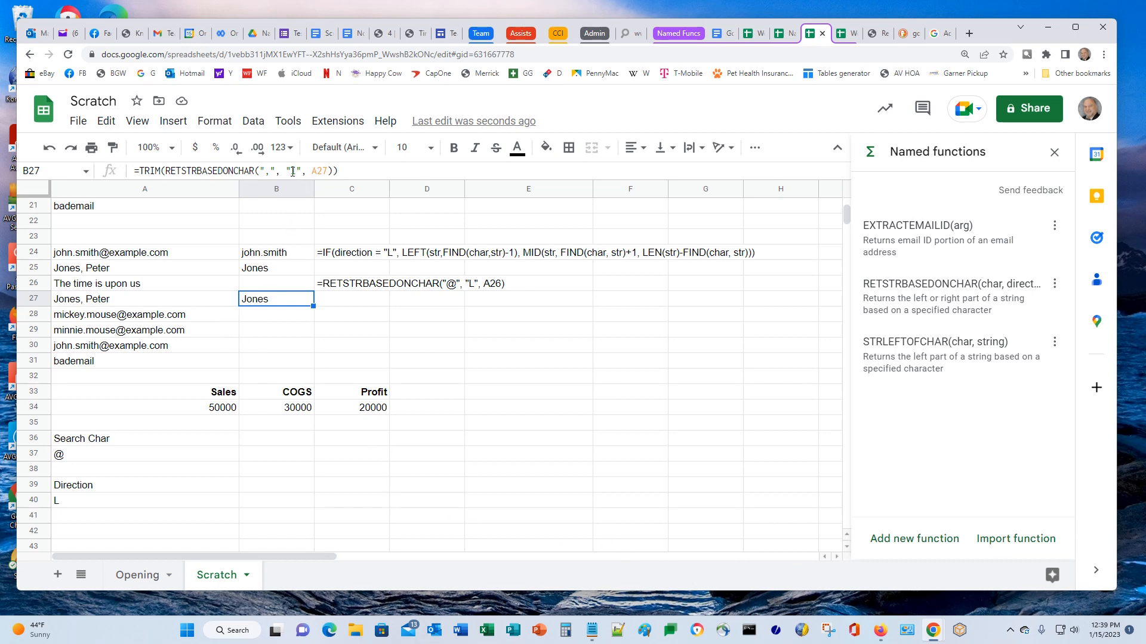
Check B24 and B25, then copy A27's surname-first name into A28
{"action": "left_click", "coordinate": [256, 255]}
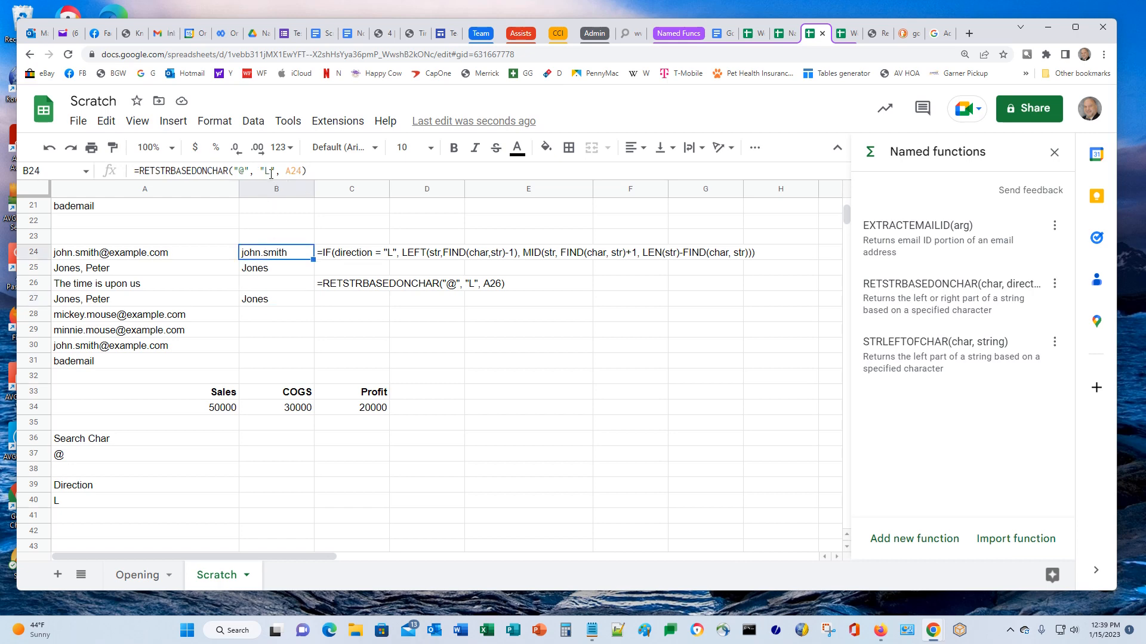
{"action": "left_click", "coordinate": [260, 268]}
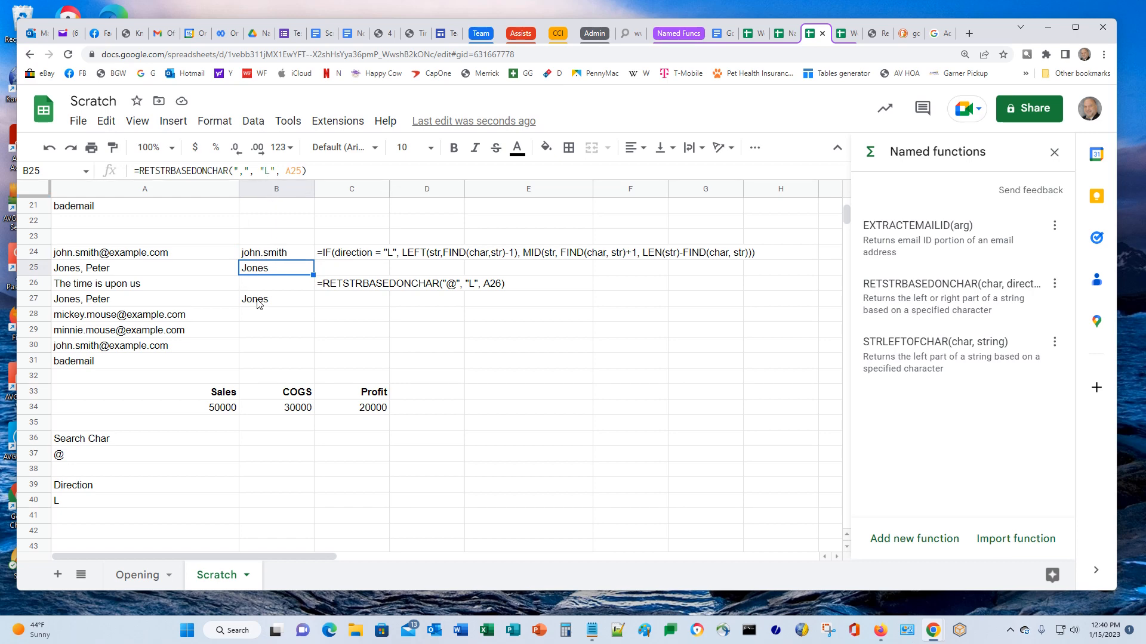
{"action": "left_click", "coordinate": [82, 303]}
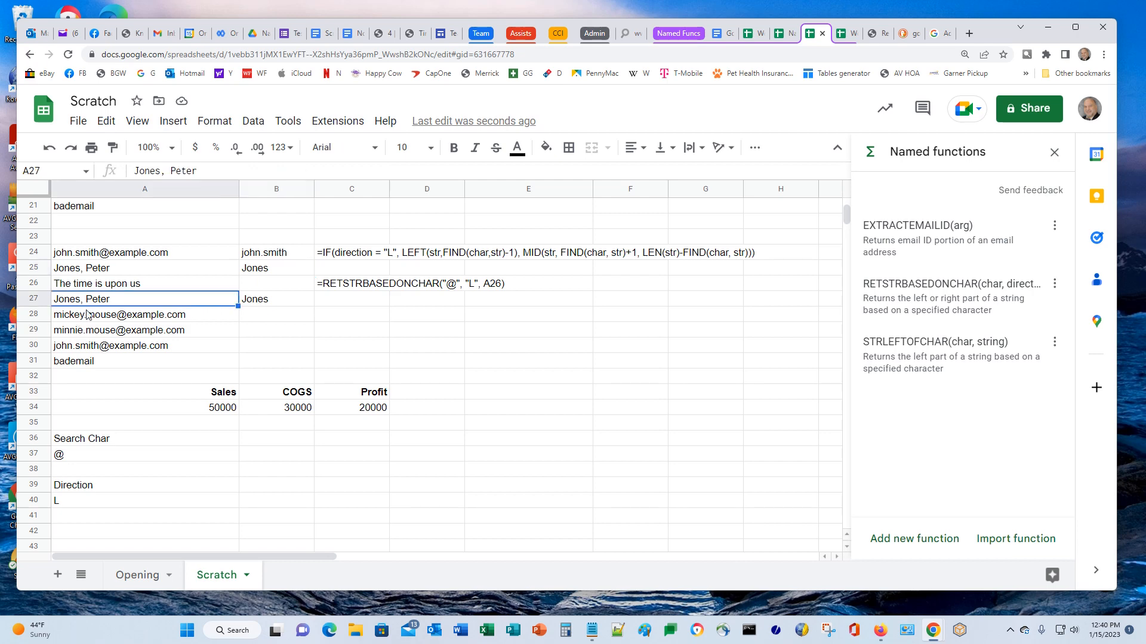
{"action": "mouse_move", "coordinate": [105, 337]}
{"action": "key", "text": "Down"}
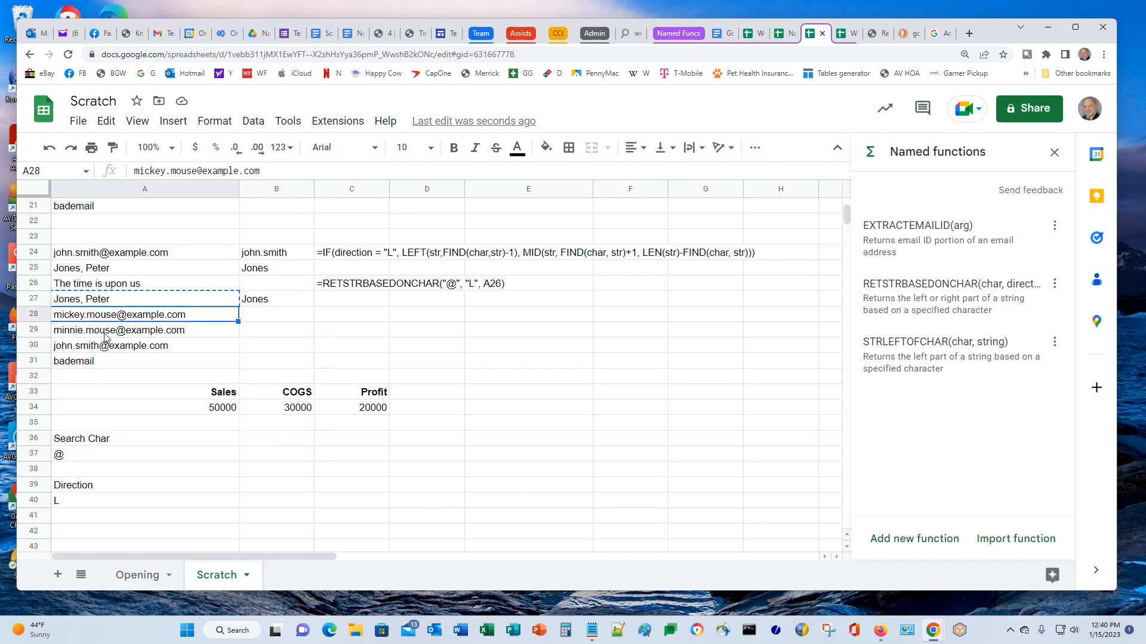
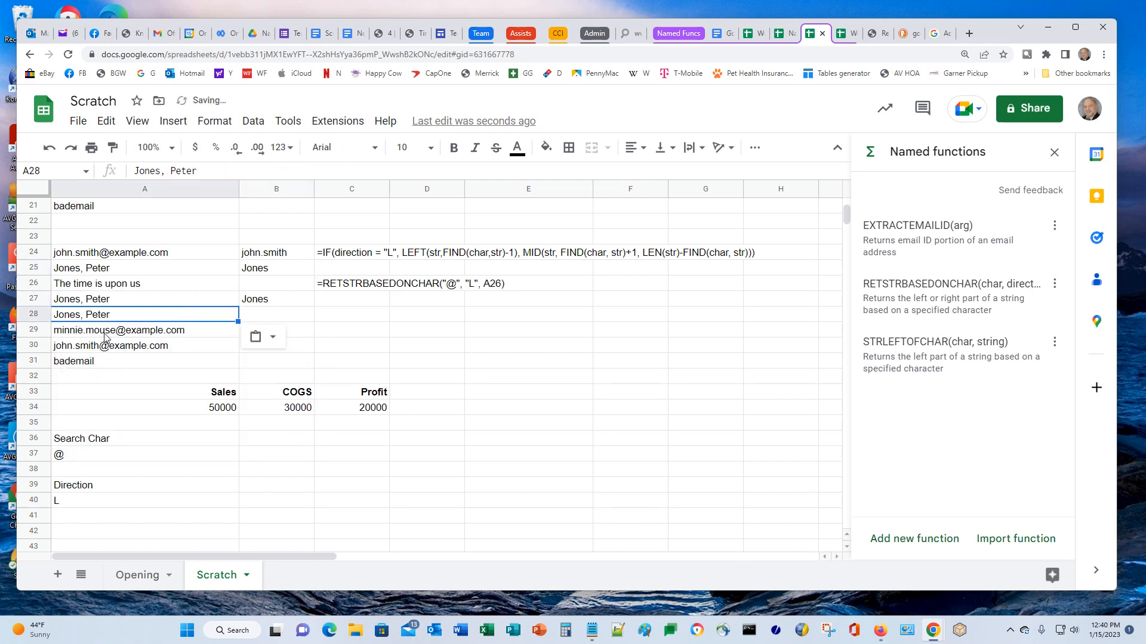
Copy B27's formula to B28 with direction R to return the text after the comma
{"action": "key", "text": "Right"}
{"action": "key", "text": "Up"}
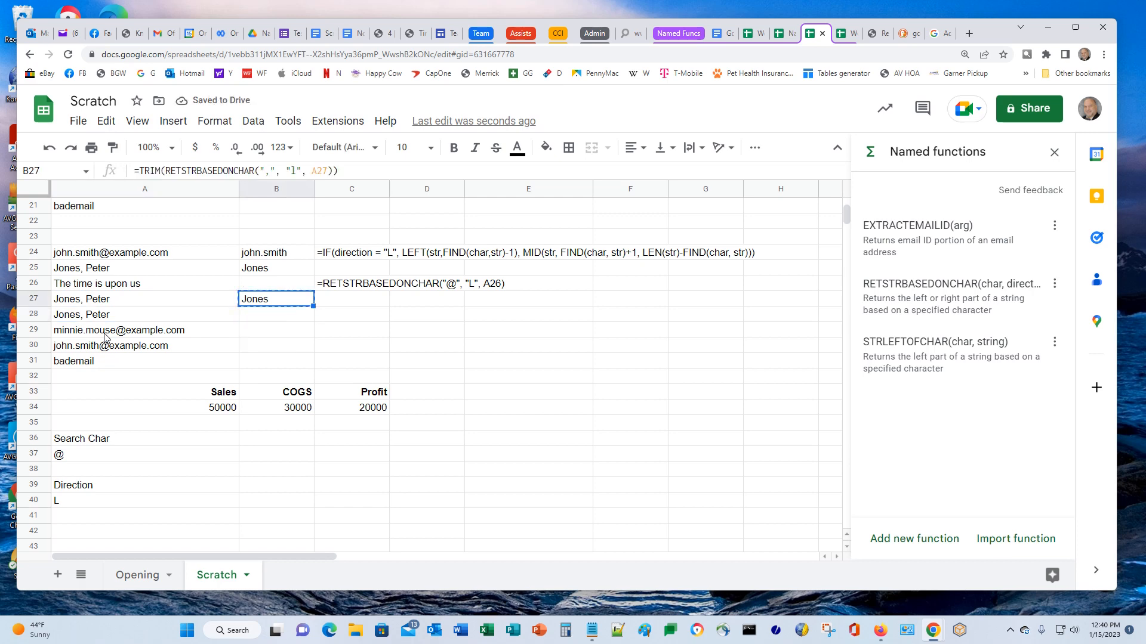
{"action": "key", "text": "ctrl+c"}
{"action": "key", "text": "Down"}
{"action": "key", "text": "ctrl+v"}
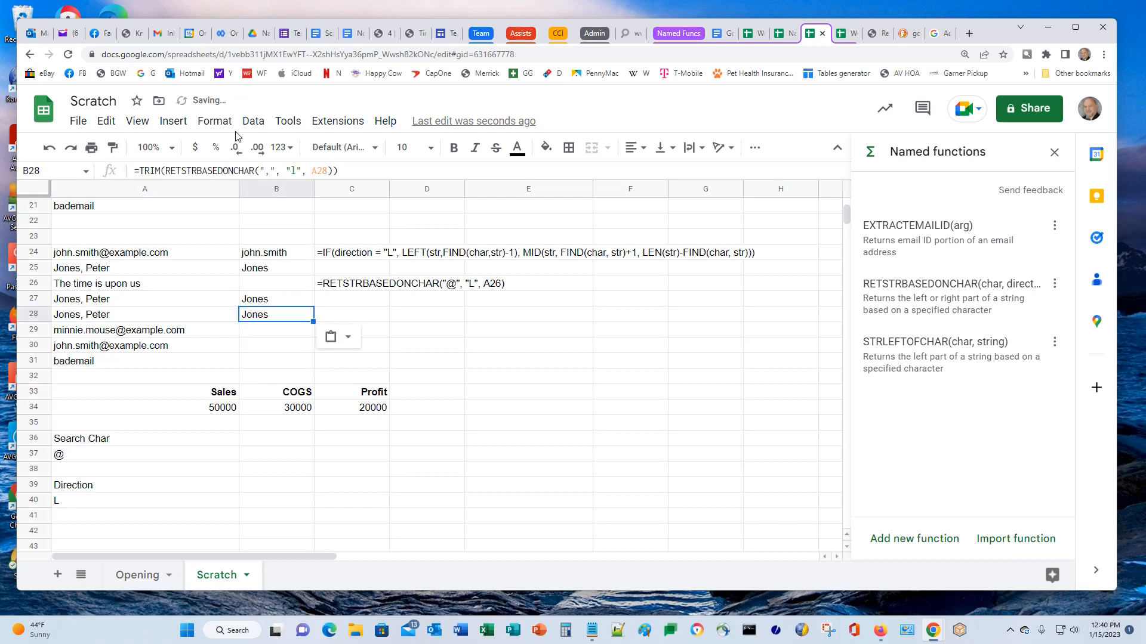
{"action": "left_click", "coordinate": [293, 171]}
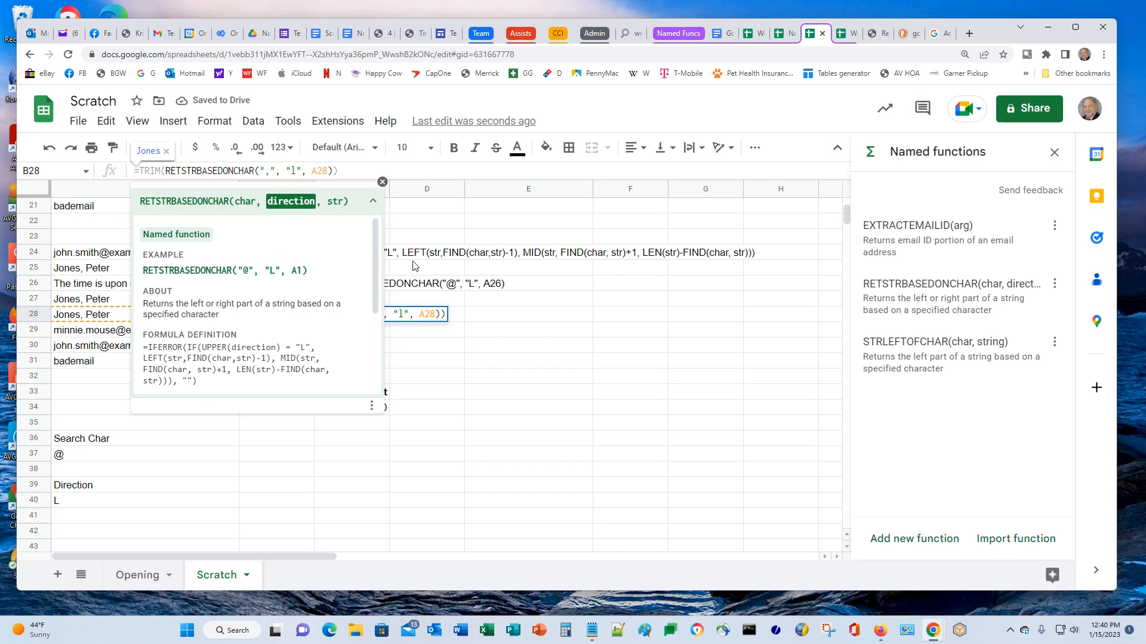
{"action": "type", "text": "R"}
{"action": "key", "text": "Delete"}
{"action": "key", "text": "Return"}
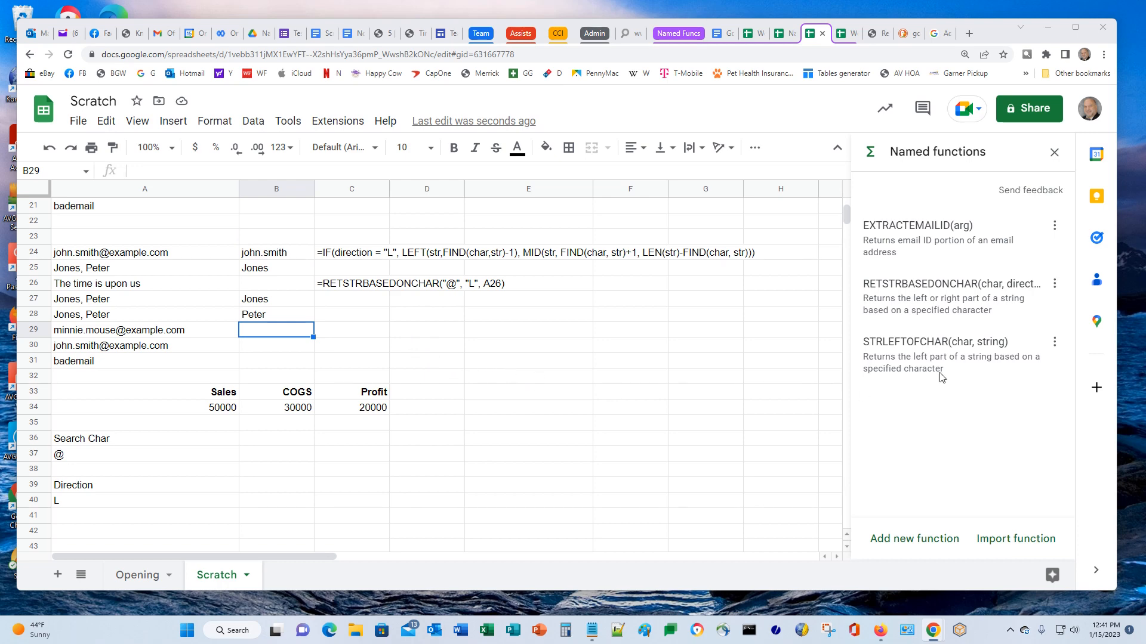
Create named function DOUBLE with placeholder arg and definition =arg*2
{"action": "left_click", "coordinate": [906, 540]}
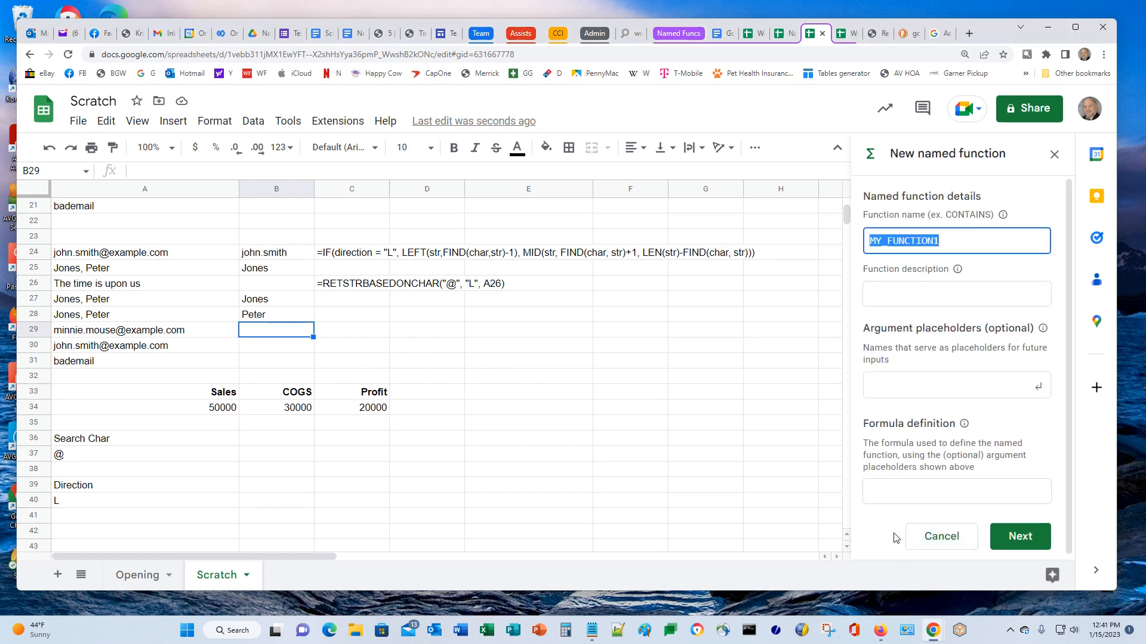
{"action": "type", "text": "DOUBLE"}
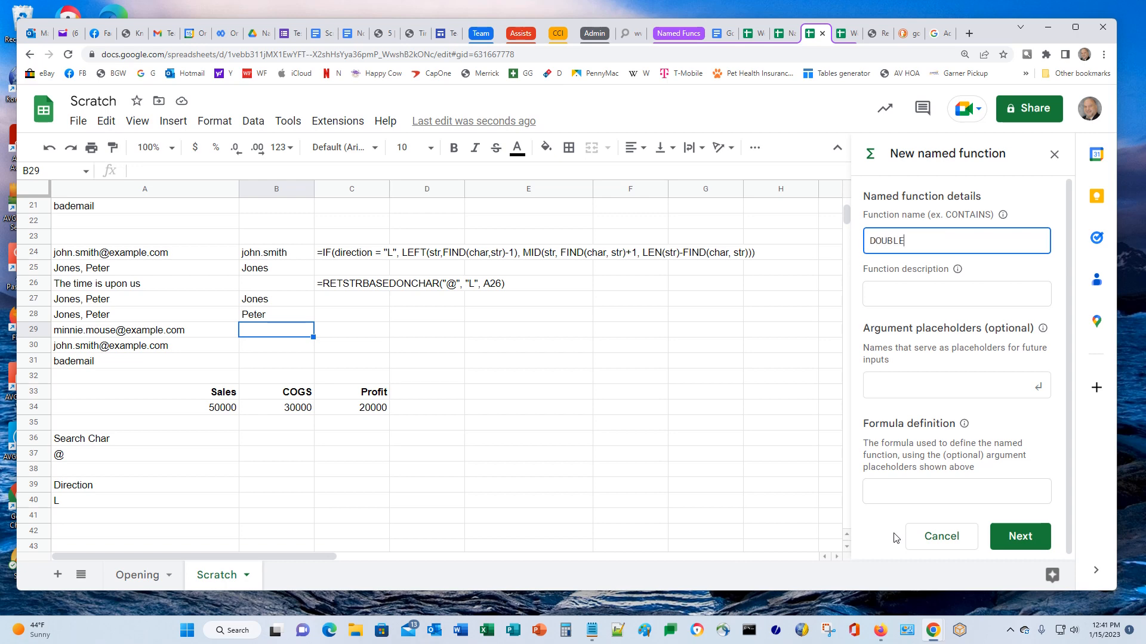
{"action": "left_click", "coordinate": [929, 306]}
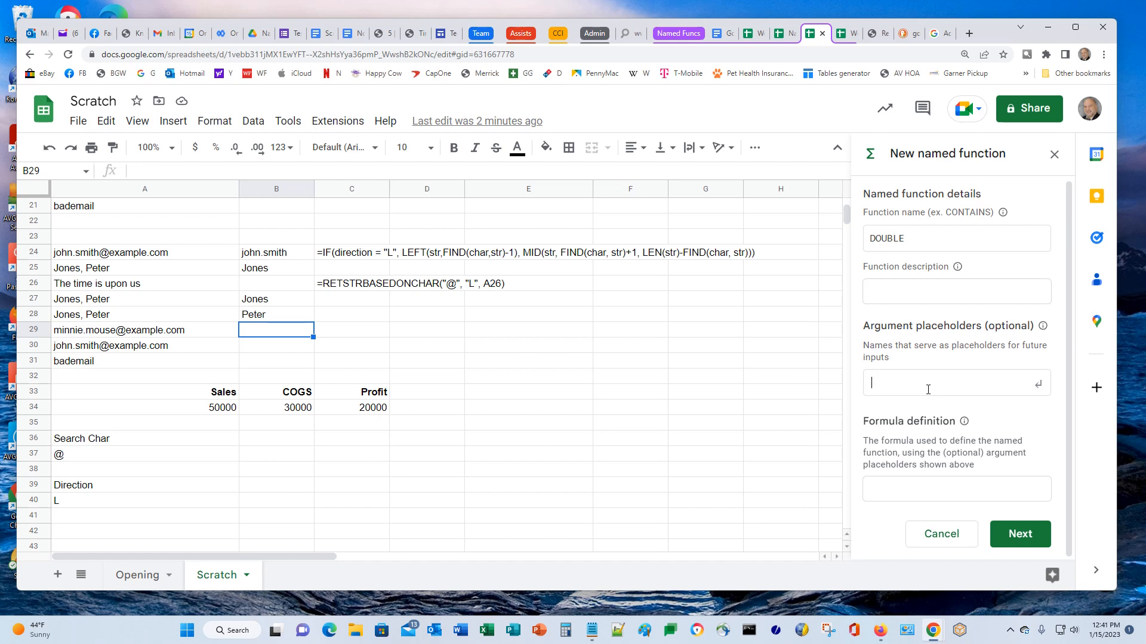
{"action": "left_click", "coordinate": [928, 390]}
{"action": "type", "text": "arg"}
{"action": "key", "text": "Return"}
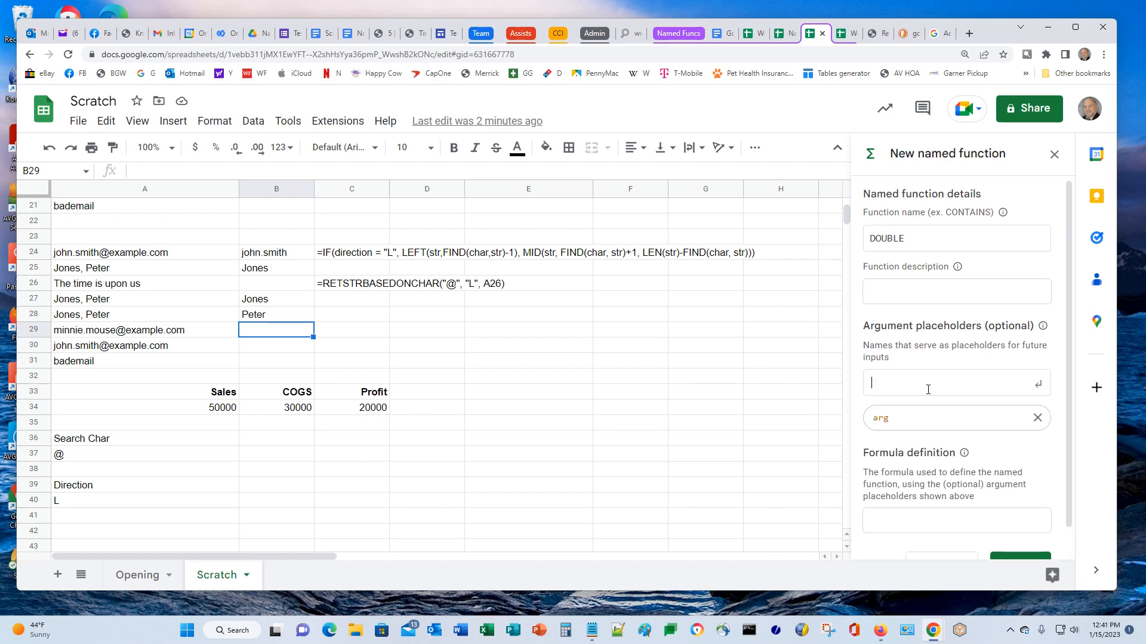
{"action": "scroll", "coordinate": [928, 390], "scroll_direction": "down", "scroll_amount": 1}
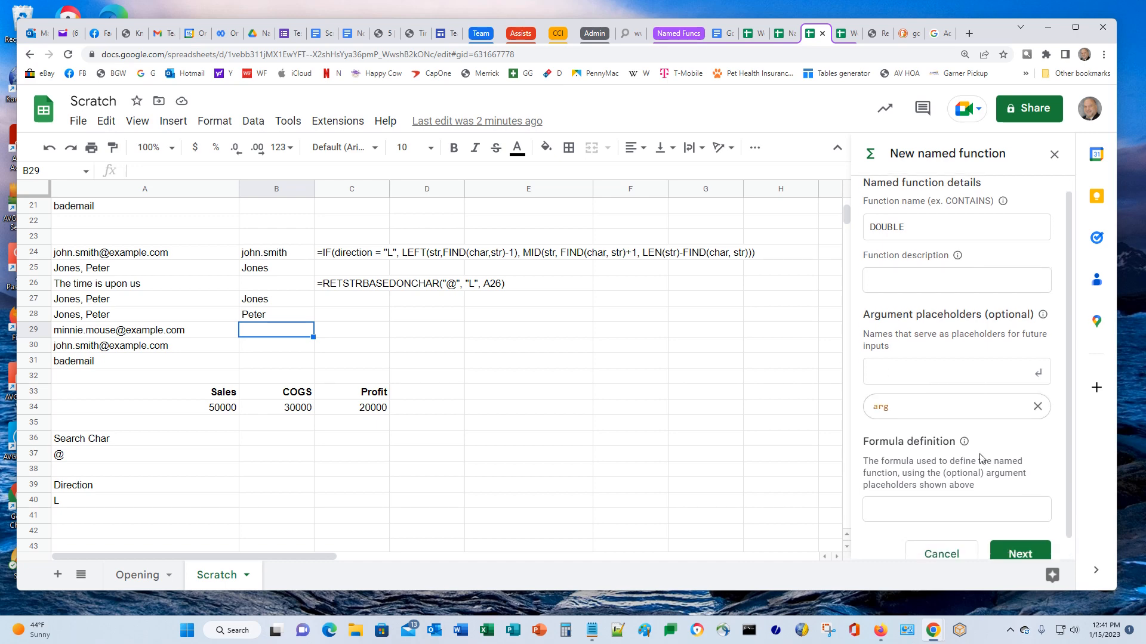
{"action": "left_click", "coordinate": [939, 487]}
{"action": "type", "text": "=arg"}
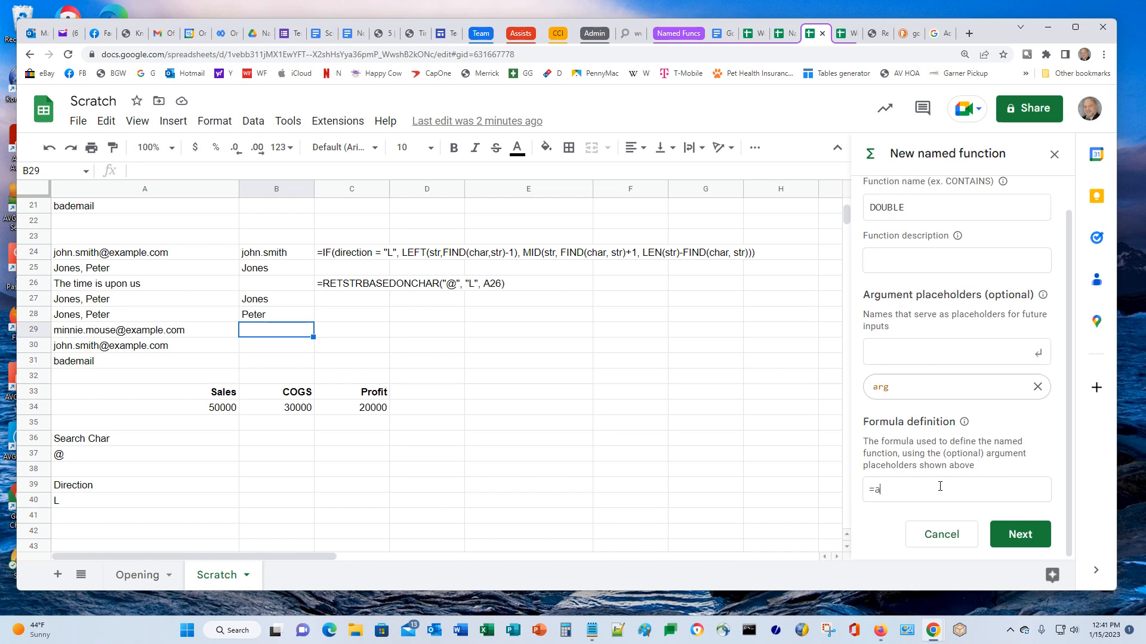
{"action": "type", "text": "*2"}
{"action": "left_click", "coordinate": [1022, 538]}
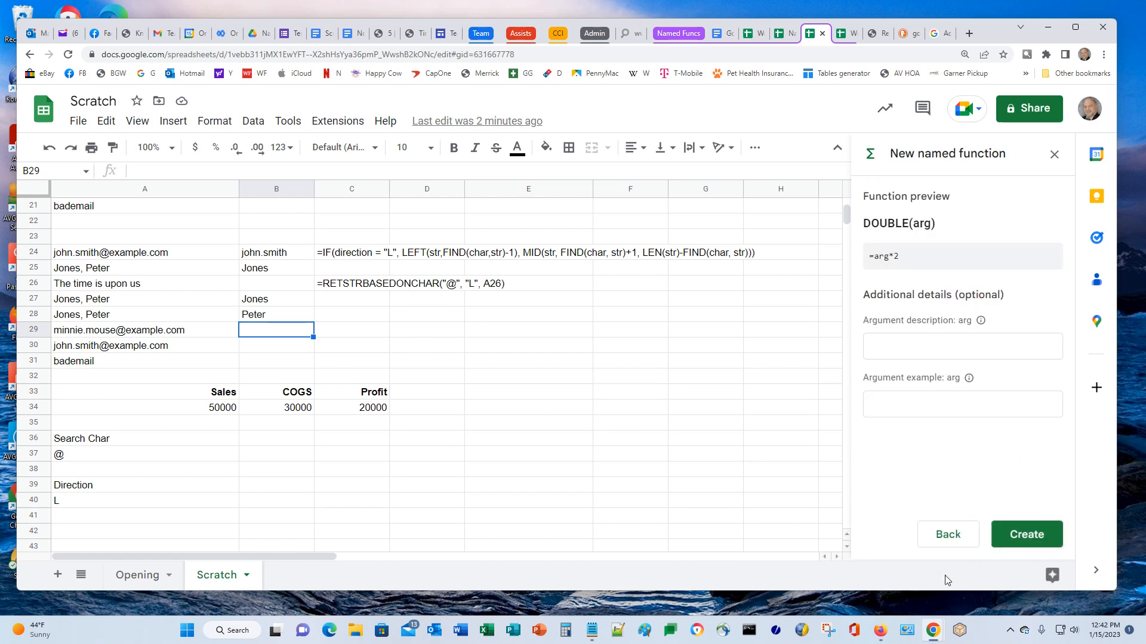
{"action": "left_click", "coordinate": [1017, 539]}
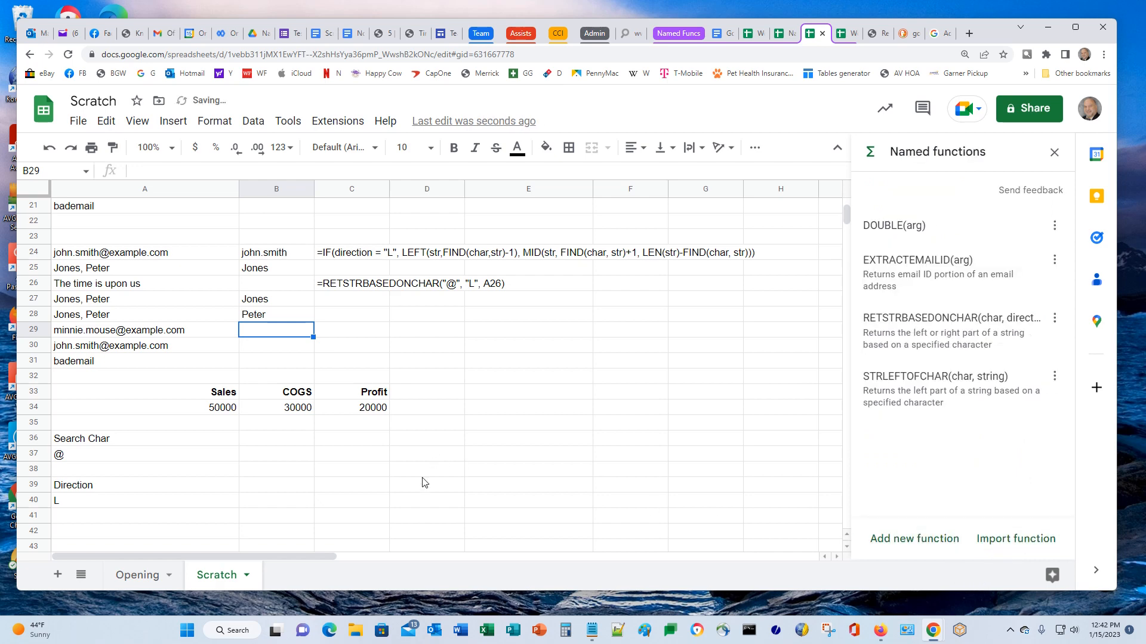
Enter the test value 5 in C37
{"action": "left_click", "coordinate": [449, 460]}
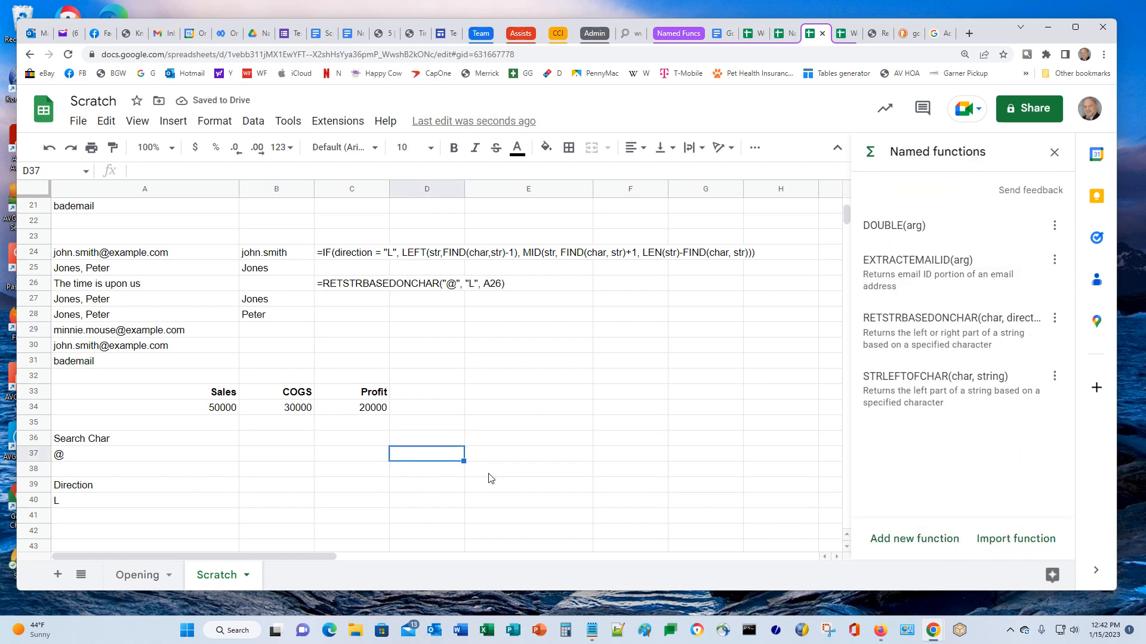
{"action": "type", "text": "="}
{"action": "key", "text": "Escape"}
{"action": "key", "text": "Left"}
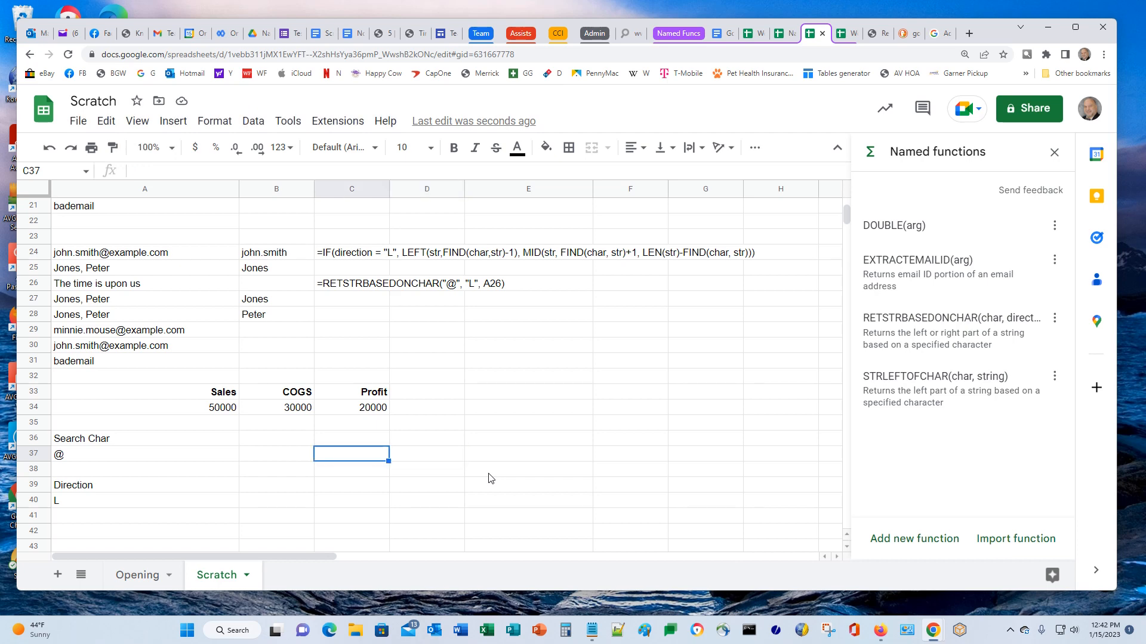
{"action": "type", "text": "5"}
{"action": "key", "text": "Tab"}
Put =DOUBLE(C37) in D37, which returns 10
{"action": "type", "text": "="}
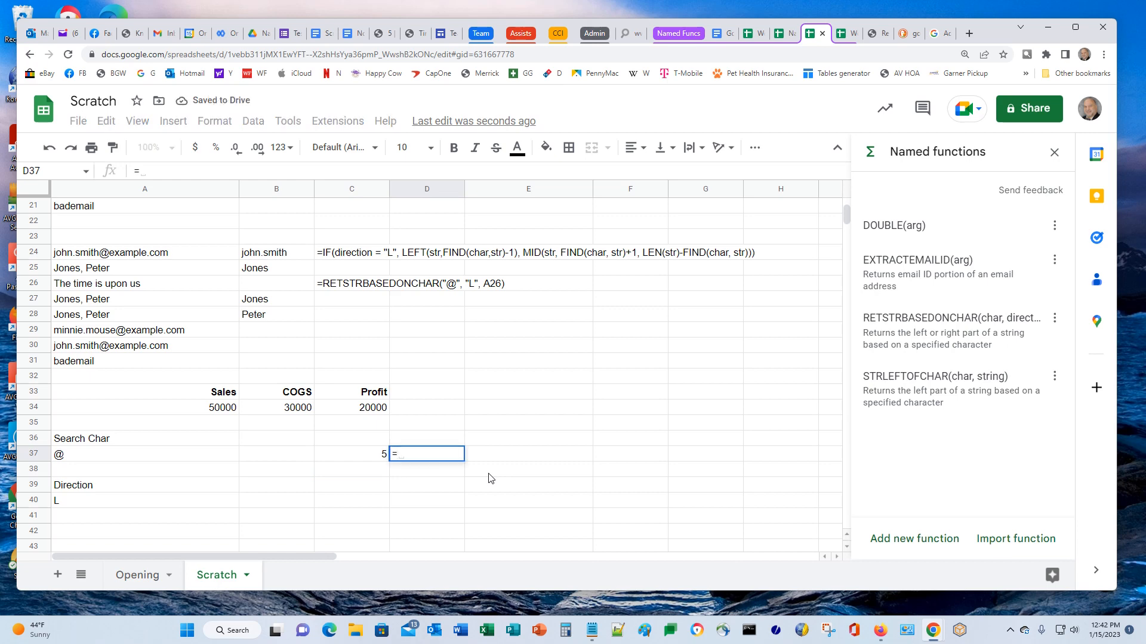
{"action": "type", "text": "DOU"}
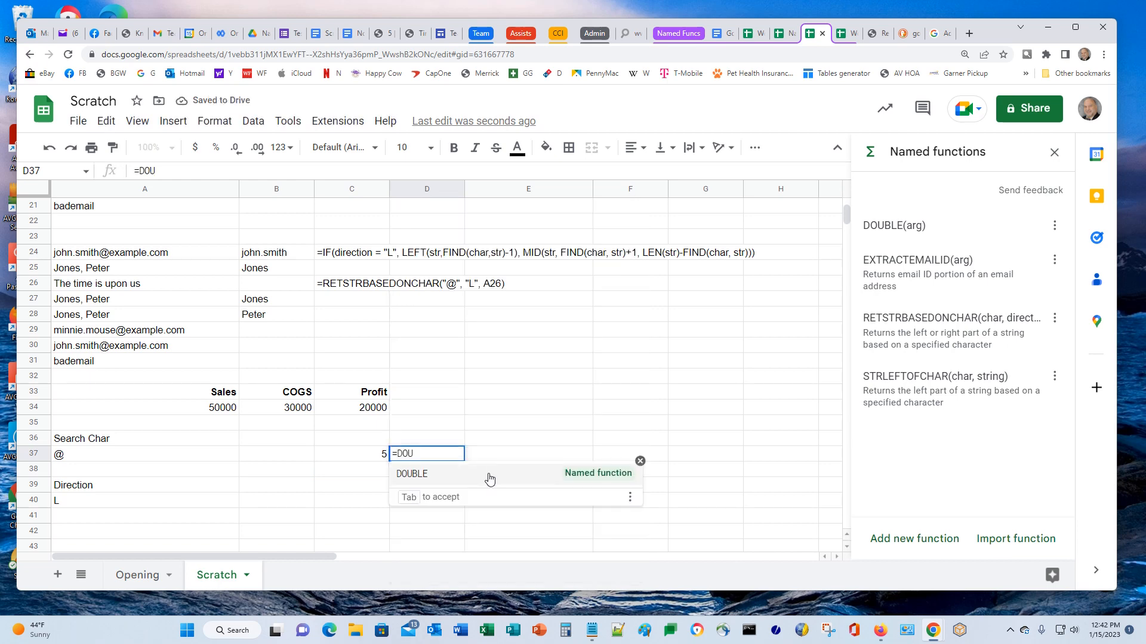
{"action": "left_click", "coordinate": [488, 474]}
{"action": "key", "text": "Left"}
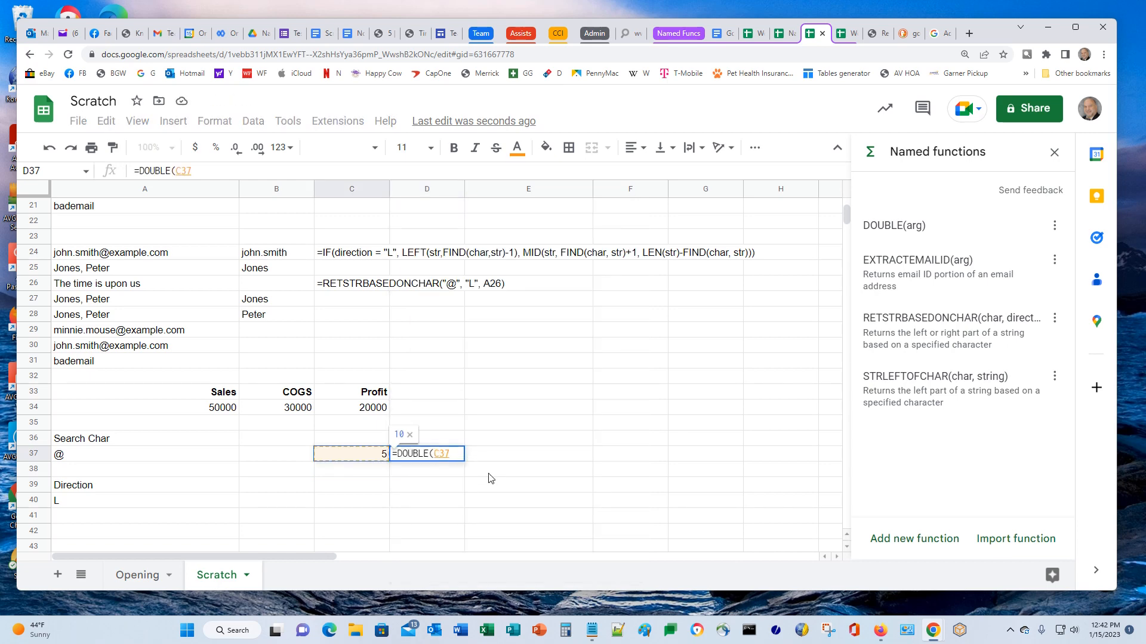
{"action": "type", "text": ")"}
{"action": "key", "text": "Return"}
{"action": "key", "text": "Up"}
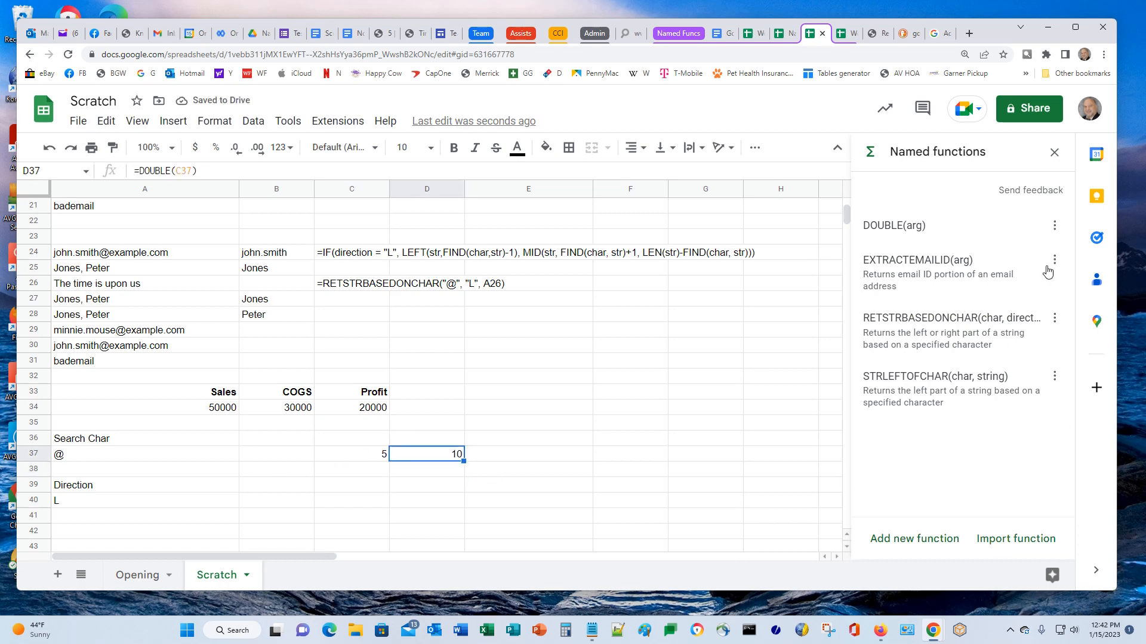
{"action": "left_click", "coordinate": [932, 540]}
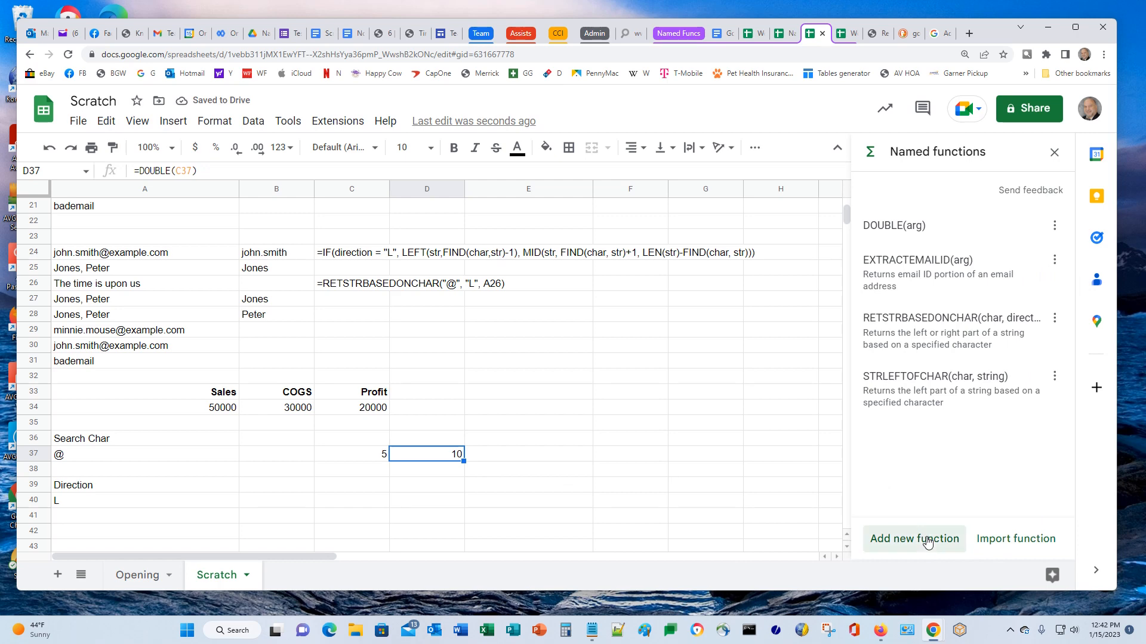
Create the TRIPLE named function with argument placeholder arg and definition =arg*3
{"action": "type", "text": "TRIPLE"}
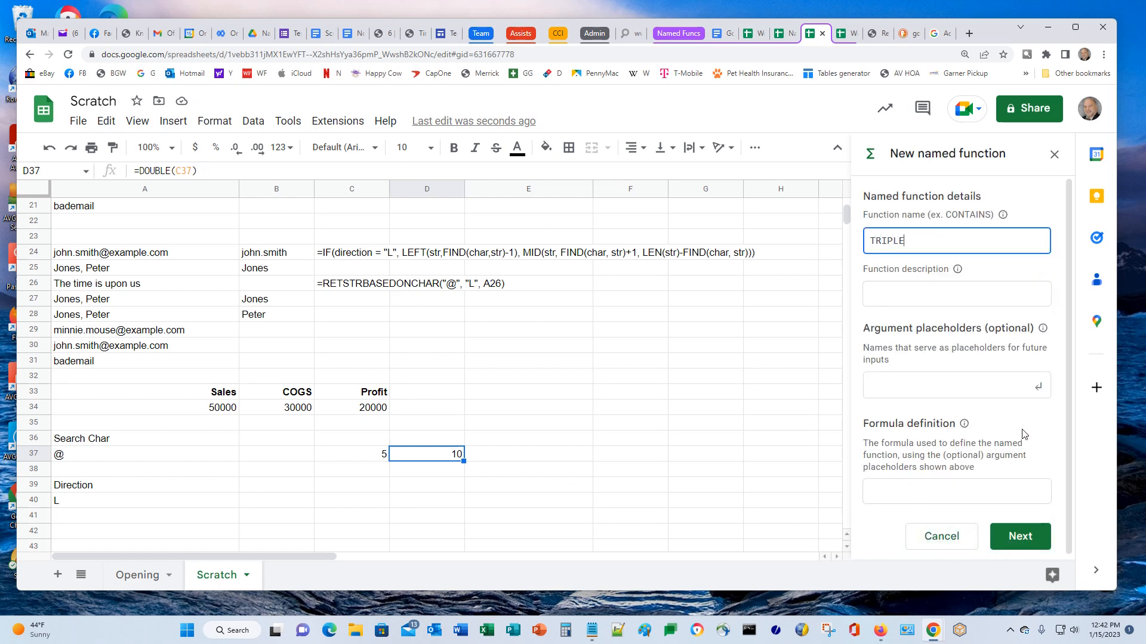
{"action": "left_click", "coordinate": [924, 498]}
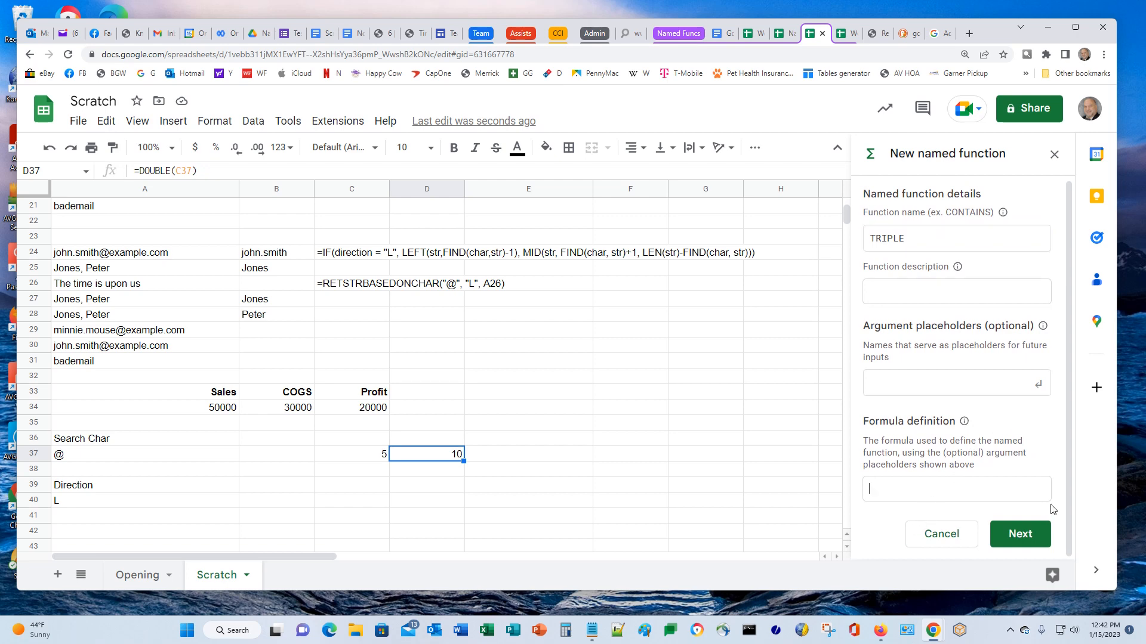
{"action": "left_click", "coordinate": [976, 390]}
{"action": "type", "text": "ar"}
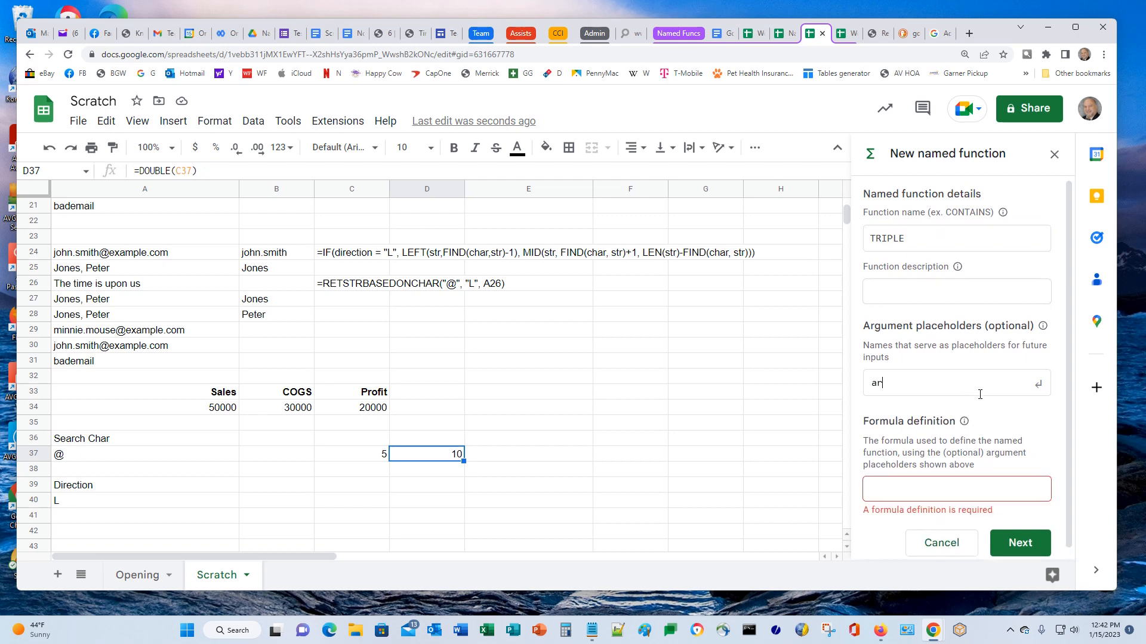
{"action": "type", "text": "g"}
{"action": "key", "text": "Return"}
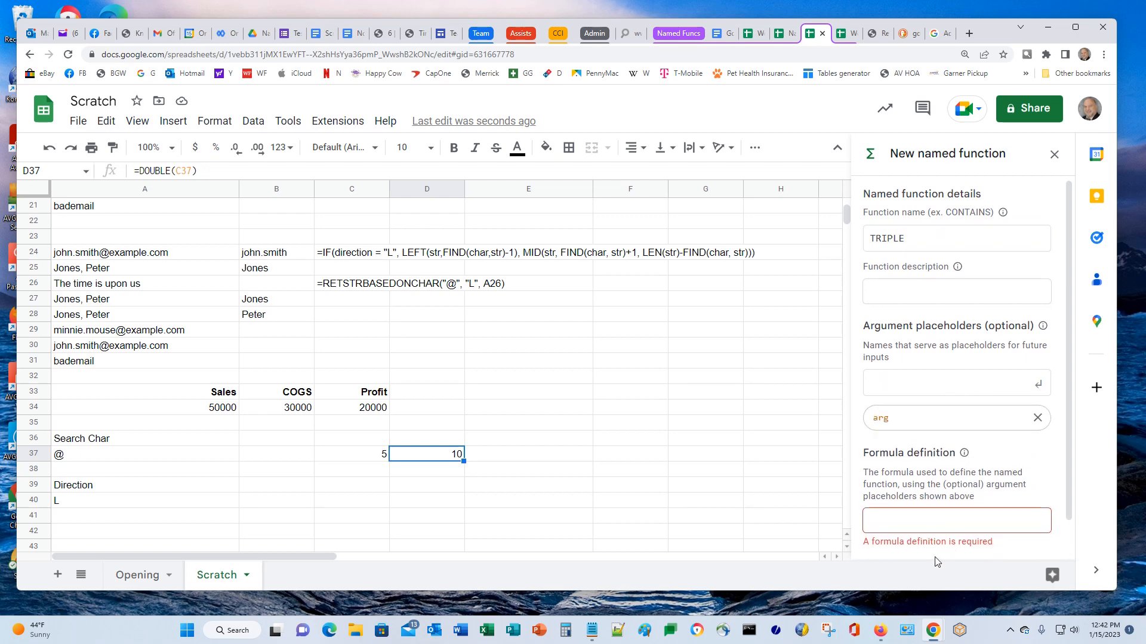
{"action": "left_click", "coordinate": [923, 524]}
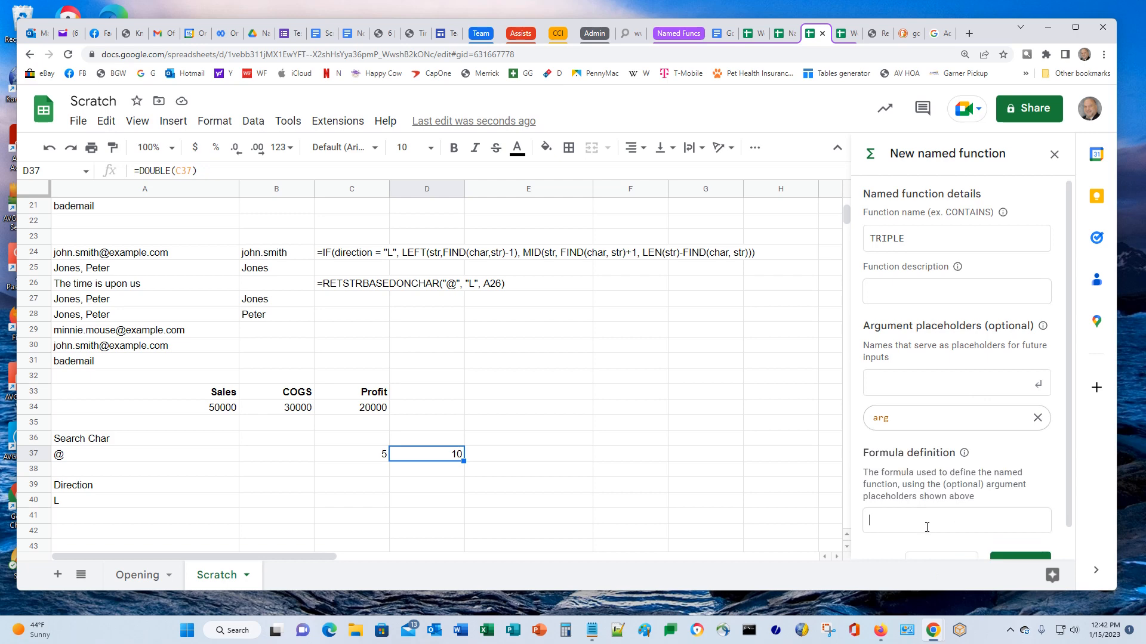
{"action": "type", "text": "=arg*3"}
{"action": "scroll", "coordinate": [984, 472], "scroll_direction": "down", "scroll_amount": 1}
{"action": "left_click", "coordinate": [1018, 535]}
{"action": "left_click", "coordinate": [1019, 534]}
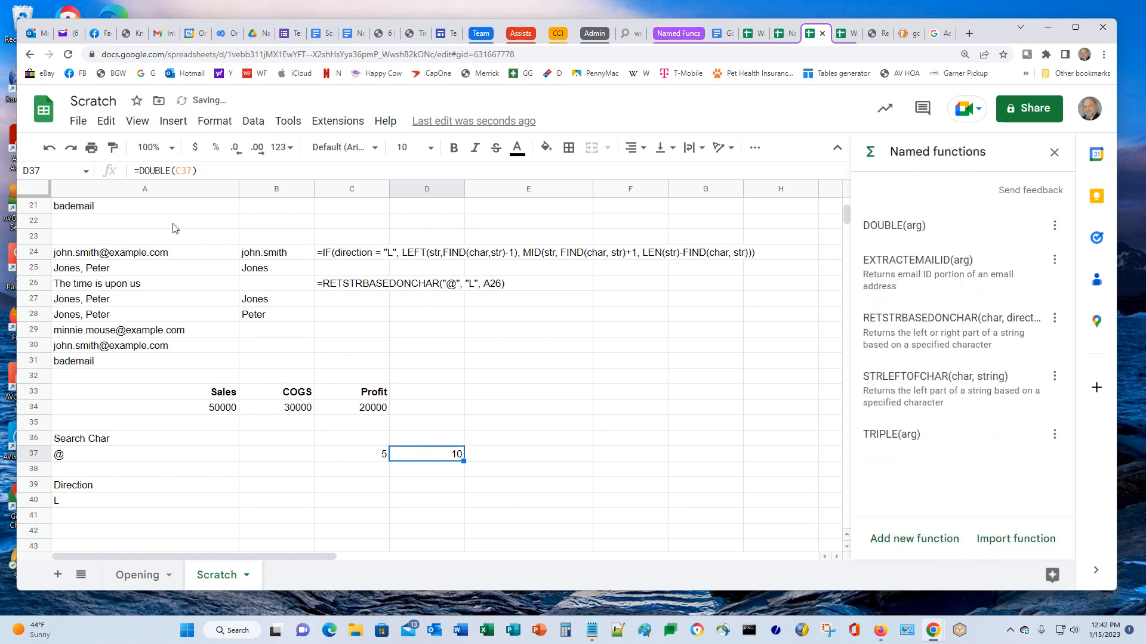
Wrap D37's formula as =TRIPLE(DOUBLE(C37)) so it returns 30 from C37's 5
{"action": "left_click", "coordinate": [248, 173]}
{"action": "key", "text": "Home"}
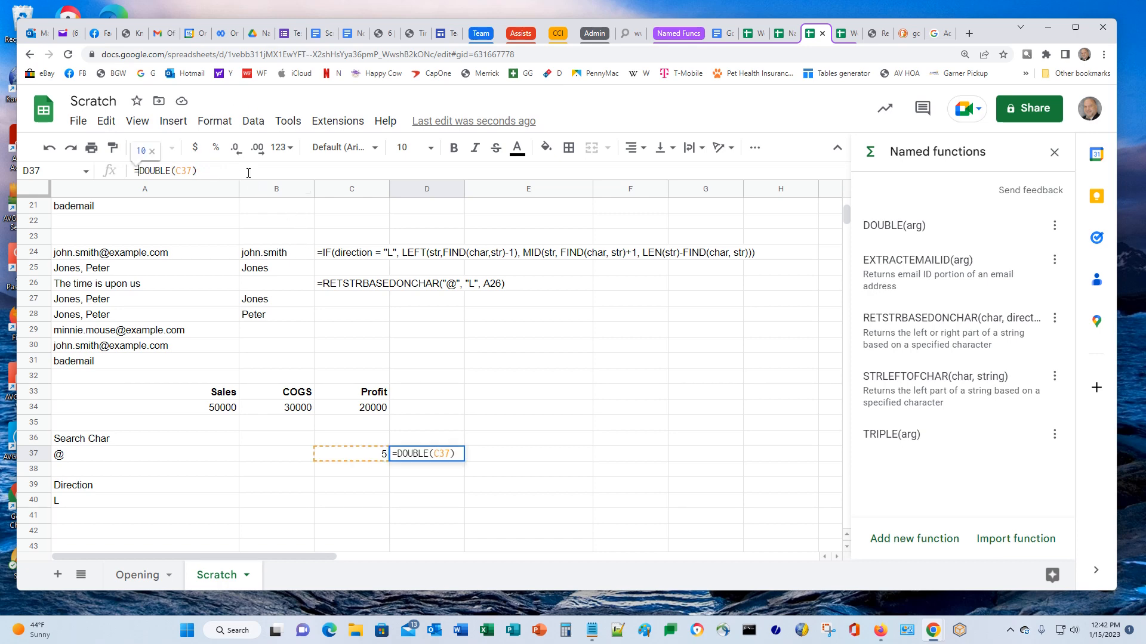
{"action": "type", "text": "TRIPLE"}
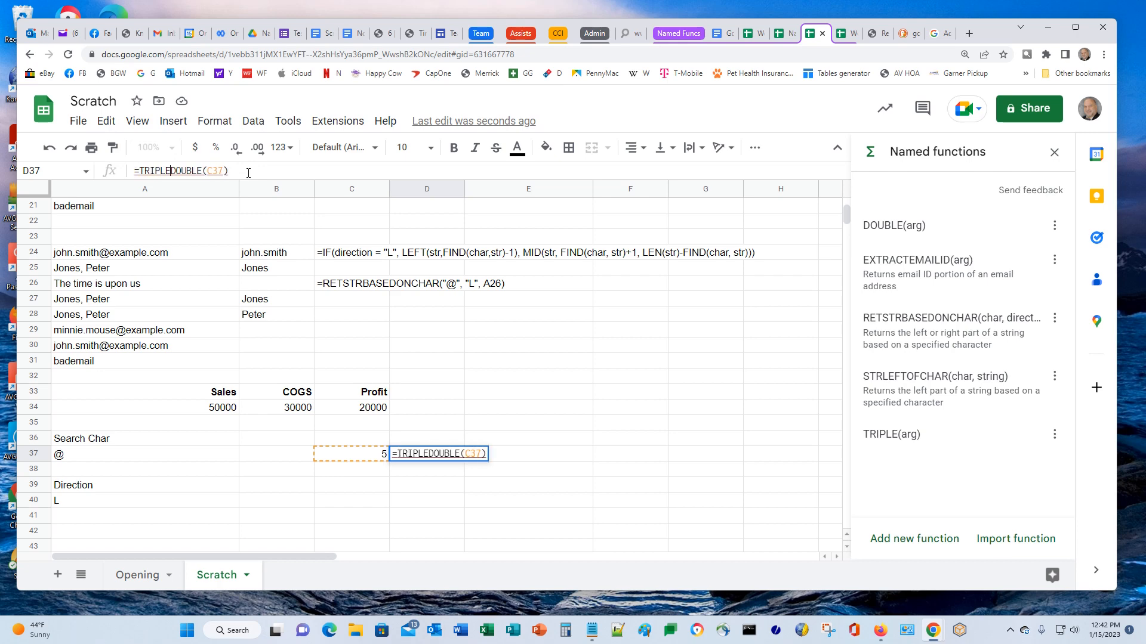
{"action": "type", "text": "("}
{"action": "key", "text": "End"}
{"action": "type", "text": ")"}
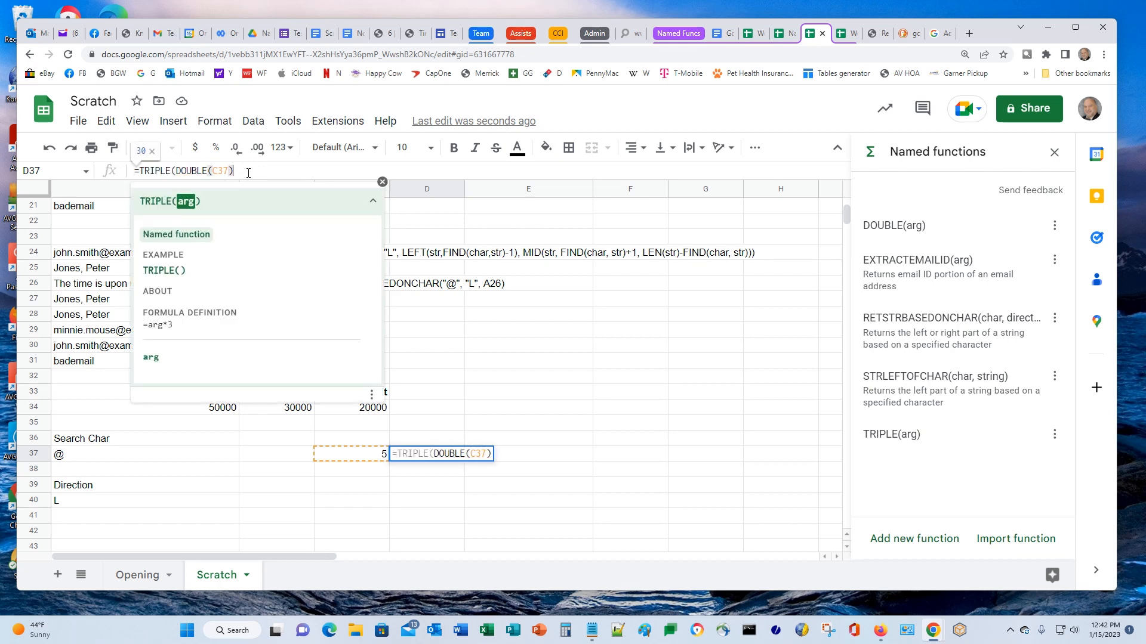
{"action": "key", "text": "Return"}
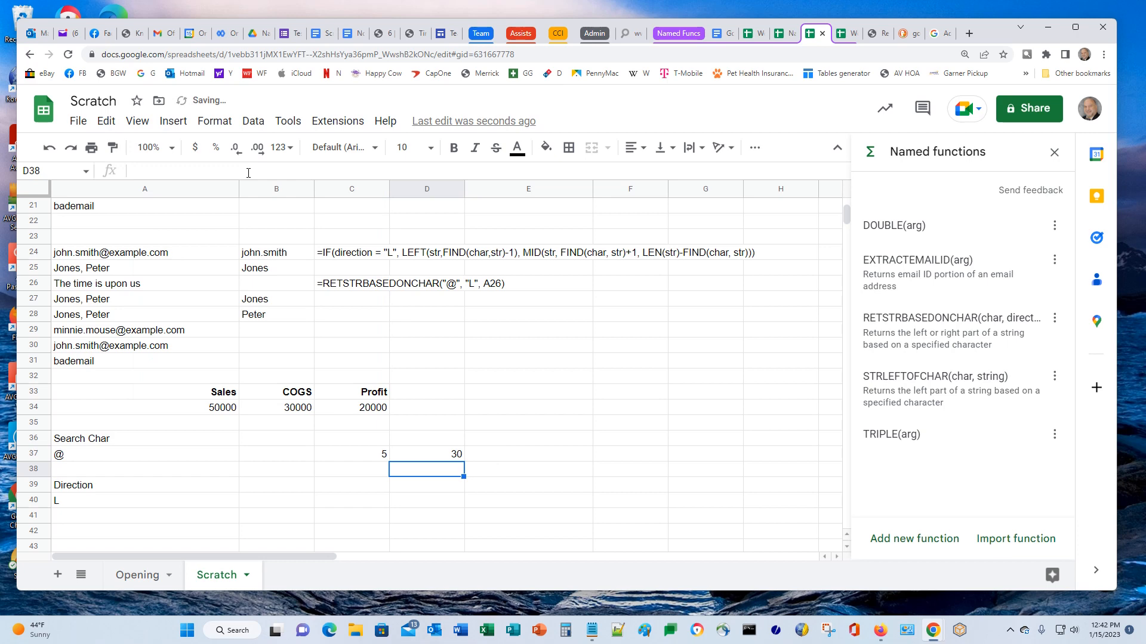
{"action": "key", "text": "Up"}
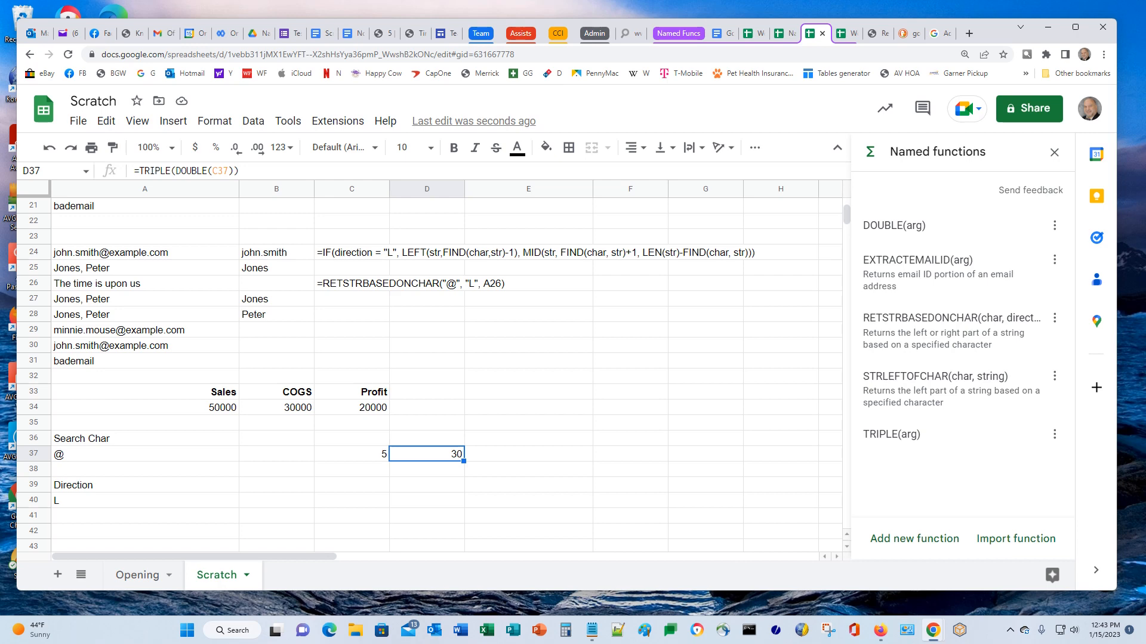
{"action": "left_click", "coordinate": [1055, 226]}
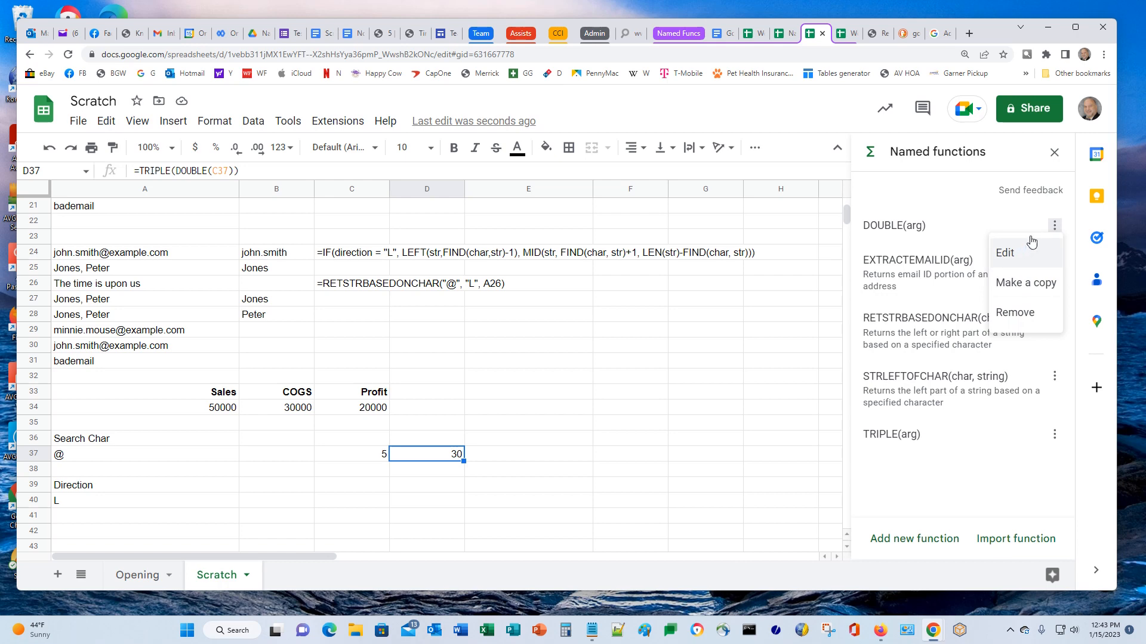
Edit the DOUBLE named function, shorten its name to DBL and update it
{"action": "left_click", "coordinate": [1055, 230]}
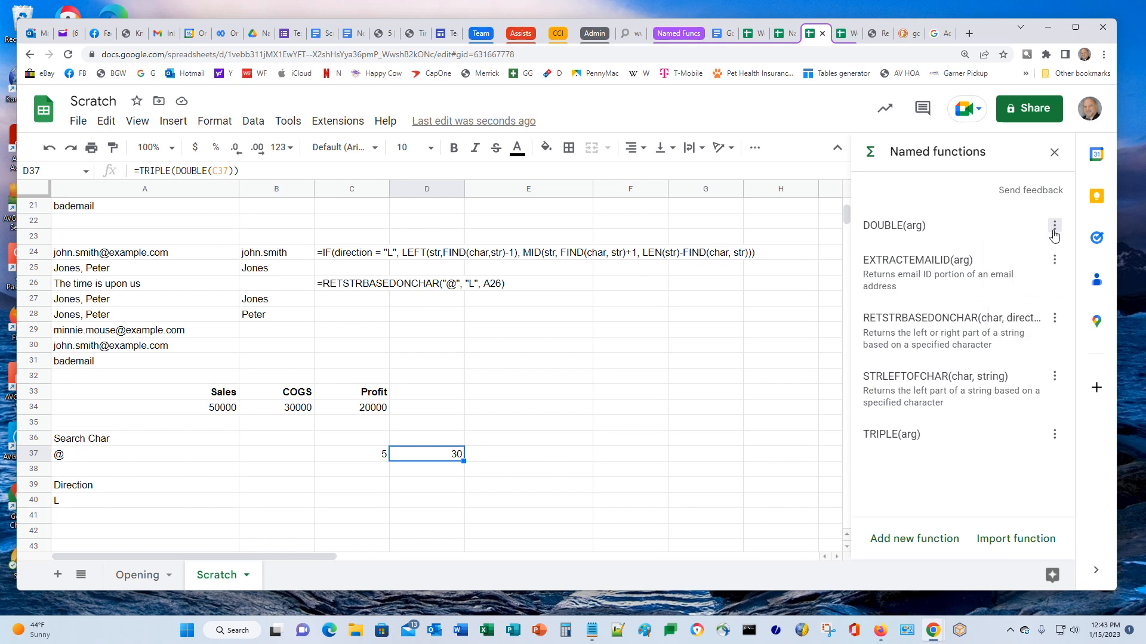
{"action": "left_click", "coordinate": [1054, 233]}
{"action": "left_click", "coordinate": [1006, 254]}
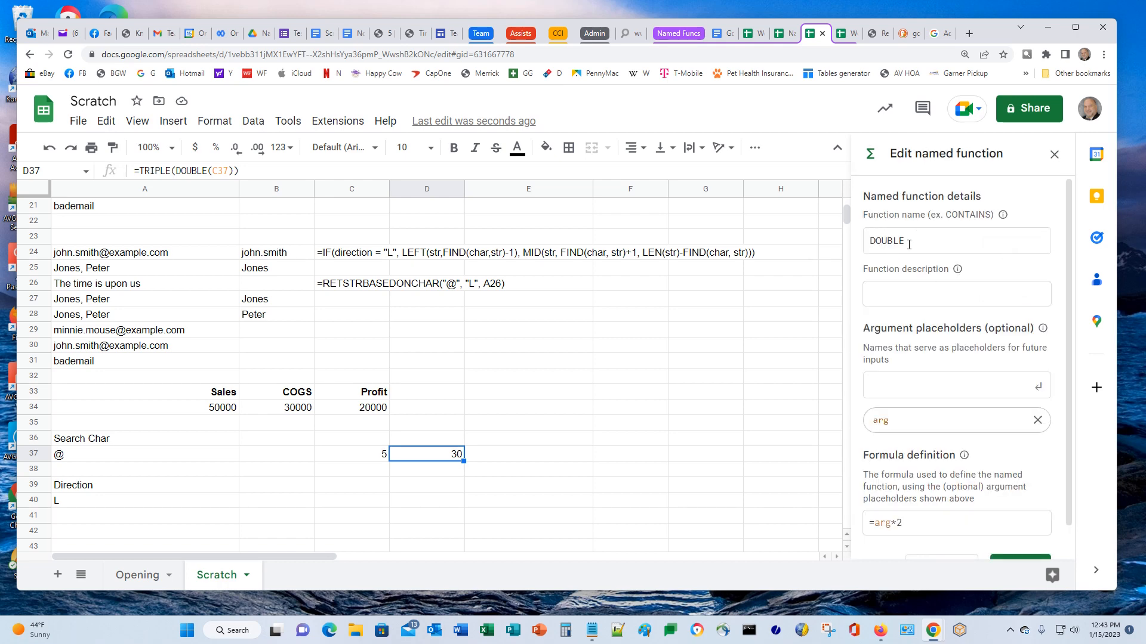
{"action": "left_click", "coordinate": [877, 242]}
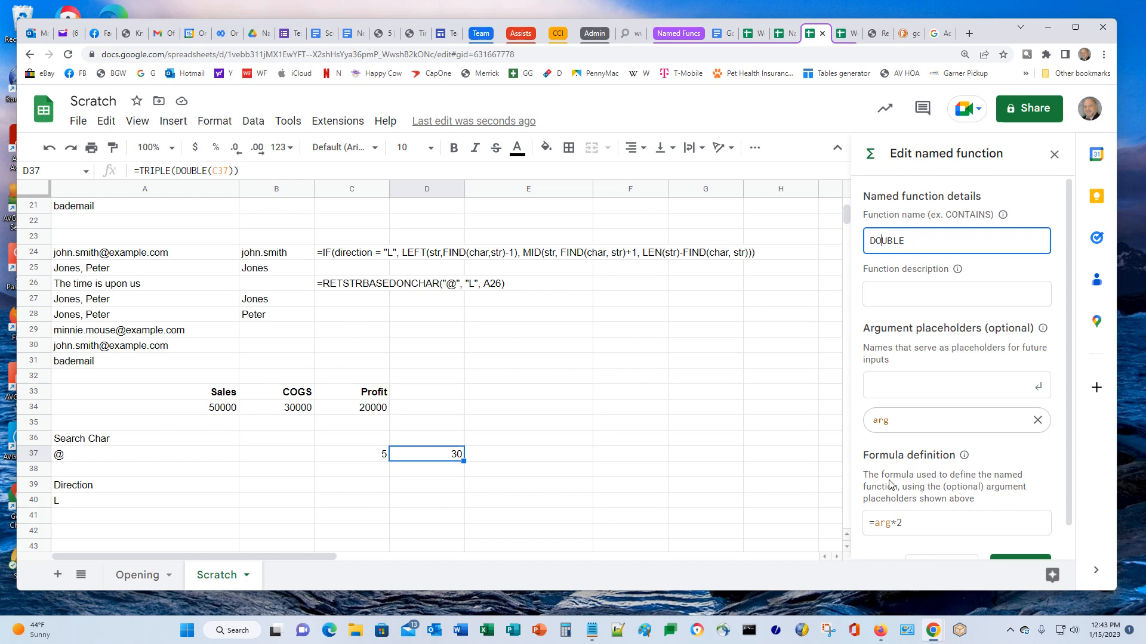
{"action": "key", "text": "BackSpace"}
{"action": "key", "text": "Delete"}
{"action": "scroll", "coordinate": [985, 525], "scroll_direction": "down", "scroll_amount": 1}
{"action": "left_click", "coordinate": [1030, 534]}
{"action": "left_click", "coordinate": [1022, 534]}
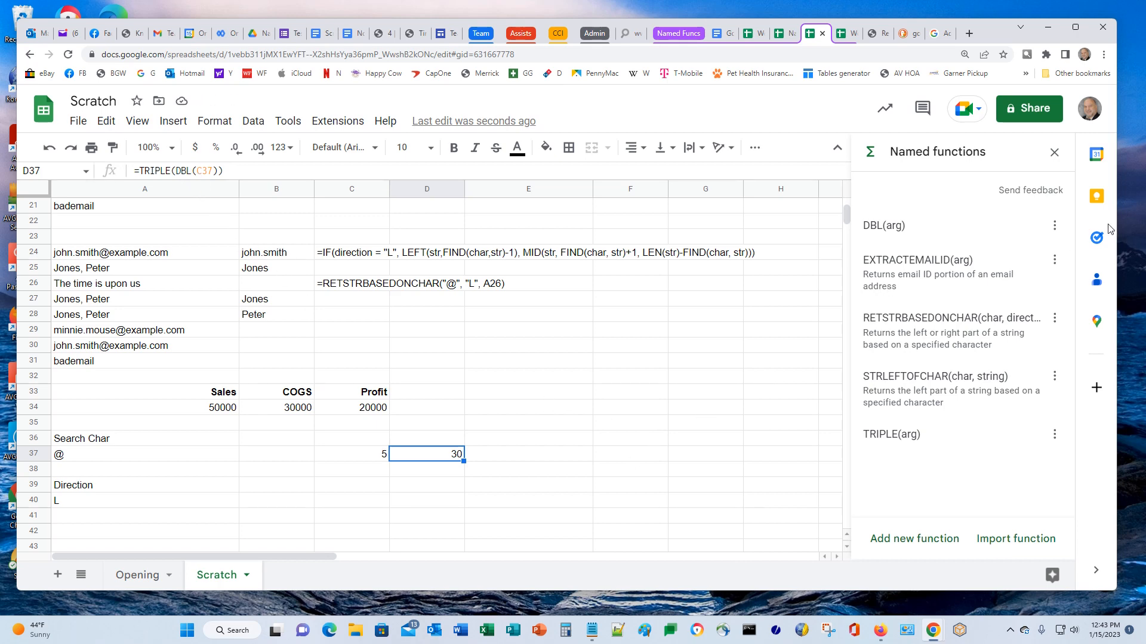
Reopen the DBL function's editor and cancel without changes
{"action": "left_click", "coordinate": [1055, 229]}
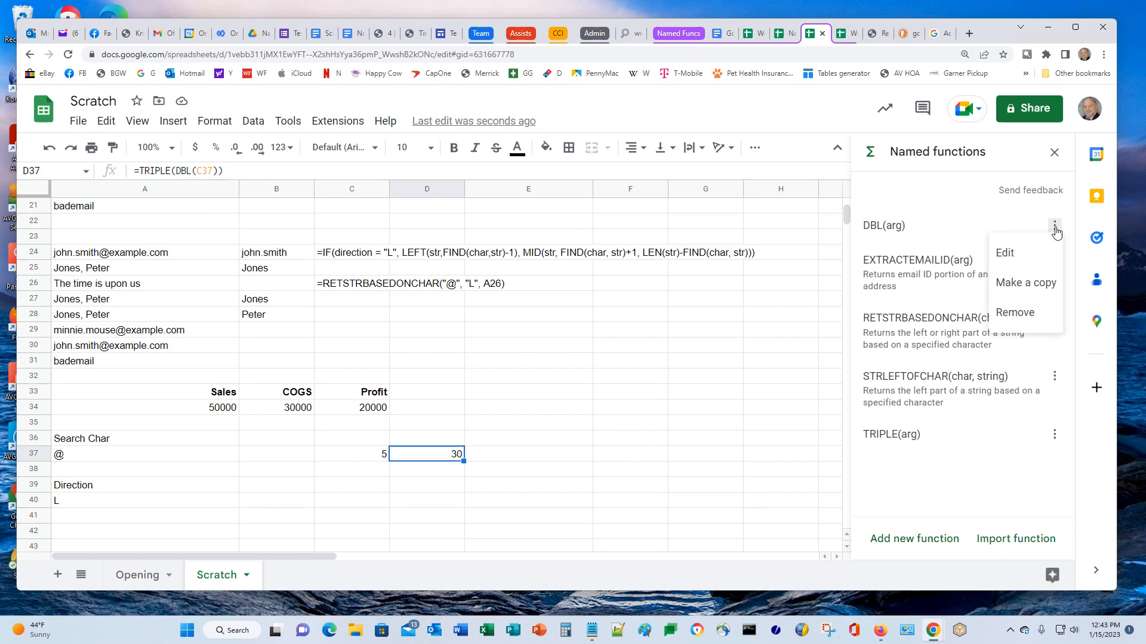
{"action": "left_click", "coordinate": [1003, 261]}
{"action": "scroll", "coordinate": [1019, 457], "scroll_direction": "down", "scroll_amount": 1}
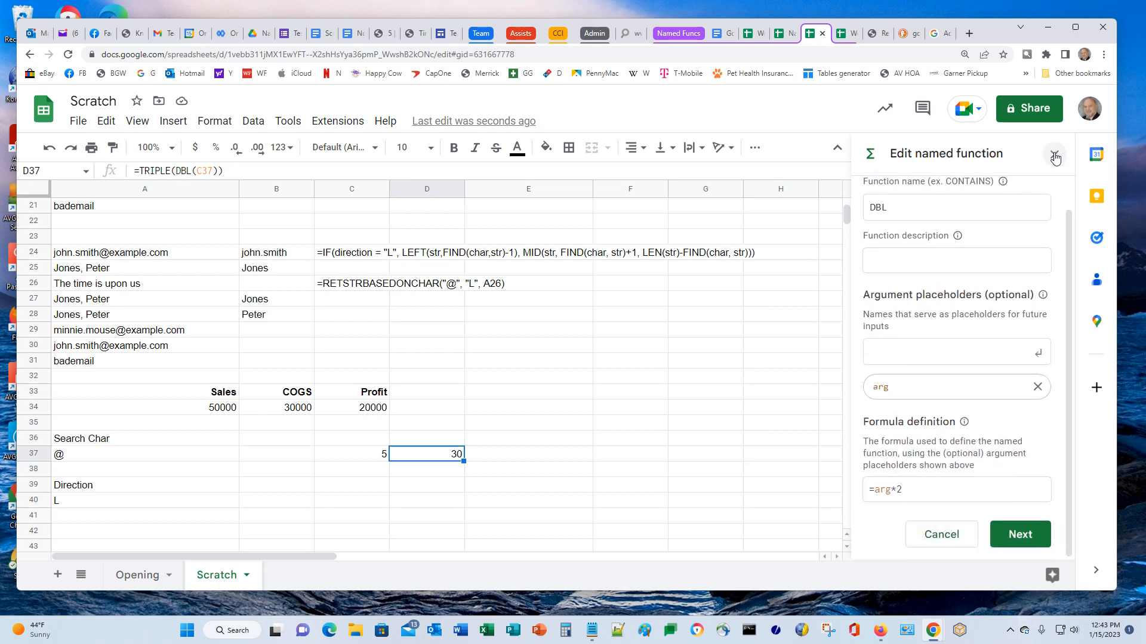
{"action": "left_click", "coordinate": [951, 542]}
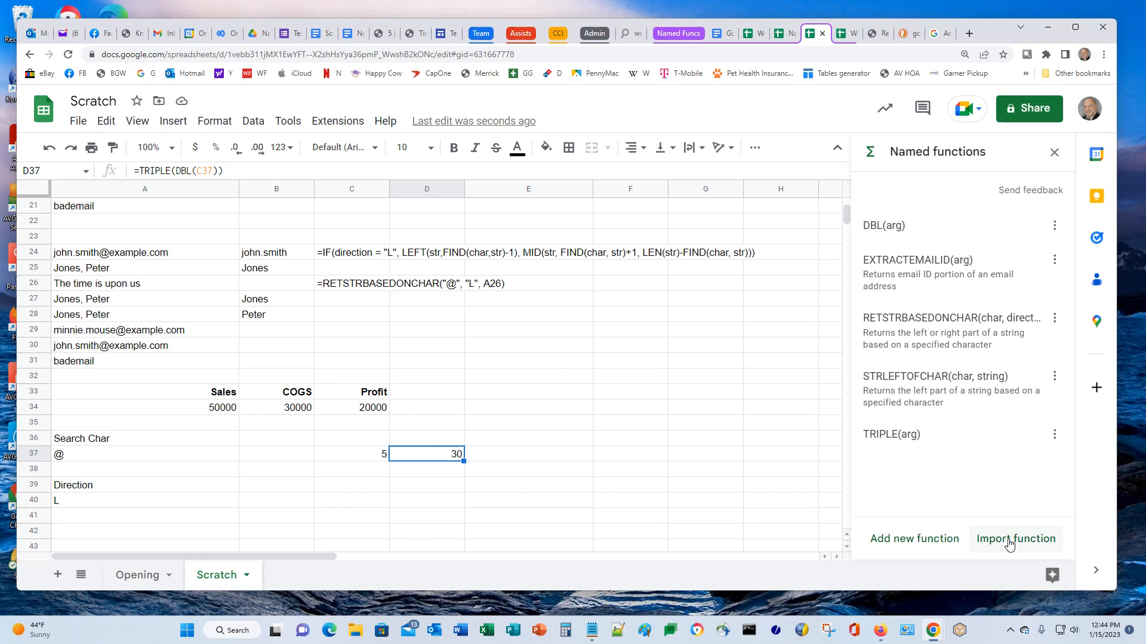
{"action": "left_click", "coordinate": [1007, 543]}
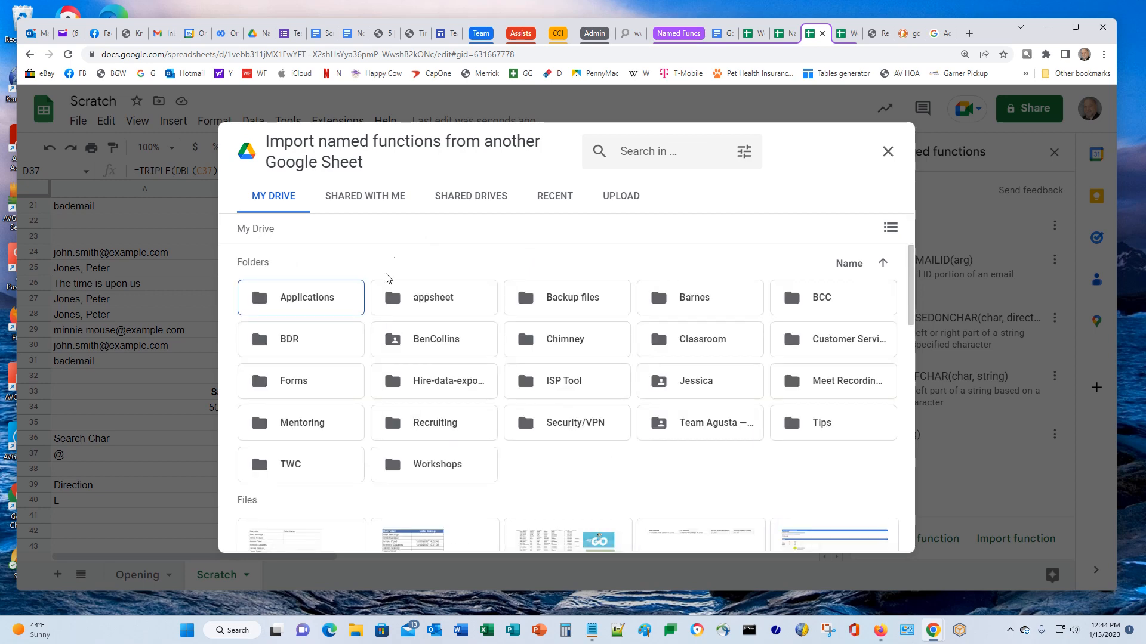
{"action": "left_click", "coordinate": [540, 198]}
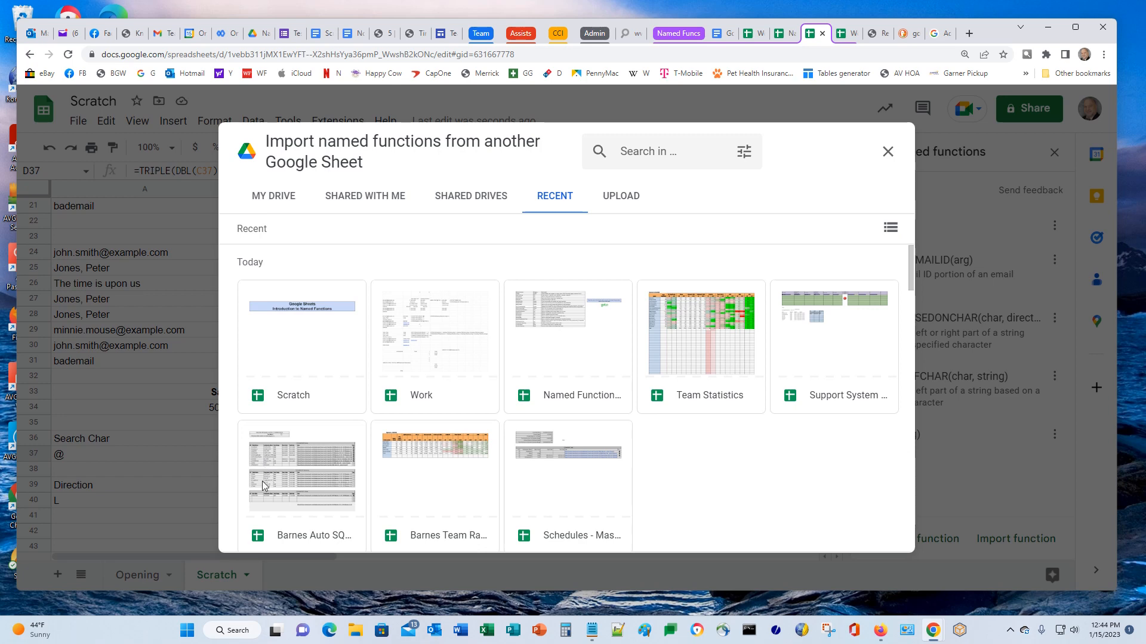
{"action": "left_click", "coordinate": [600, 348]}
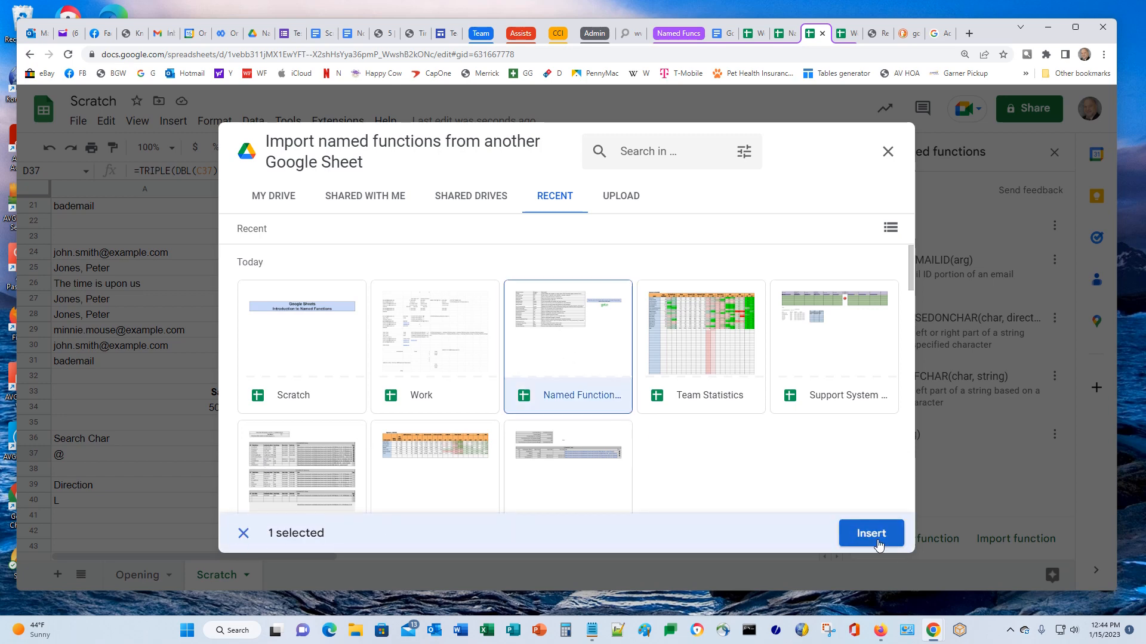
{"action": "left_click", "coordinate": [877, 543]}
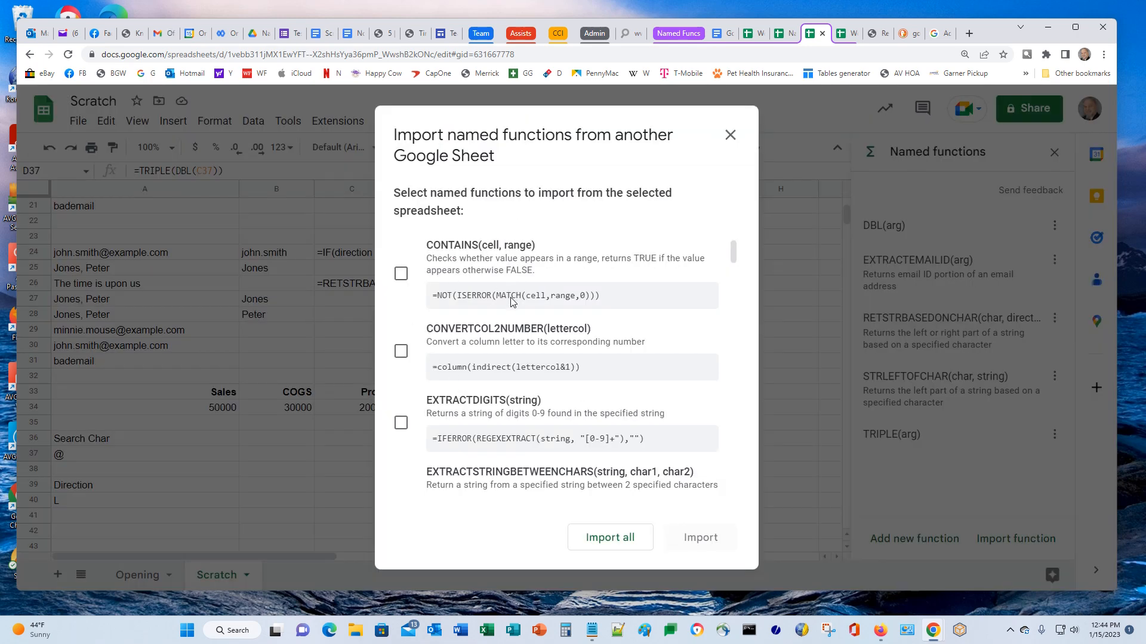
{"action": "scroll", "coordinate": [495, 334], "scroll_direction": "down", "scroll_amount": 6}
{"action": "scroll", "coordinate": [492, 348], "scroll_direction": "down", "scroll_amount": 2}
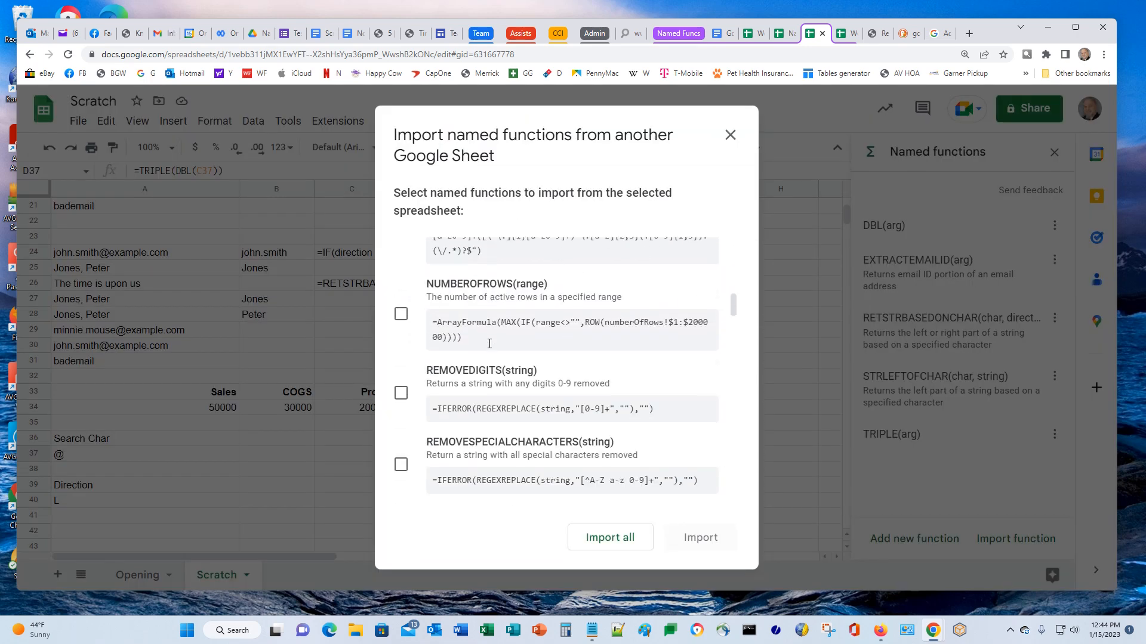
{"action": "left_click", "coordinate": [402, 321]}
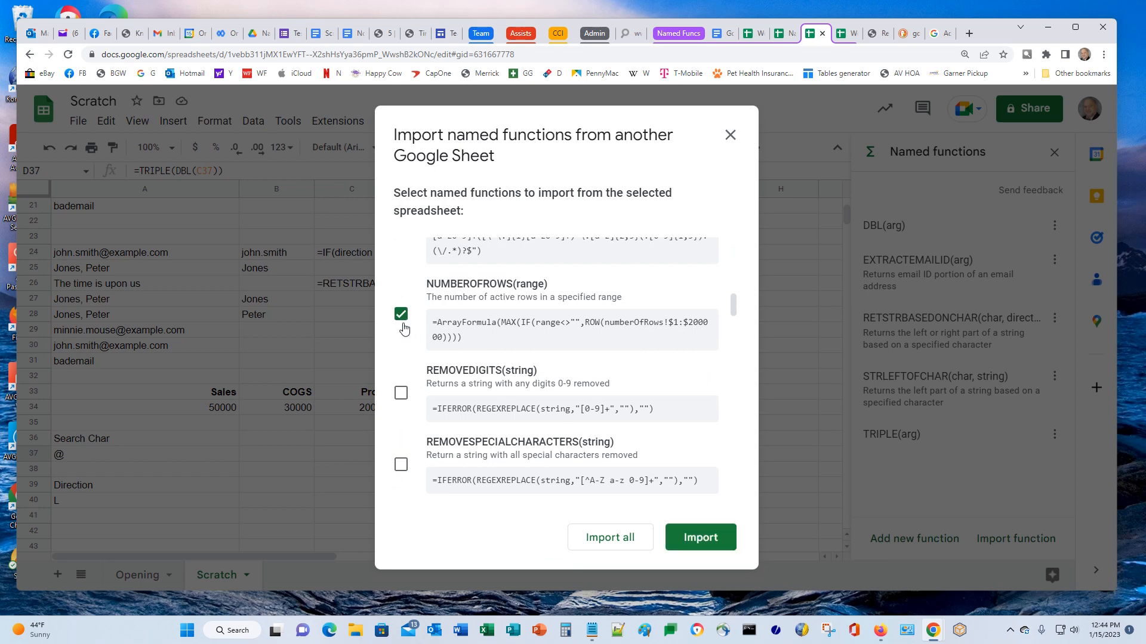
{"action": "left_click", "coordinate": [403, 394]}
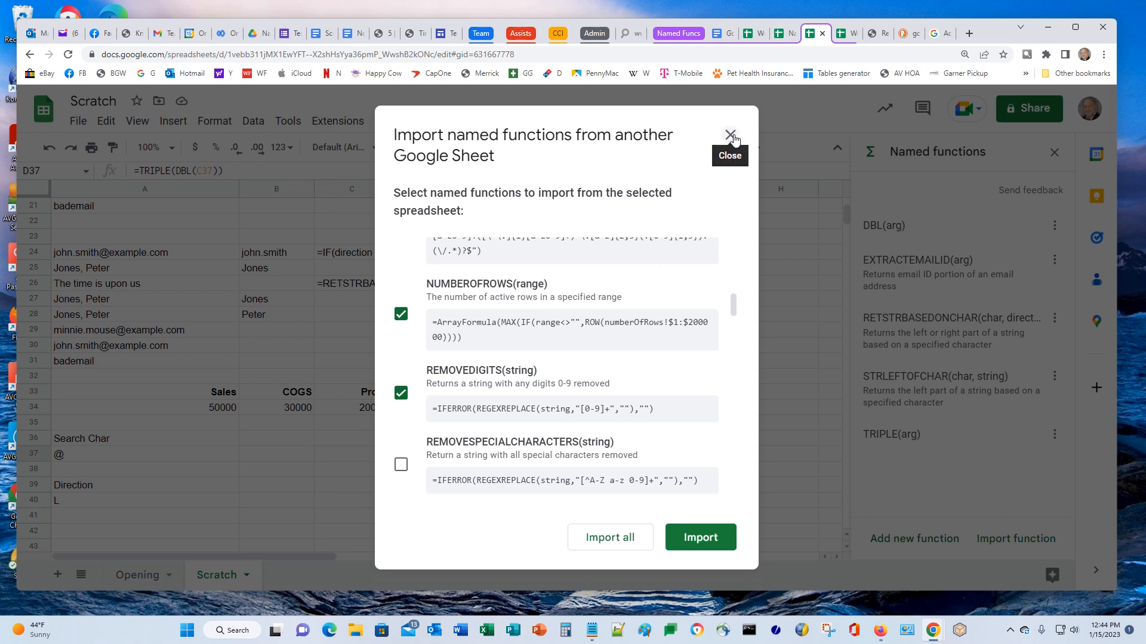
{"action": "left_click", "coordinate": [730, 136]}
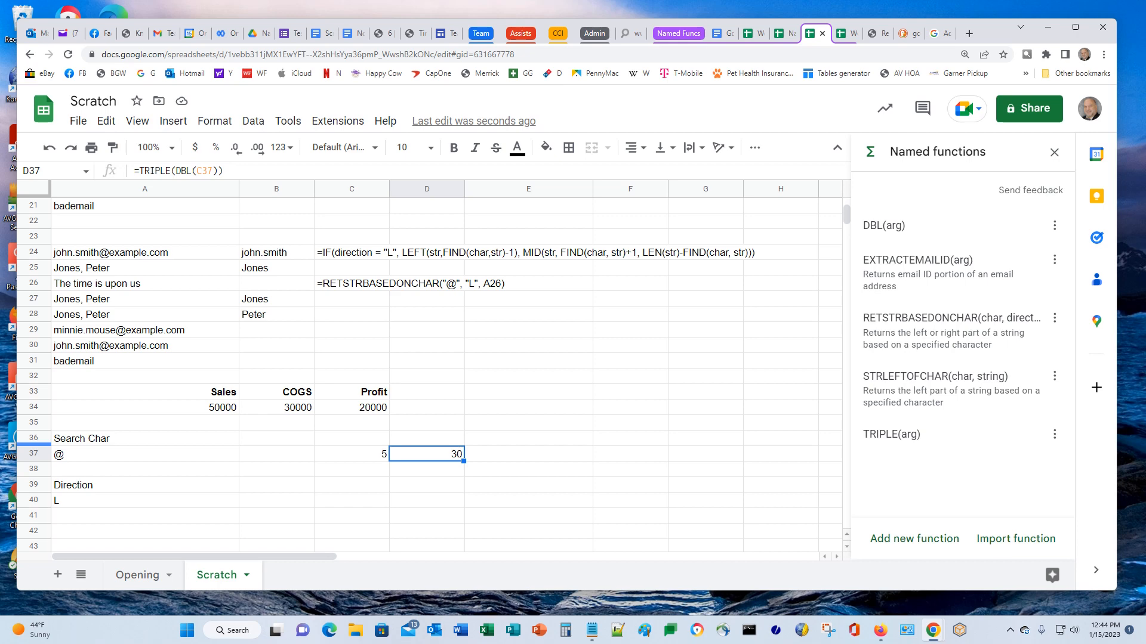
Switch to the Named Functions workbook and open its Library sheet from the All Sheets list
{"action": "mouse_move", "coordinate": [73, 330]}
{"action": "left_click", "coordinate": [784, 35]}
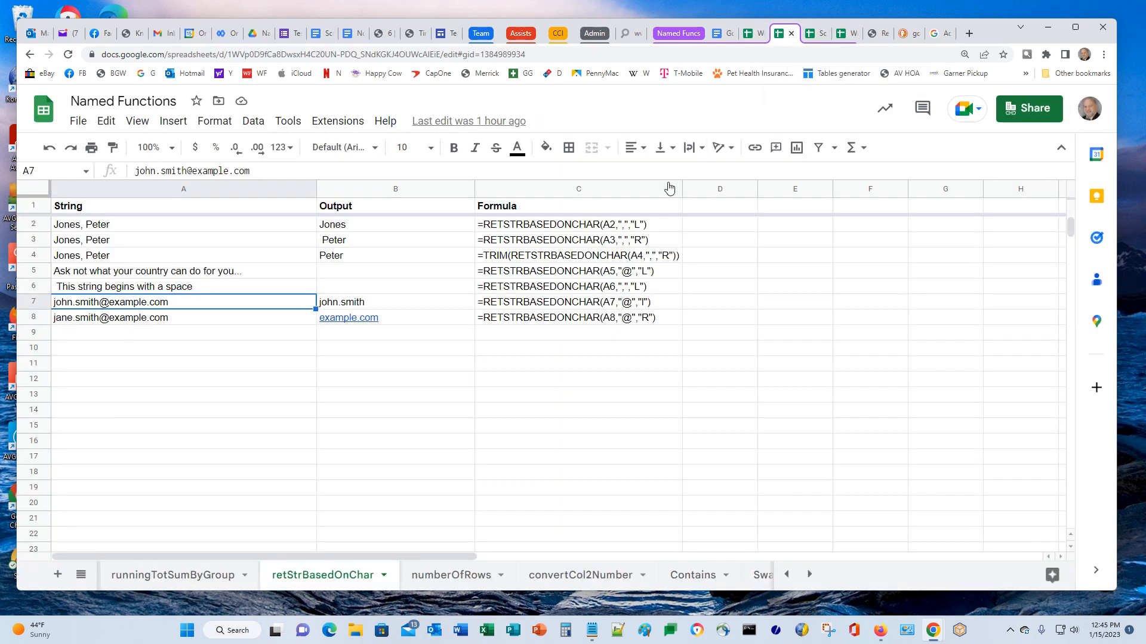
{"action": "left_click", "coordinate": [82, 575]}
{"action": "scroll", "coordinate": [167, 490], "scroll_direction": "up", "scroll_amount": 5}
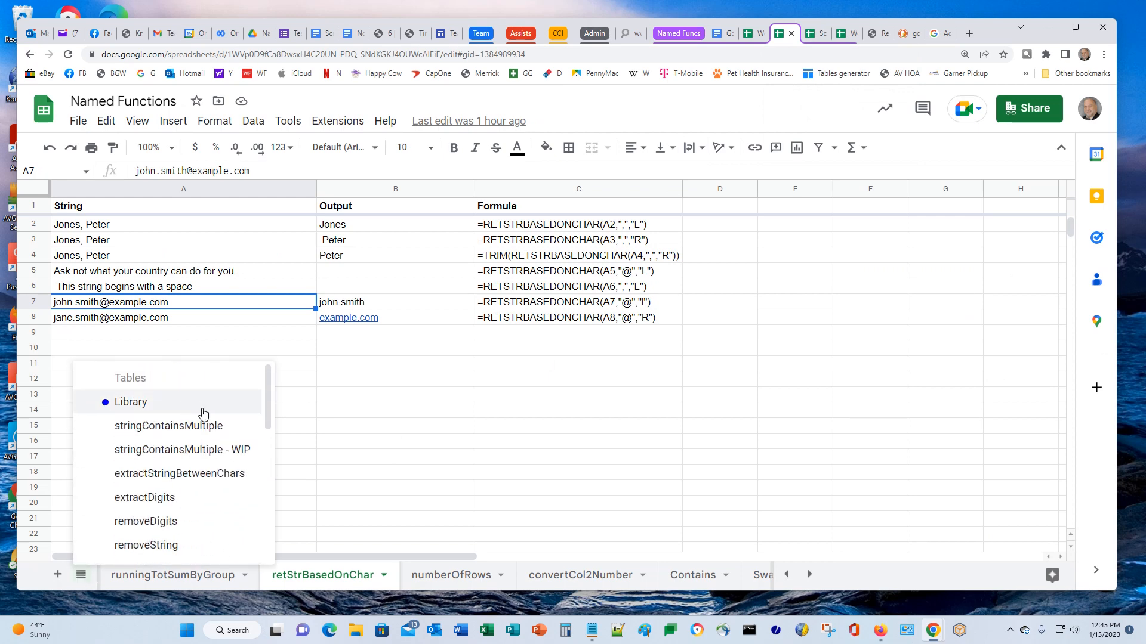
{"action": "left_click", "coordinate": [123, 404]}
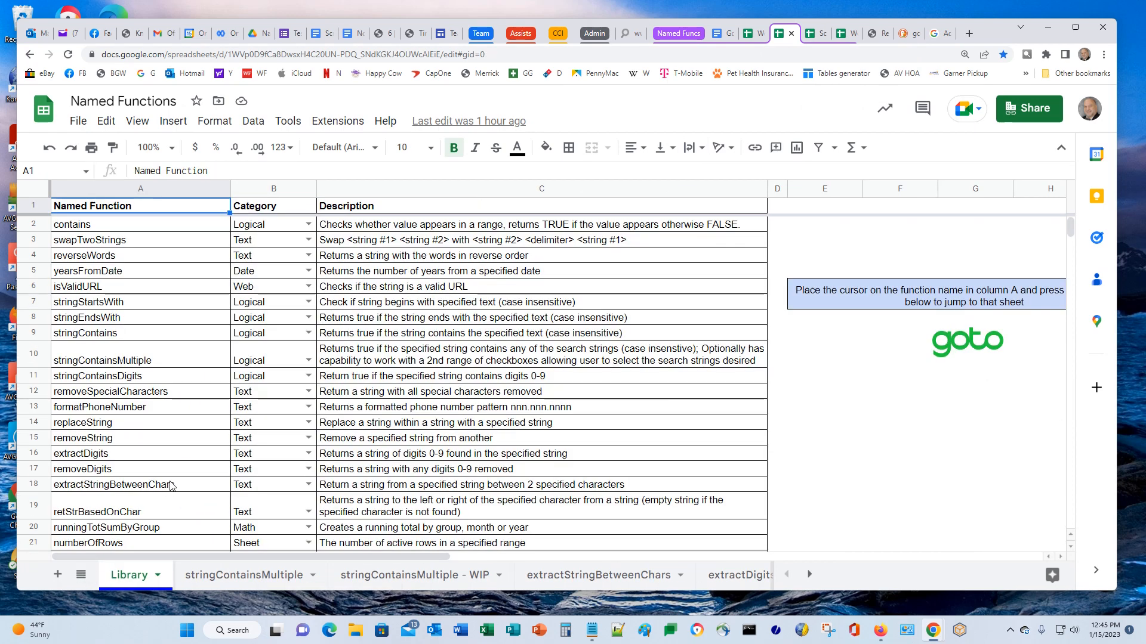
{"action": "scroll", "coordinate": [148, 303], "scroll_direction": "down", "scroll_amount": 5}
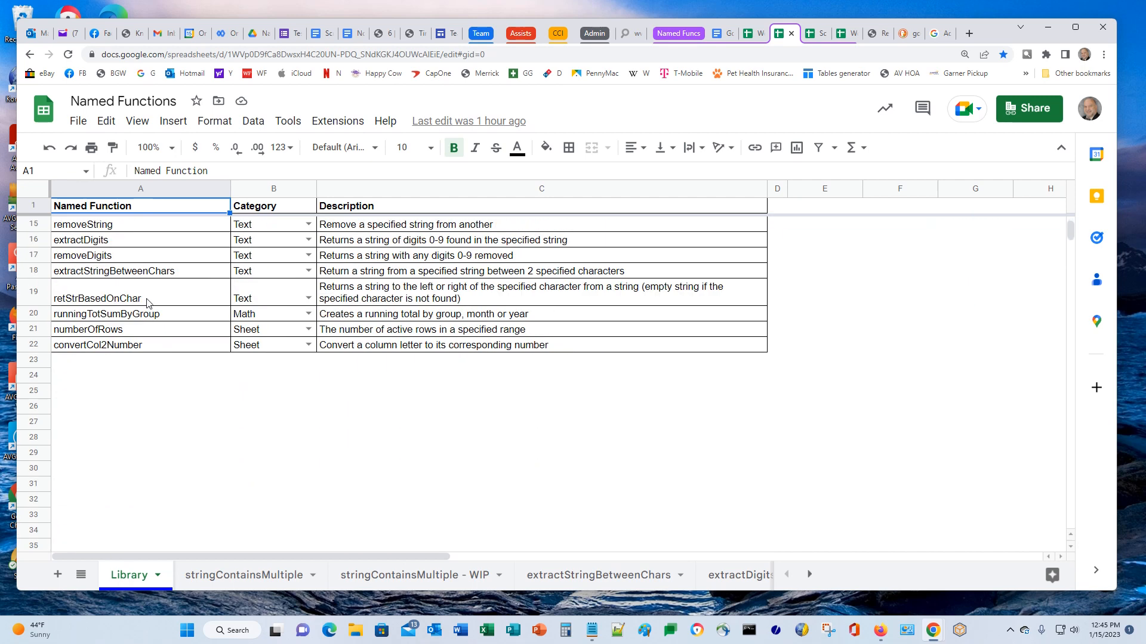
{"action": "scroll", "coordinate": [130, 341], "scroll_direction": "up", "scroll_amount": 5}
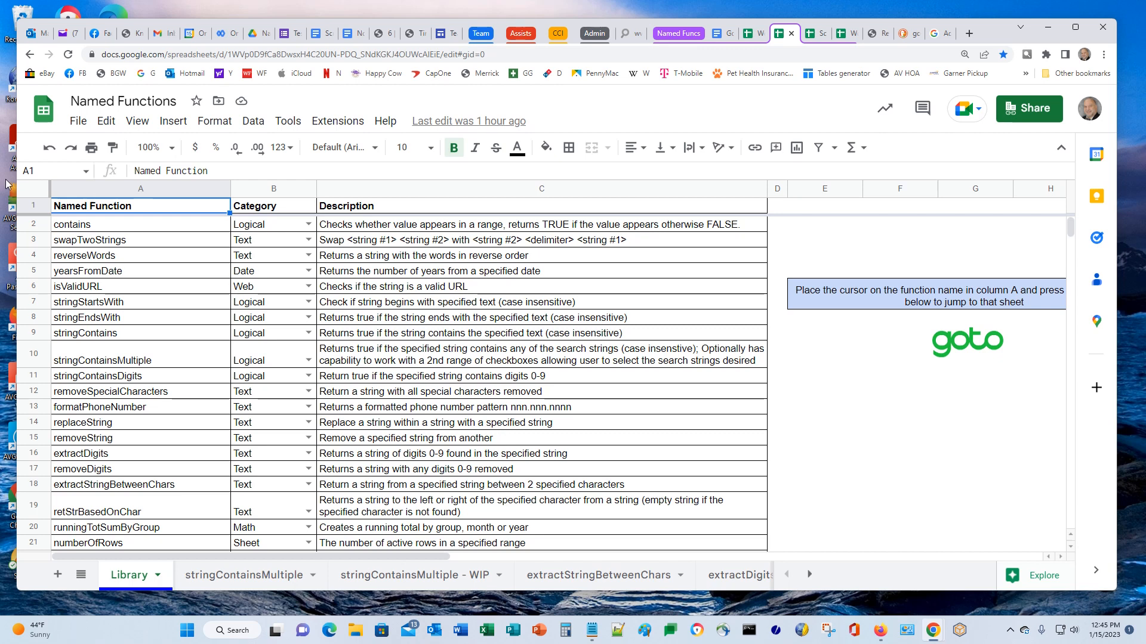
{"action": "left_click", "coordinate": [248, 582]}
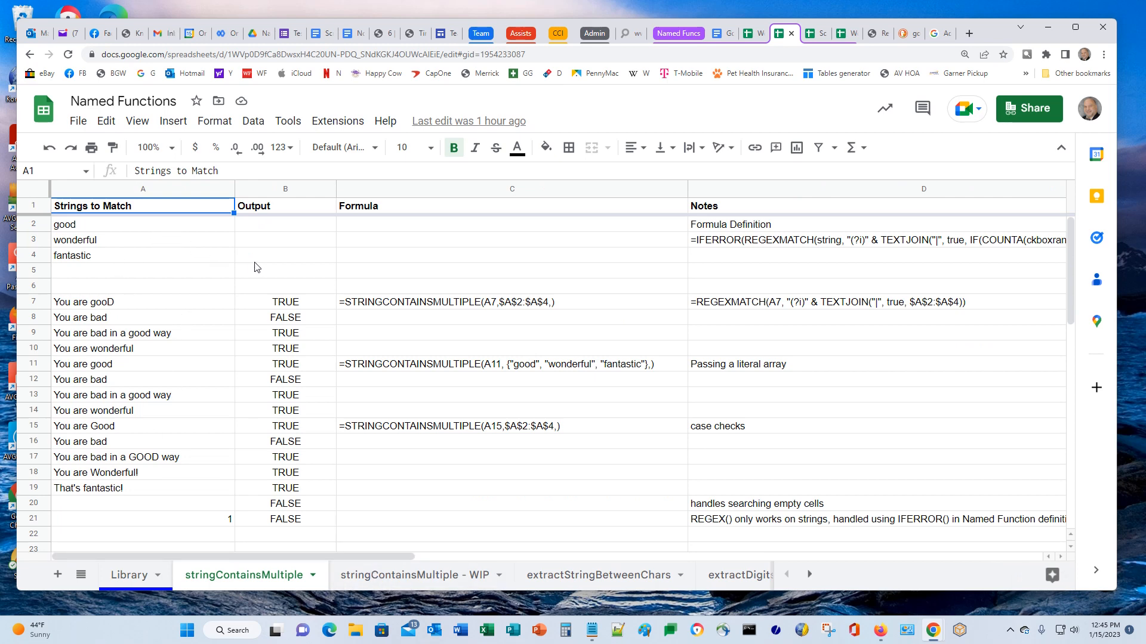
{"action": "left_click", "coordinate": [399, 583]}
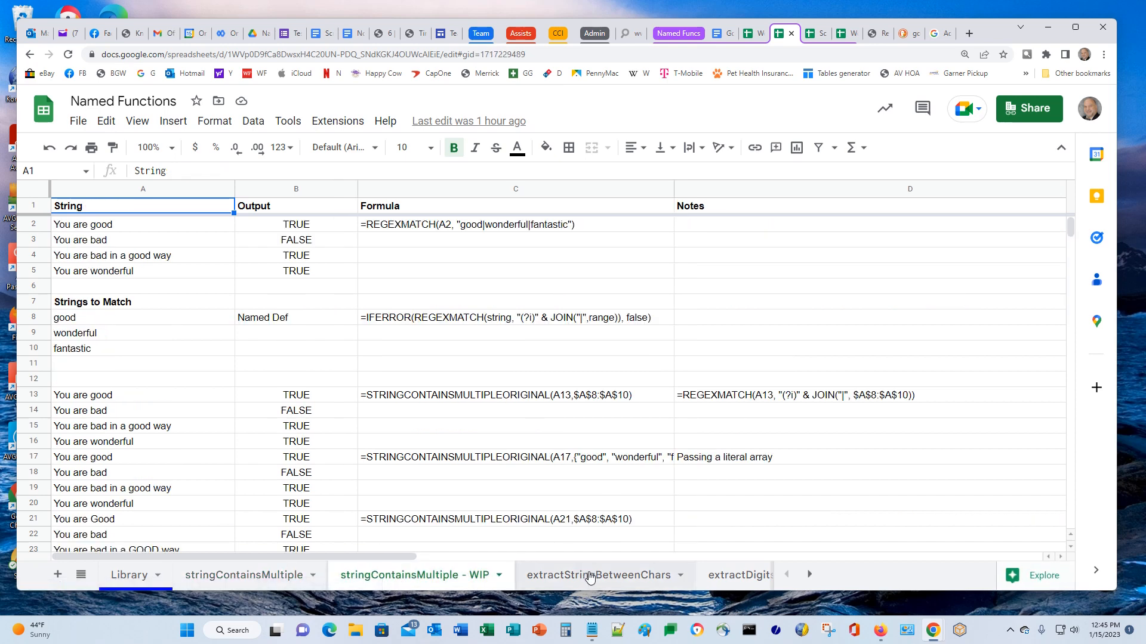
{"action": "left_click", "coordinate": [639, 579]}
{"action": "left_click", "coordinate": [739, 575]}
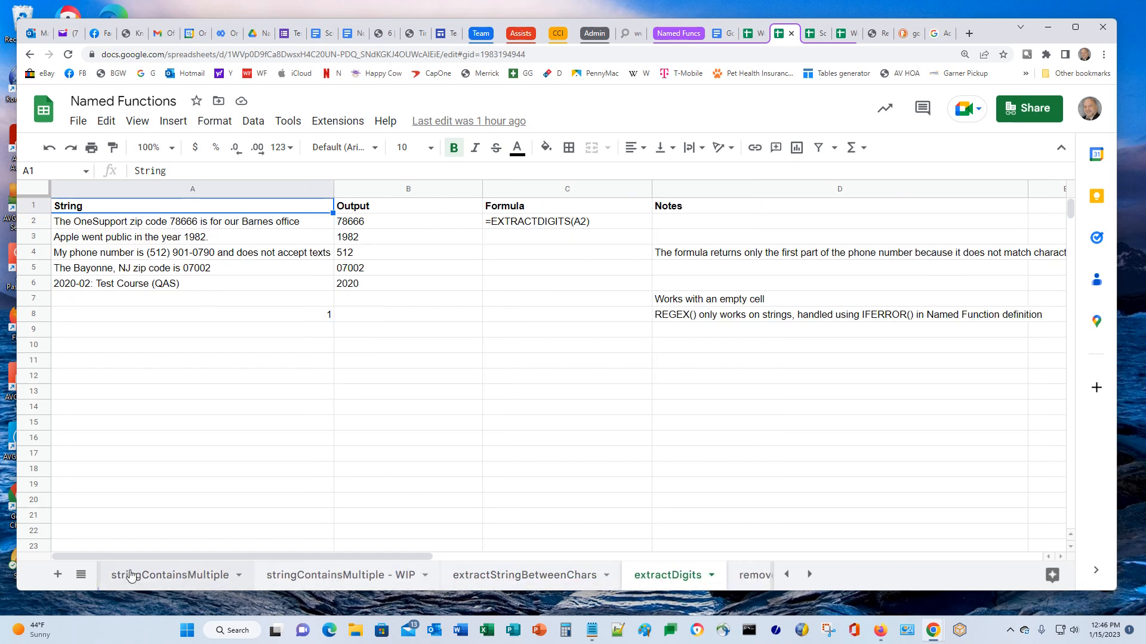
{"action": "left_click", "coordinate": [786, 575]}
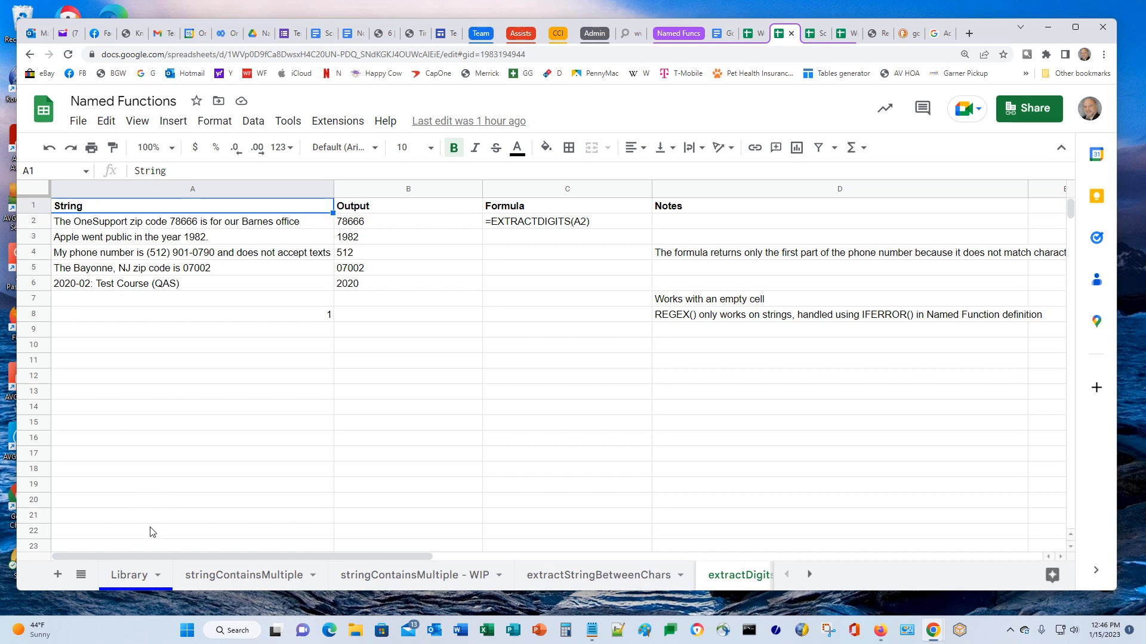
{"action": "left_click", "coordinate": [130, 580]}
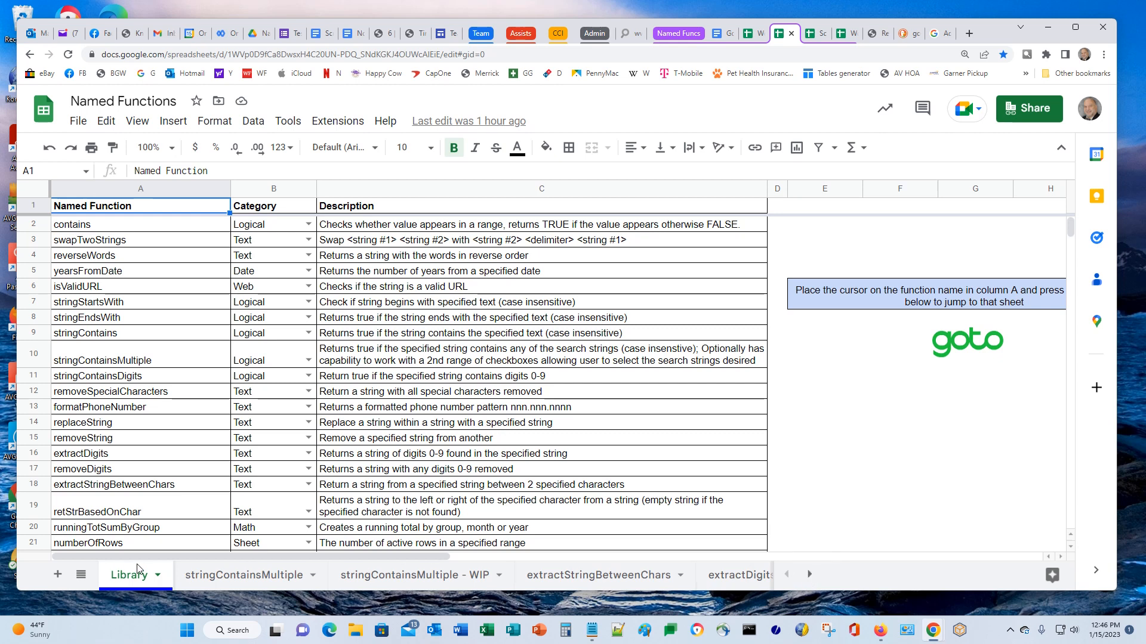
Open the Contains example sheet from the All Sheets list
{"action": "left_click", "coordinate": [82, 576]}
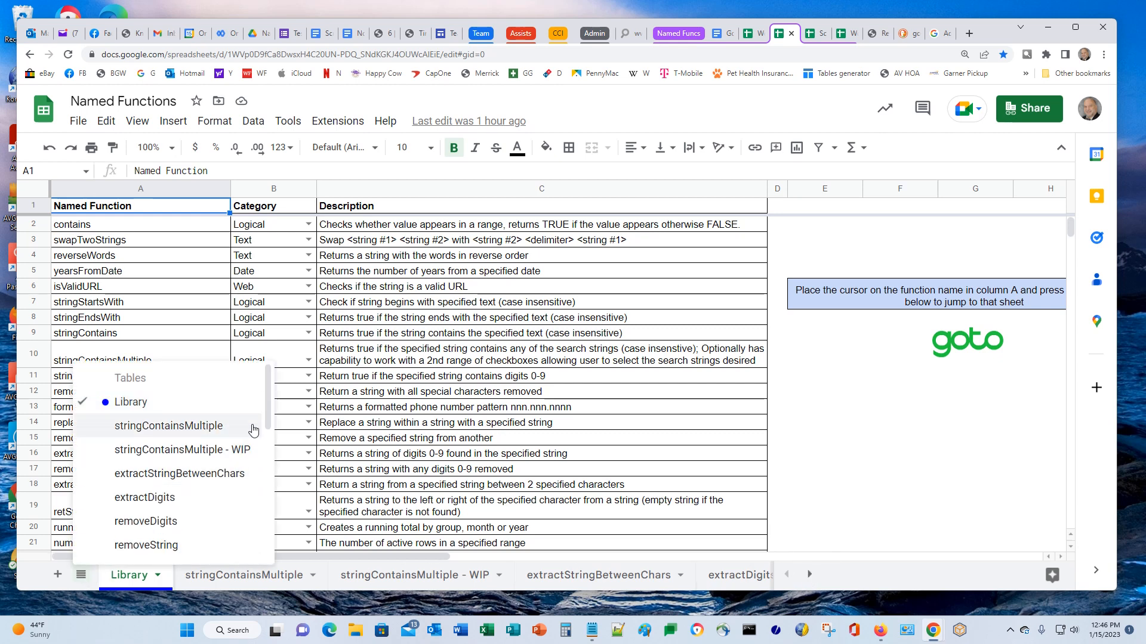
{"action": "left_click_drag", "start_coordinate": [269, 396], "coordinate": [266, 497]}
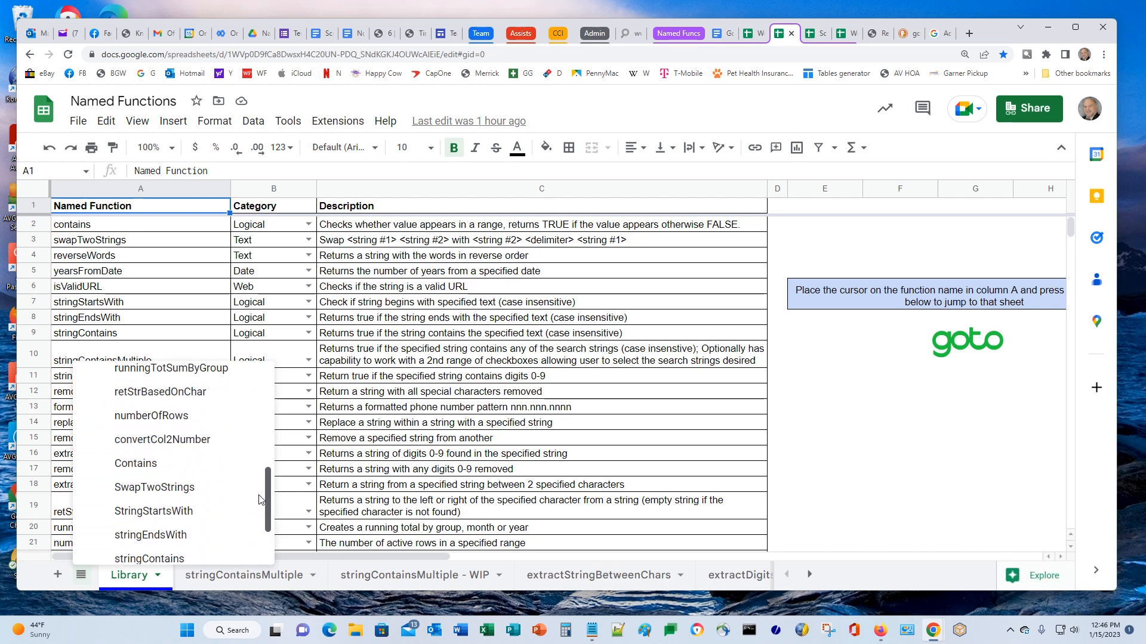
{"action": "left_click", "coordinate": [157, 465]}
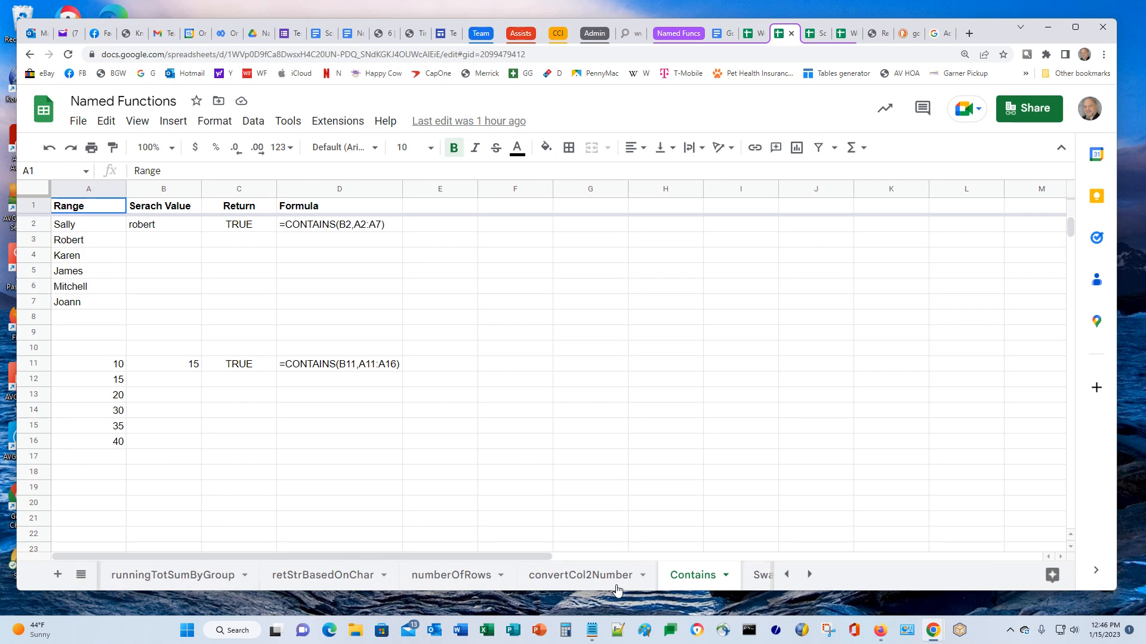
Back on the Library sheet, select retStrBasedOnChar in A19 and click the goto image
{"action": "left_click", "coordinate": [81, 575]}
{"action": "scroll", "coordinate": [155, 477], "scroll_direction": "up", "scroll_amount": 4}
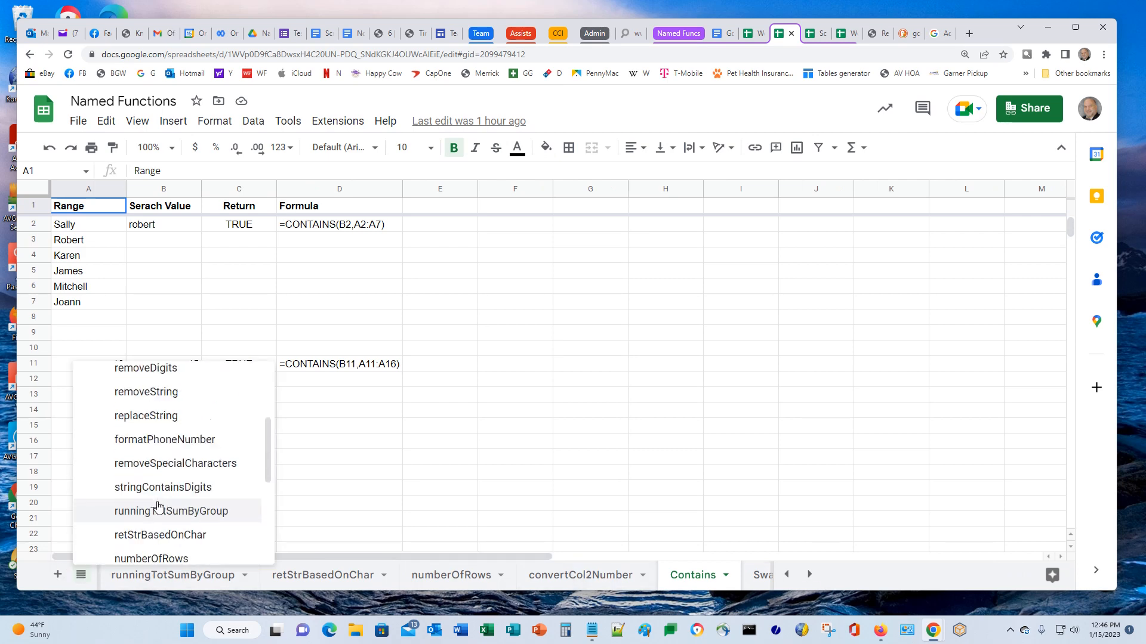
{"action": "scroll", "coordinate": [152, 458], "scroll_direction": "up", "scroll_amount": 3}
{"action": "left_click", "coordinate": [142, 405]}
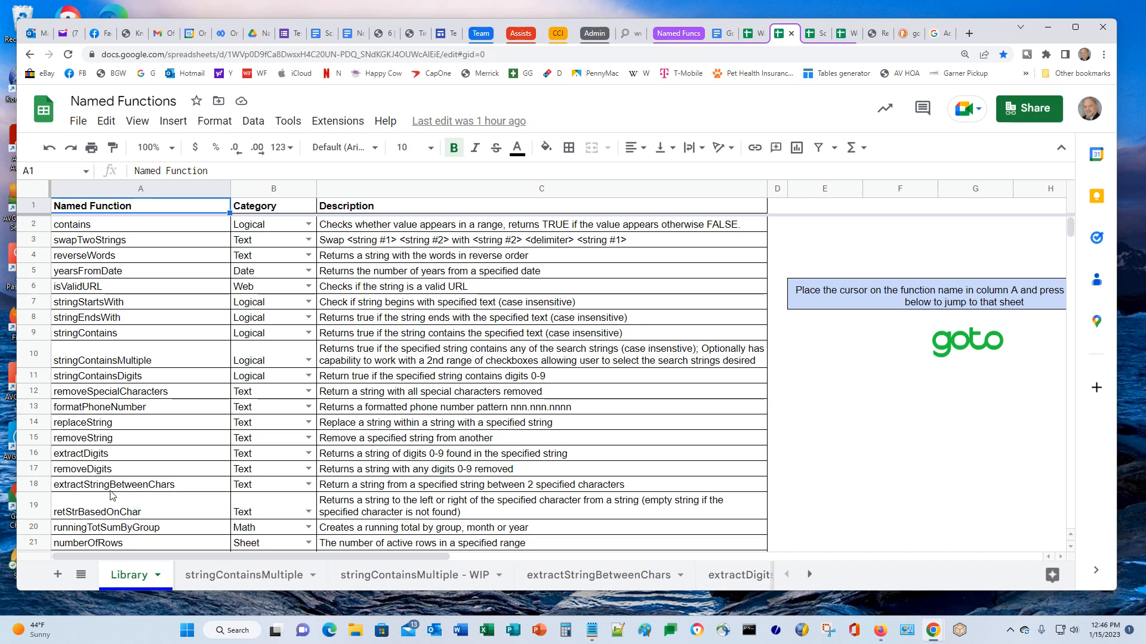
{"action": "scroll", "coordinate": [152, 464], "scroll_direction": "down", "scroll_amount": 3}
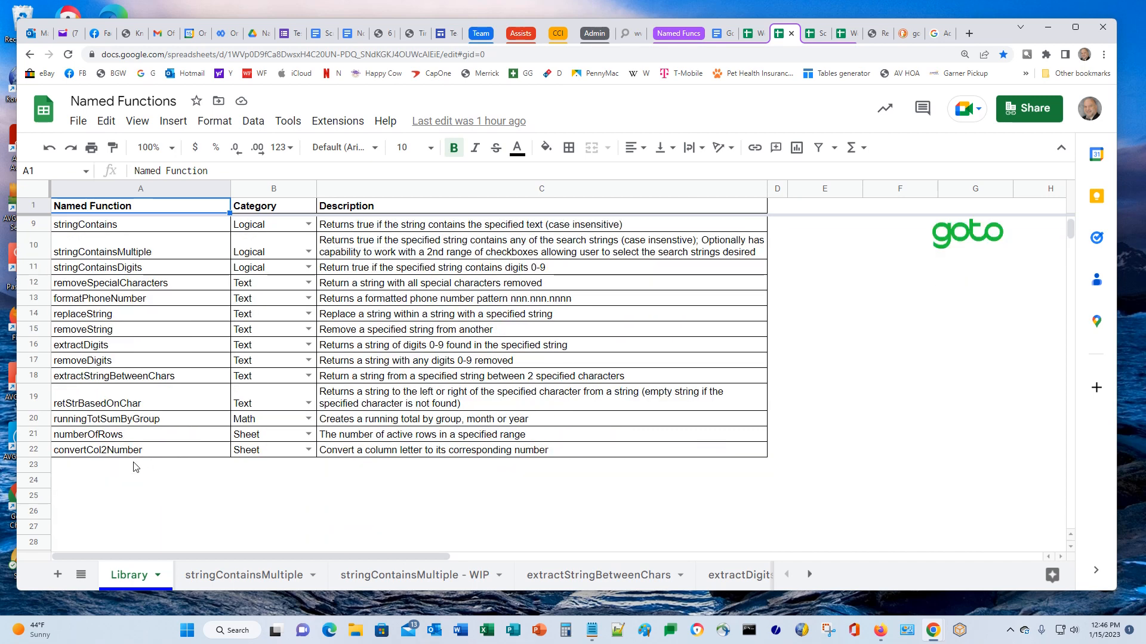
{"action": "left_click", "coordinate": [93, 379]}
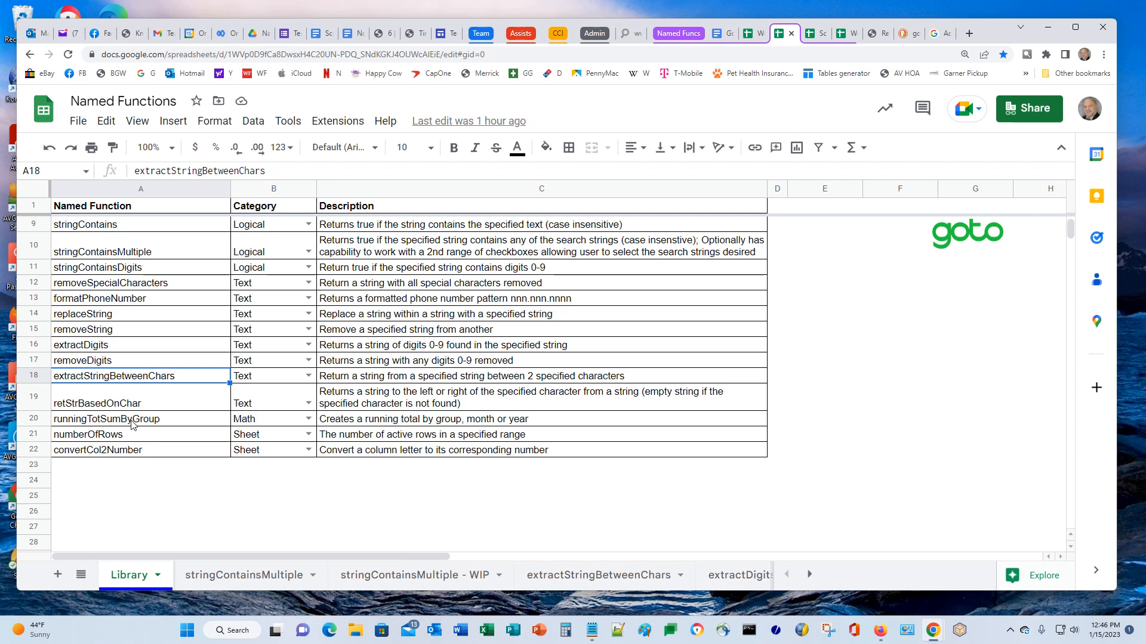
{"action": "left_click", "coordinate": [102, 408]}
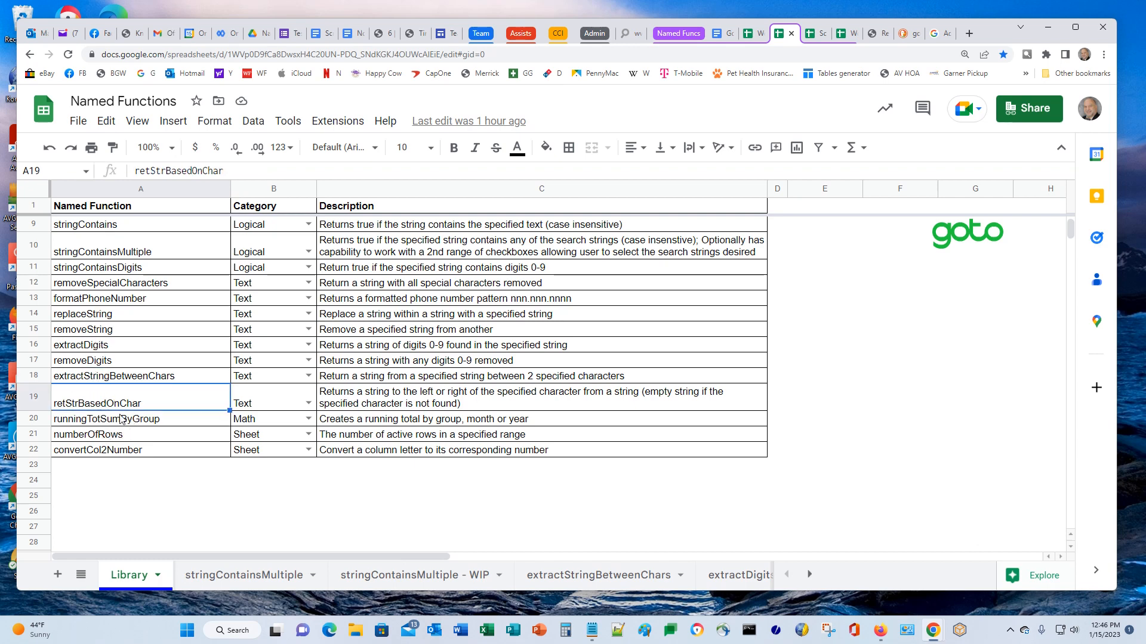
{"action": "left_click", "coordinate": [948, 235]}
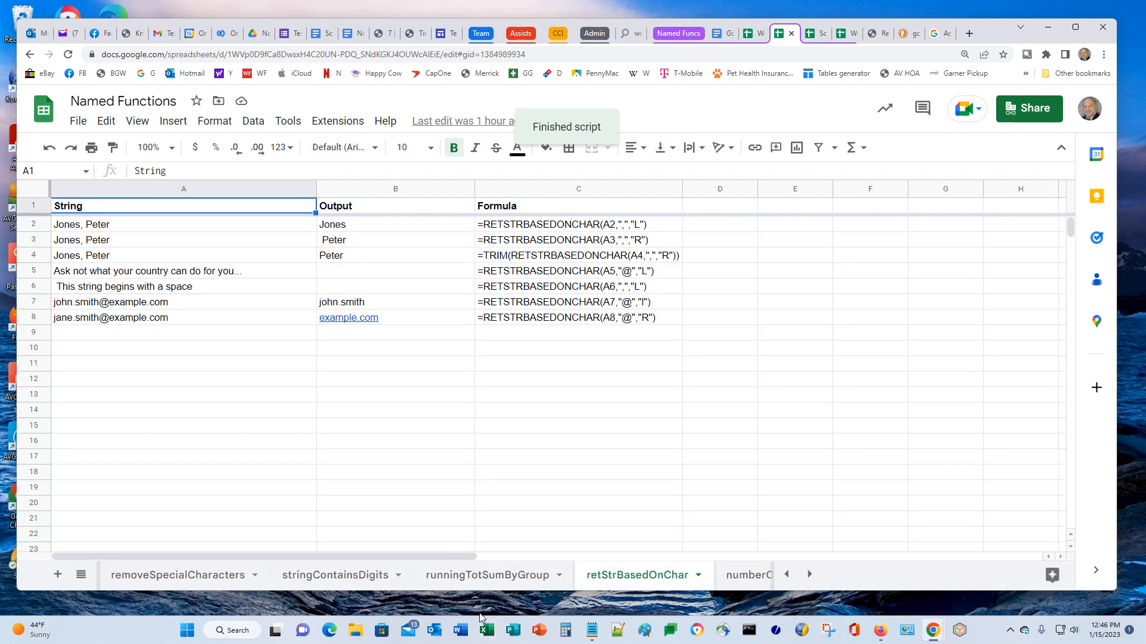
Return to the Library sheet, select stringContainsMultiple in A10 and click the goto image
{"action": "left_click", "coordinate": [82, 572]}
{"action": "scroll", "coordinate": [225, 454], "scroll_direction": "up", "scroll_amount": 3}
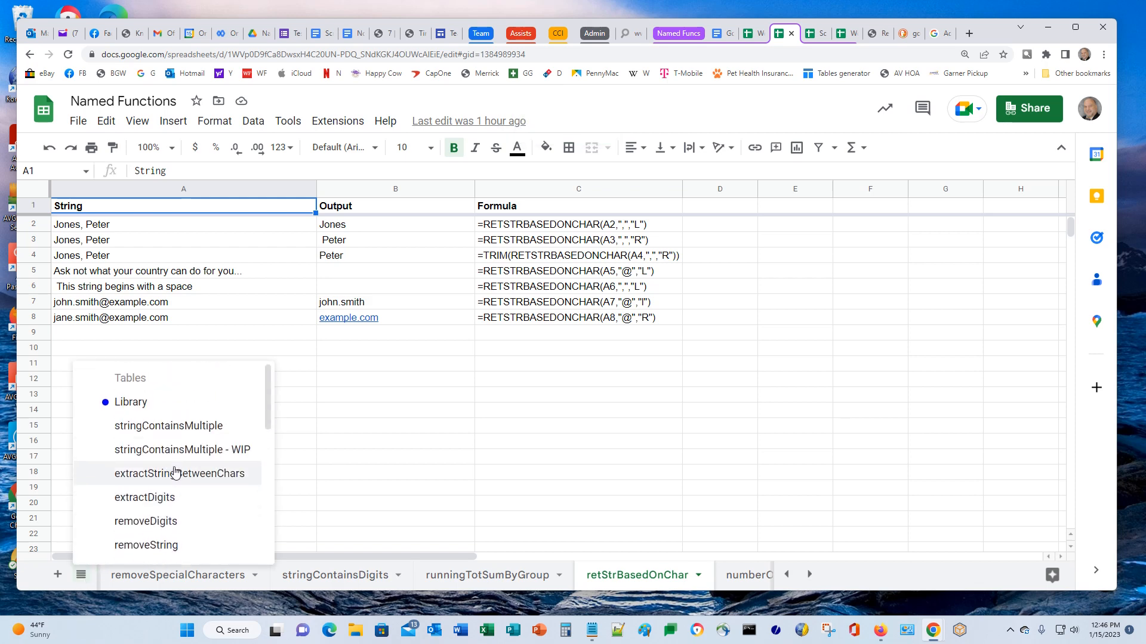
{"action": "left_click", "coordinate": [150, 410]}
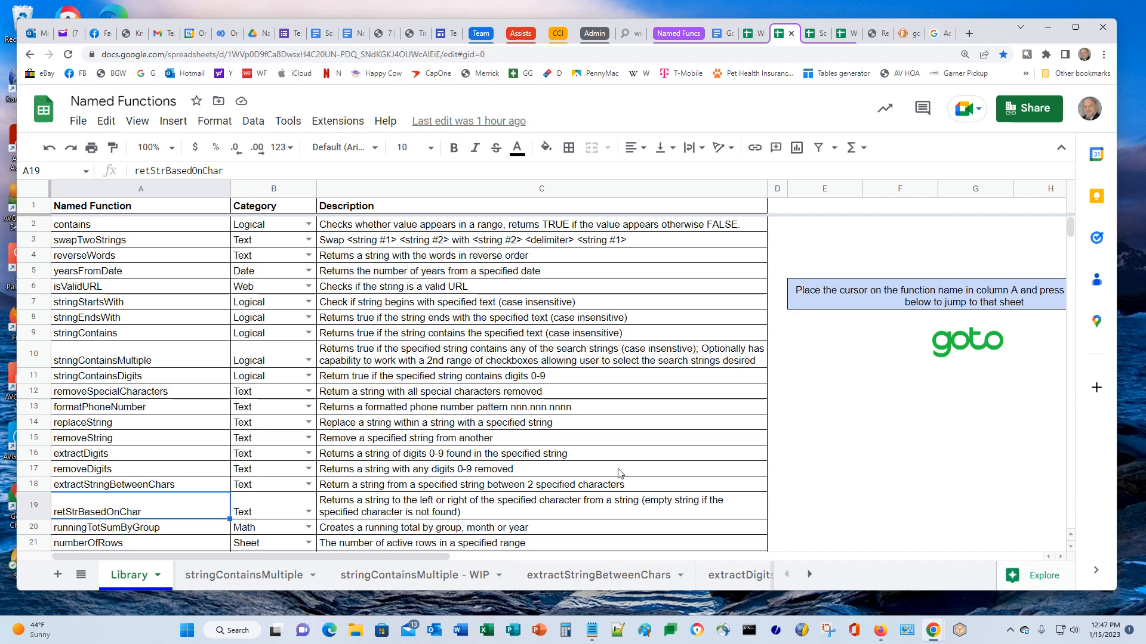
{"action": "scroll", "coordinate": [597, 482], "scroll_direction": "down", "scroll_amount": 2}
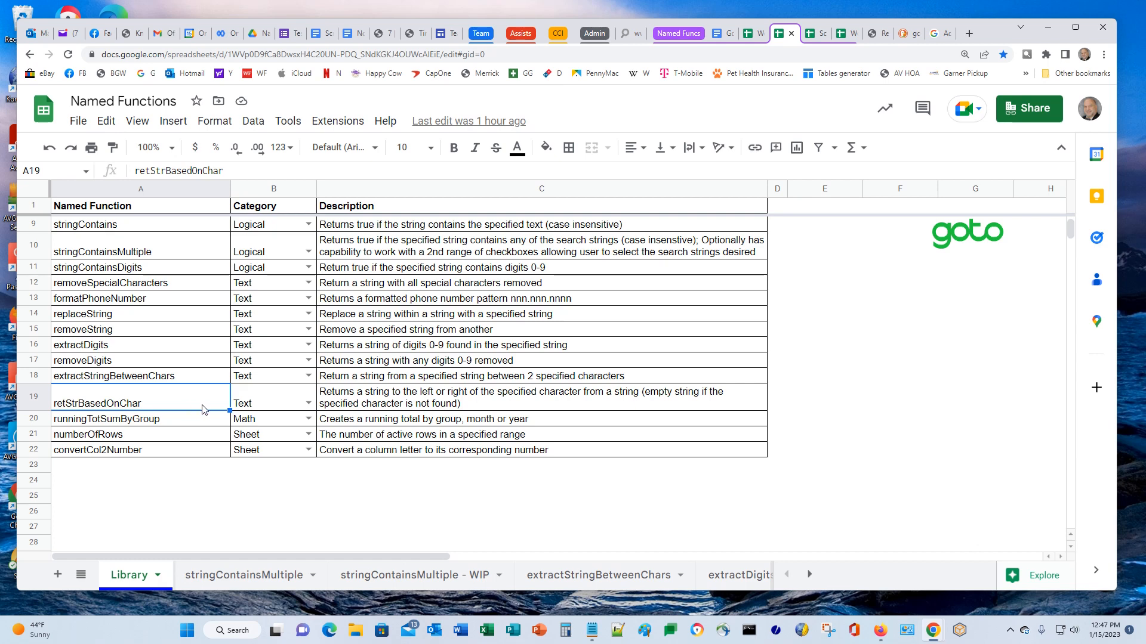
{"action": "scroll", "coordinate": [194, 411], "scroll_direction": "up", "scroll_amount": 1}
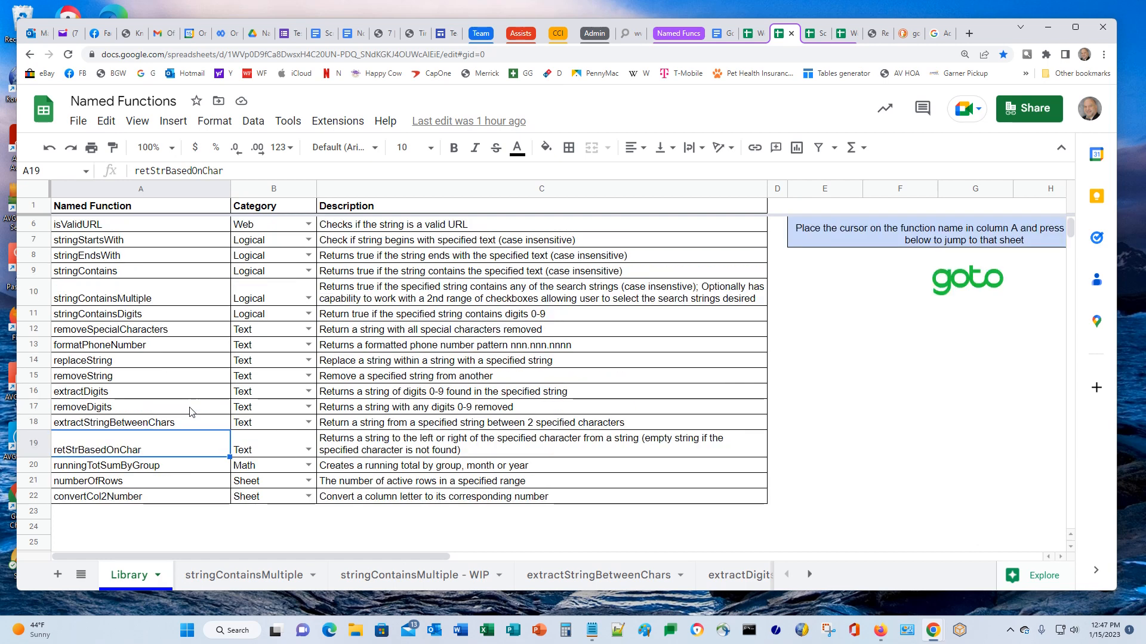
{"action": "left_click", "coordinate": [100, 297]}
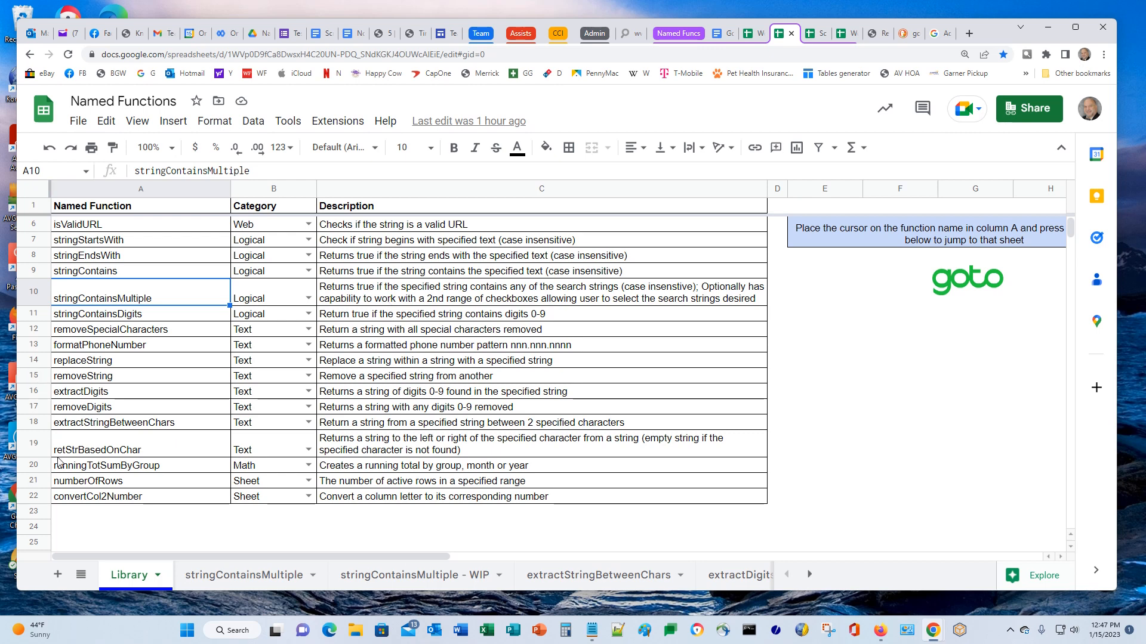
{"action": "left_click", "coordinate": [983, 284]}
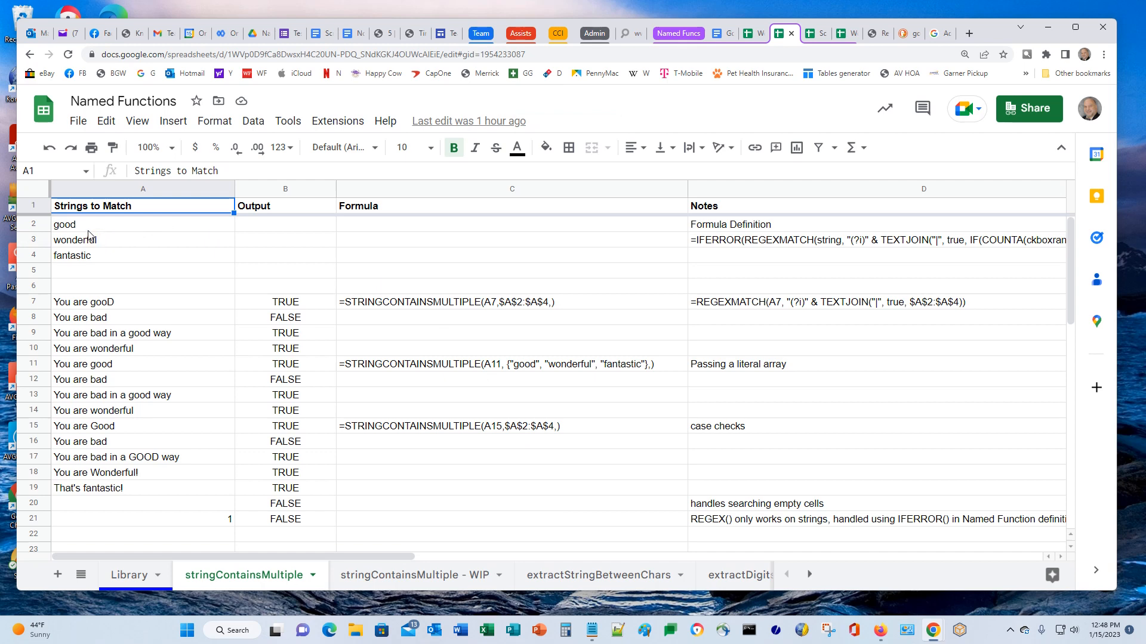
Review the match strings good, wonderful and fantastic in A2–A4, then switch to the WIP sheet
{"action": "left_click", "coordinate": [65, 227]}
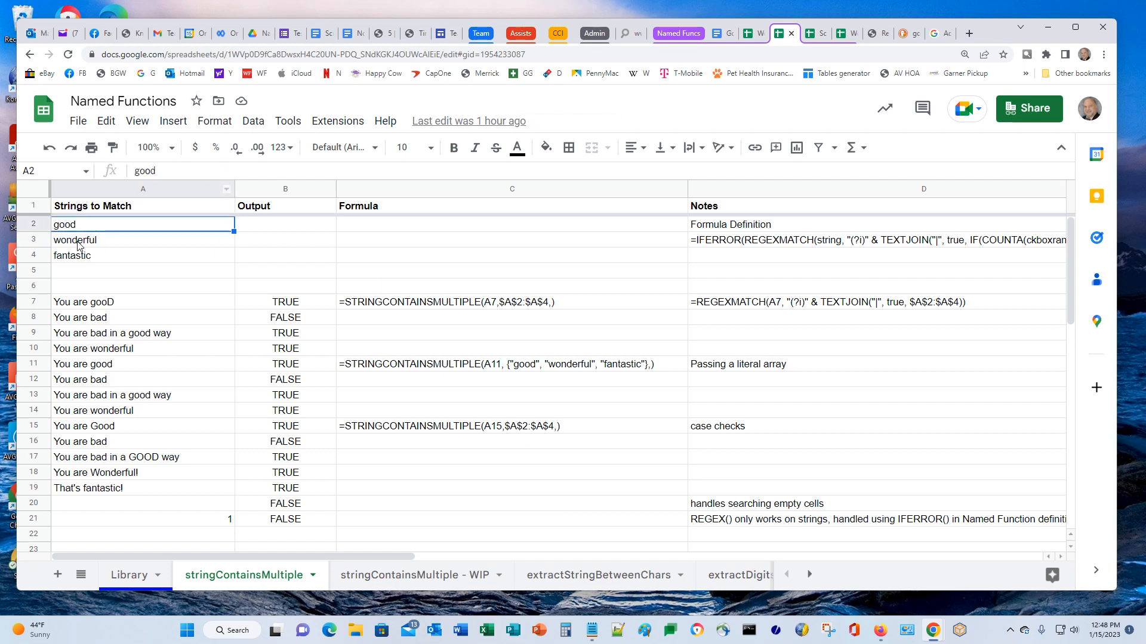
{"action": "left_click", "coordinate": [80, 243]}
{"action": "left_click", "coordinate": [83, 261]}
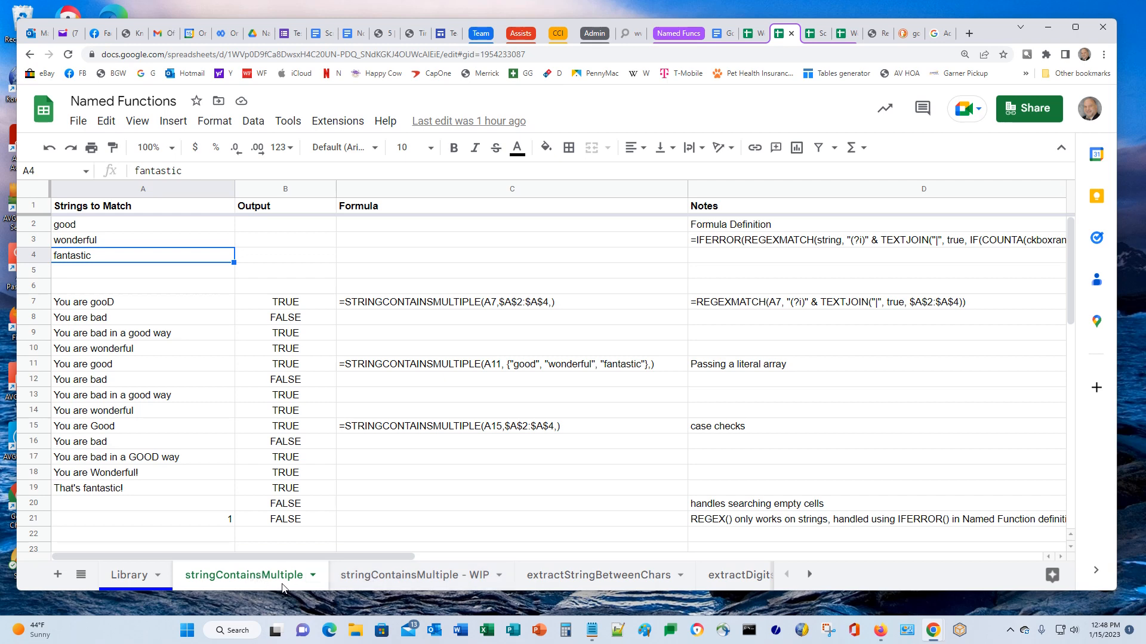
{"action": "left_click", "coordinate": [375, 578]}
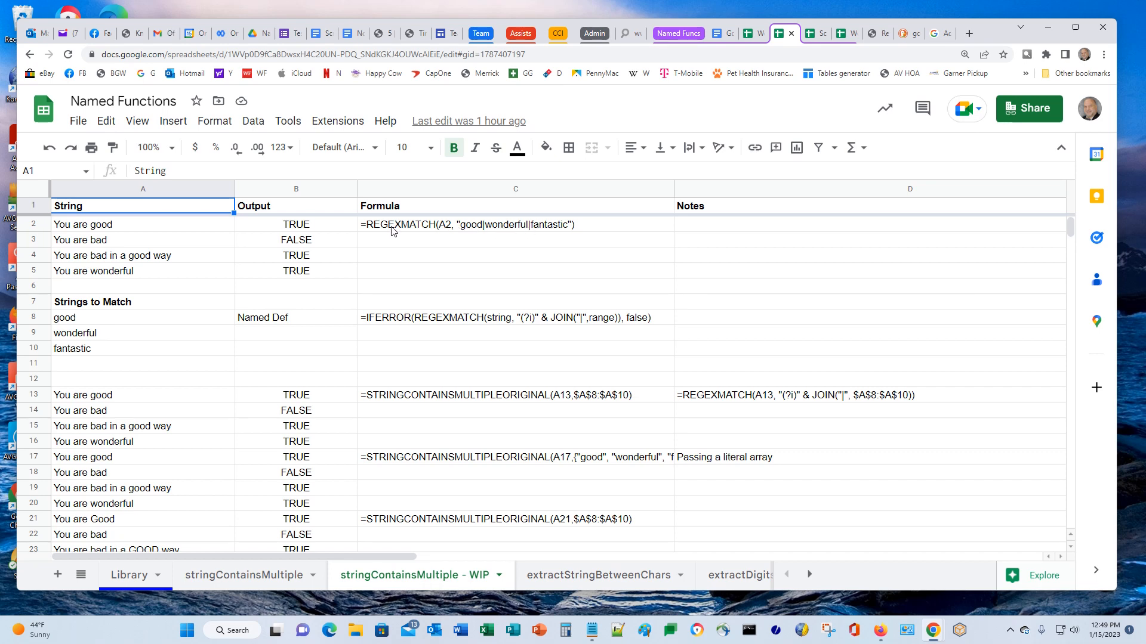
{"action": "left_click", "coordinate": [284, 245]}
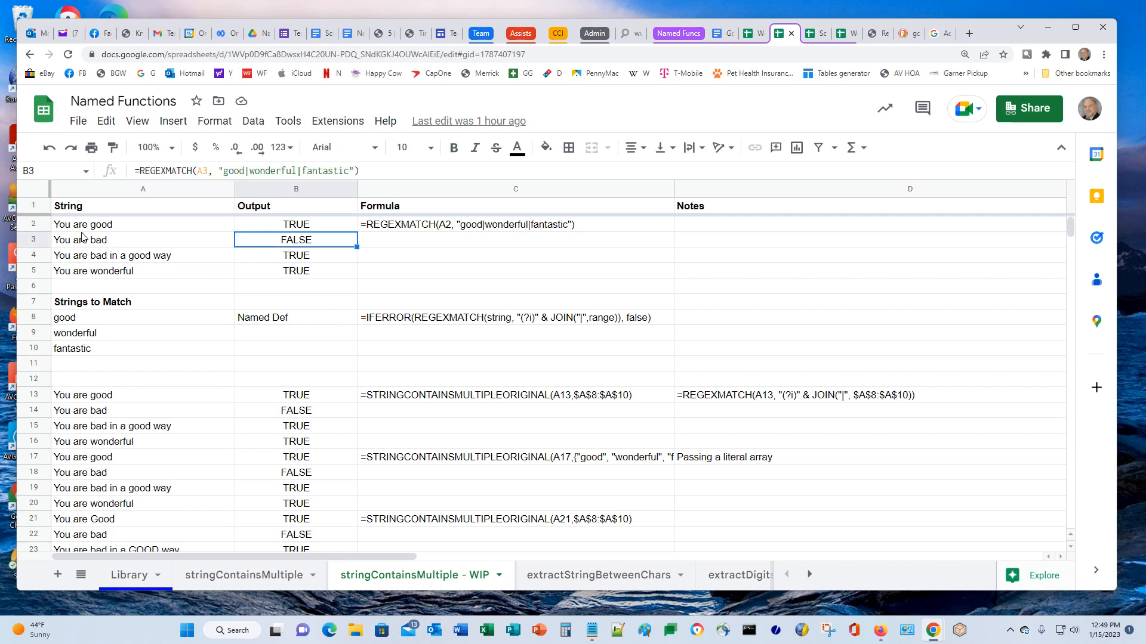
{"action": "left_click", "coordinate": [312, 259]}
{"action": "left_click", "coordinate": [308, 272]}
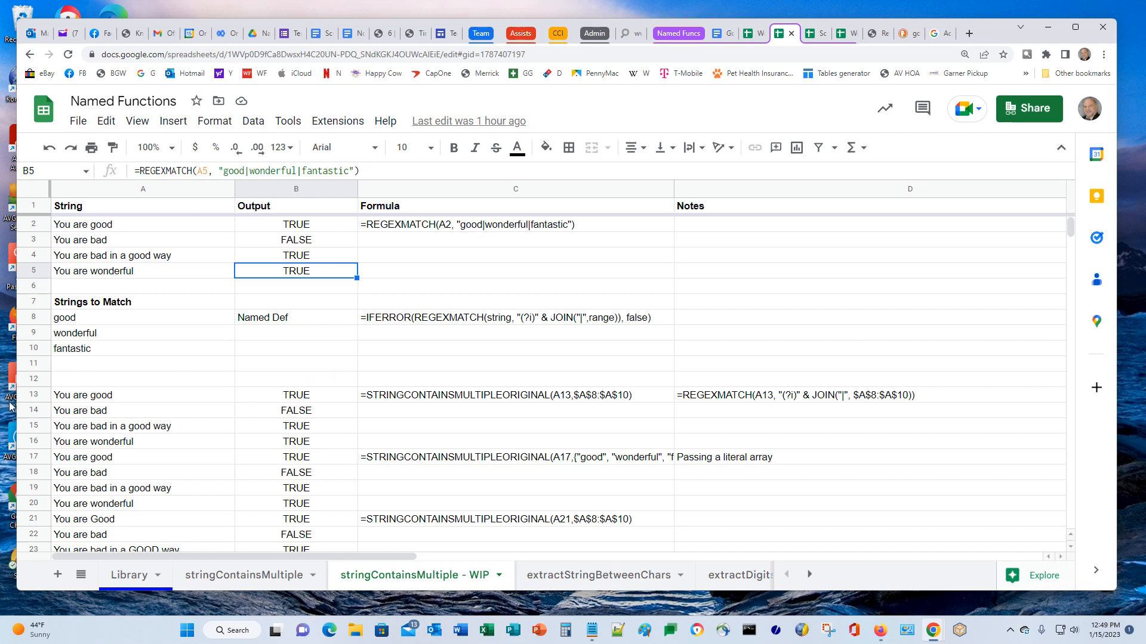
{"action": "left_click", "coordinate": [73, 323]}
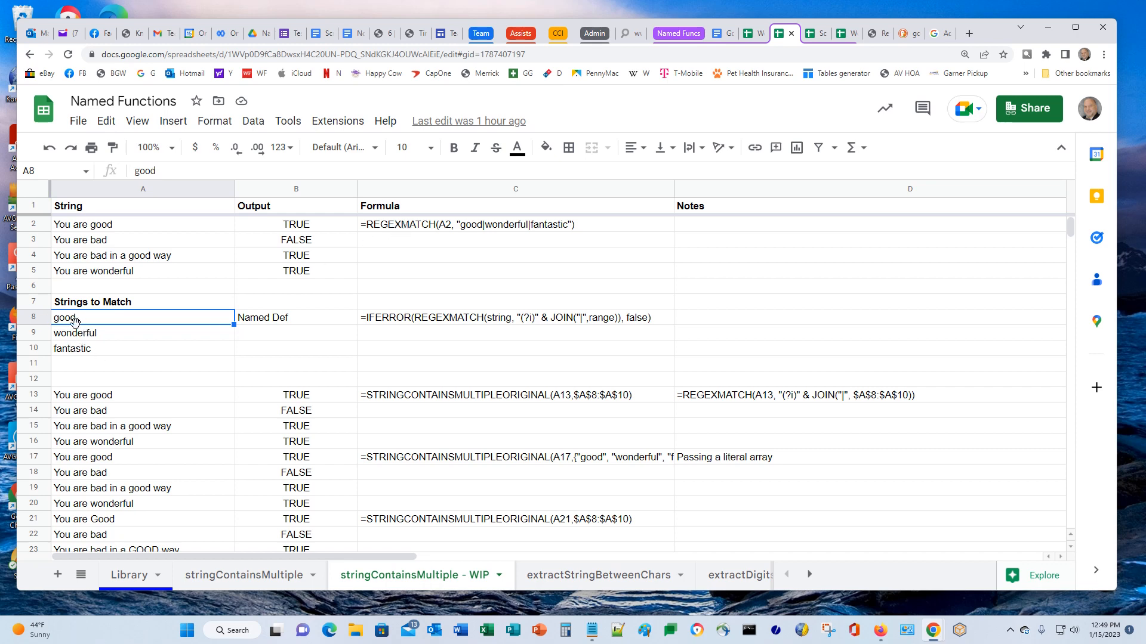
{"action": "left_click", "coordinate": [291, 321]}
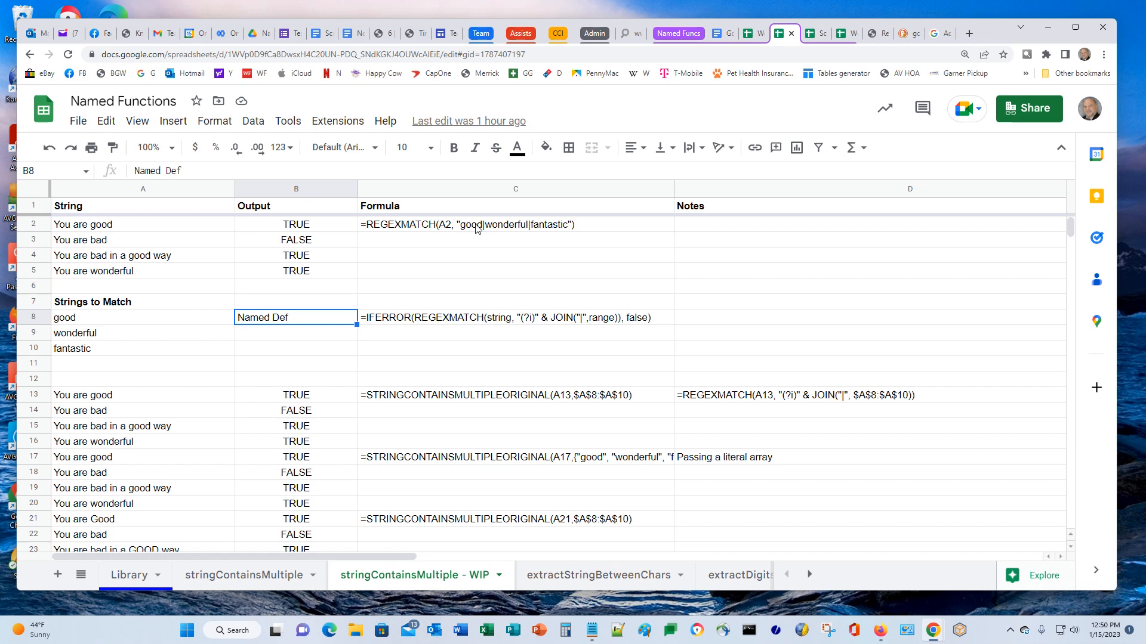
{"action": "left_click", "coordinate": [100, 229]}
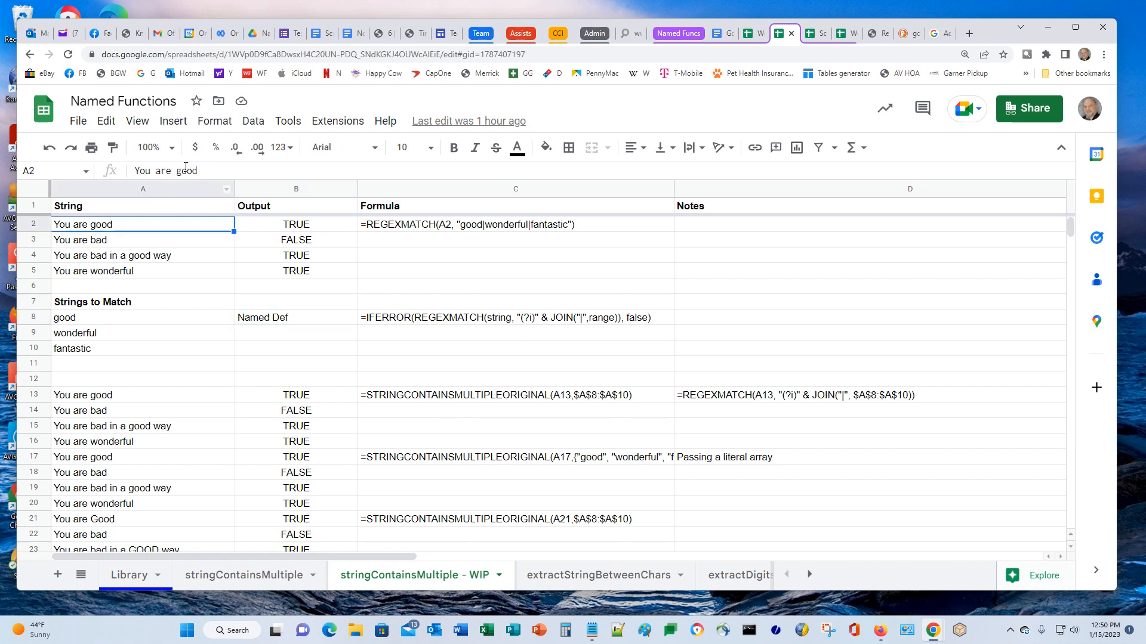
{"action": "left_click", "coordinate": [185, 169]}
{"action": "key", "text": "BackSpace"}
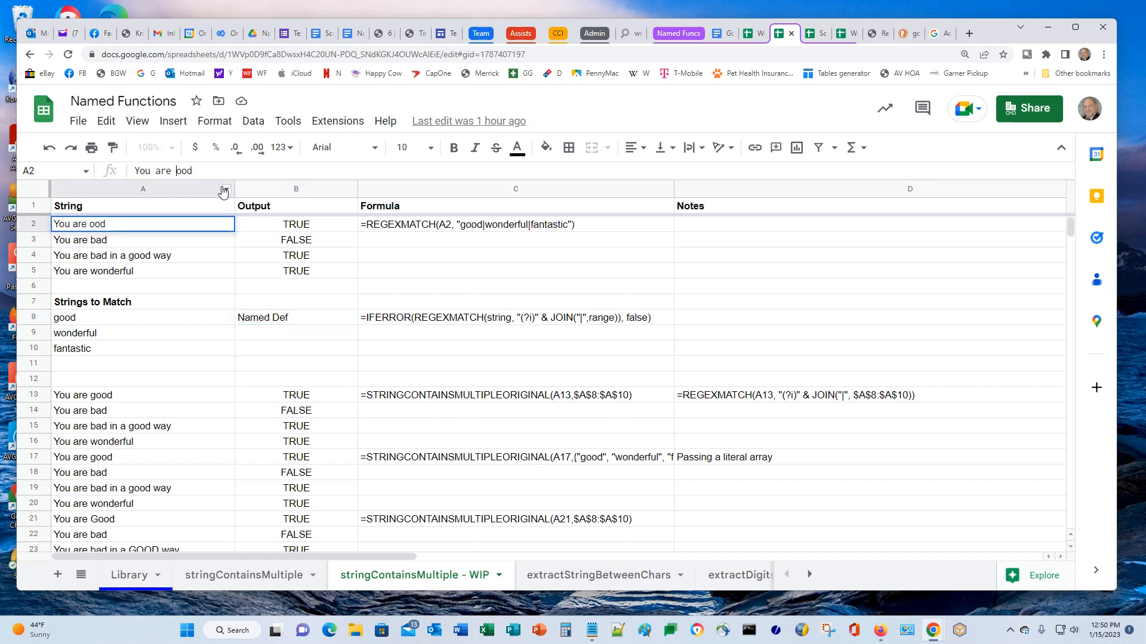
{"action": "type", "text": "G"}
{"action": "key", "text": "Return"}
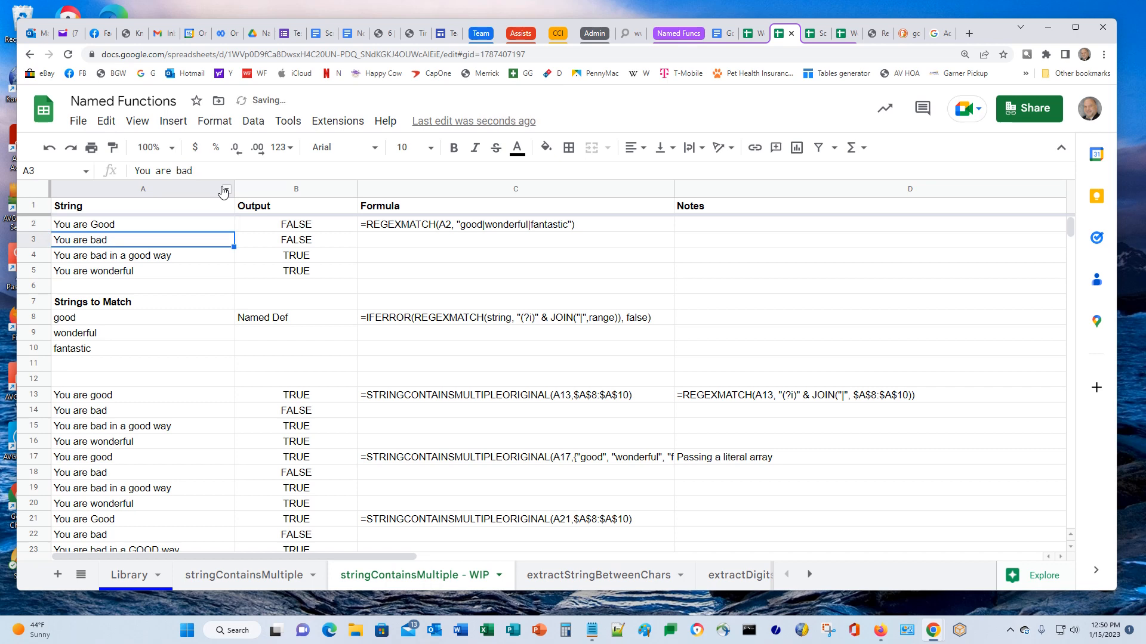
{"action": "key", "text": "Up"}
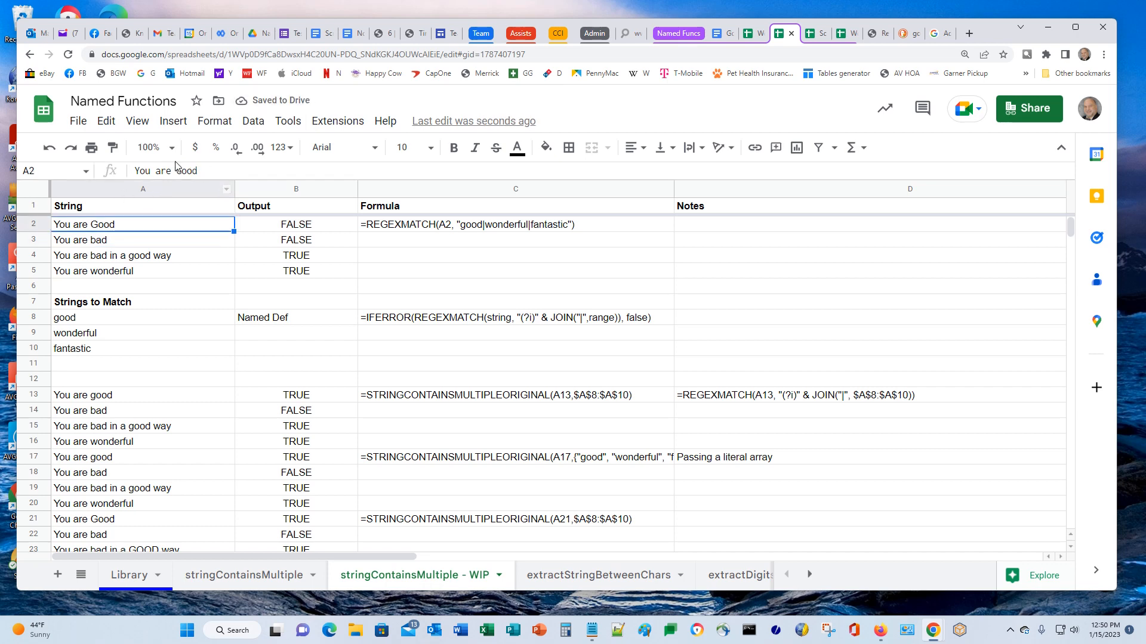
{"action": "left_click", "coordinate": [49, 147]}
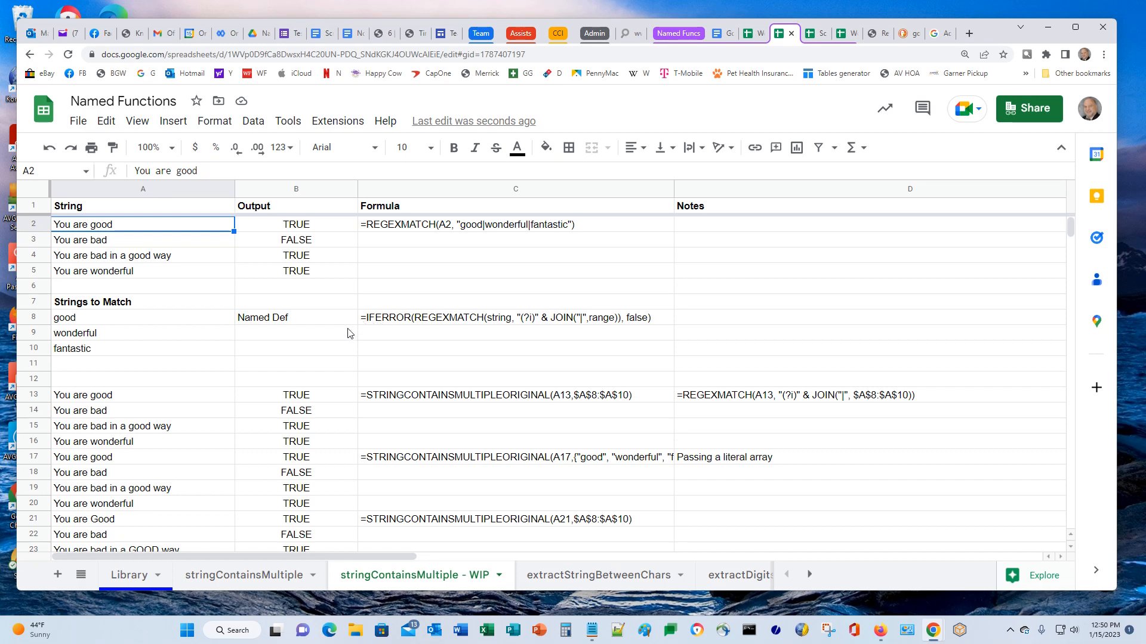
Inspect the formula behind B13's TRUE result on the WIP sheet
{"action": "scroll", "coordinate": [339, 394], "scroll_direction": "down", "scroll_amount": 2}
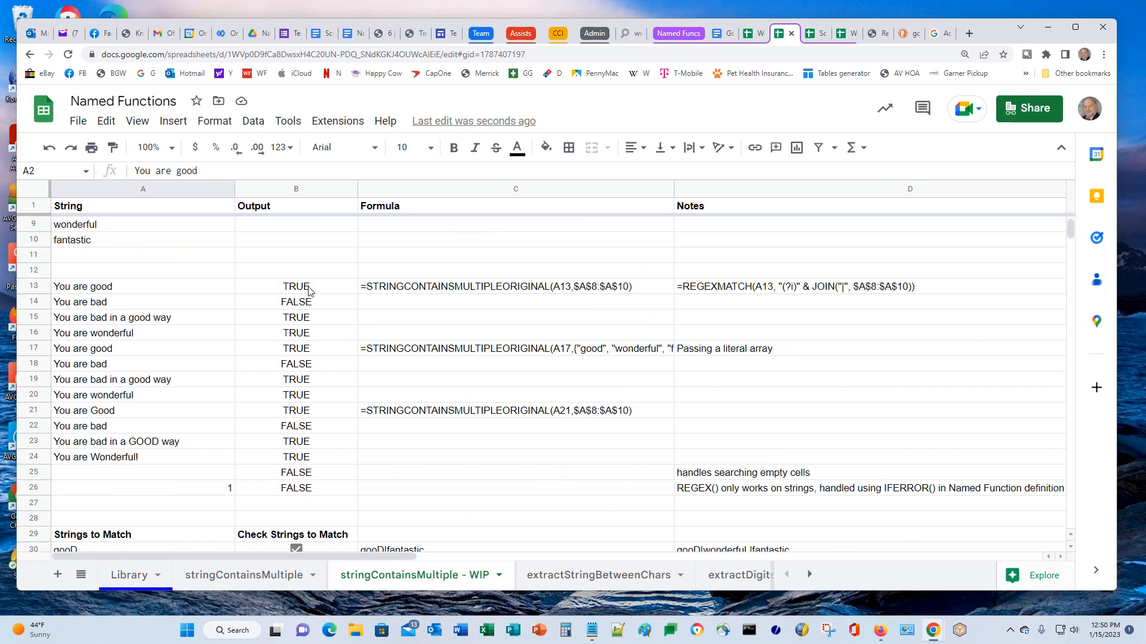
{"action": "left_click", "coordinate": [298, 287]}
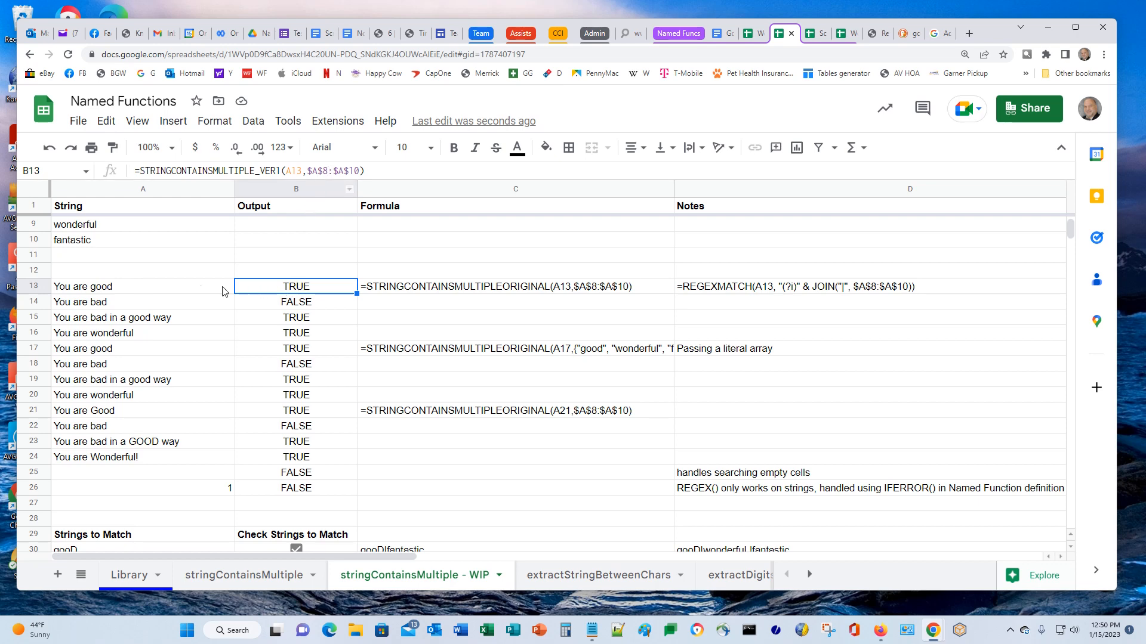
{"action": "scroll", "coordinate": [166, 291], "scroll_direction": "up", "scroll_amount": 3}
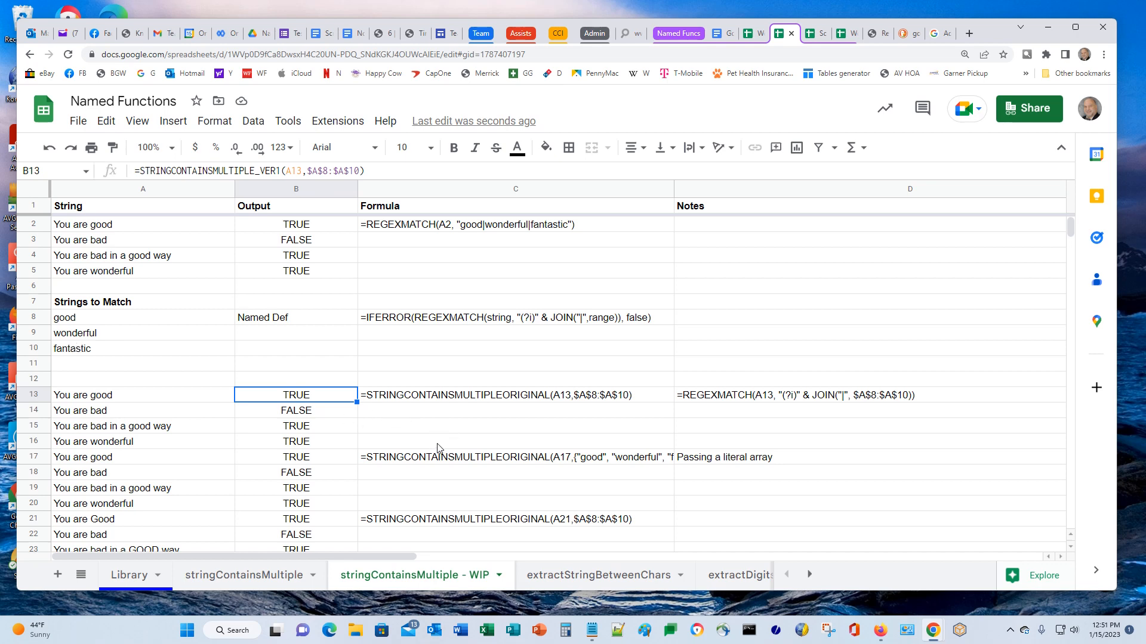
{"action": "scroll", "coordinate": [504, 367], "scroll_direction": "down", "scroll_amount": 5}
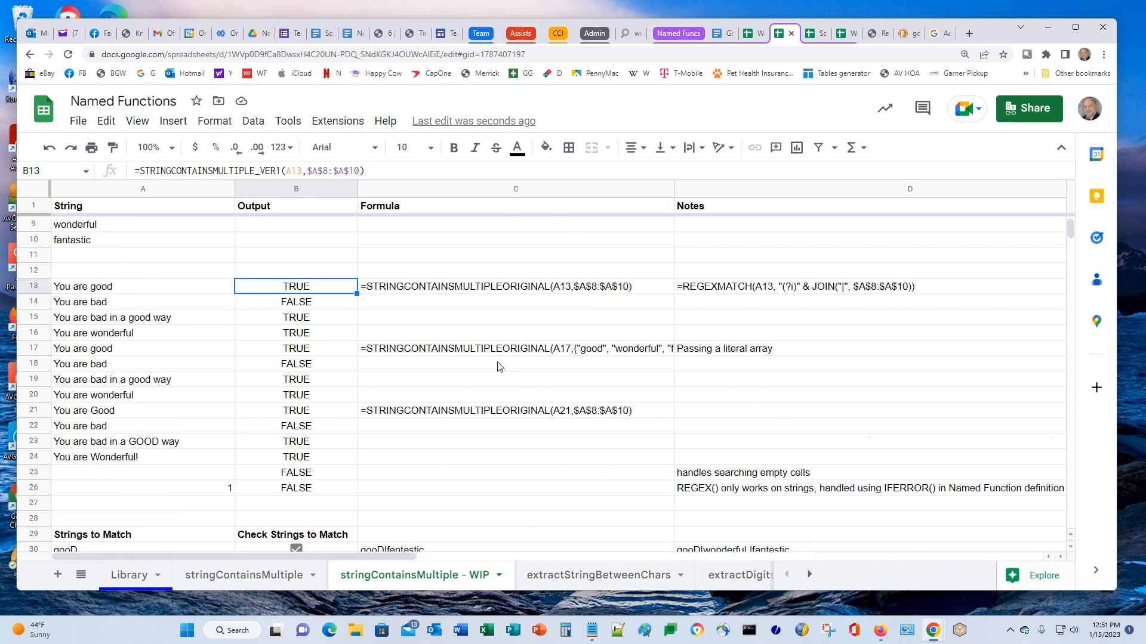
{"action": "scroll", "coordinate": [500, 362], "scroll_direction": "up", "scroll_amount": 3}
{"action": "scroll", "coordinate": [478, 345], "scroll_direction": "down", "scroll_amount": 1}
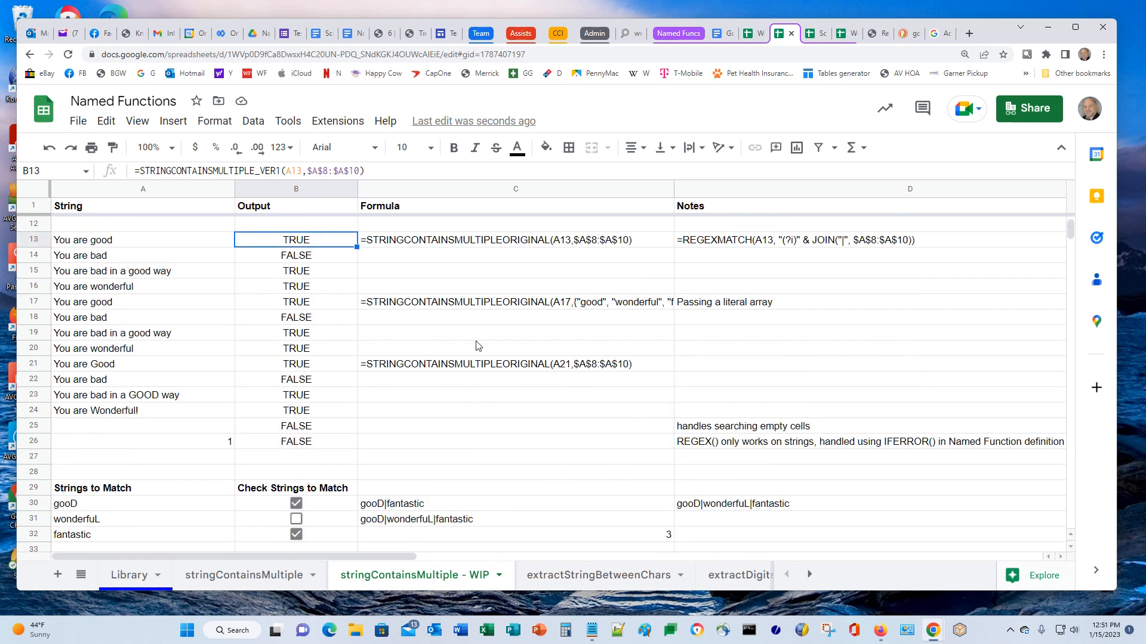
{"action": "scroll", "coordinate": [475, 346], "scroll_direction": "down", "scroll_amount": 4}
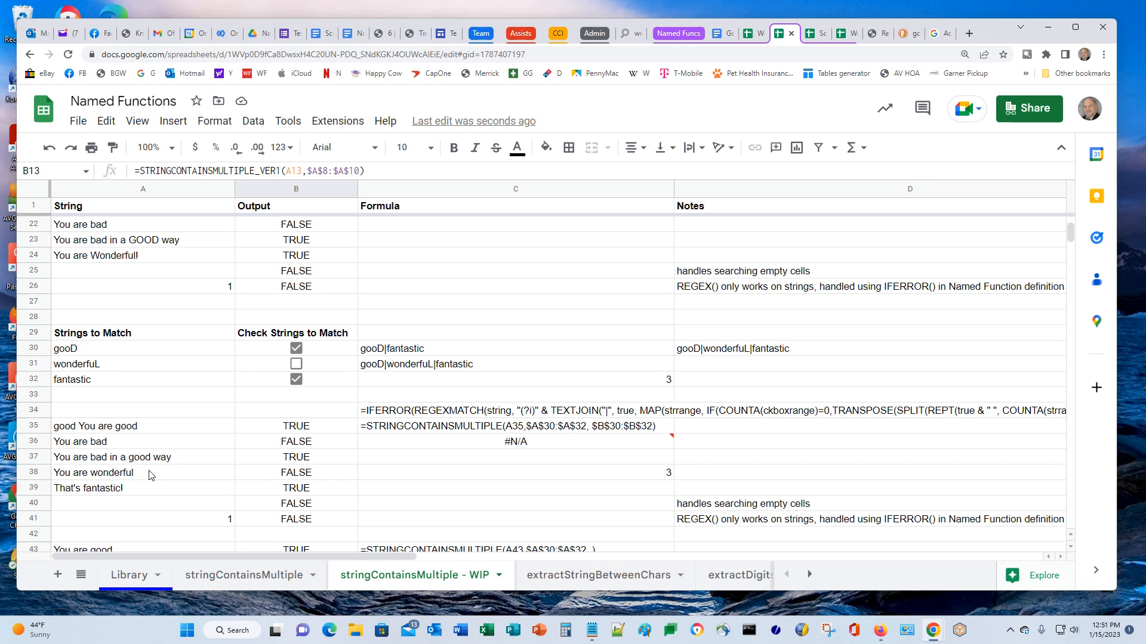
Tick the gooD and wonderfuL checkboxes and inspect the TEXTJOIN formulas in C30 and C31
{"action": "left_click", "coordinate": [296, 349]}
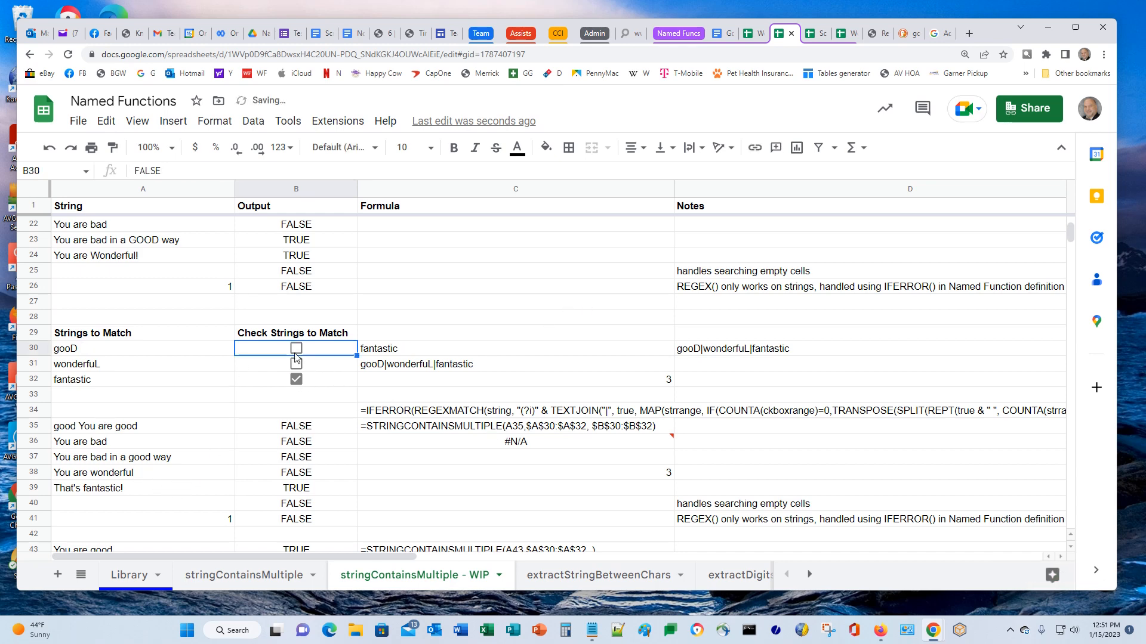
{"action": "left_click", "coordinate": [296, 364]}
{"action": "left_click", "coordinate": [296, 348]}
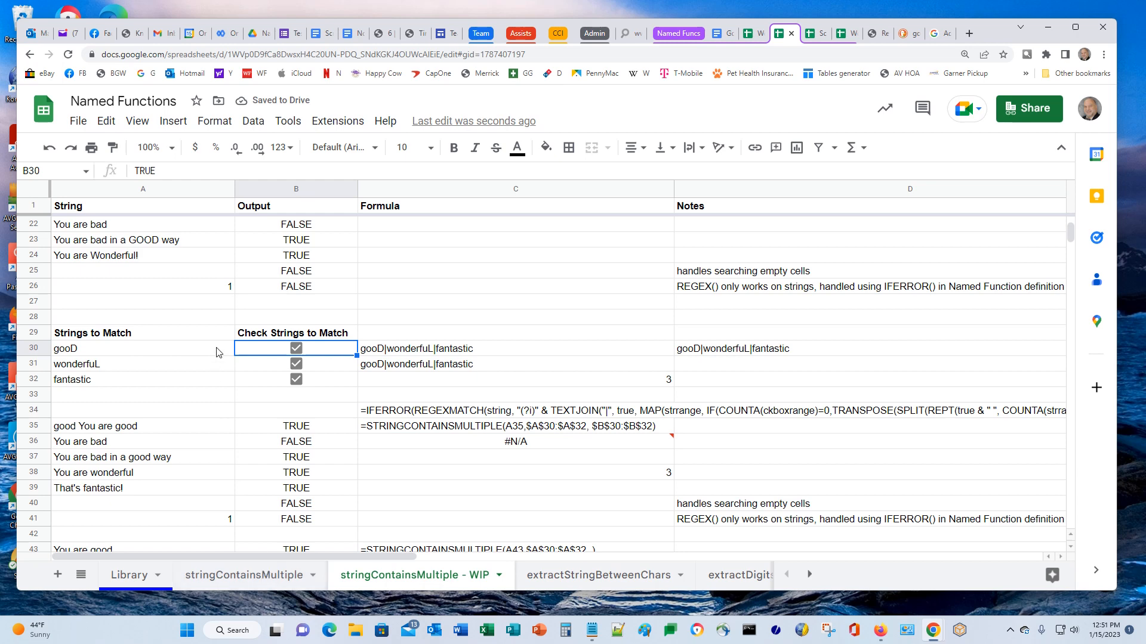
{"action": "left_click", "coordinate": [403, 353]}
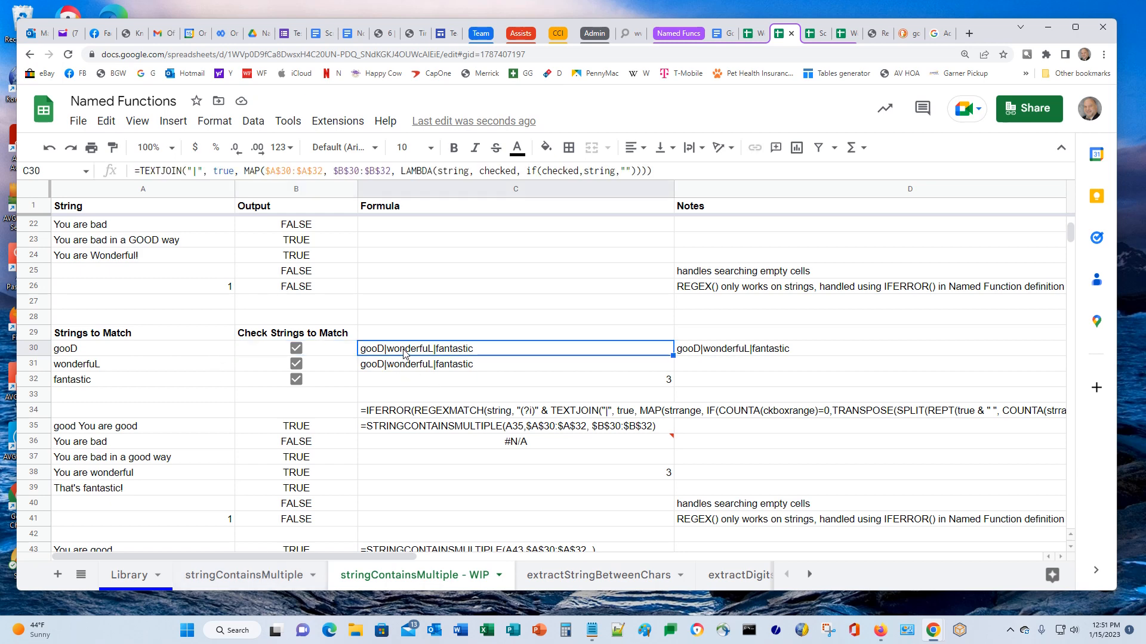
{"action": "left_click", "coordinate": [728, 353]}
{"action": "left_click", "coordinate": [444, 368]}
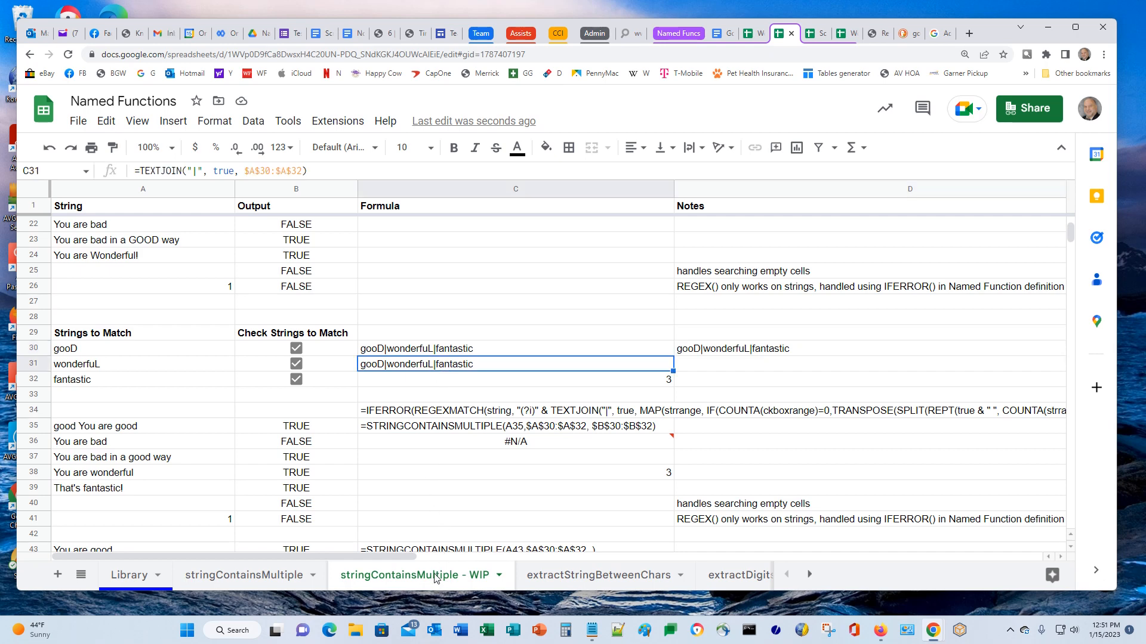
{"action": "left_click", "coordinate": [243, 577]}
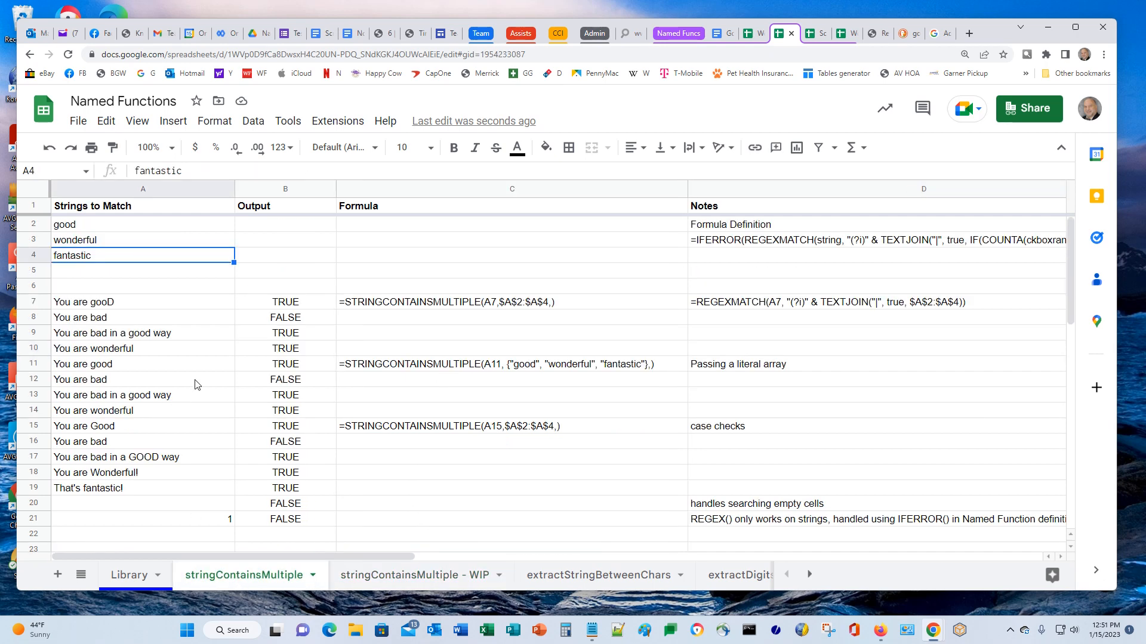
Toggle the B25:B27 checkboxes, ending with gOoD and fantastic ticked and wonderfuL unticked
{"action": "scroll", "coordinate": [197, 385], "scroll_direction": "down", "scroll_amount": 5}
{"action": "scroll", "coordinate": [186, 384], "scroll_direction": "down", "scroll_amount": 2}
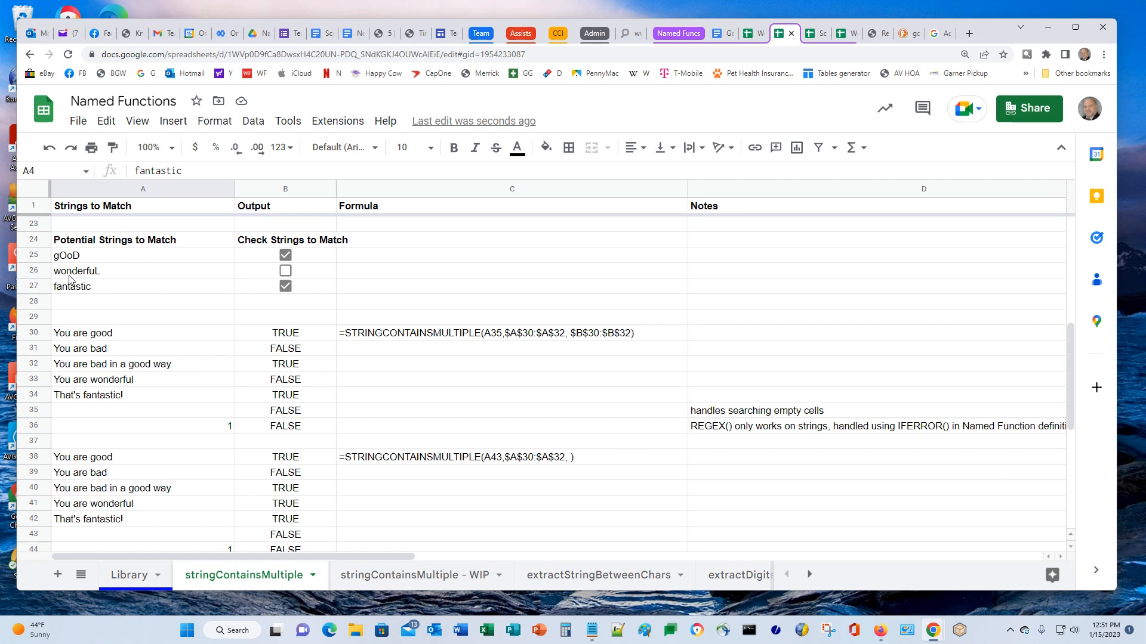
{"action": "left_click", "coordinate": [76, 257]}
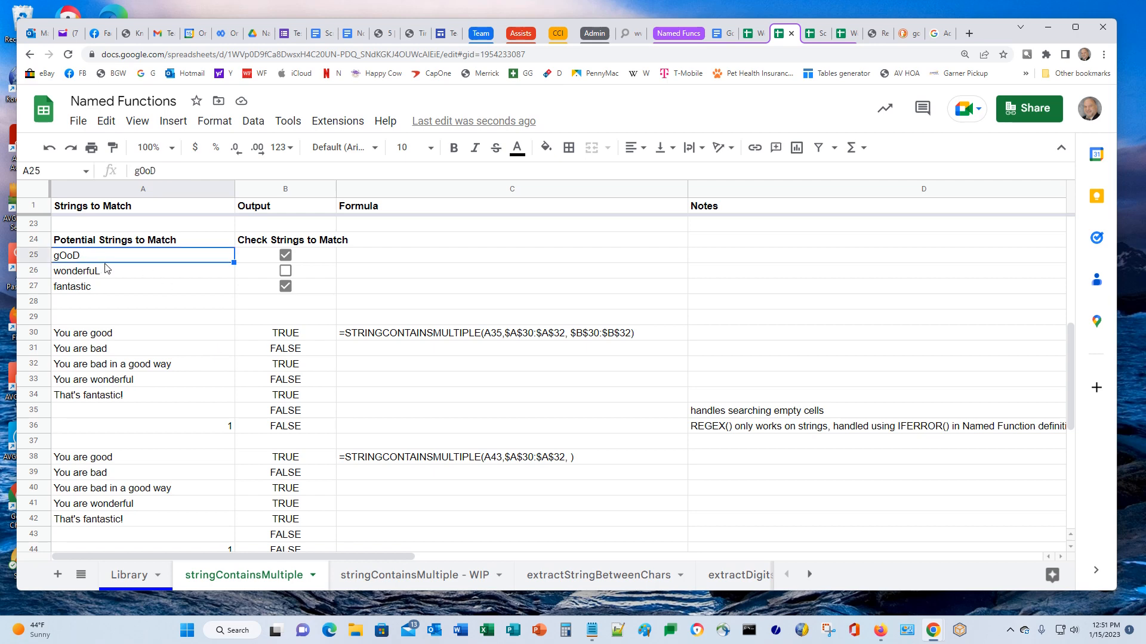
{"action": "left_click", "coordinate": [286, 256]}
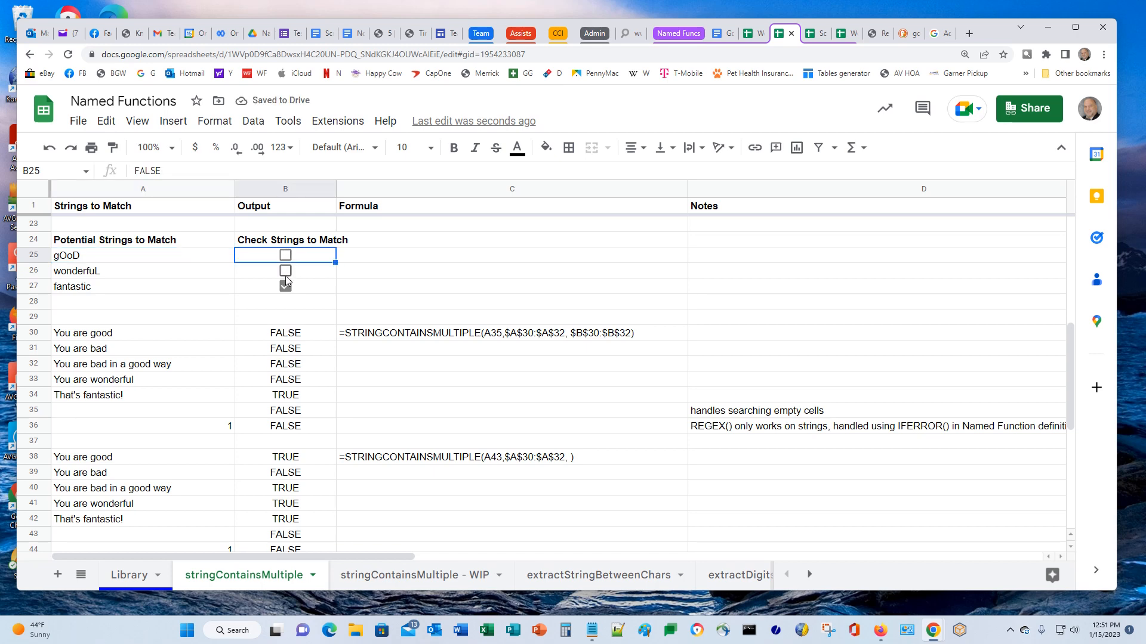
{"action": "left_click", "coordinate": [285, 271]}
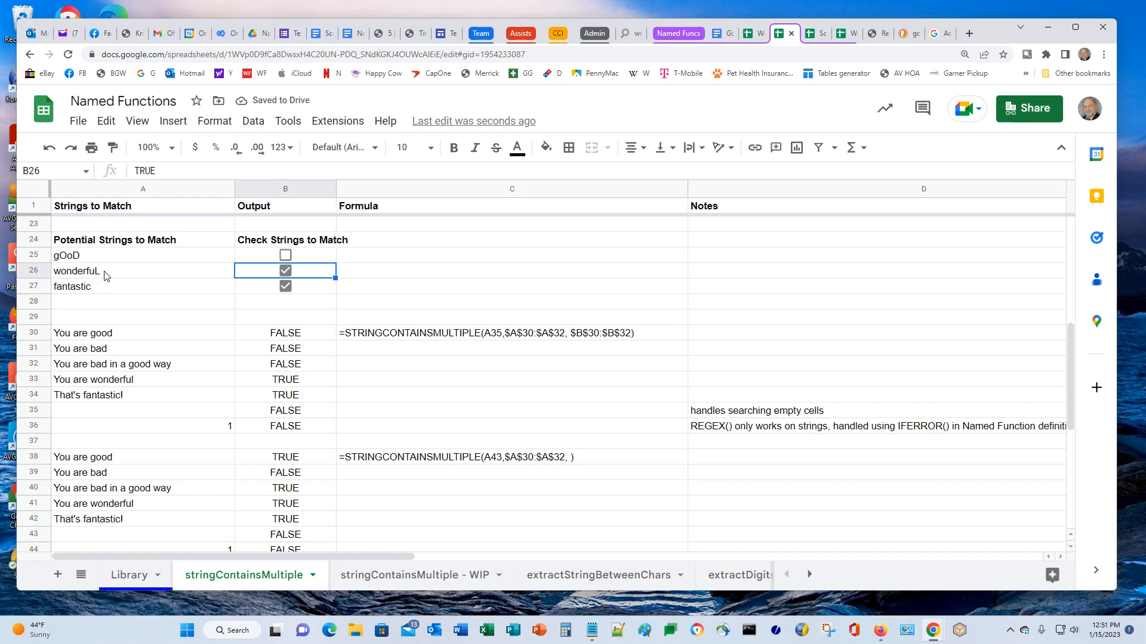
{"action": "left_click", "coordinate": [285, 287]}
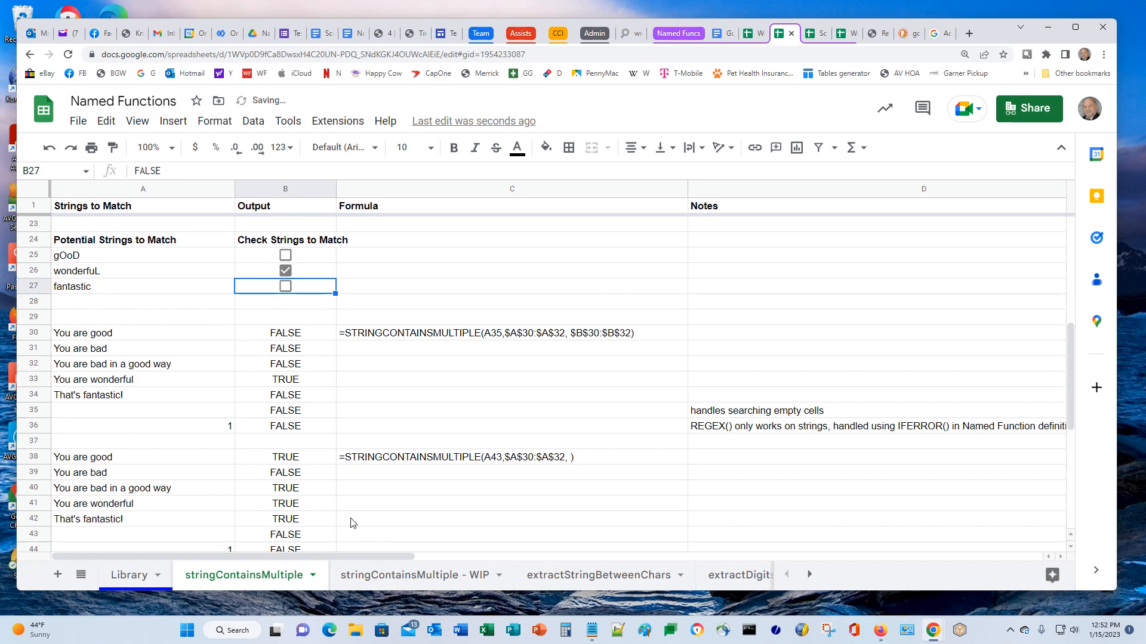
{"action": "left_click", "coordinate": [286, 254]}
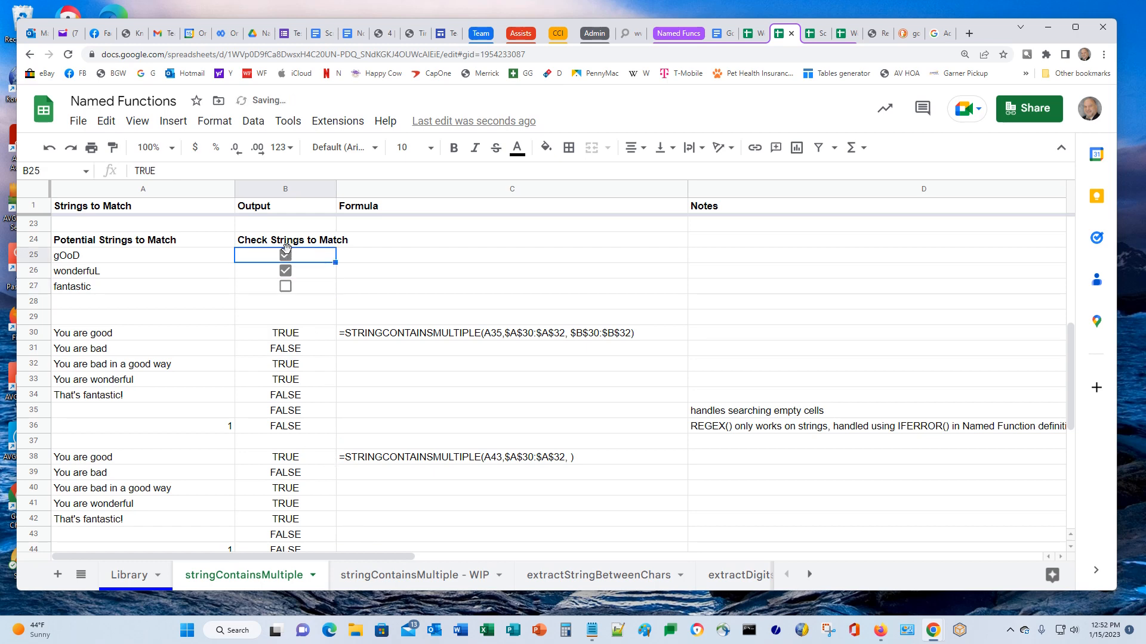
{"action": "left_click", "coordinate": [285, 287]}
{"action": "left_click", "coordinate": [285, 270]}
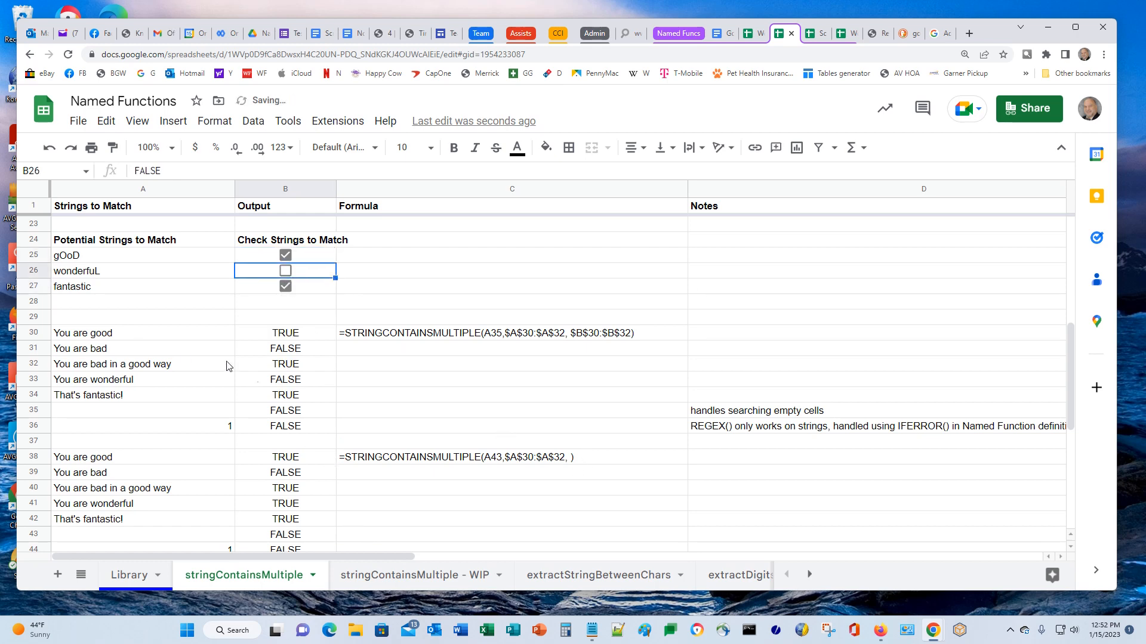
In the lower A47:A49 example, leave gOoD and fantastic ticked and wonderfuL unticked
{"action": "scroll", "coordinate": [286, 396], "scroll_direction": "down", "scroll_amount": 4}
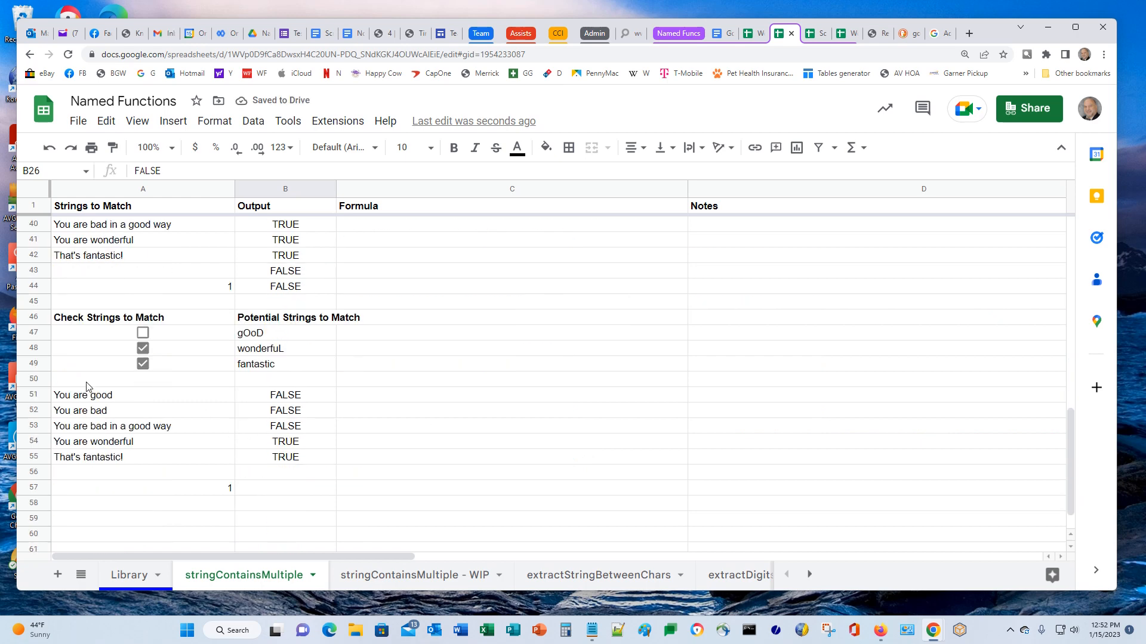
{"action": "left_click", "coordinate": [143, 333]}
{"action": "left_click", "coordinate": [142, 348]}
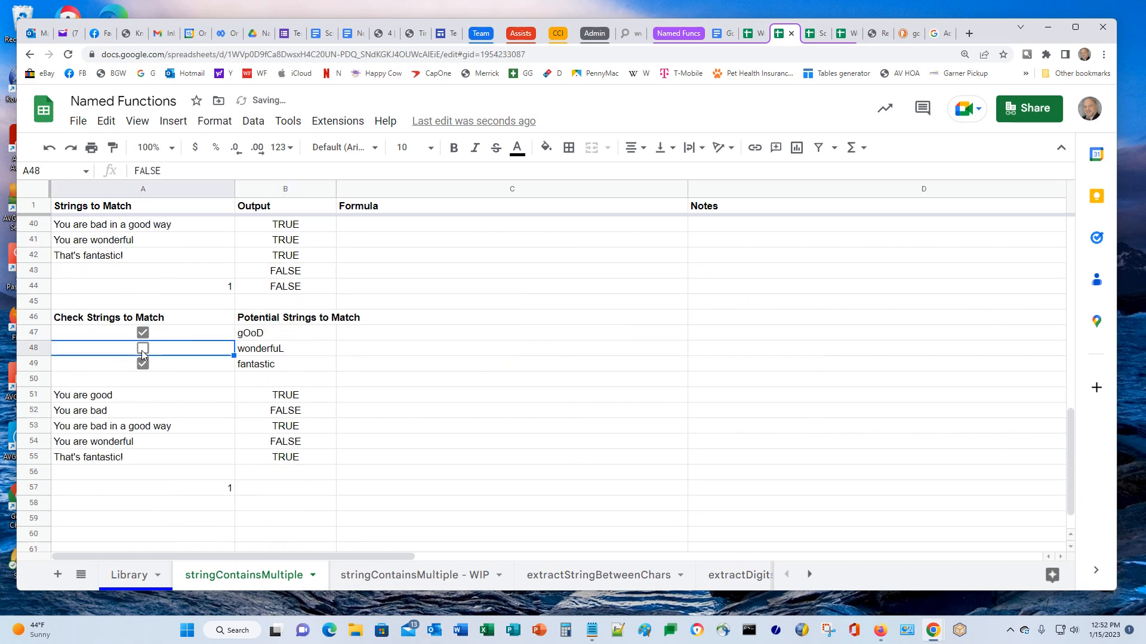
{"action": "left_click", "coordinate": [142, 364]}
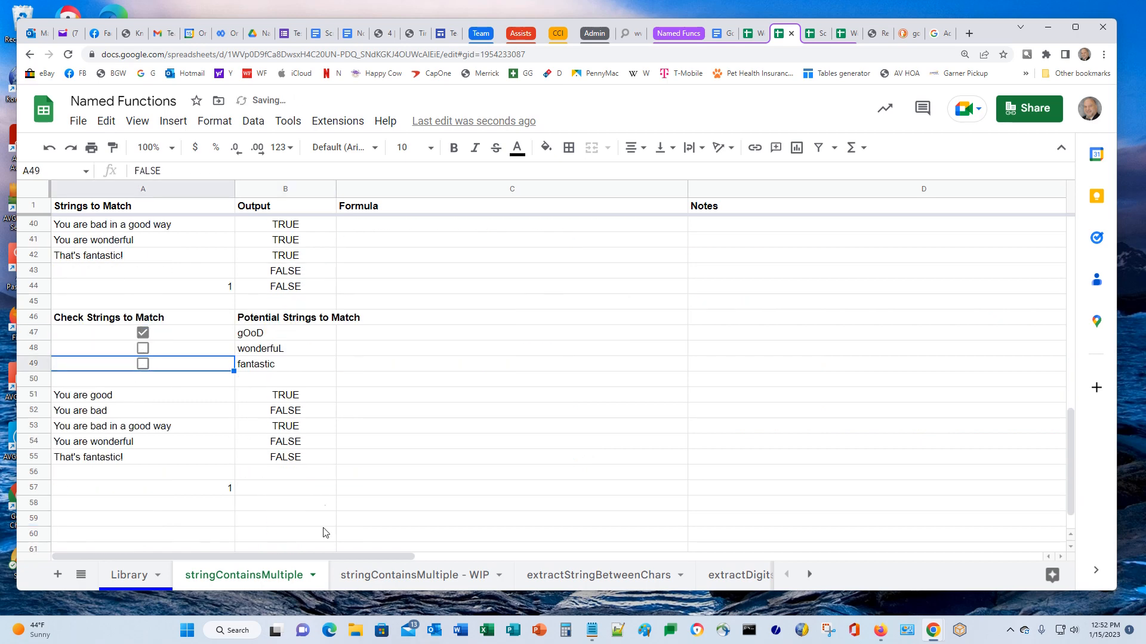
{"action": "left_click", "coordinate": [143, 365]}
{"action": "scroll", "coordinate": [528, 427], "scroll_direction": "up", "scroll_amount": 5}
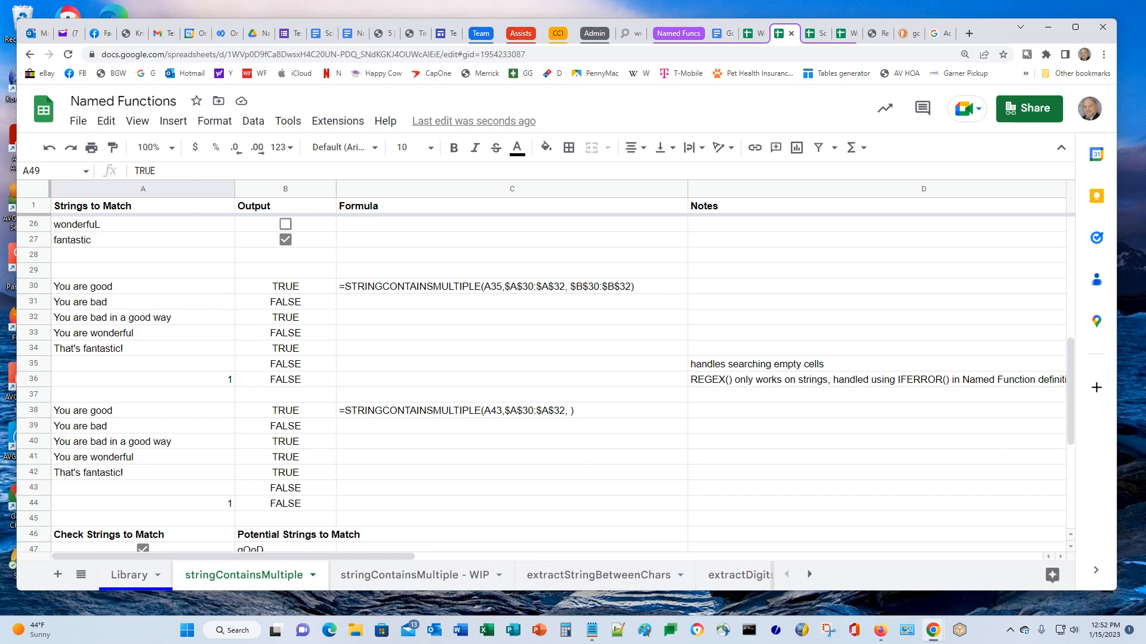
{"action": "left_click", "coordinate": [113, 578]}
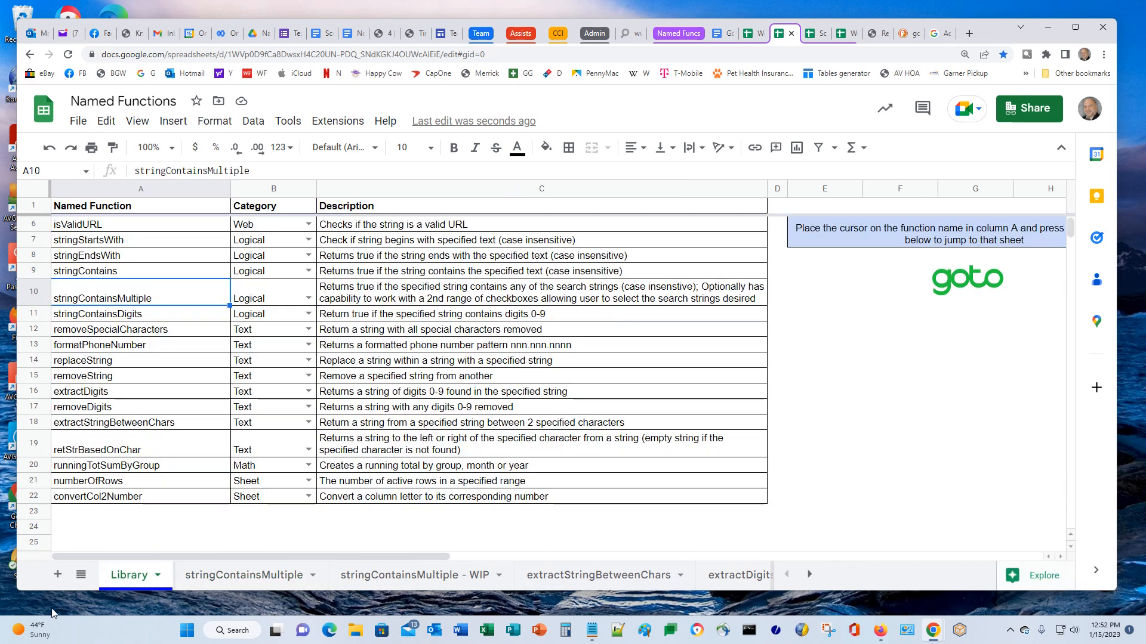
Select runningTotSumByGroup in A20 and click the goto image to jump to its sheet
{"action": "left_click", "coordinate": [119, 467]}
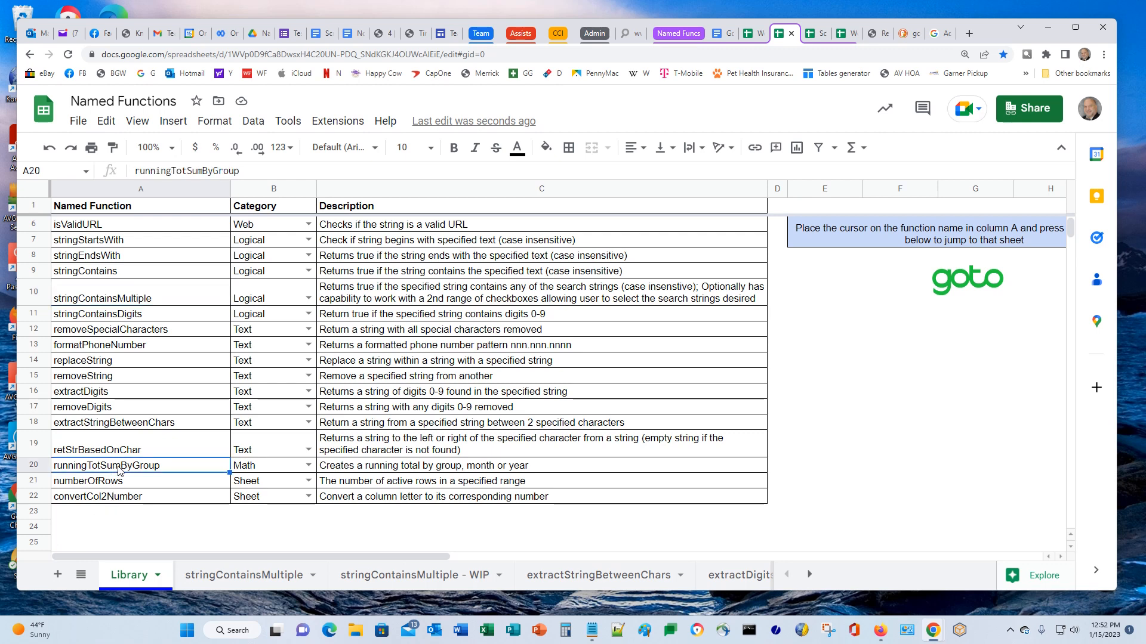
{"action": "left_click", "coordinate": [976, 282]}
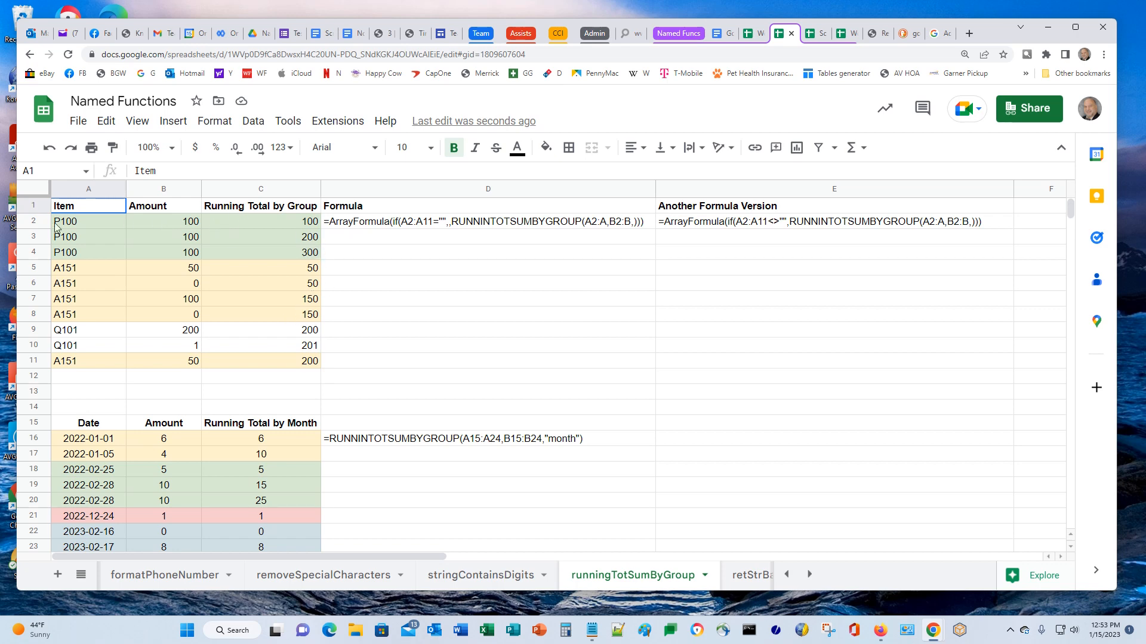
{"action": "scroll", "coordinate": [202, 424], "scroll_direction": "down", "scroll_amount": 2}
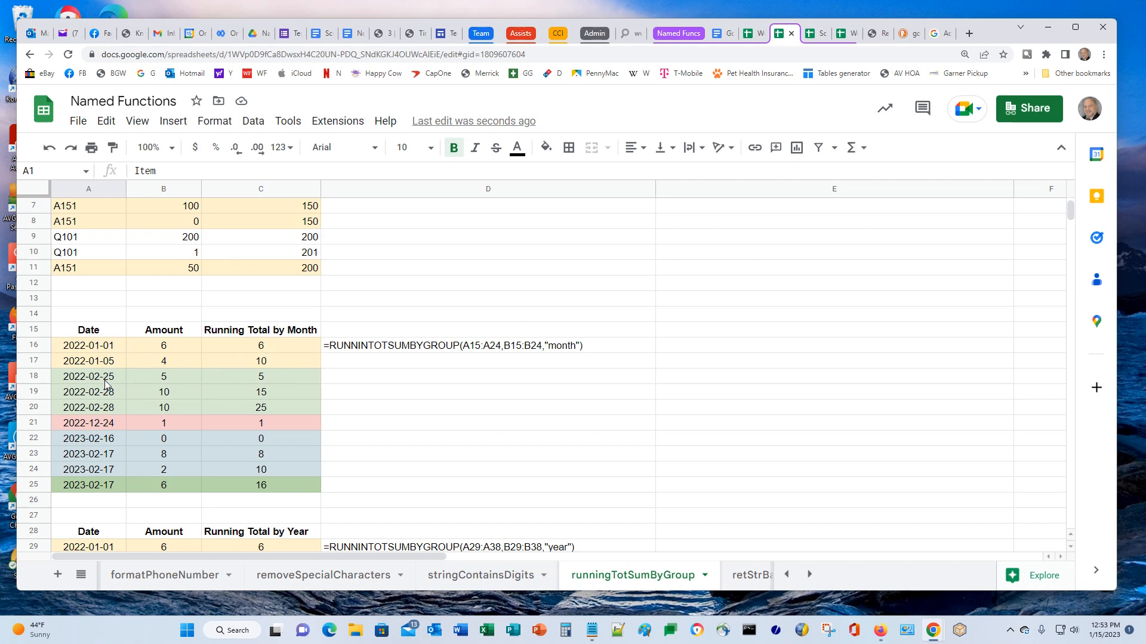
{"action": "scroll", "coordinate": [278, 421], "scroll_direction": "down", "scroll_amount": 3}
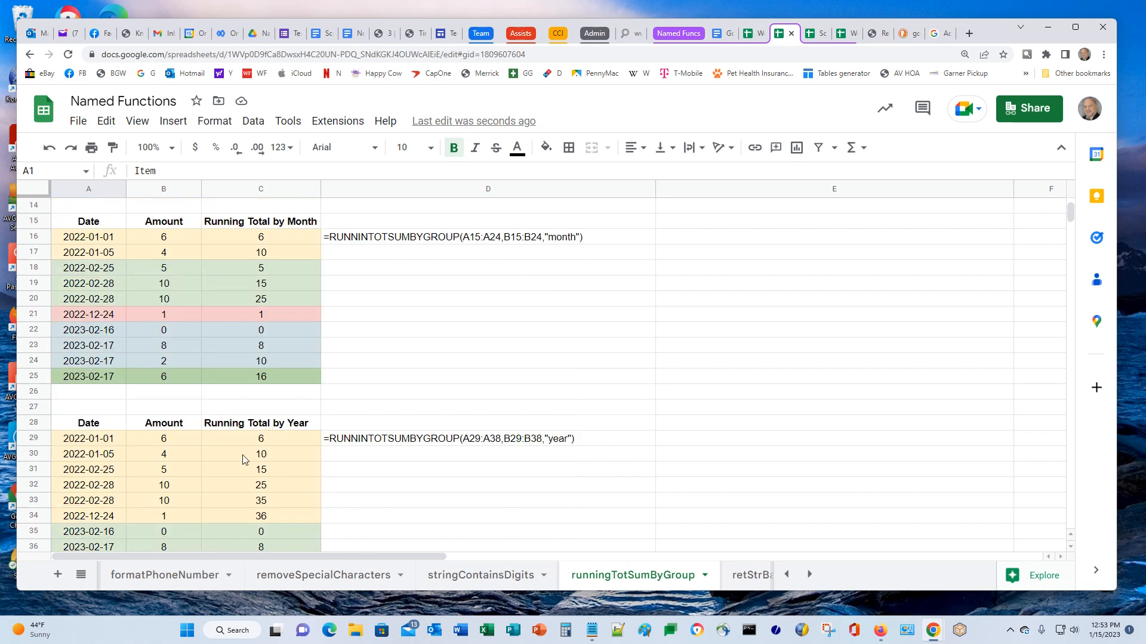
{"action": "scroll", "coordinate": [242, 461], "scroll_direction": "down", "scroll_amount": 2}
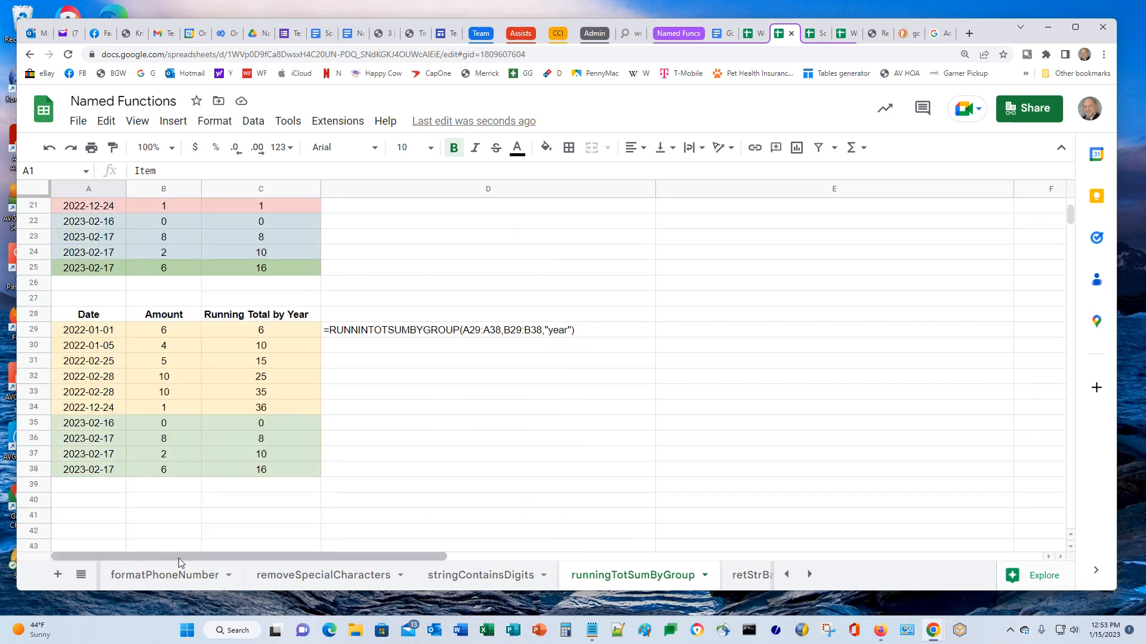